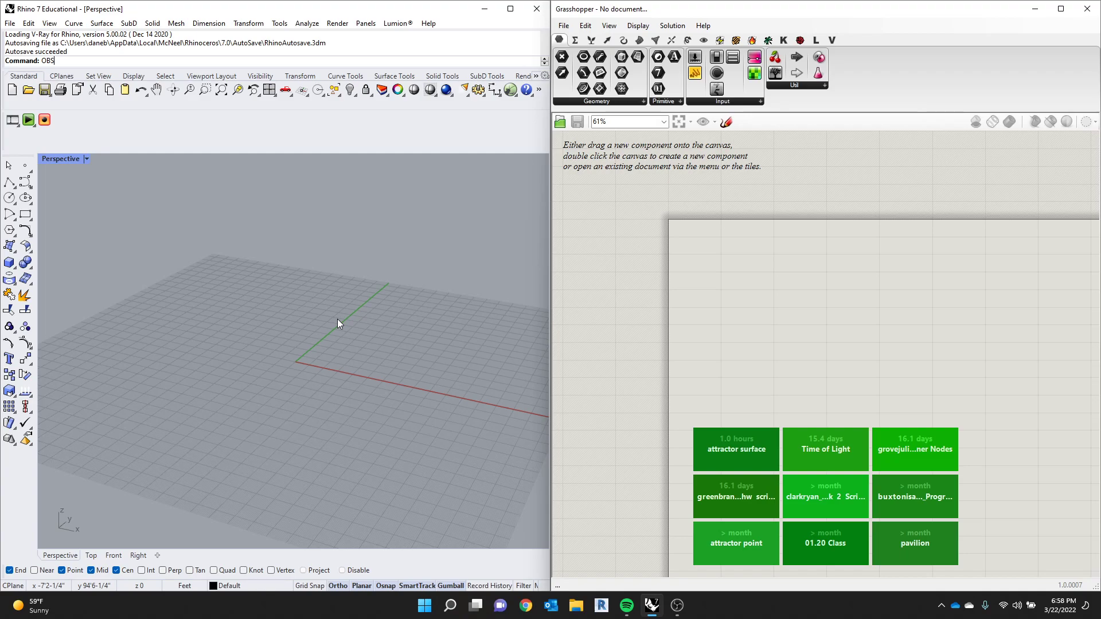
pyautogui.click(872, 311)
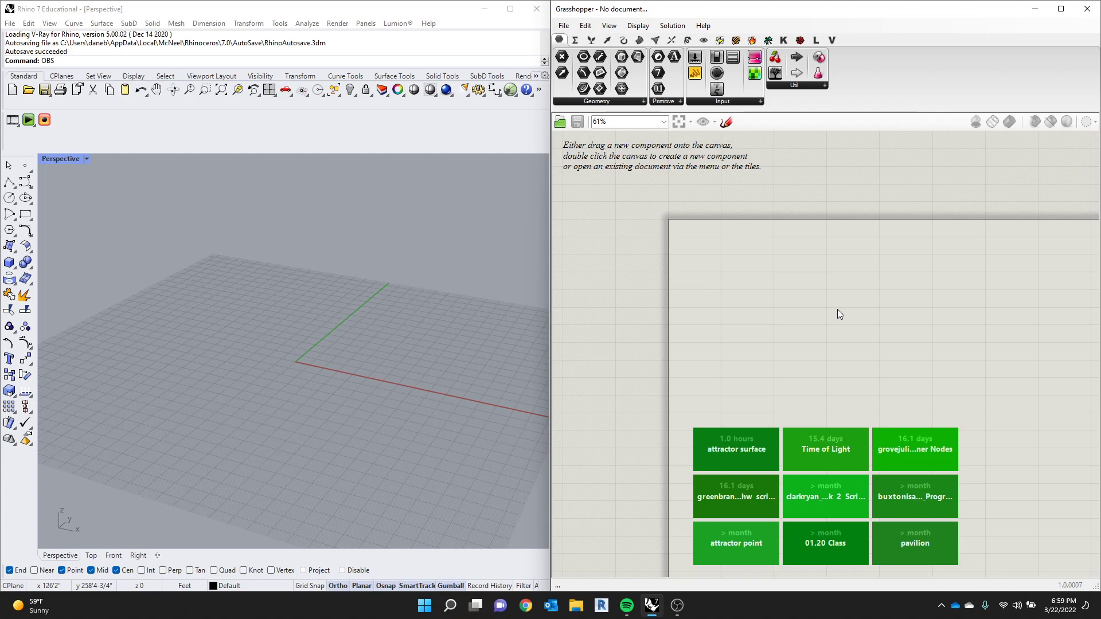
pyautogui.scroll(-2, 722, 318)
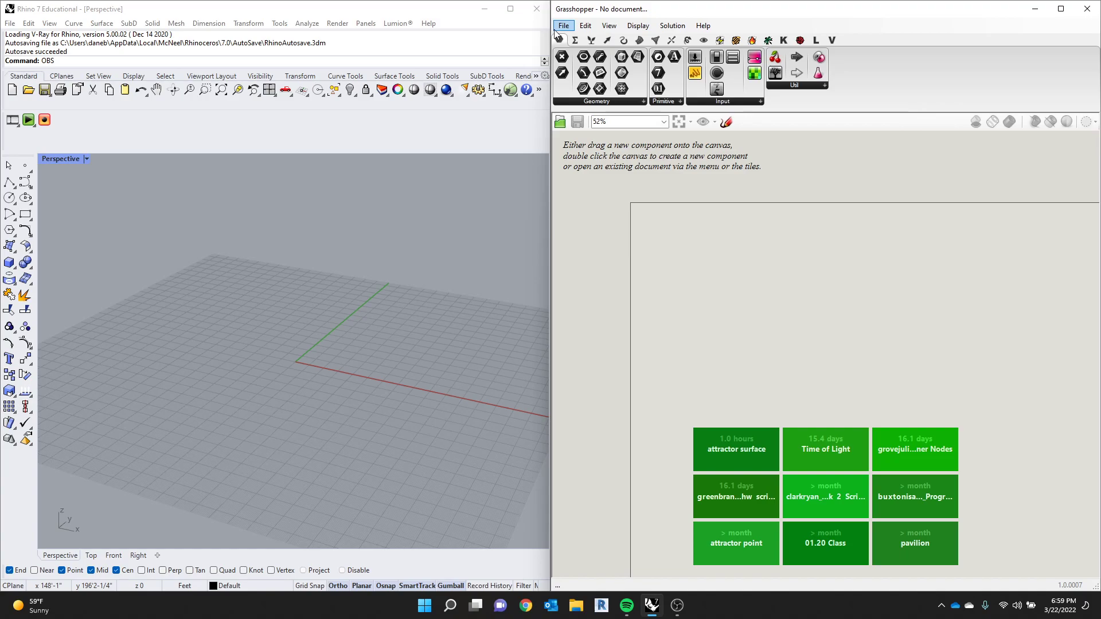
pyautogui.moveTo(562, 56); pyautogui.dragTo(737, 290)
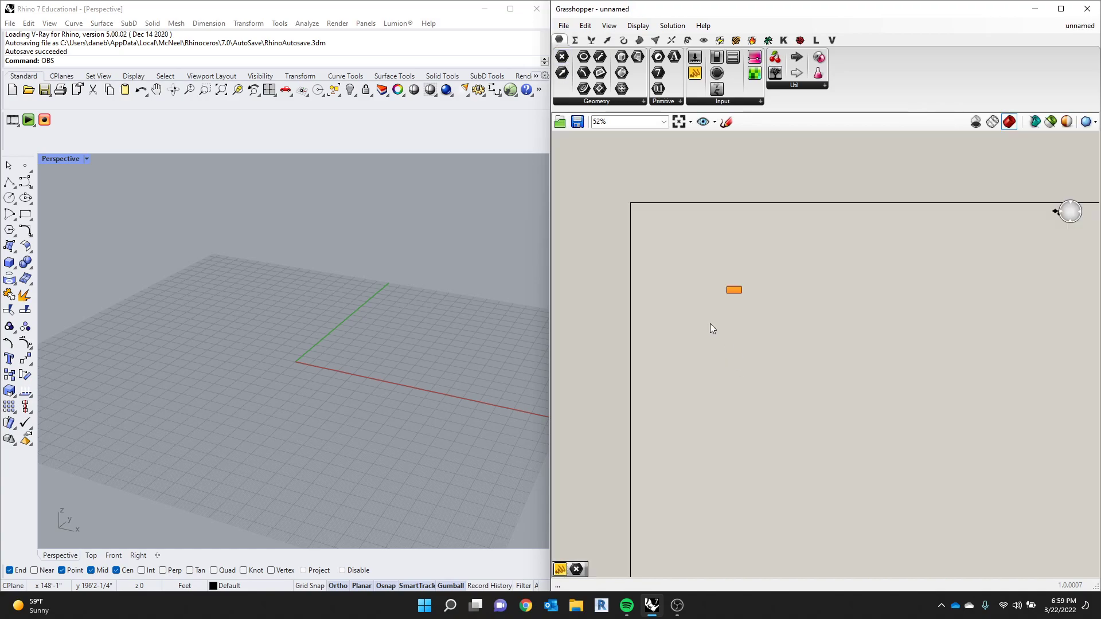
pyautogui.scroll(5, 734, 294)
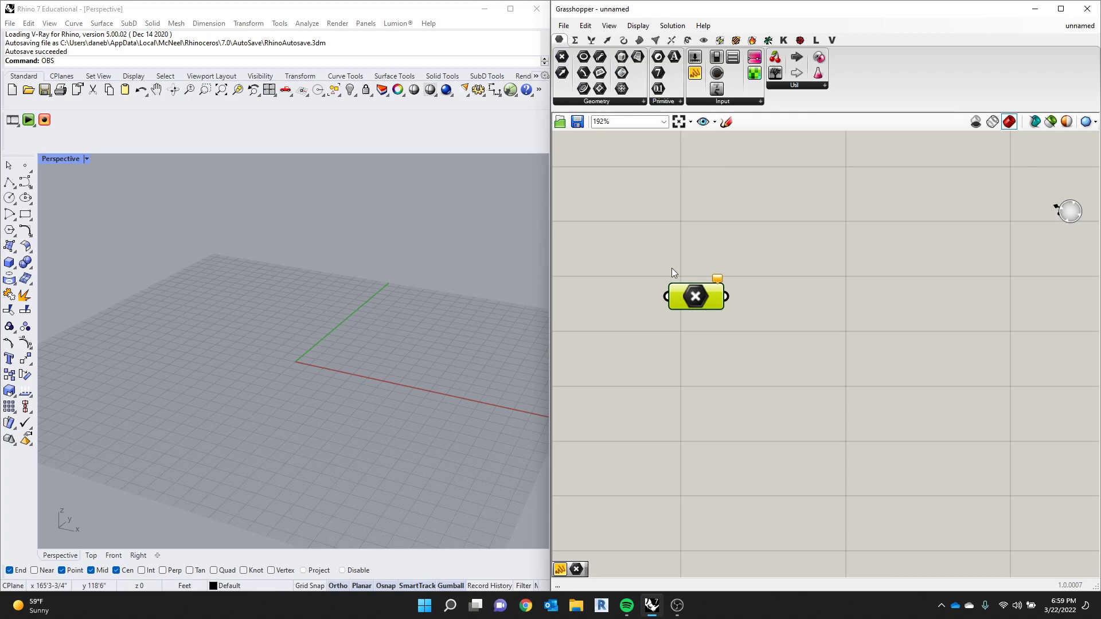
pyautogui.press('Delete')
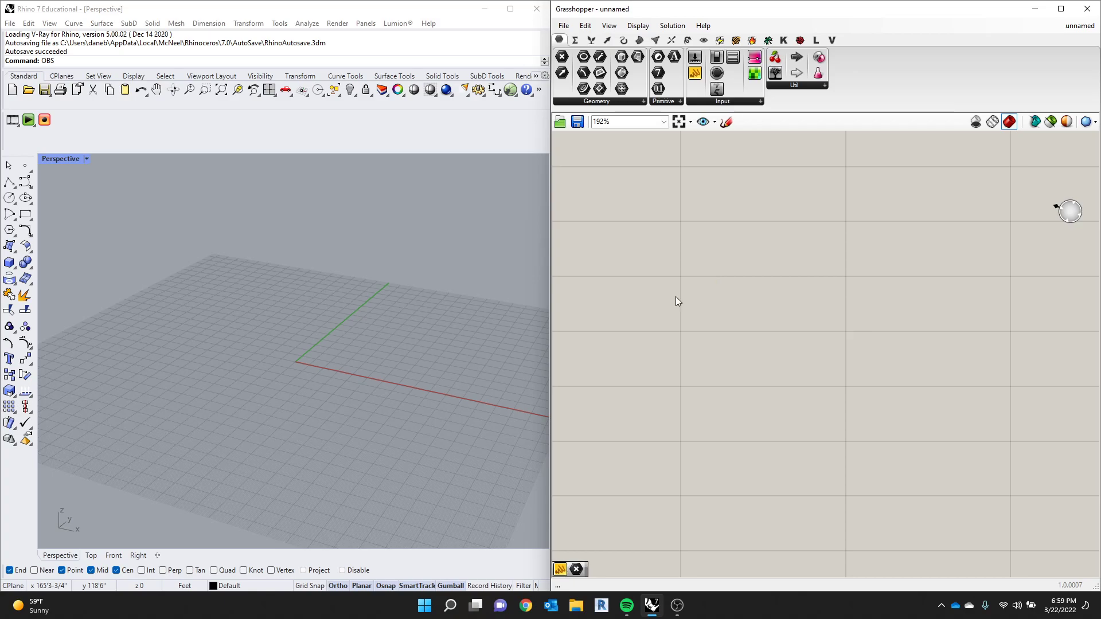
# - Place a Point parameter on the Grasshopper canvas and draw a point object near the origin in the Rhino Perspective view
pyautogui.moveTo(562, 58); pyautogui.dragTo(645, 241)
pyautogui.click(279, 360)
pyautogui.click(24, 165)
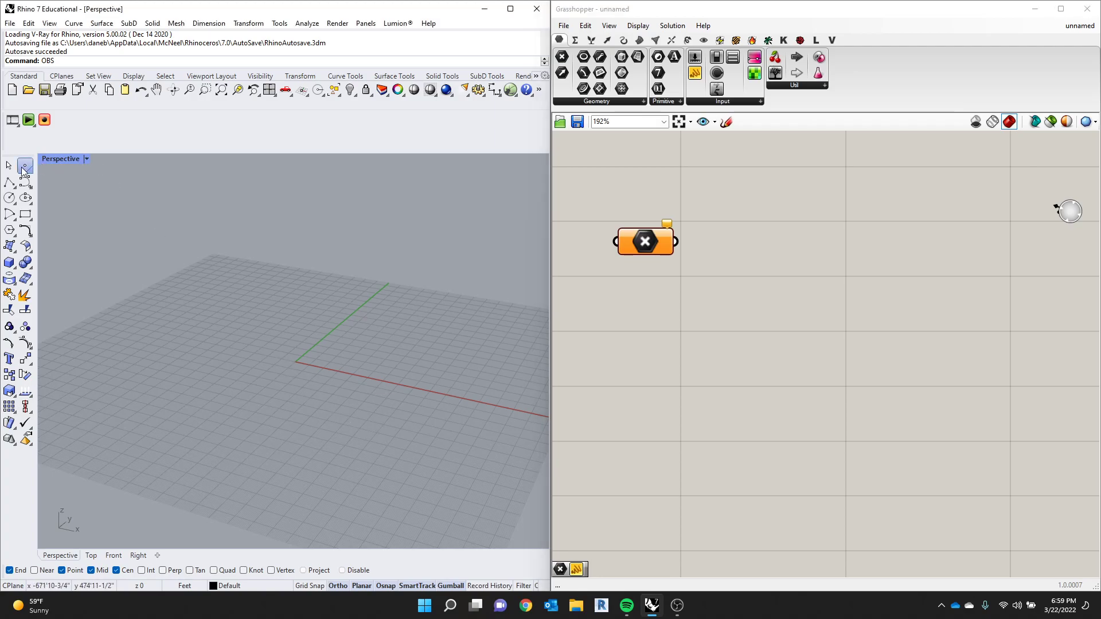
pyautogui.click(315, 351)
# - Reference the Rhino point object in the Point parameter as its single point
pyautogui.rightClick(654, 243)
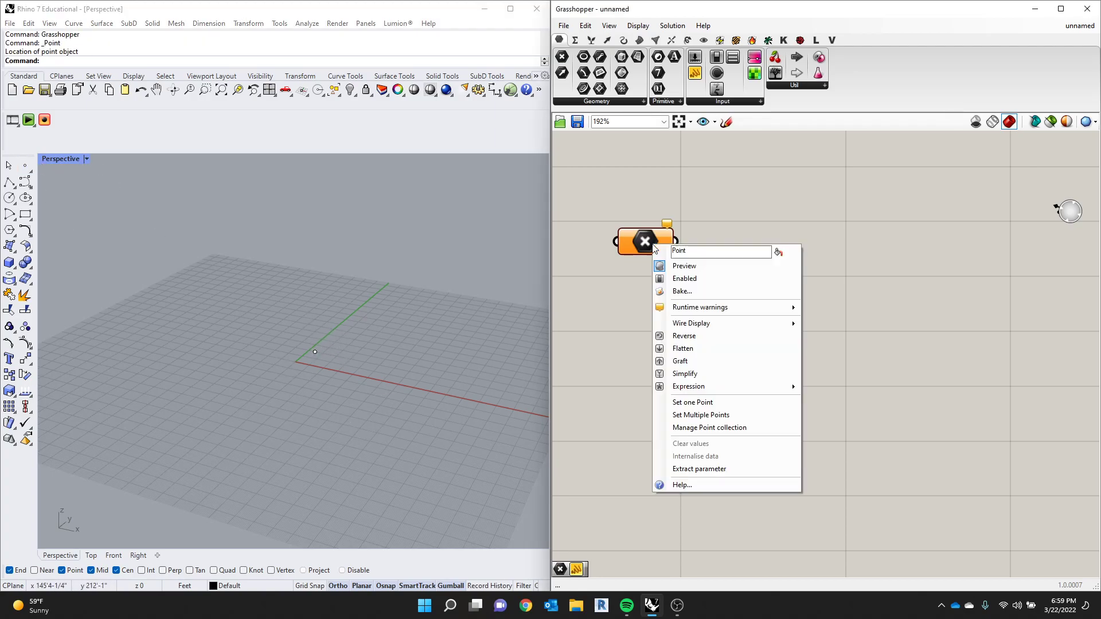
pyautogui.click(694, 402)
pyautogui.click(315, 351)
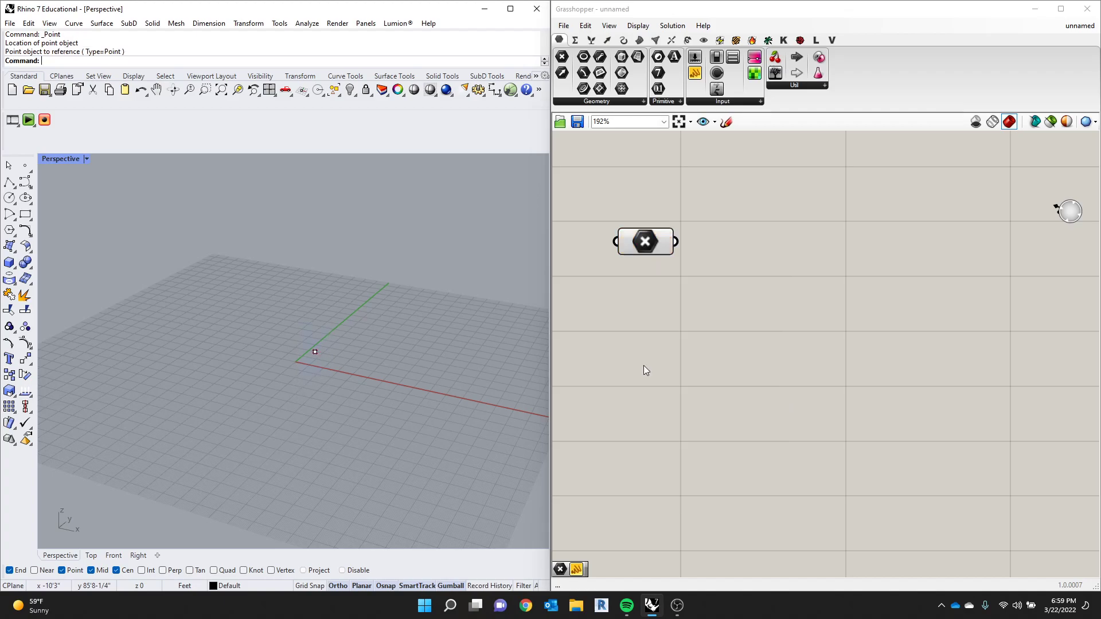
pyautogui.click(844, 339)
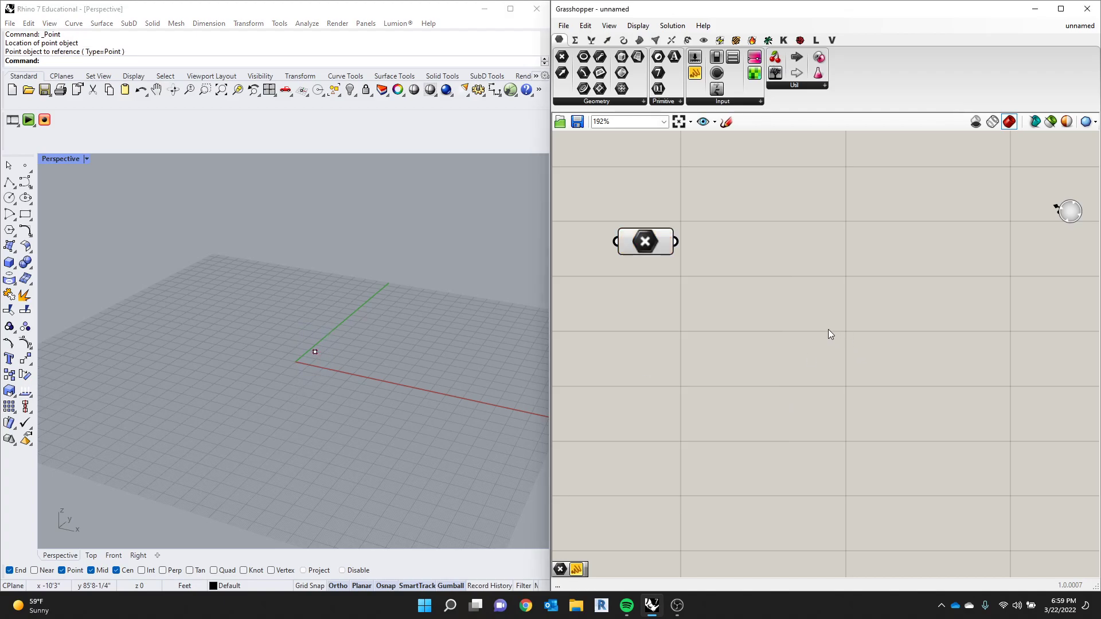
# - Delete the point object from the Rhino Perspective view
pyautogui.moveTo(654, 244); pyautogui.dragTo(660, 251)
pyautogui.moveTo(387, 270); pyautogui.dragTo(229, 435)
pyautogui.press('Delete')
pyautogui.press('Delete')
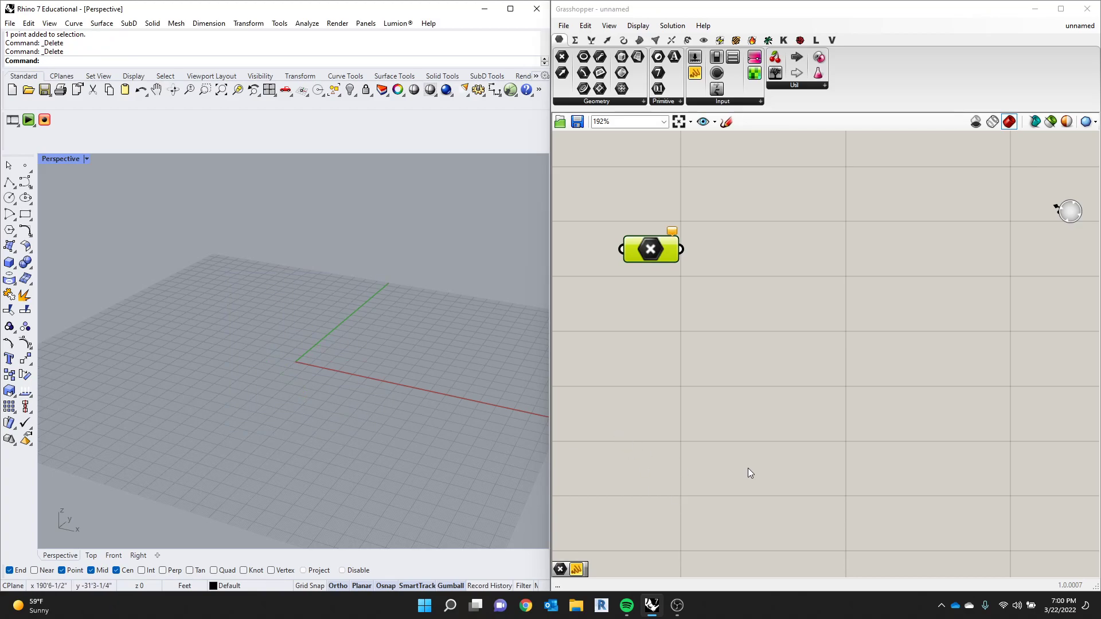
# - Place a Construct Point component on the canvas beside the Point parameter
pyautogui.click(863, 331)
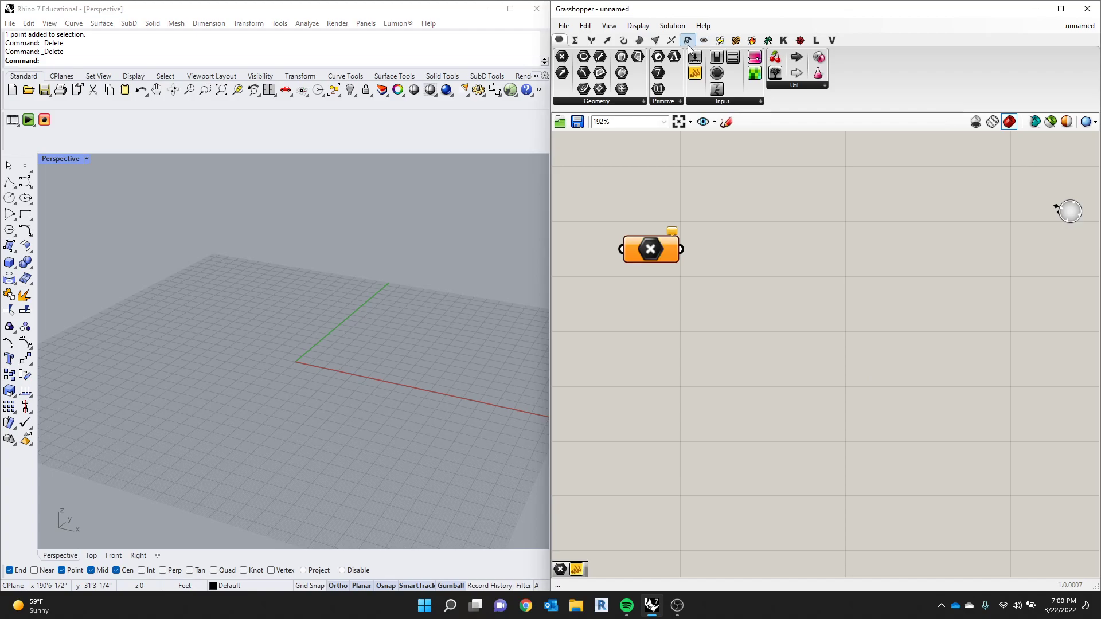
pyautogui.moveTo(612, 46)
pyautogui.click(606, 42)
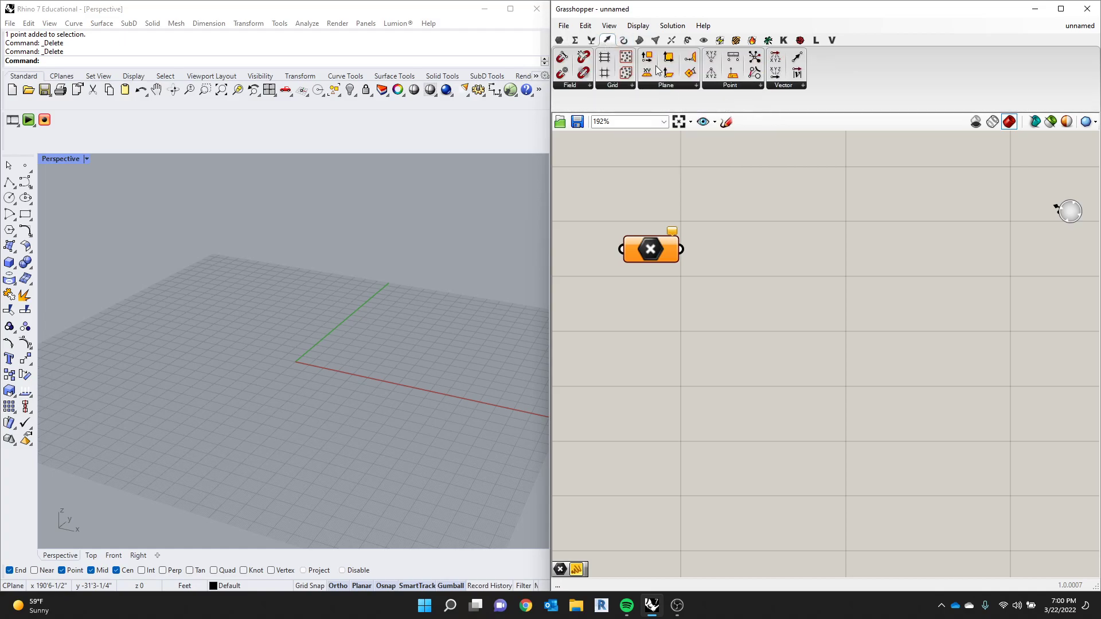
pyautogui.moveTo(609, 45)
pyautogui.click(760, 86)
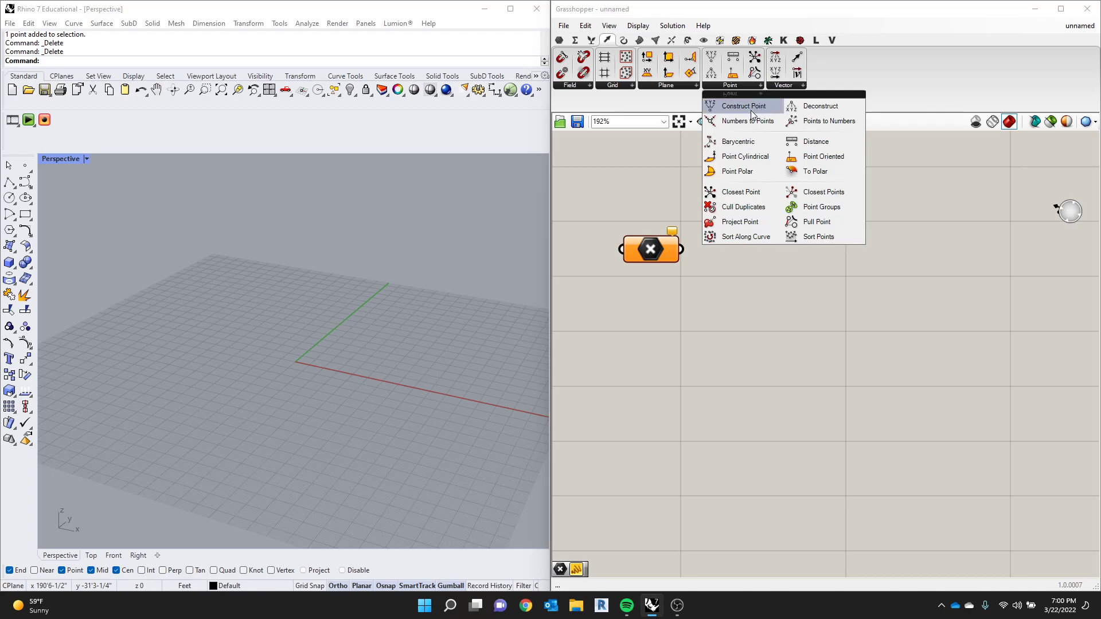
pyautogui.moveTo(751, 110); pyautogui.dragTo(815, 232)
# - Delete the Point parameter and reposition the Construct Point component, leaving room for inputs before it
pyautogui.moveTo(658, 253); pyautogui.dragTo(653, 280)
pyautogui.press('Delete')
pyautogui.moveTo(813, 247); pyautogui.dragTo(800, 267)
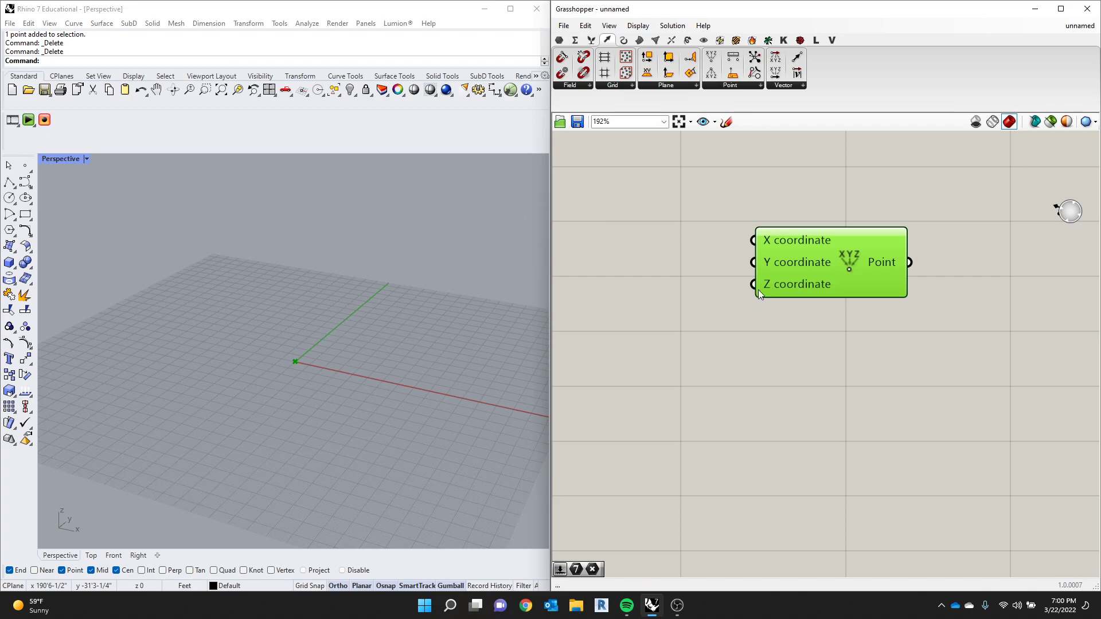
pyautogui.moveTo(791, 269); pyautogui.dragTo(817, 295)
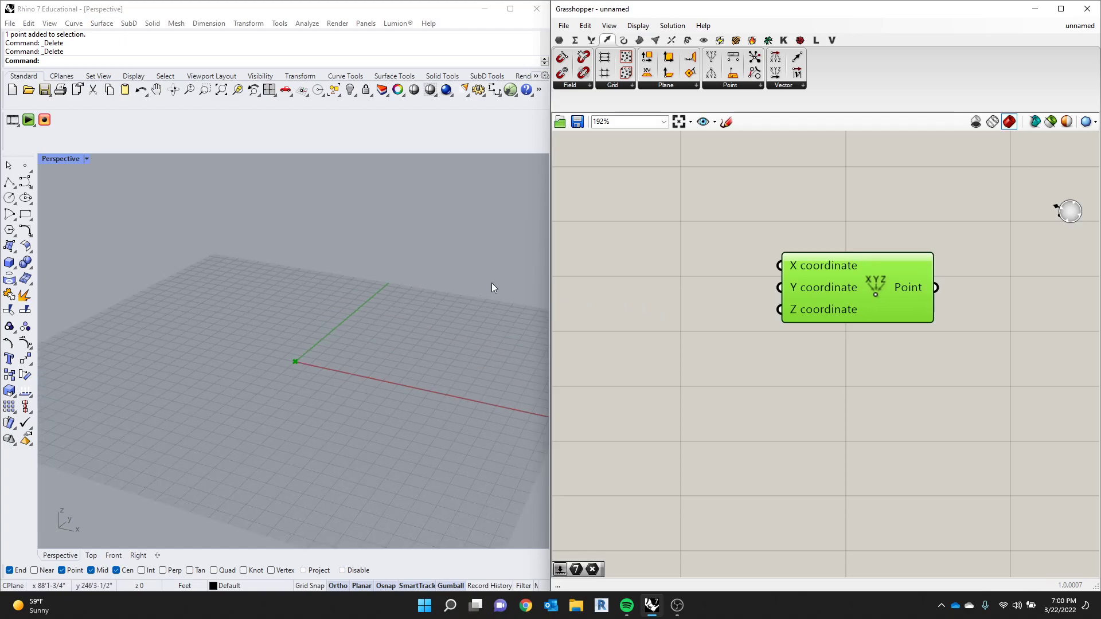
# - Add a number slider ranging from 0 to 100 beside the X coordinate input and set it to 4
pyautogui.doubleClick(637, 262)
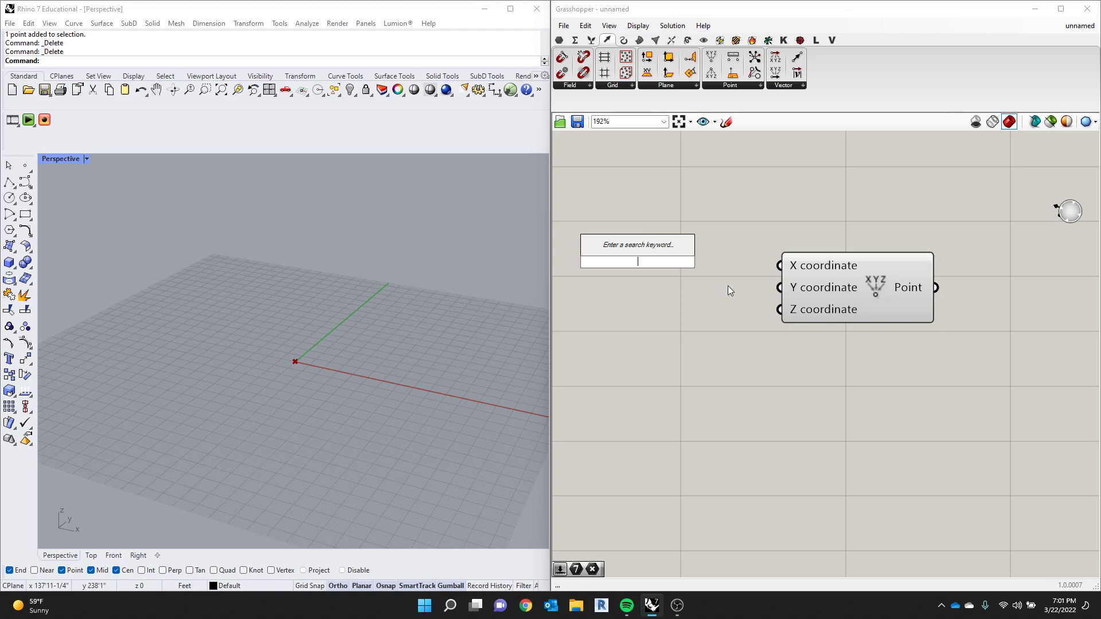
pyautogui.write('0')
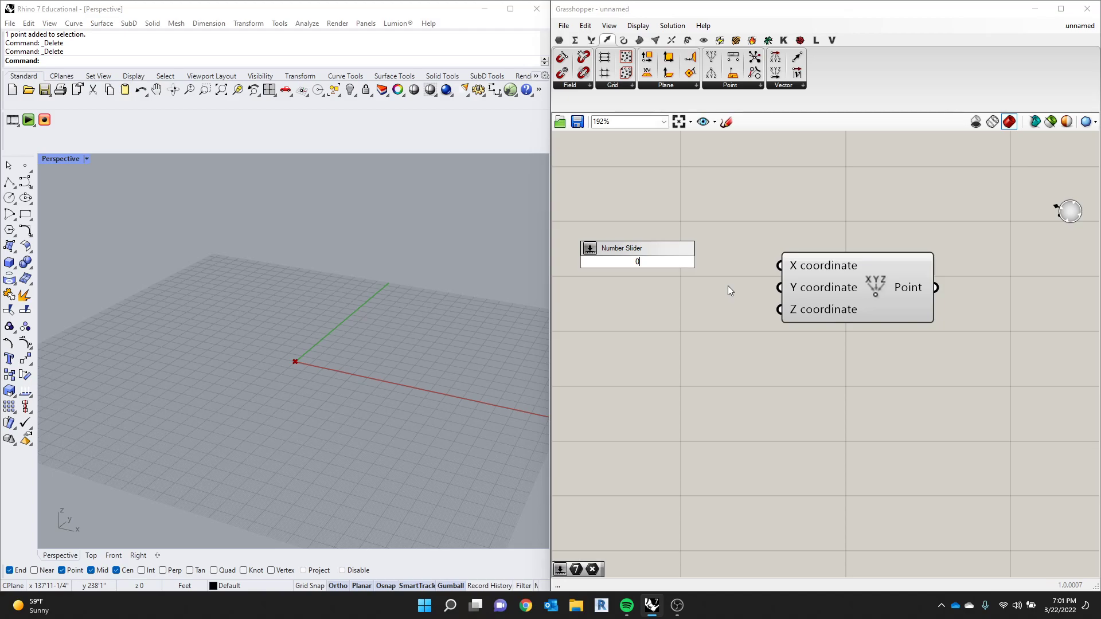
pyautogui.write('..100')
pyautogui.press('Return')
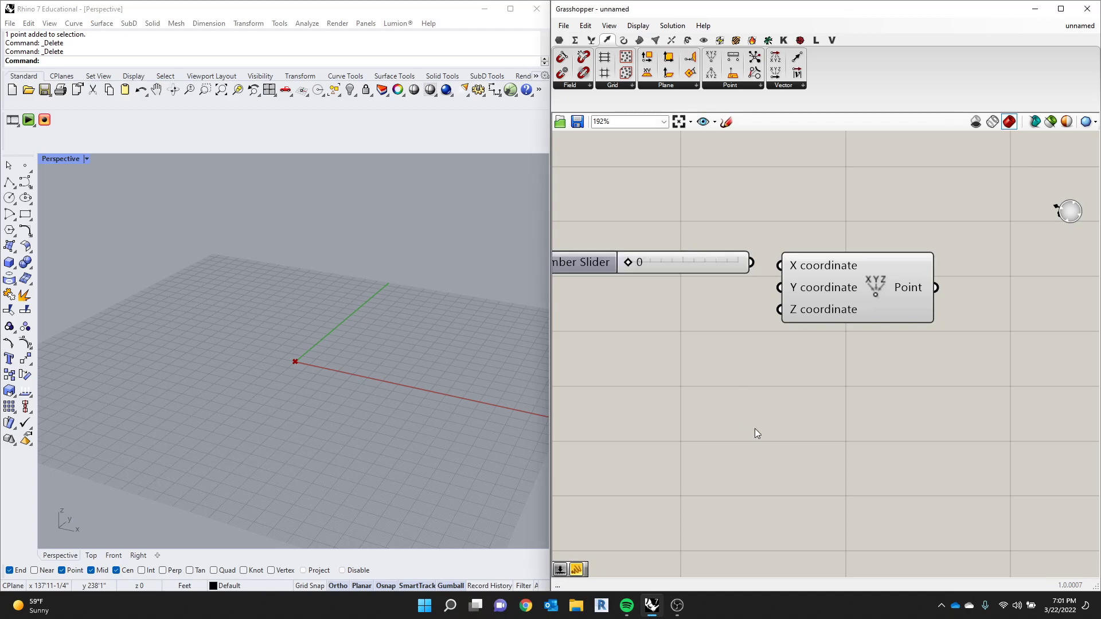
pyautogui.moveTo(629, 264)
pyautogui.mouseDown()
pyautogui.moveTo(828, 263)
pyautogui.moveTo(622, 257)
pyautogui.mouseUp()
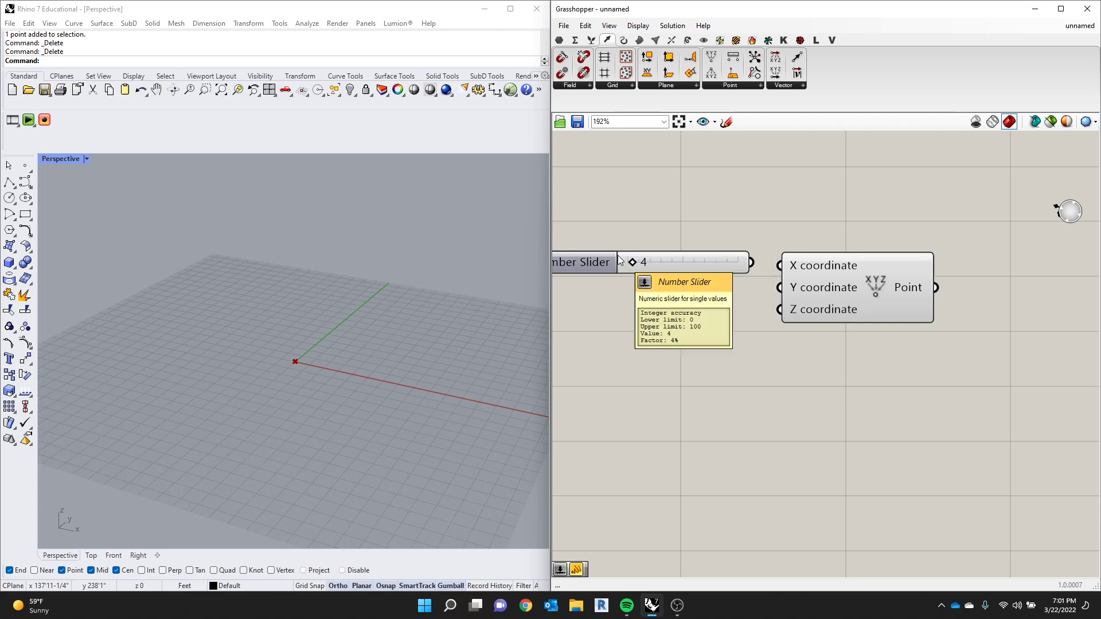
pyautogui.moveTo(602, 266)
pyautogui.mouseDown()
pyautogui.moveTo(590, 280)
pyautogui.moveTo(593, 263)
pyautogui.mouseUp()
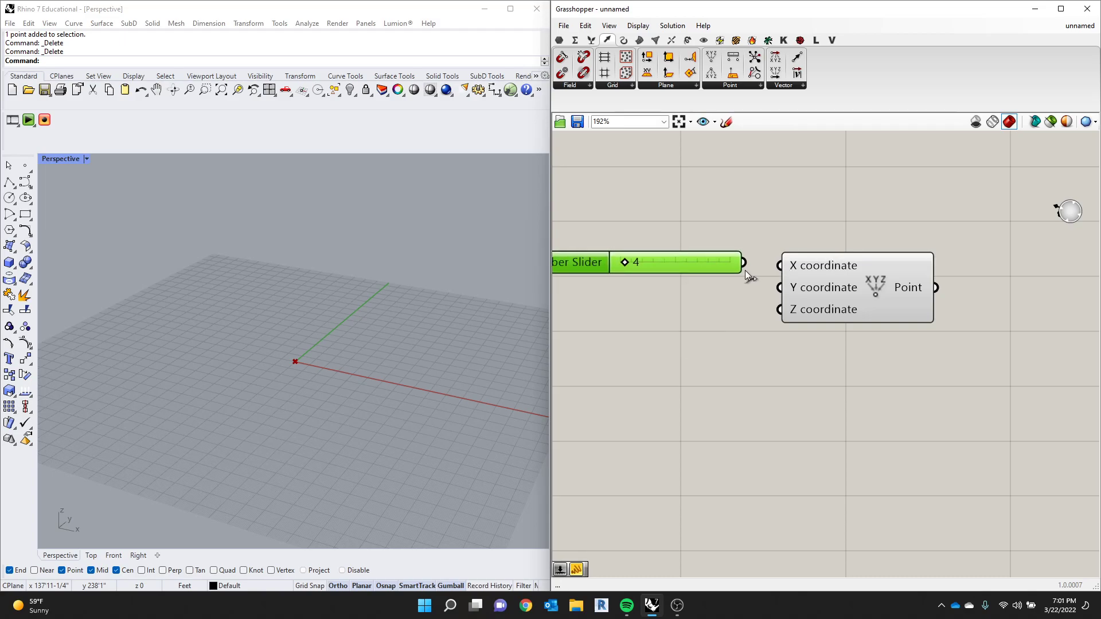
# - Add a second number slider ranging from 0 to 500 below the first and set it to 215
pyautogui.scroll(-1, 921, 380)
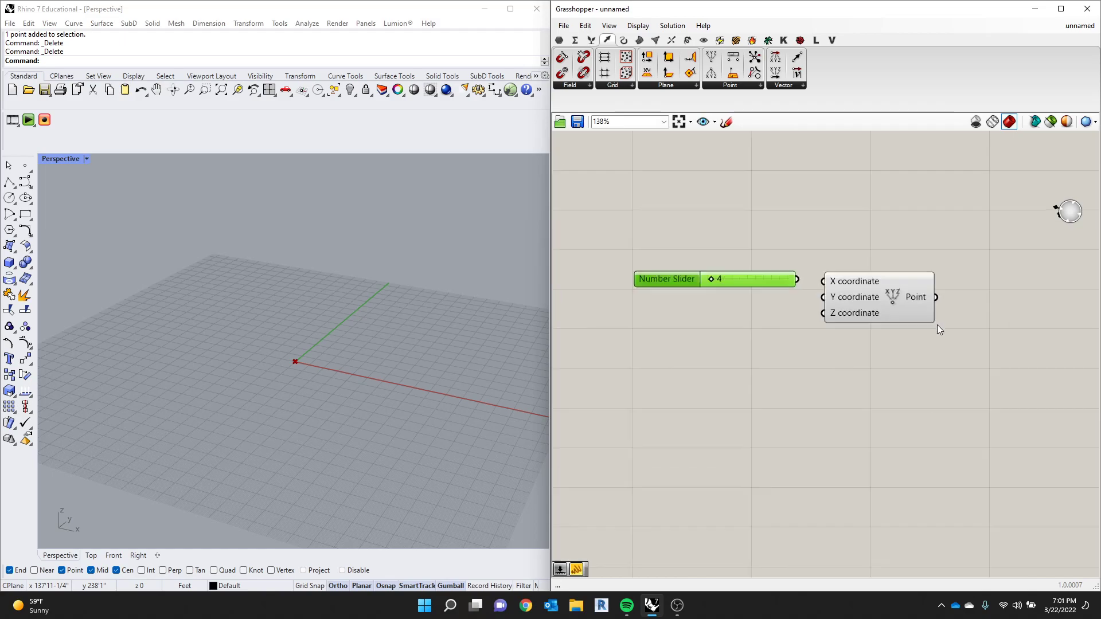
pyautogui.doubleClick(725, 320)
pyautogui.write('0')
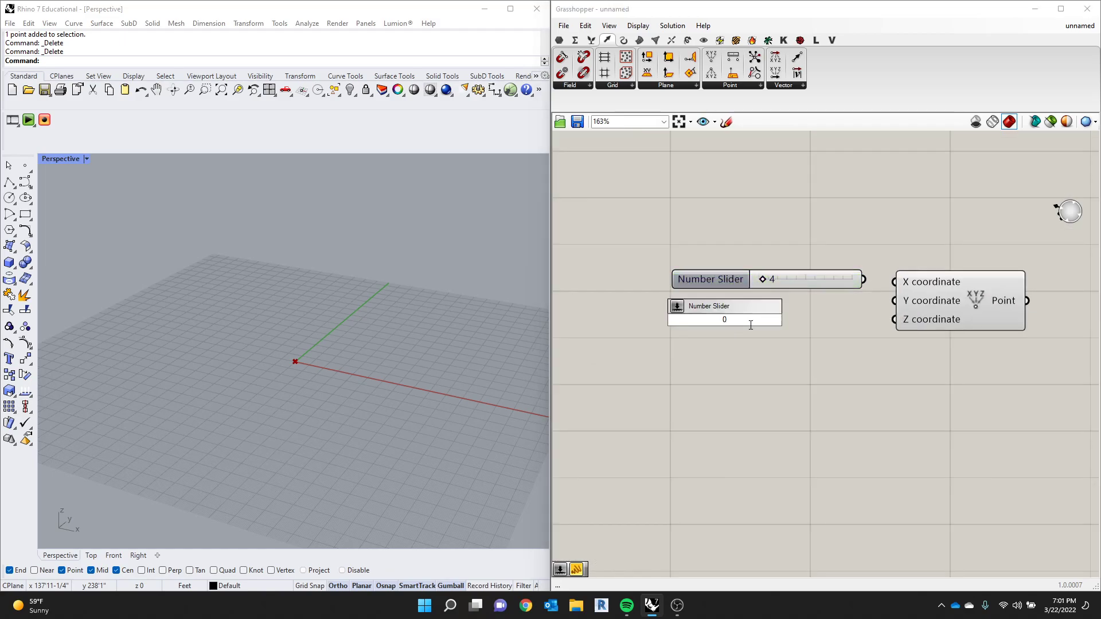
pyautogui.write('..500')
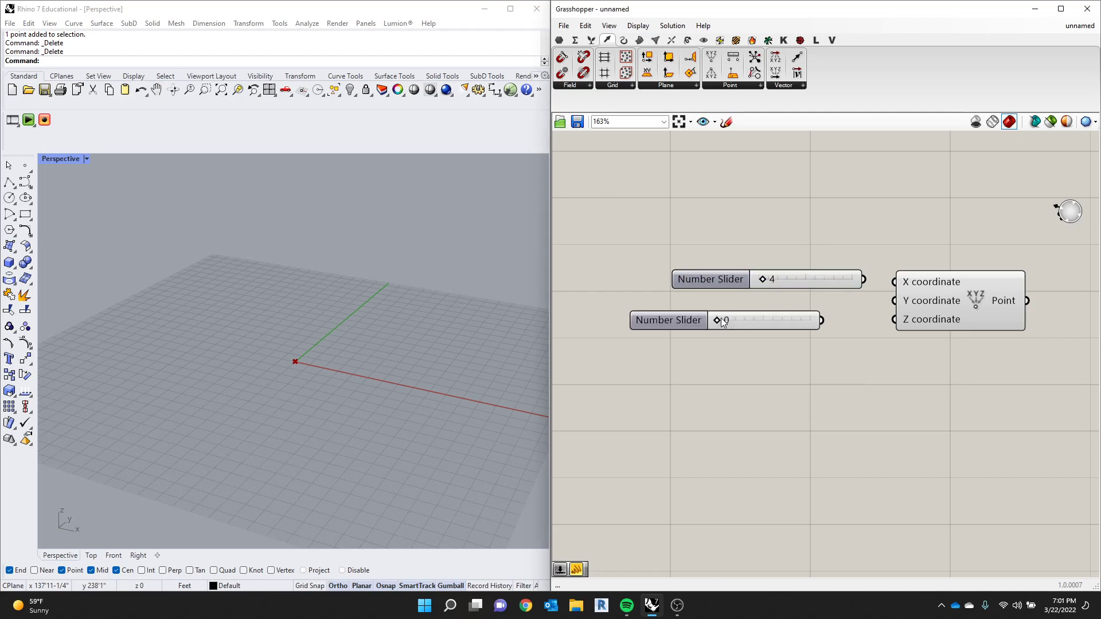
pyautogui.click(712, 324)
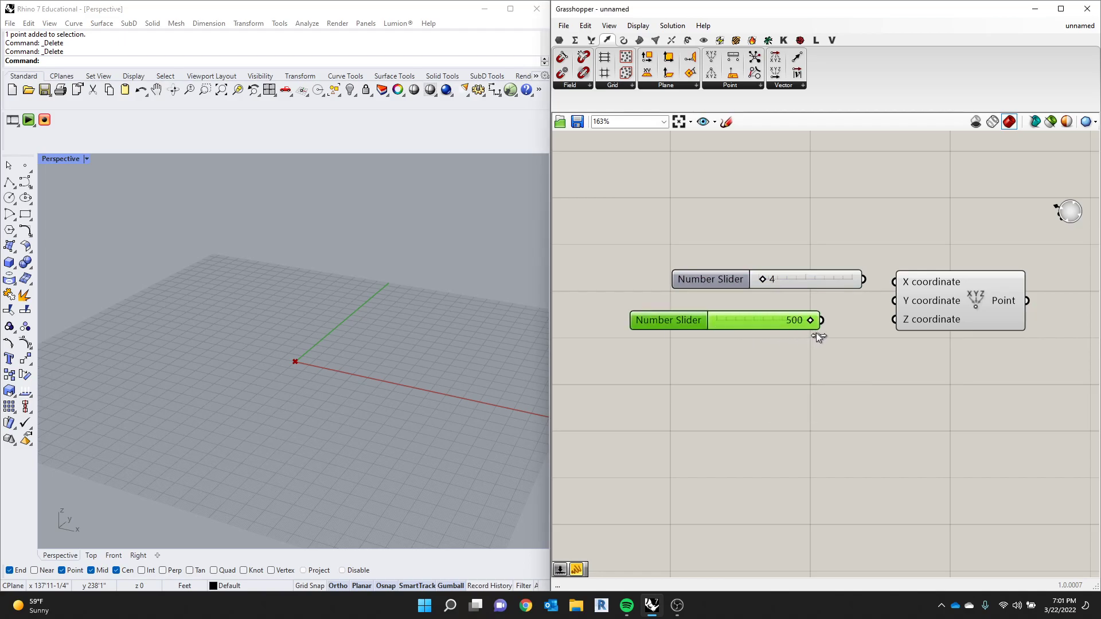
pyautogui.moveTo(757, 330); pyautogui.dragTo(756, 330)
# - Connect the upper slider to X coordinate and the lower one to Y coordinate, setting them to 56 and 114
pyautogui.moveTo(801, 281); pyautogui.dragTo(894, 282)
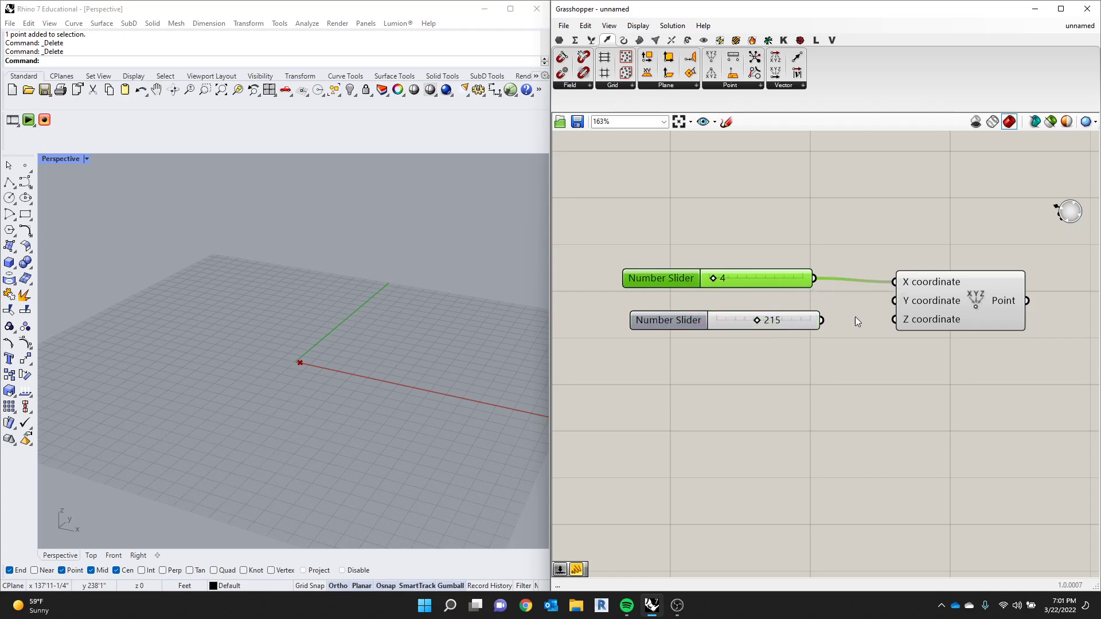
pyautogui.moveTo(822, 321); pyautogui.dragTo(894, 301)
pyautogui.moveTo(657, 272); pyautogui.dragTo(674, 276)
pyautogui.moveTo(765, 323); pyautogui.dragTo(734, 319)
pyautogui.moveTo(734, 281); pyautogui.dragTo(784, 287)
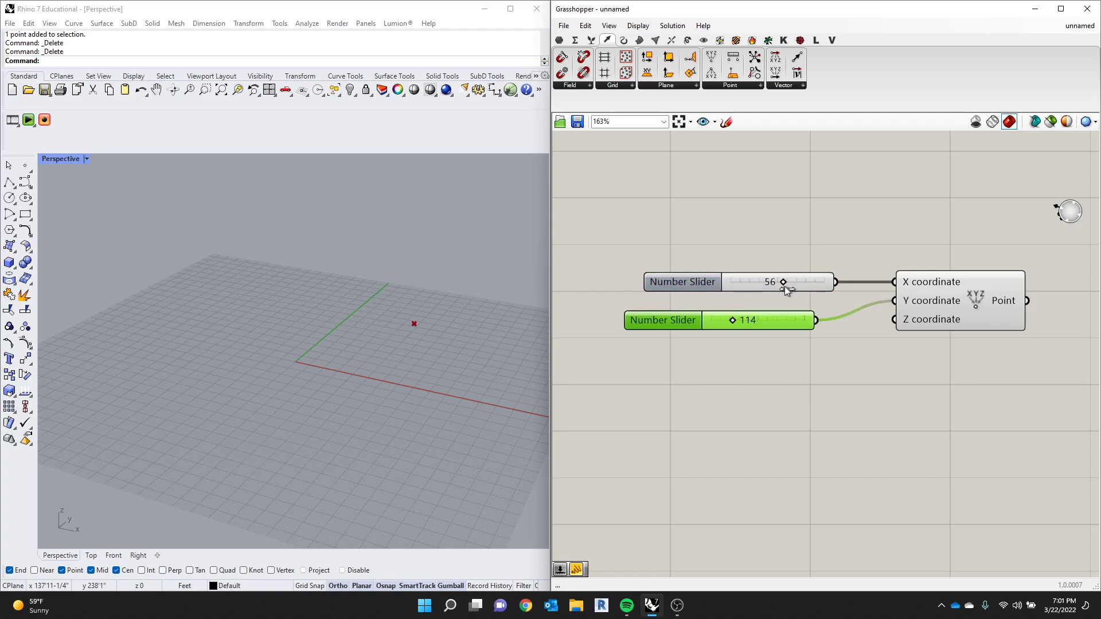
# - Feed the Z coordinate from a third number slider set to 0, with the X slider at 43 and the Y slider at 96
pyautogui.moveTo(734, 321); pyautogui.dragTo(679, 343)
pyautogui.moveTo(835, 346); pyautogui.dragTo(895, 319)
pyautogui.moveTo(746, 346); pyautogui.dragTo(715, 348)
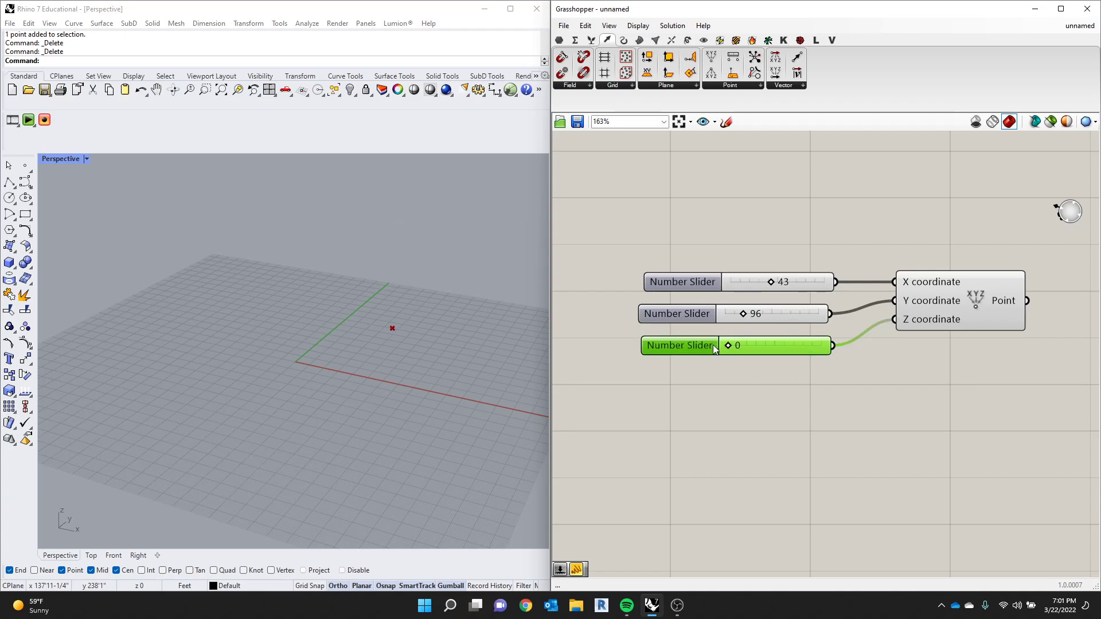
# - Reposition the Construct Point component so that it lines up beside its three number sliders
pyautogui.scroll(-3, 820, 325)
pyautogui.scroll(2, 896, 252)
pyautogui.moveTo(896, 252); pyautogui.dragTo(654, 361)
pyautogui.click(924, 281)
pyautogui.moveTo(916, 299)
pyautogui.mouseDown()
pyautogui.moveTo(913, 314)
pyautogui.moveTo(904, 308)
pyautogui.mouseUp()
pyautogui.click(893, 285)
pyautogui.scroll(2, 895, 289)
pyautogui.hotkey('ctrl', 'a')
pyautogui.rightClick(858, 351)
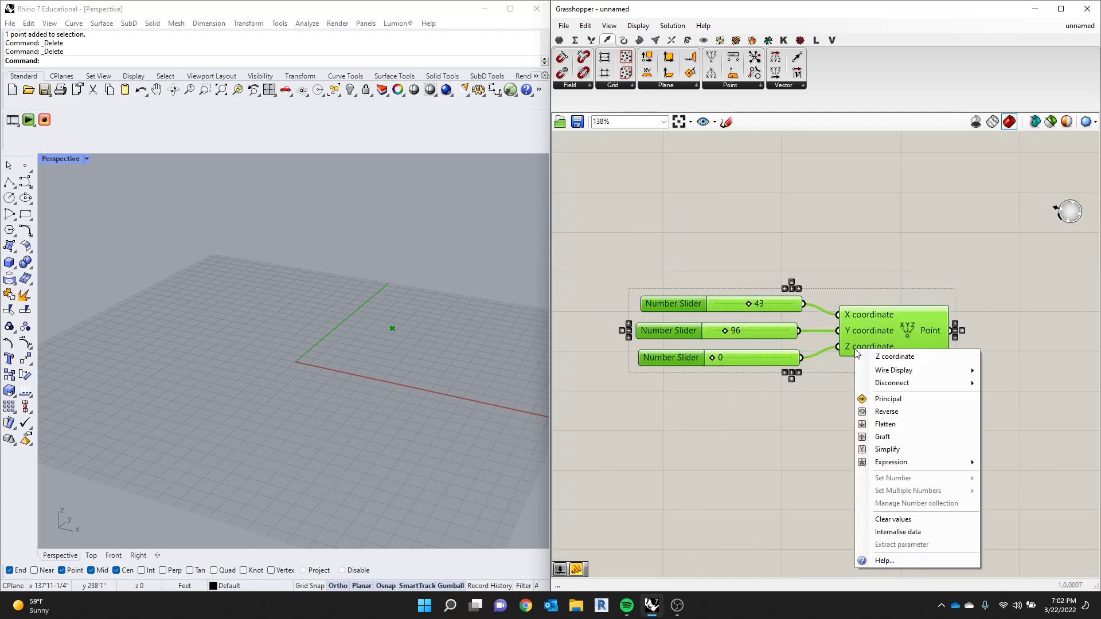
pyautogui.click(876, 284)
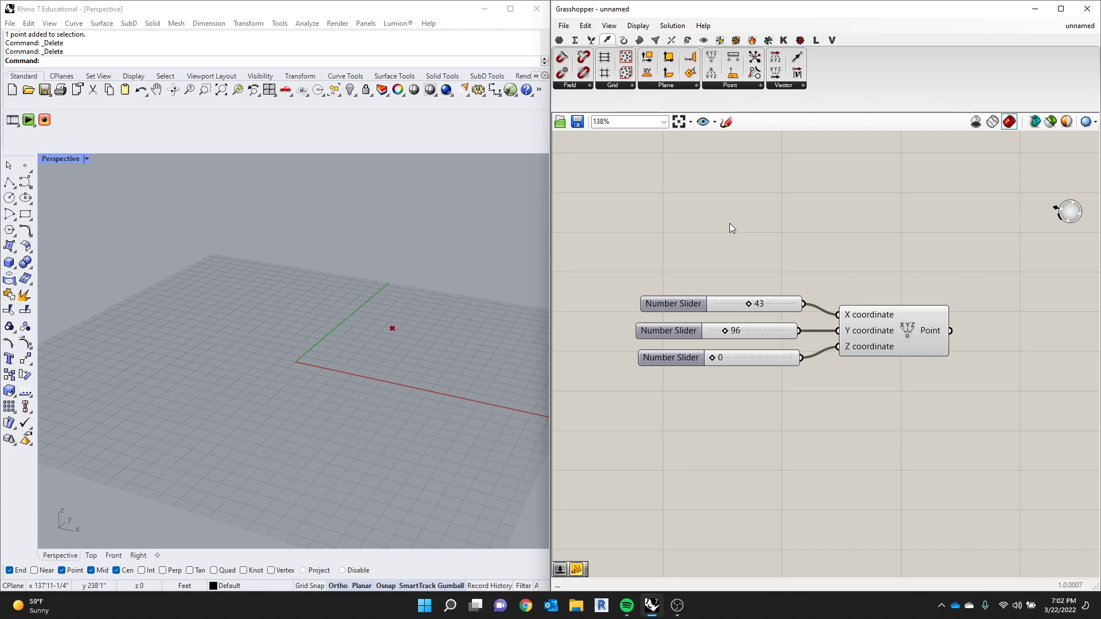
pyautogui.doubleClick(692, 259)
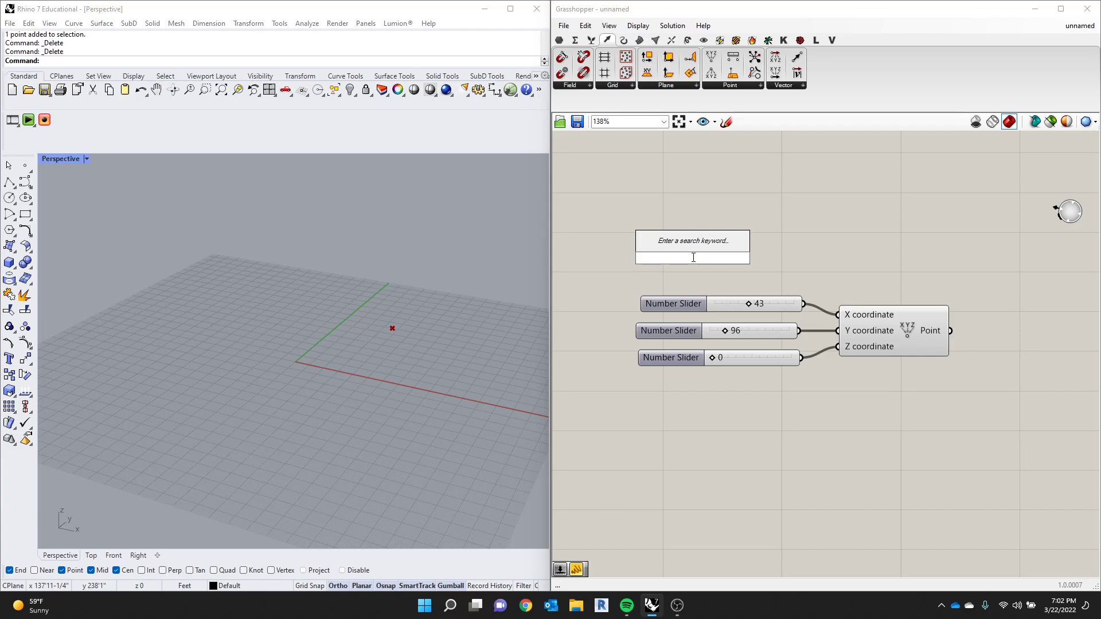
pyautogui.write('scr')
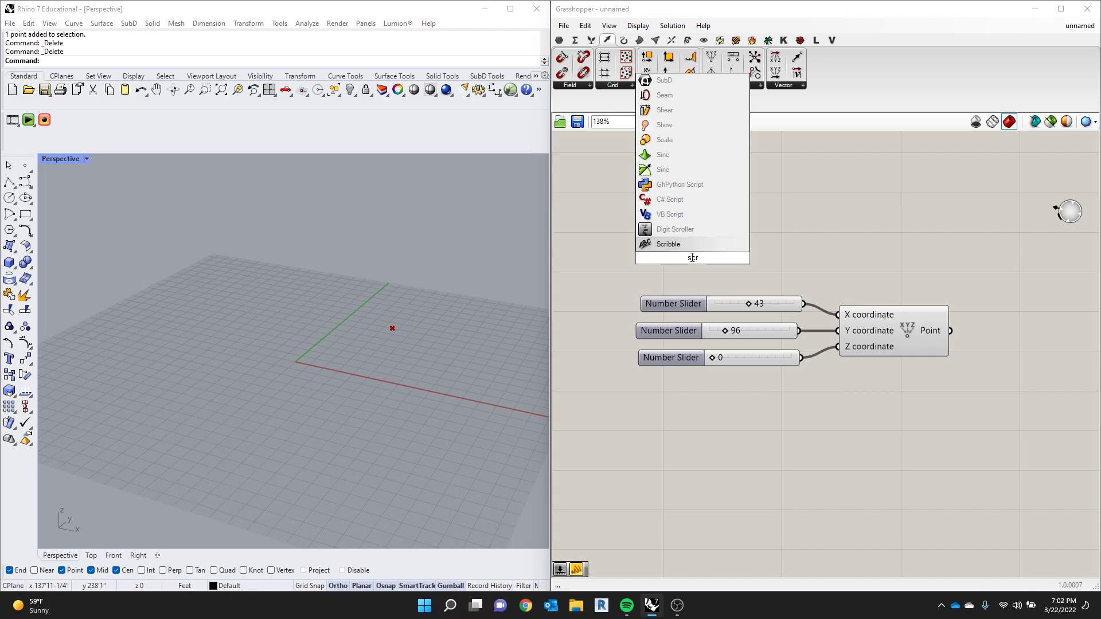
pyautogui.press('Escape')
# - Place a Scribble text note above the number sliders
pyautogui.doubleClick(720, 244)
pyautogui.write('scr')
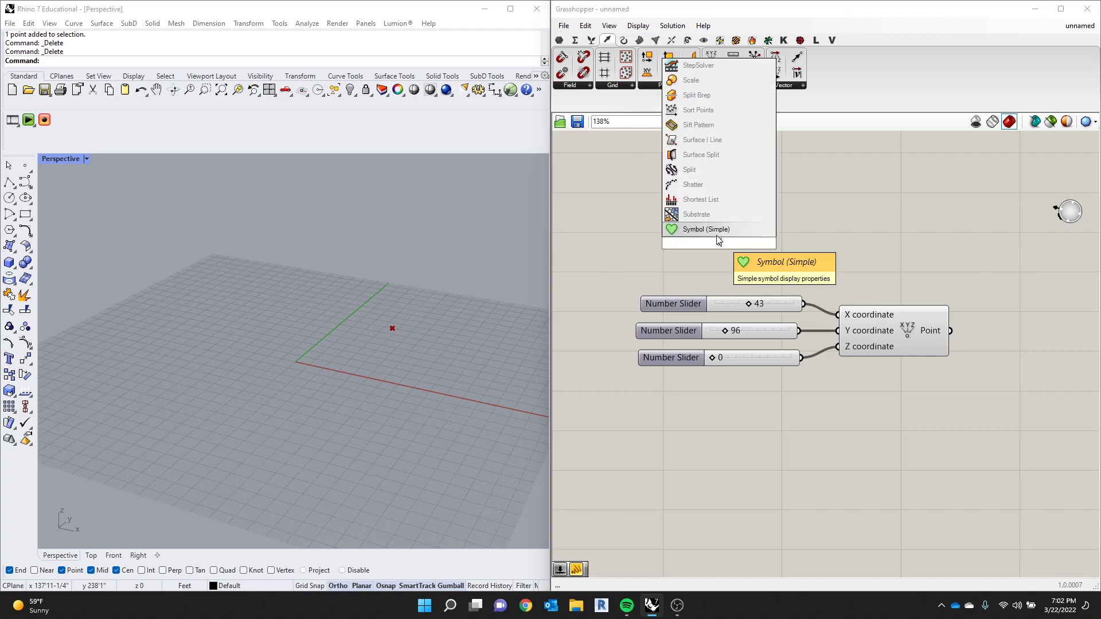
pyautogui.click(701, 229)
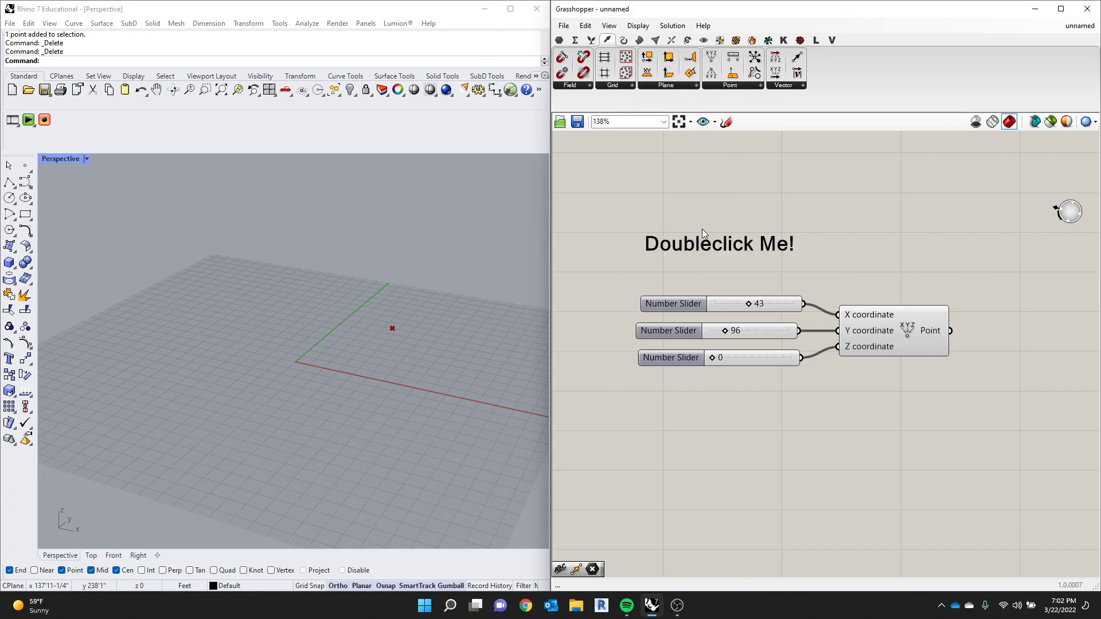
# - Replace the Scribble note's placeholder text with "ATTRACTOR POINT"
pyautogui.doubleClick(707, 261)
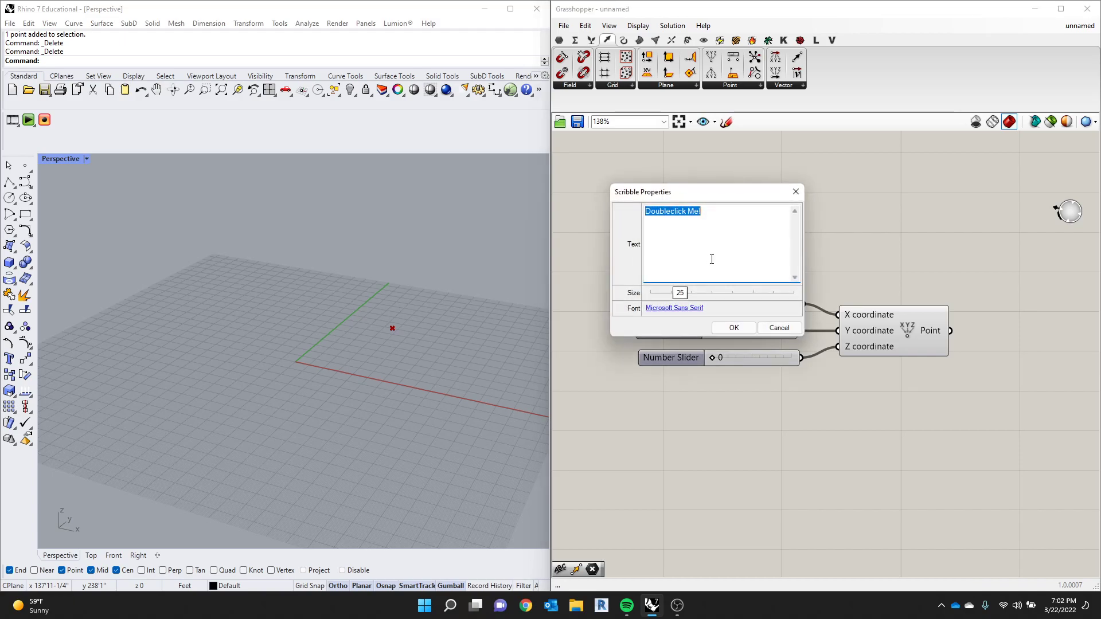
pyautogui.write('ATTRACTOR POINT')
pyautogui.press('Return')
pyautogui.write('\\')
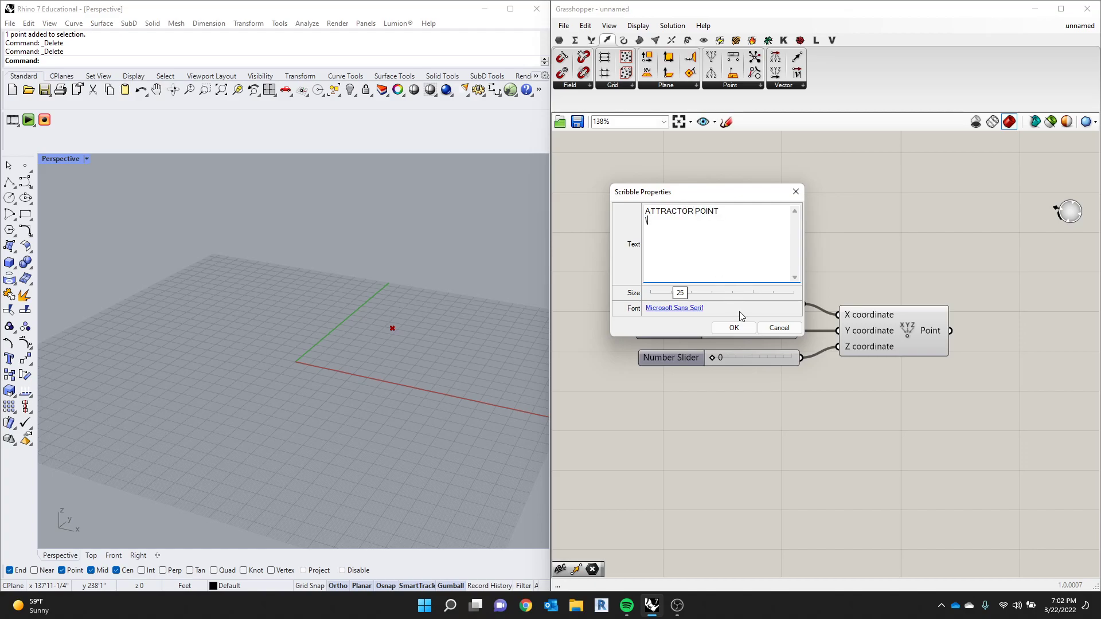
pyautogui.click(734, 328)
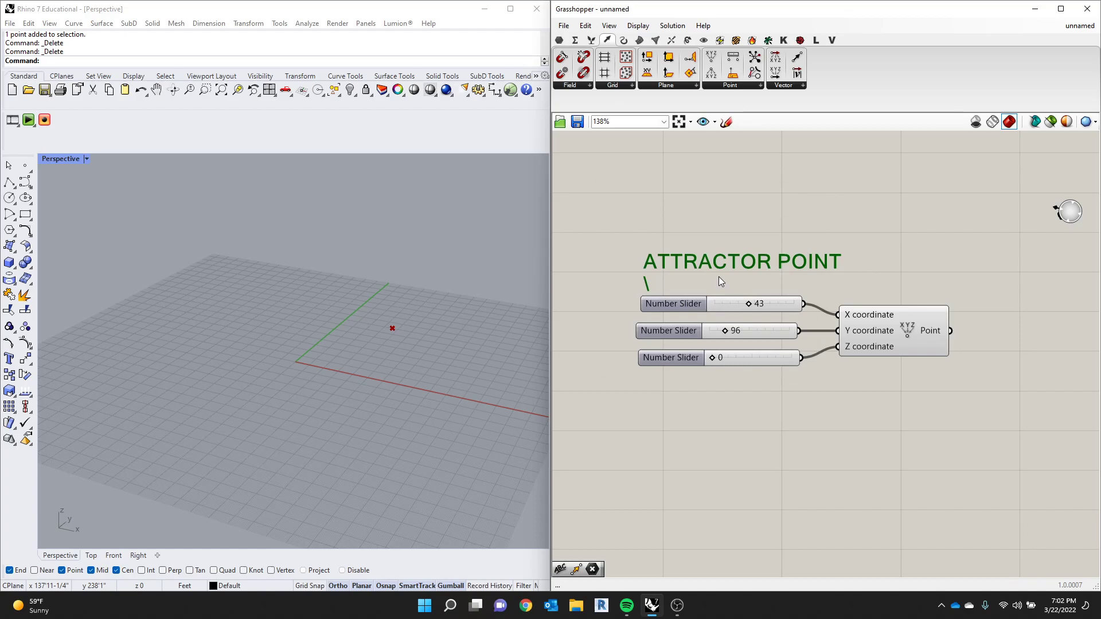
# - Delete the stray backslash line from the "ATTRACTOR POINT" note
pyautogui.doubleClick(688, 265)
pyautogui.click(647, 241)
pyautogui.press('BackSpace')
pyautogui.press('BackSpace')
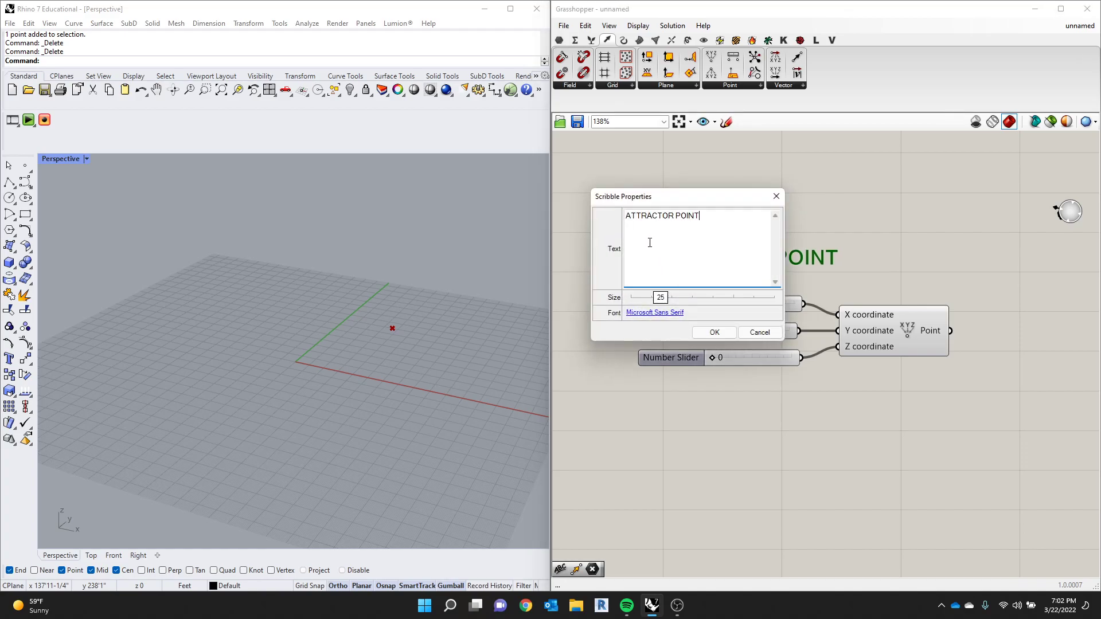
pyautogui.click(714, 332)
# - Place the "ATTRACTOR POINT" note just above its sliders and line up the three number sliders beneath it
pyautogui.click(854, 233)
pyautogui.moveTo(797, 254); pyautogui.dragTo(799, 262)
pyautogui.click(824, 238)
pyautogui.moveTo(724, 328); pyautogui.dragTo(715, 336, button='right')
pyautogui.moveTo(901, 230)
pyautogui.mouseDown()
pyautogui.moveTo(855, 287)
pyautogui.moveTo(590, 431)
pyautogui.mouseUp()
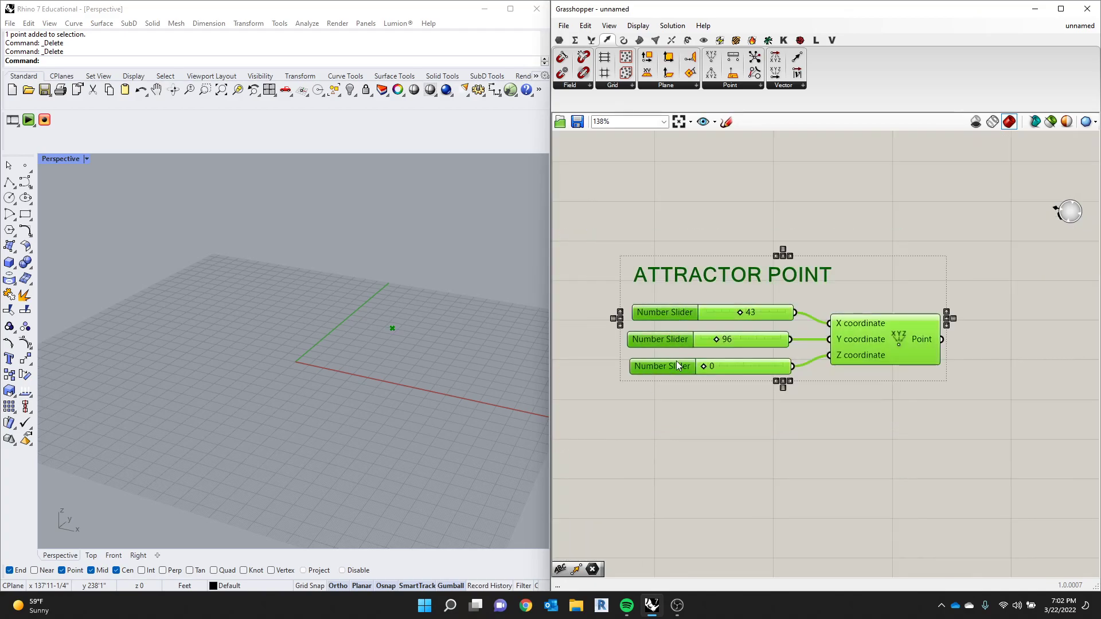
pyautogui.rightClick(678, 365)
pyautogui.click(655, 404)
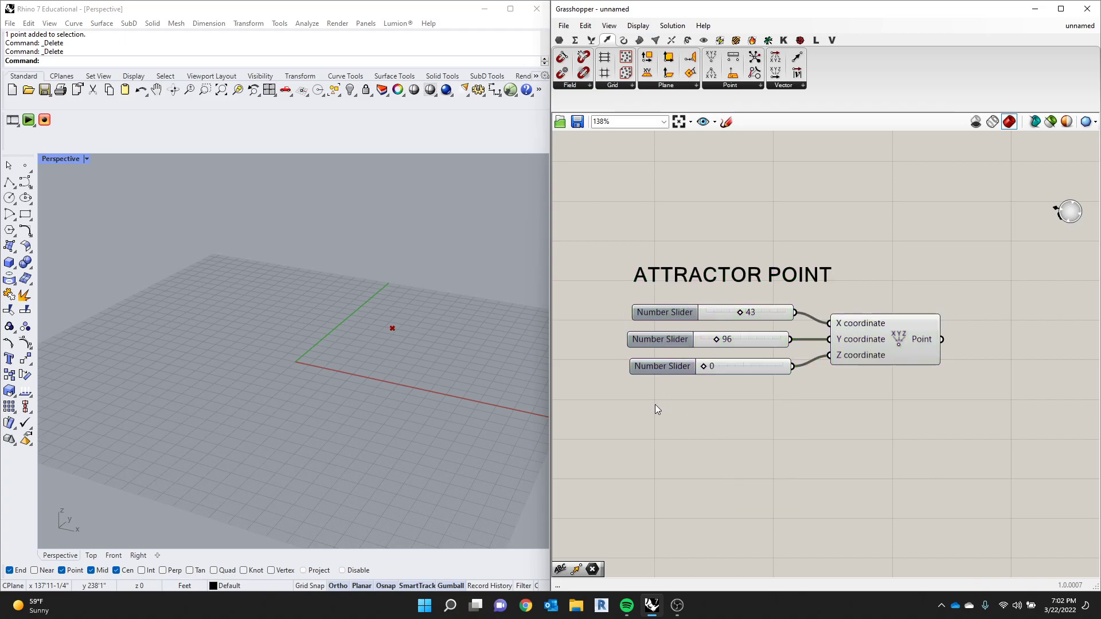
pyautogui.scroll(-2, 655, 405)
pyautogui.moveTo(650, 337); pyautogui.dragTo(645, 338)
pyautogui.click(648, 357)
pyautogui.moveTo(653, 377); pyautogui.dragTo(649, 377)
pyautogui.scroll(-1, 777, 328)
# - Duplicate the three number sliders with their Construct Point component below the originals, setting the copy's X and Y sliders to 0
pyautogui.moveTo(818, 489); pyautogui.dragTo(647, 331)
pyautogui.keyDown('alt'); pyautogui.moveTo(790, 366); pyautogui.dragTo(787, 458); pyautogui.keyUp('alt')
pyautogui.scroll(-3, 826, 416)
pyautogui.scroll(3, 825, 419)
pyautogui.click(816, 385)
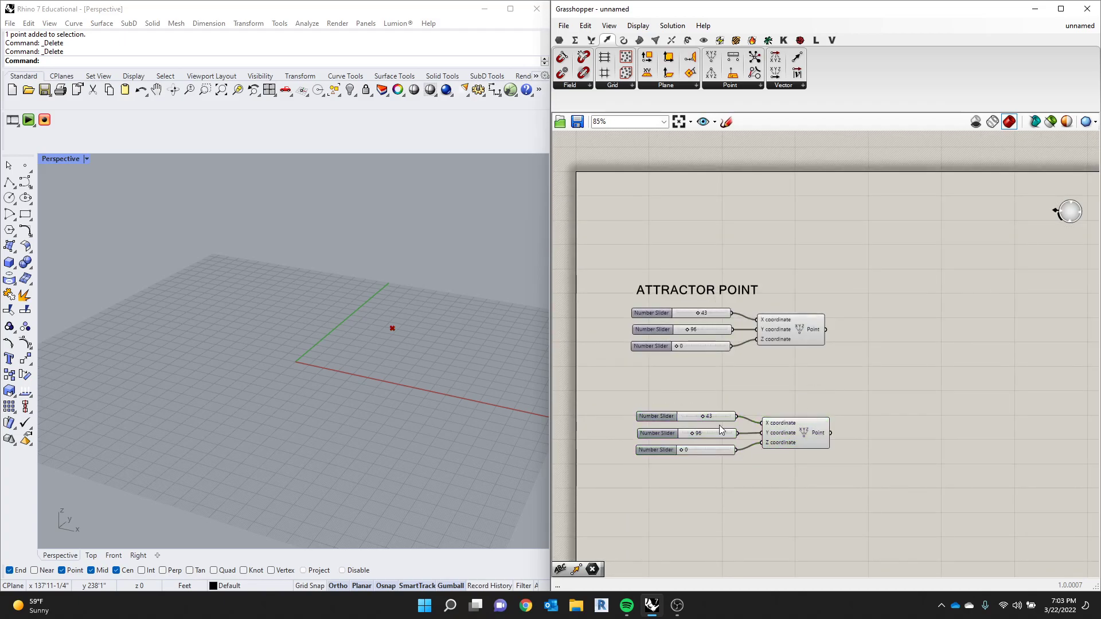
pyautogui.moveTo(709, 418); pyautogui.dragTo(665, 433)
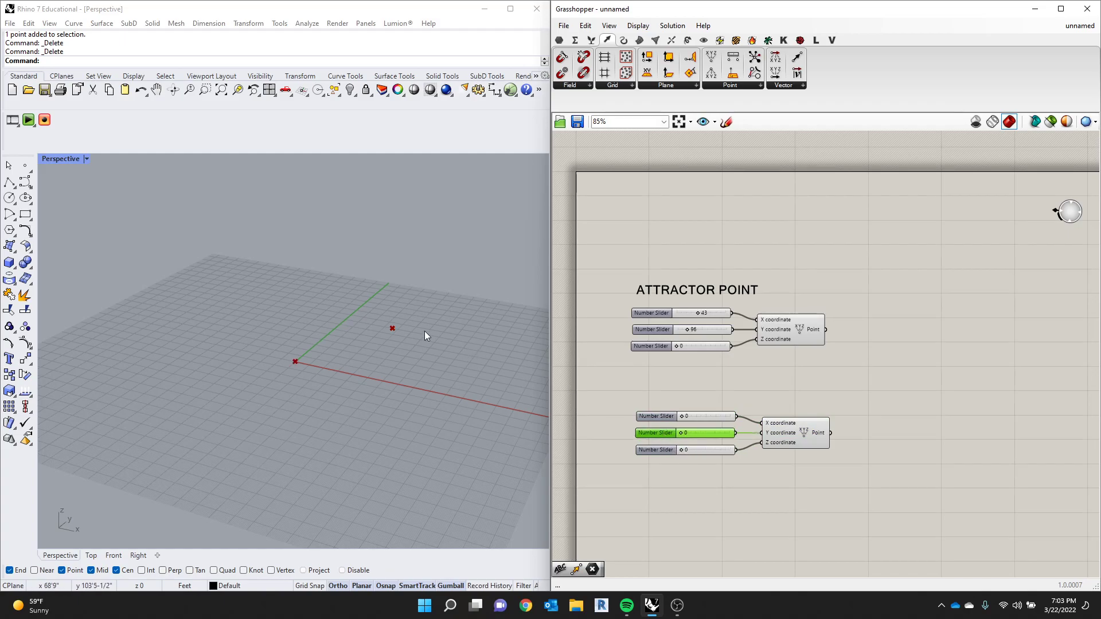
# - Copy the "ATTRACTOR POINT" note above the duplicated sliders and change the copy's text to "START POINT"
pyautogui.click(713, 292)
pyautogui.keyDown('alt'); pyautogui.moveTo(743, 286); pyautogui.dragTo(741, 392); pyautogui.keyUp('alt')
pyautogui.doubleClick(741, 392)
pyautogui.write('START POINT')
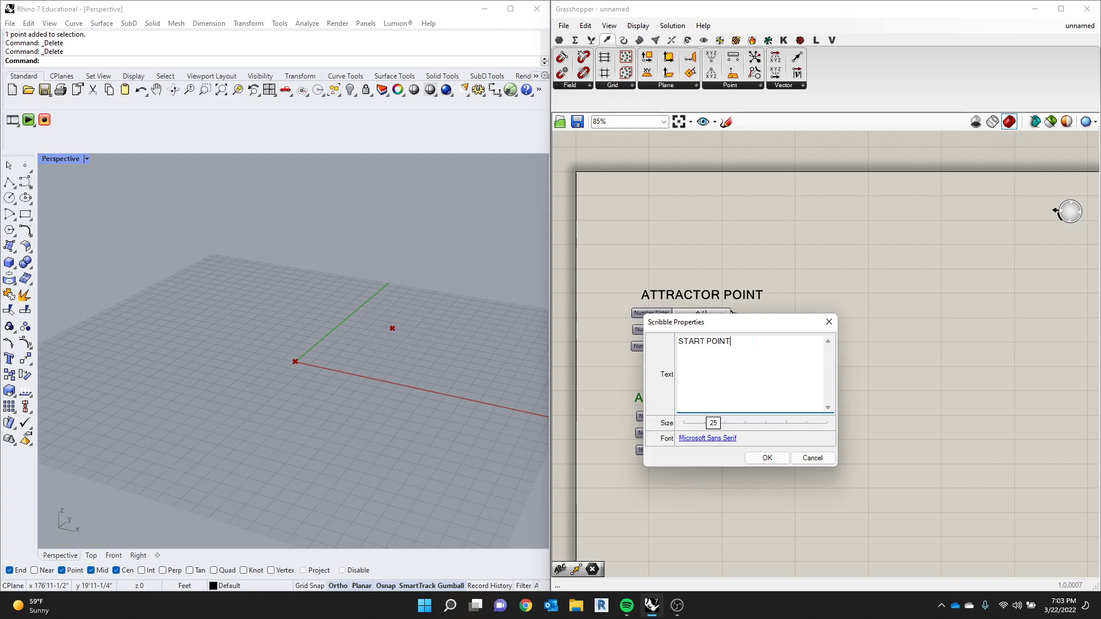
pyautogui.click(768, 457)
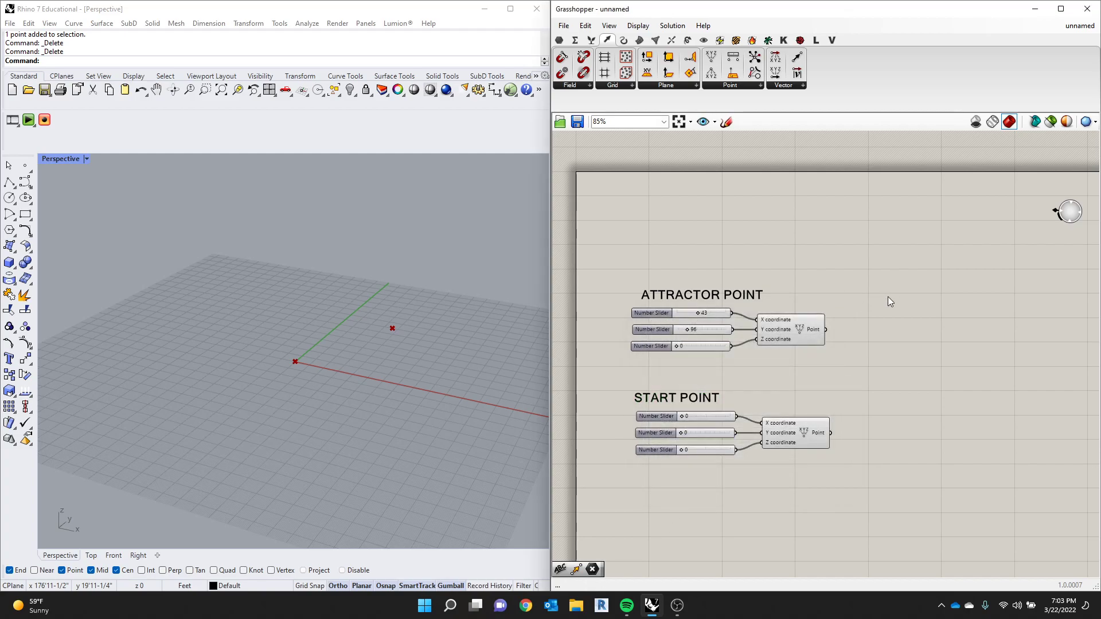
# - Add a Rectangular Array component beside the START POINT Construct Point component
pyautogui.scroll(-2, 888, 297)
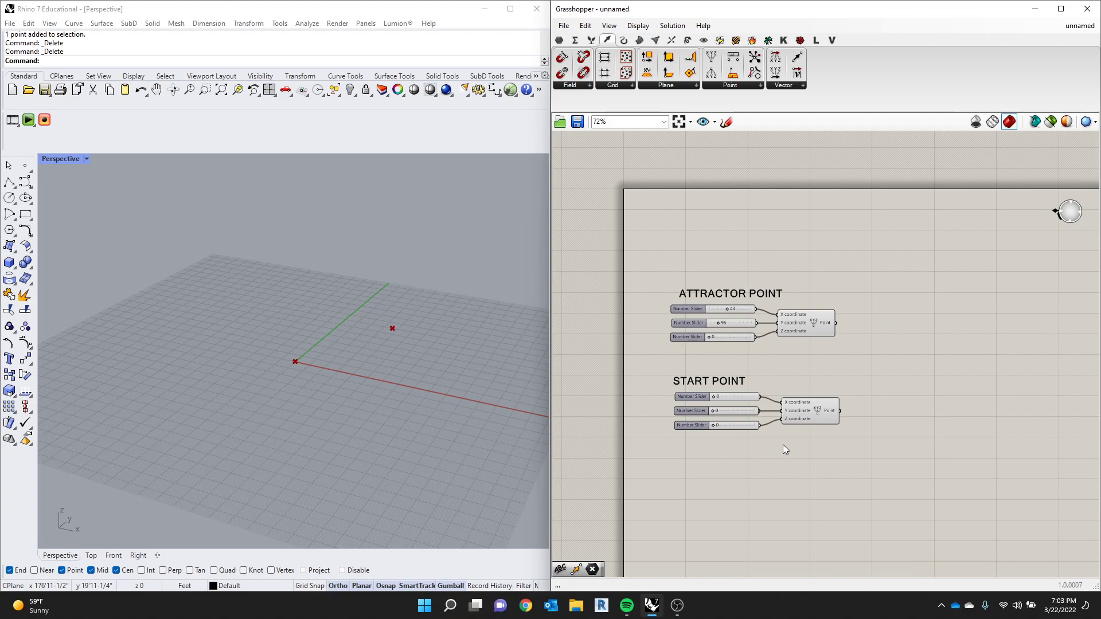
pyautogui.scroll(2, 797, 384)
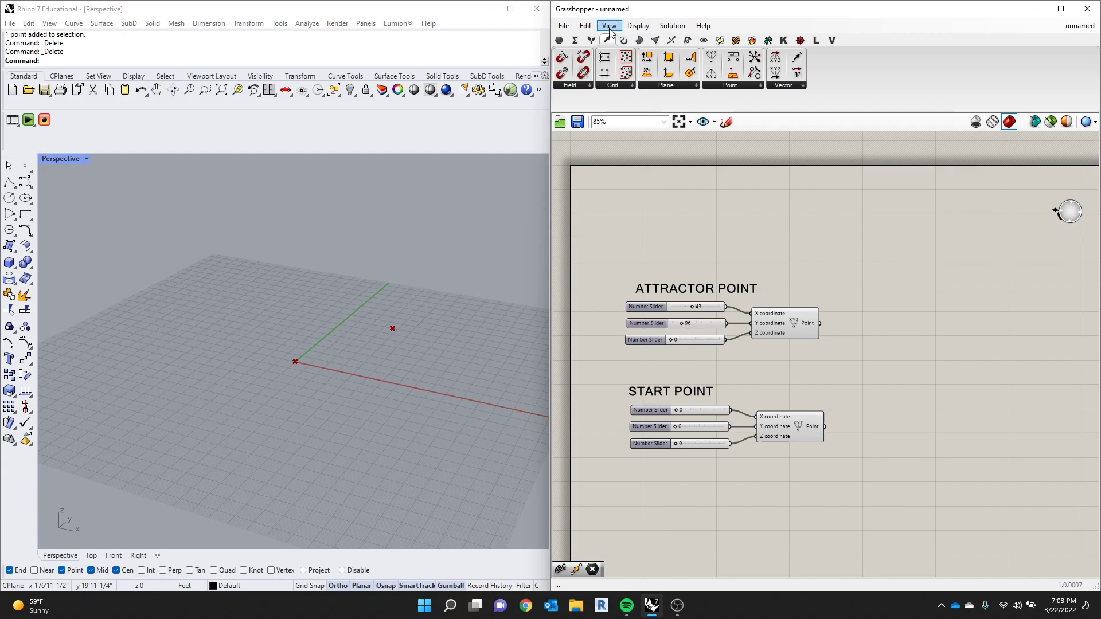
pyautogui.click(585, 26)
pyautogui.click(585, 28)
pyautogui.click(655, 42)
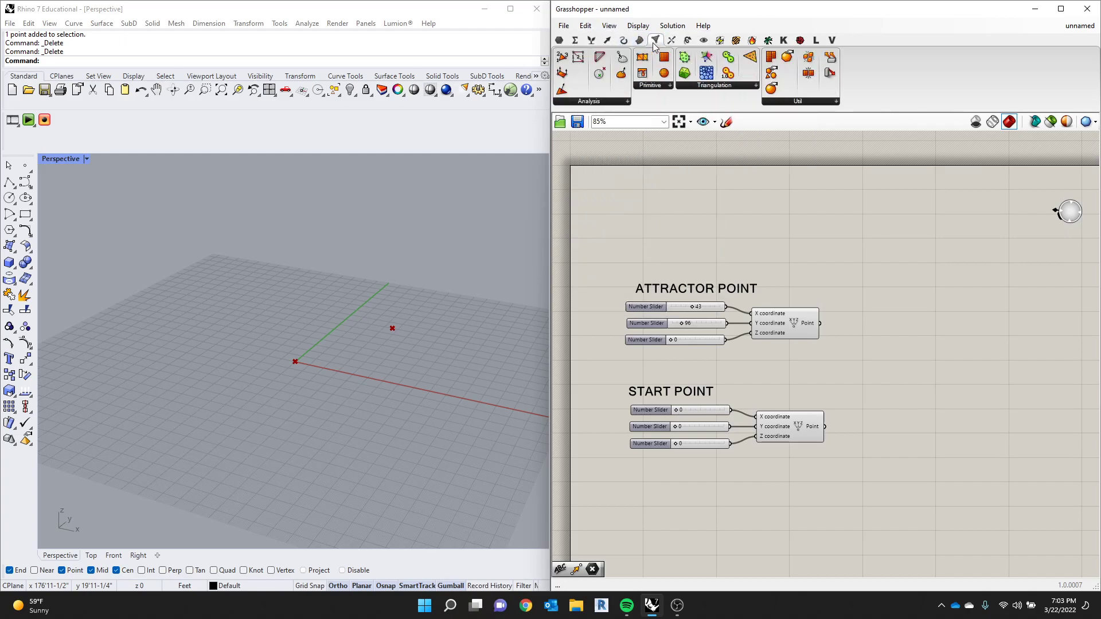
pyautogui.click(688, 41)
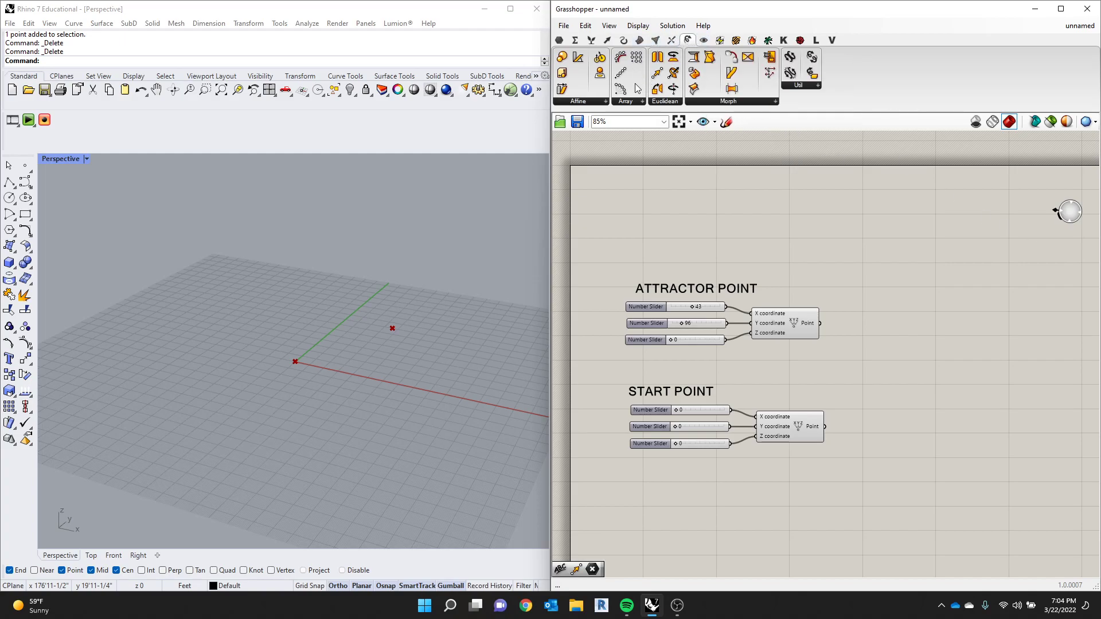
pyautogui.moveTo(639, 61); pyautogui.dragTo(918, 408)
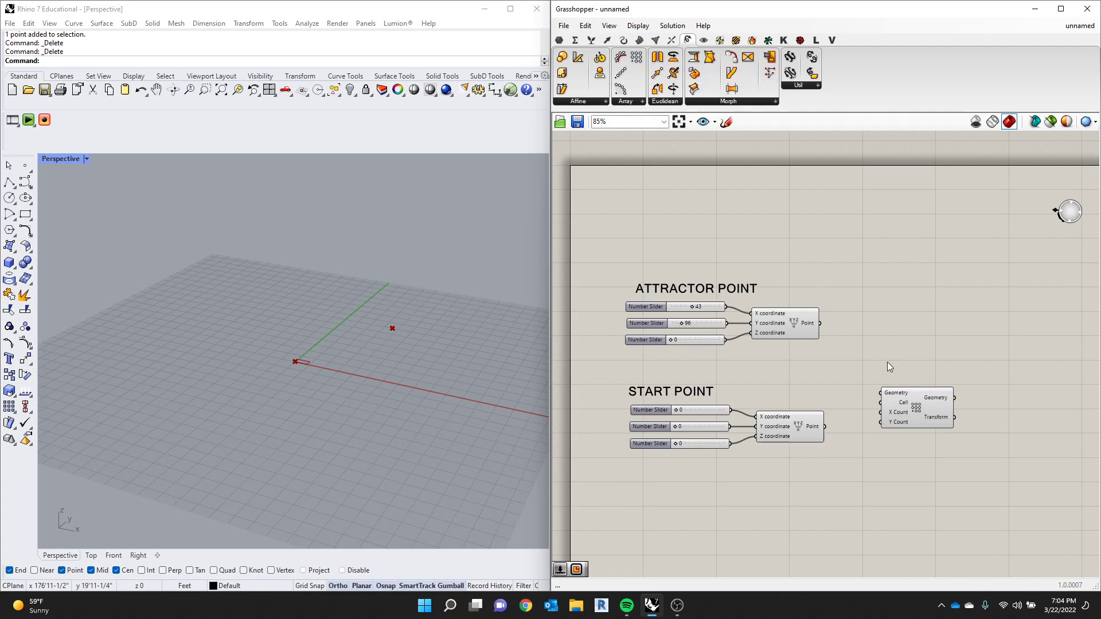
# - Adjust the Rectangular Array's position and connect the start point's Point output to its Geometry input
pyautogui.click(916, 412)
pyautogui.scroll(2, 916, 409)
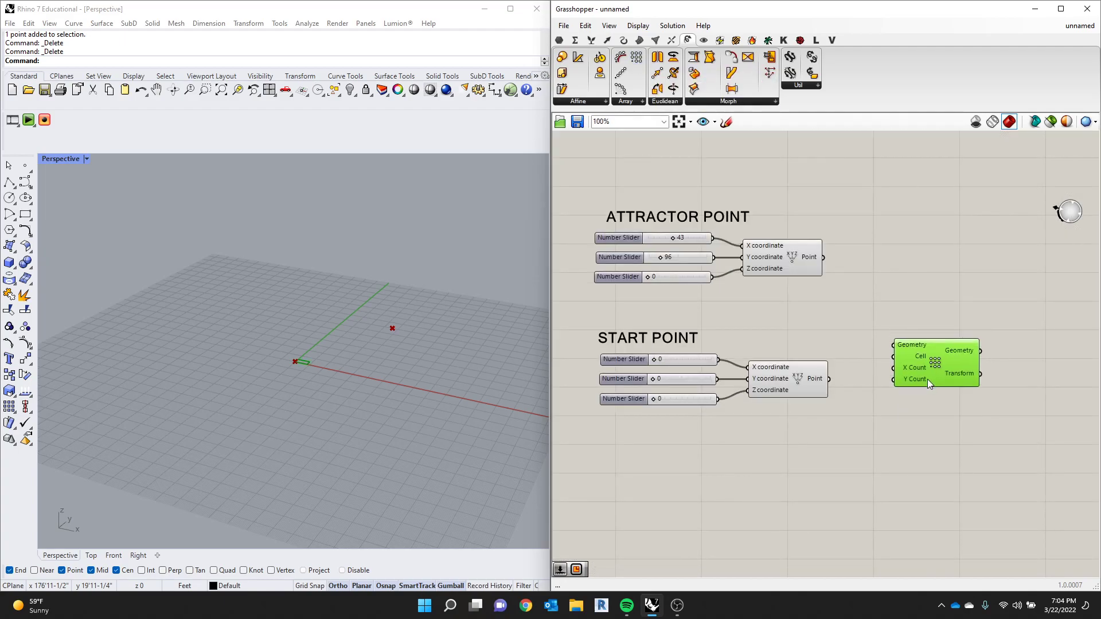
pyautogui.moveTo(938, 407); pyautogui.dragTo(925, 387)
pyautogui.scroll(1, 925, 386)
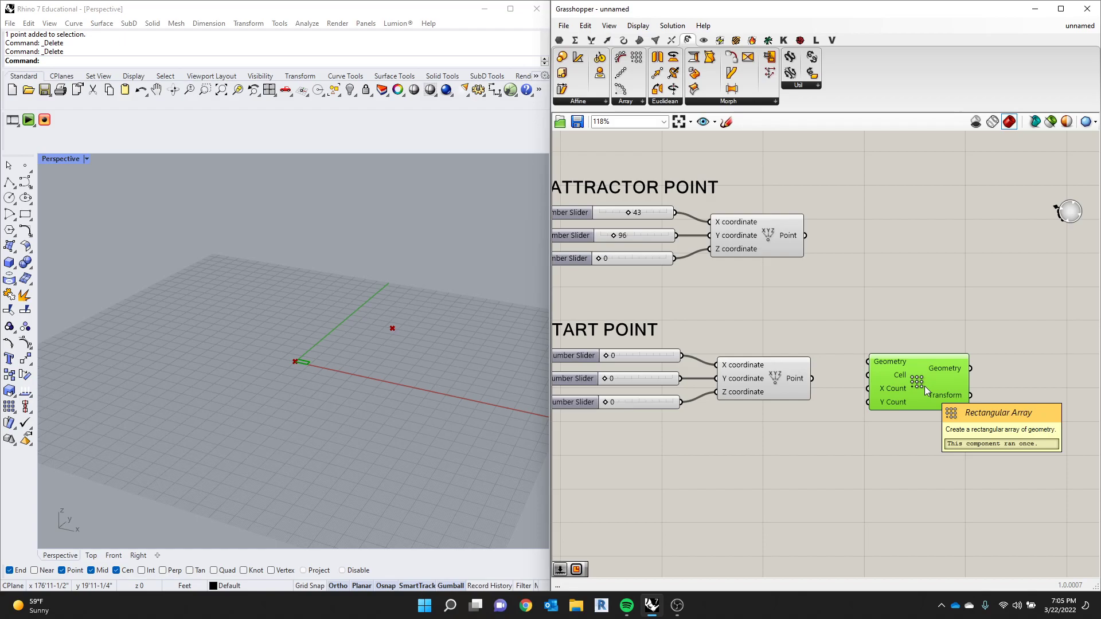
pyautogui.moveTo(909, 373)
pyautogui.mouseDown()
pyautogui.moveTo(917, 353)
pyautogui.moveTo(900, 386)
pyautogui.mouseUp()
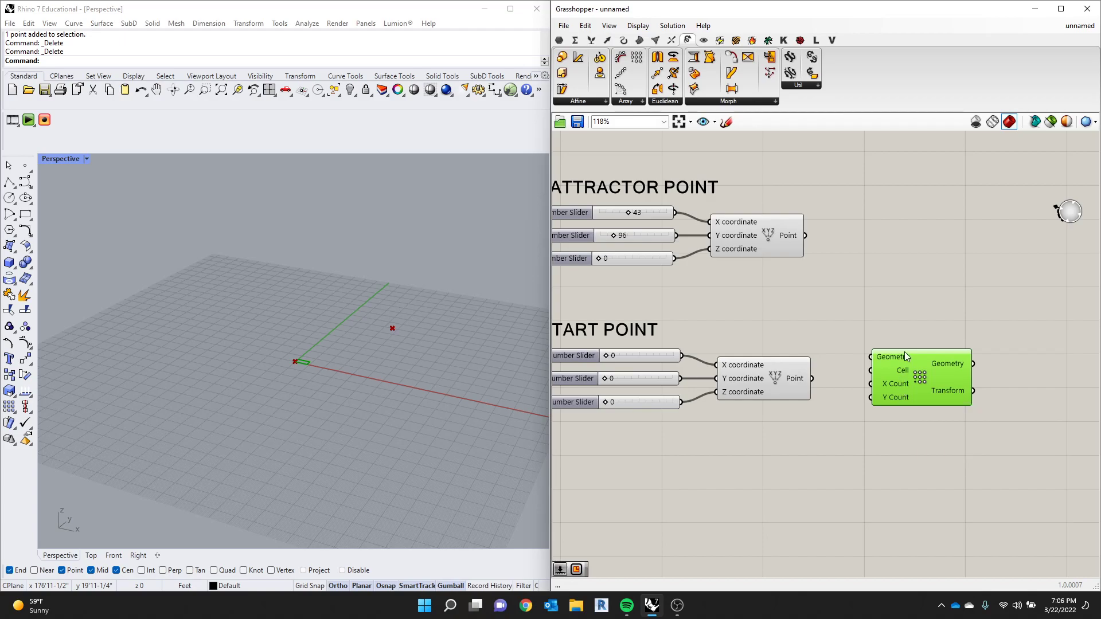
pyautogui.moveTo(893, 363)
pyautogui.moveTo(818, 380); pyautogui.dragTo(870, 357)
pyautogui.scroll(5, 301, 440)
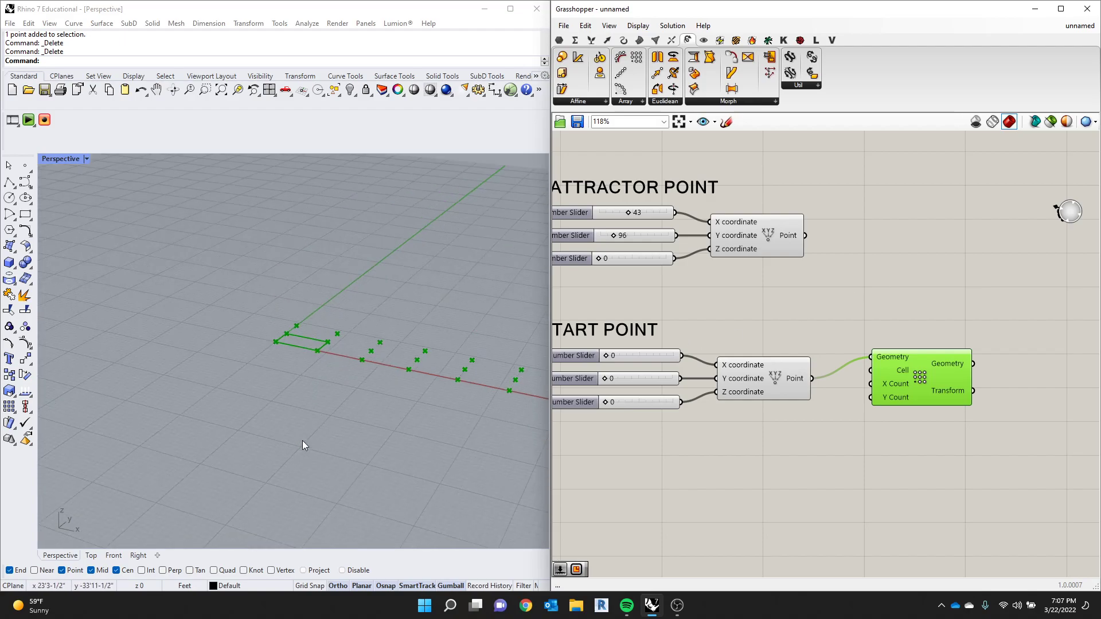
pyautogui.scroll(2, 298, 339)
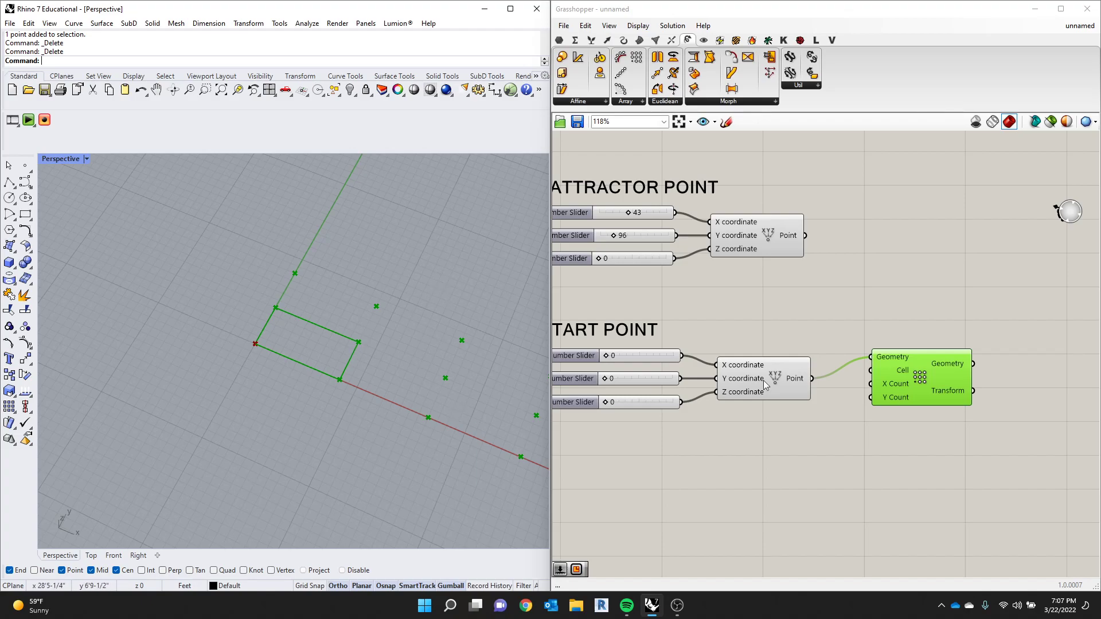
# - Check the Rectangular Array's Cell and count inputs, and move the component level with the start point's Point output
pyautogui.moveTo(902, 373)
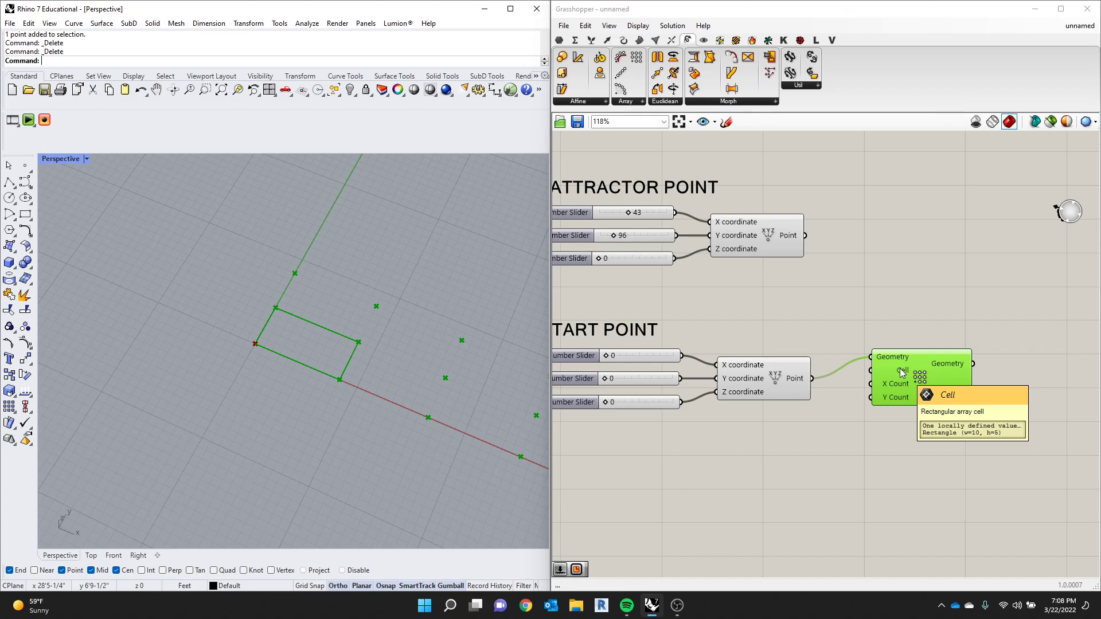
pyautogui.scroll(-9, 252, 486)
pyautogui.scroll(4, 475, 519)
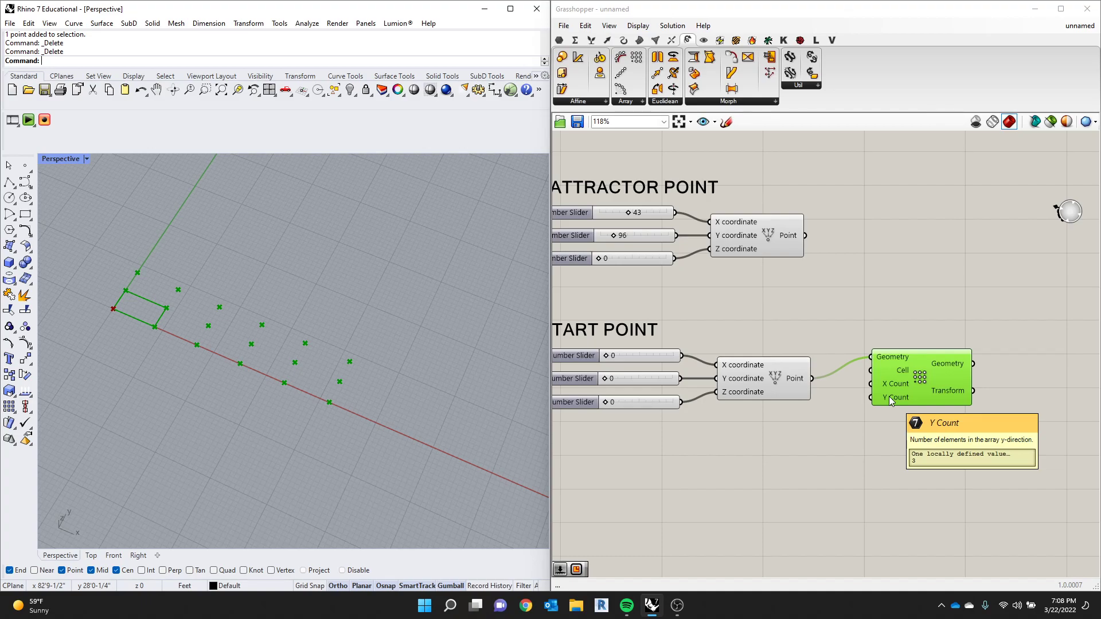
pyautogui.moveTo(911, 380); pyautogui.dragTo(902, 401)
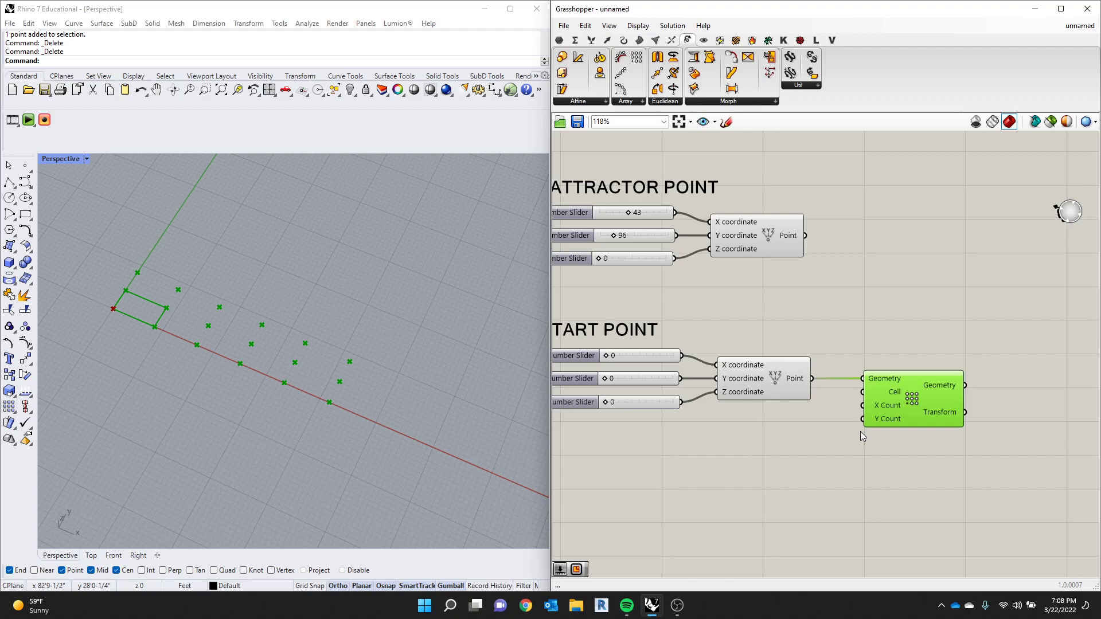
# - Add two integer number sliders ranging from 0 to 50 and connect the upper one, at 23, to X Count
pyautogui.doubleClick(759, 457)
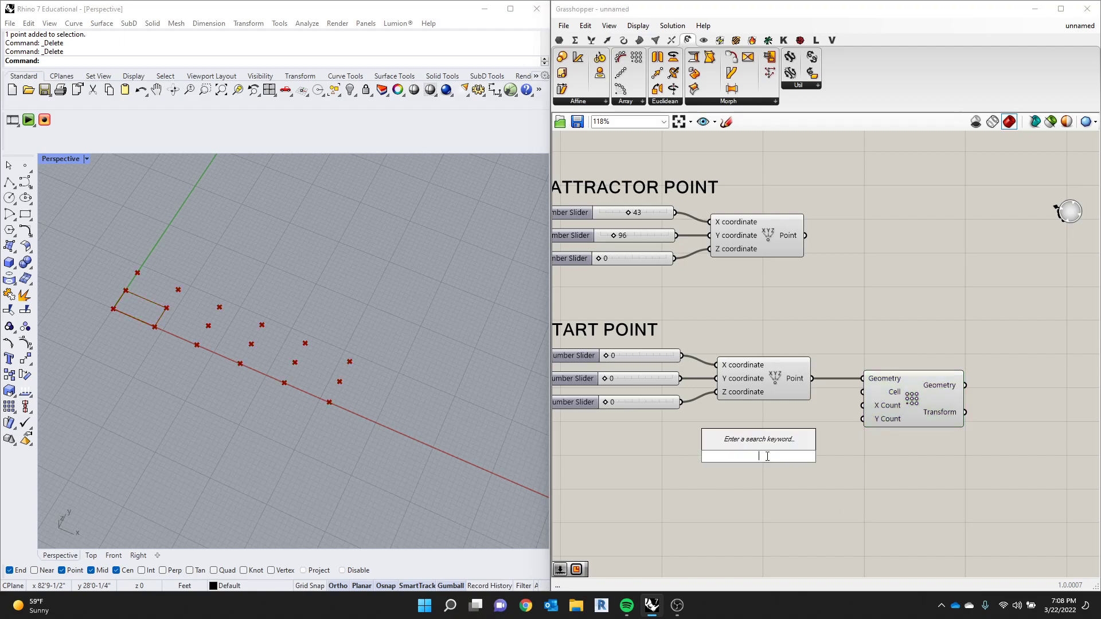
pyautogui.write('0.')
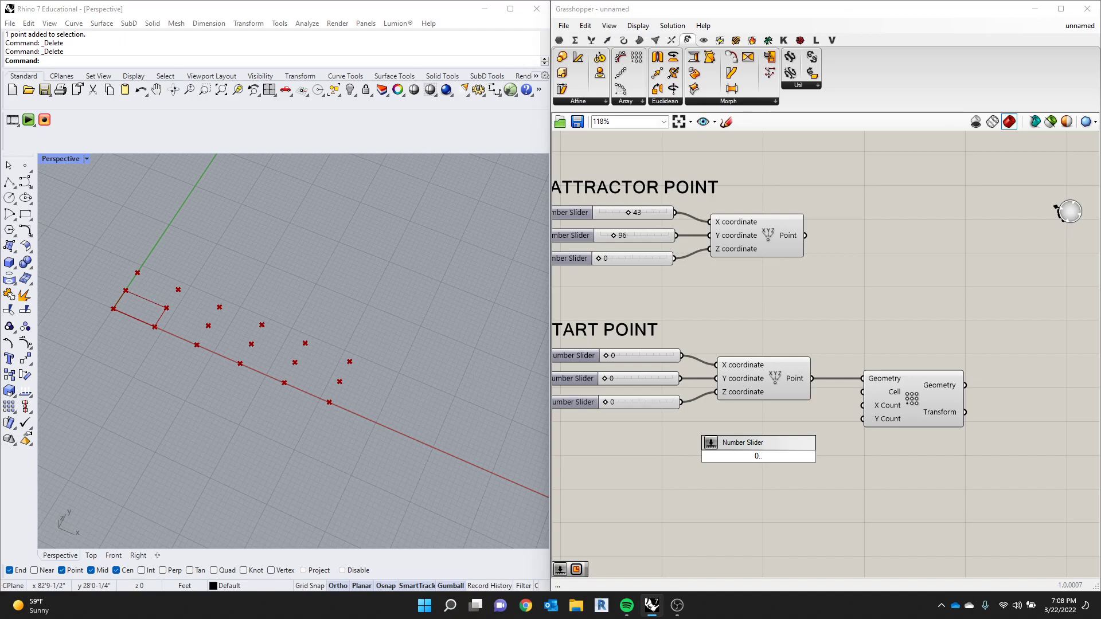
pyautogui.write('25')
pyautogui.press('Return')
pyautogui.hotkey('ctrl', 'c')
pyautogui.hotkey('ctrl', 'v')
pyautogui.moveTo(792, 458); pyautogui.dragTo(863, 406)
# - Connect the lower slider to Y Count and set the array counts to 18 in X and 14 in Y
pyautogui.scroll(-6, 341, 418)
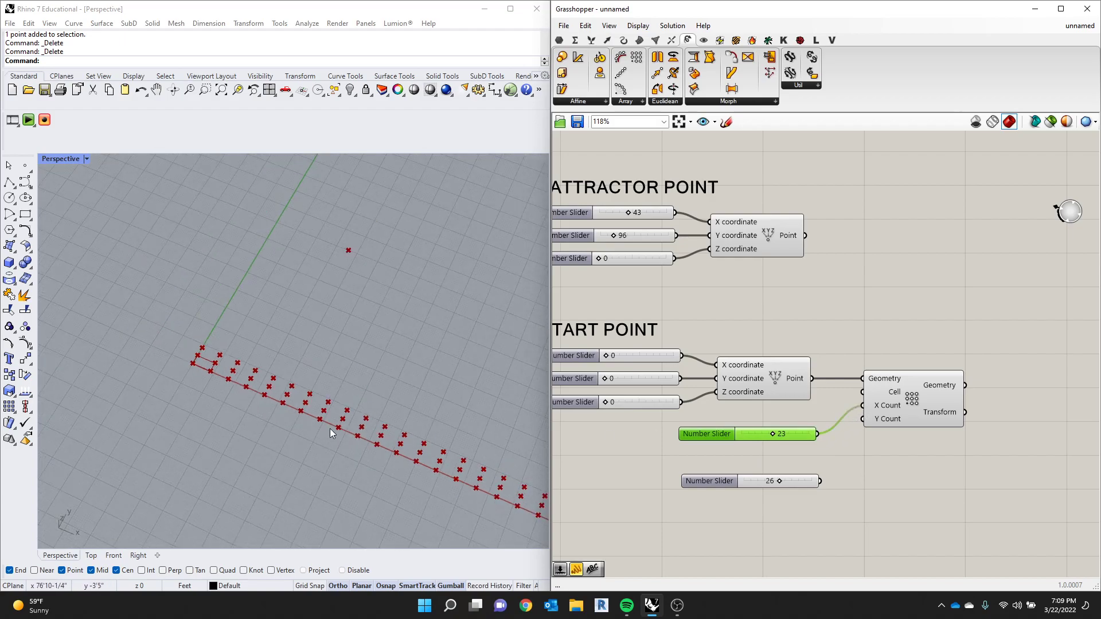
pyautogui.scroll(5, 301, 402)
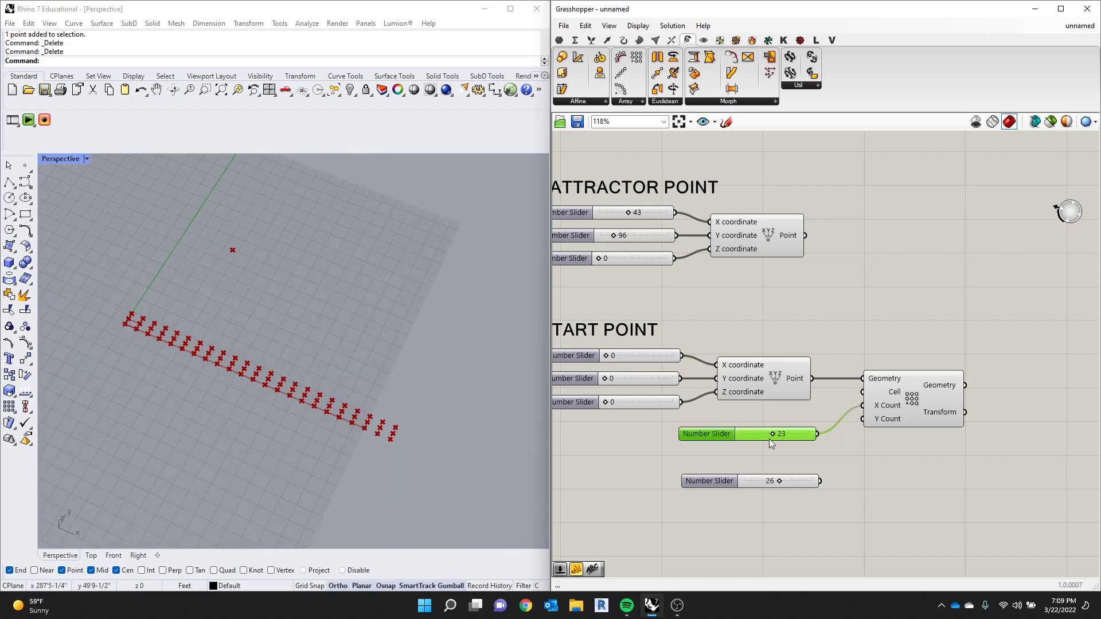
pyautogui.scroll(1, 768, 439)
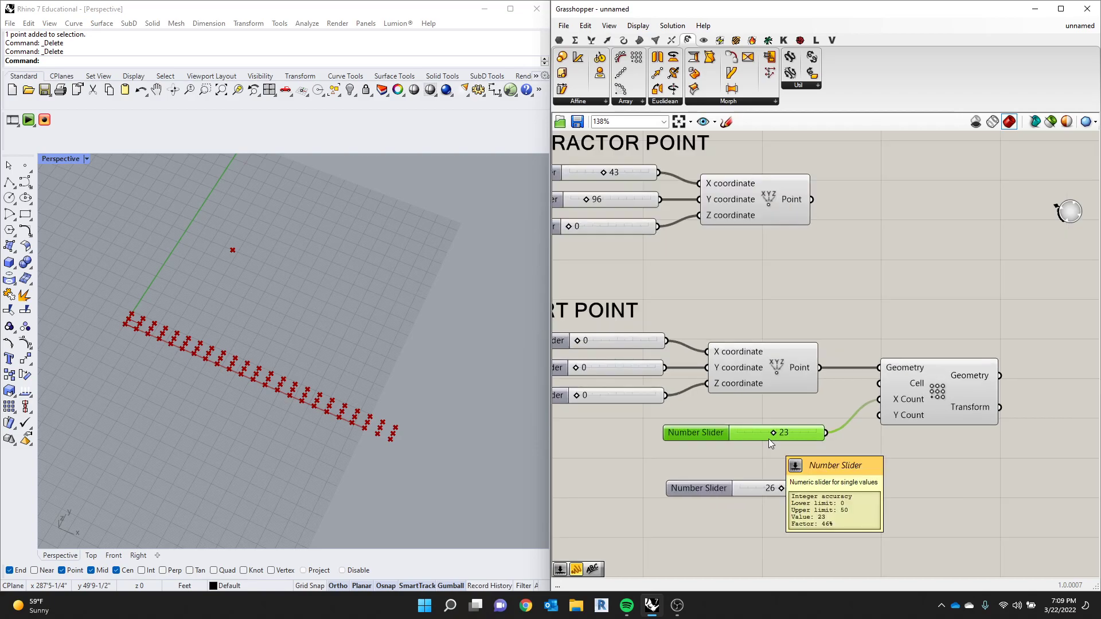
pyautogui.moveTo(774, 435); pyautogui.dragTo(753, 436)
pyautogui.moveTo(831, 487); pyautogui.dragTo(880, 416)
pyautogui.moveTo(780, 491); pyautogui.dragTo(767, 486)
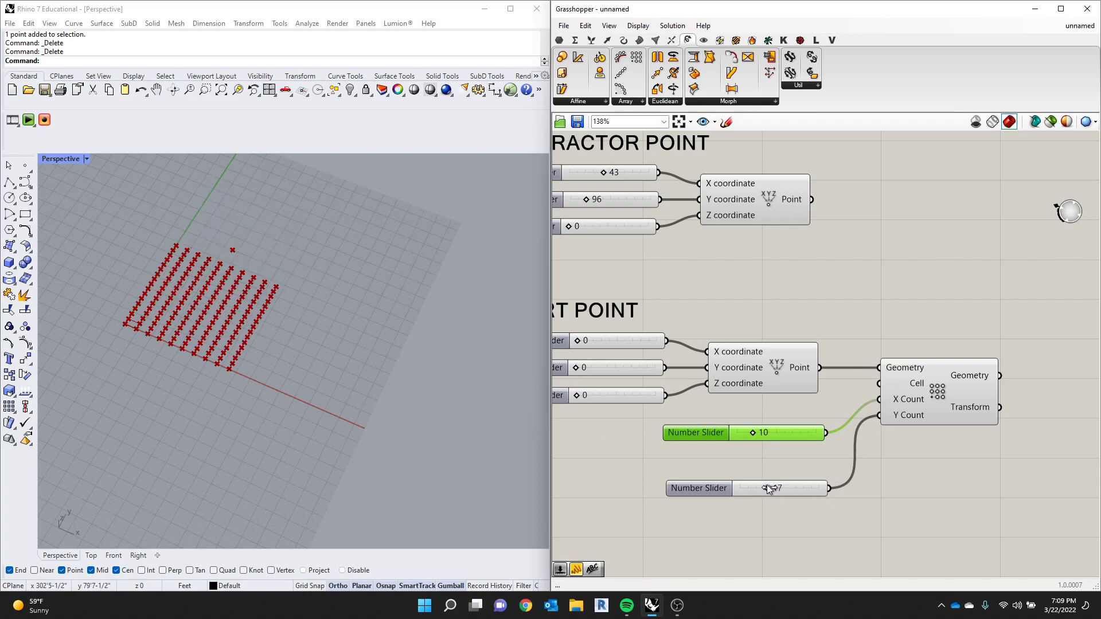
pyautogui.moveTo(753, 434); pyautogui.dragTo(765, 435)
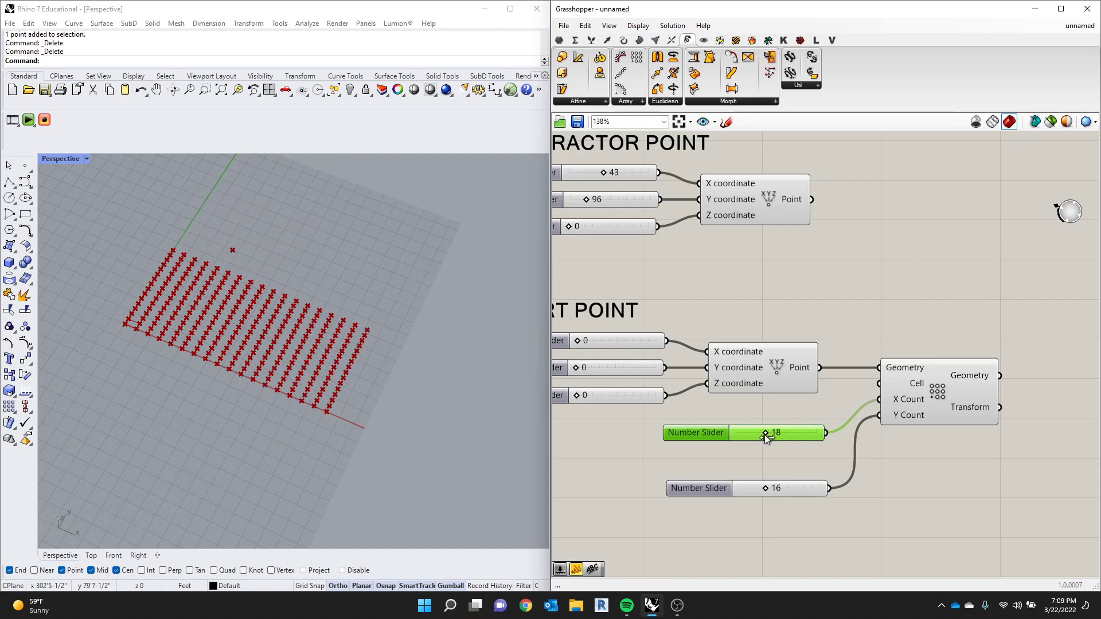
pyautogui.moveTo(769, 486); pyautogui.dragTo(765, 487)
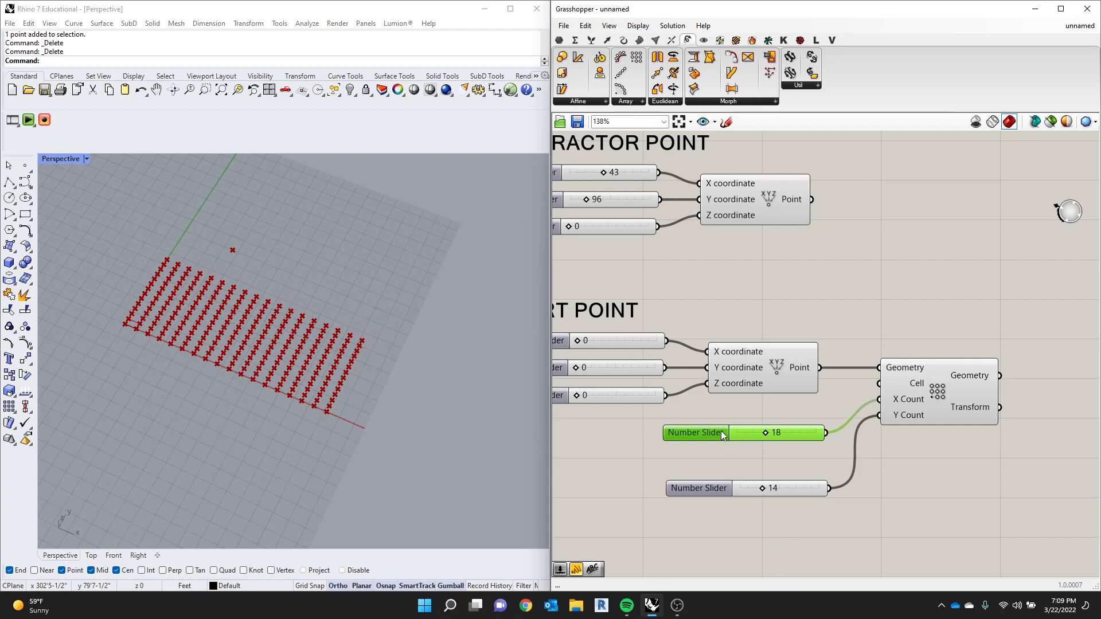
# - Shift the X Count slider slightly on the canvas and set its value to 26
pyautogui.moveTo(722, 435); pyautogui.dragTo(714, 438)
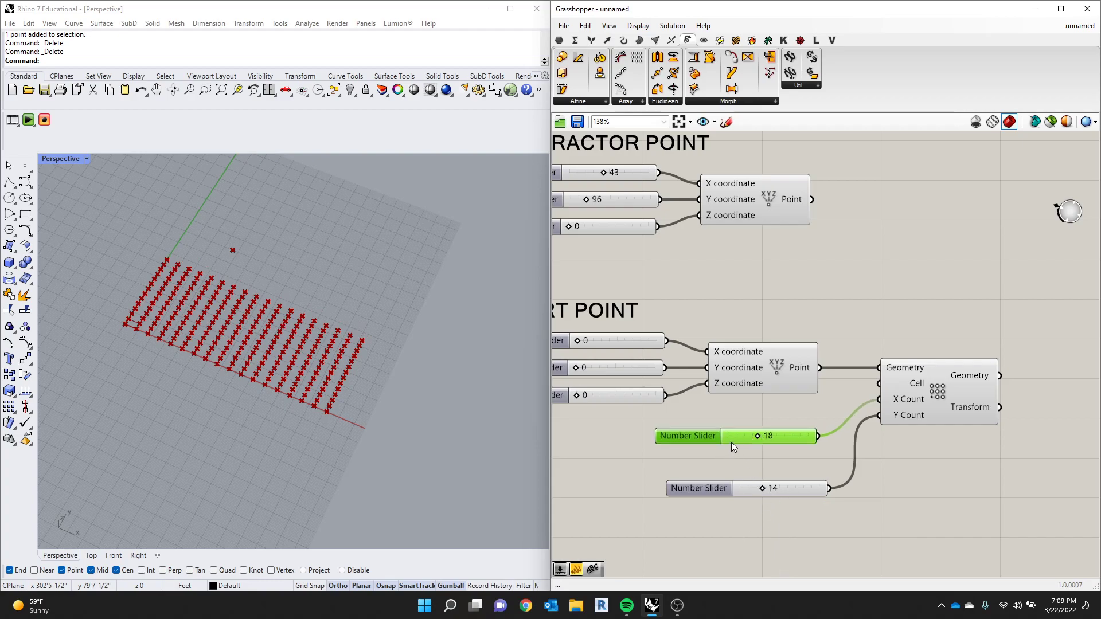
pyautogui.moveTo(762, 435); pyautogui.dragTo(776, 435)
pyautogui.doubleClick(697, 437)
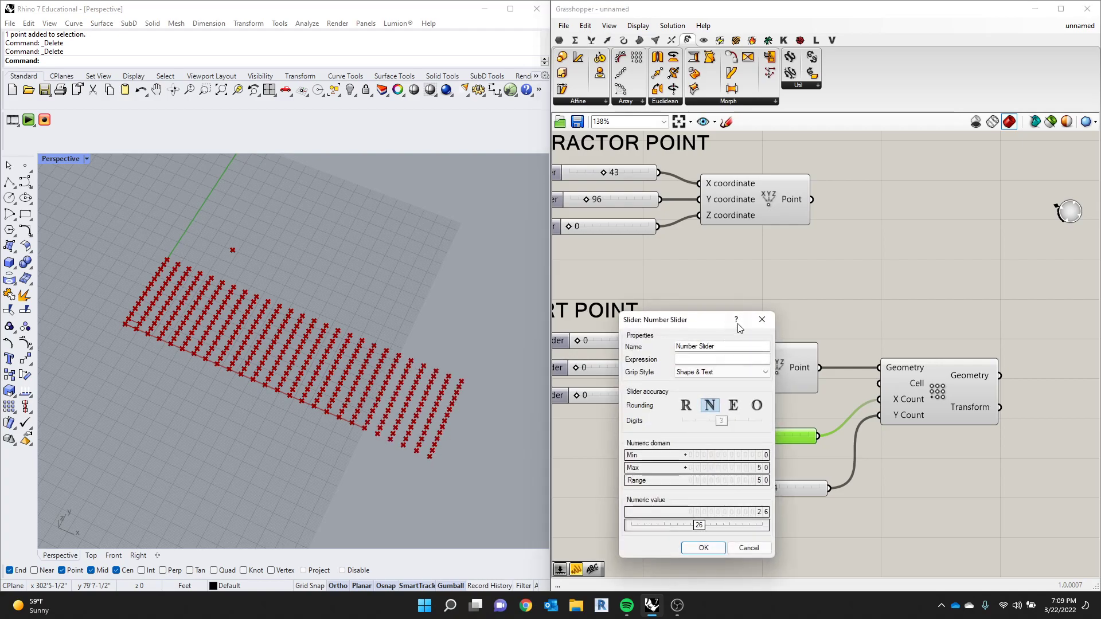
pyautogui.click(762, 319)
# - Move the Rectangular Array farther from the START POINT group and stack both count sliders together just before its inputs
pyautogui.click(699, 485)
pyautogui.moveTo(700, 484); pyautogui.dragTo(693, 470)
pyautogui.moveTo(722, 413); pyautogui.dragTo(679, 489)
pyautogui.moveTo(694, 441); pyautogui.dragTo(727, 445)
pyautogui.moveTo(969, 333); pyautogui.dragTo(832, 480)
pyautogui.moveTo(841, 442); pyautogui.dragTo(910, 429)
pyautogui.click(855, 517)
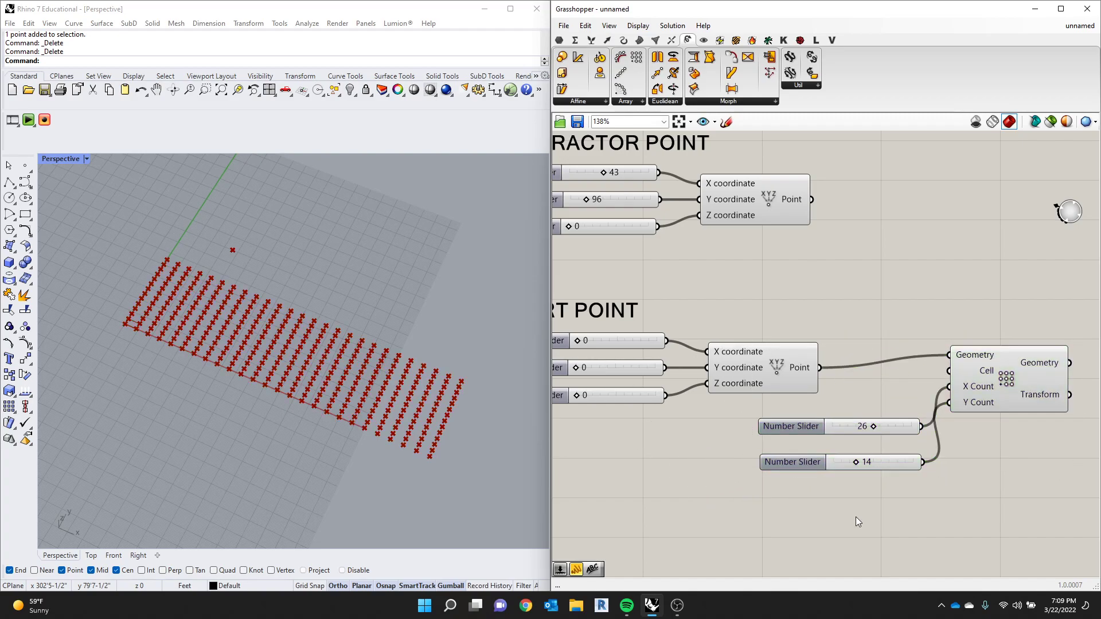
# - Rename the number slider feeding X Count as X COUNT and shift it slightly away from the array
pyautogui.doubleClick(800, 428)
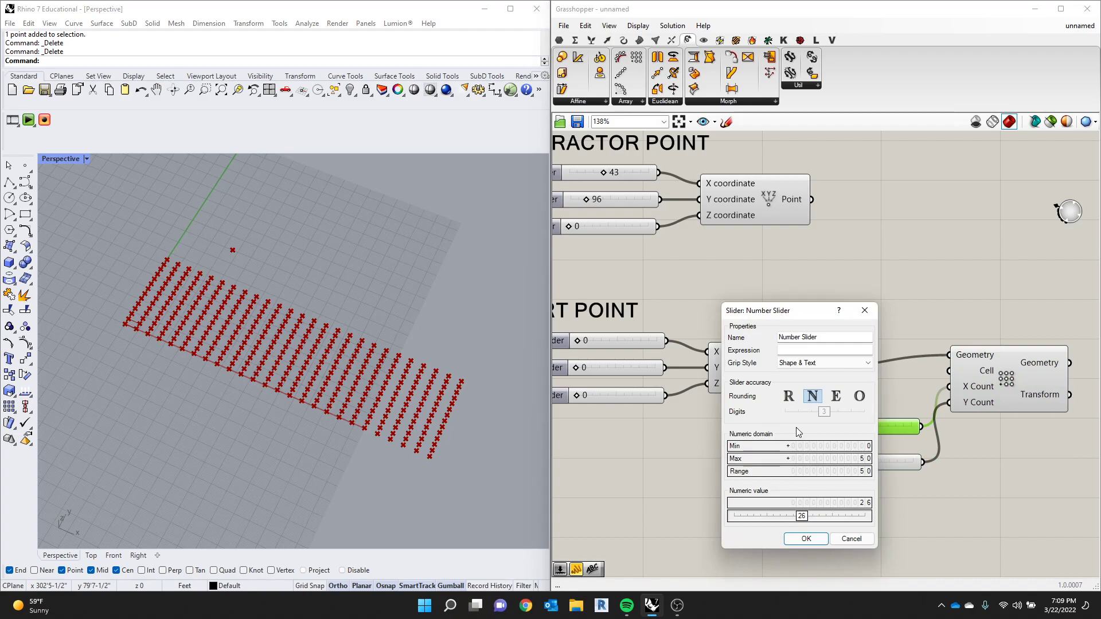
pyautogui.moveTo(849, 337); pyautogui.dragTo(684, 327)
pyautogui.write('X')
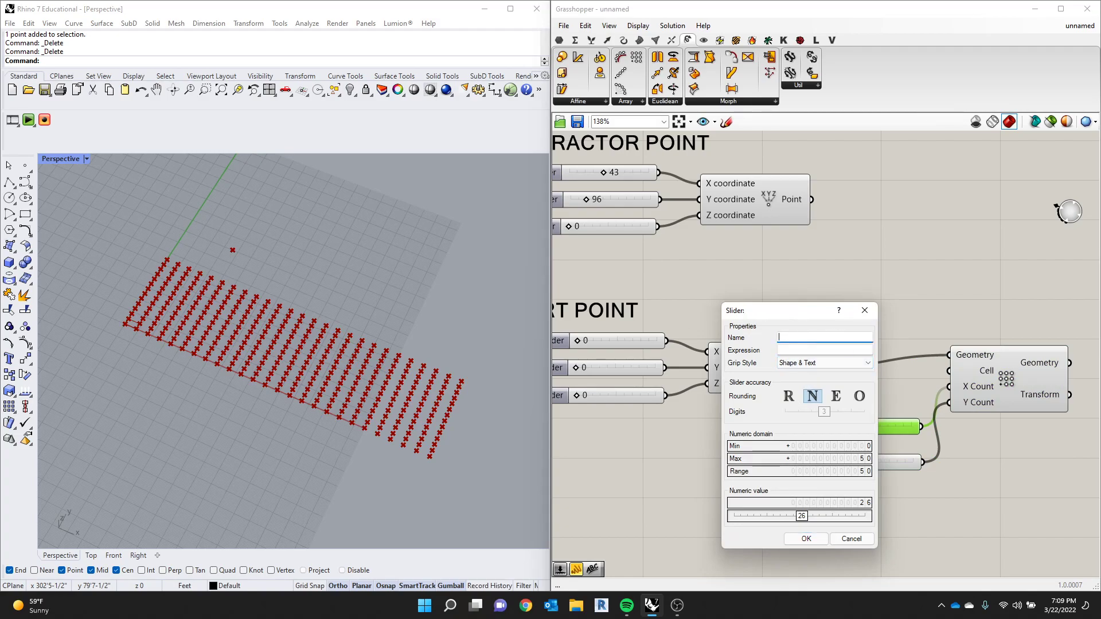
pyautogui.write(' COUNT')
pyautogui.click(819, 542)
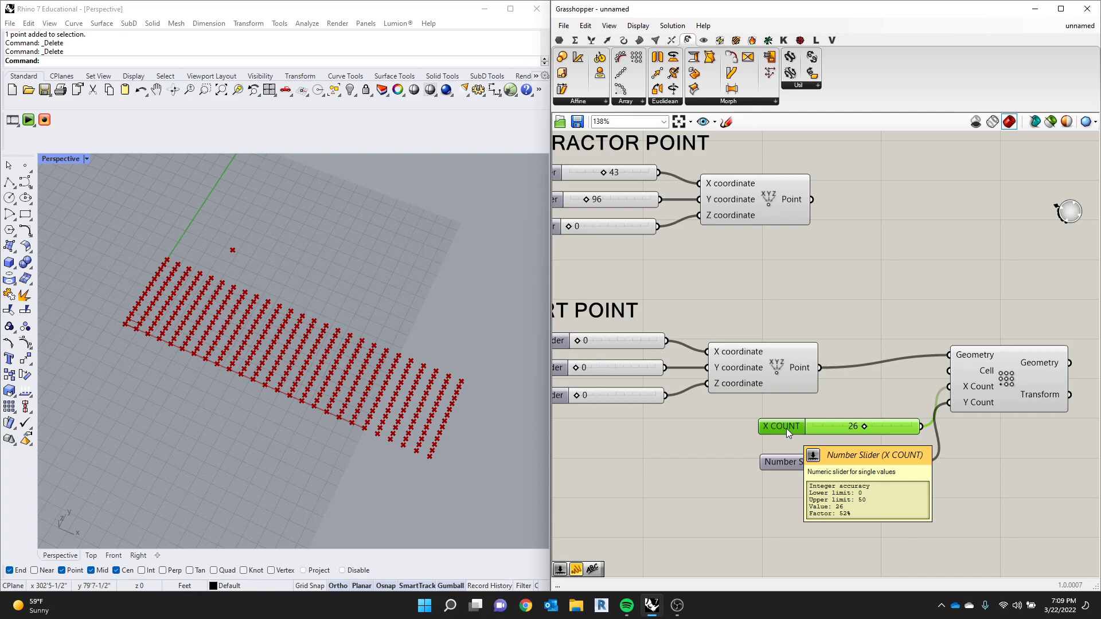
pyautogui.click(713, 490)
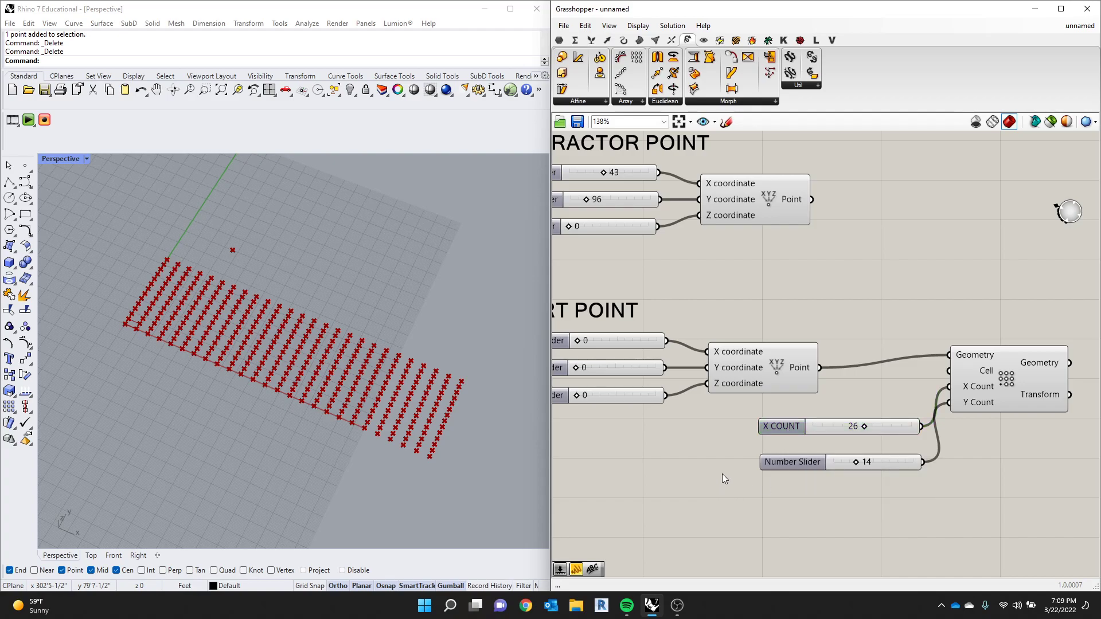
pyautogui.moveTo(779, 431); pyautogui.dragTo(749, 425)
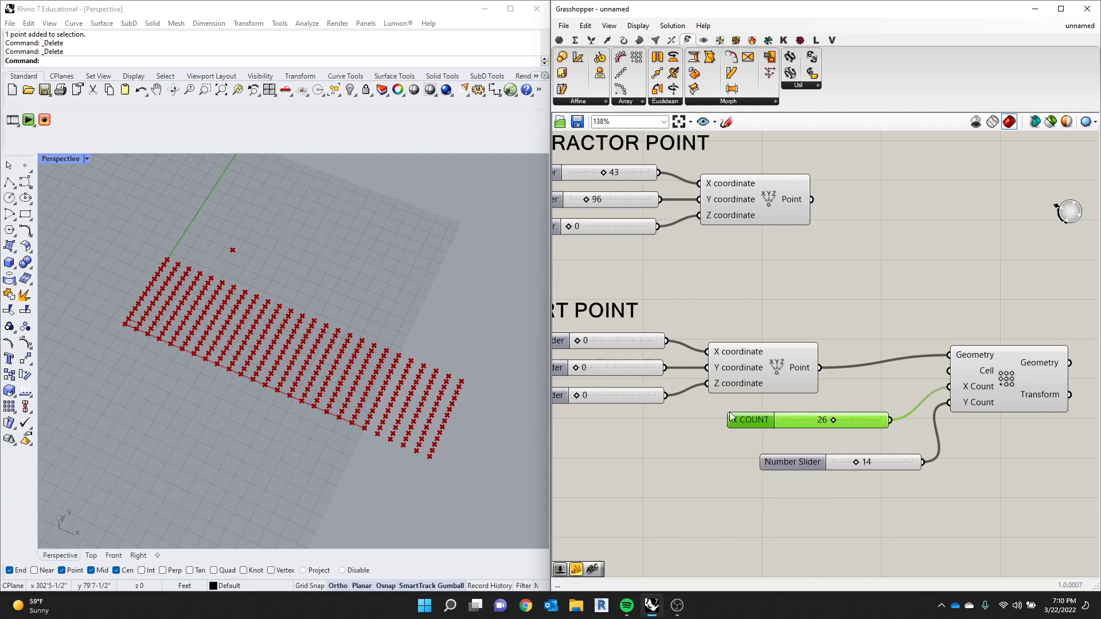
# - Rename the number slider feeding Y Count as Y COUNT
pyautogui.doubleClick(794, 463)
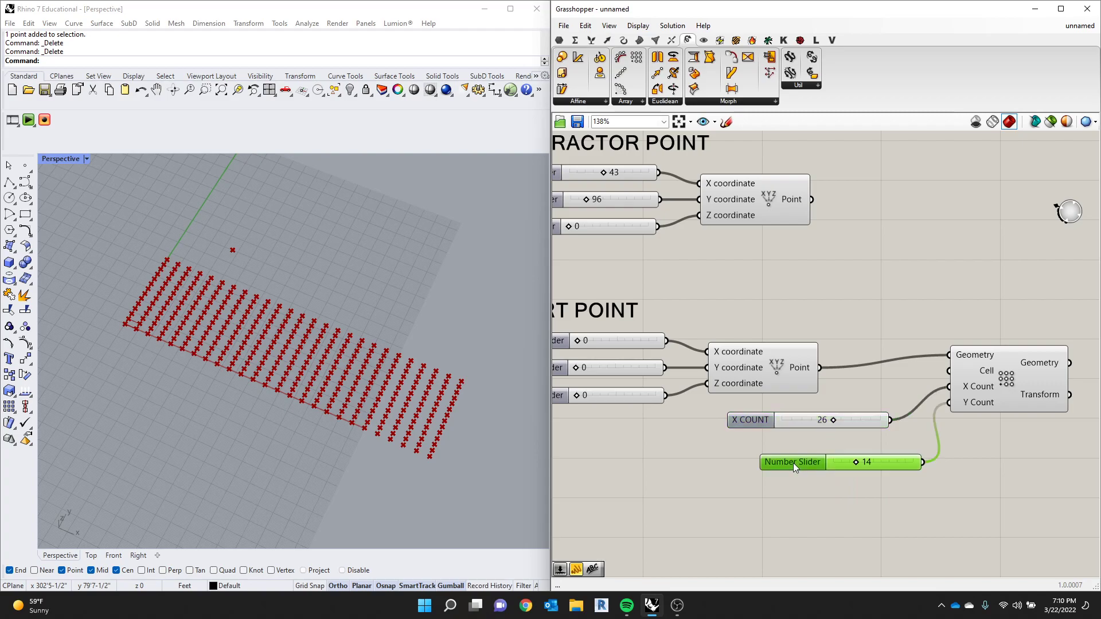
pyautogui.click(806, 372)
pyautogui.hotkey('ctrl', 'a')
pyautogui.write('Y COUNT')
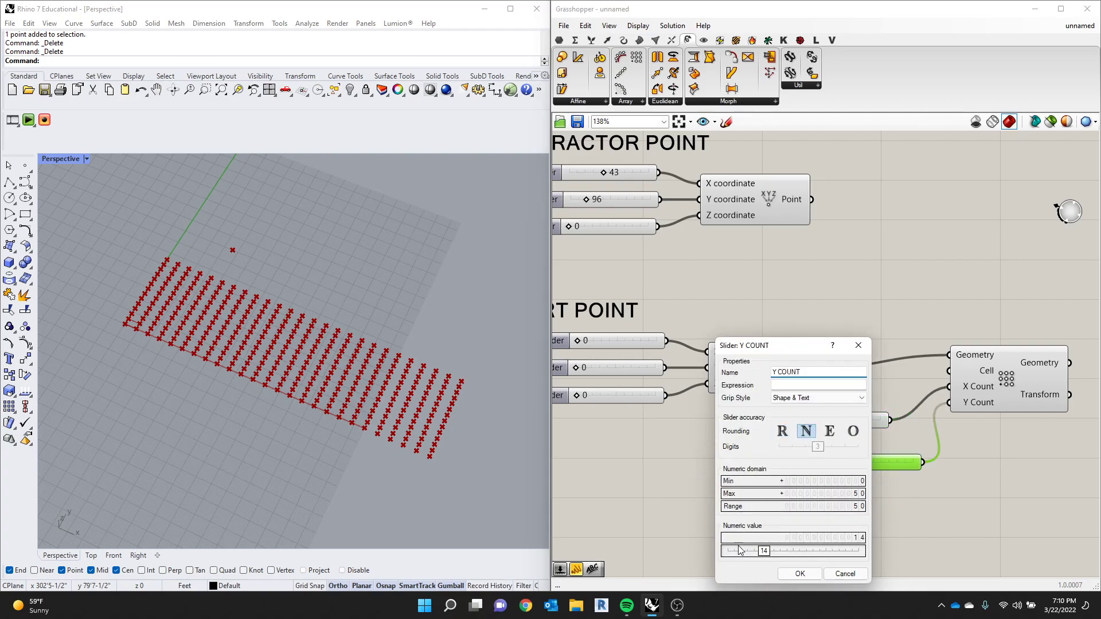
pyautogui.click(810, 574)
# - Align the X COUNT and Y COUNT sliders and move them with the Rectangular Array farther from the START POINT group
pyautogui.moveTo(752, 424); pyautogui.dragTo(765, 455)
pyautogui.click(1011, 409)
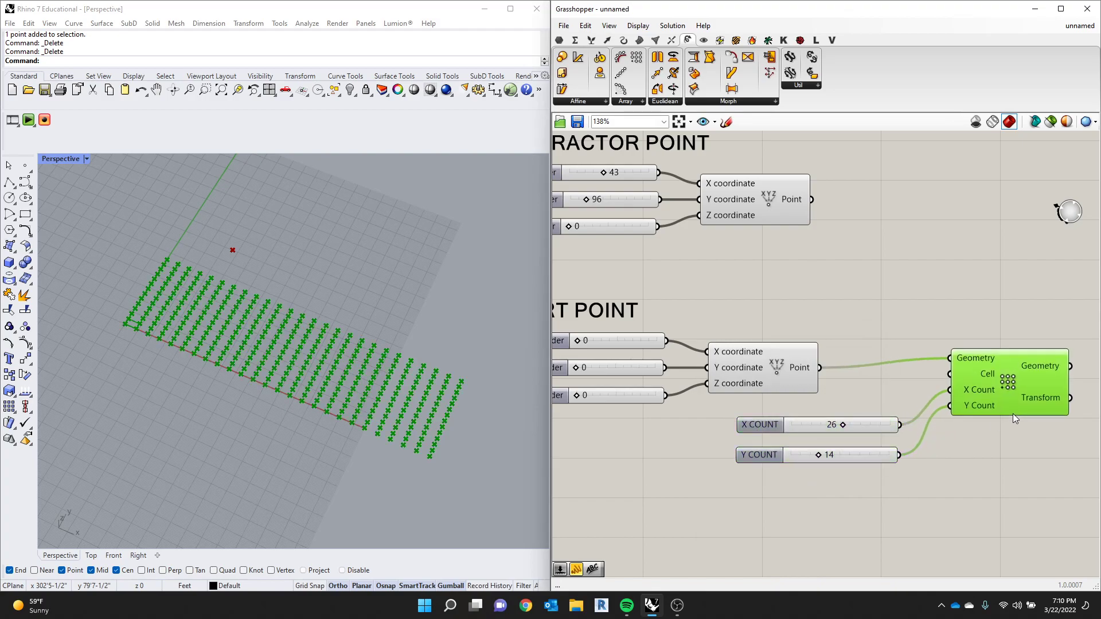
pyautogui.scroll(-2, 954, 377)
pyautogui.scroll(2, 996, 284)
pyautogui.moveTo(996, 286); pyautogui.dragTo(837, 460)
pyautogui.moveTo(853, 401); pyautogui.dragTo(968, 417)
pyautogui.click(911, 387)
# - Duplicate the START POINT label, place the copy above the count sliders and change its text to BASE ARRAY
pyautogui.scroll(-3, 911, 387)
pyautogui.click(695, 326)
pyautogui.hotkey('ctrl', 'c')
pyautogui.hotkey('ctrl', 'v')
pyautogui.moveTo(716, 335); pyautogui.dragTo(931, 332)
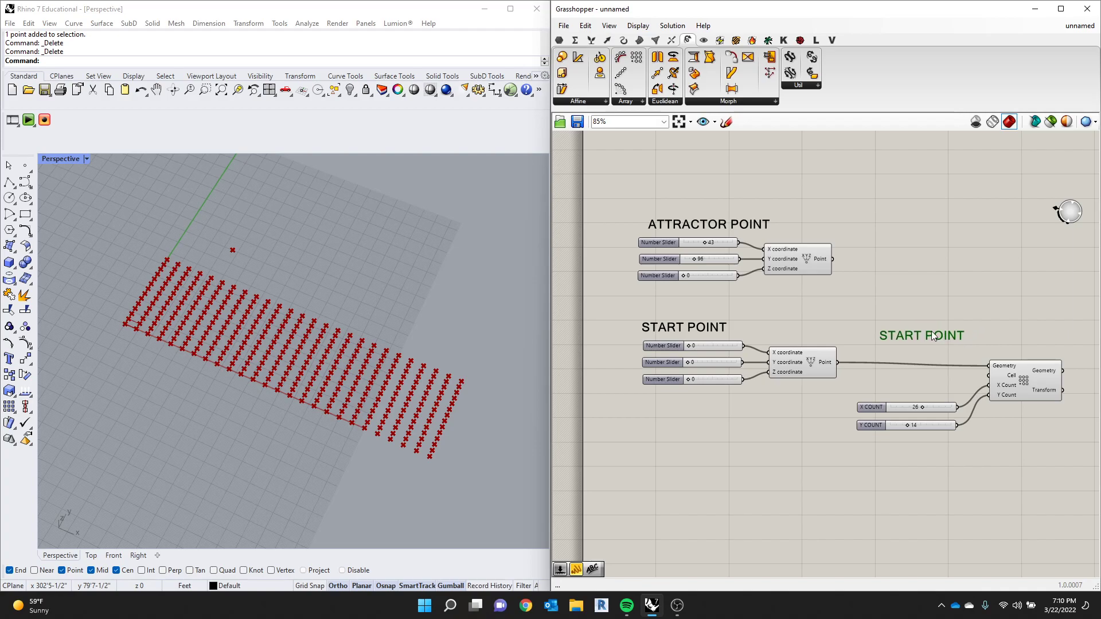
pyautogui.doubleClick(931, 333)
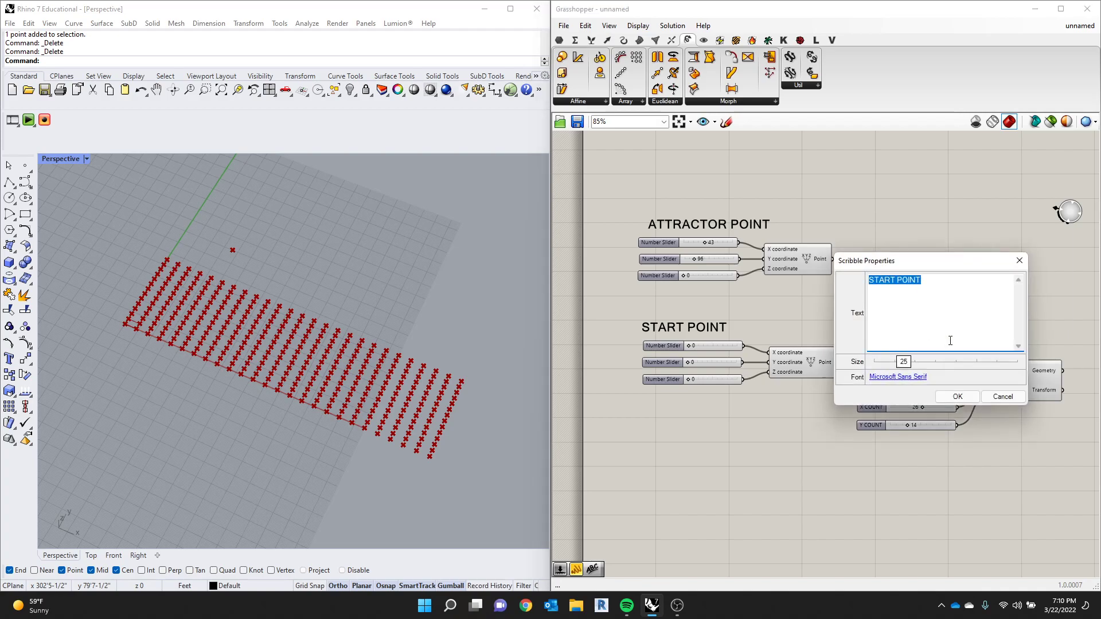
pyautogui.write('ARRAY')
pyautogui.write('BASE')
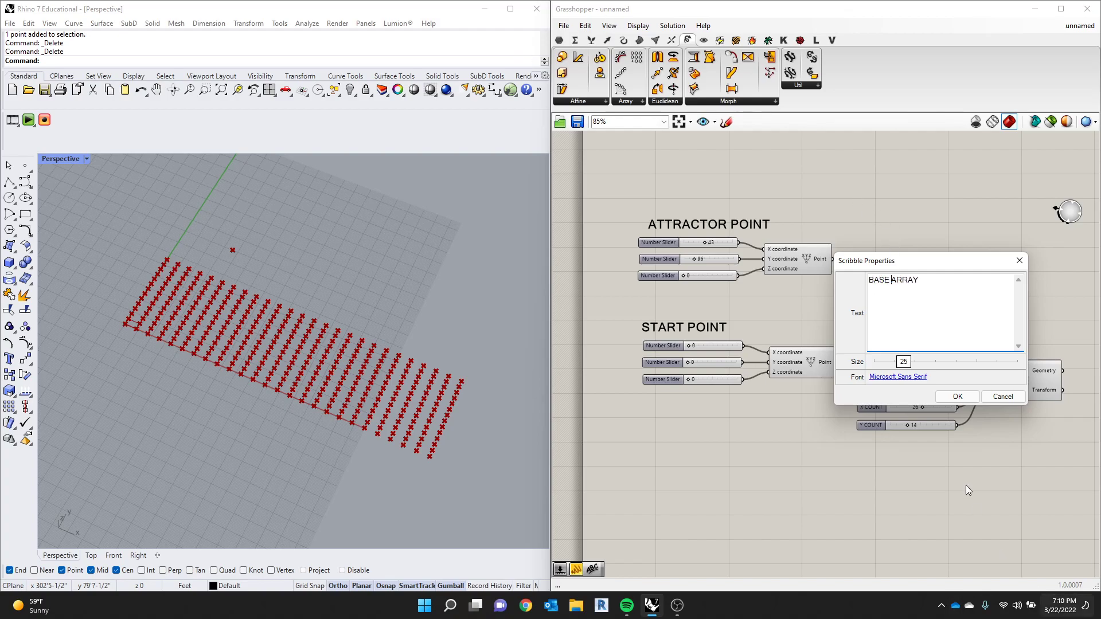
pyautogui.click(958, 396)
# - Tidy the BASE ARRAY label, count sliders and array into a compact group and set X COUNT to 21
pyautogui.moveTo(919, 320)
pyautogui.mouseDown()
pyautogui.moveTo(945, 329)
pyautogui.moveTo(903, 324)
pyautogui.mouseUp()
pyautogui.moveTo(949, 383)
pyautogui.mouseDown()
pyautogui.moveTo(868, 417)
pyautogui.moveTo(860, 376)
pyautogui.mouseUp()
pyautogui.moveTo(1010, 333)
pyautogui.mouseDown()
pyautogui.moveTo(927, 406)
pyautogui.moveTo(968, 360)
pyautogui.mouseUp()
pyautogui.moveTo(896, 325); pyautogui.dragTo(921, 324)
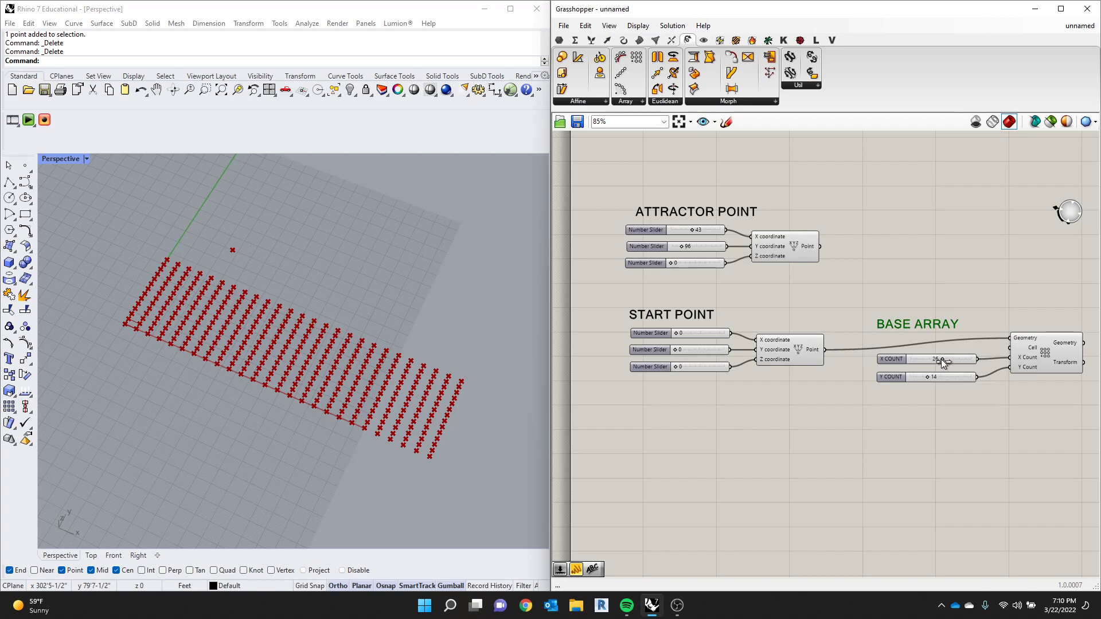
pyautogui.moveTo(941, 359); pyautogui.dragTo(935, 359)
pyautogui.click(917, 280)
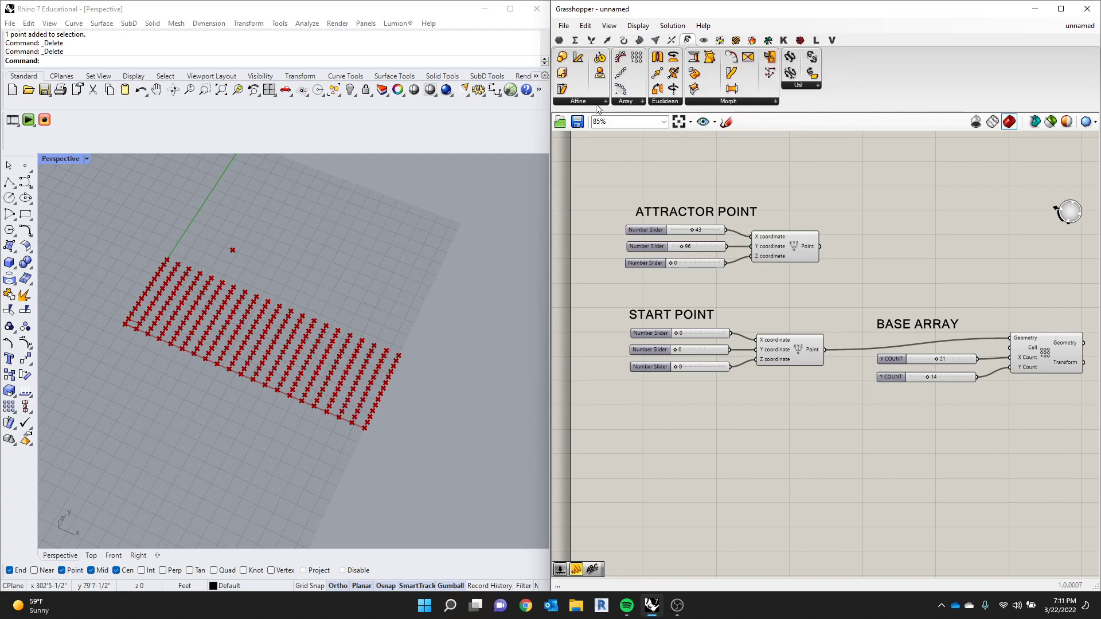
# - Add a Move component to the canvas and place it above the Rectangular Array
pyautogui.click(664, 101)
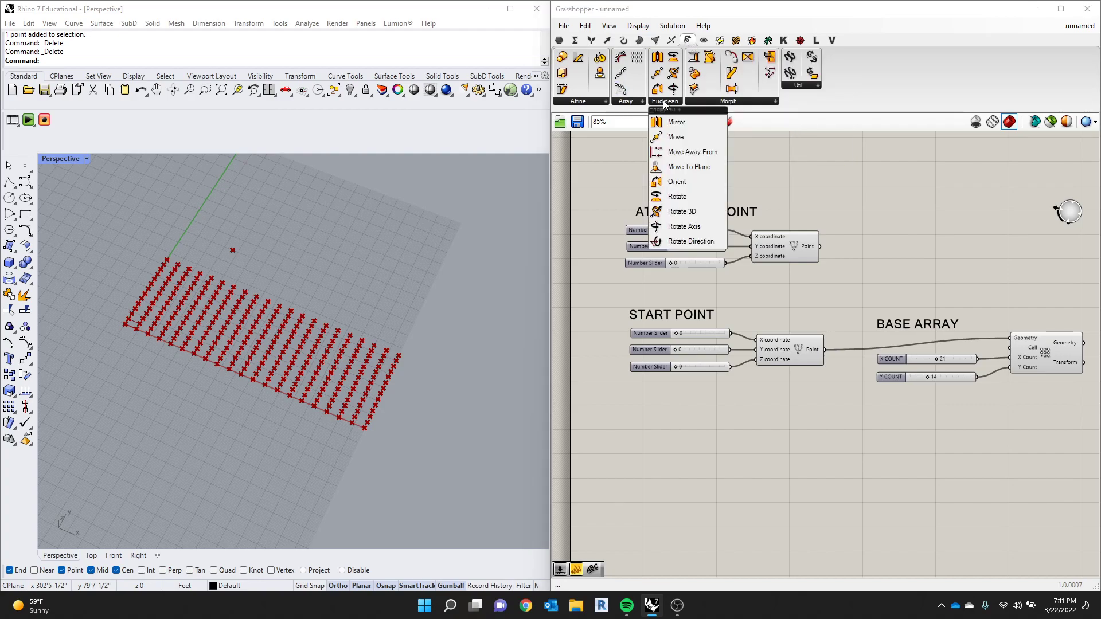
pyautogui.click(665, 137)
pyautogui.click(853, 401)
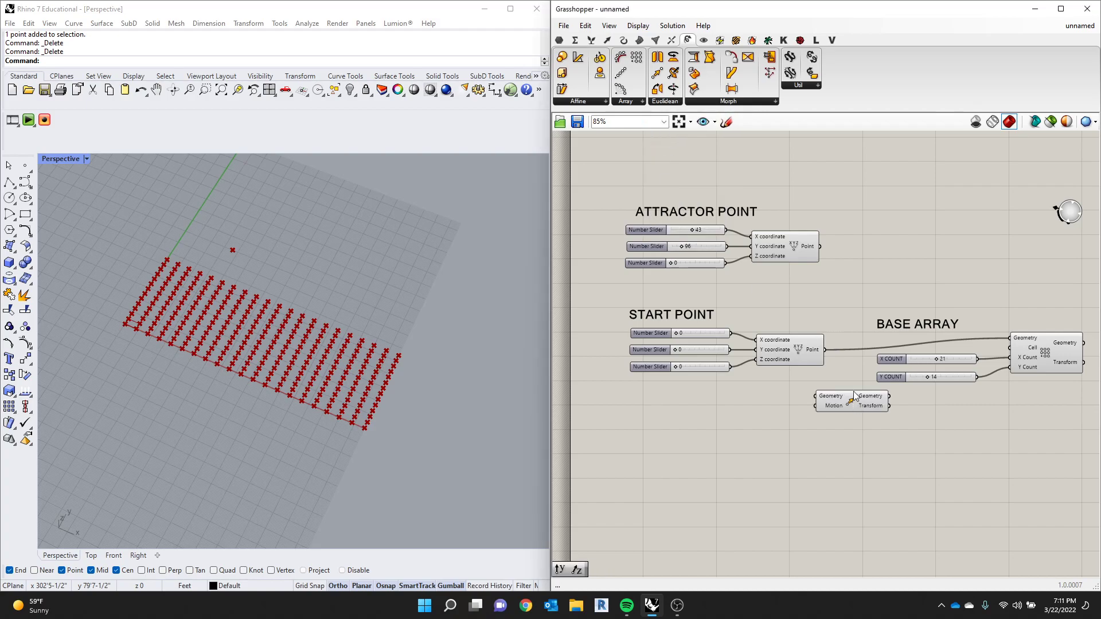
pyautogui.scroll(-3, 654, 350)
pyautogui.scroll(3, 746, 396)
pyautogui.moveTo(801, 363); pyautogui.dragTo(978, 242)
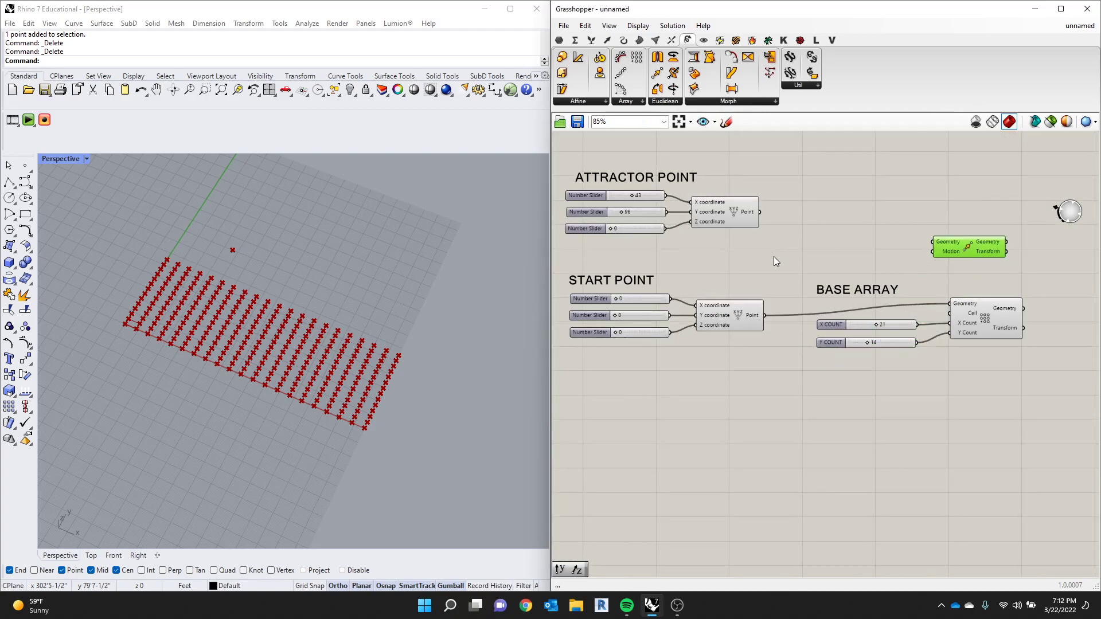
# - Reposition the Move component just past the Rectangular Array's outputs
pyautogui.scroll(-2, 774, 256)
pyautogui.scroll(2, 963, 313)
pyautogui.moveTo(912, 233); pyautogui.dragTo(1031, 266)
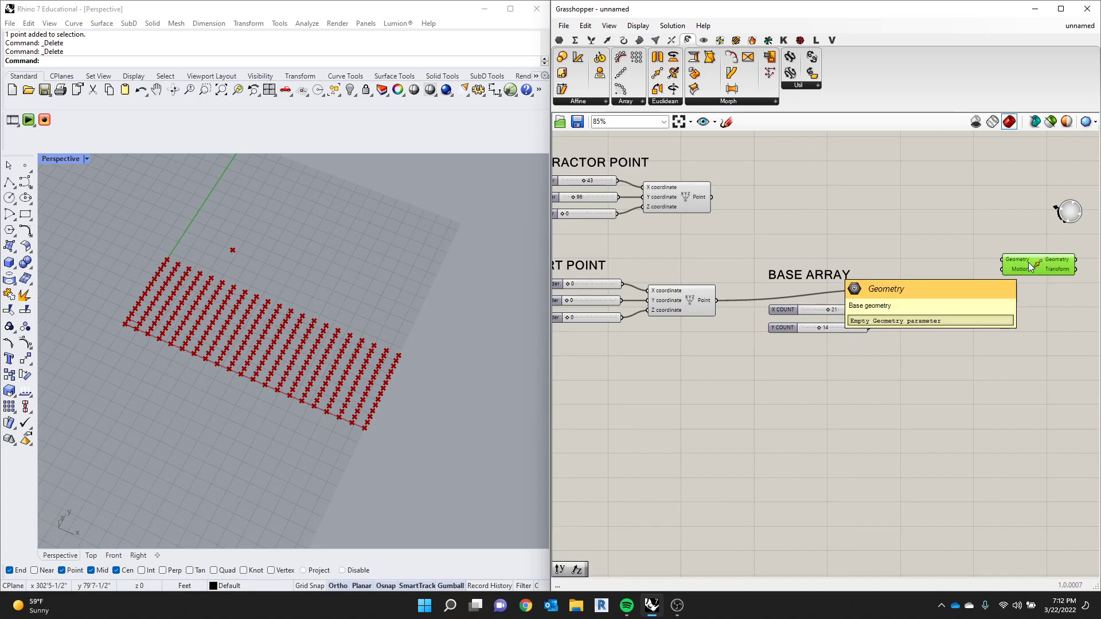
pyautogui.click(1004, 235)
pyautogui.scroll(3, 977, 250)
pyautogui.scroll(-3, 802, 212)
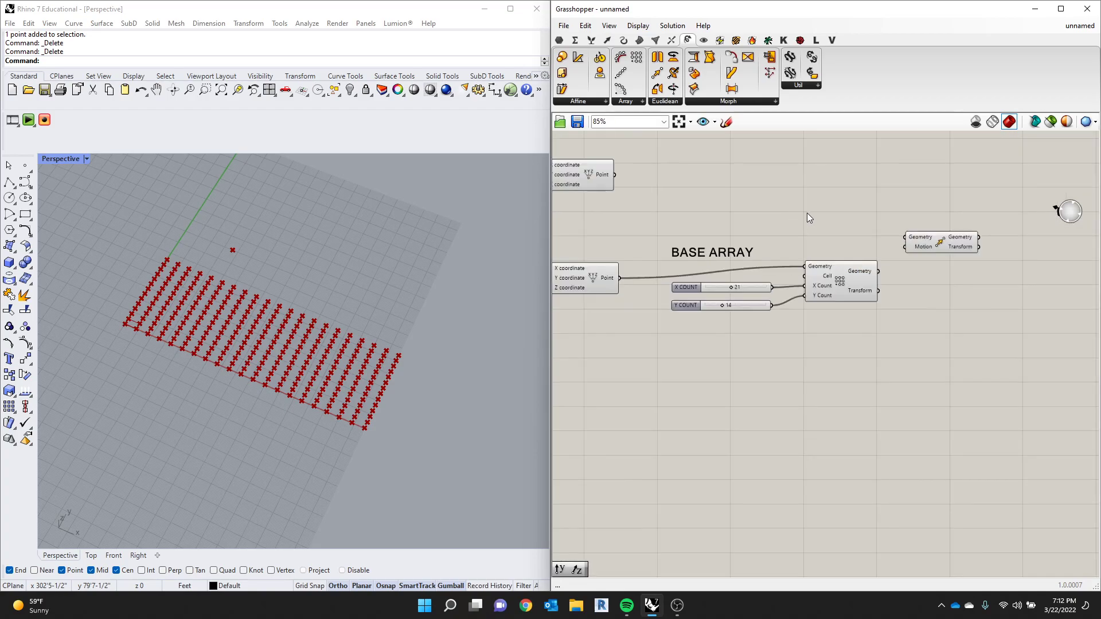
pyautogui.scroll(3, 878, 221)
pyautogui.click(887, 248)
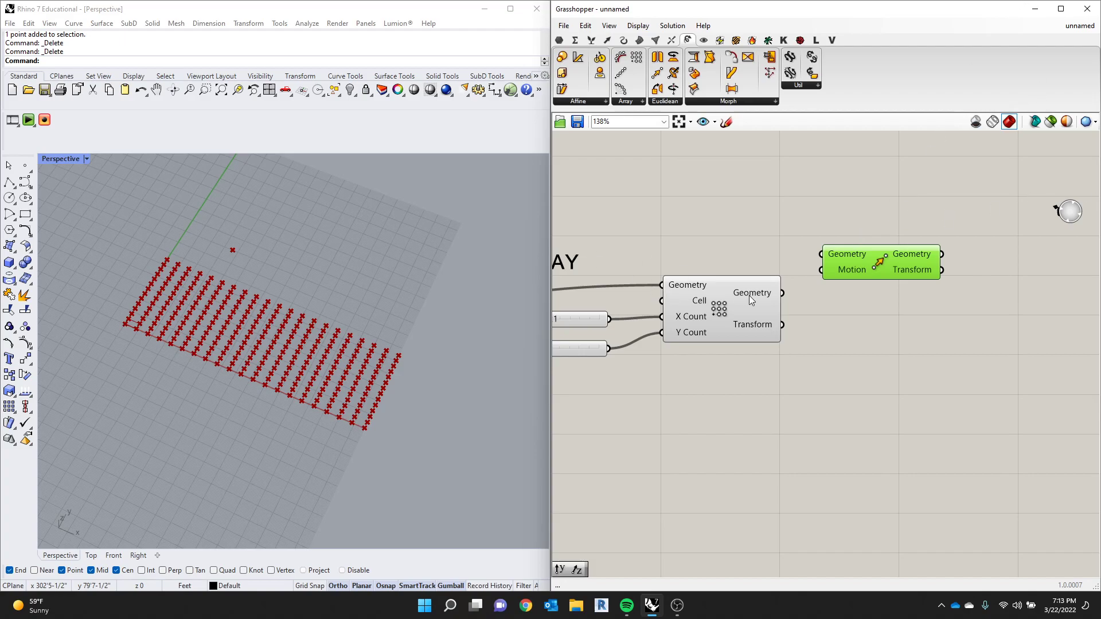
# - Connect the Rectangular Array's Geometry output to the Move component's Geometry input and view the points from the side
pyautogui.moveTo(749, 295)
pyautogui.moveTo(759, 325)
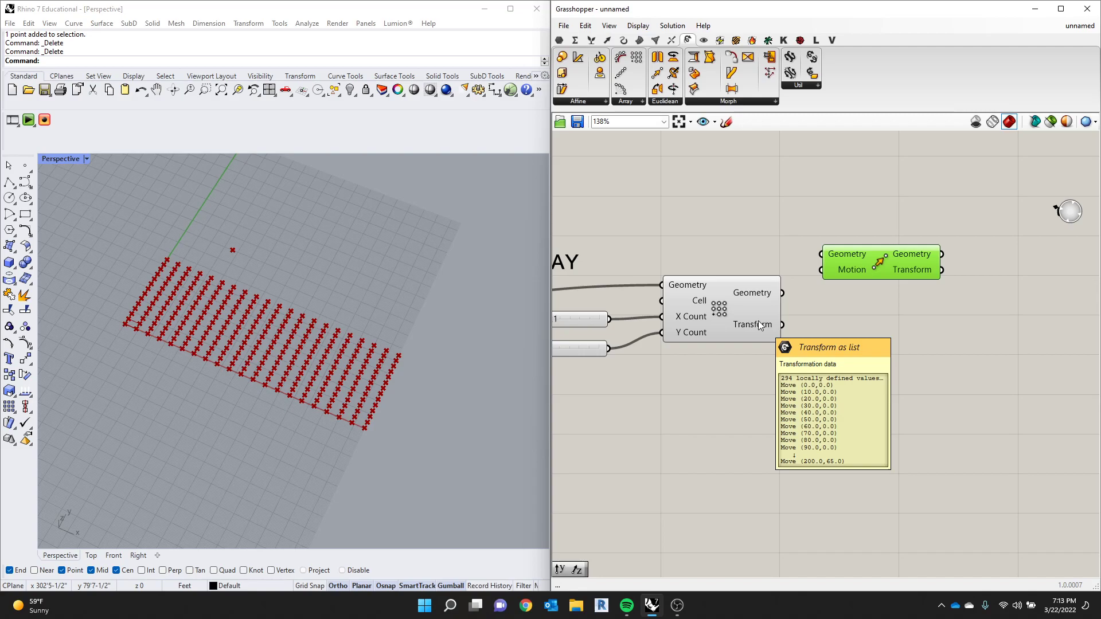
pyautogui.moveTo(783, 293); pyautogui.dragTo(821, 254)
pyautogui.scroll(3, 187, 373)
pyautogui.moveTo(189, 376); pyautogui.dragTo(224, 280, button='right')
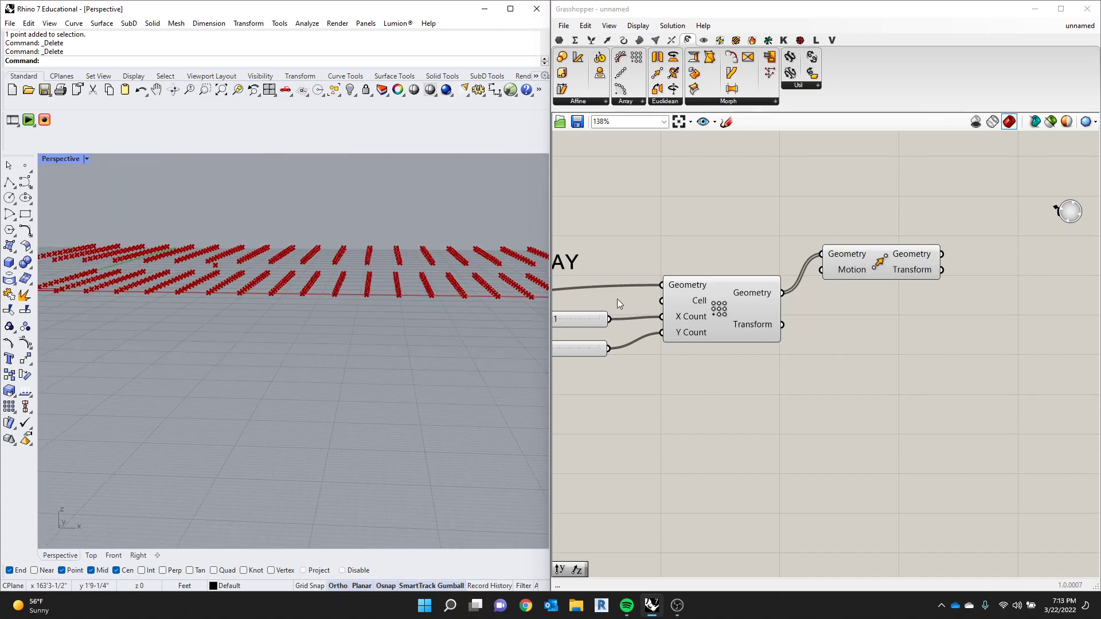
pyautogui.moveTo(867, 268); pyautogui.dragTo(872, 267)
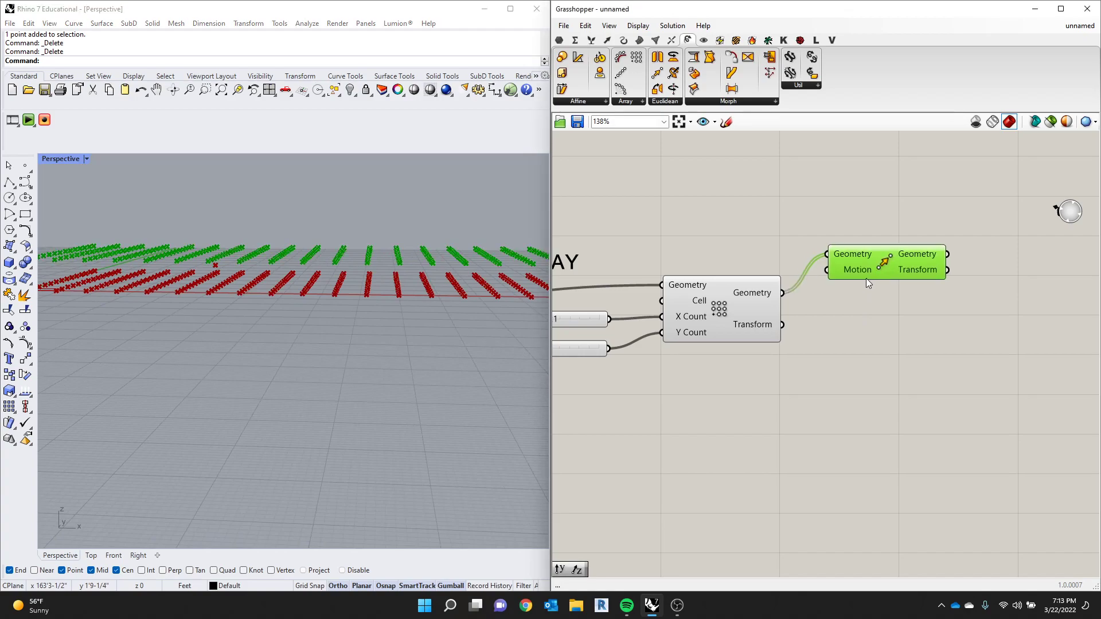
pyautogui.moveTo(865, 271)
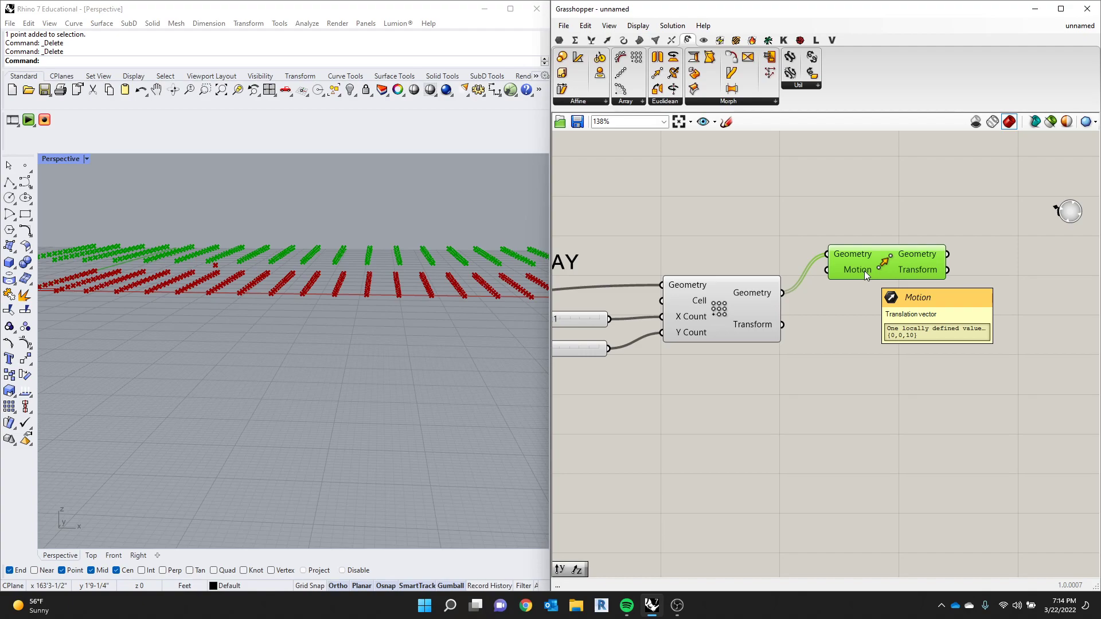
# - Add a number slider set to 22 below the array and try feeding it directly into the Move component's Motion input
pyautogui.doubleClick(782, 448)
pyautogui.write('0..10')
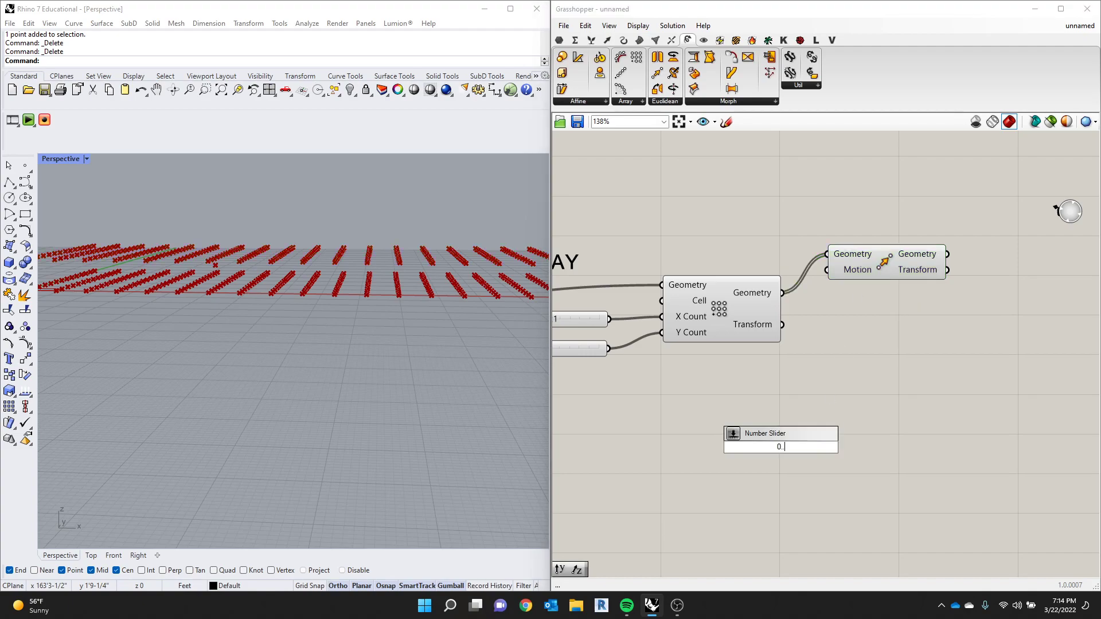
pyautogui.press('Return')
pyautogui.moveTo(775, 447); pyautogui.dragTo(925, 316)
pyautogui.scroll(-12, 361, 369)
pyautogui.scroll(5, 373, 367)
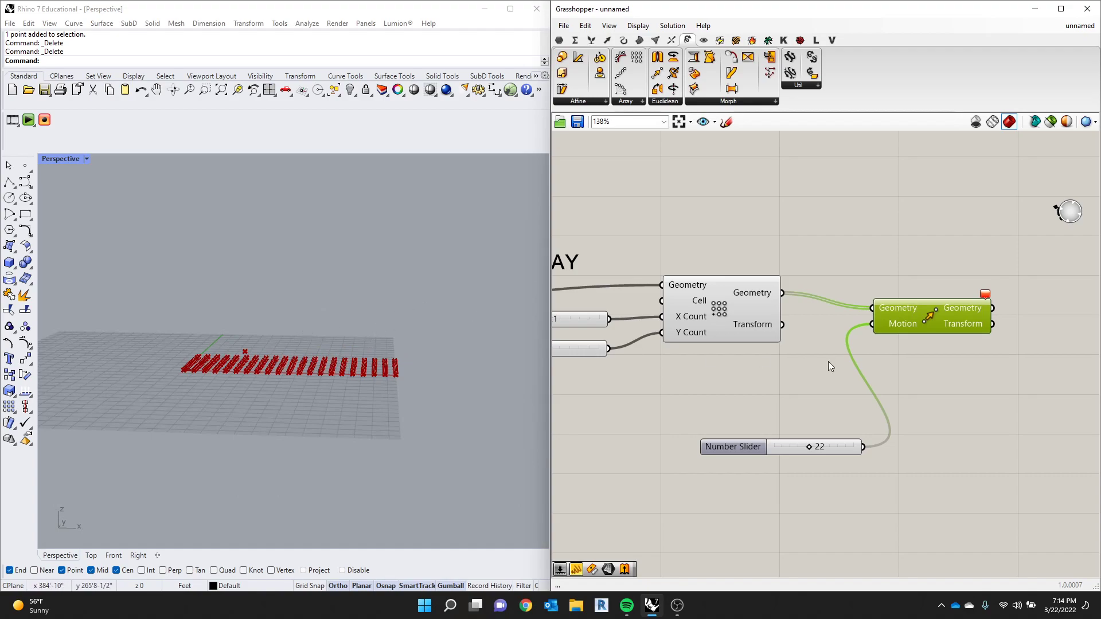
# - Shift the new slider closer to the array and disconnect it from the Move component's Motion input
pyautogui.moveTo(900, 326)
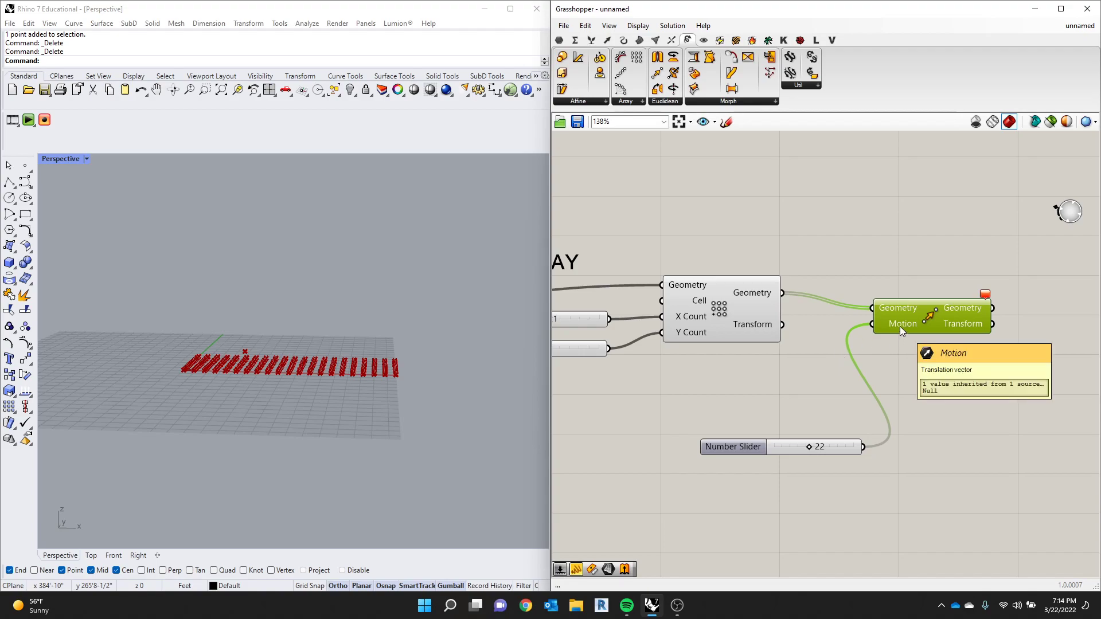
pyautogui.moveTo(739, 441); pyautogui.dragTo(677, 406)
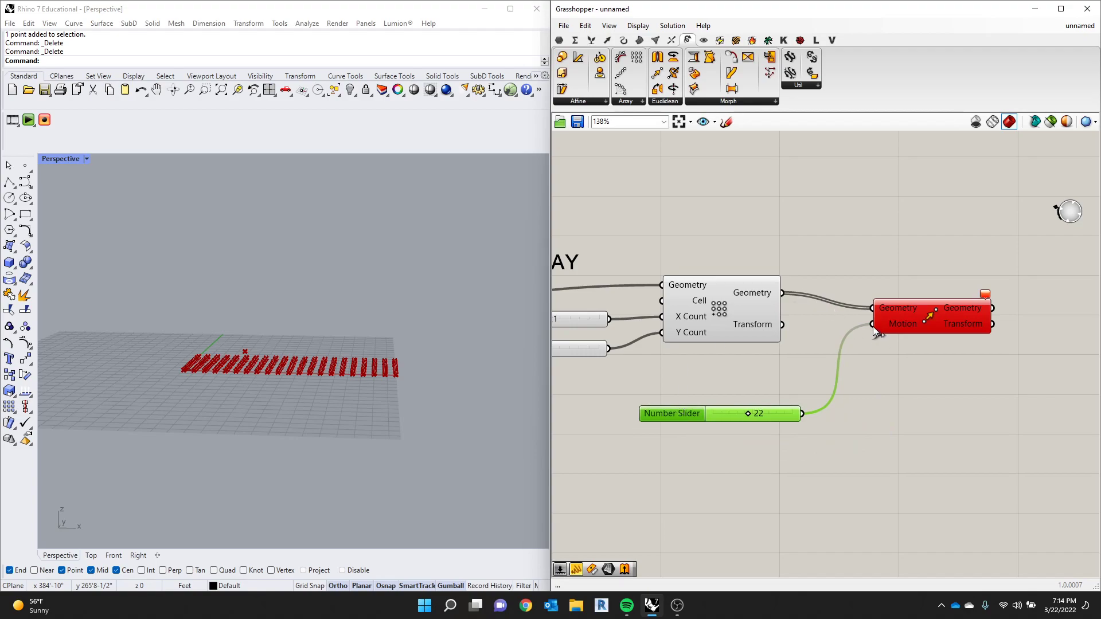
pyautogui.keyDown('ctrl'); pyautogui.moveTo(873, 326); pyautogui.dragTo(862, 347); pyautogui.keyUp('ctrl')
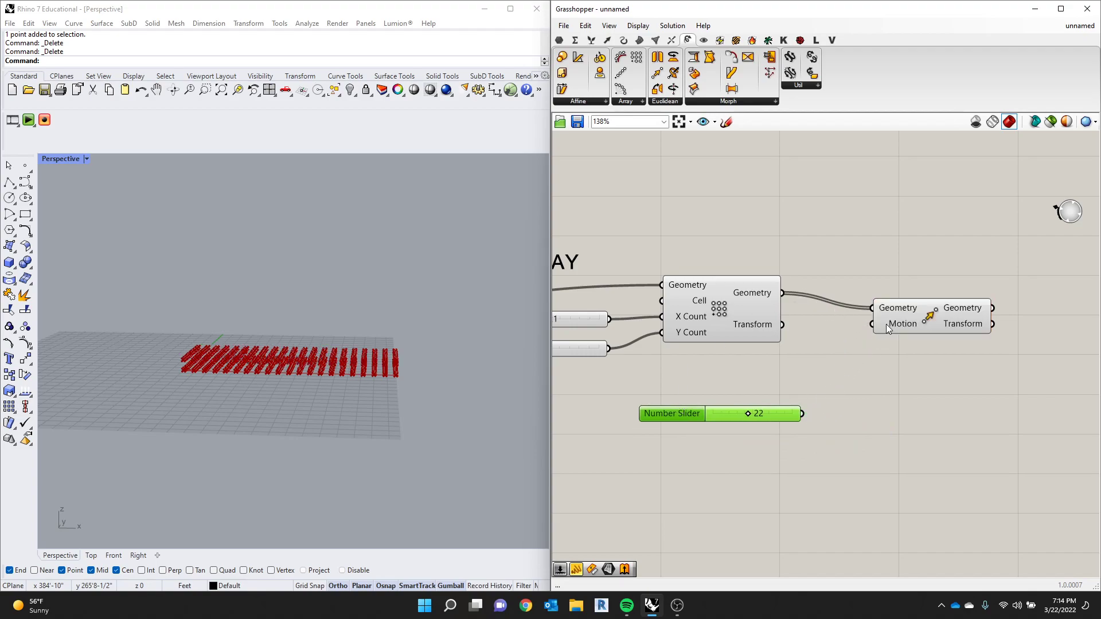
# - Add a Unit Z vector component and arrange it between the number slider and the Move component
pyautogui.moveTo(886, 325)
pyautogui.click(608, 40)
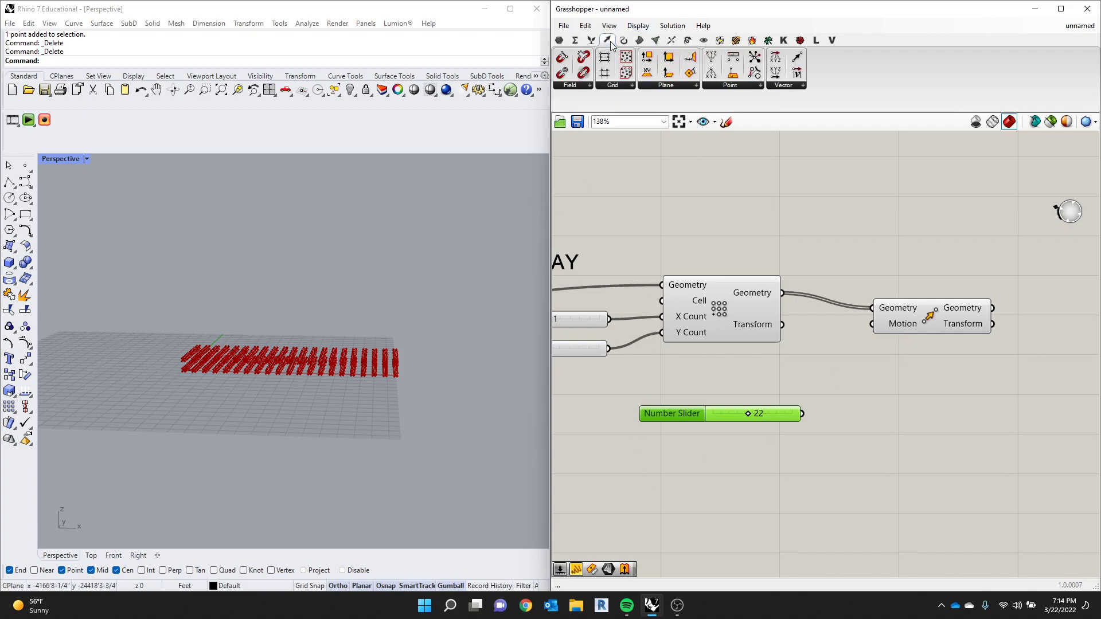
pyautogui.click(790, 85)
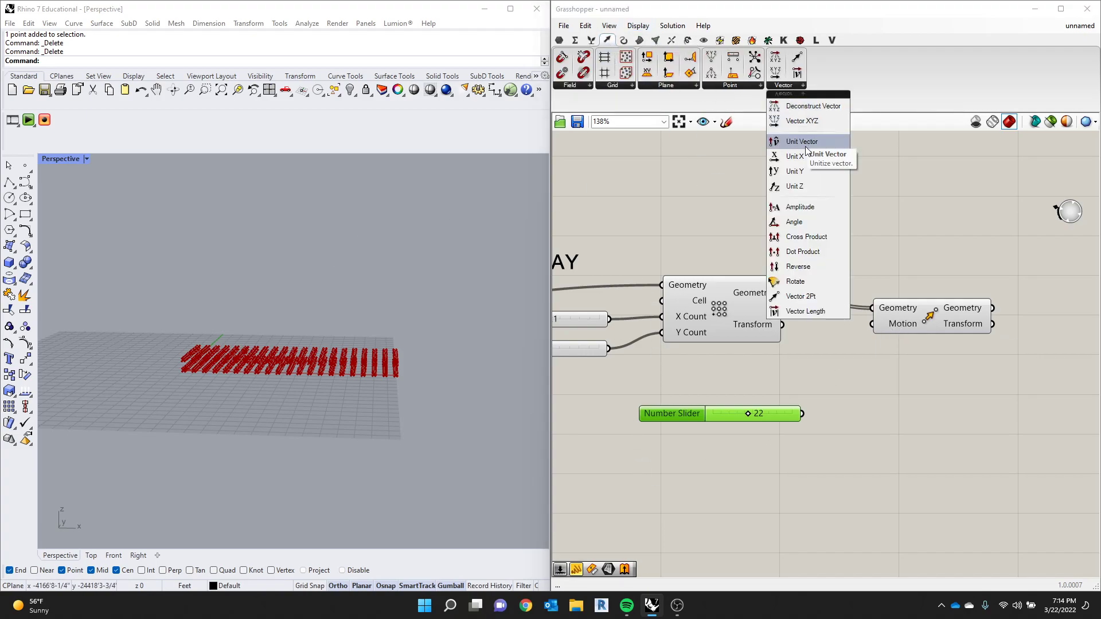
pyautogui.click(803, 189)
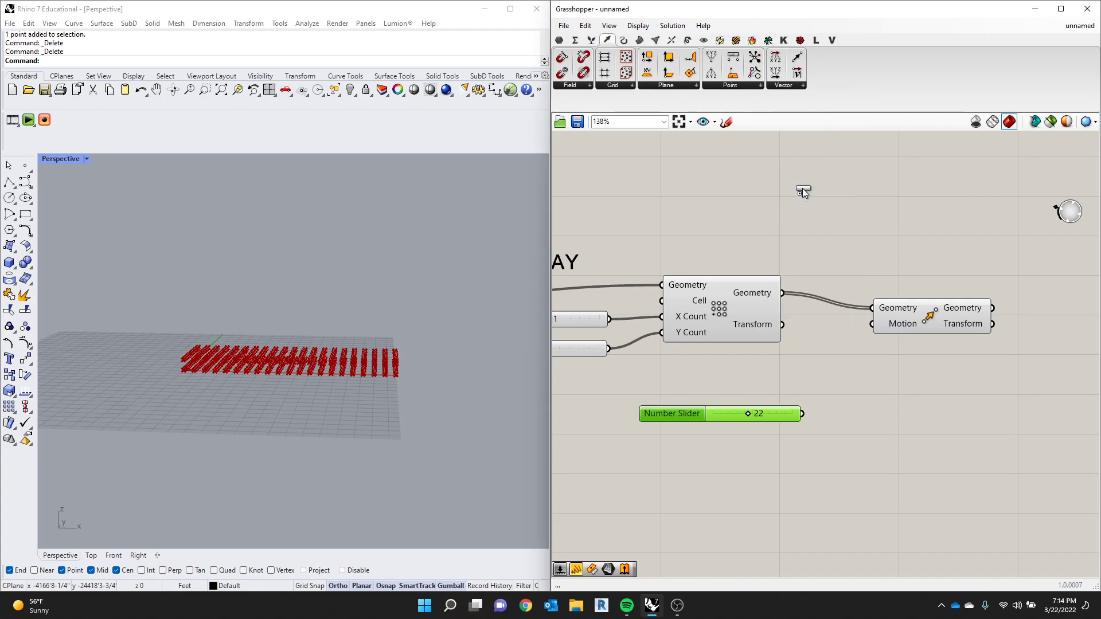
pyautogui.click(845, 366)
pyautogui.moveTo(896, 324); pyautogui.dragTo(908, 341)
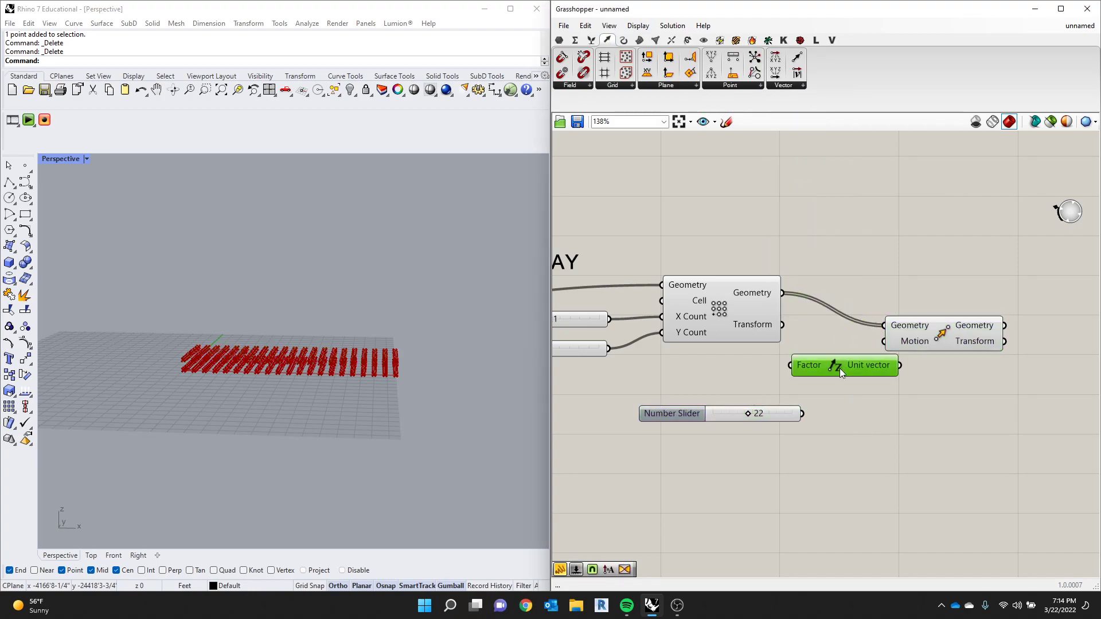
pyautogui.moveTo(840, 365); pyautogui.dragTo(839, 401)
pyautogui.moveTo(759, 406); pyautogui.dragTo(714, 396)
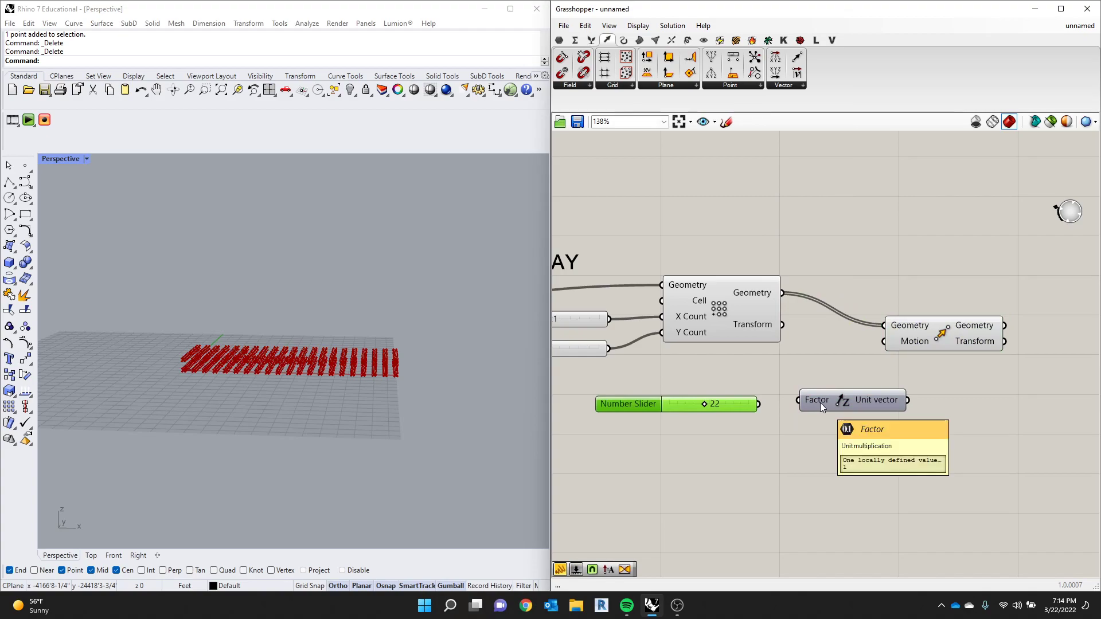
# - Connect the slider to Unit Z's Factor and the unit vector to Move's Motion, and set the slider to 34
pyautogui.moveTo(759, 404); pyautogui.dragTo(939, 349)
pyautogui.moveTo(704, 402)
pyautogui.mouseDown()
pyautogui.moveTo(743, 403)
pyautogui.moveTo(708, 403)
pyautogui.moveTo(724, 407)
pyautogui.mouseUp()
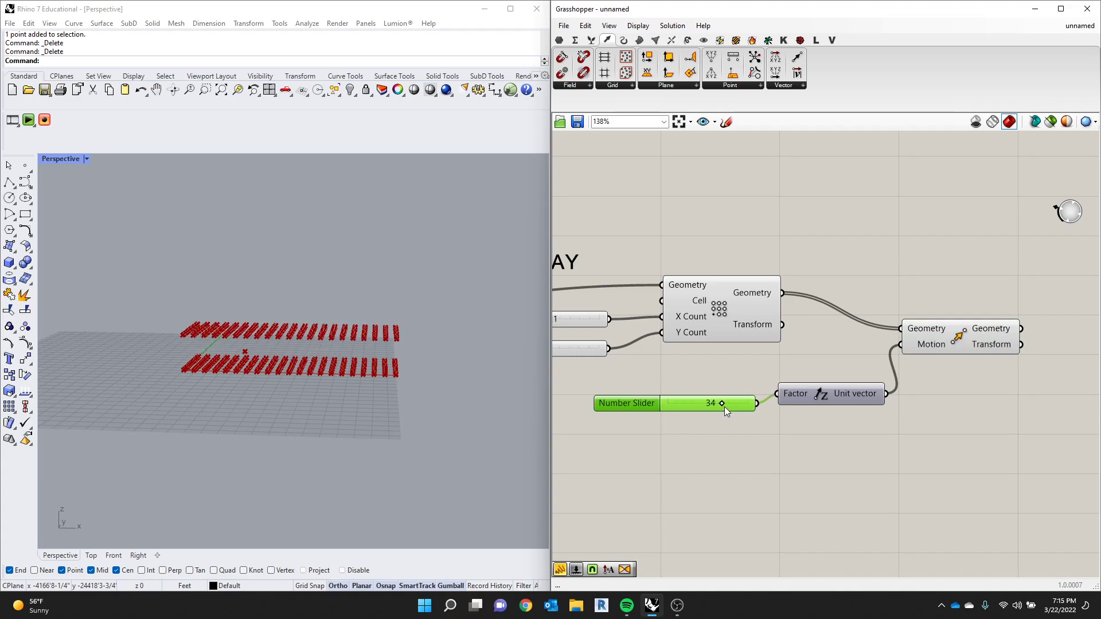
pyautogui.click(811, 380)
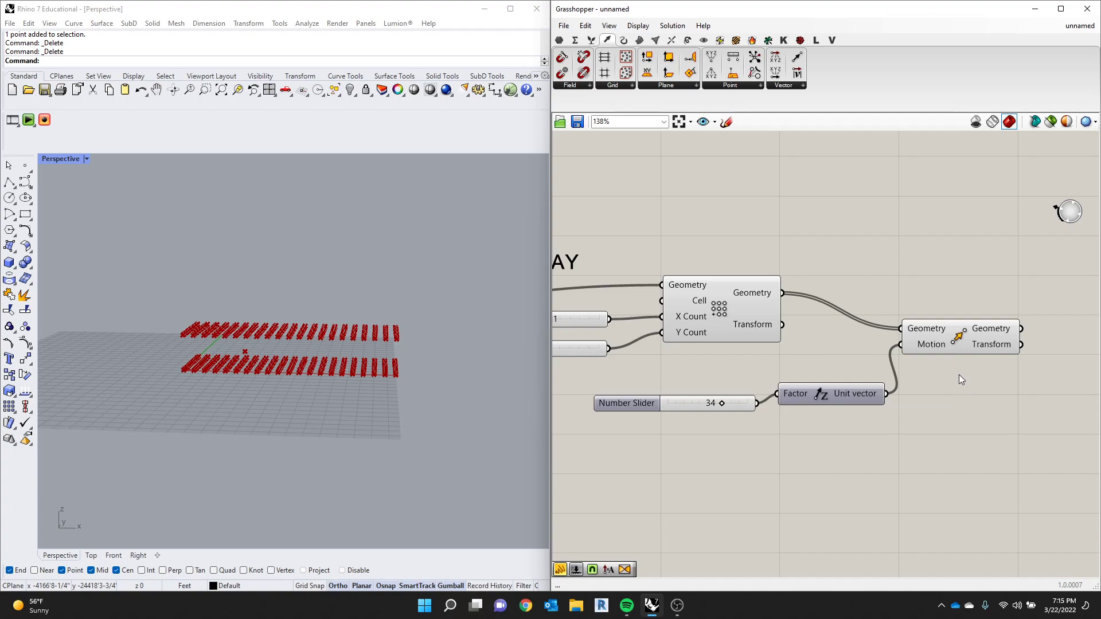
# - Delete the Move component, the Unit Z component and the number slider feeding it
pyautogui.moveTo(975, 293); pyautogui.dragTo(857, 401)
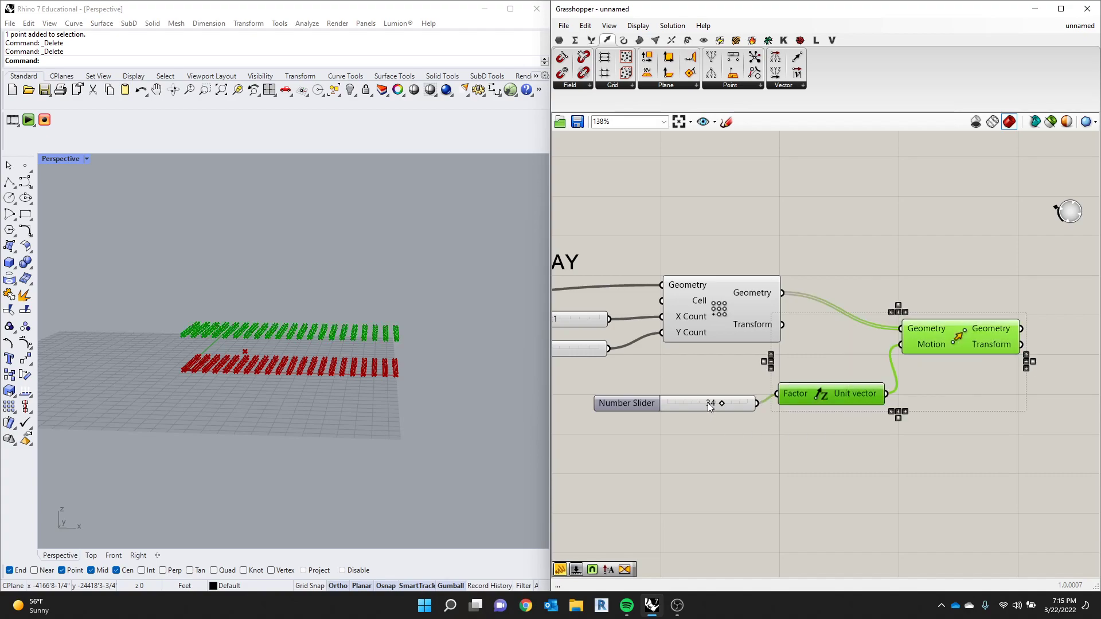
pyautogui.moveTo(969, 421); pyautogui.dragTo(859, 327)
pyautogui.press('Delete')
pyautogui.click(694, 408)
pyautogui.press('Delete')
pyautogui.scroll(-1, 799, 428)
pyautogui.scroll(2, 800, 427)
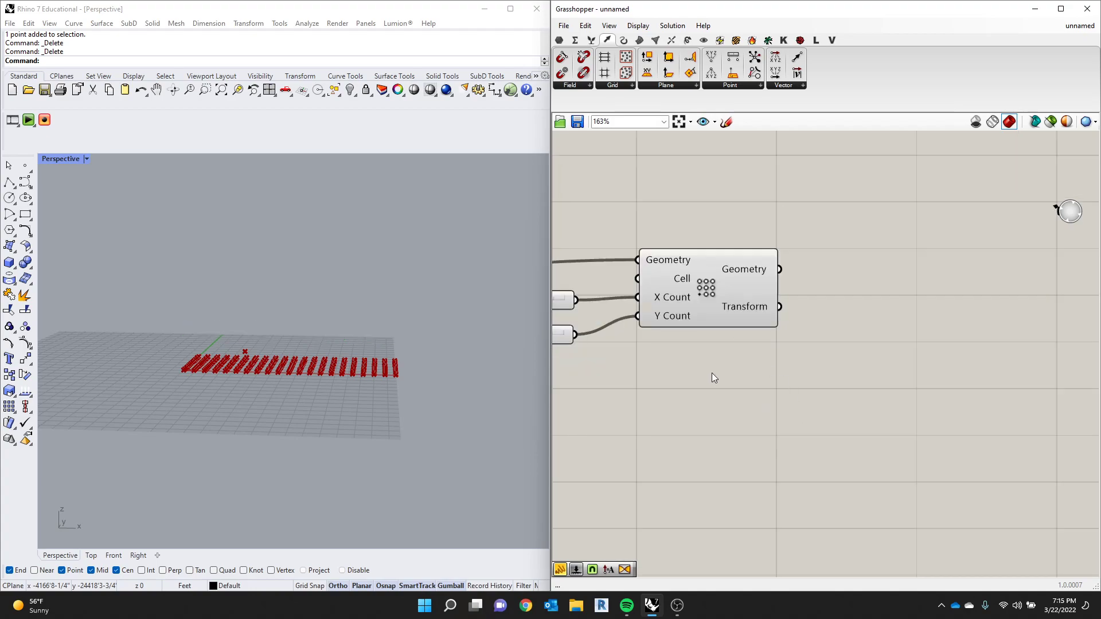
# - Rearrange the X COUNT and Y COUNT sliders and the array component lower beneath the BASE ARRAY label
pyautogui.scroll(-1, 813, 391)
pyautogui.moveTo(820, 405); pyautogui.dragTo(965, 429, button='right')
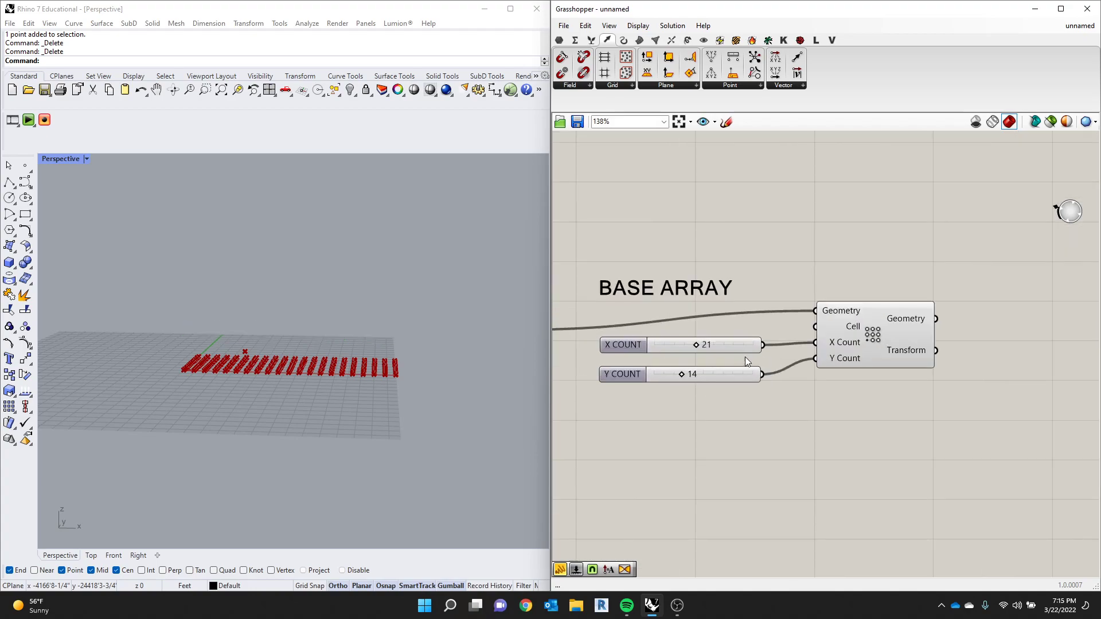
pyautogui.moveTo(775, 323); pyautogui.dragTo(717, 398)
pyautogui.moveTo(743, 343); pyautogui.dragTo(753, 402)
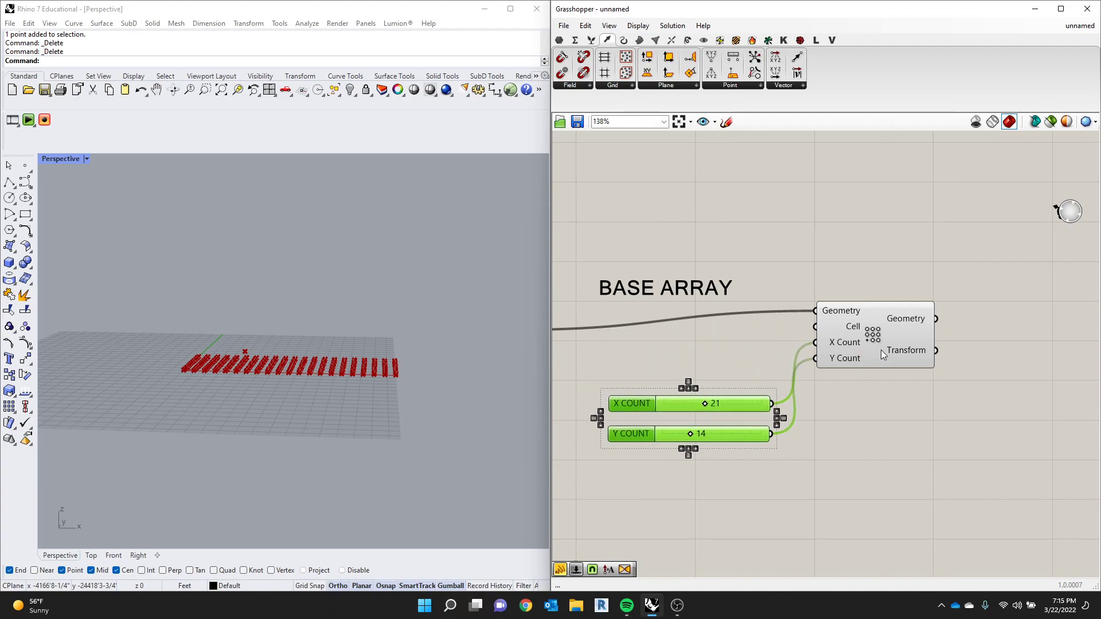
pyautogui.moveTo(879, 351); pyautogui.dragTo(902, 393)
pyautogui.moveTo(760, 395); pyautogui.dragTo(761, 392)
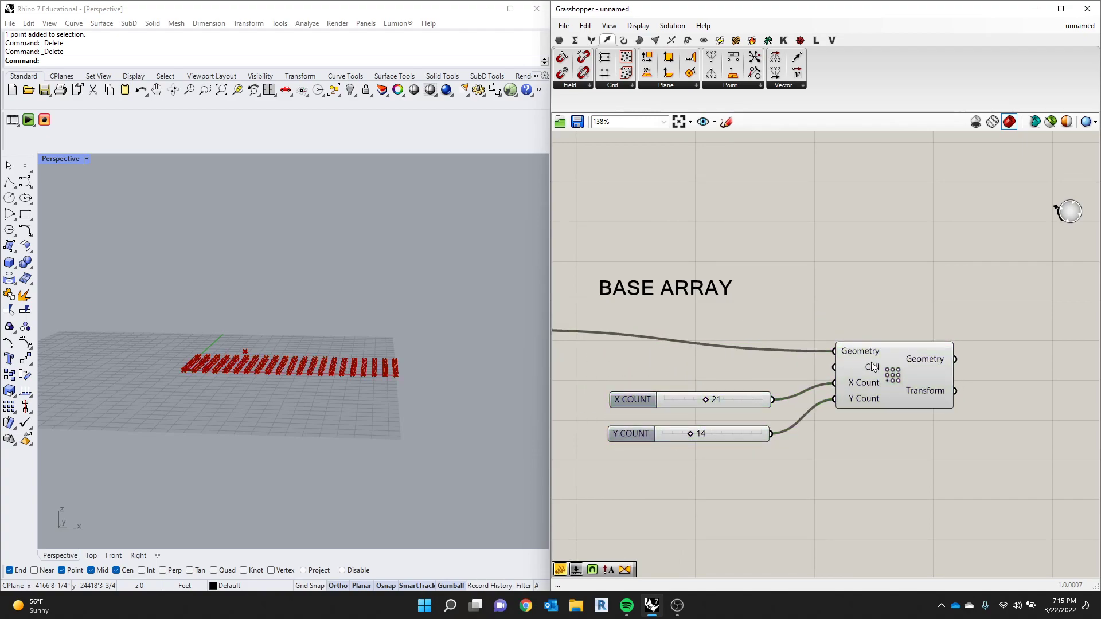
pyautogui.moveTo(873, 364); pyautogui.dragTo(870, 347)
pyautogui.click(821, 287)
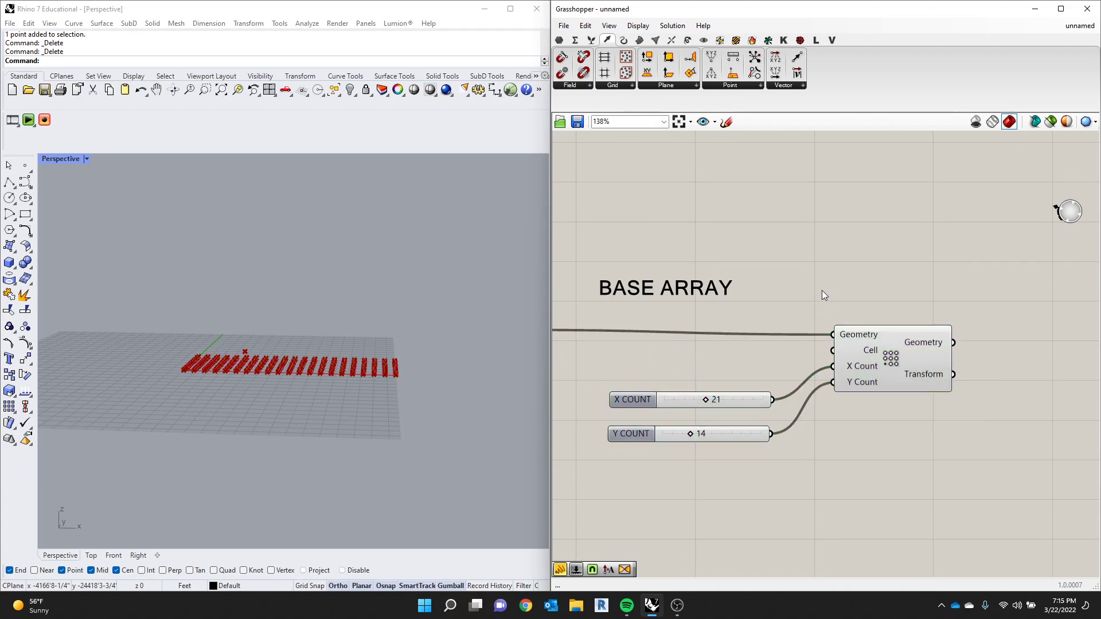
pyautogui.scroll(-6, 201, 342)
pyautogui.moveTo(200, 342); pyautogui.dragTo(298, 392, button='right')
pyautogui.scroll(8, 272, 418)
pyautogui.moveTo(910, 343); pyautogui.dragTo(902, 343)
pyautogui.click(904, 265)
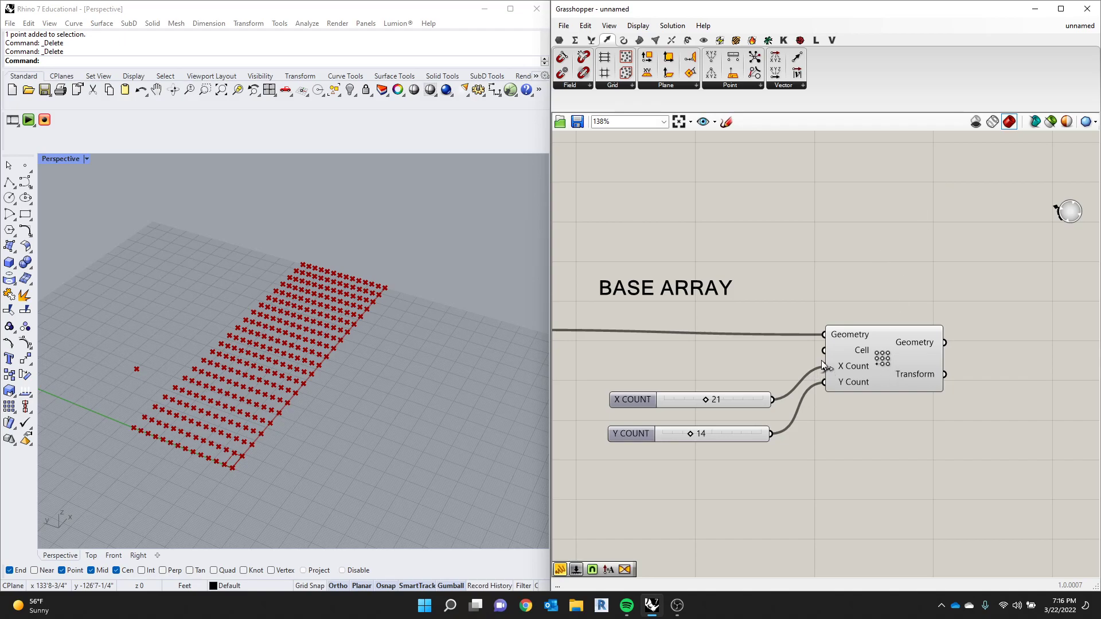
# - Try removing the X COUNT slider and lowering Y COUNT to 11, and undo both changes
pyautogui.click(611, 400)
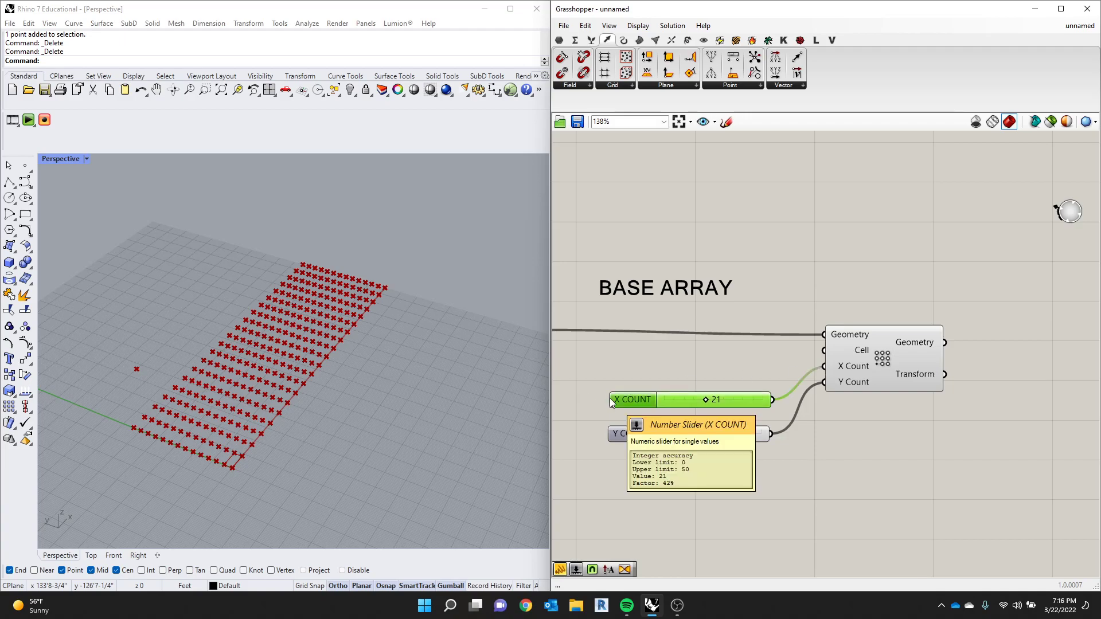
pyautogui.press('Delete')
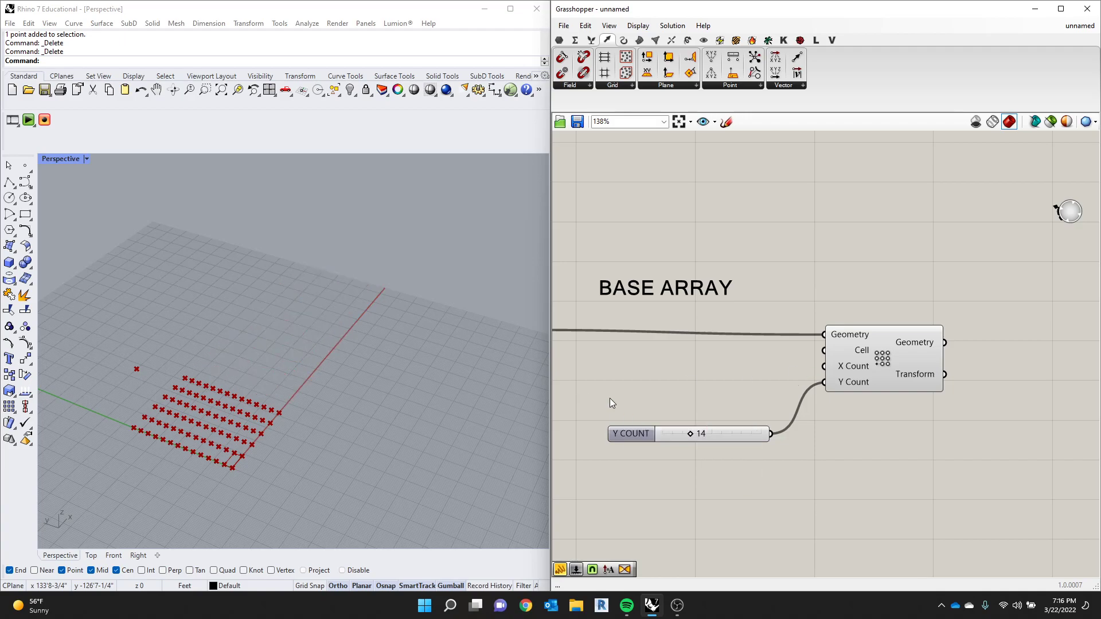
pyautogui.moveTo(692, 434)
pyautogui.mouseDown()
pyautogui.moveTo(707, 437)
pyautogui.moveTo(687, 432)
pyautogui.mouseUp()
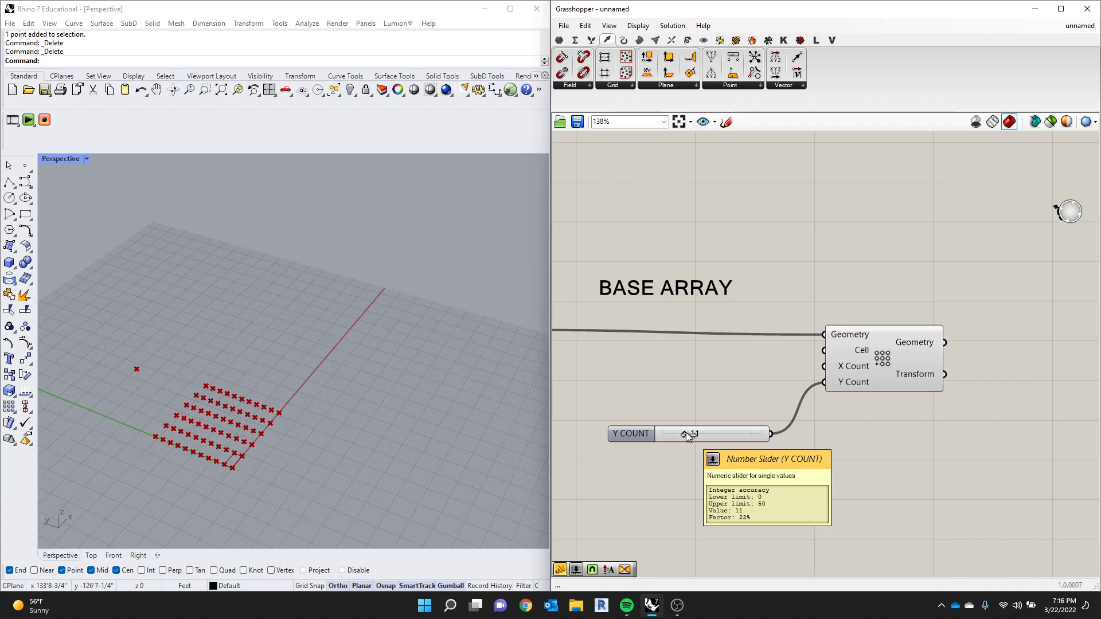
pyautogui.hotkey('ctrl', 'z')
pyautogui.hotkey('ctrl', 'z')
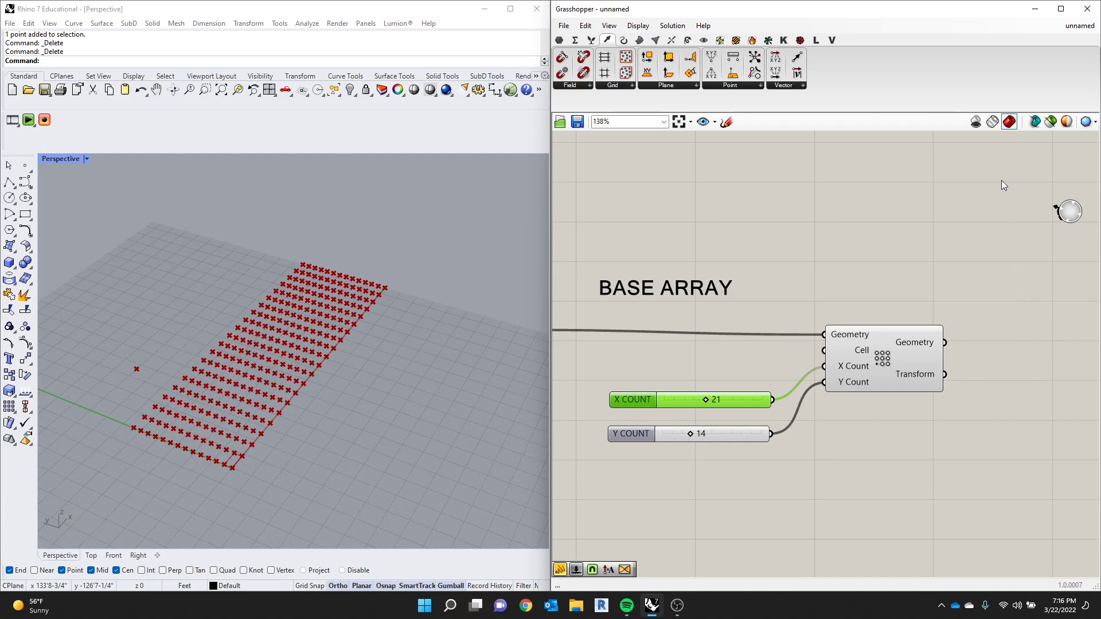
pyautogui.click(797, 189)
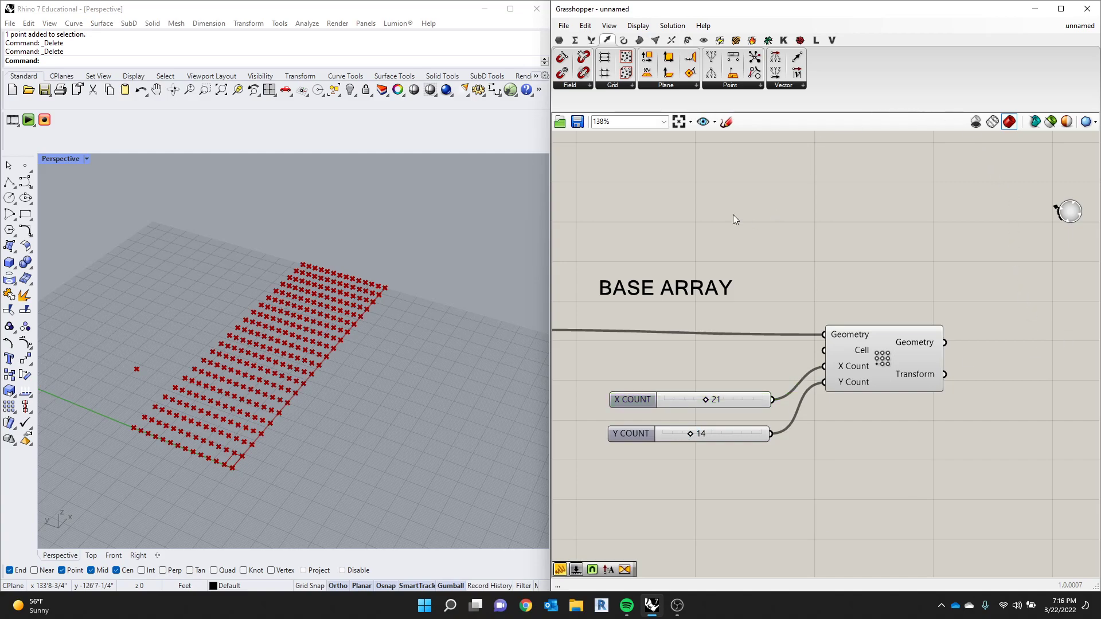
# - Dismiss the pop-up advertisement and widen the Grasshopper window over the Rhino viewport
pyautogui.click(625, 40)
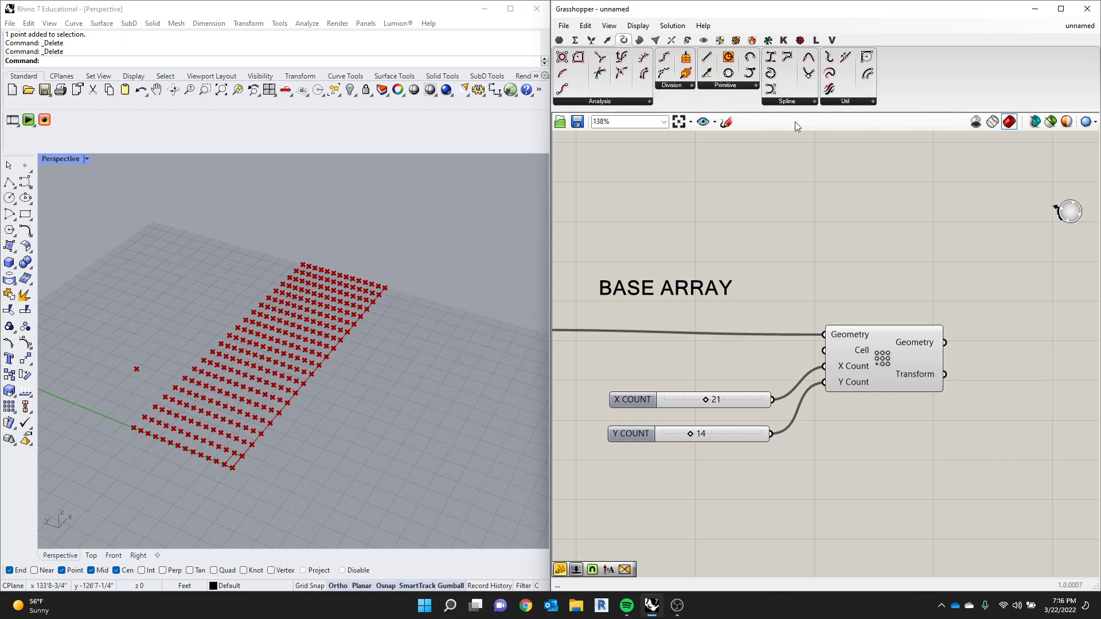
pyautogui.click(712, 86)
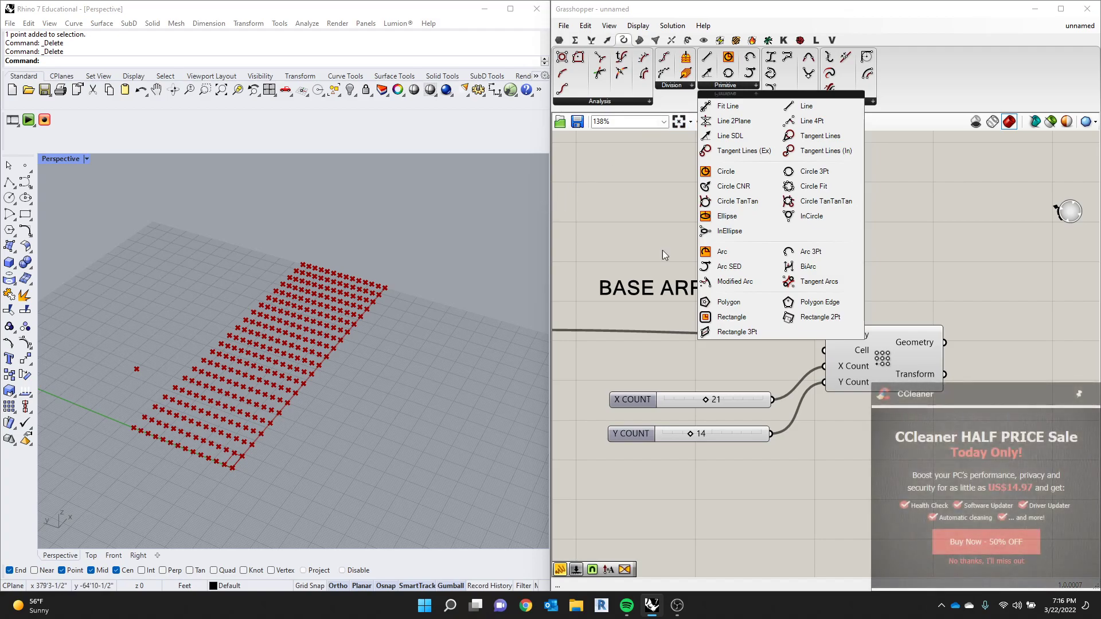
pyautogui.click(1013, 562)
pyautogui.moveTo(548, 198); pyautogui.dragTo(429, 199)
# - Add a Line SDL component and place it beyond the array component, slightly above it
pyautogui.click(617, 86)
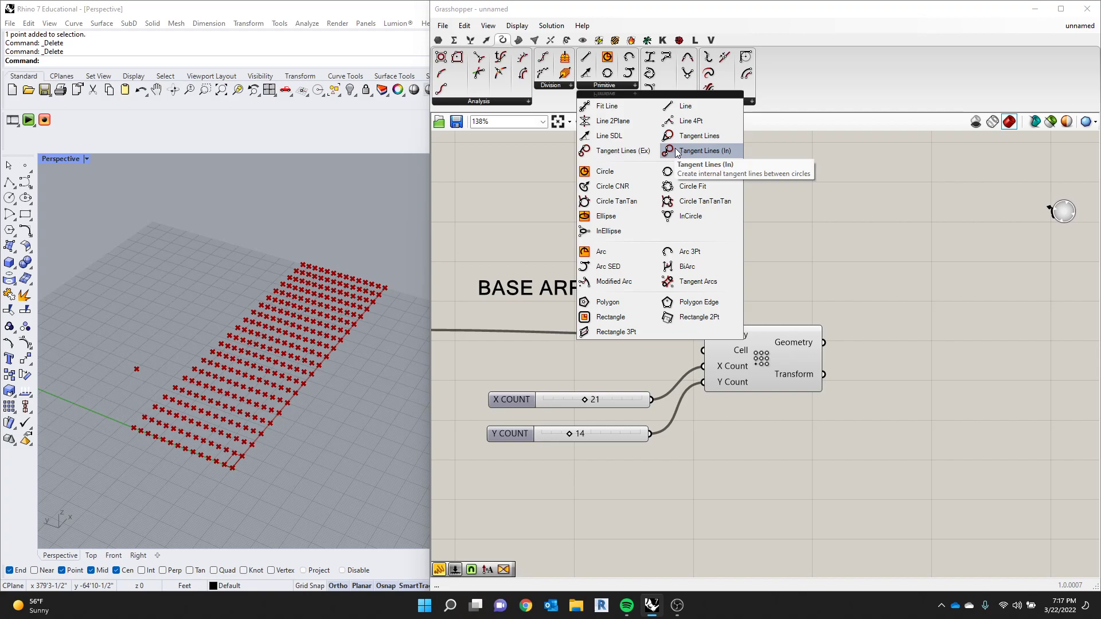
pyautogui.click(686, 112)
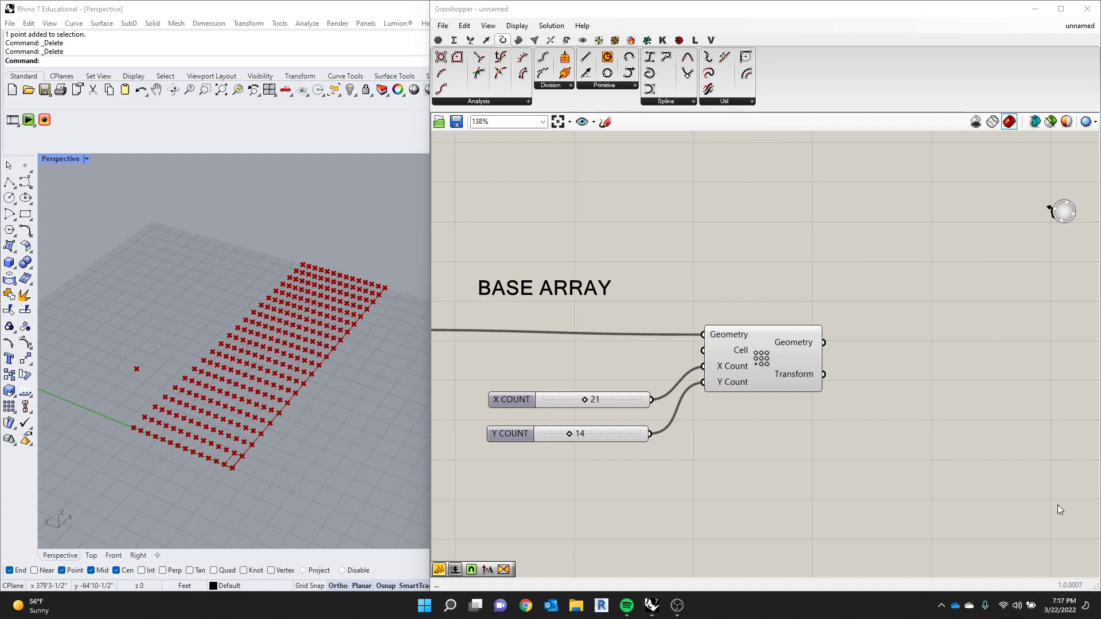
pyautogui.click(629, 86)
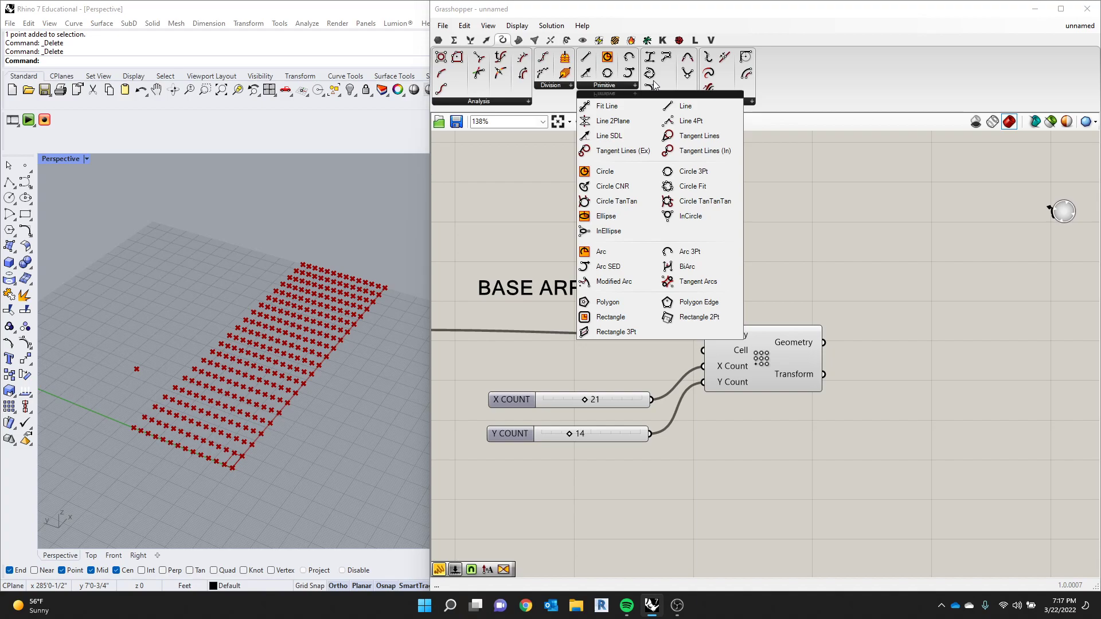
pyautogui.click(609, 135)
pyautogui.click(896, 337)
pyautogui.moveTo(897, 350); pyautogui.dragTo(904, 283)
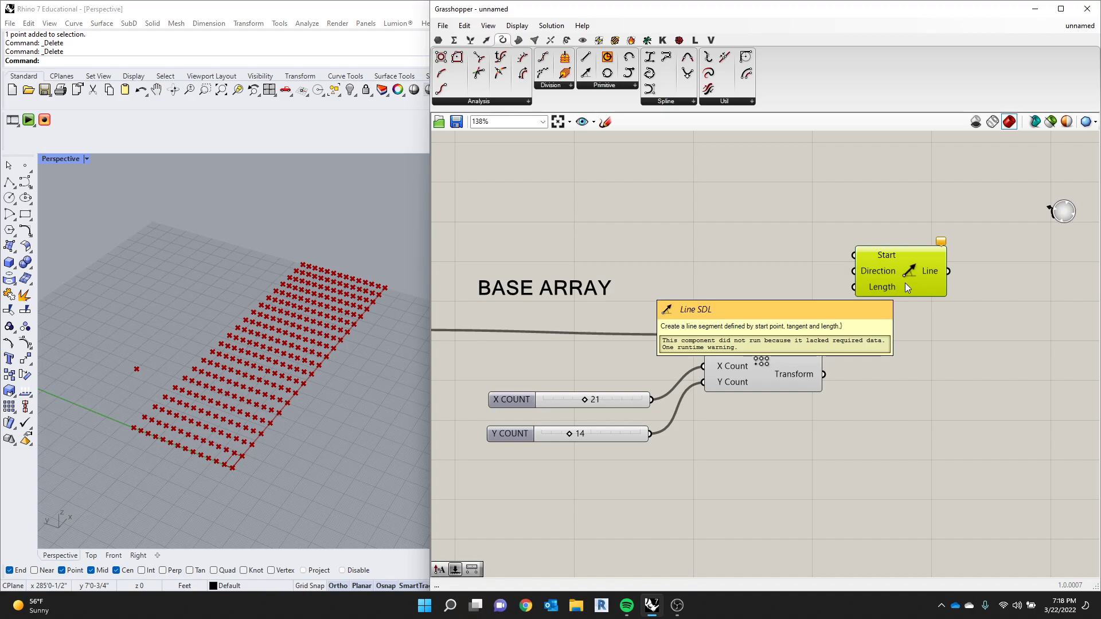
pyautogui.moveTo(912, 264); pyautogui.dragTo(913, 262)
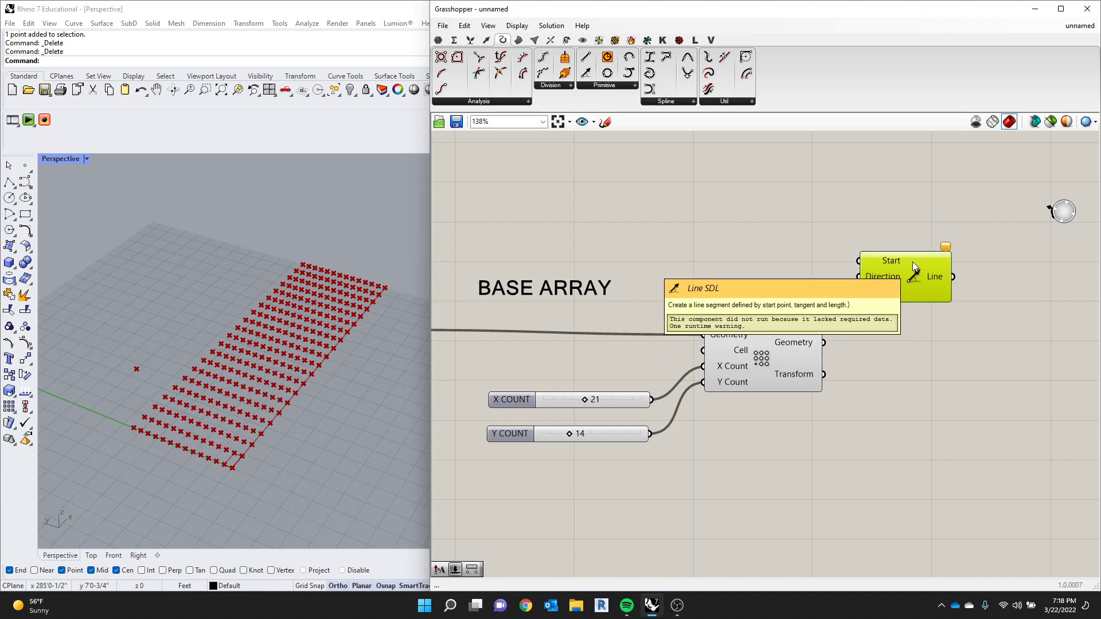
pyautogui.moveTo(887, 268); pyautogui.dragTo(898, 280)
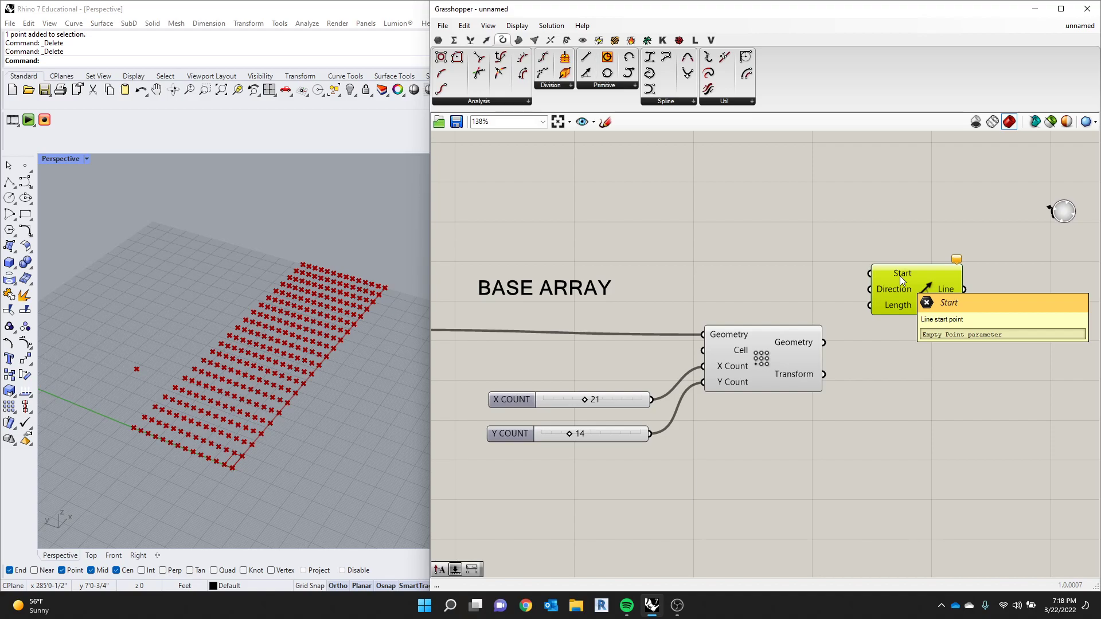
# - Connect the array's Geometry output to Line SDL's Start input and align the Line SDL component with the array
pyautogui.click(772, 349)
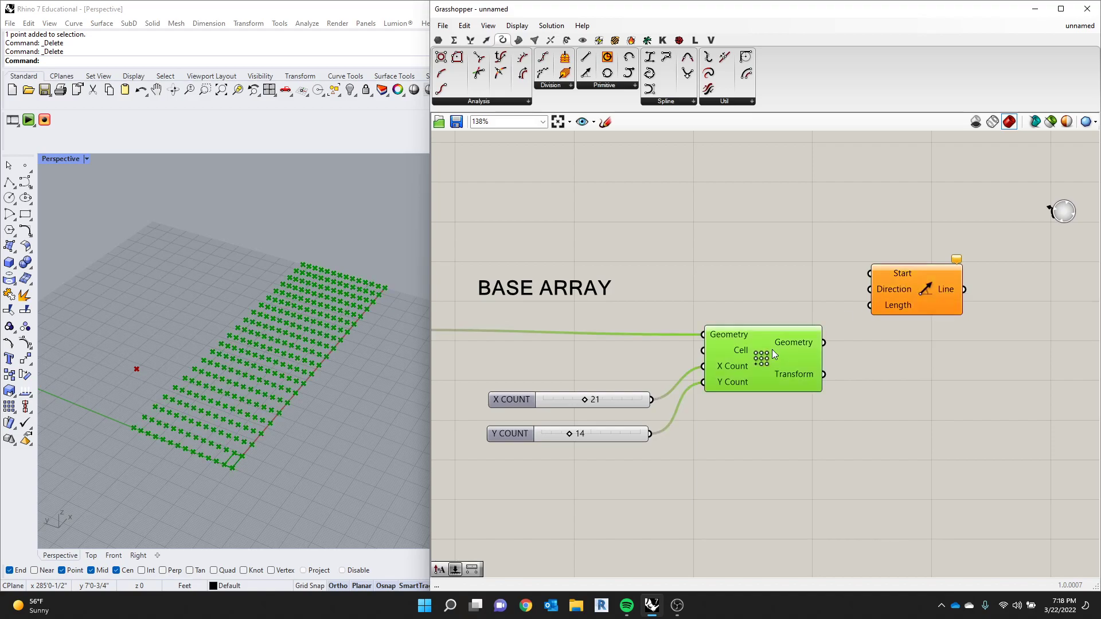
pyautogui.moveTo(824, 343); pyautogui.dragTo(937, 290)
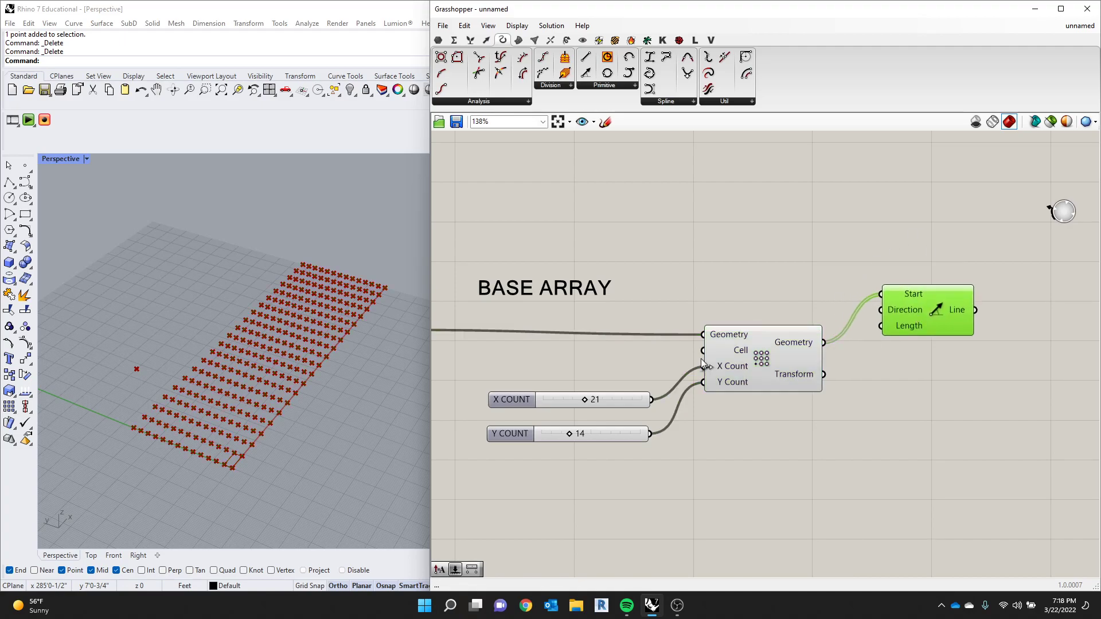
pyautogui.scroll(5, 136, 429)
pyautogui.scroll(5, 136, 429)
pyautogui.moveTo(136, 429); pyautogui.dragTo(185, 403, button='right')
pyautogui.scroll(-10, 188, 402)
pyautogui.scroll(5, 218, 378)
pyautogui.moveTo(310, 373); pyautogui.dragTo(271, 379, button='right')
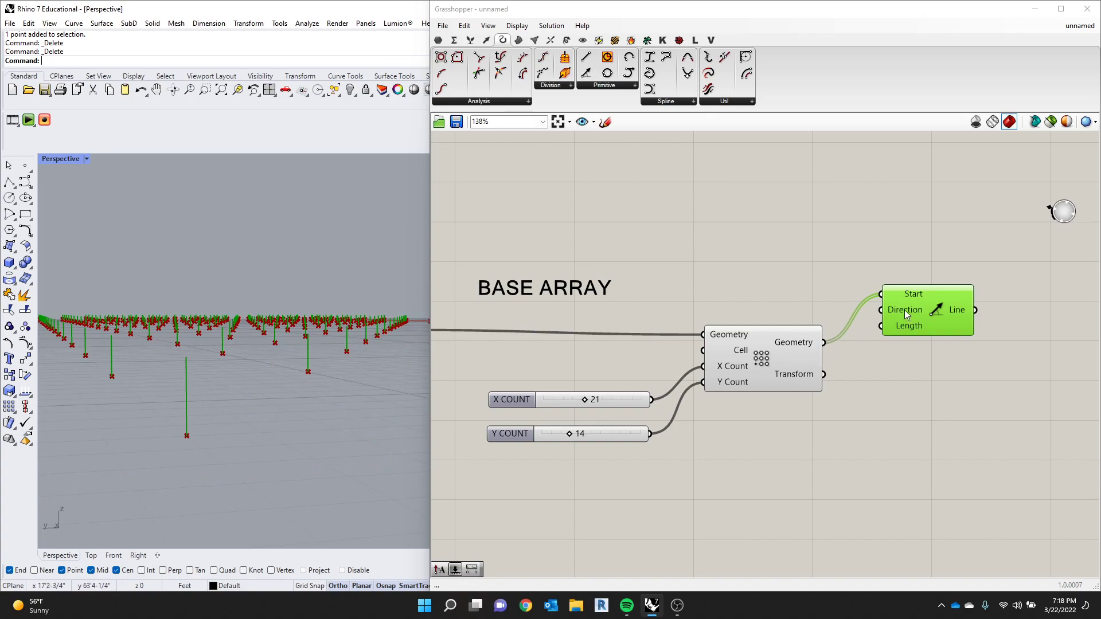
pyautogui.moveTo(903, 310)
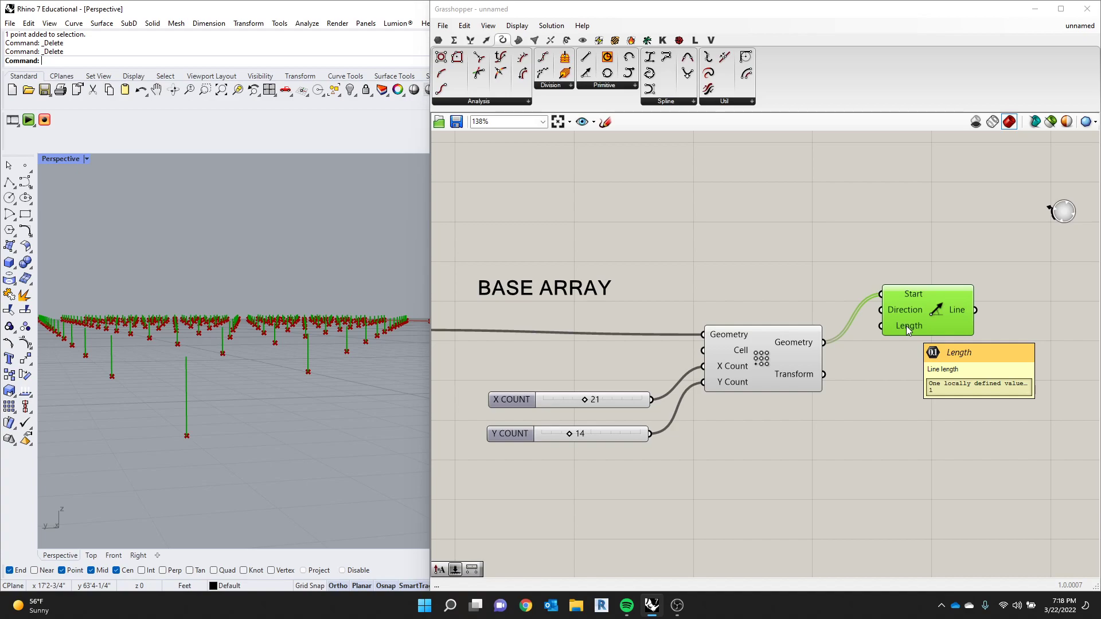
pyautogui.moveTo(916, 315); pyautogui.dragTo(946, 347)
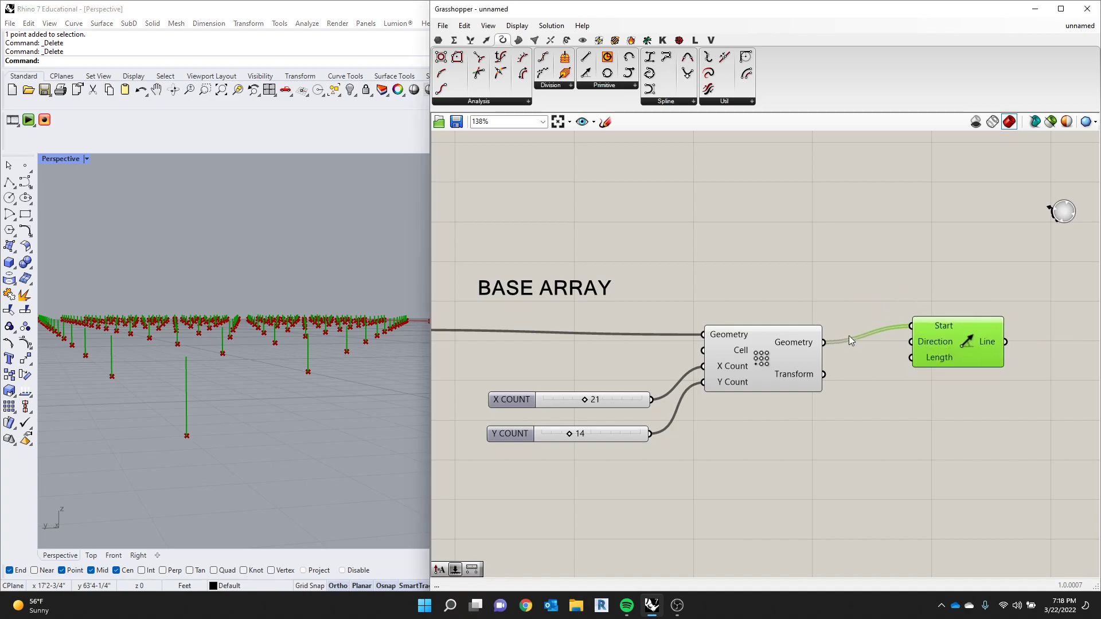
# - Move the attractor point's Construct Point component above the array component, close to Line SDL
pyautogui.scroll(-3, 849, 335)
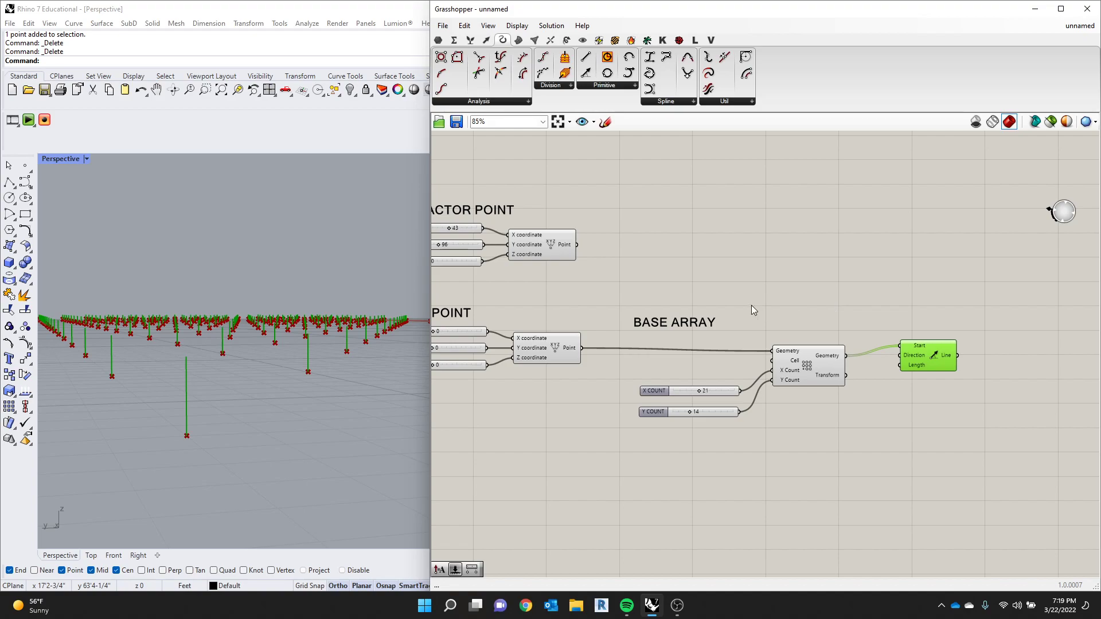
pyautogui.moveTo(153, 303); pyautogui.dragTo(217, 344, button='right')
pyautogui.moveTo(571, 251); pyautogui.dragTo(843, 261)
pyautogui.scroll(2, 922, 343)
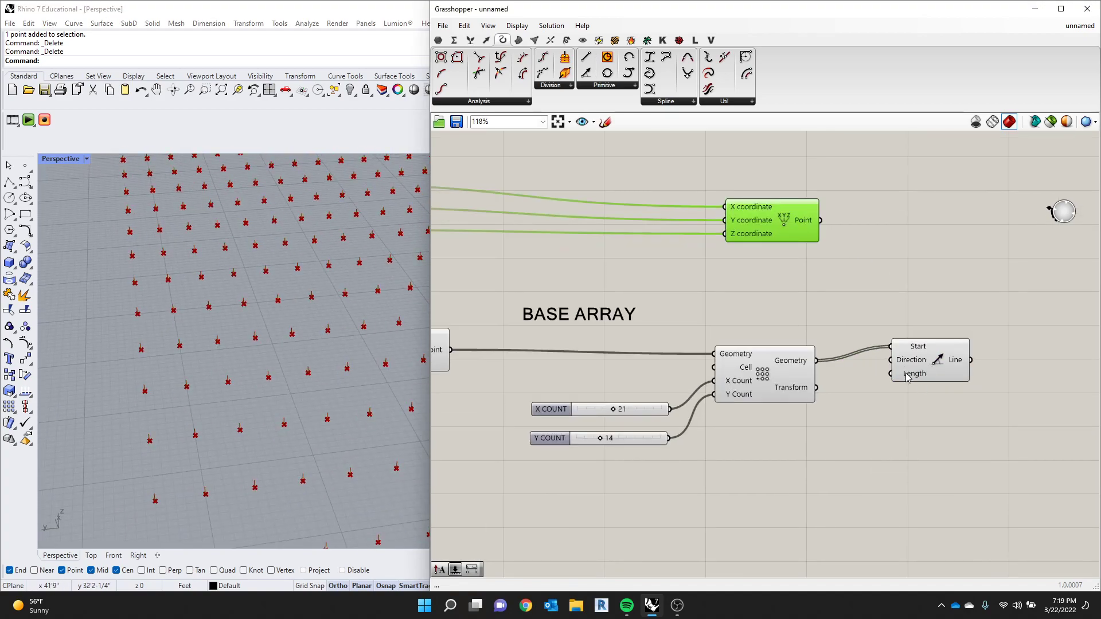
pyautogui.scroll(-7, 270, 316)
pyautogui.scroll(6, 150, 306)
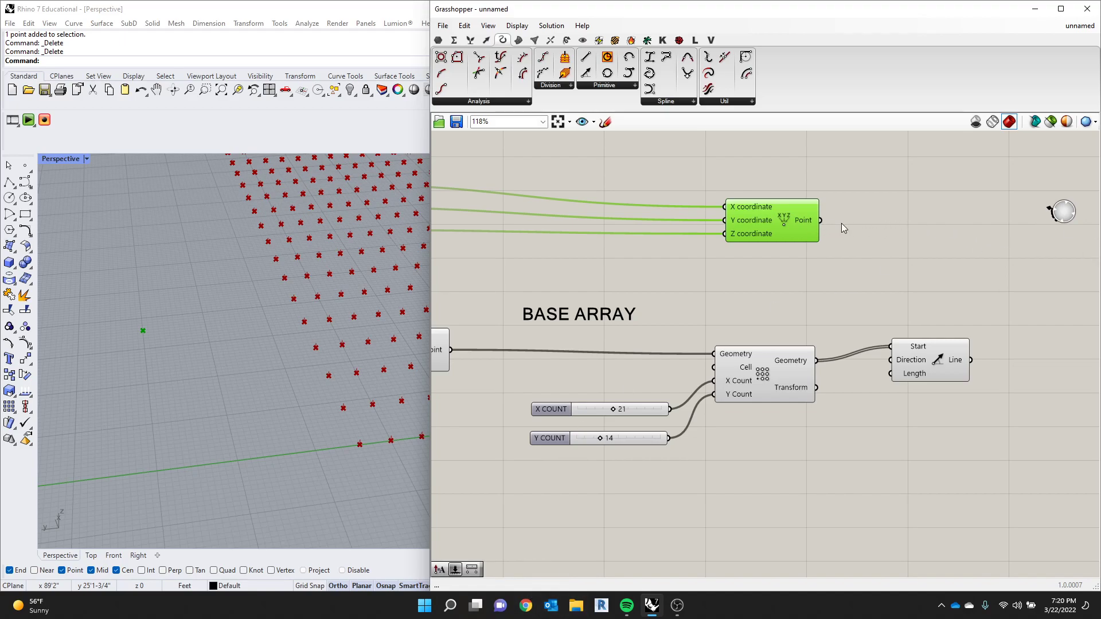
# - Try feeding the attractor point's Point output directly into Line SDL's Length input and inspect the resulting lines
pyautogui.moveTo(820, 220); pyautogui.dragTo(891, 374)
pyautogui.scroll(-1, 121, 342)
pyautogui.scroll(-8, 122, 342)
pyautogui.moveTo(219, 325); pyautogui.dragTo(171, 282, button='right')
pyautogui.scroll(4, 205, 259)
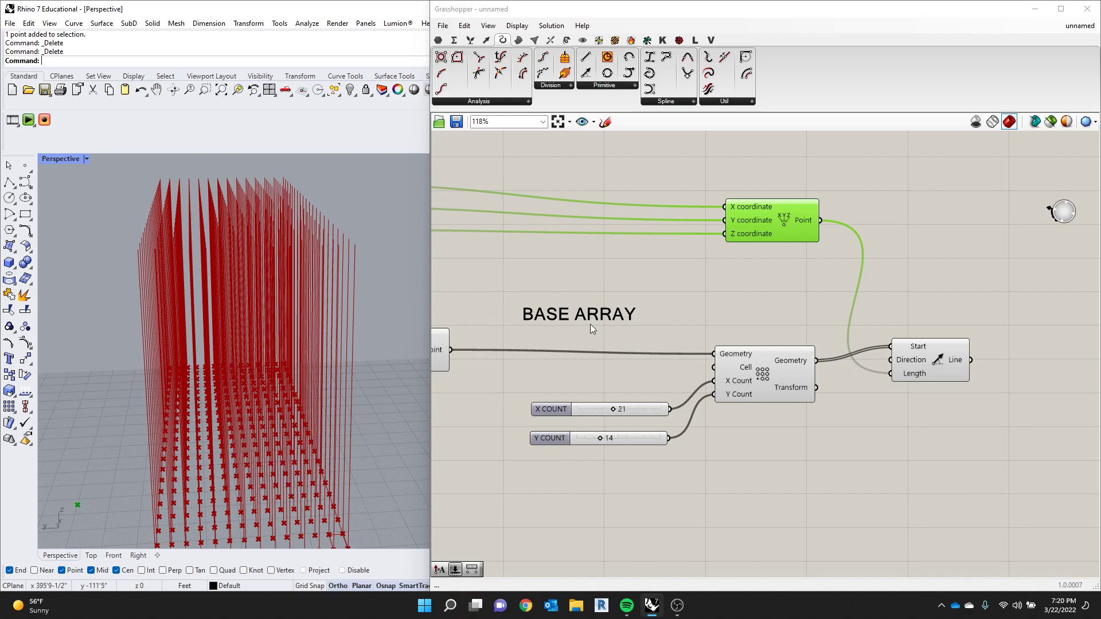
# - Set the attractor point's X coordinate slider to 39
pyautogui.moveTo(799, 218)
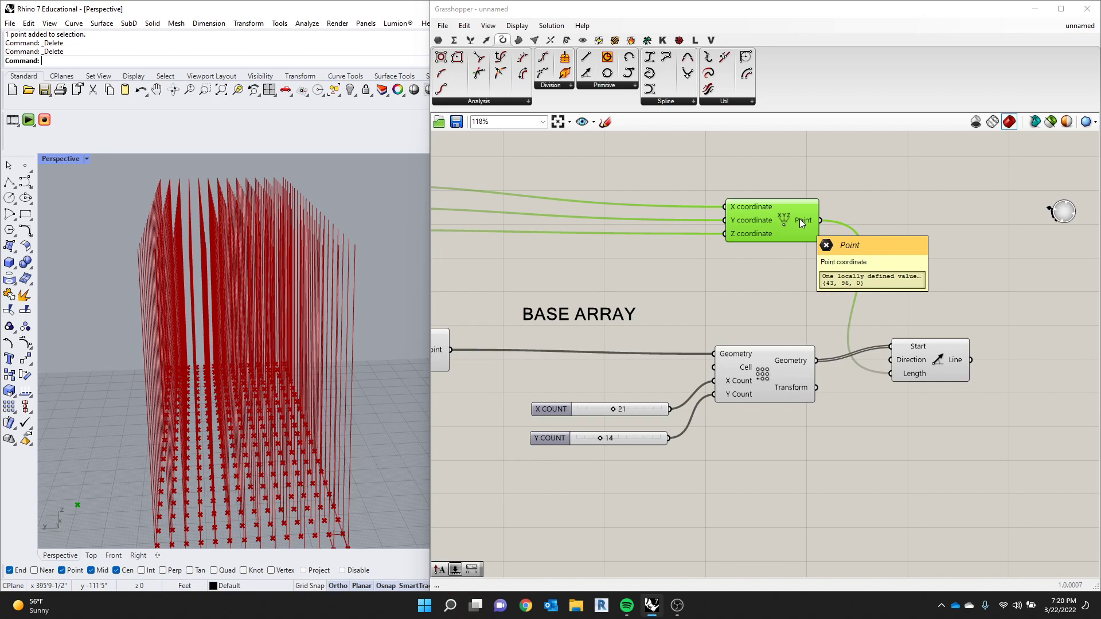
pyautogui.scroll(-3, 780, 243)
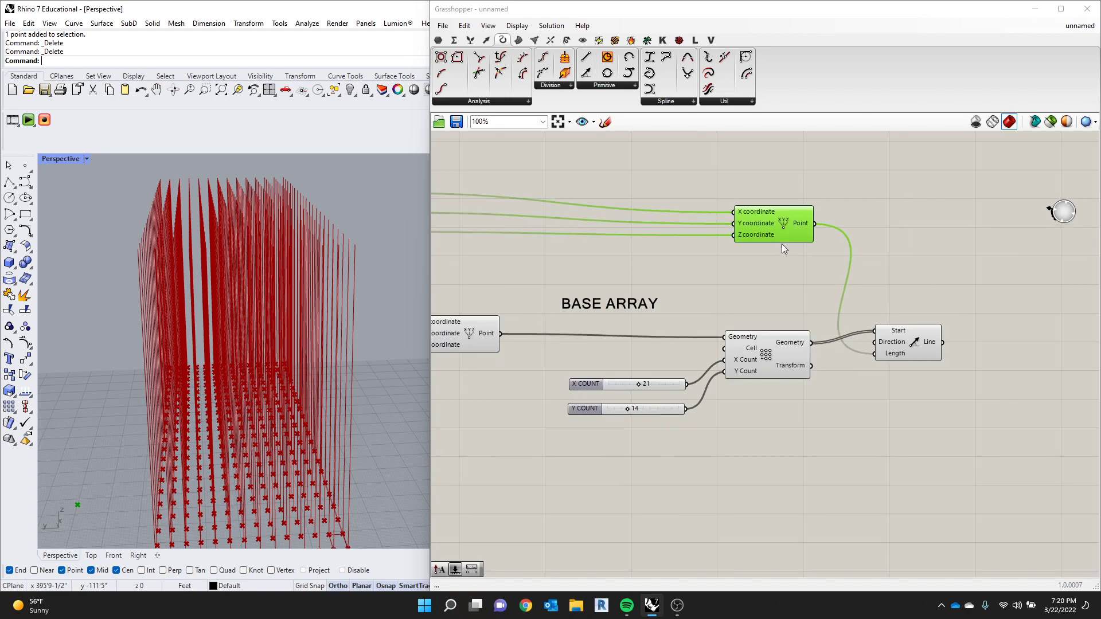
pyautogui.scroll(-5, 744, 276)
pyautogui.scroll(10, 660, 261)
pyautogui.moveTo(666, 258)
pyautogui.mouseDown()
pyautogui.moveTo(675, 258)
pyautogui.moveTo(664, 260)
pyautogui.mouseUp()
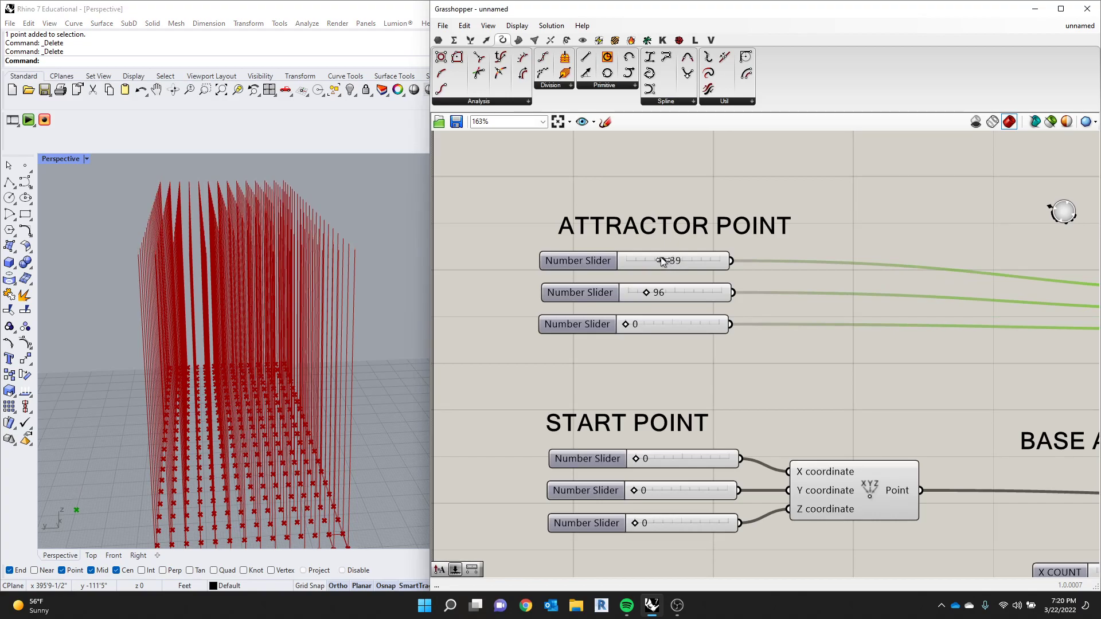
# - Disconnect the attractor point's Point output from Line SDL's Length input
pyautogui.scroll(-5, 669, 273)
pyautogui.scroll(2, 990, 353)
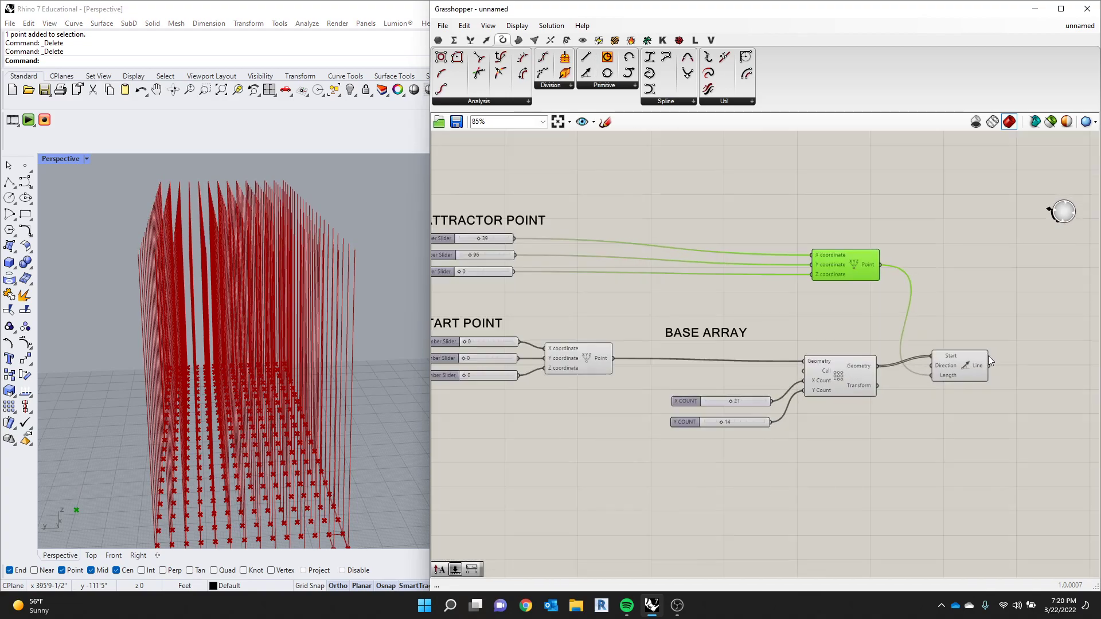
pyautogui.scroll(2, 963, 370)
pyautogui.keyDown('ctrl'); pyautogui.moveTo(921, 376); pyautogui.dragTo(793, 227); pyautogui.keyUp('ctrl')
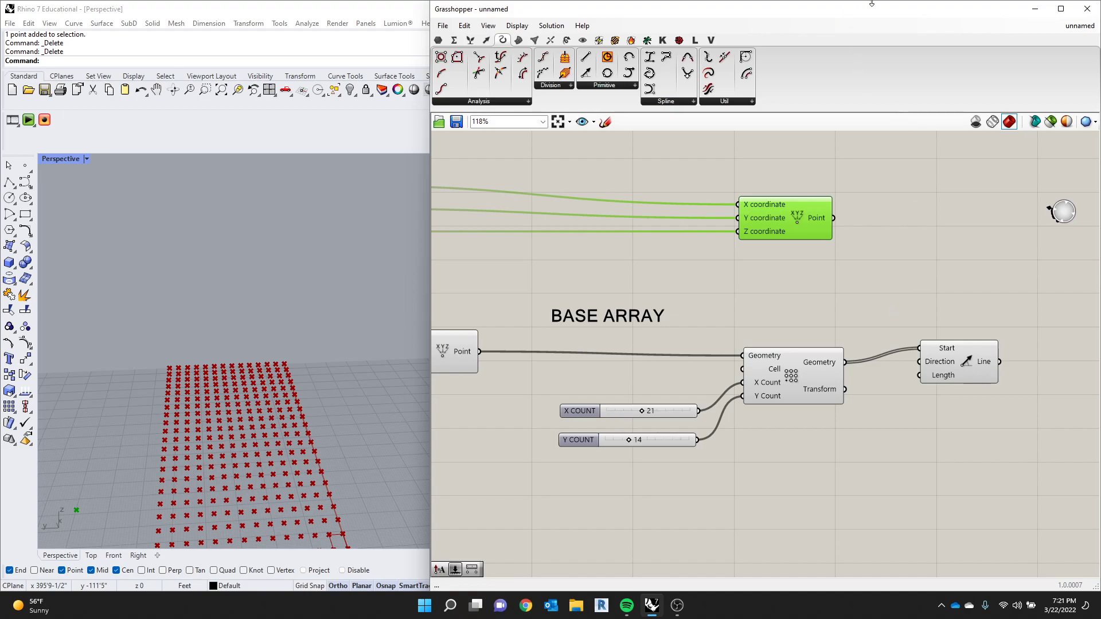
pyautogui.moveTo(249, 283); pyautogui.dragTo(117, 394, button='right')
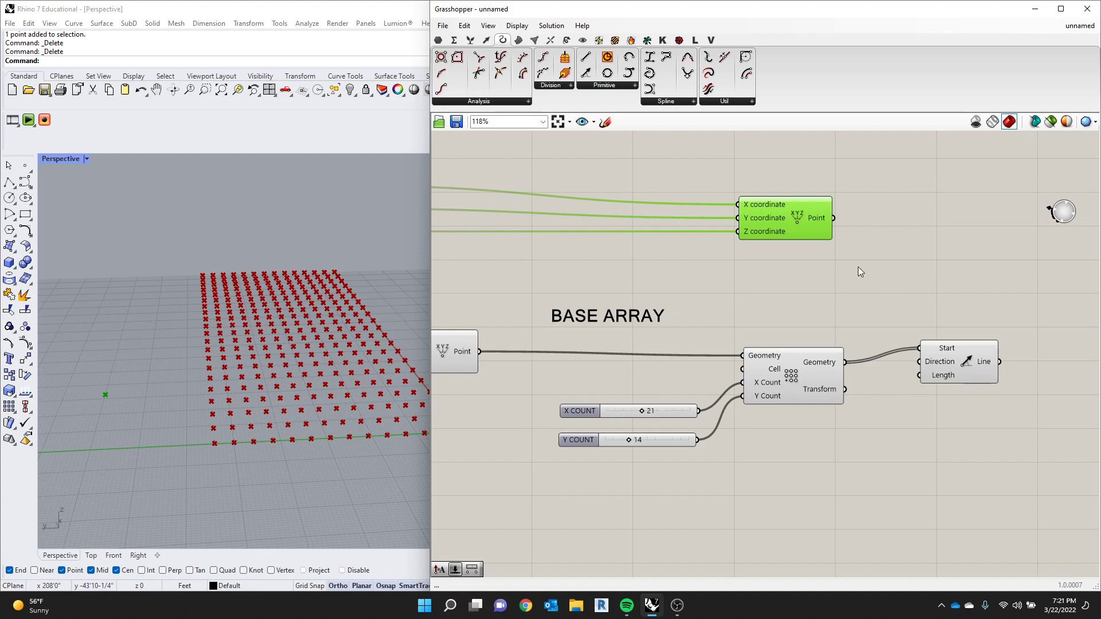
pyautogui.doubleClick(921, 232)
pyautogui.write('DIS')
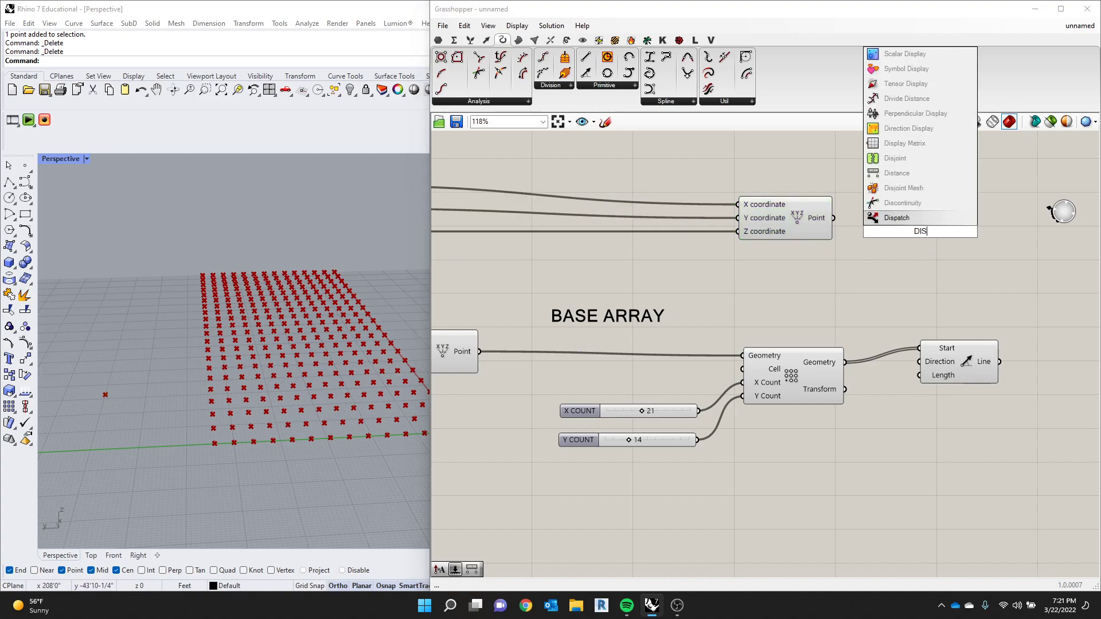
pyautogui.click(915, 321)
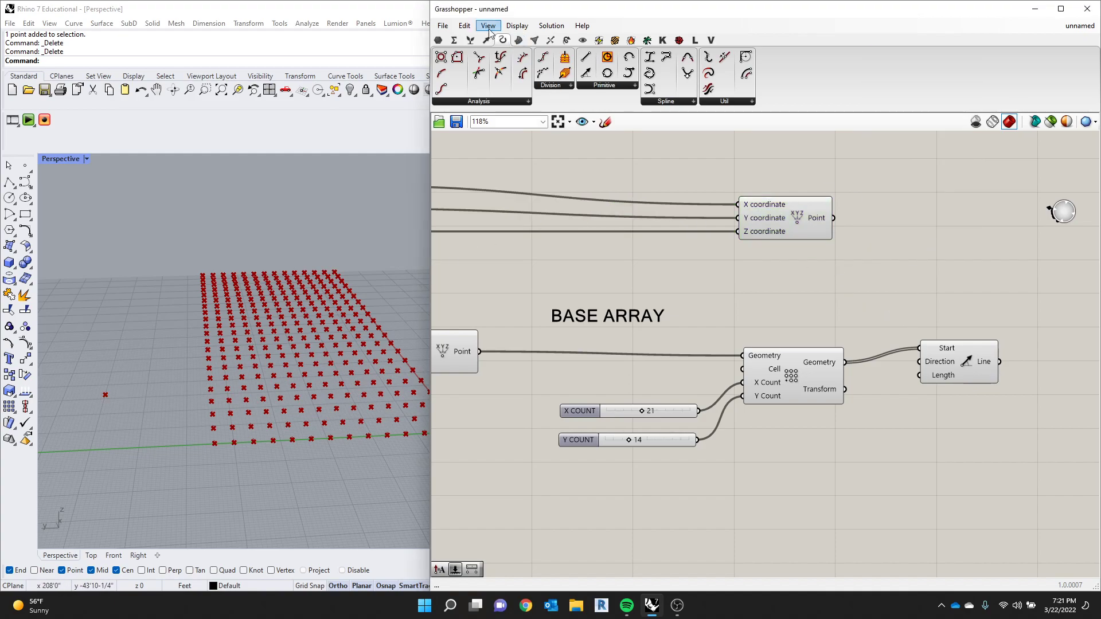
# - Add a Distance component from the Vector category's Point group, placed beside the attractor point's Construct Point component
pyautogui.click(534, 39)
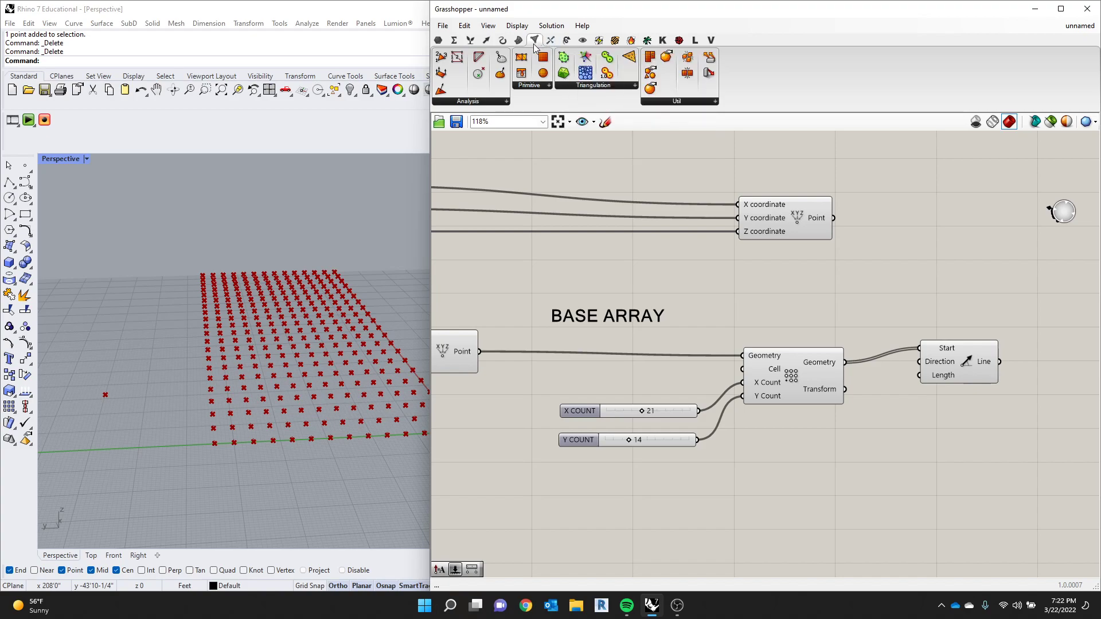
pyautogui.click(507, 102)
pyautogui.moveTo(715, 101)
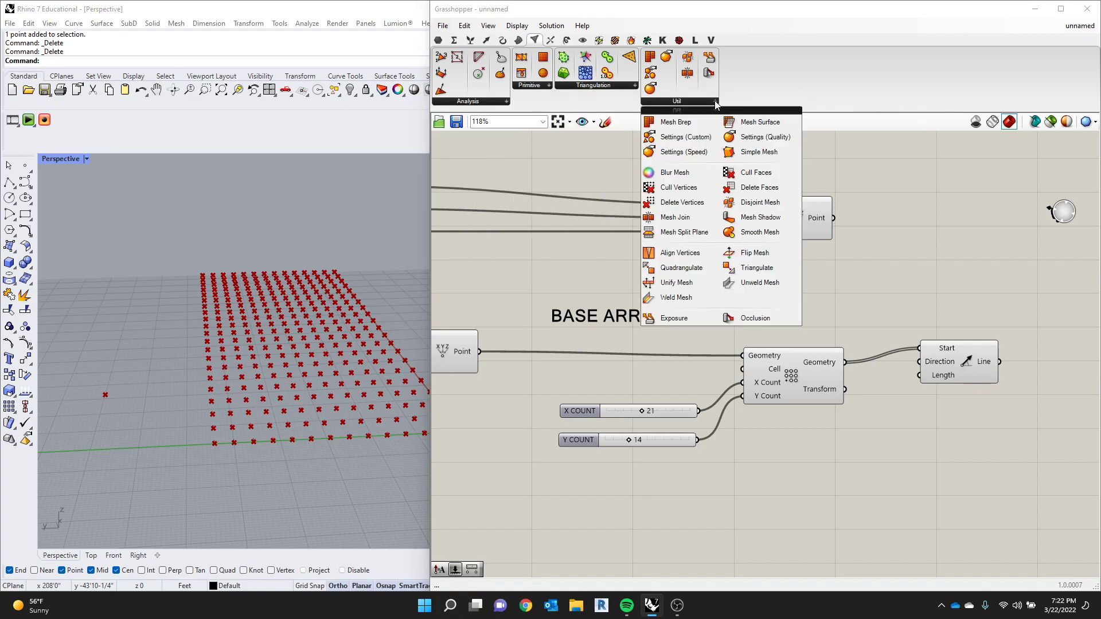
pyautogui.click(566, 41)
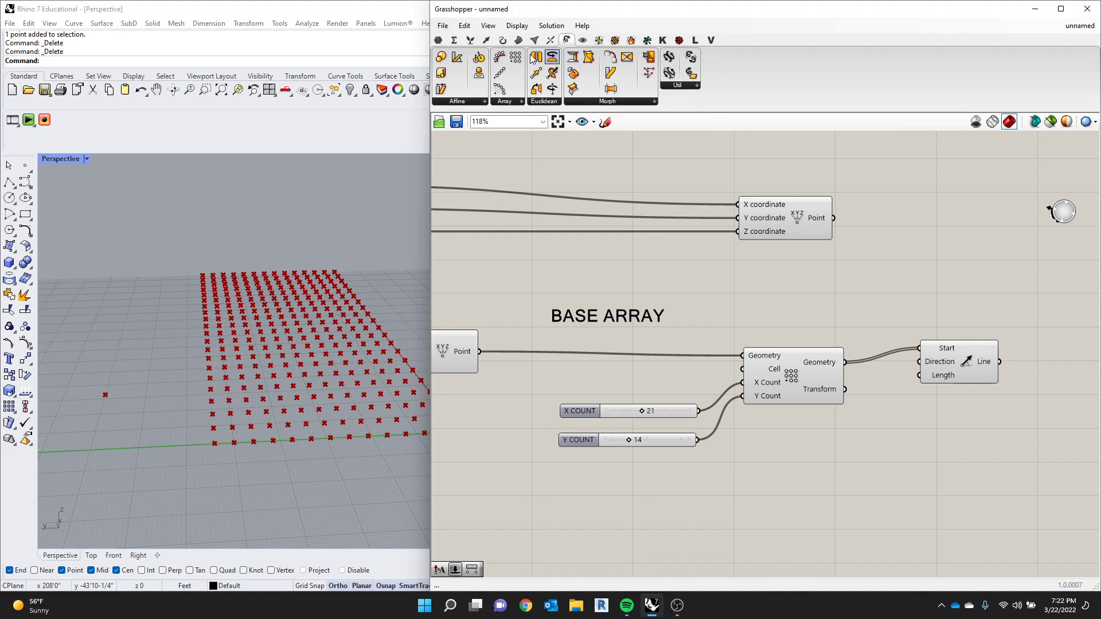
pyautogui.click(484, 43)
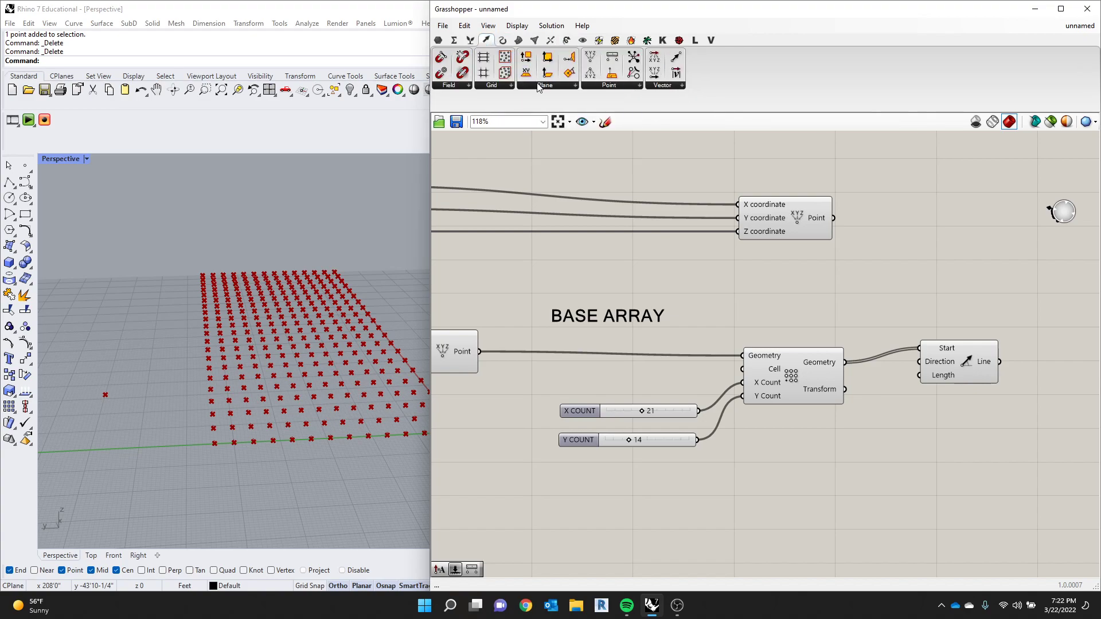
pyautogui.click(614, 86)
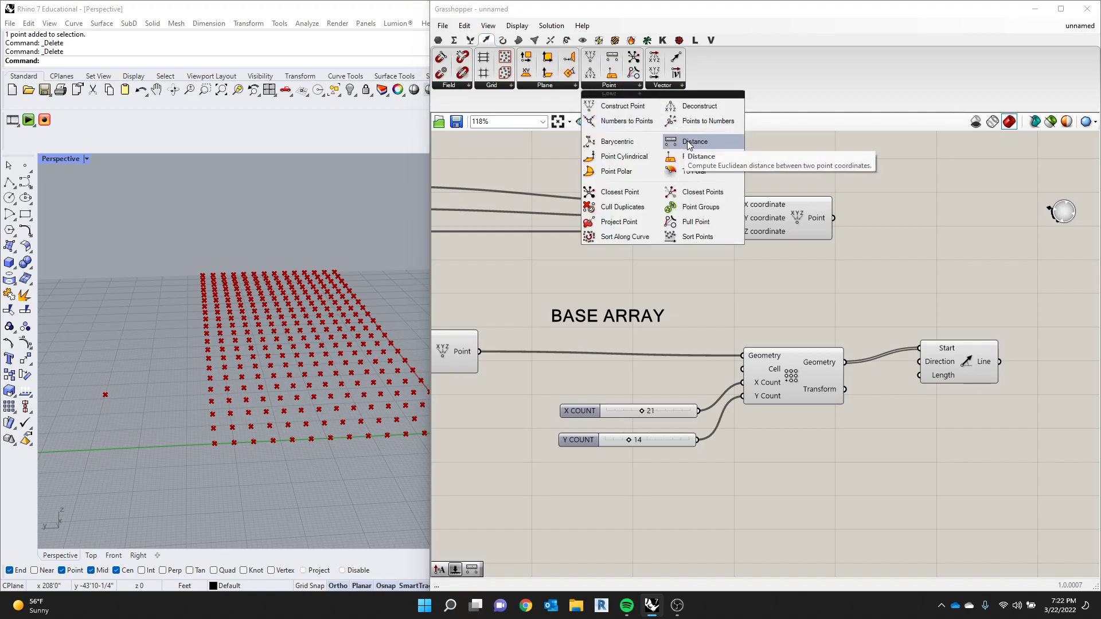
pyautogui.click(689, 142)
pyautogui.click(609, 84)
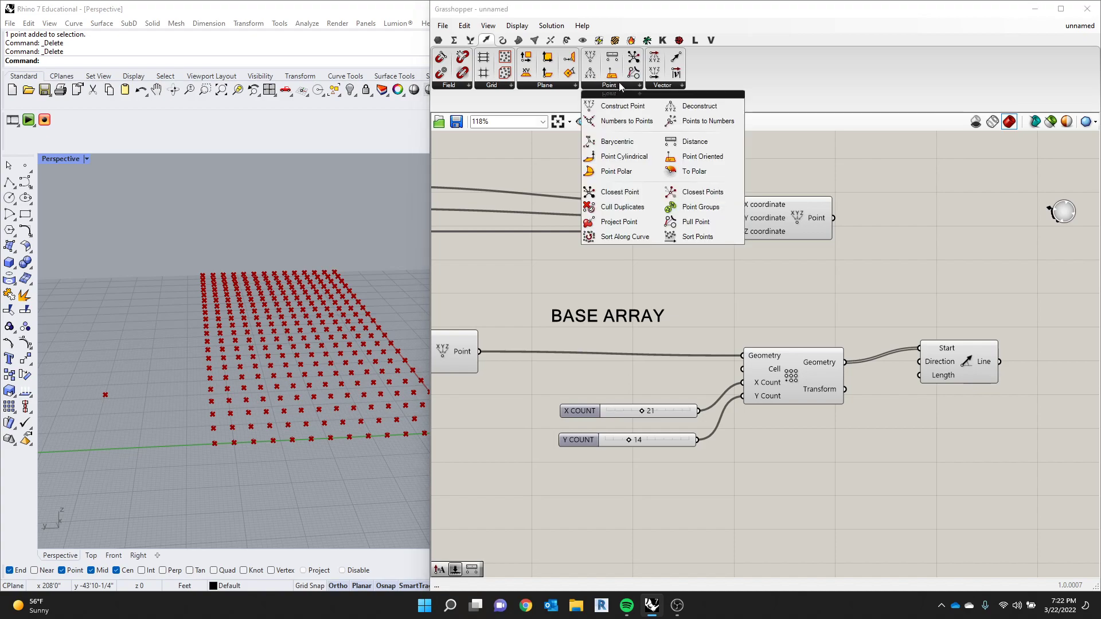
pyautogui.click(693, 144)
pyautogui.click(925, 232)
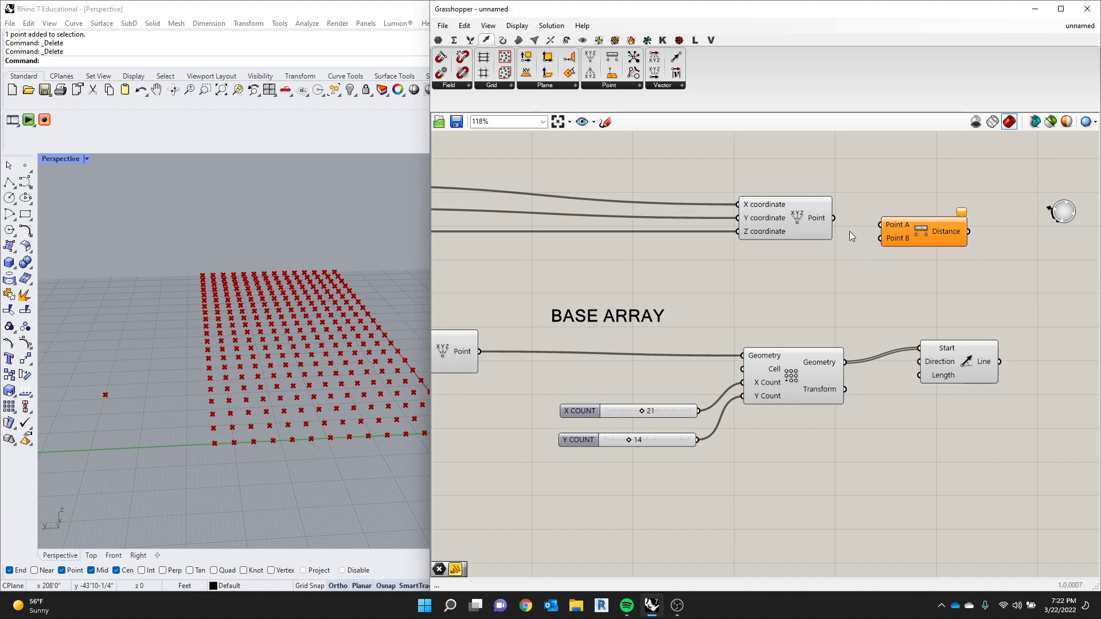
# - Connect the attractor point's Point output to Distance's Point A and the array's Geometry output to Point B
pyautogui.moveTo(834, 218); pyautogui.dragTo(881, 225)
pyautogui.moveTo(844, 363); pyautogui.dragTo(881, 238)
# - Add a Panel beside the Distance component, feed it the Distance output and enlarge it to list the values
pyautogui.scroll(-2, 742, 297)
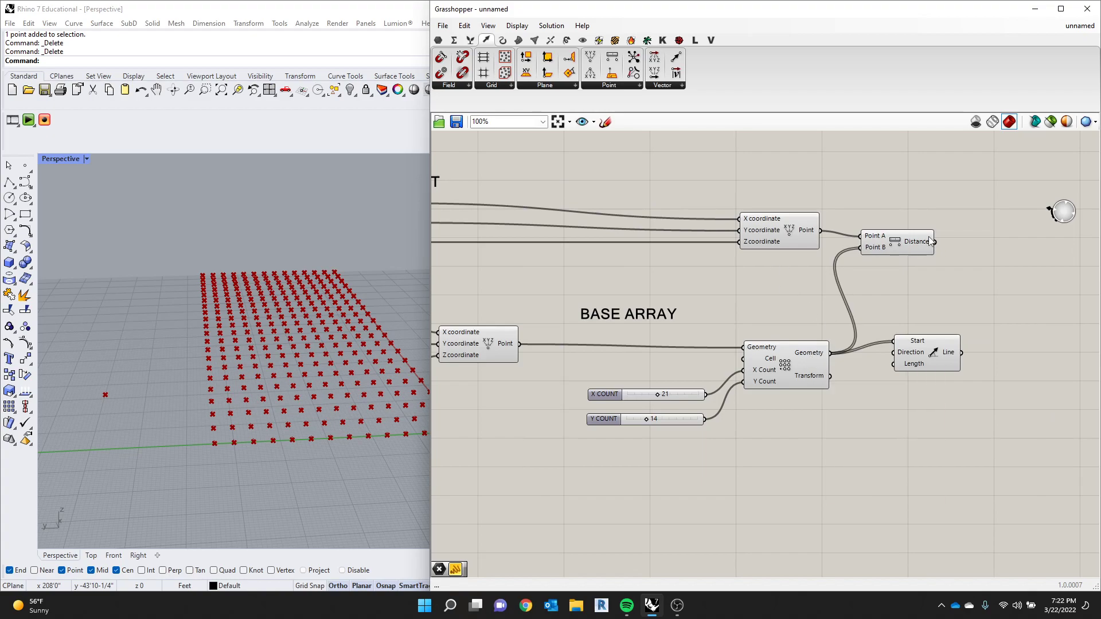
pyautogui.scroll(-2, 858, 284)
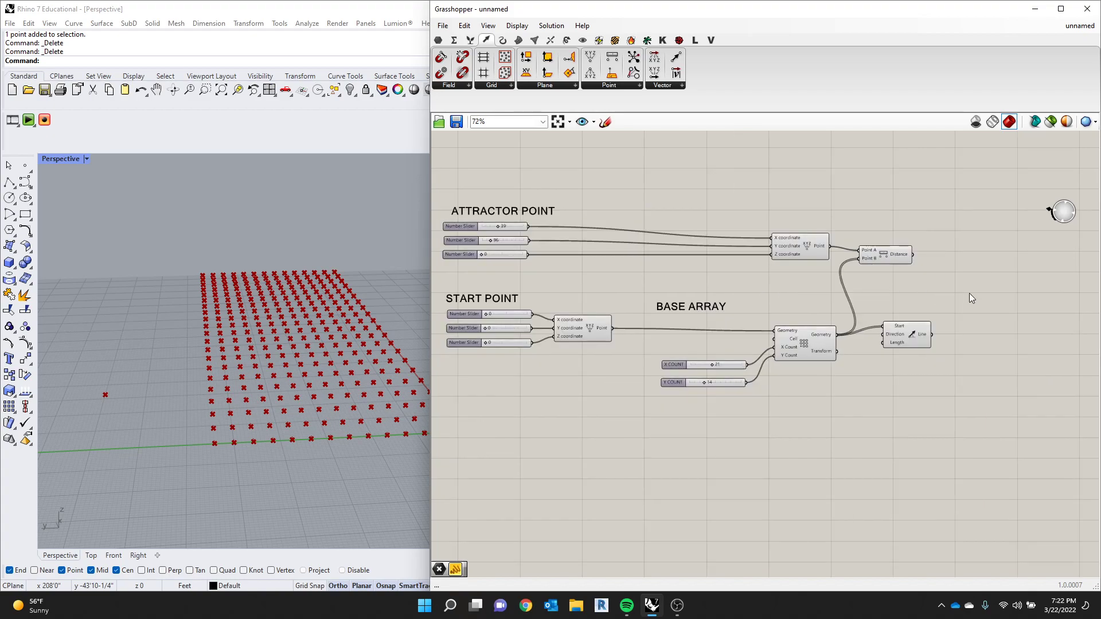
pyautogui.doubleClick(970, 291)
pyautogui.write('P')
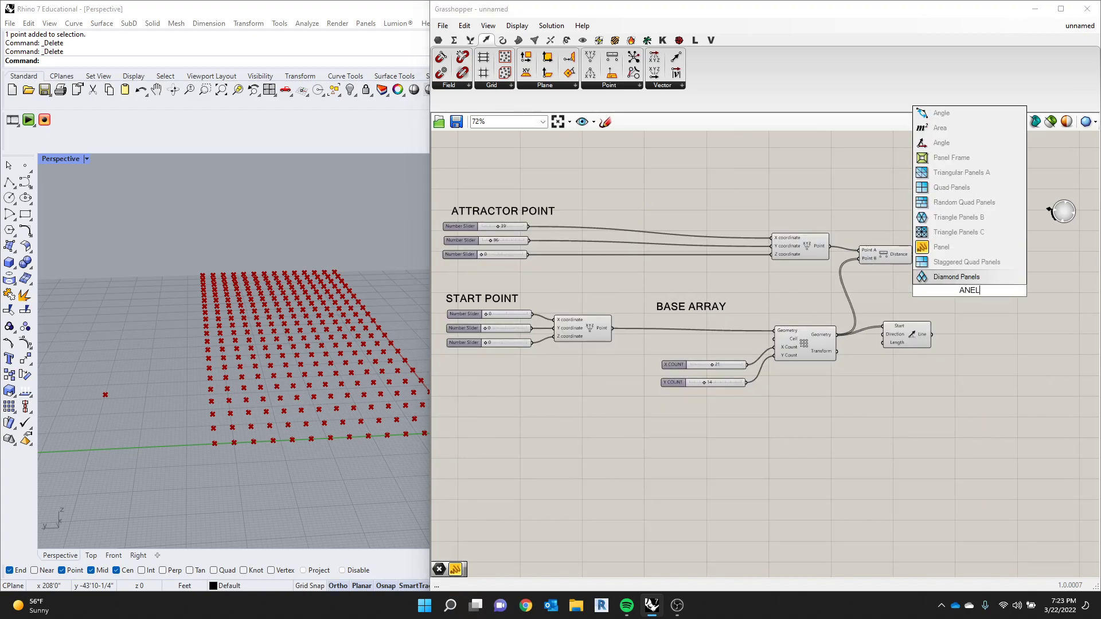
pyautogui.write('ANE')
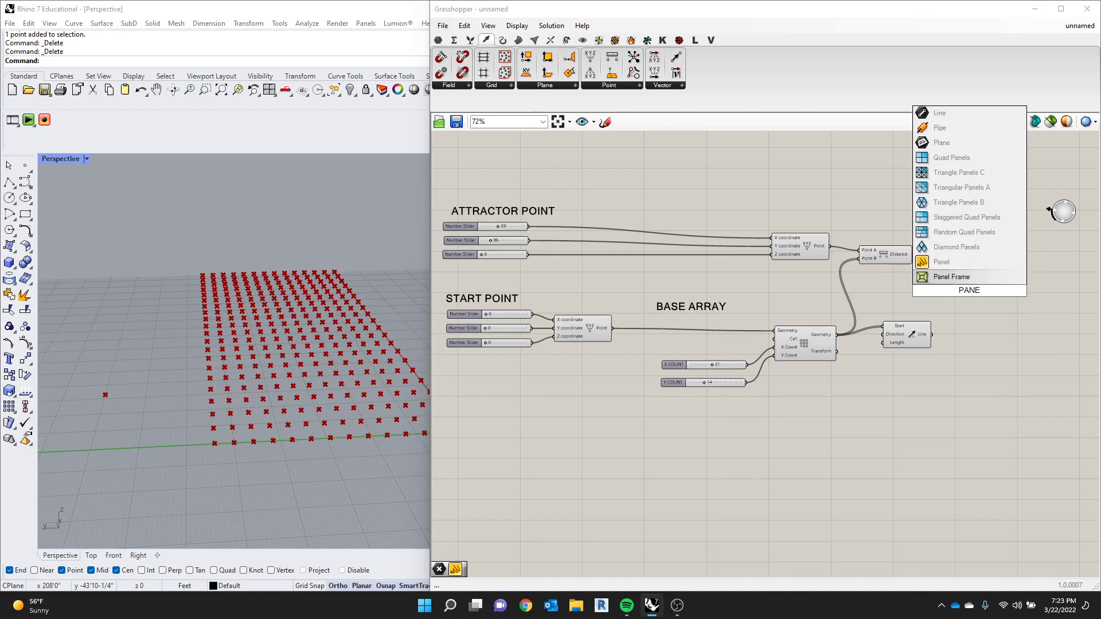
pyautogui.click(971, 265)
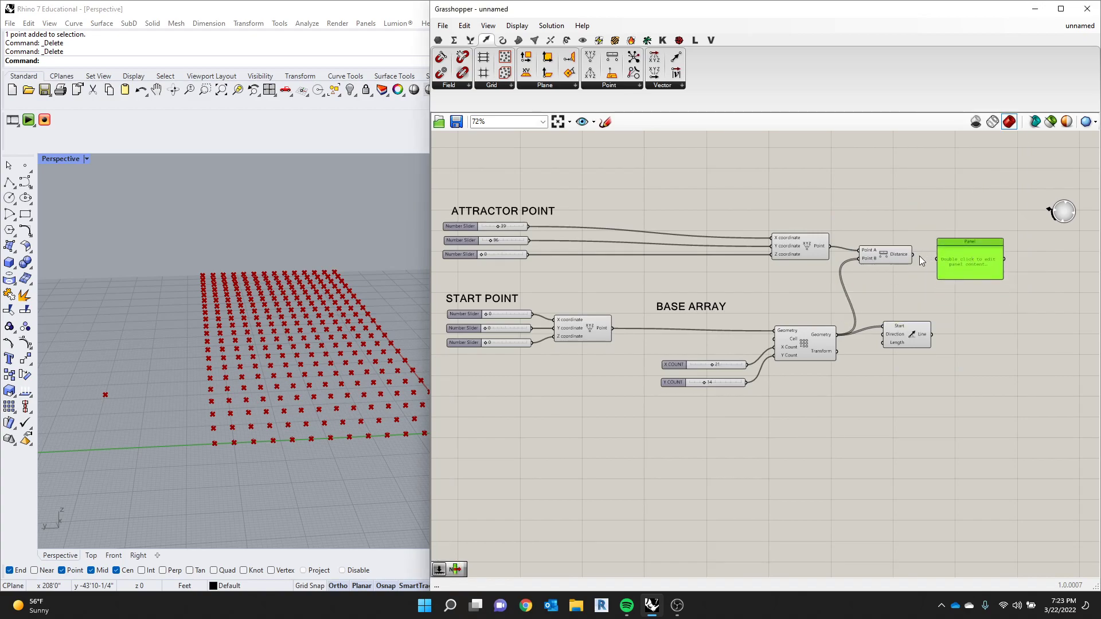
pyautogui.moveTo(914, 256); pyautogui.dragTo(980, 435)
pyautogui.scroll(2, 975, 264)
pyautogui.moveTo(969, 357); pyautogui.dragTo(987, 335)
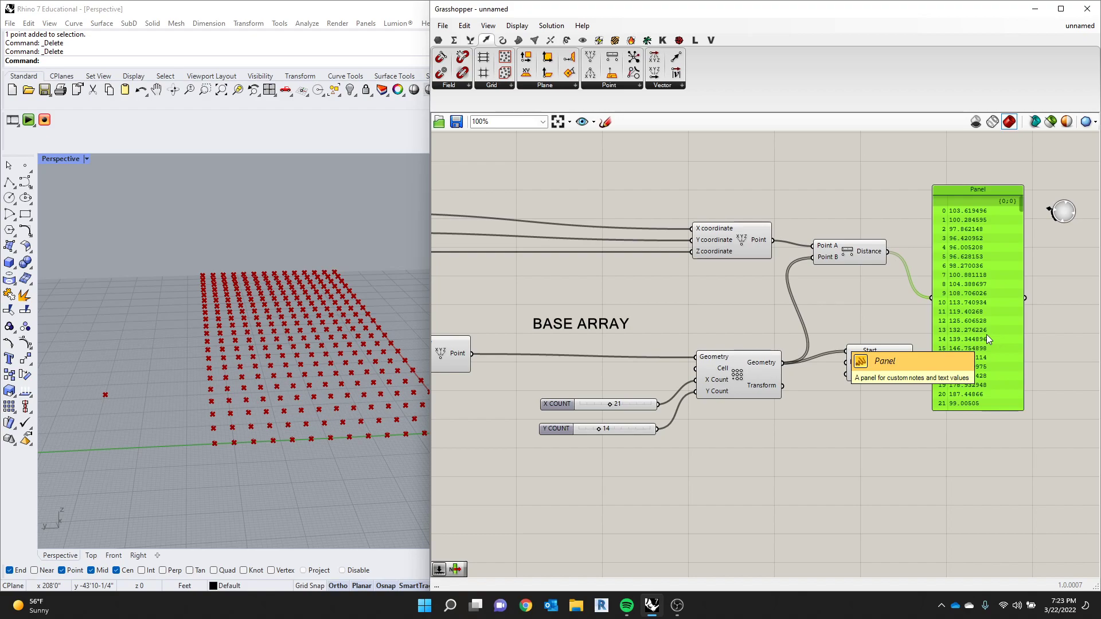
# - Review the full list of distances against the array's Geometry output, and delete the Panel
pyautogui.scroll(-4, 946, 347)
pyautogui.scroll(5, 972, 356)
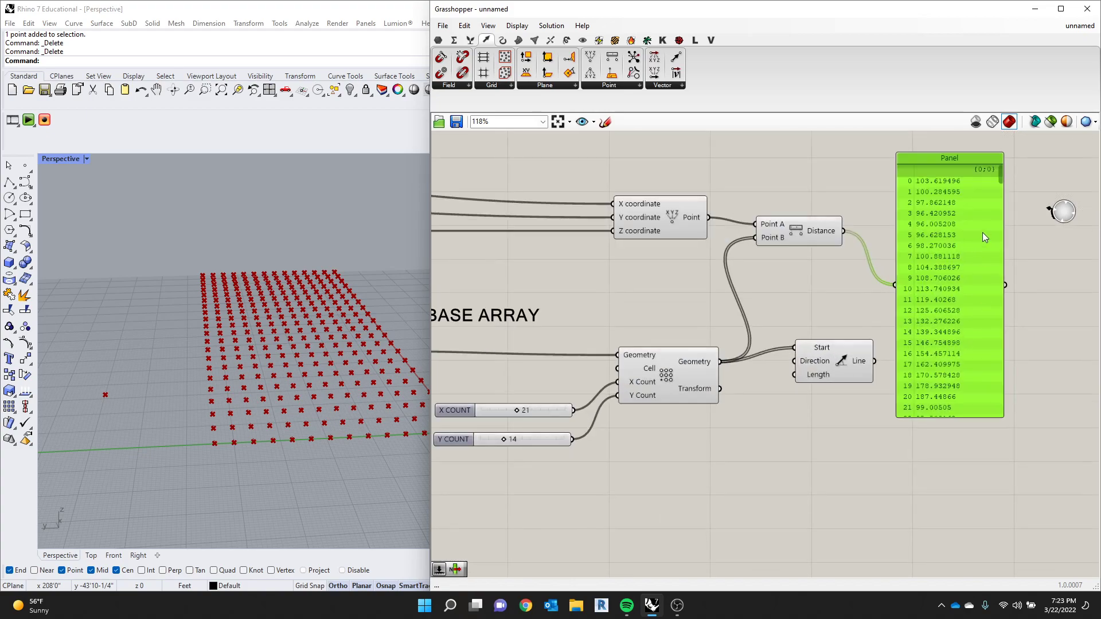
pyautogui.moveTo(1000, 178); pyautogui.dragTo(994, 439)
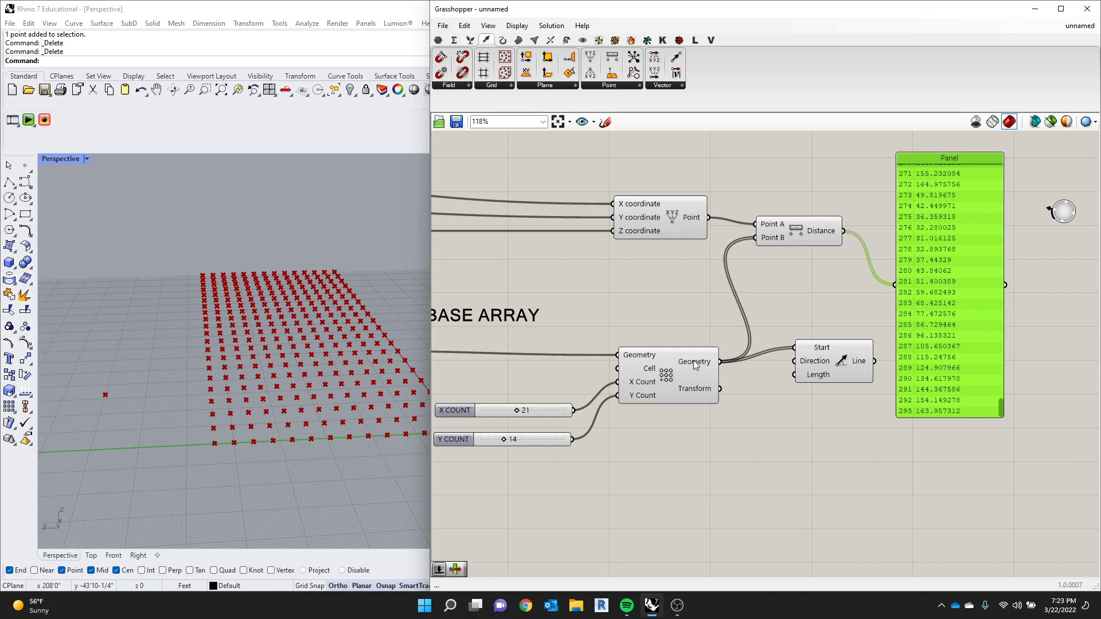
pyautogui.moveTo(694, 361)
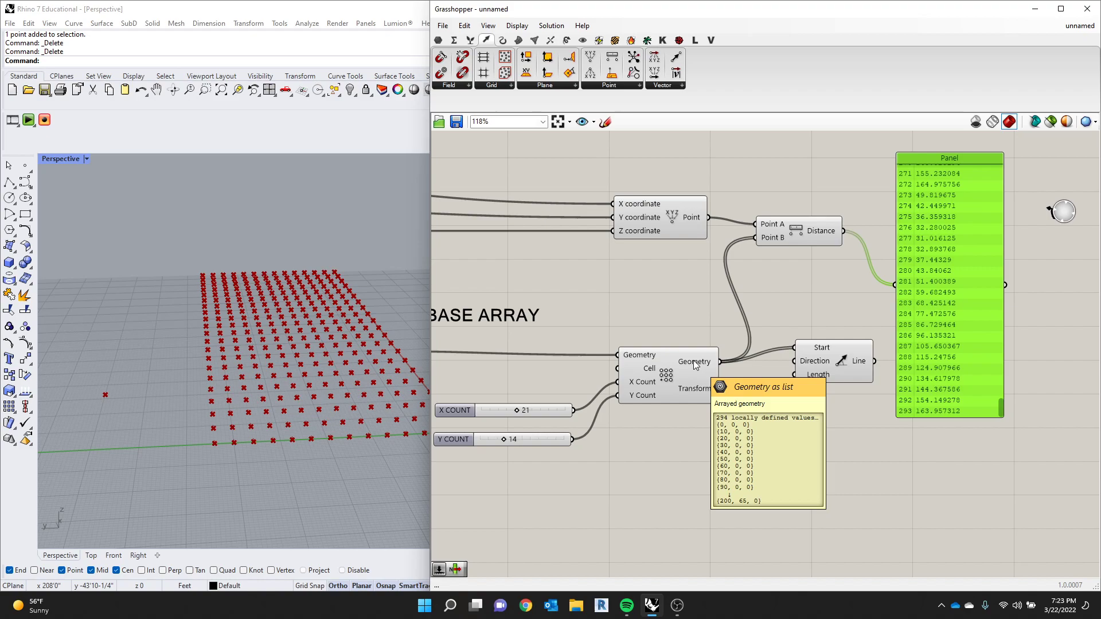
pyautogui.moveTo(1000, 407); pyautogui.dragTo(978, 163)
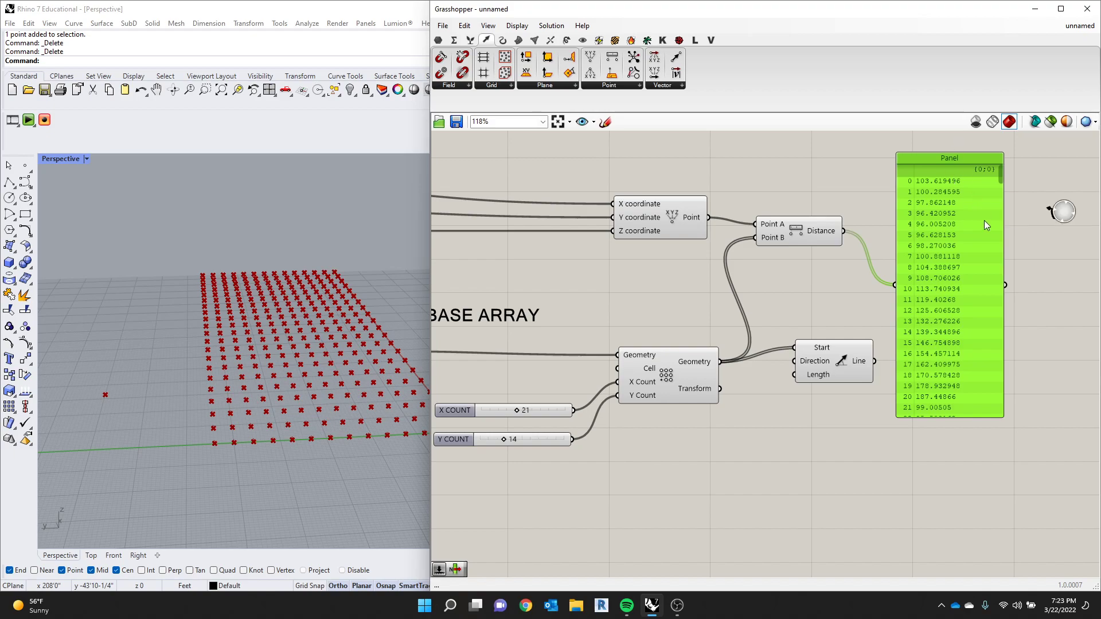
pyautogui.moveTo(983, 218); pyautogui.dragTo(969, 212)
pyautogui.press('Delete')
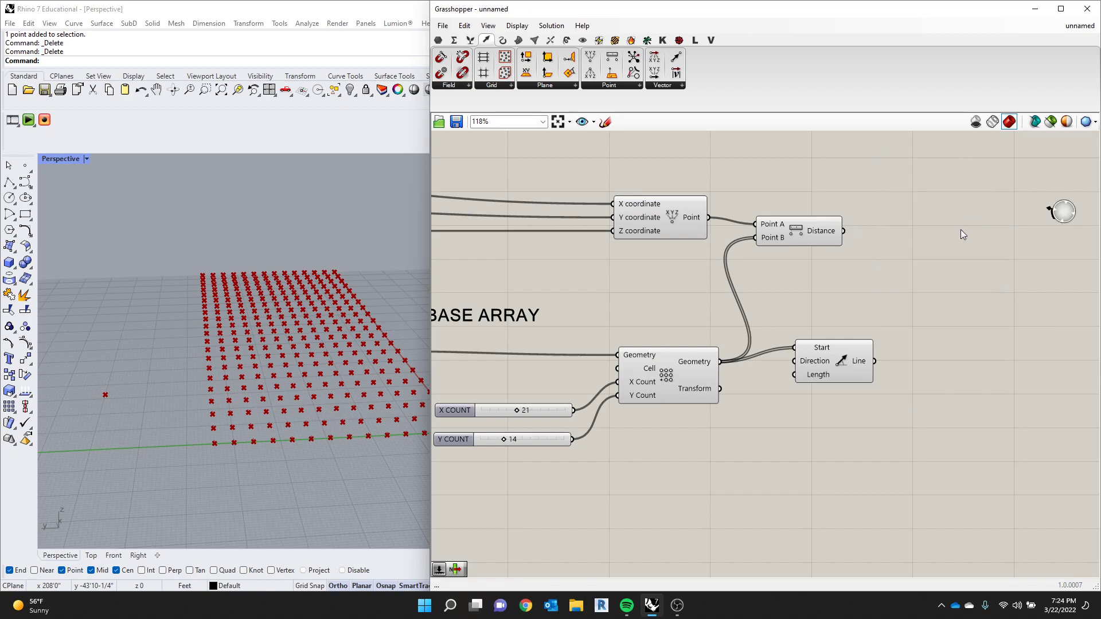
# - Move Line SDL farther from the array component, connect Distance's output to its Length input and inspect the lines
pyautogui.moveTo(824, 355); pyautogui.dragTo(896, 359)
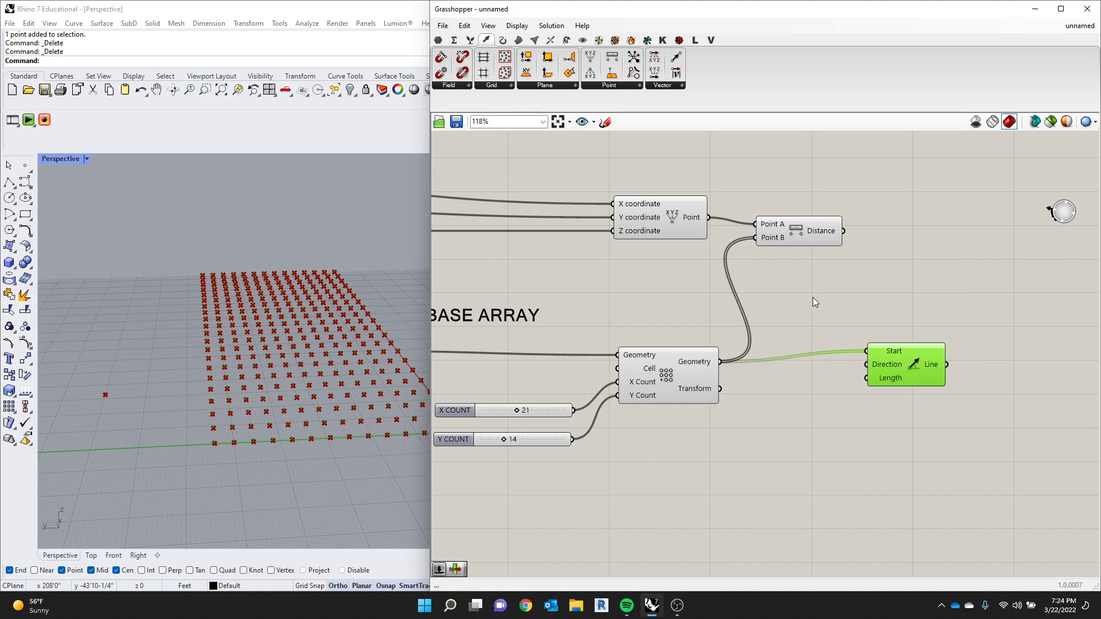
pyautogui.moveTo(843, 231); pyautogui.dragTo(880, 377)
pyautogui.moveTo(239, 327); pyautogui.dragTo(239, 342, button='right')
pyautogui.scroll(5, 235, 328)
pyautogui.scroll(3, 321, 229)
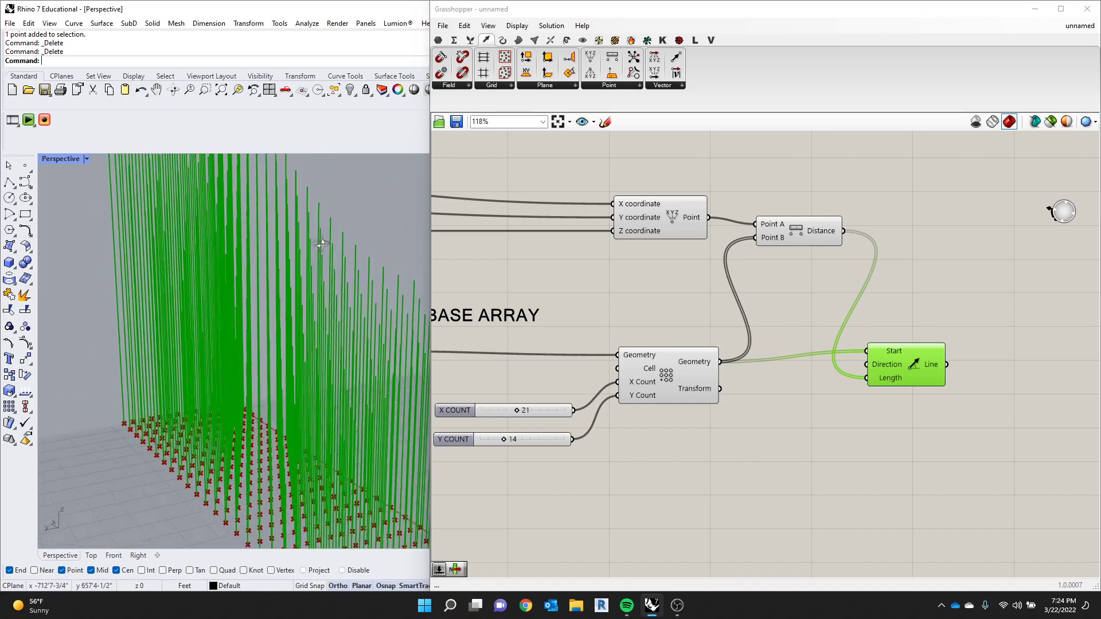
pyautogui.scroll(-3, 782, 443)
pyautogui.scroll(3, 651, 433)
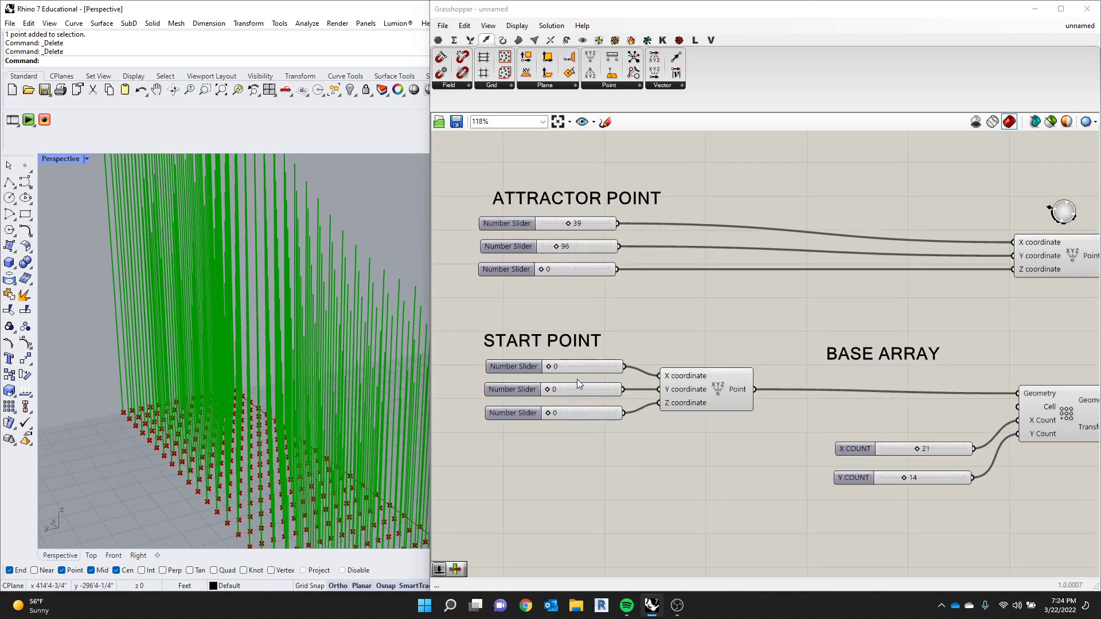
# - Reduce the base array by setting the X COUNT slider to 7 and the Y COUNT slider to 11
pyautogui.moveTo(961, 465); pyautogui.dragTo(869, 440, button='right')
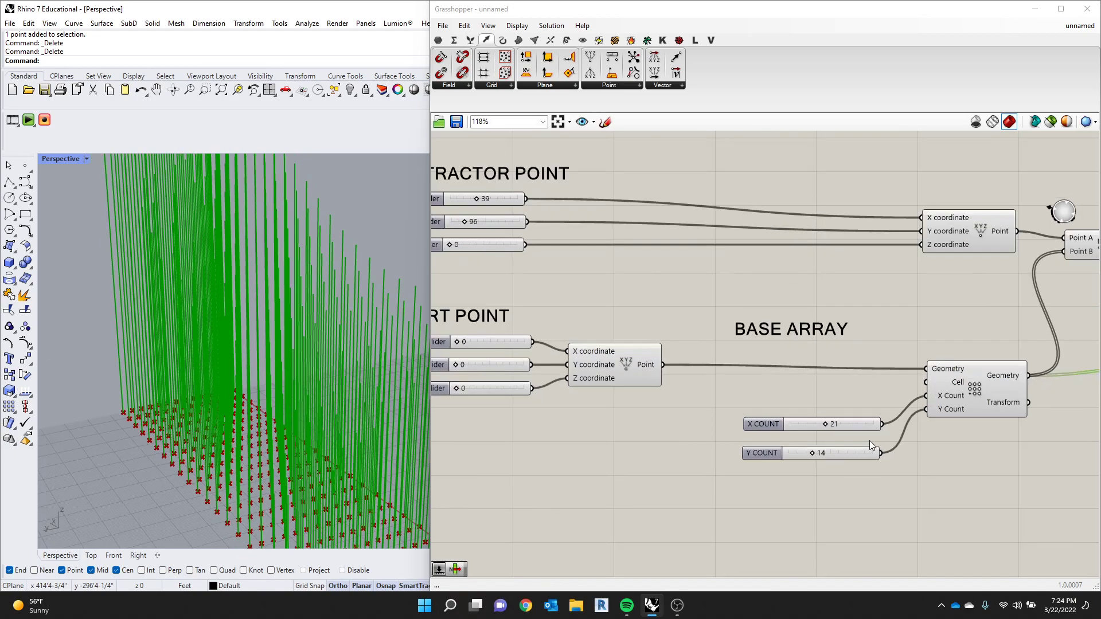
pyautogui.scroll(2, 869, 441)
pyautogui.moveTo(819, 421); pyautogui.dragTo(792, 422)
pyautogui.moveTo(299, 410); pyautogui.dragTo(313, 383, button='right')
pyautogui.scroll(-7, 236, 371)
pyautogui.scroll(4, 313, 382)
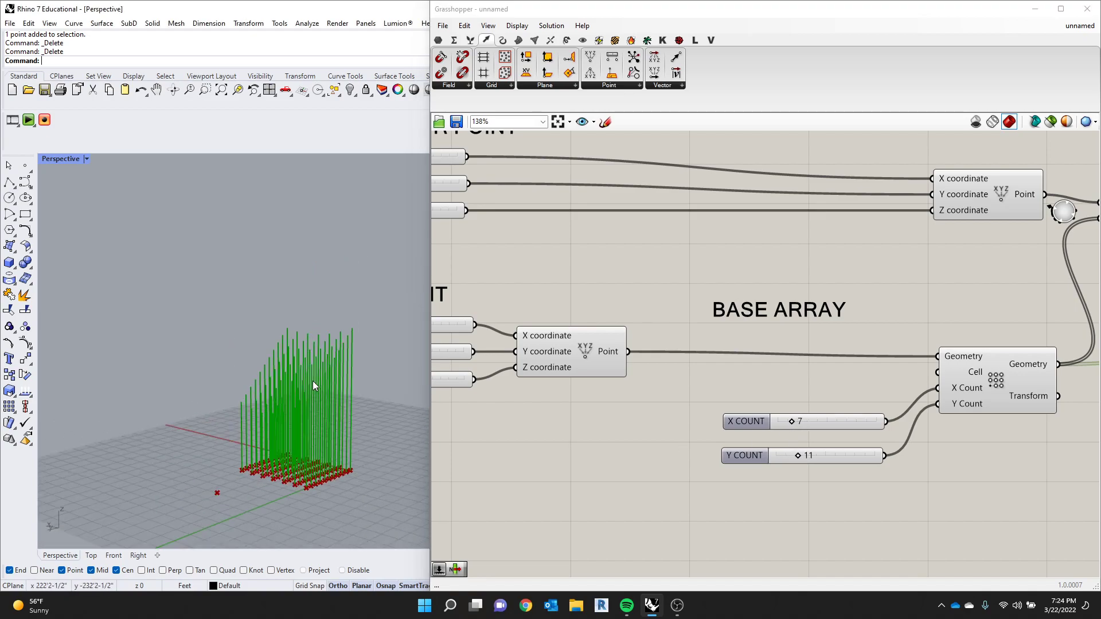
# - Move the attractor point's Construct Point component back beside its three number sliders
pyautogui.scroll(3, 314, 385)
pyautogui.scroll(-3, 129, 304)
pyautogui.scroll(-5, 952, 382)
pyautogui.moveTo(964, 310); pyautogui.dragTo(807, 302)
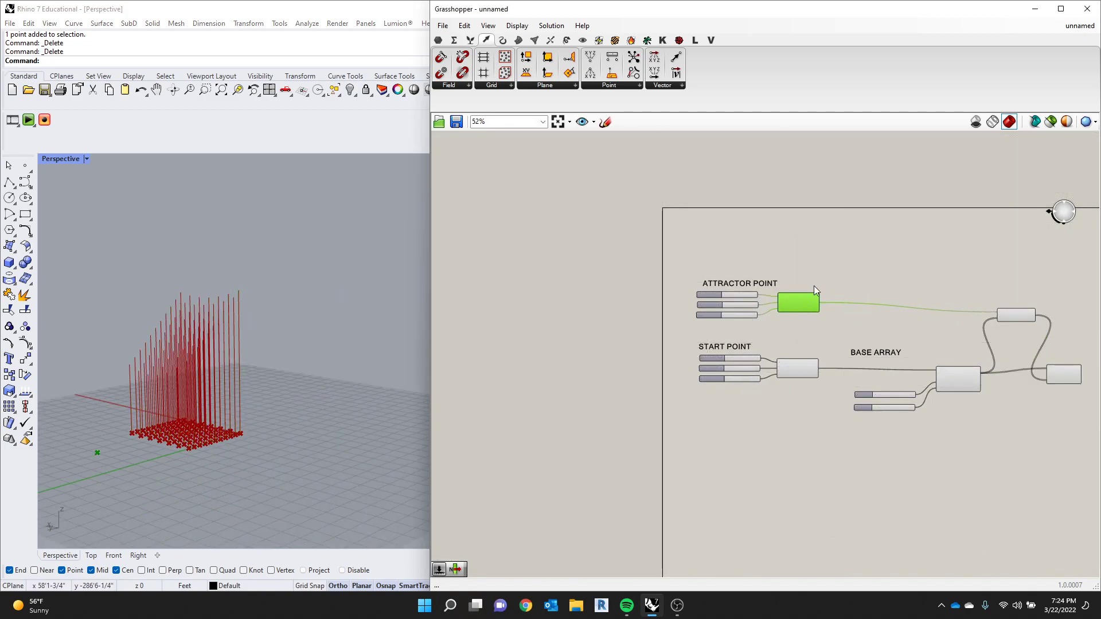
pyautogui.click(789, 285)
# - Set the attractor point's coordinate sliders to X 28, Y 46 and Z 16
pyautogui.scroll(7, 737, 292)
pyautogui.moveTo(166, 356); pyautogui.dragTo(204, 397, button='right')
pyautogui.moveTo(830, 336); pyautogui.dragTo(816, 373)
pyautogui.moveTo(831, 331)
pyautogui.mouseDown()
pyautogui.moveTo(822, 336)
pyautogui.moveTo(838, 301)
pyautogui.moveTo(824, 301)
pyautogui.moveTo(817, 338)
pyautogui.mouseUp()
pyautogui.moveTo(828, 300); pyautogui.dragTo(836, 303)
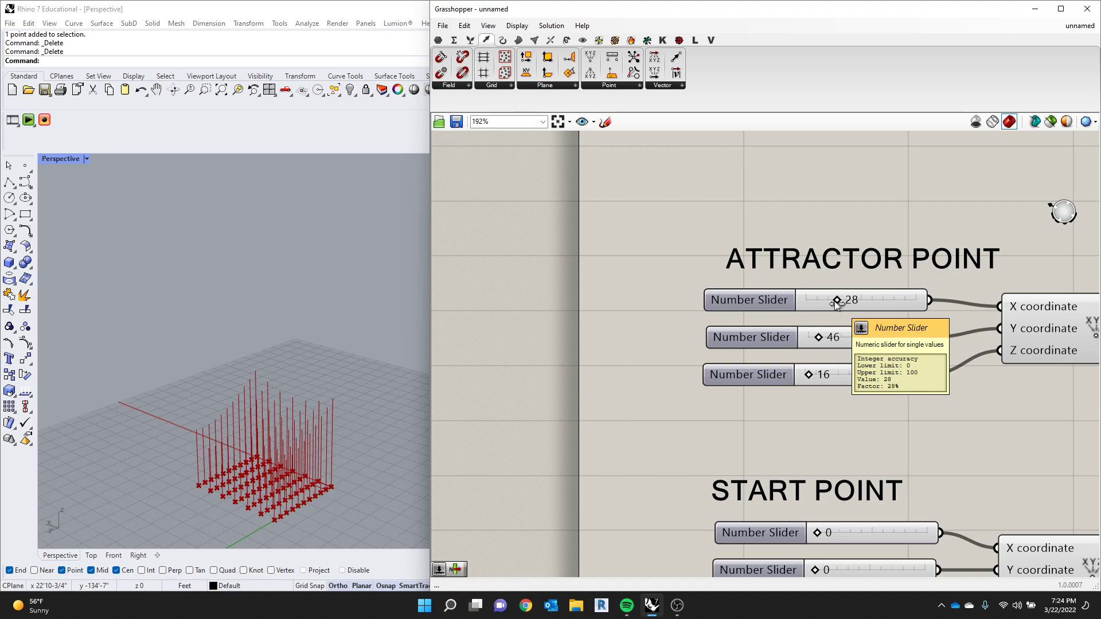
# - Trace the connections from the attractor point and base array through Distance to Line SDL's Start and Length inputs
pyautogui.scroll(-5, 882, 304)
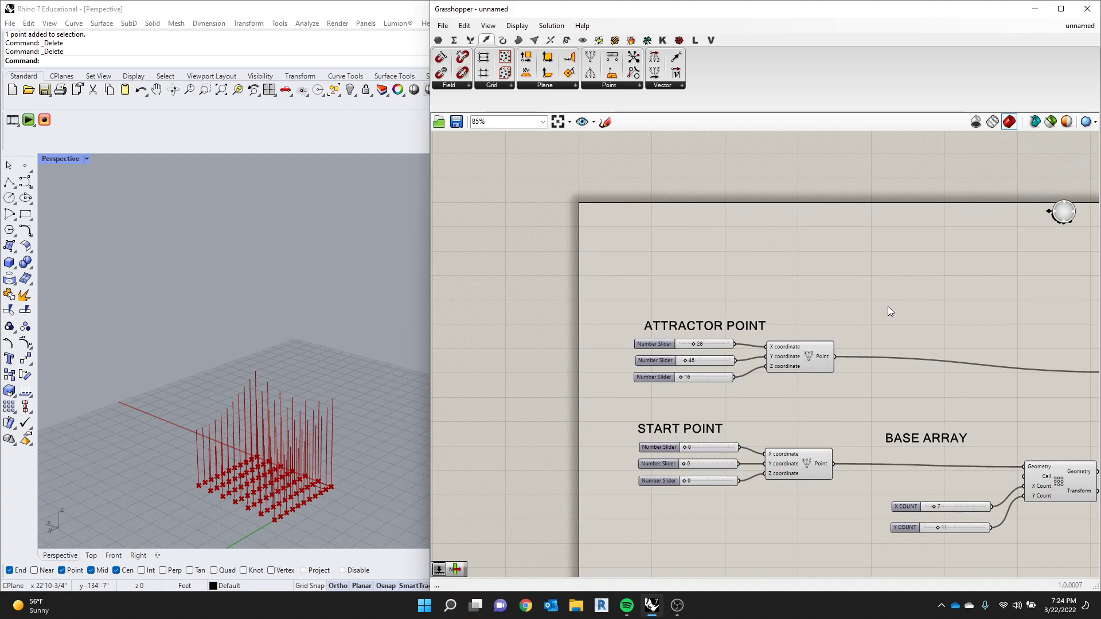
pyautogui.scroll(2, 871, 310)
pyautogui.click(946, 264)
pyautogui.scroll(3, 947, 267)
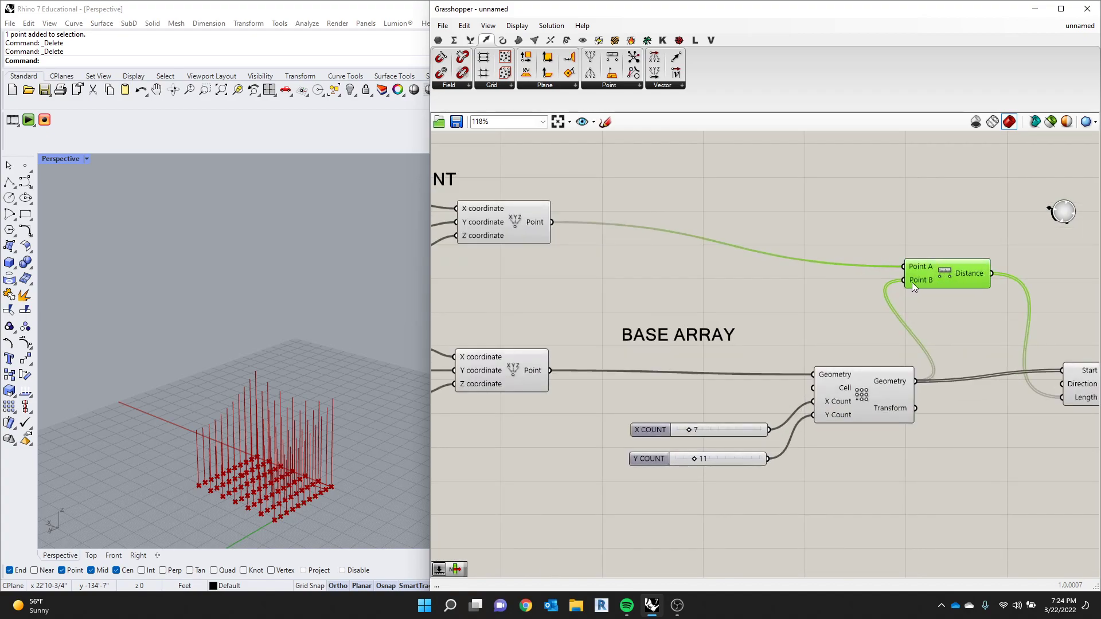
pyautogui.scroll(-5, 821, 310)
pyautogui.scroll(5, 1021, 356)
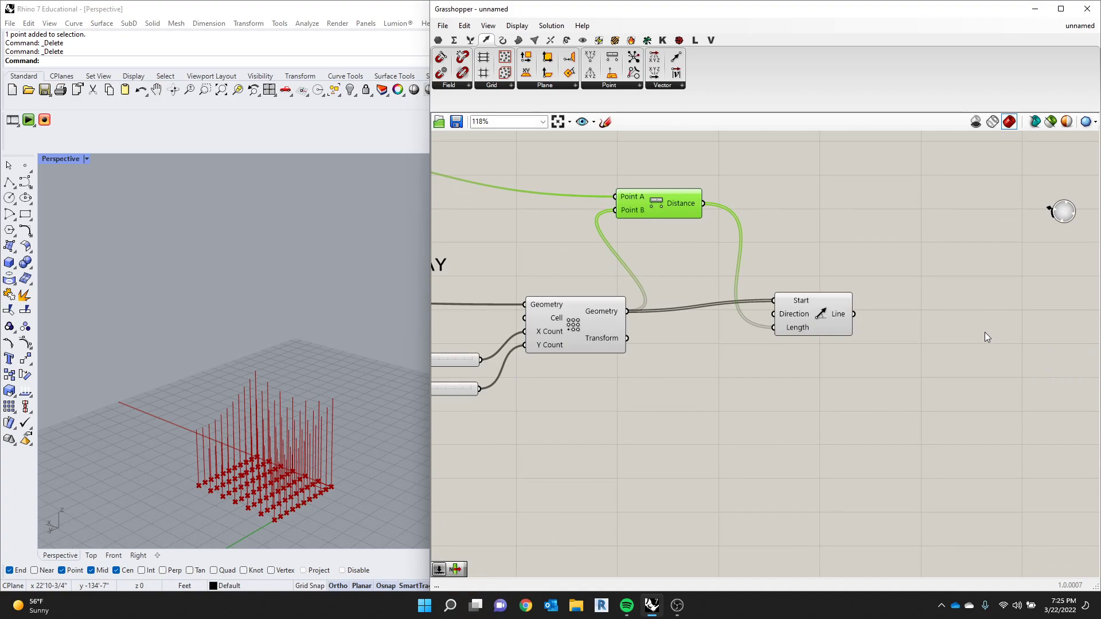
pyautogui.click(578, 323)
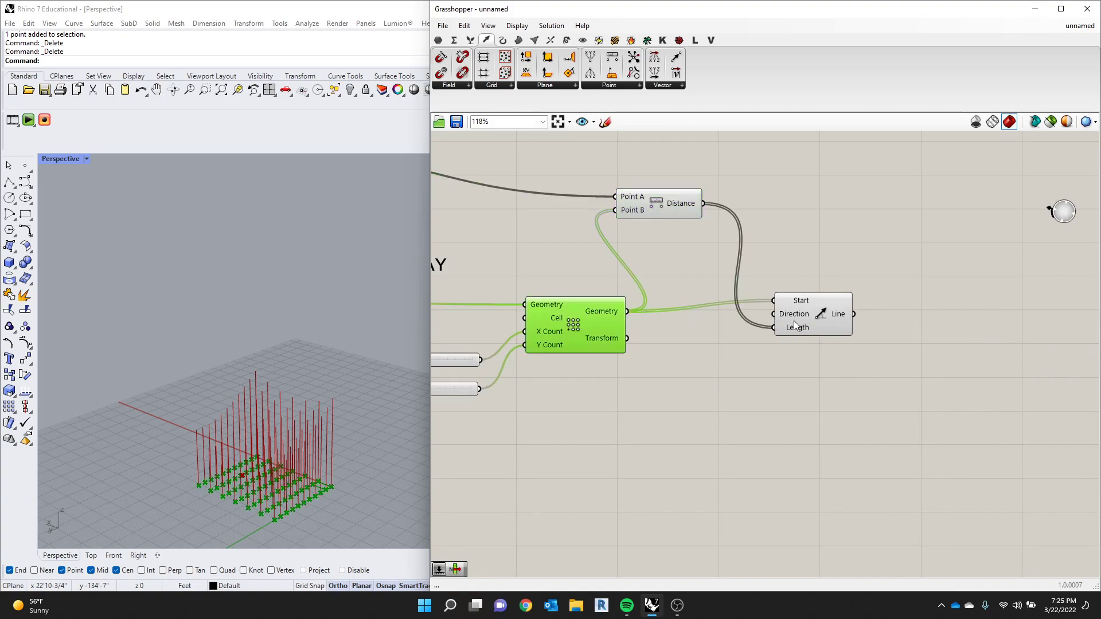
# - Tidy the base array layout by nudging the array component and aligning the X COUNT and Y COUNT sliders with its inputs
pyautogui.moveTo(796, 326)
pyautogui.scroll(-2, 832, 317)
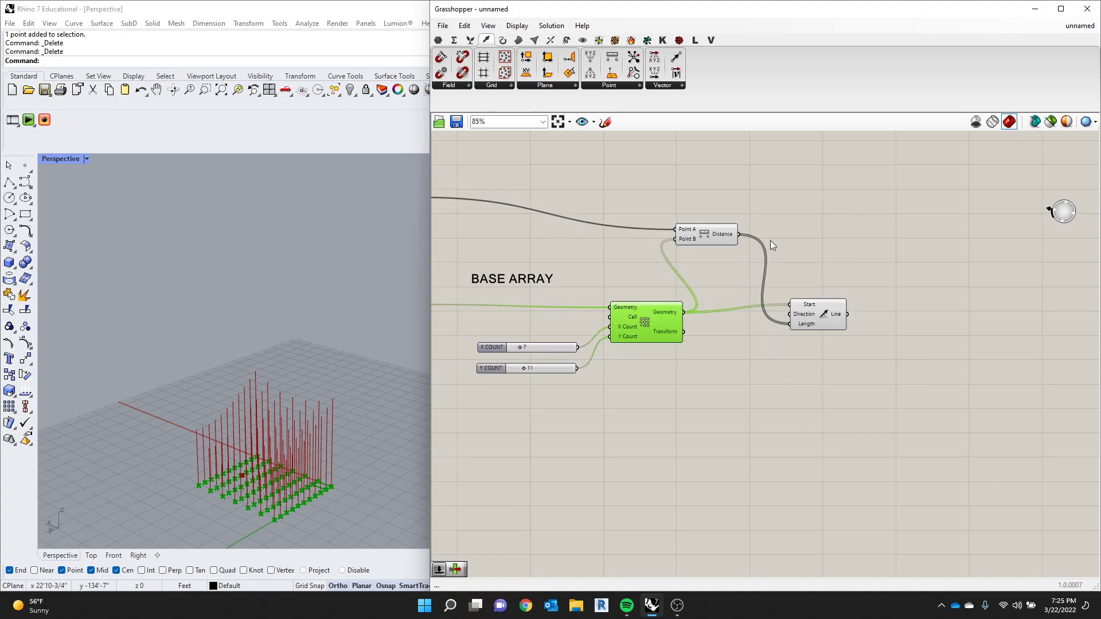
pyautogui.moveTo(647, 315); pyautogui.dragTo(638, 312)
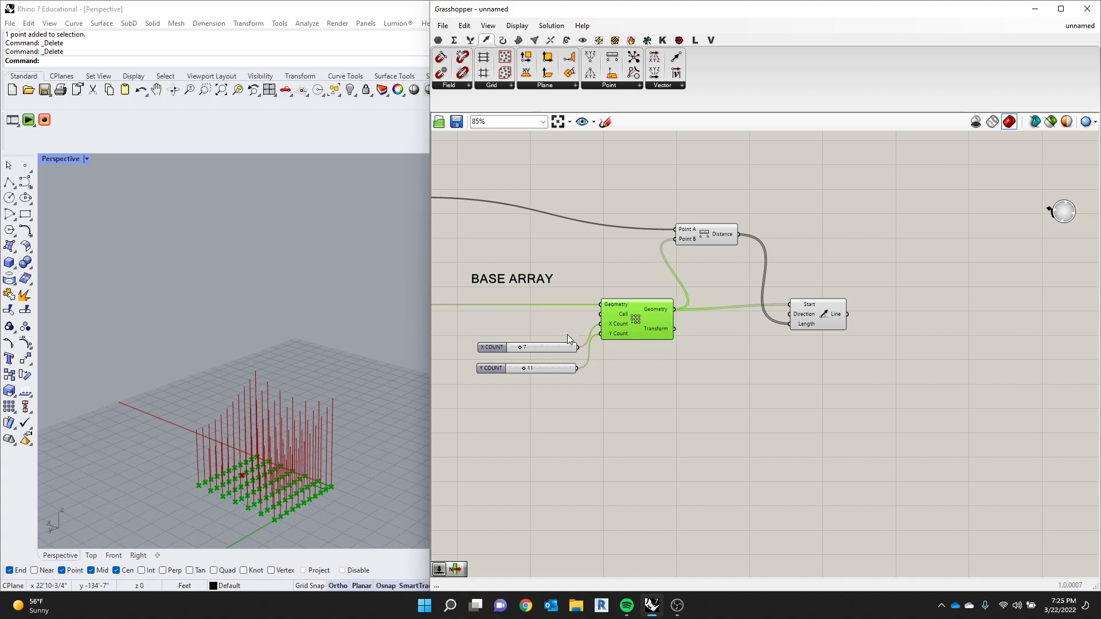
pyautogui.moveTo(569, 334); pyautogui.dragTo(503, 379)
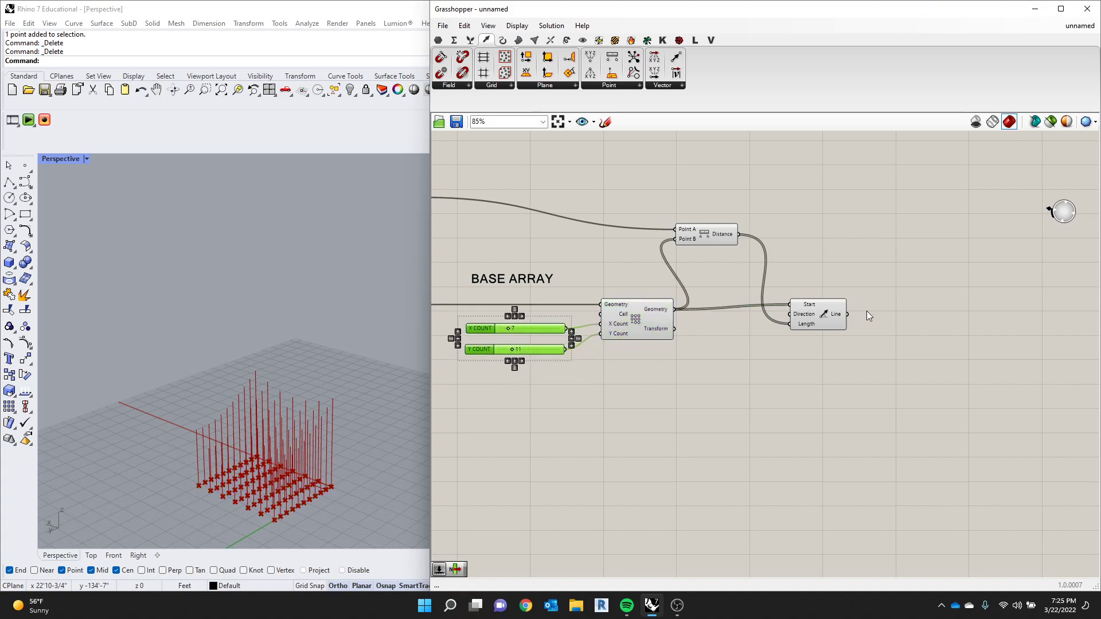
# - Tidy the line section by shifting Line SDL slightly and moving the Distance component down between the base array and Line SDL
pyautogui.scroll(-4, 820, 300)
pyautogui.scroll(4, 714, 289)
pyautogui.click(615, 288)
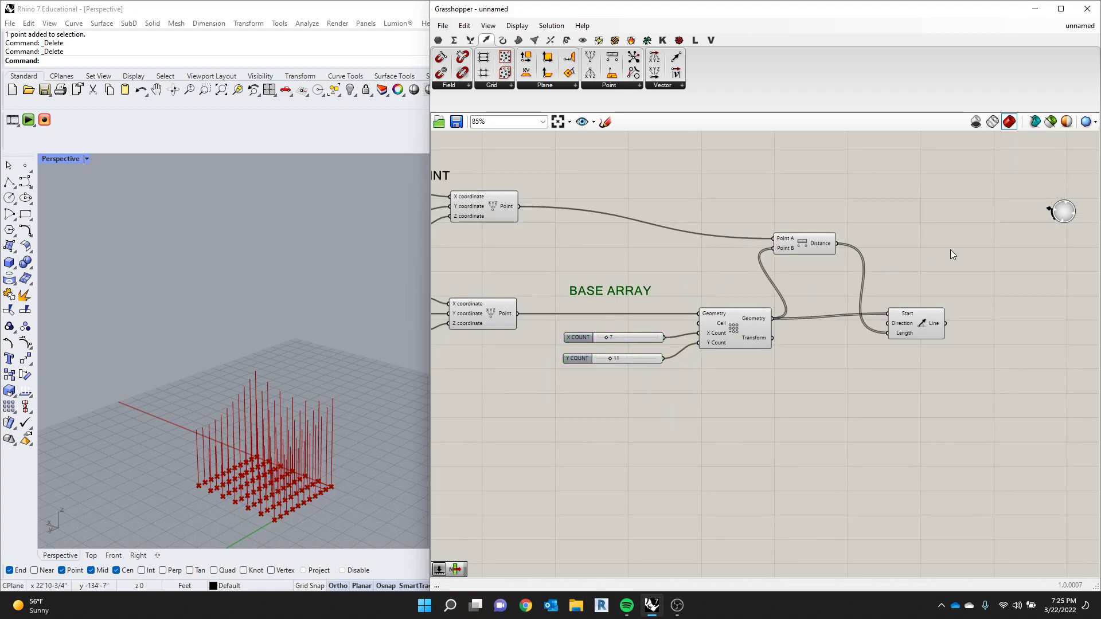
pyautogui.moveTo(912, 318); pyautogui.dragTo(925, 315)
pyautogui.moveTo(824, 254); pyautogui.dragTo(867, 292)
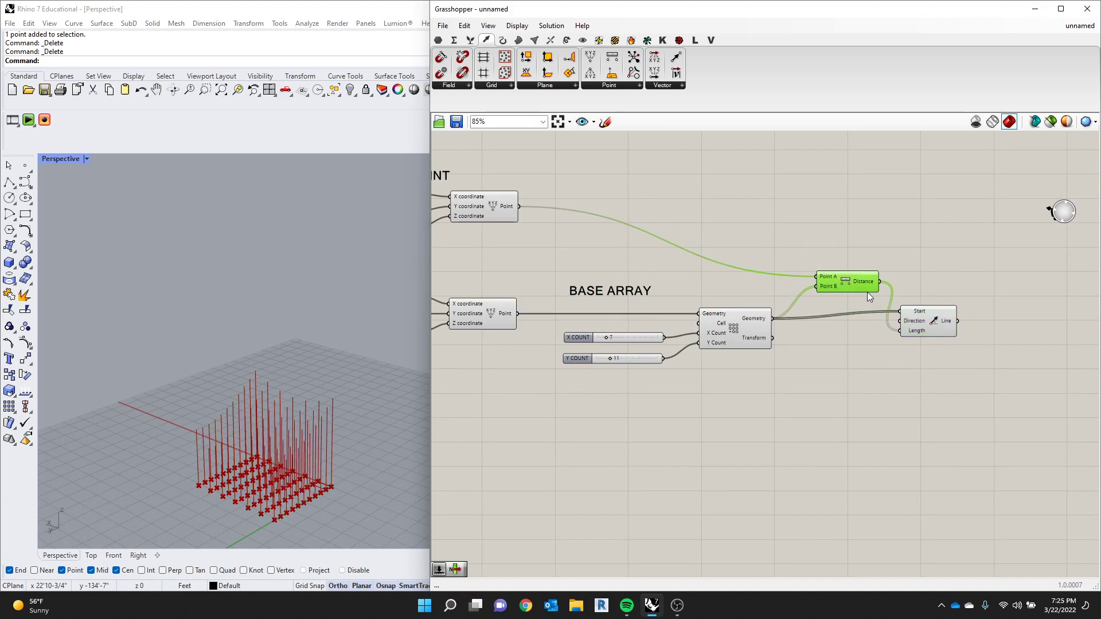
pyautogui.scroll(-3, 890, 298)
pyautogui.scroll(2, 939, 285)
pyautogui.click(939, 285)
# - Duplicate the BASE ARRAY label, place the copy just above the Distance component, and nudge Line SDL slightly upward
pyautogui.click(596, 301)
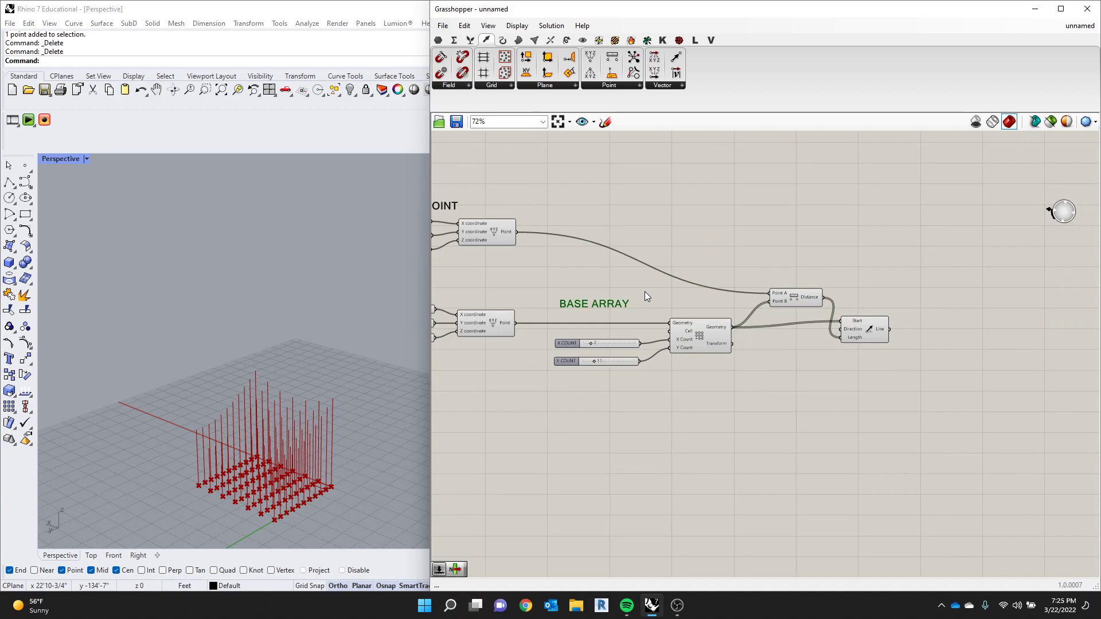
pyautogui.hotkey('ctrl', 'c')
pyautogui.hotkey('ctrl', 'v')
pyautogui.moveTo(630, 308); pyautogui.dragTo(821, 271)
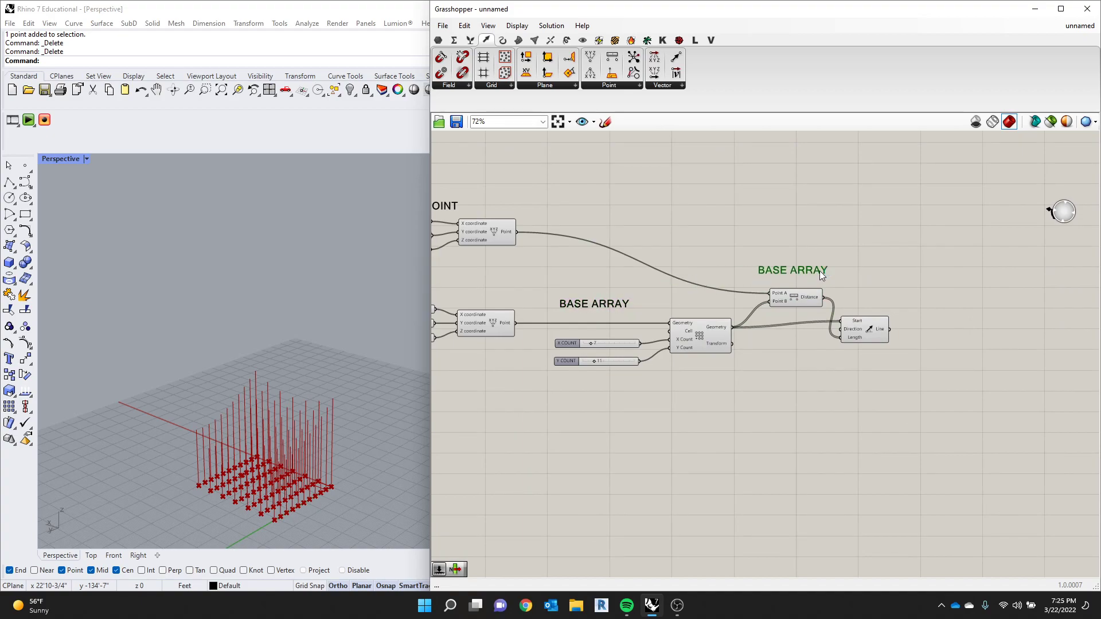
pyautogui.click(860, 318)
pyautogui.click(810, 273)
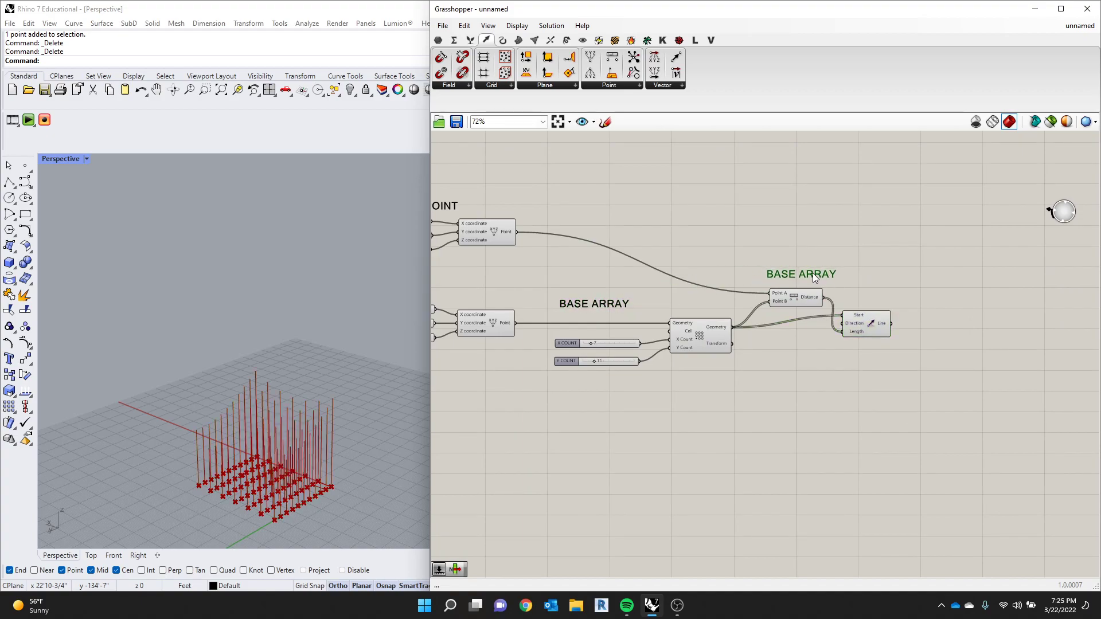
# - Change the text of the duplicated label above the Distance component to LINE HEIGHT
pyautogui.doubleClick(810, 273)
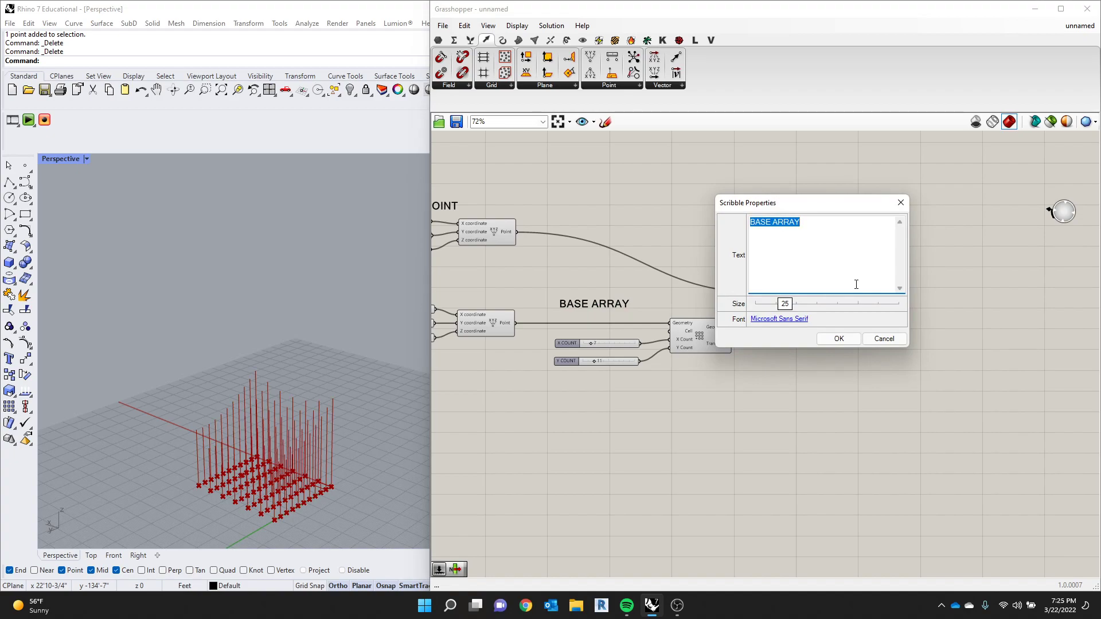
pyautogui.write('LINE HEIGHT')
pyautogui.click(840, 338)
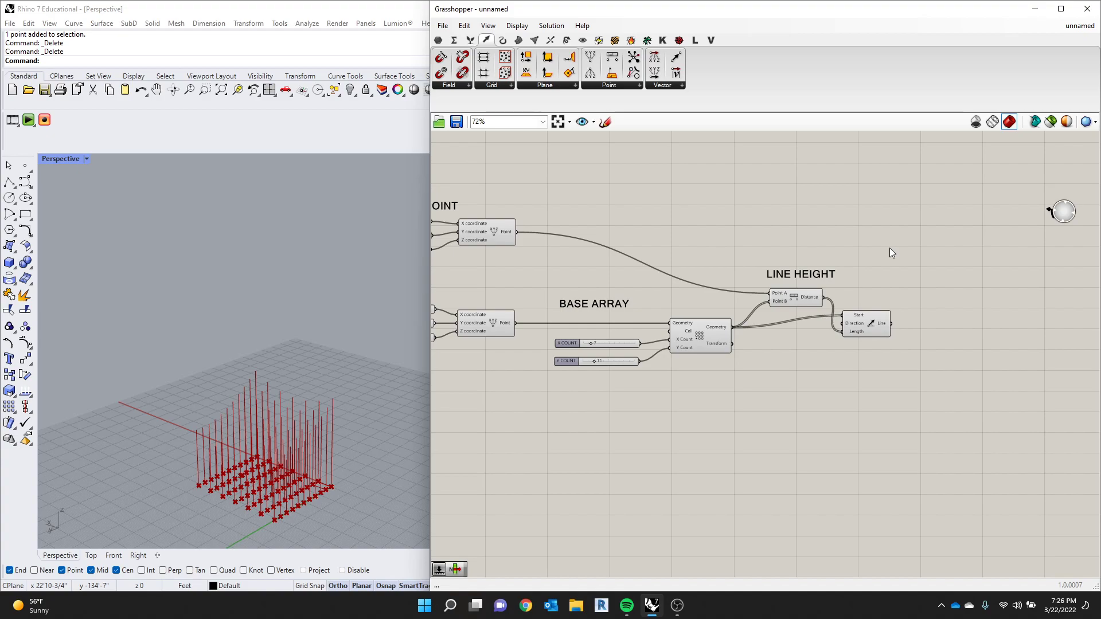
# - Inspect the Line SDL output in a temporary panel connected to Line, and delete the panel
pyautogui.doubleClick(838, 266)
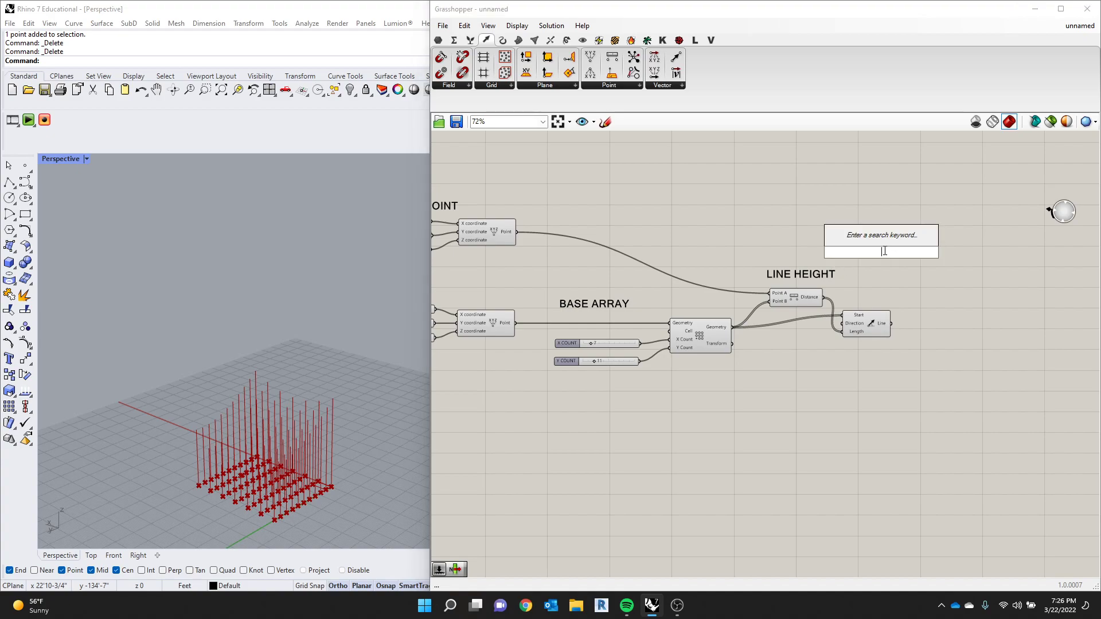
pyautogui.write('PANEL')
pyautogui.press('Return')
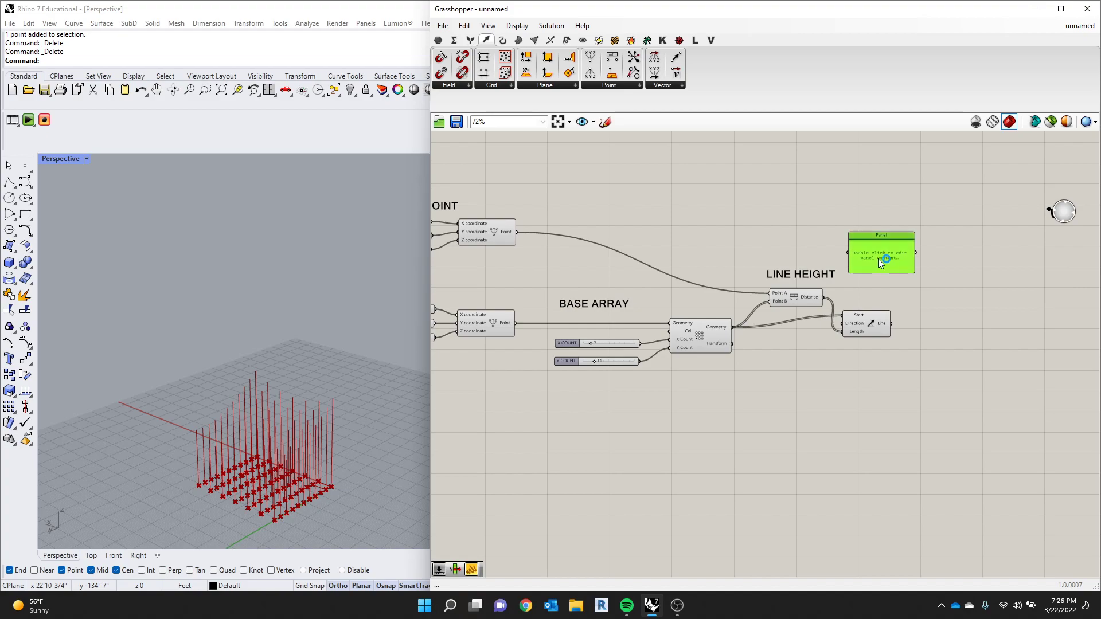
pyautogui.moveTo(892, 324); pyautogui.dragTo(883, 271)
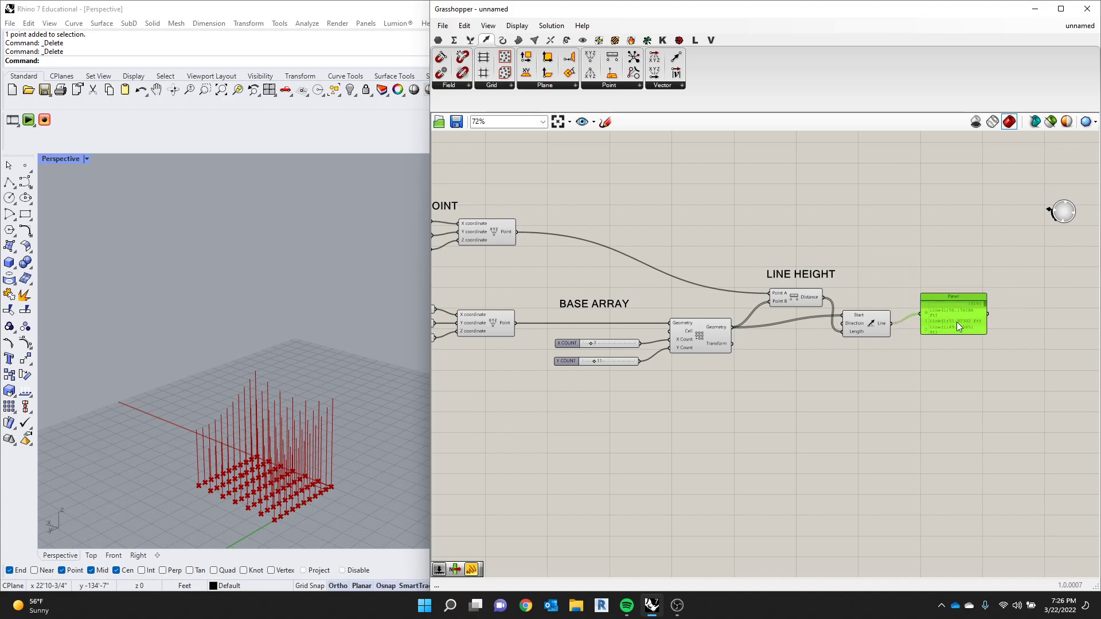
pyautogui.scroll(3, 964, 320)
pyautogui.scroll(2, 997, 332)
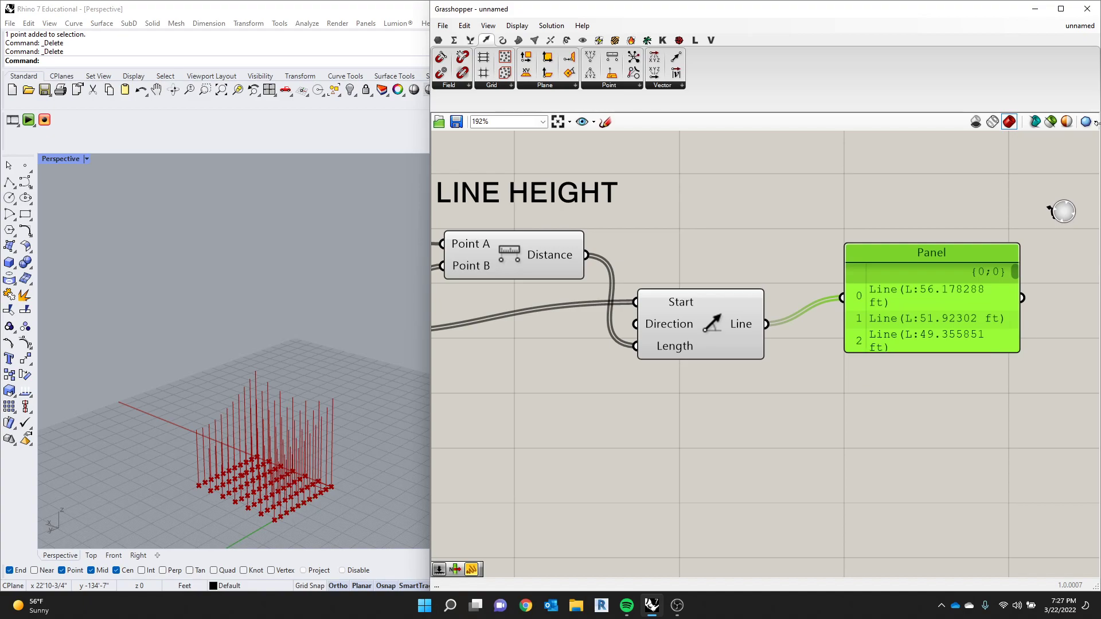
pyautogui.moveTo(976, 291); pyautogui.dragTo(968, 293)
pyautogui.press('Delete')
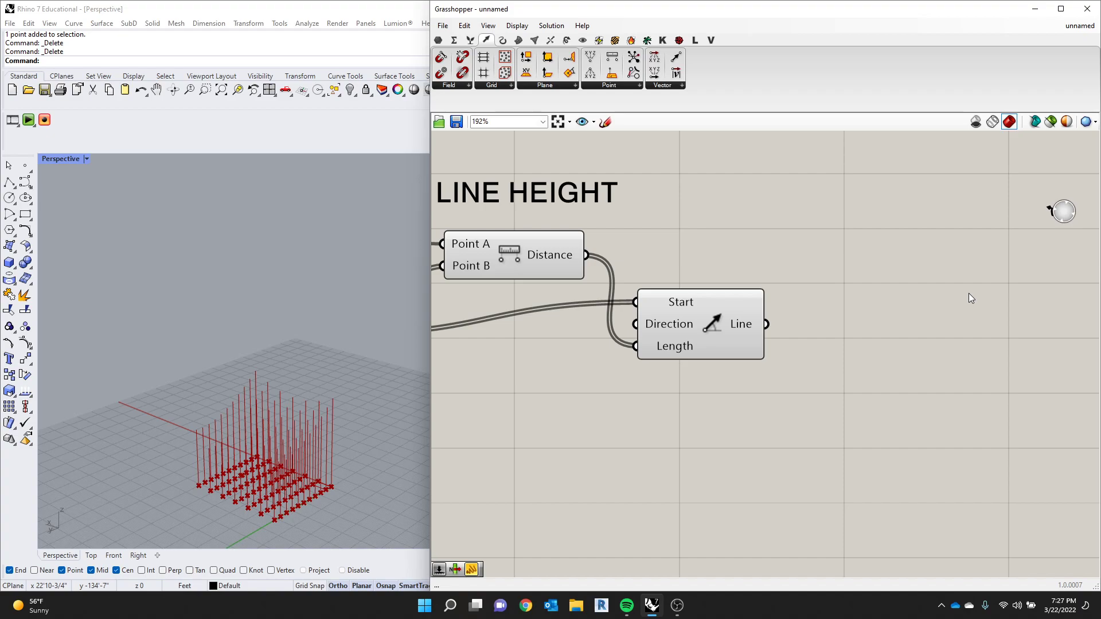
pyautogui.doubleClick(910, 251)
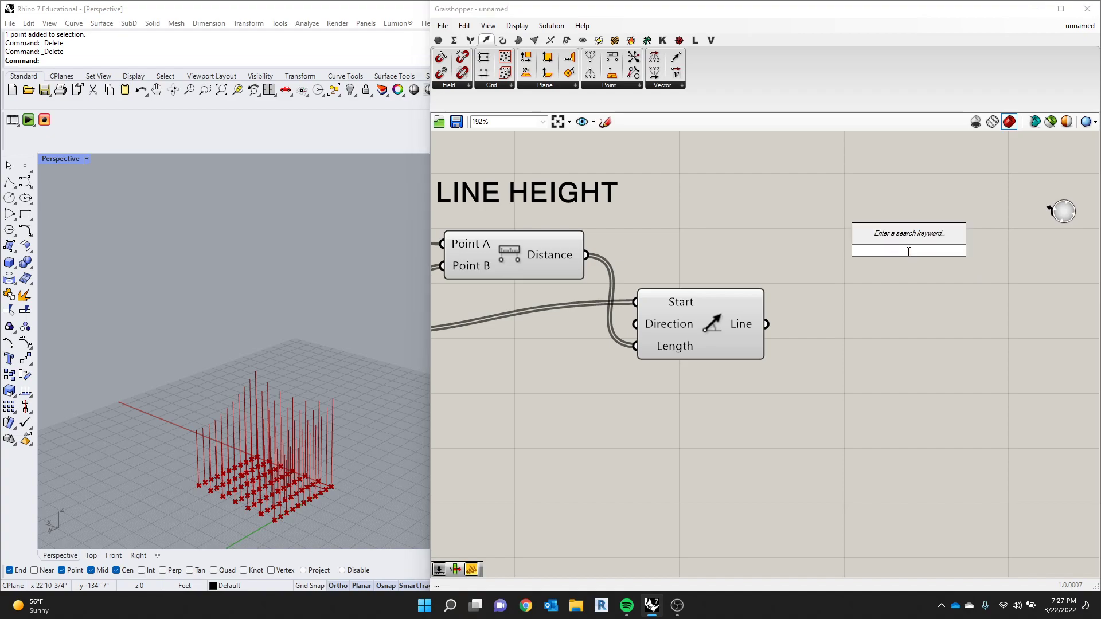
pyautogui.write('END')
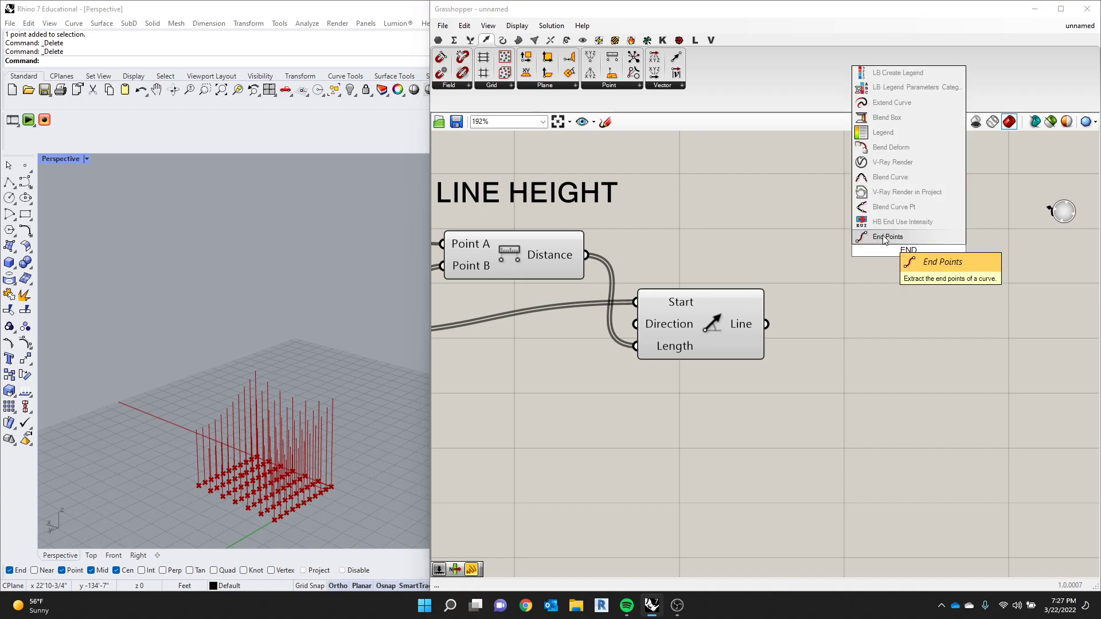
pyautogui.click(636, 85)
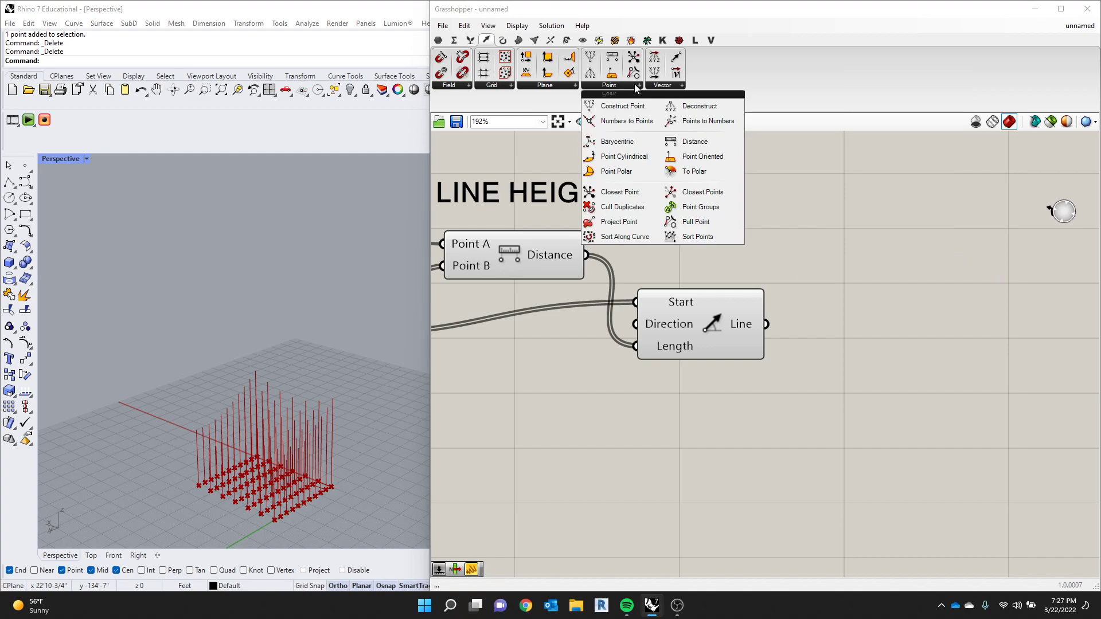
pyautogui.click(550, 85)
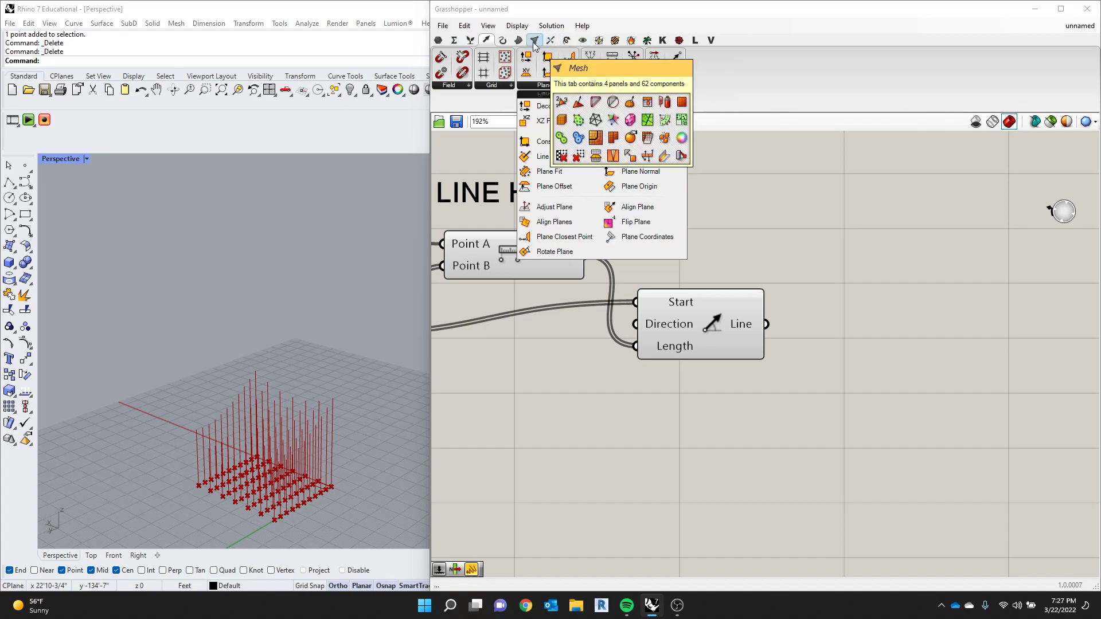
# - Add an End Points component beside Line SDL and connect the Line output to its Curve input
pyautogui.click(506, 41)
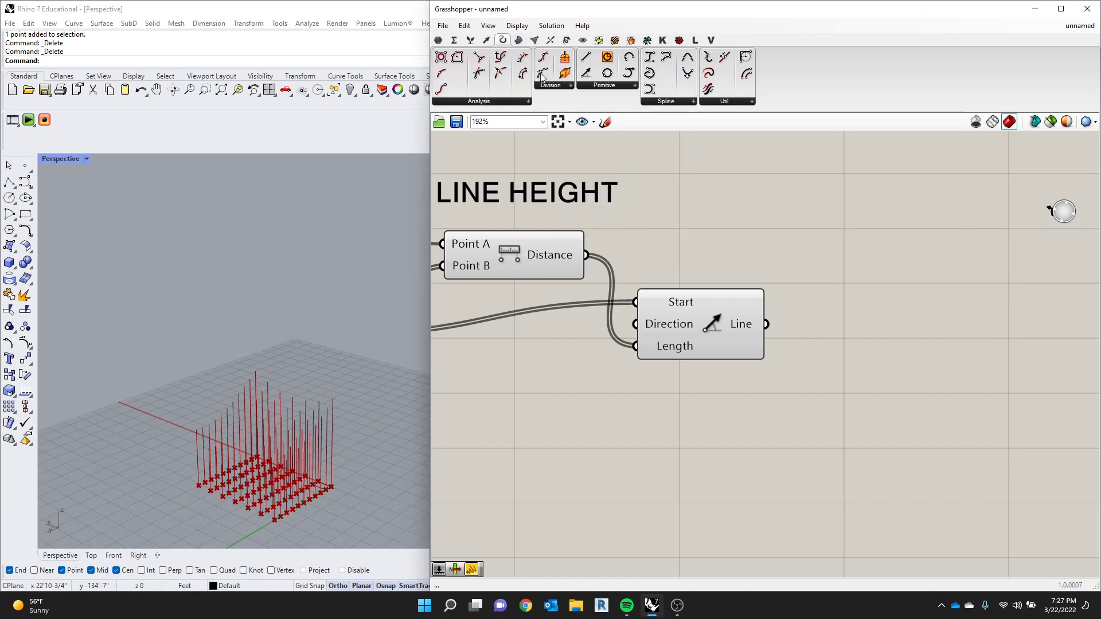
pyautogui.click(522, 105)
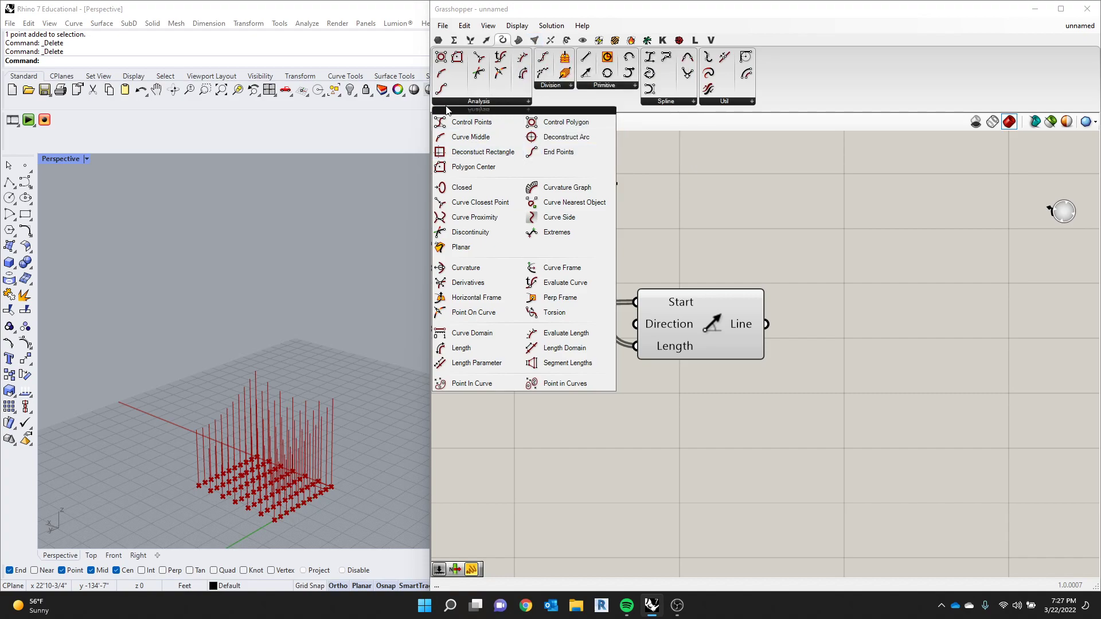
pyautogui.click(571, 152)
pyautogui.click(885, 325)
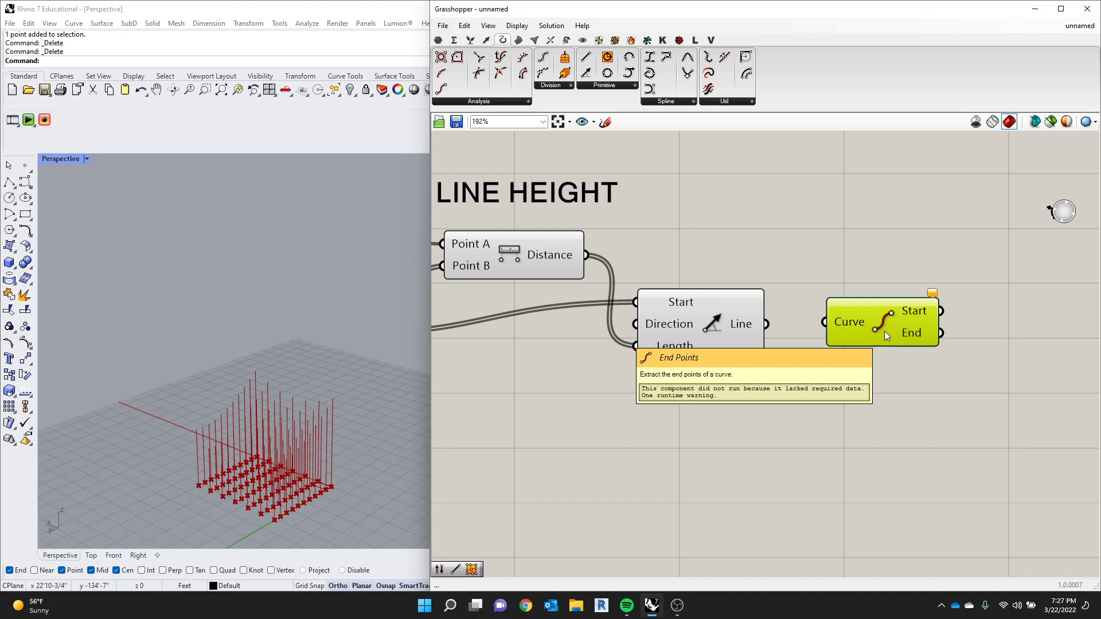
pyautogui.moveTo(765, 324); pyautogui.dragTo(827, 325)
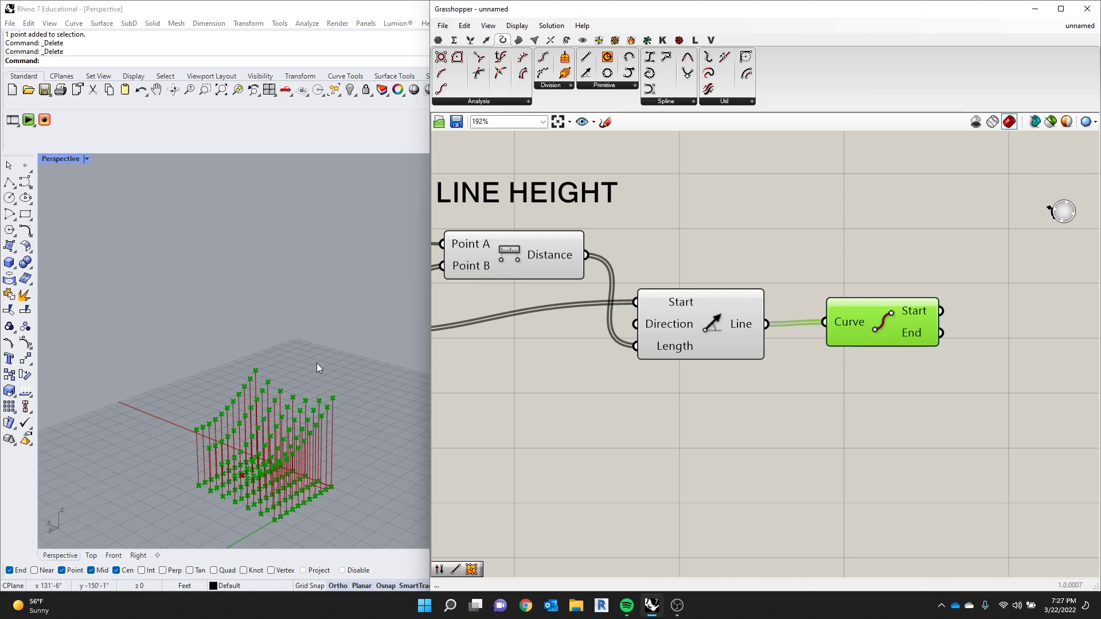
# - Examine the points at the line ends in the Perspective viewport and nudge End Points into line with the Line output
pyautogui.scroll(10, 299, 469)
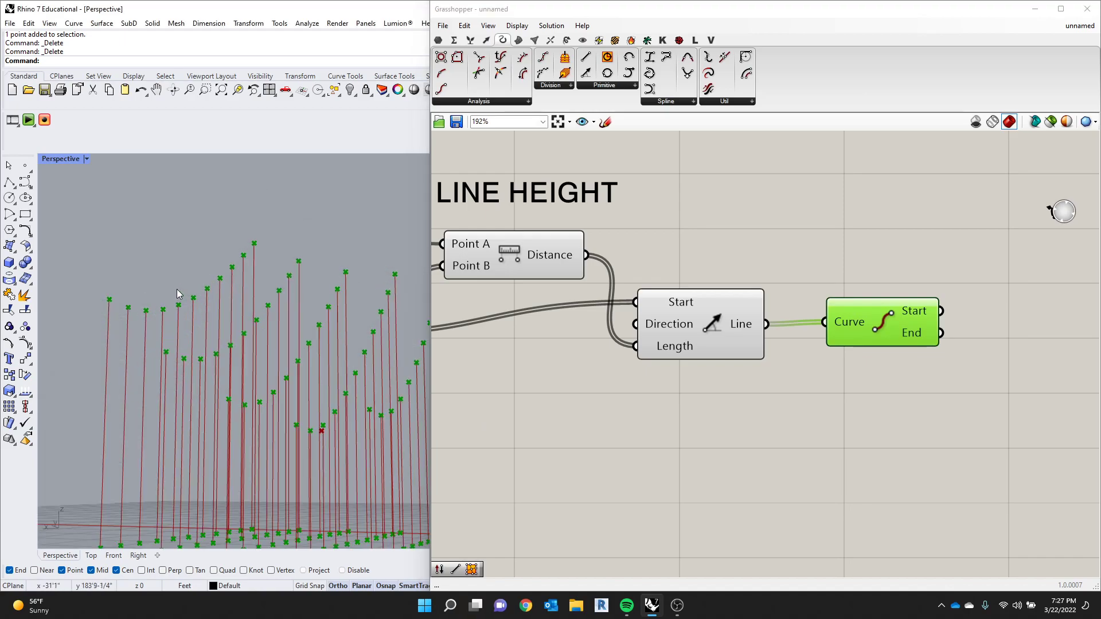
pyautogui.scroll(2, 73, 295)
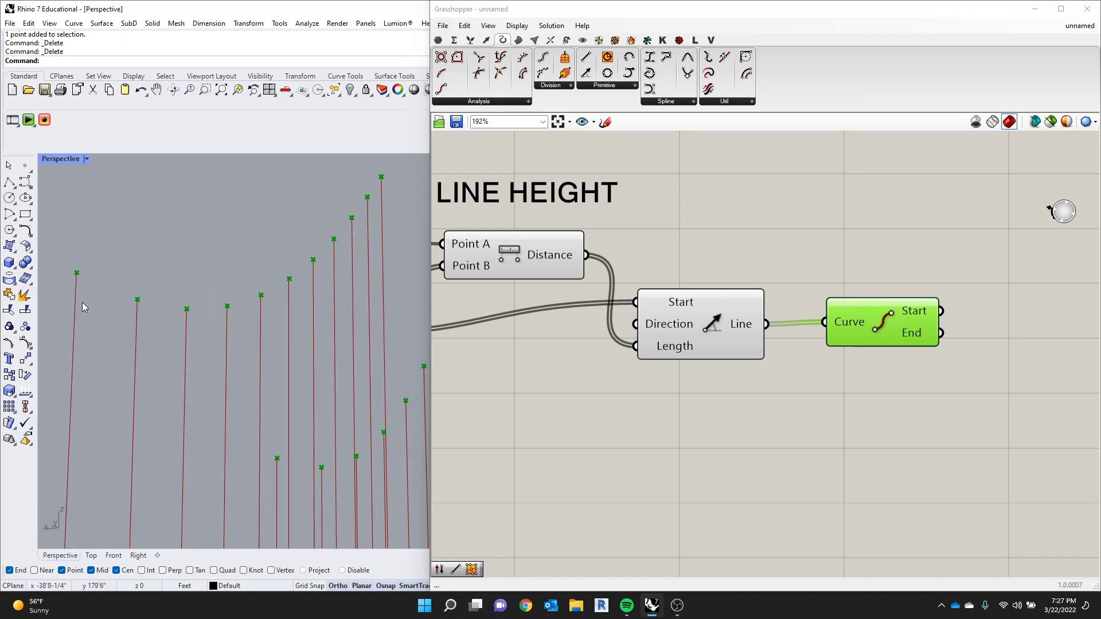
pyautogui.scroll(-4, 247, 367)
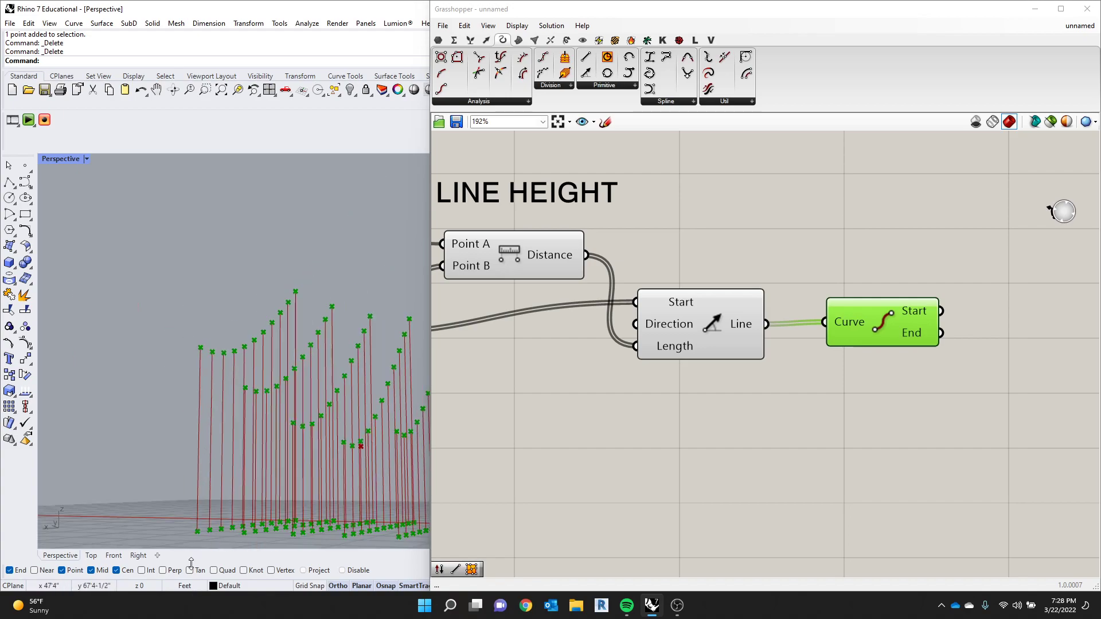
pyautogui.scroll(2, 201, 533)
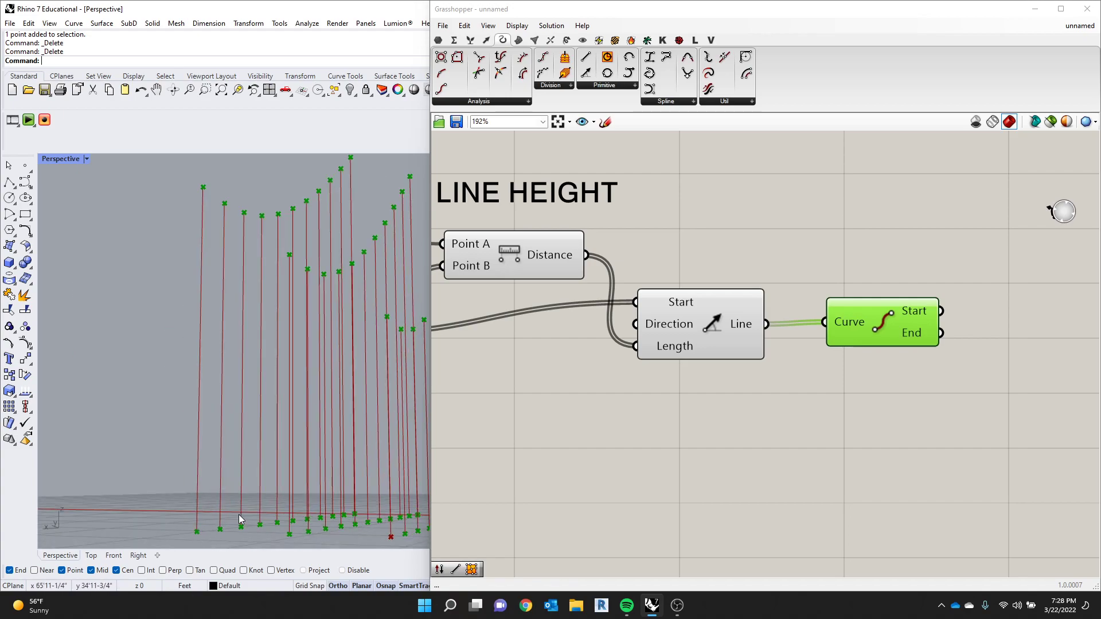
pyautogui.moveTo(913, 321); pyautogui.dragTo(910, 294)
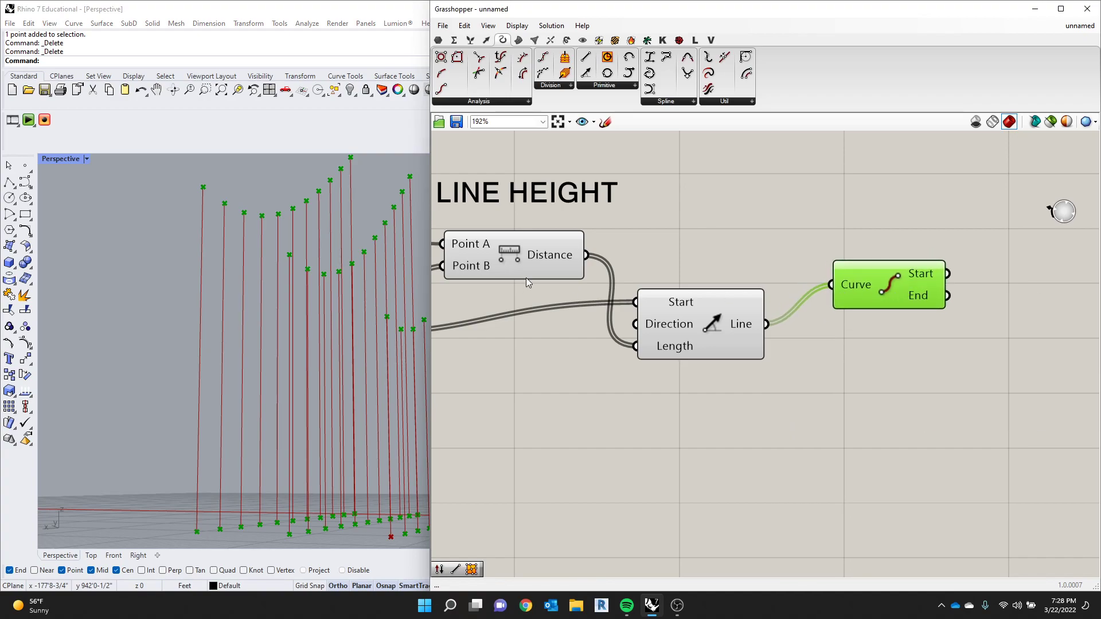
pyautogui.click(816, 182)
pyautogui.scroll(-2, 816, 185)
pyautogui.click(857, 270)
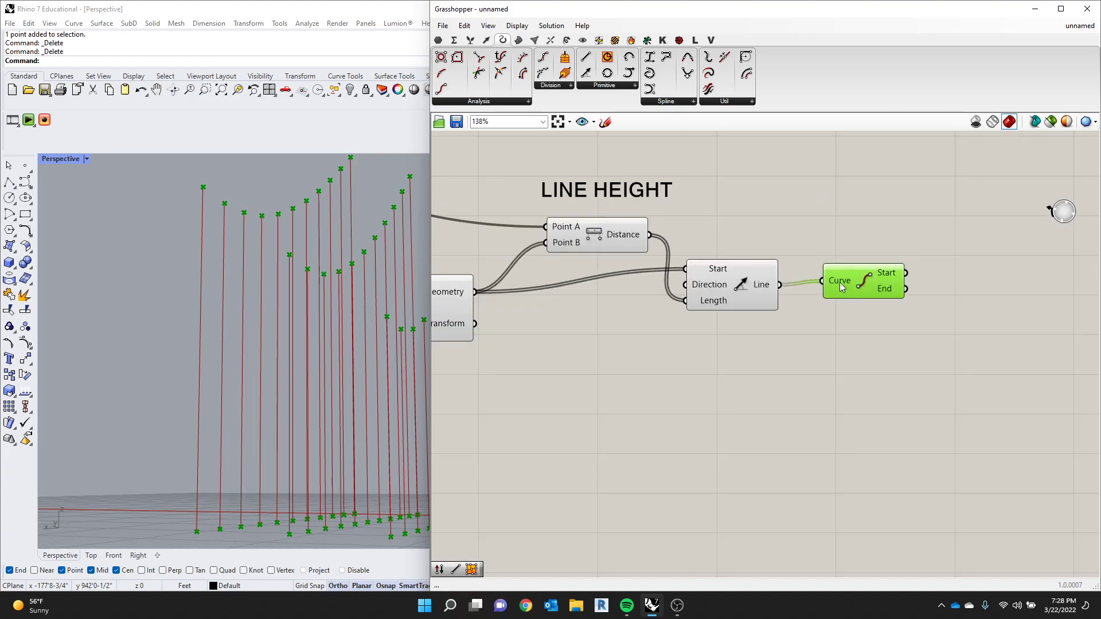
# - Add a Surface From Points component beyond the End Points component on the canvas
pyautogui.scroll(-3, 841, 285)
pyautogui.moveTo(932, 222); pyautogui.dragTo(889, 296, button='right')
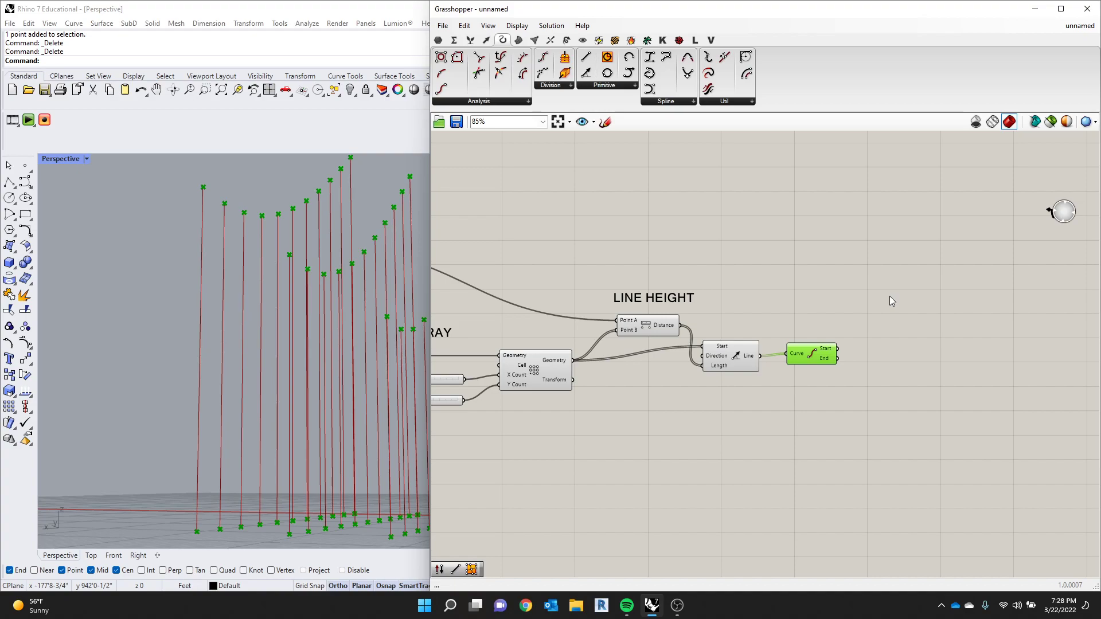
pyautogui.moveTo(219, 304); pyautogui.dragTo(255, 248, button='right')
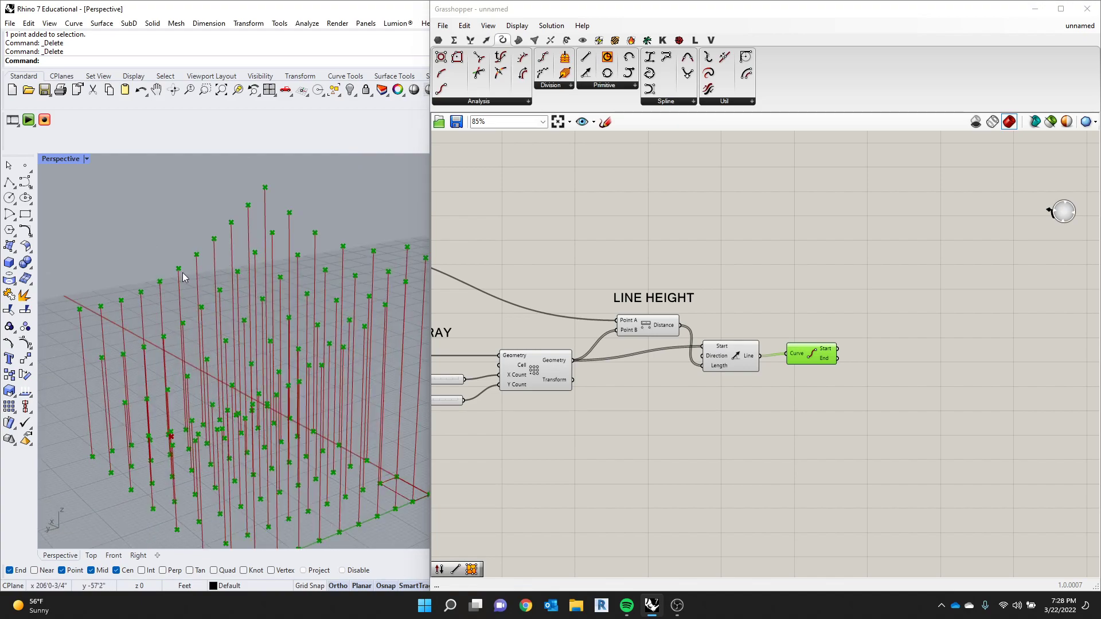
pyautogui.click(804, 240)
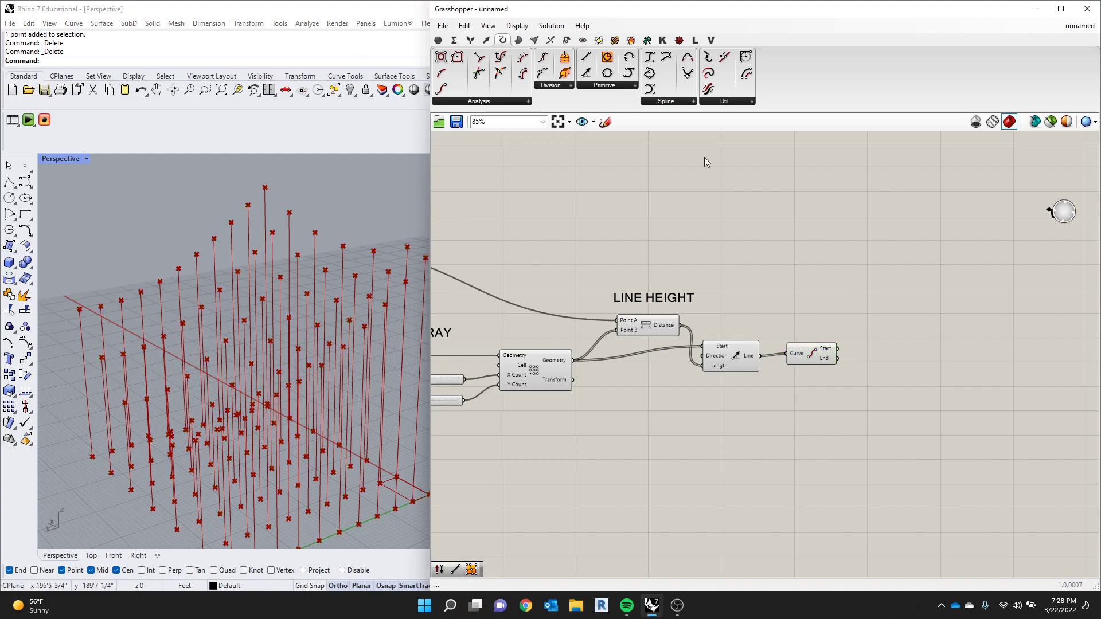
pyautogui.click(519, 40)
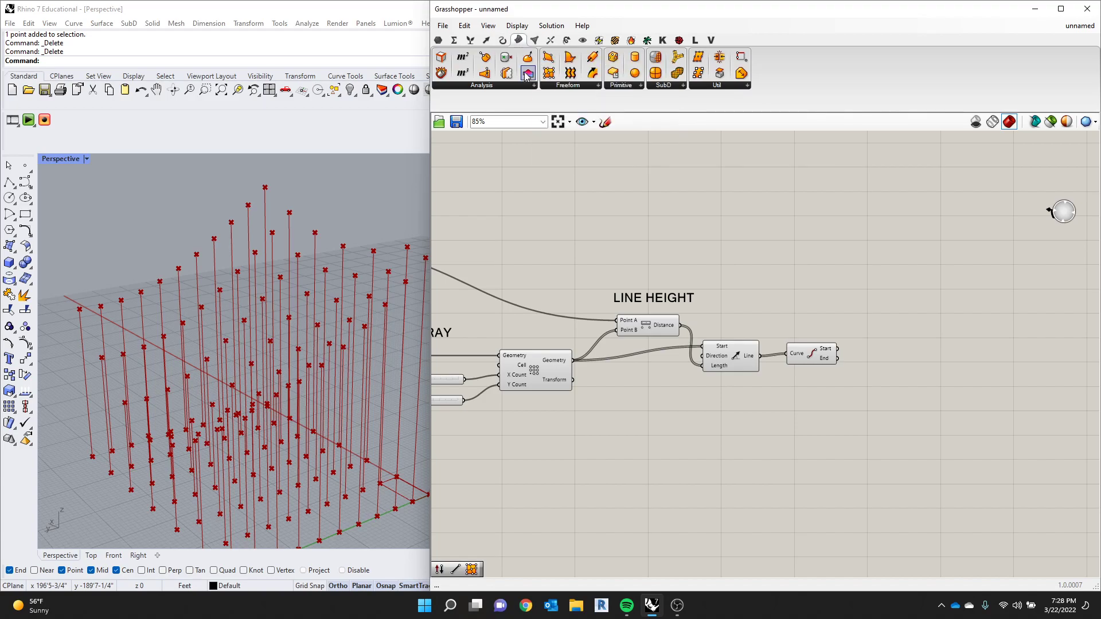
pyautogui.click(559, 88)
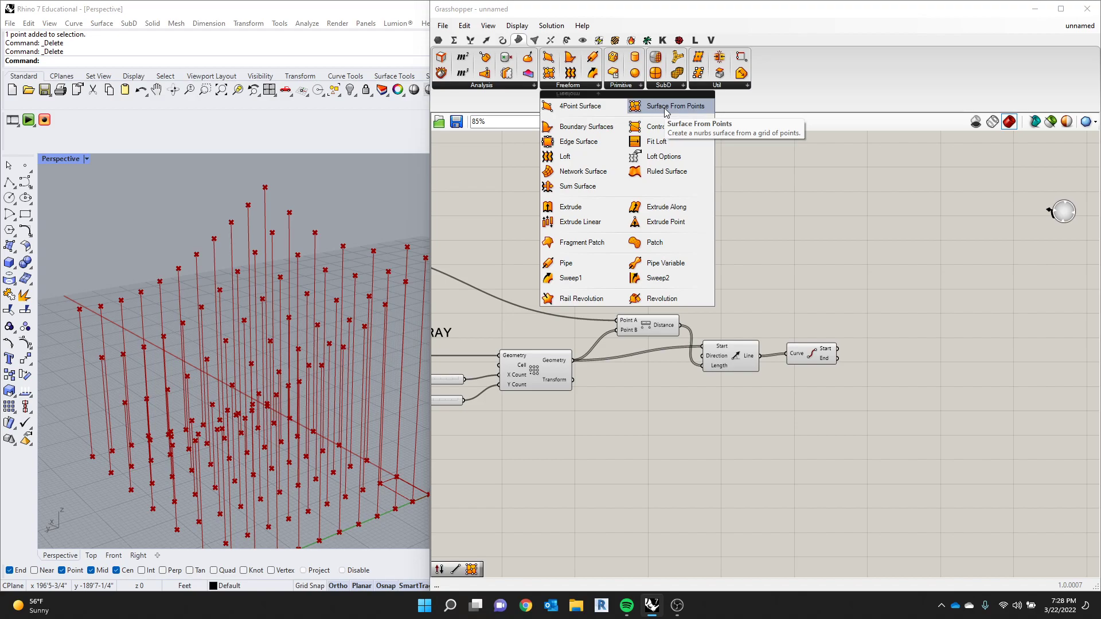
pyautogui.click(665, 111)
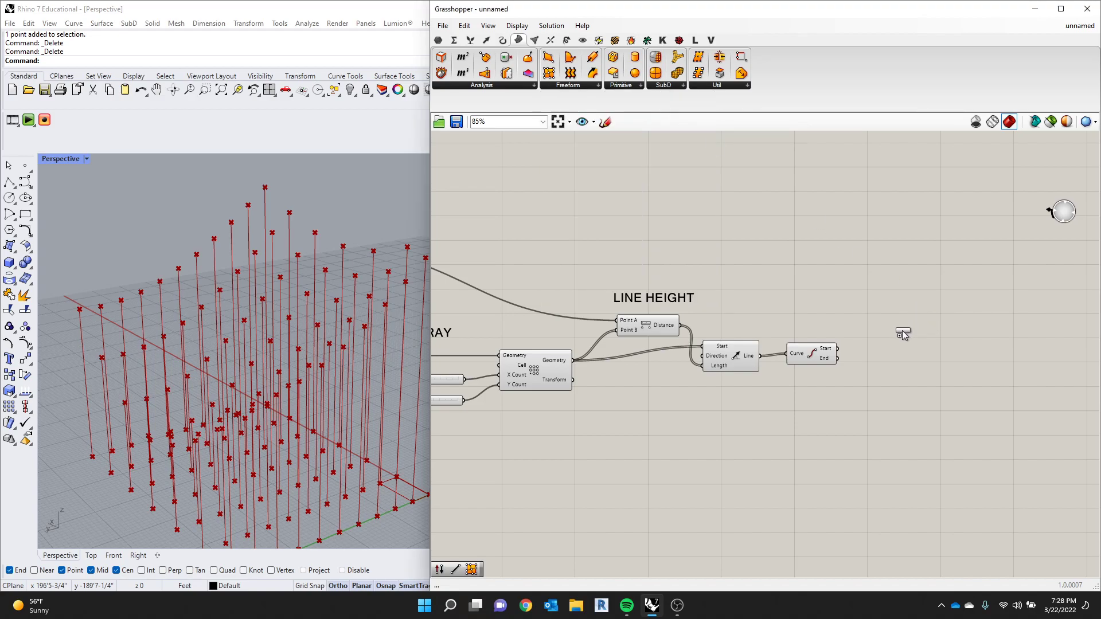
pyautogui.click(905, 332)
pyautogui.scroll(3, 906, 327)
pyautogui.moveTo(911, 328); pyautogui.dragTo(919, 373)
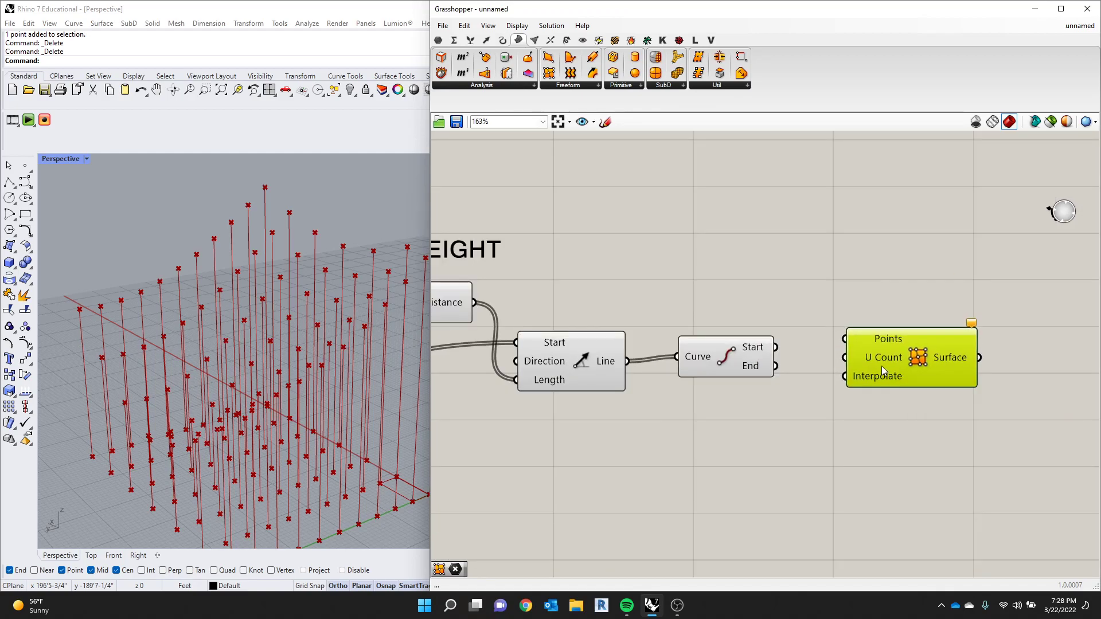
# - Connect the End output of End Points to the Points input of Surface From Points and shift that component slightly down
pyautogui.moveTo(882, 377)
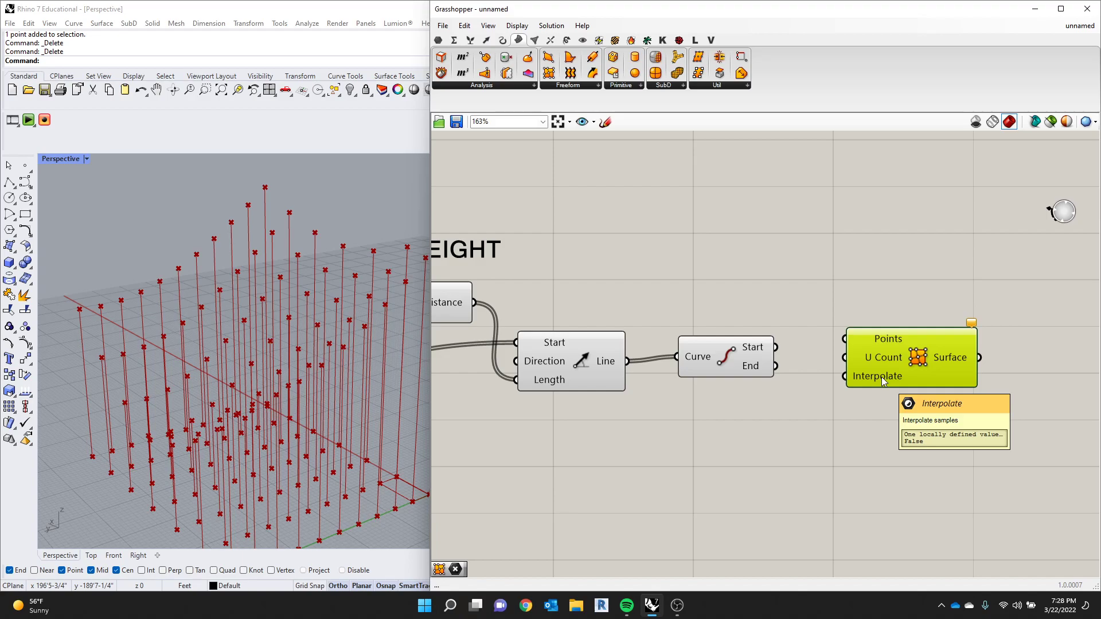
pyautogui.moveTo(882, 376); pyautogui.dragTo(878, 396)
pyautogui.scroll(1, 768, 362)
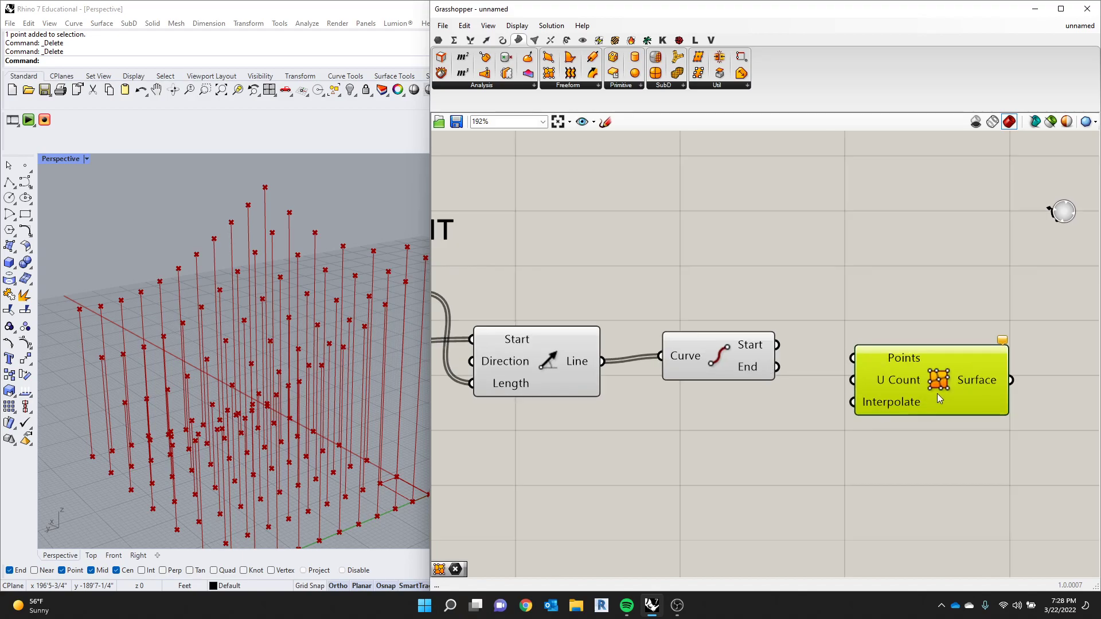
pyautogui.moveTo(938, 380)
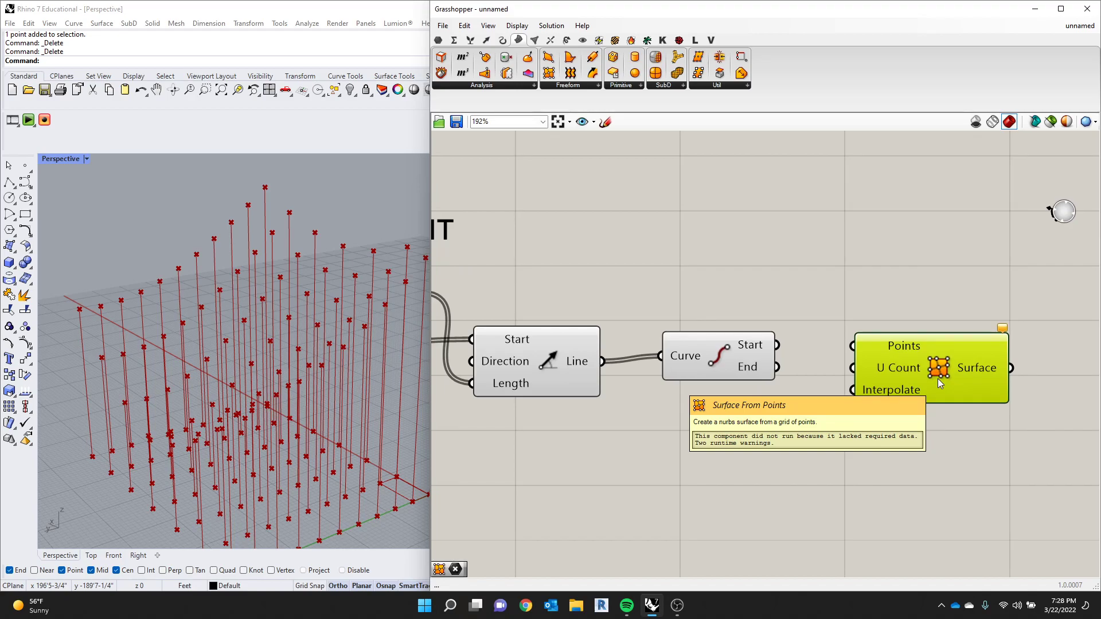
pyautogui.moveTo(785, 371); pyautogui.dragTo(890, 370)
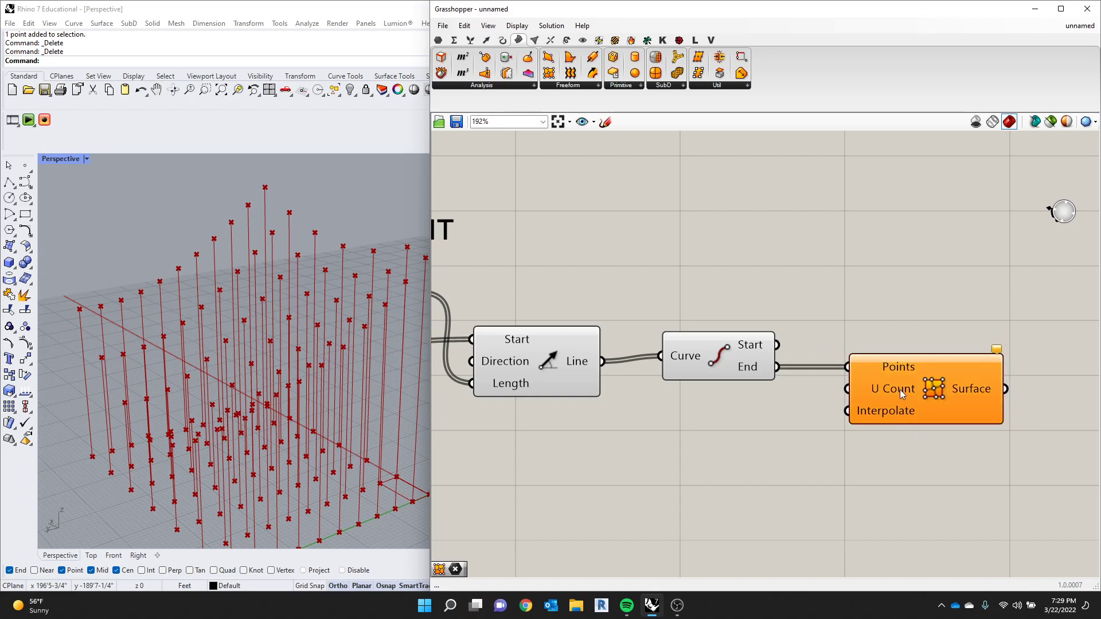
pyautogui.moveTo(901, 390)
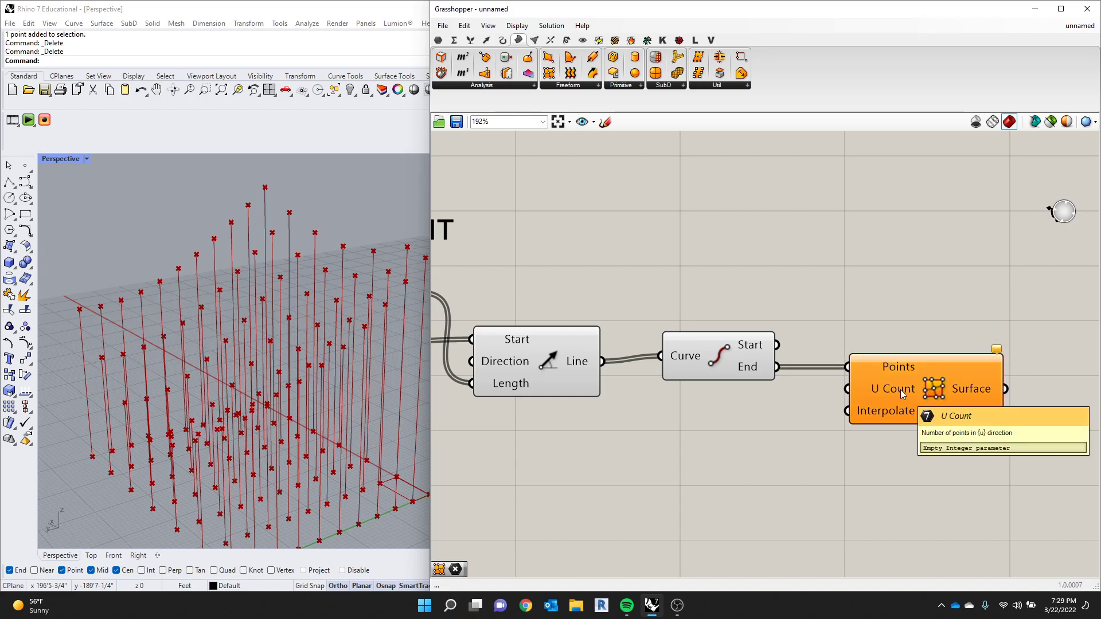
pyautogui.moveTo(878, 414)
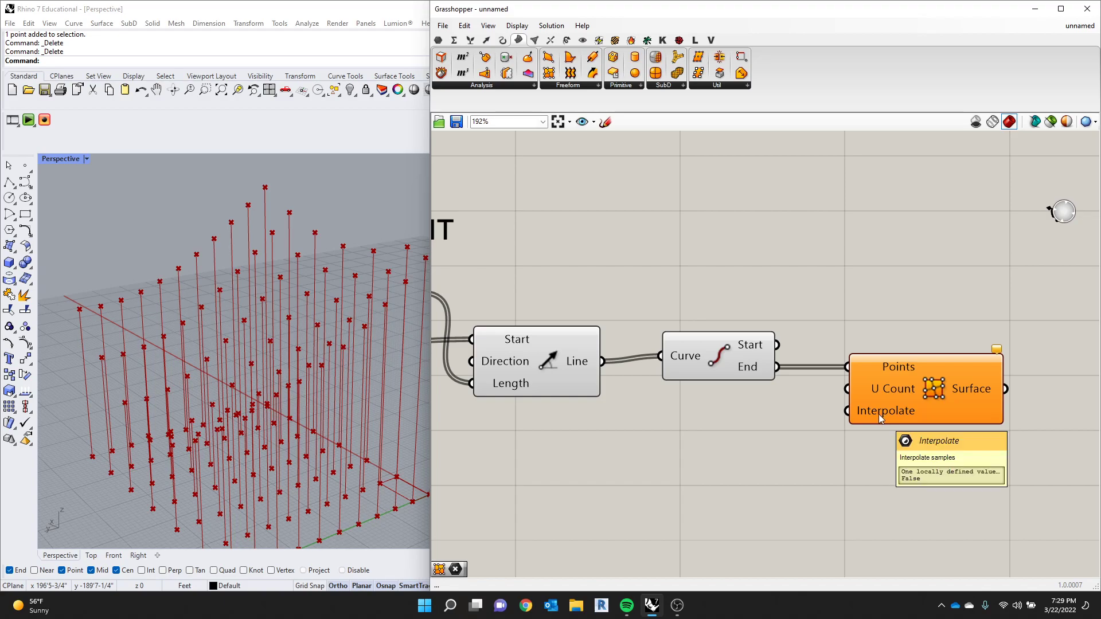
pyautogui.moveTo(889, 397); pyautogui.dragTo(889, 412)
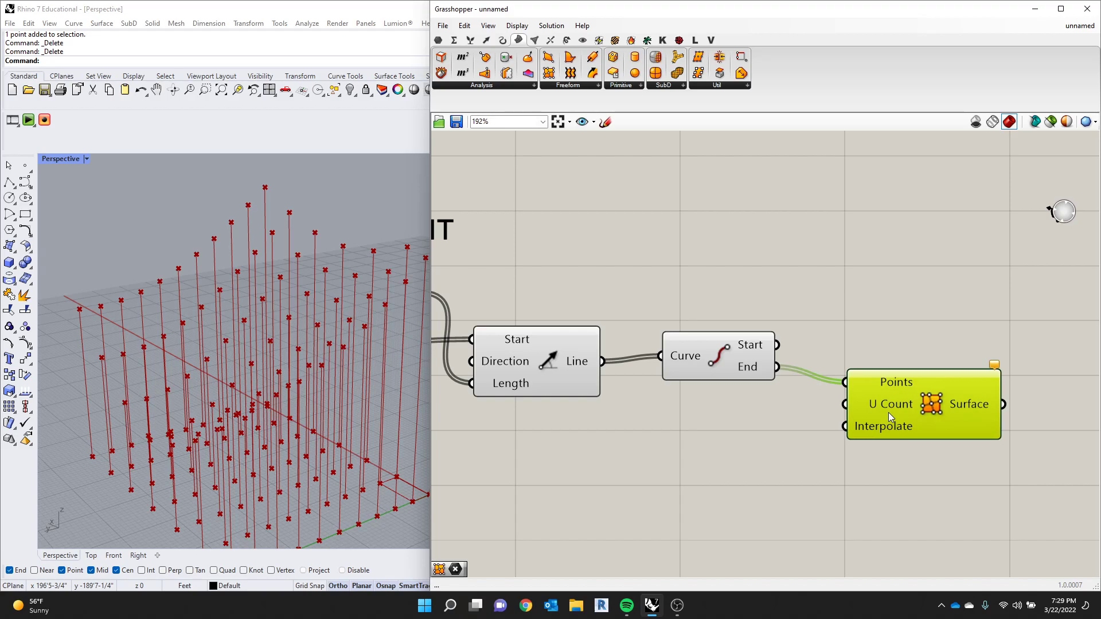
pyautogui.moveTo(889, 404)
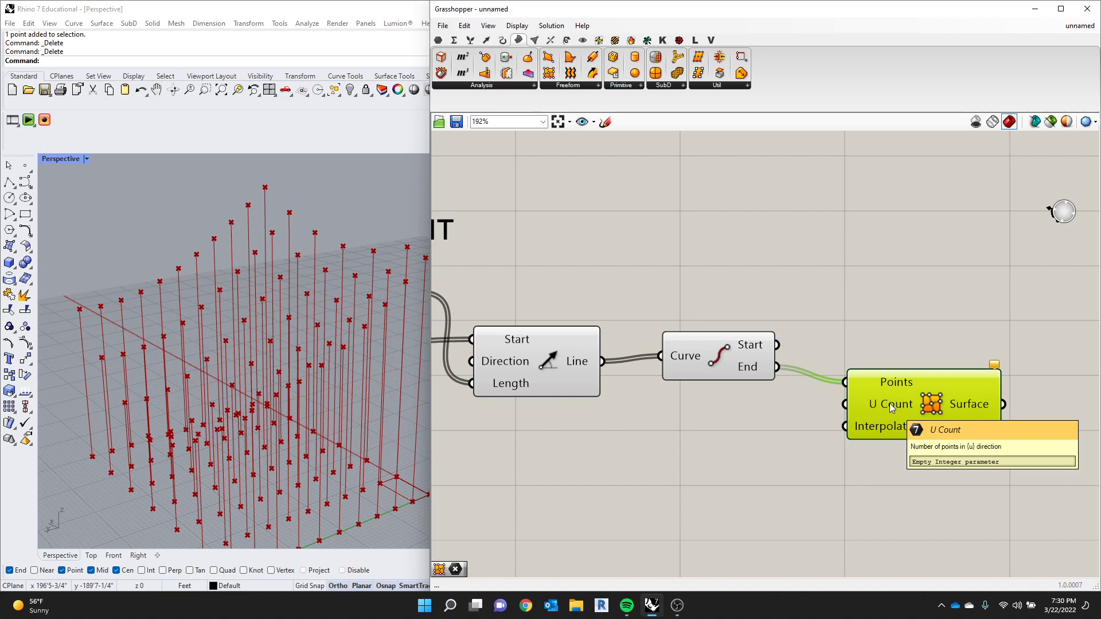
# - Draw a rectangular plane surface corner to corner on the ground grid, clear of the line and point array
pyautogui.scroll(-6, 257, 341)
pyautogui.scroll(6, 228, 360)
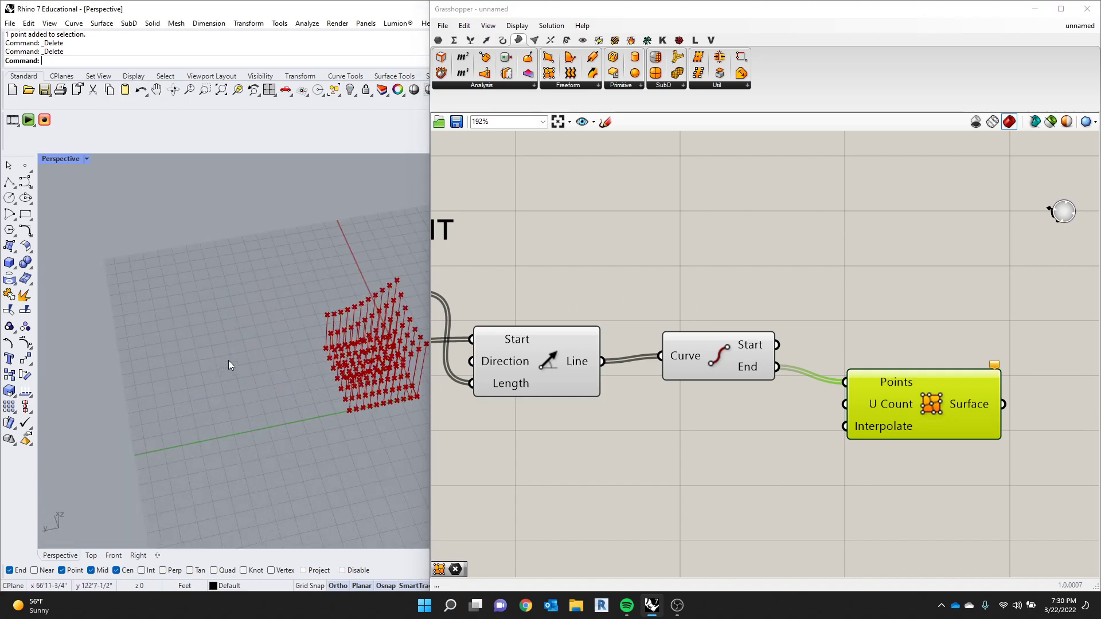
pyautogui.click(11, 246)
pyautogui.click(16, 253)
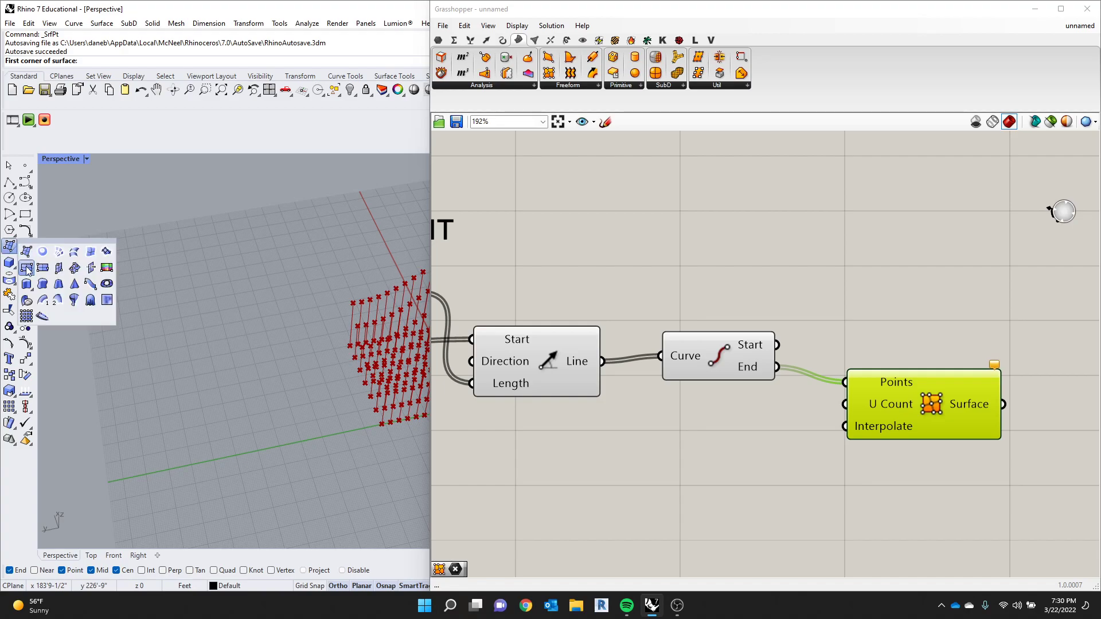
pyautogui.click(26, 252)
pyautogui.click(138, 337)
pyautogui.click(247, 246)
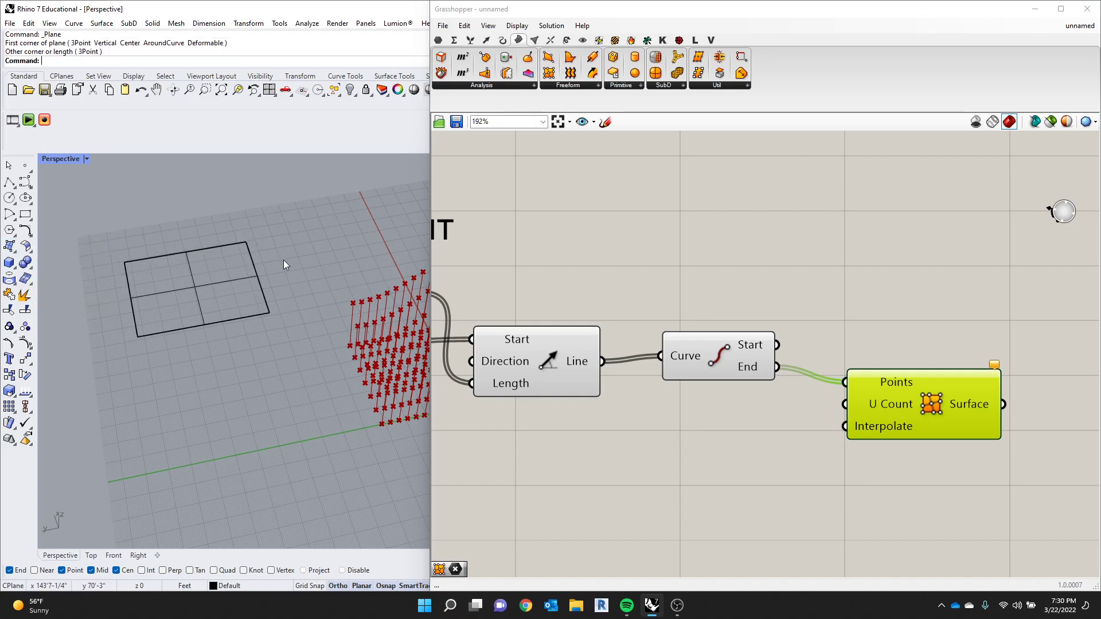
# - Set the Perspective viewport to Shaded display mode and bring the plane and the point array into view together
pyautogui.click(87, 158)
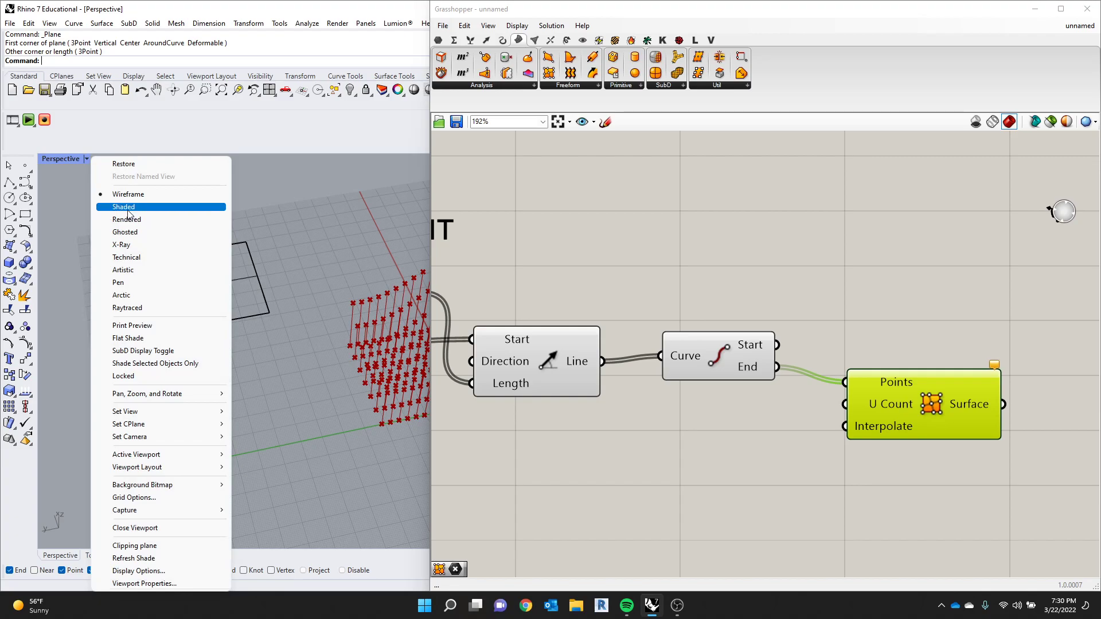
pyautogui.click(124, 207)
pyautogui.moveTo(150, 299); pyautogui.dragTo(141, 301, button='right')
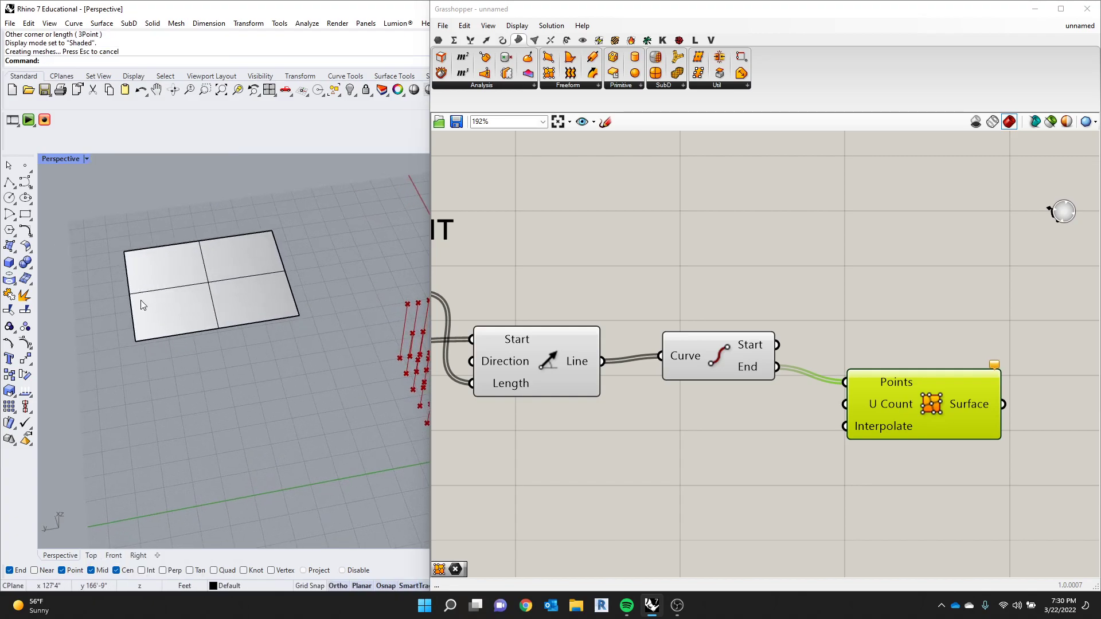
pyautogui.scroll(-6, 212, 275)
pyautogui.scroll(6, 383, 344)
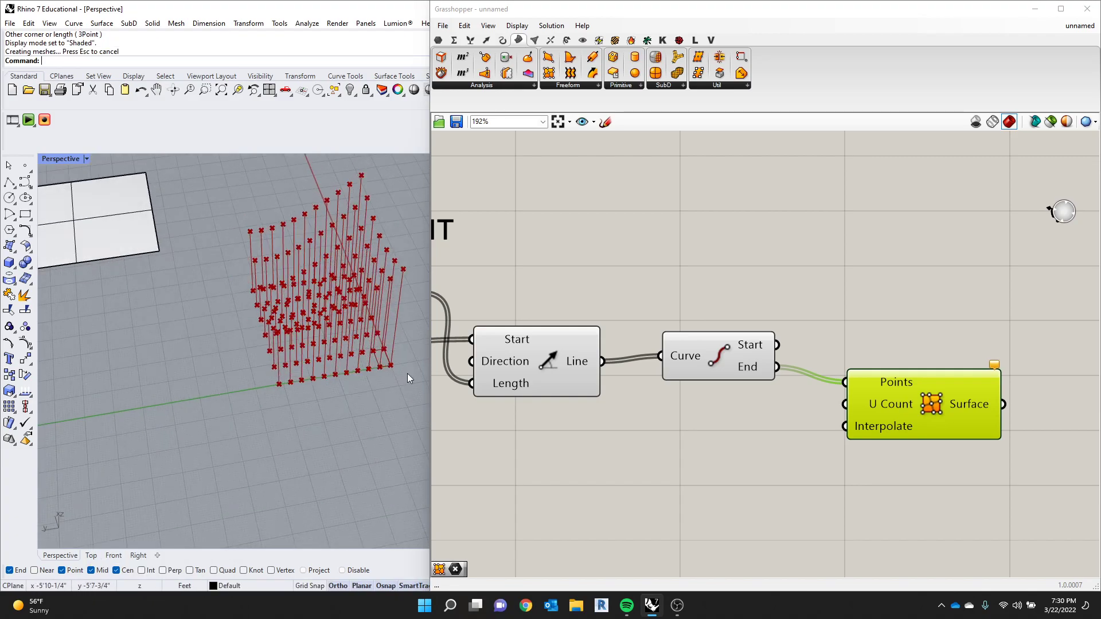
pyautogui.scroll(-5, 259, 254)
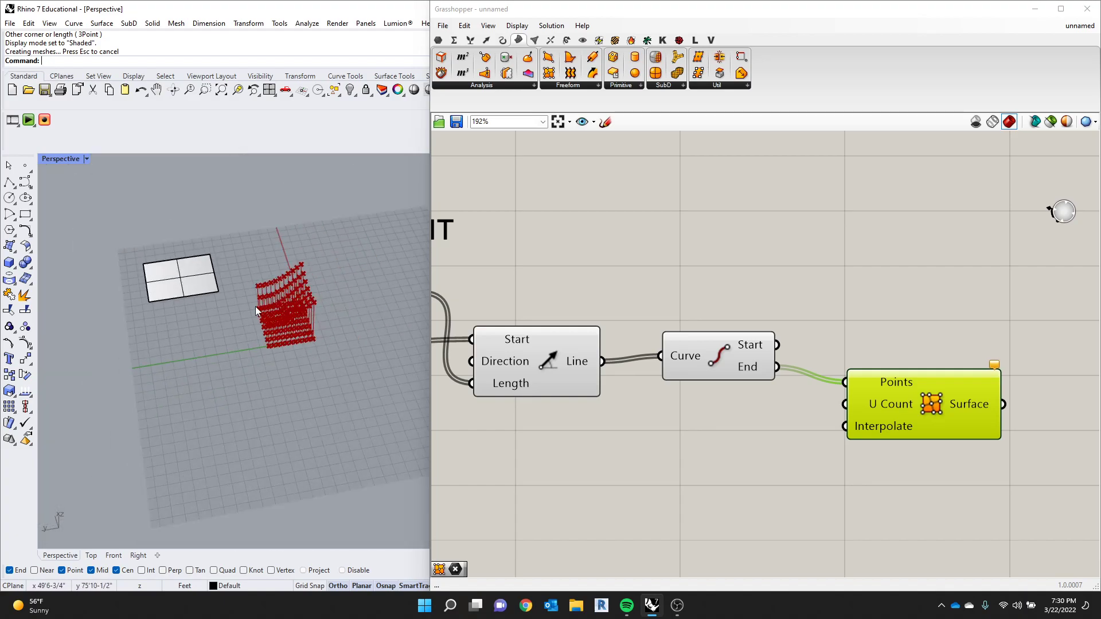
# - Maximize the Rhino window, minimize Grasshopper and examine the plane surface beside the point array from above
pyautogui.moveTo(378, 12); pyautogui.dragTo(386, 0)
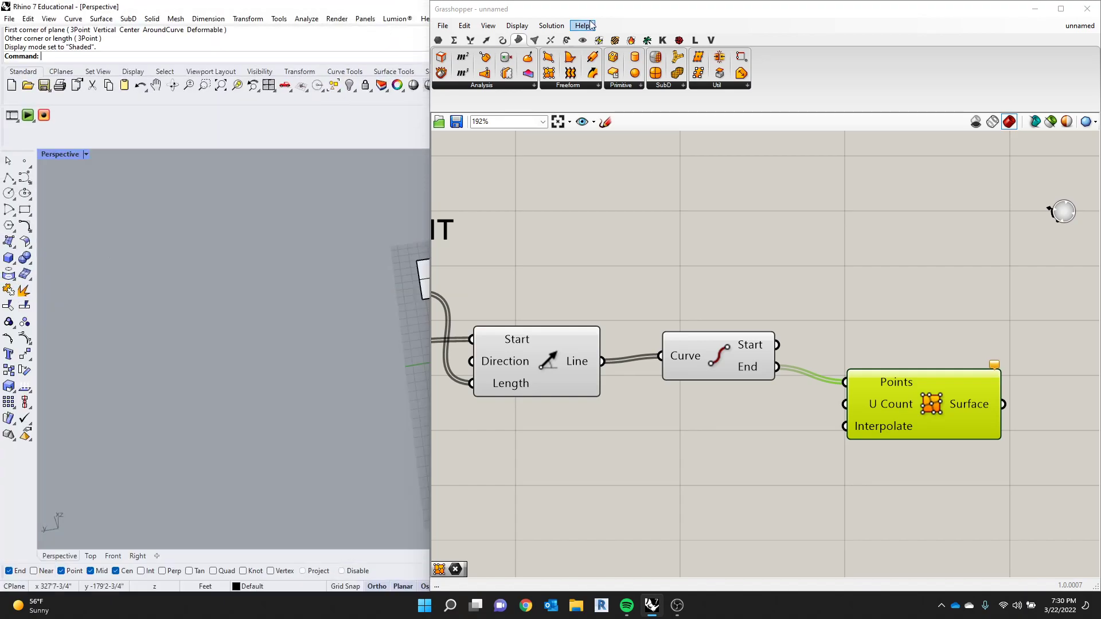
pyautogui.click(1035, 9)
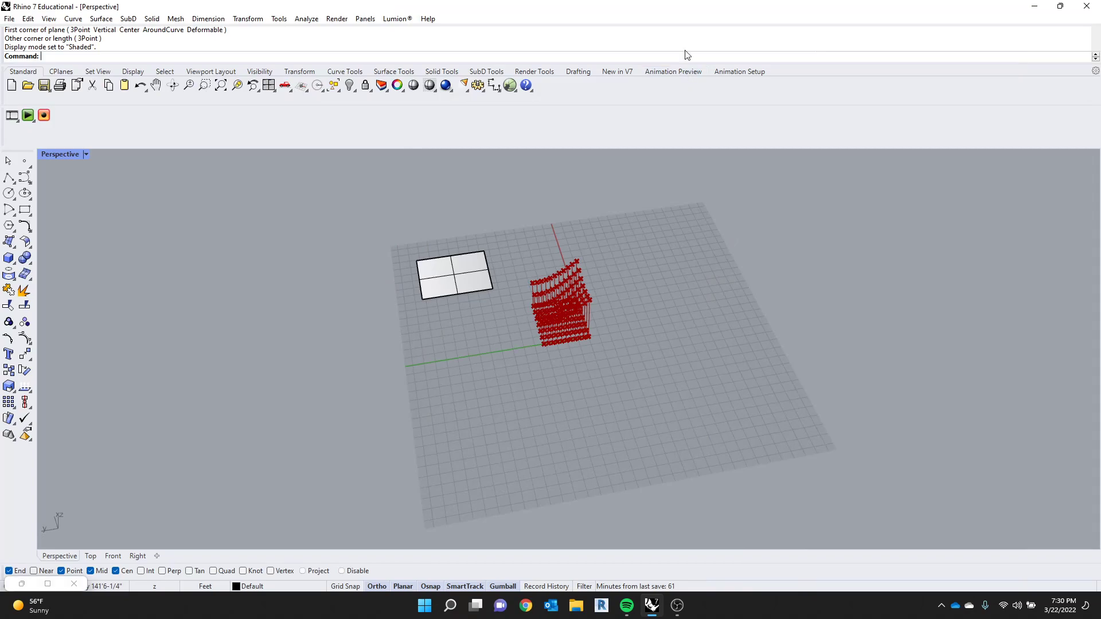
pyautogui.scroll(8, 477, 266)
pyautogui.moveTo(487, 261); pyautogui.dragTo(358, 311, button='right')
pyautogui.scroll(-6, 358, 311)
pyautogui.scroll(4, 379, 286)
pyautogui.scroll(-4, 427, 252)
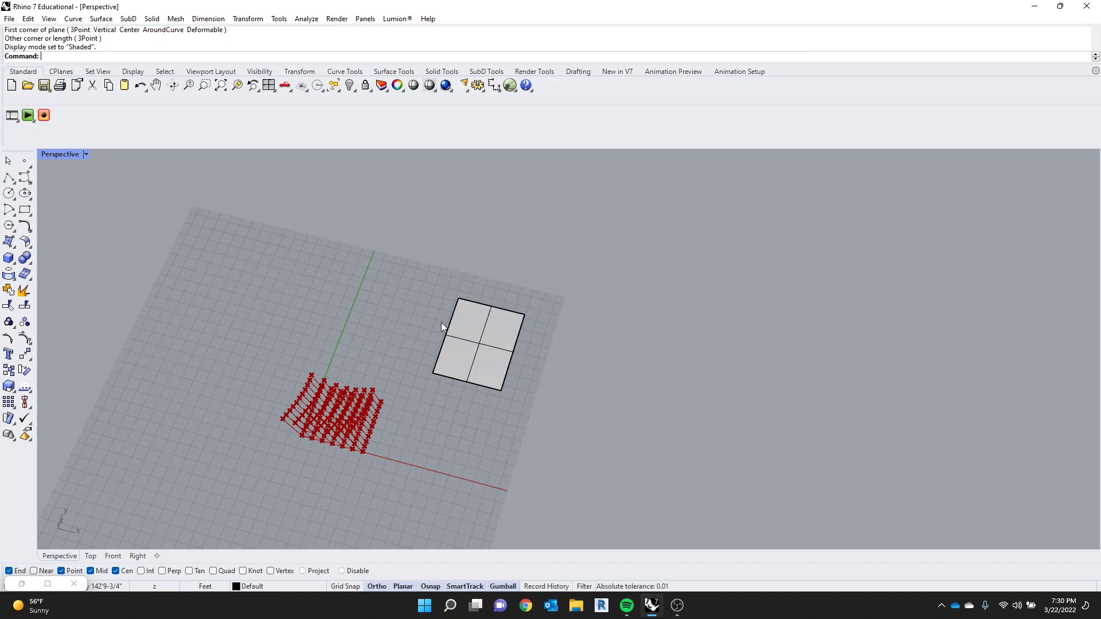
pyautogui.scroll(5, 453, 390)
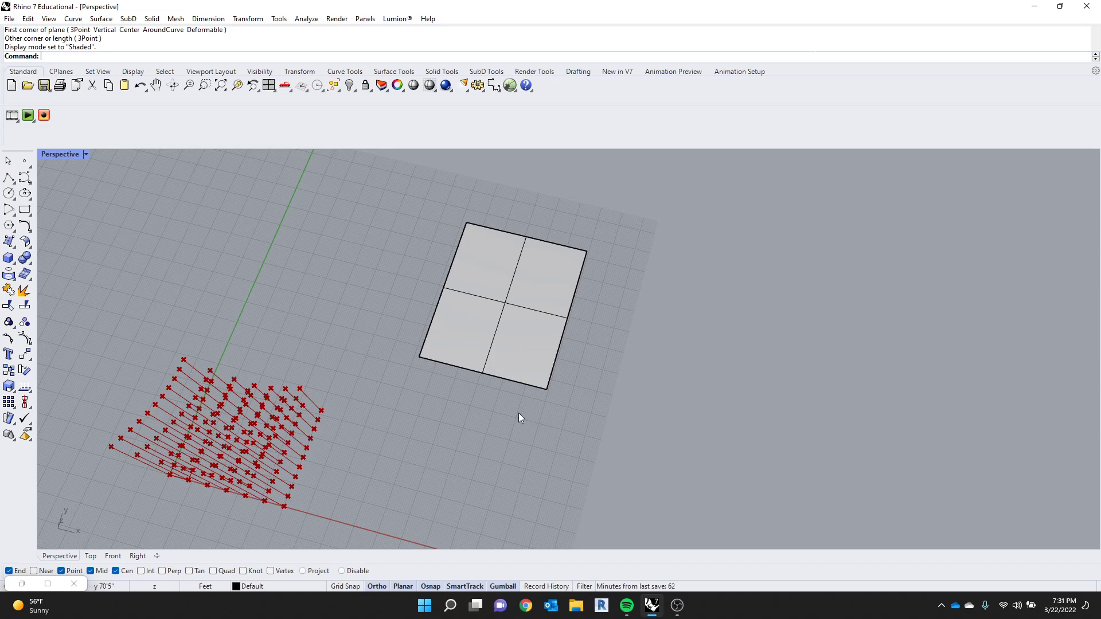
# - Copy the plane surface to a spot beside the original, just behind the point array
pyautogui.moveTo(518, 418); pyautogui.dragTo(250, 200)
pyautogui.click(25, 354)
pyautogui.click(253, 323)
pyautogui.click(25, 289)
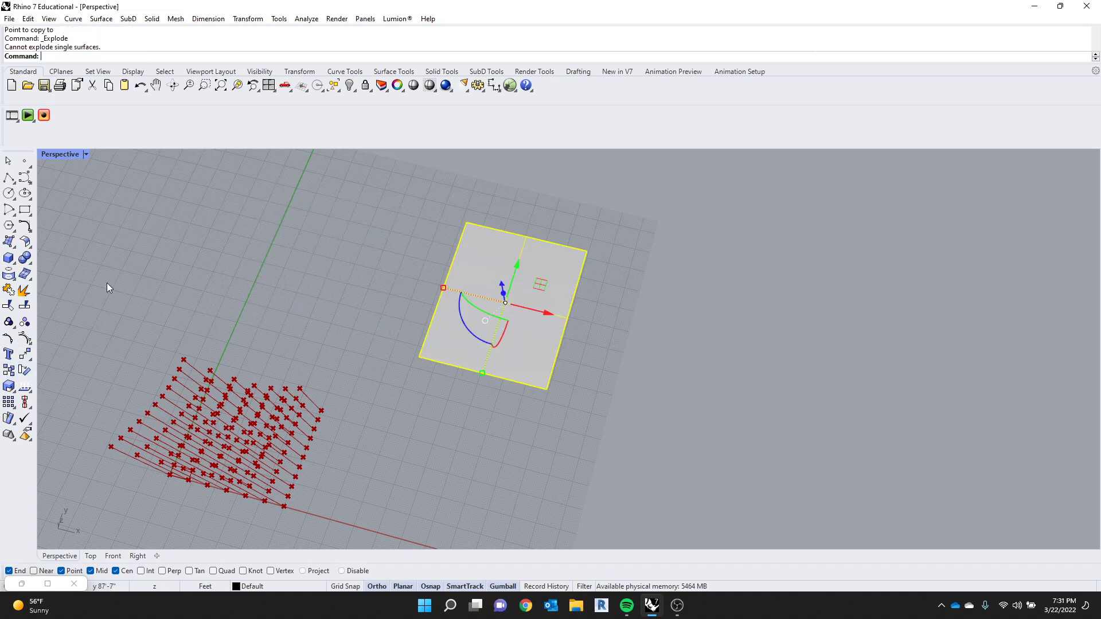
pyautogui.scroll(-2, 466, 308)
pyautogui.click(25, 353)
pyautogui.click(372, 302)
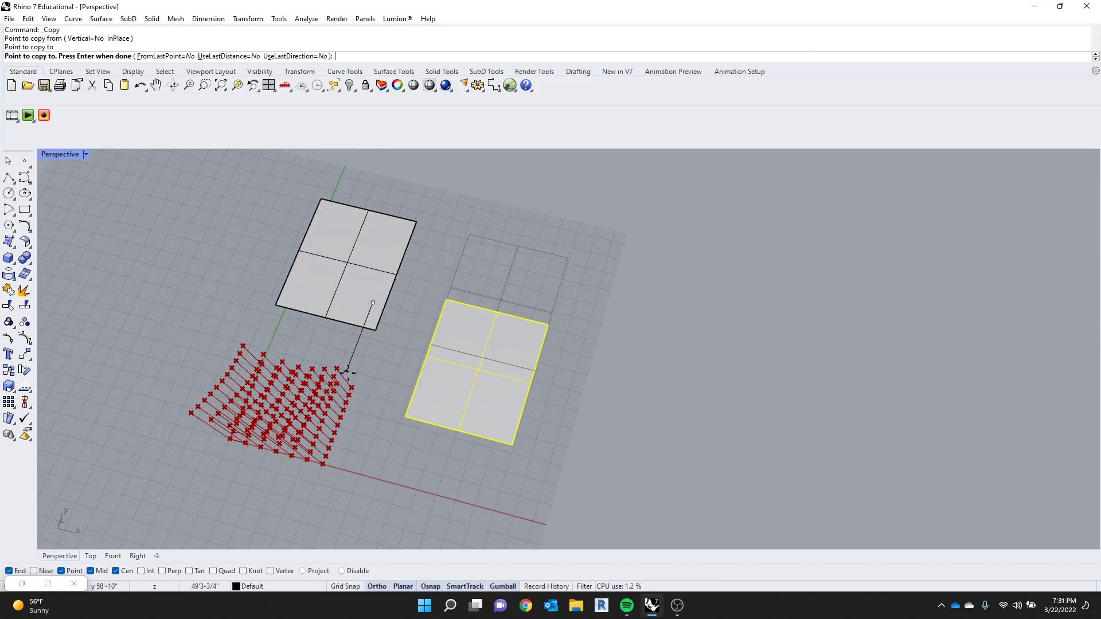
pyautogui.click(522, 338)
pyautogui.press('Return')
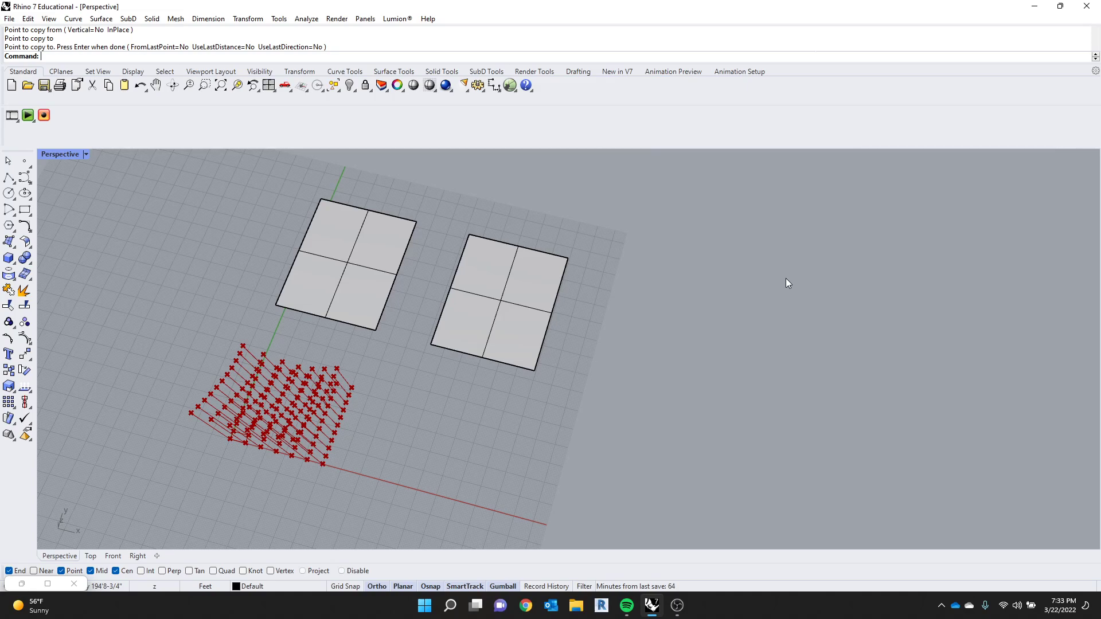
# - Select both plane surfaces beside the point array and delete them
pyautogui.scroll(-5, 618, 311)
pyautogui.scroll(5, 618, 312)
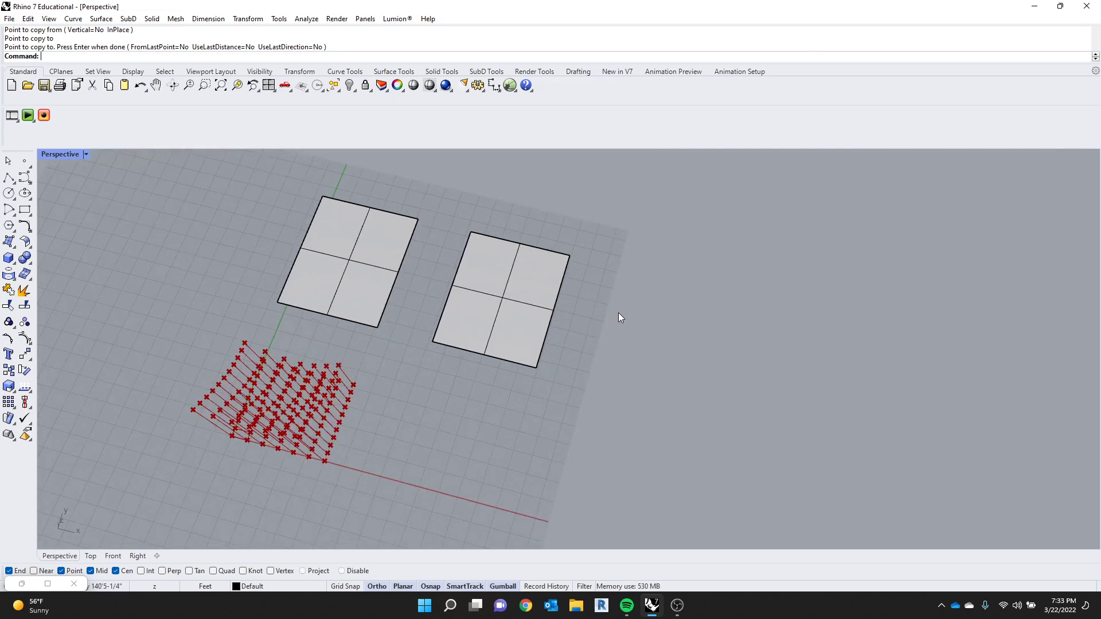
pyautogui.press('Return')
pyautogui.scroll(-2, 561, 229)
pyautogui.moveTo(560, 224); pyautogui.dragTo(380, 283)
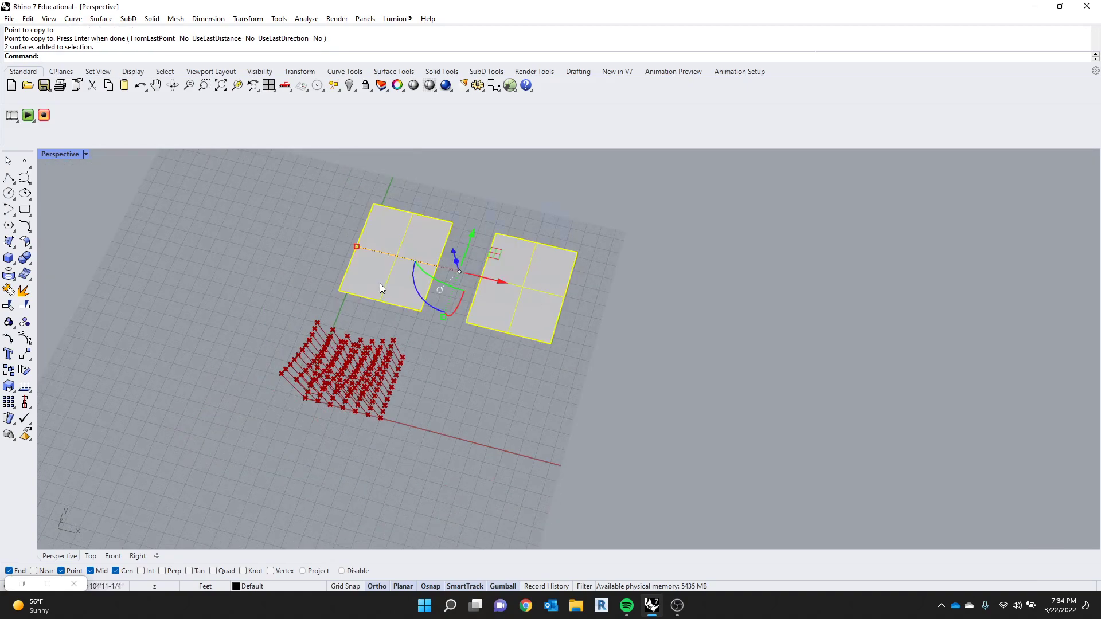
pyautogui.press('Delete')
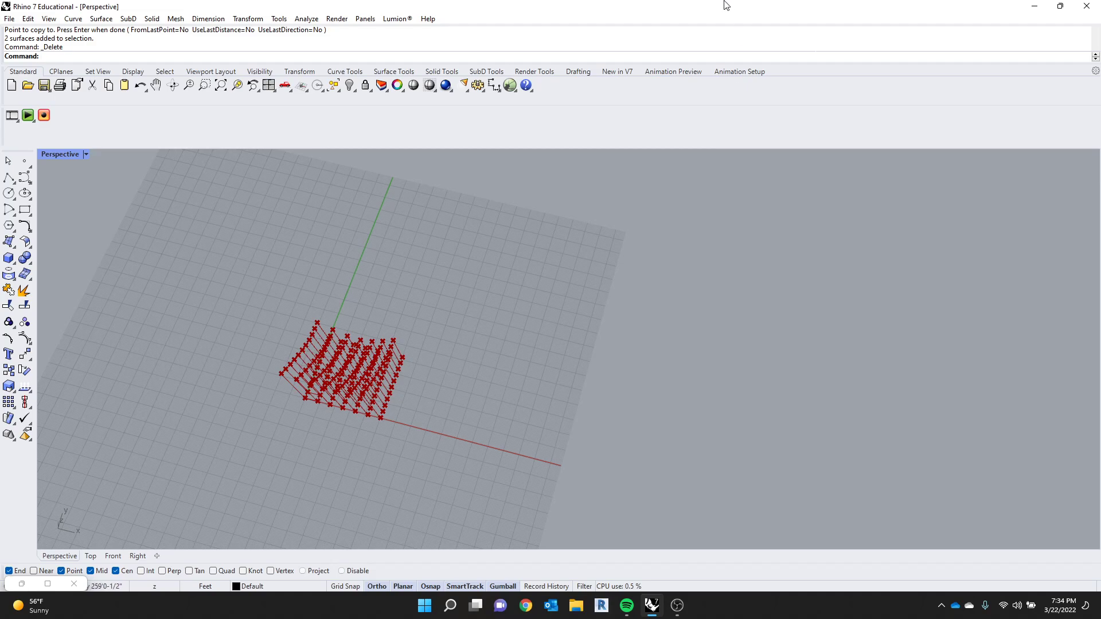
# - Snap the Rhino window to half of the screen and reopen the canvas with the Grasshopper command
pyautogui.moveTo(777, 8); pyautogui.dragTo(1, 287)
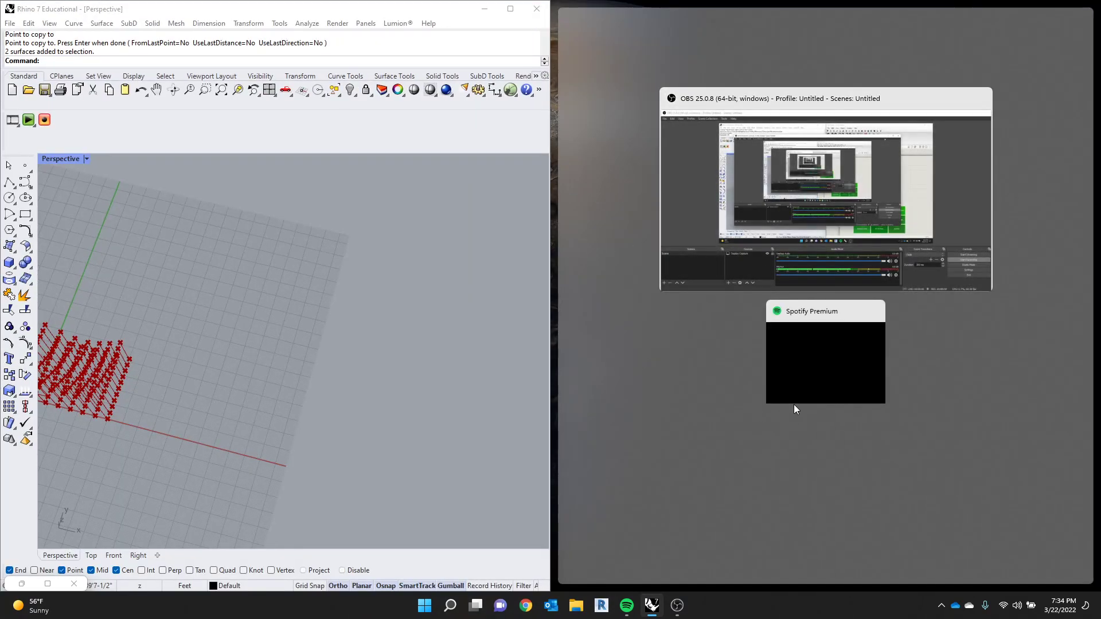
pyautogui.click(377, 374)
pyautogui.press('Delete')
pyautogui.write('Grasshopper')
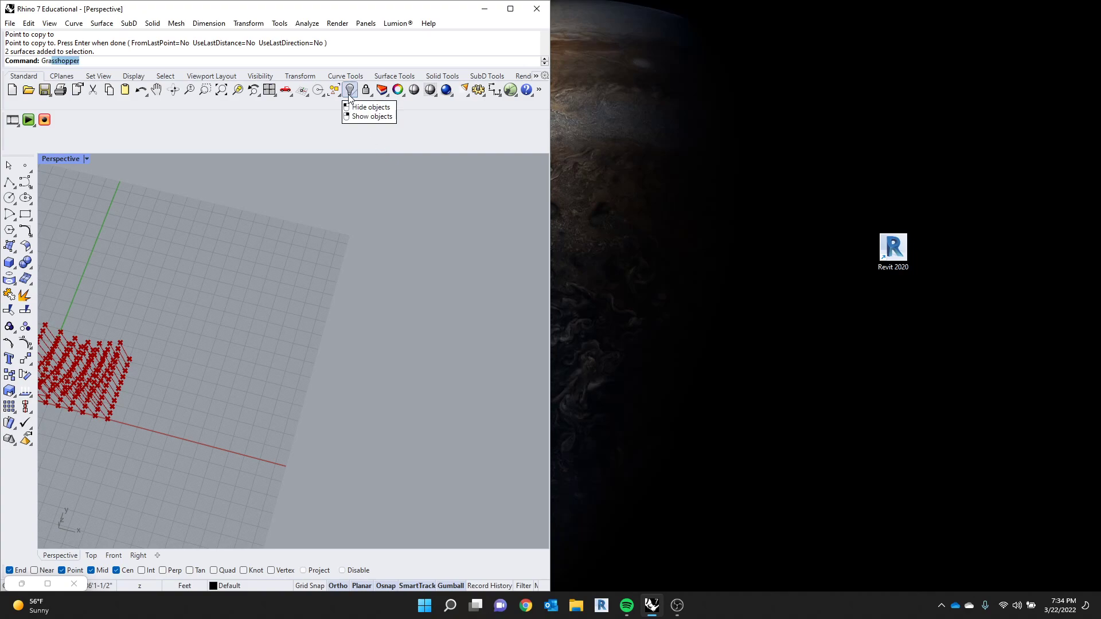
pyautogui.press('Return')
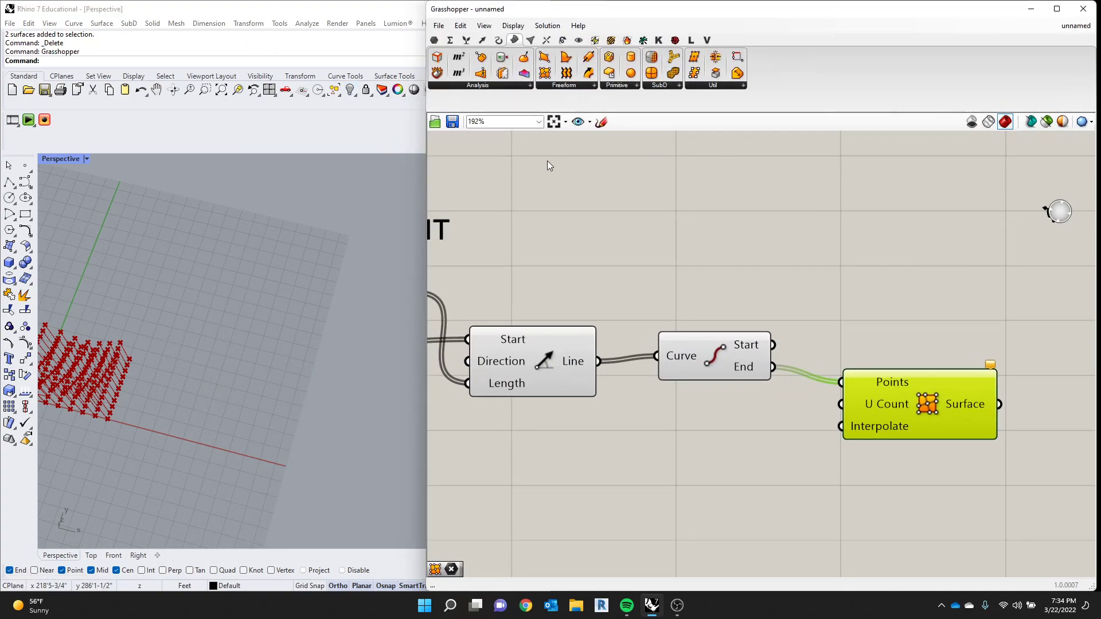
# - Narrow the Grasshopper window to reveal more of the Perspective viewport and orbit to a side view of the vertical lines
pyautogui.scroll(-5, 295, 304)
pyautogui.scroll(5, 253, 306)
pyautogui.moveTo(224, 316); pyautogui.dragTo(263, 279, button='right')
pyautogui.scroll(3, 263, 314)
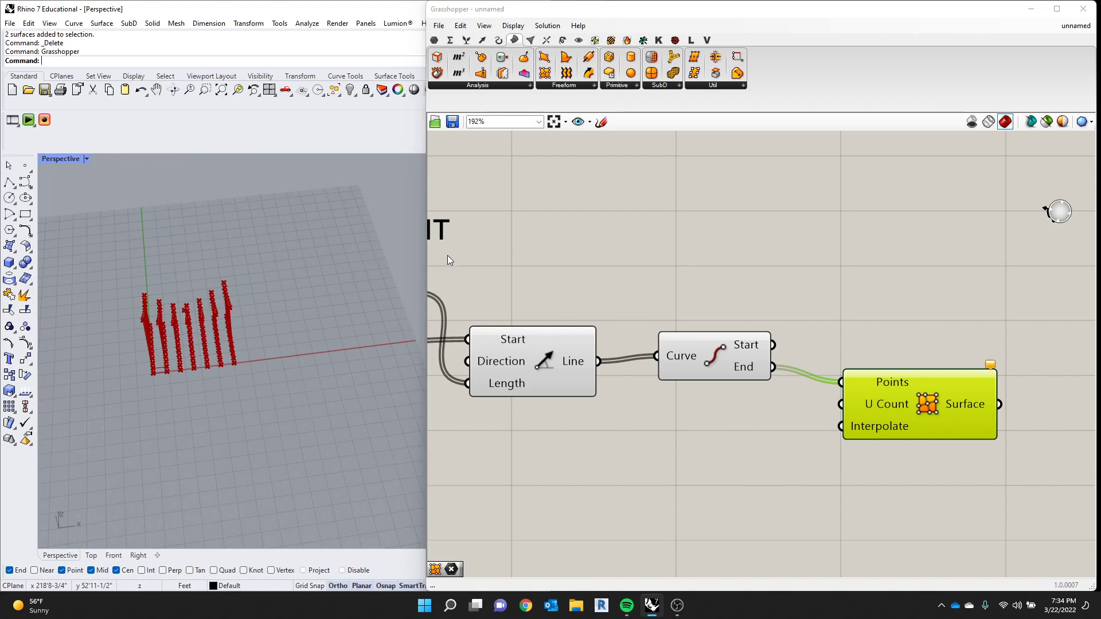
pyautogui.moveTo(427, 251); pyautogui.dragTo(491, 253)
pyautogui.scroll(4, 196, 348)
pyautogui.moveTo(195, 348); pyautogui.dragTo(322, 292, button='right')
pyautogui.scroll(3, 349, 298)
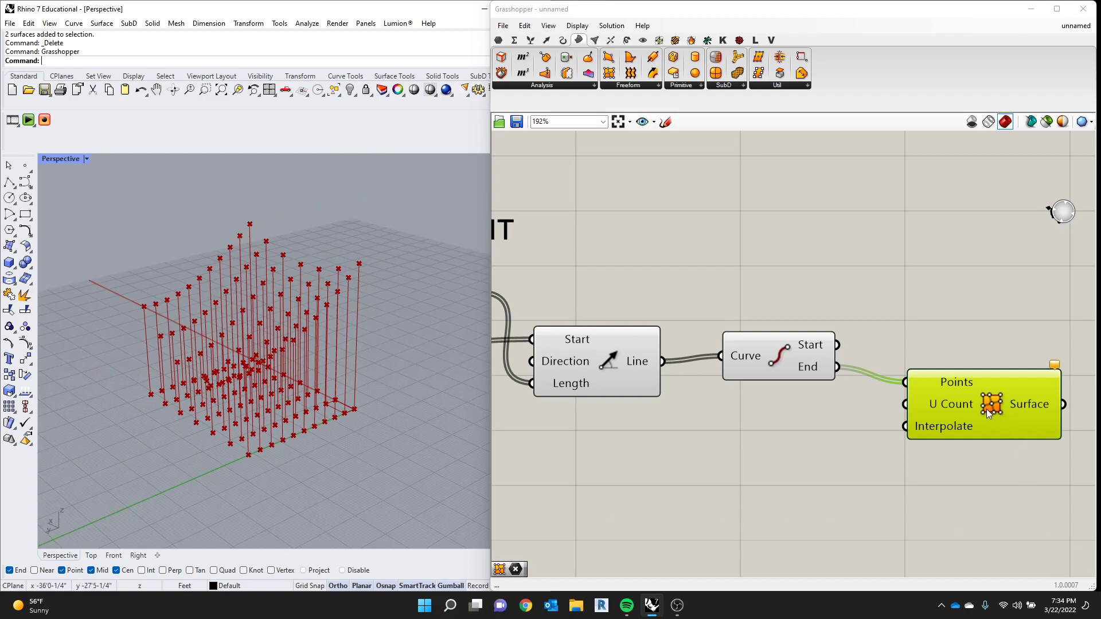
# - Check the U Count input of Surface From Points and move that component slightly lower on the canvas
pyautogui.moveTo(965, 405)
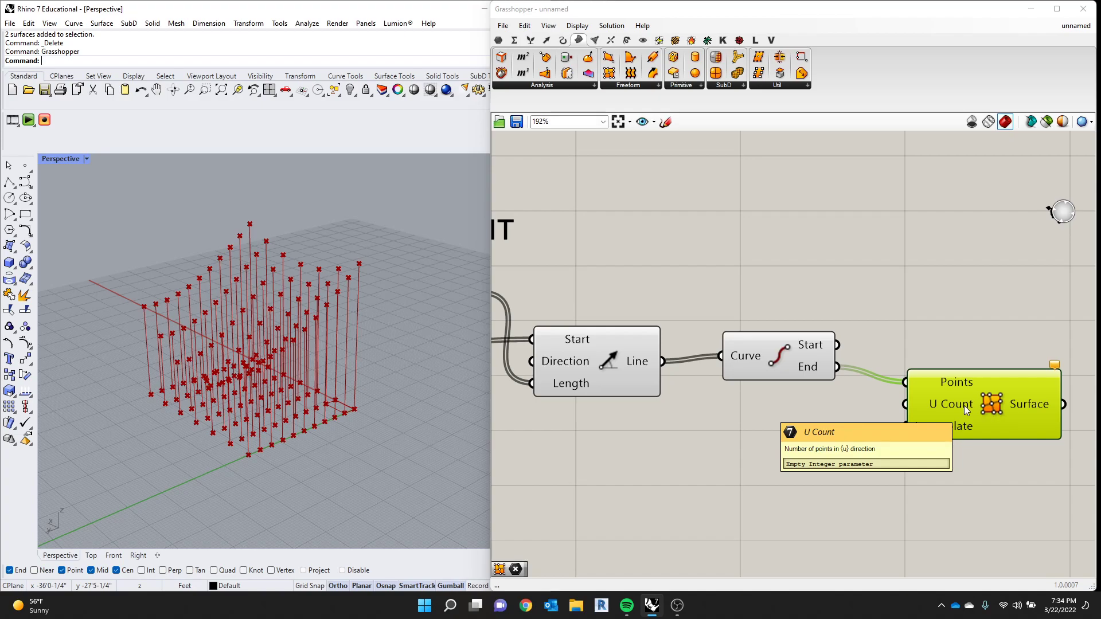
pyautogui.scroll(-6, 879, 386)
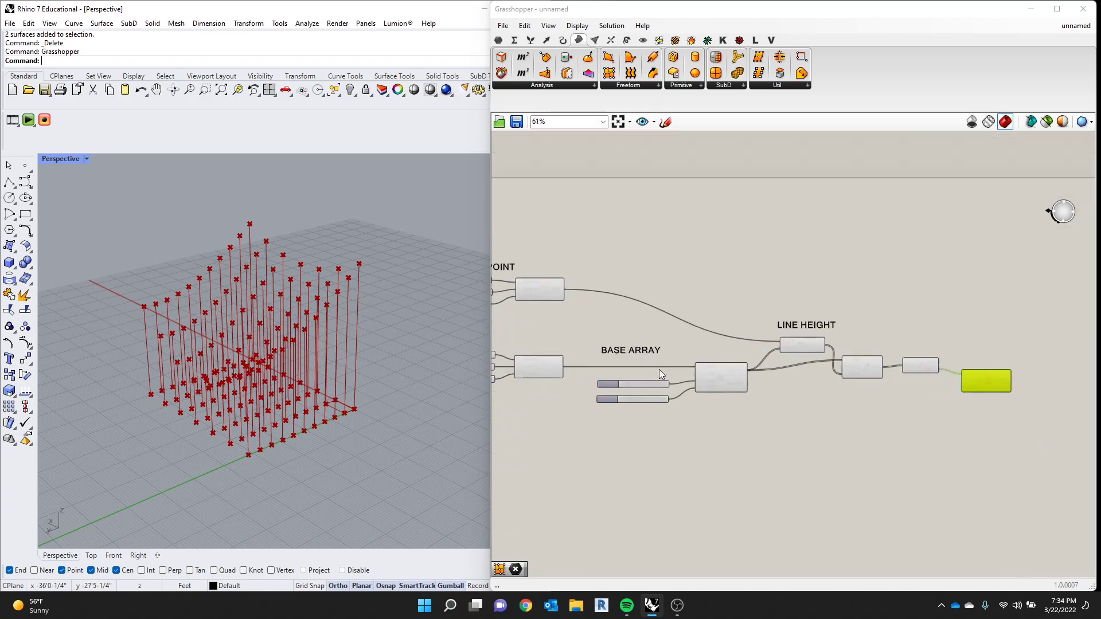
pyautogui.scroll(2, 968, 391)
pyautogui.moveTo(979, 385)
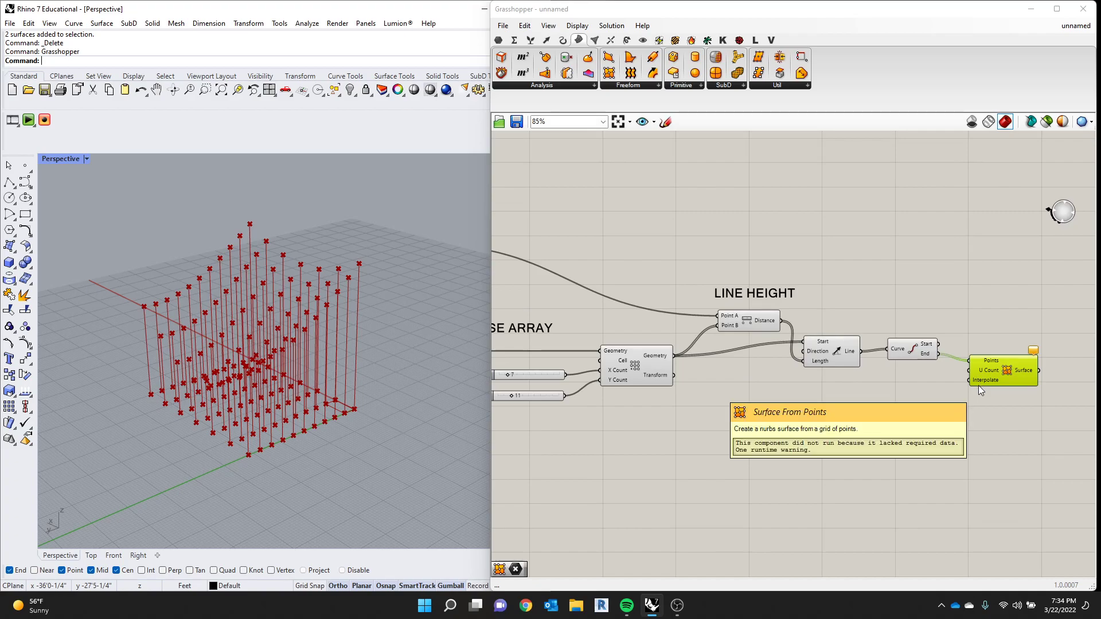
pyautogui.moveTo(1018, 373); pyautogui.dragTo(1016, 394)
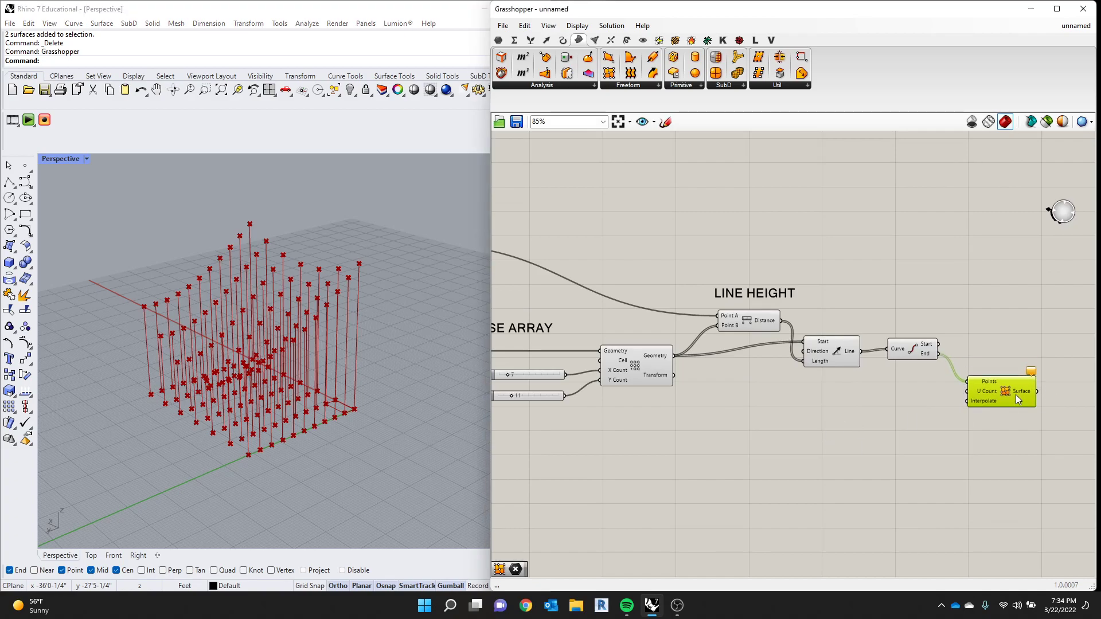
# - Try wiring the X COUNT slider and the Y COUNT slider to the U Count input of Surface From Points, undoing each attempt
pyautogui.moveTo(566, 376); pyautogui.dragTo(969, 391)
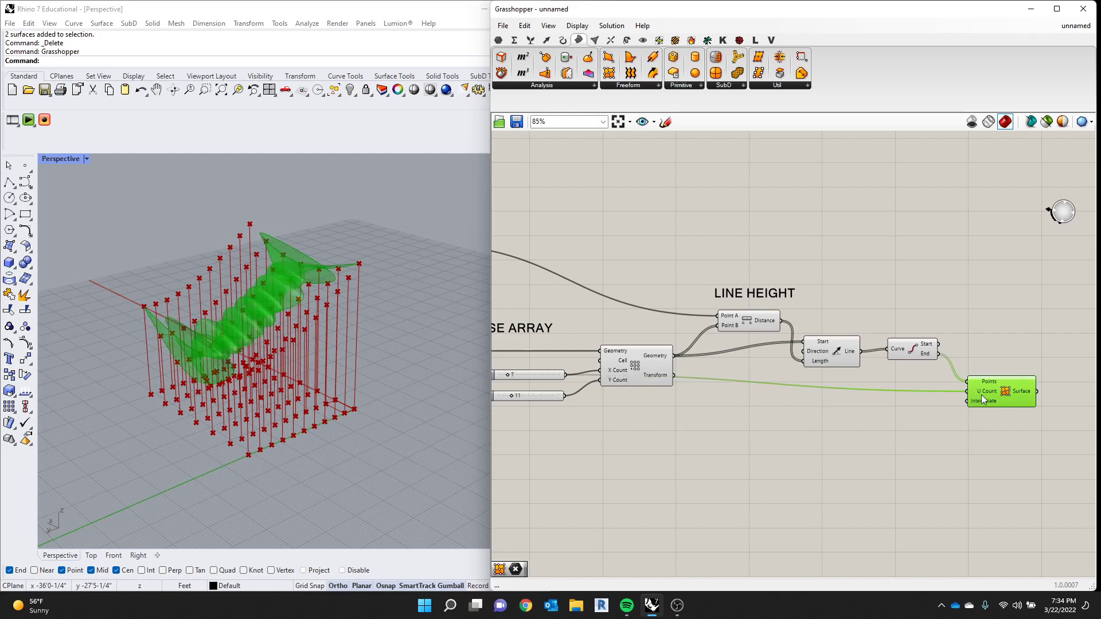
pyautogui.hotkey('ctrl', 'z')
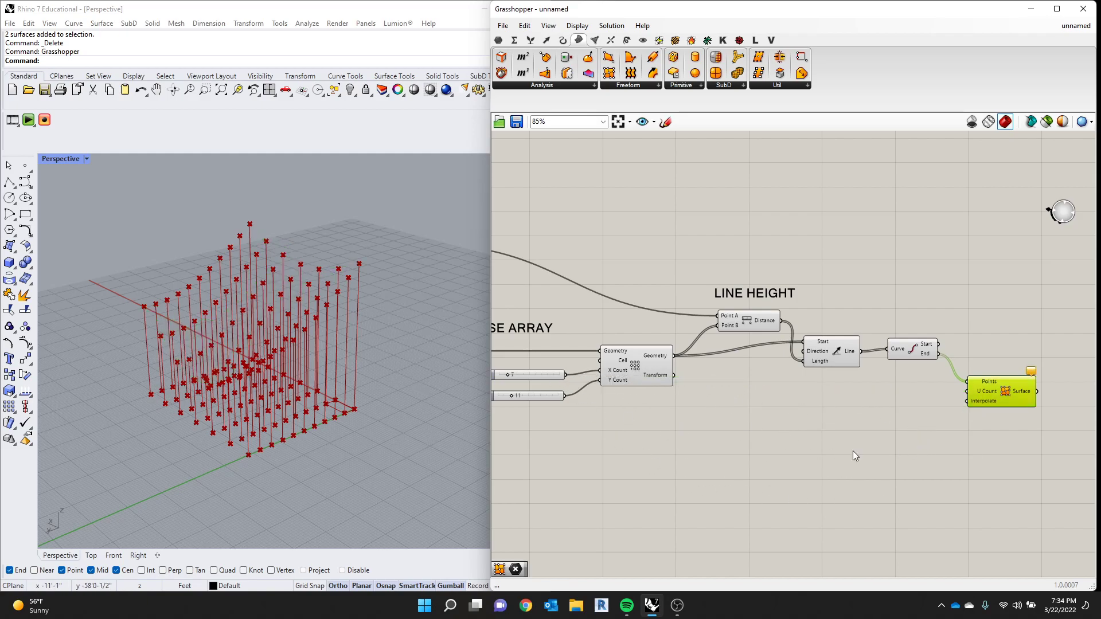
pyautogui.moveTo(565, 396); pyautogui.dragTo(964, 385)
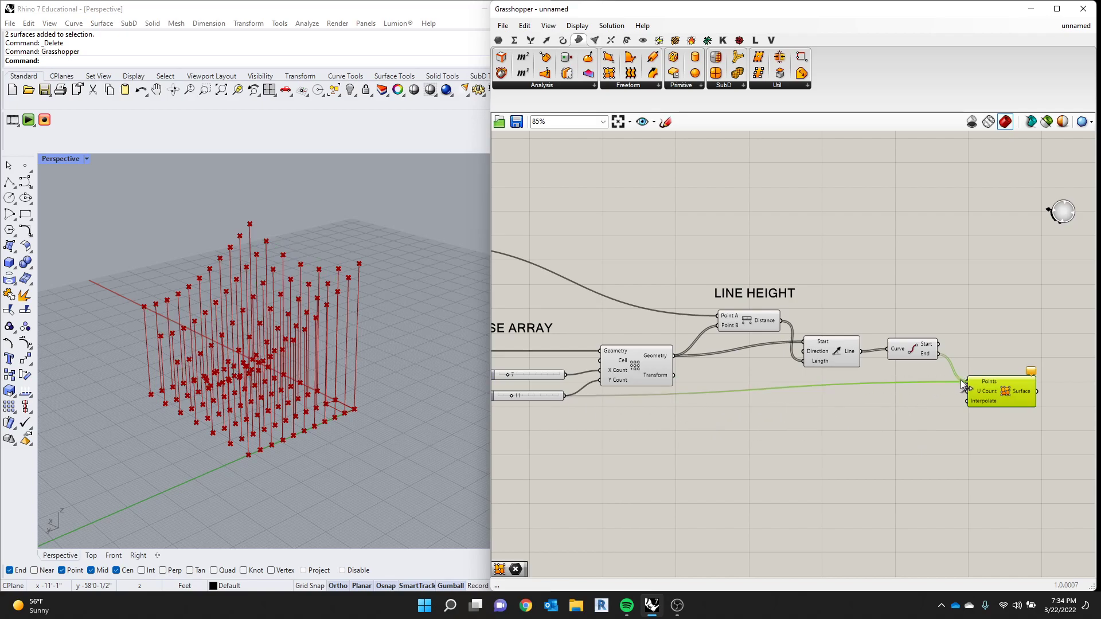
pyautogui.hotkey('ctrl', 'z')
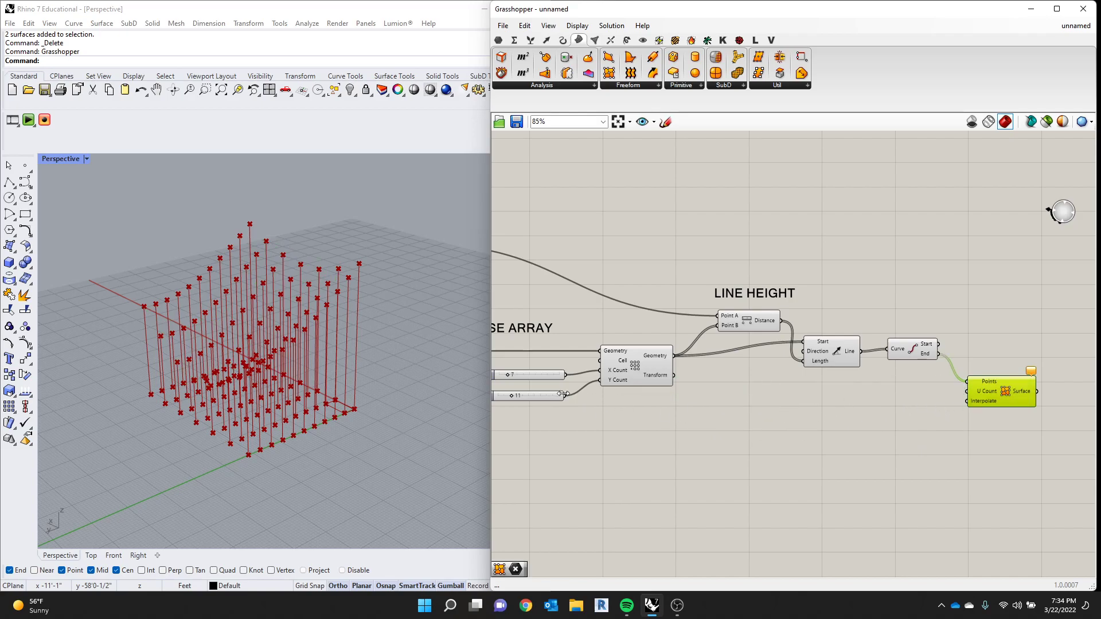
pyautogui.moveTo(565, 395); pyautogui.dragTo(967, 391)
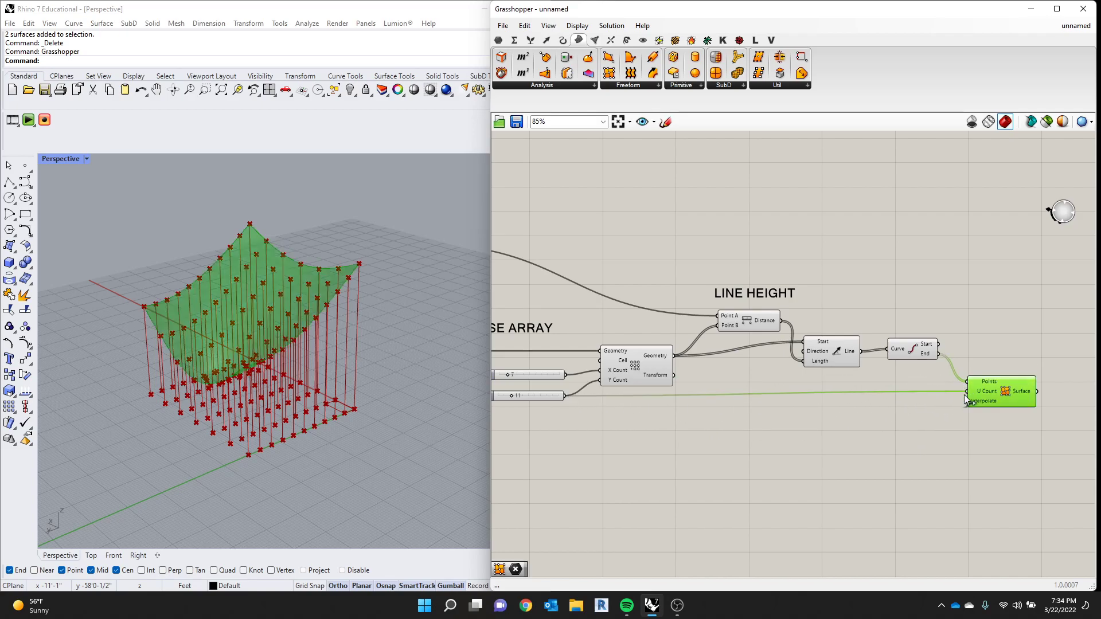
pyautogui.hotkey('ctrl', 'z')
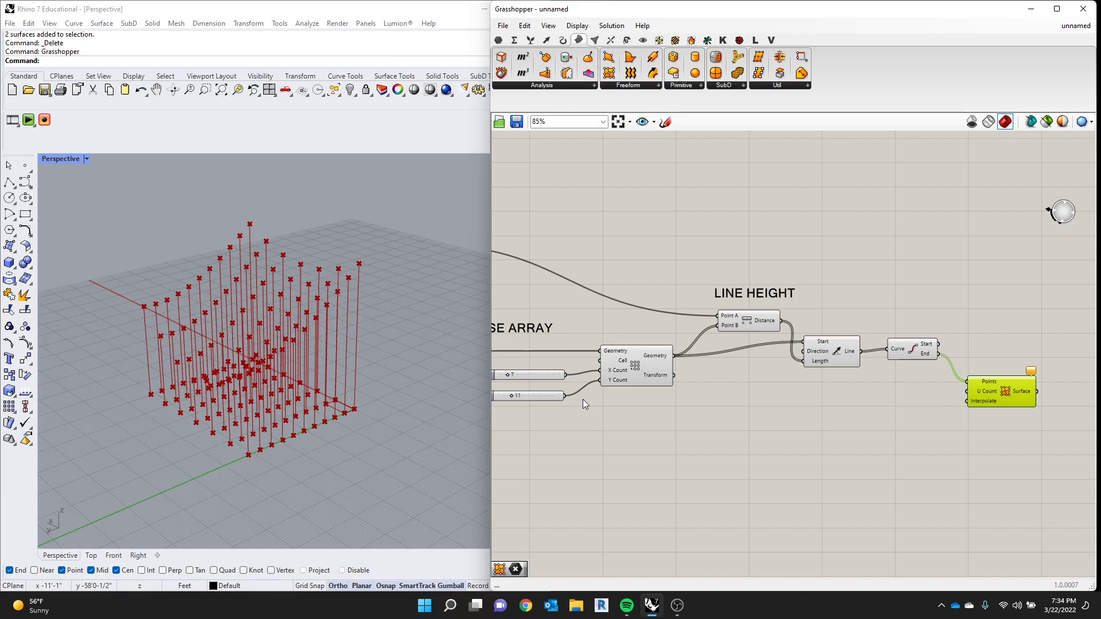
# - Connect the X COUNT slider to the U Count input of Surface From Points and inspect the surface up close
pyautogui.moveTo(566, 374); pyautogui.dragTo(658, 394)
pyautogui.moveTo(793, 371); pyautogui.dragTo(968, 391)
pyautogui.scroll(8, 309, 386)
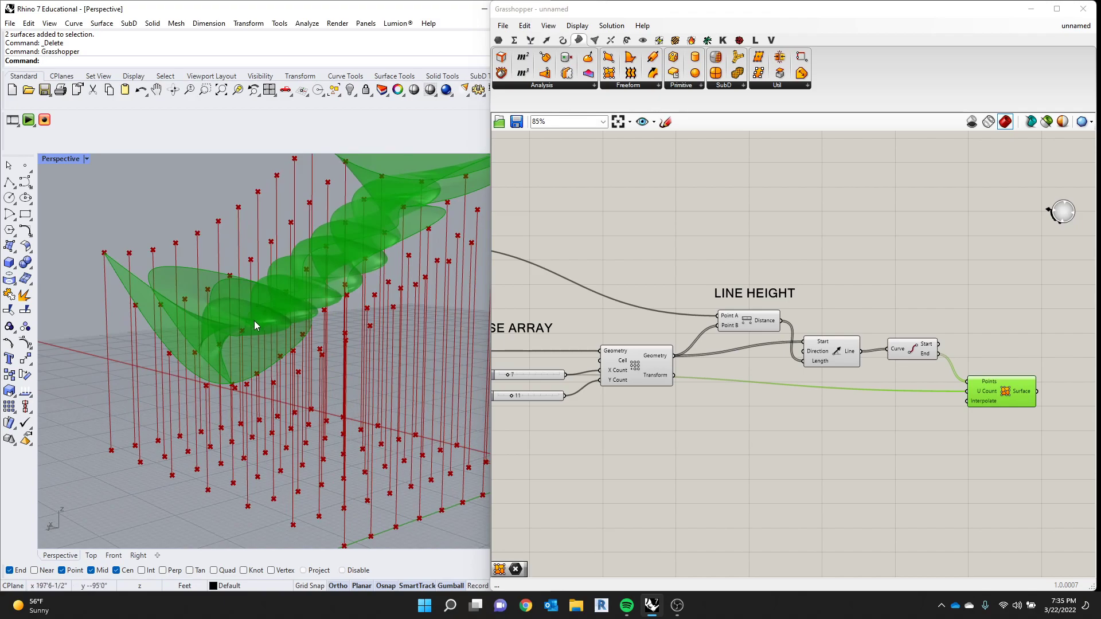
# - Replace the U Count connection of Surface From Points with the Y COUNT slider and review the surface and the definition
pyautogui.moveTo(567, 397); pyautogui.dragTo(968, 391)
pyautogui.scroll(-3, 275, 378)
pyautogui.moveTo(274, 377)
pyautogui.mouseDown(button='right')
pyautogui.moveTo(362, 367)
pyautogui.moveTo(344, 396)
pyautogui.moveTo(304, 383)
pyautogui.moveTo(236, 391)
pyautogui.moveTo(269, 368)
pyautogui.mouseUp(button='right')
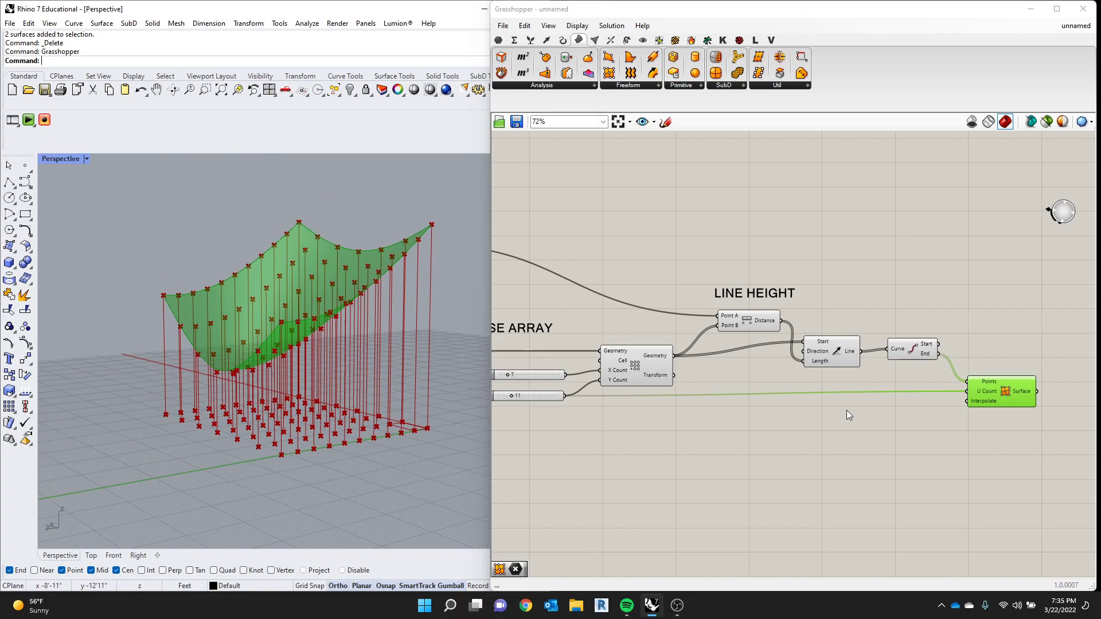
pyautogui.scroll(-3, 843, 410)
pyautogui.scroll(4, 653, 393)
pyautogui.scroll(-1, 745, 384)
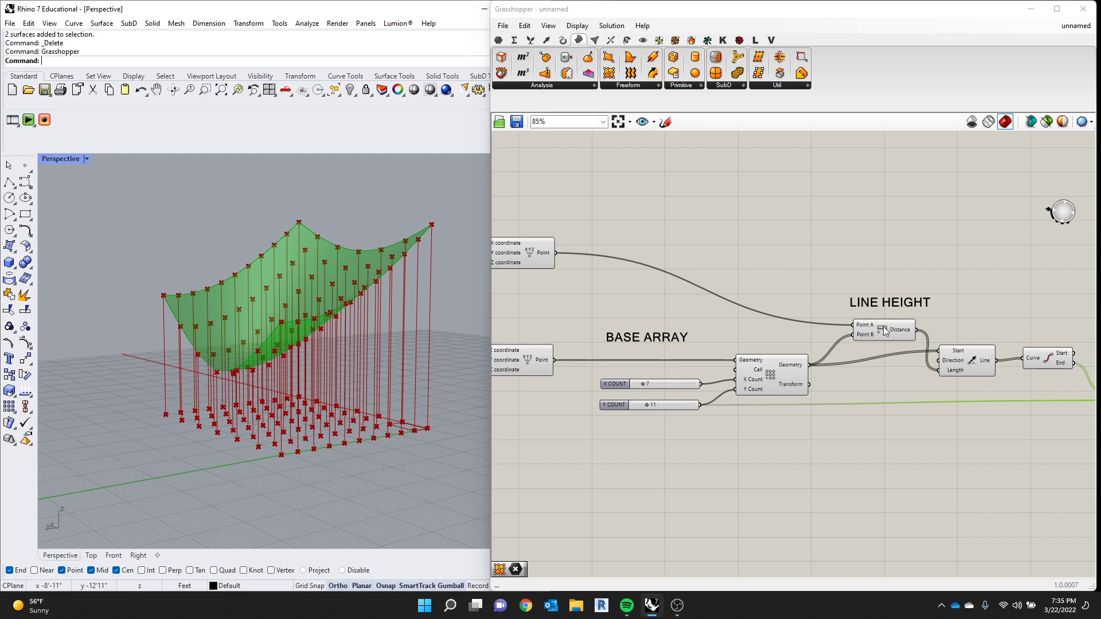
# - Set the X COUNT slider to 9 and the Y COUNT slider to 17
pyautogui.scroll(2, 621, 393)
pyautogui.moveTo(653, 380); pyautogui.dragTo(667, 409)
pyautogui.scroll(-3, 619, 367)
pyautogui.scroll(3, 570, 339)
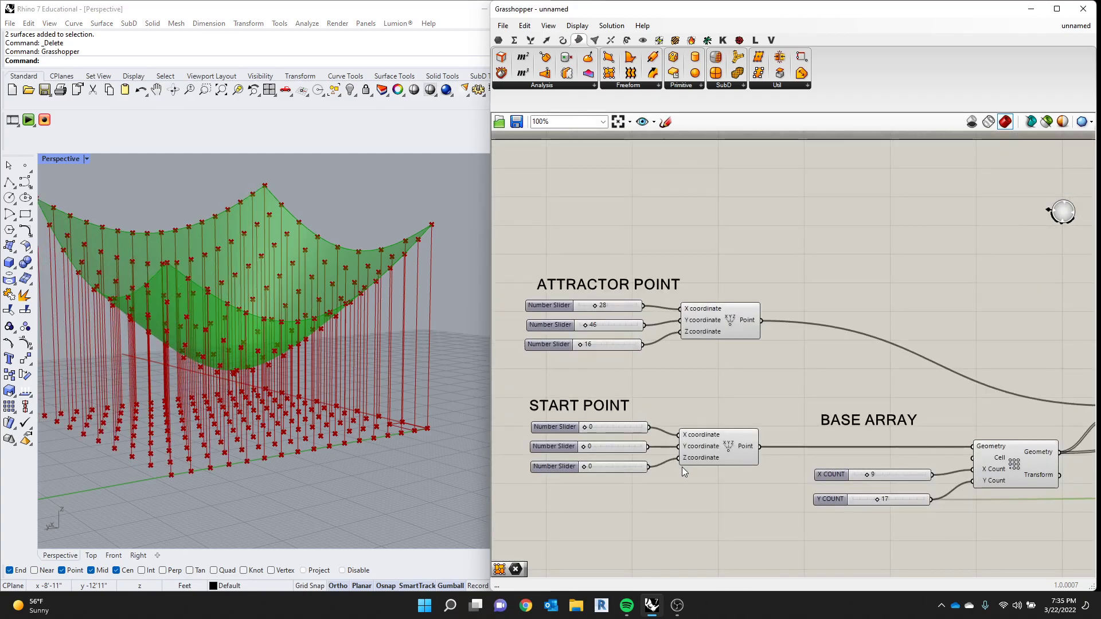
# - Set the attractor point to X 31, Y 51, Z 31, and move the start point to X 2, Y 40
pyautogui.moveTo(596, 306); pyautogui.dragTo(587, 343)
pyautogui.moveTo(584, 425); pyautogui.dragTo(581, 467)
pyautogui.moveTo(327, 388)
pyautogui.mouseDown(button='right')
pyautogui.moveTo(278, 381)
pyautogui.moveTo(321, 395)
pyautogui.mouseUp(button='right')
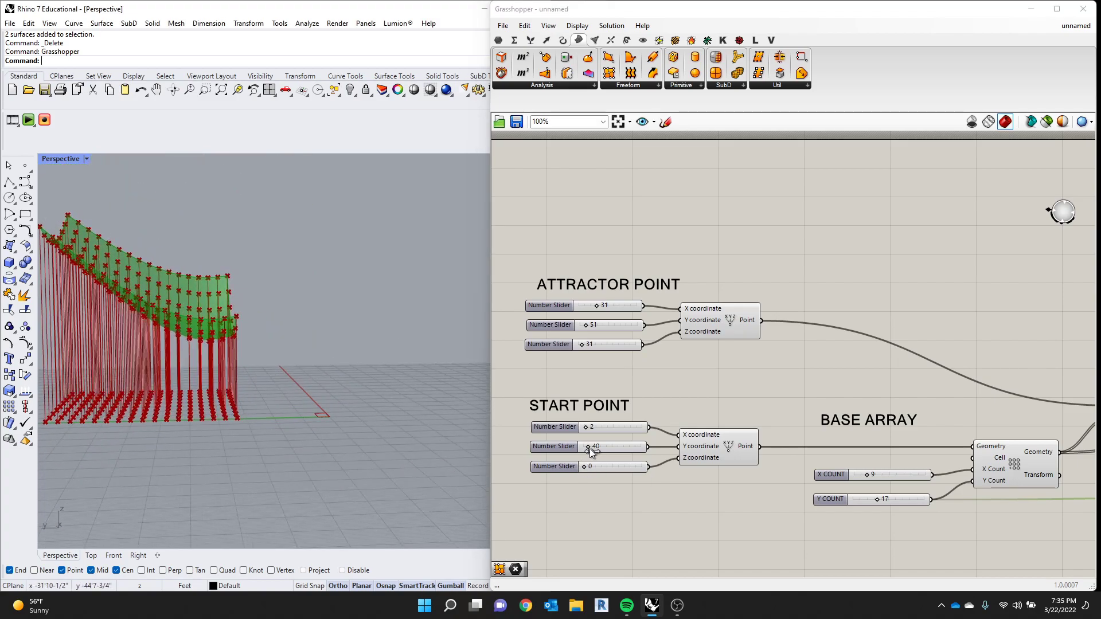
# - Set the start point's Y coordinate to 0 and its Z coordinate to 25
pyautogui.moveTo(590, 446)
pyautogui.mouseDown()
pyautogui.moveTo(599, 447)
pyautogui.moveTo(580, 445)
pyautogui.moveTo(585, 466)
pyautogui.mouseUp()
pyautogui.scroll(-8, 370, 433)
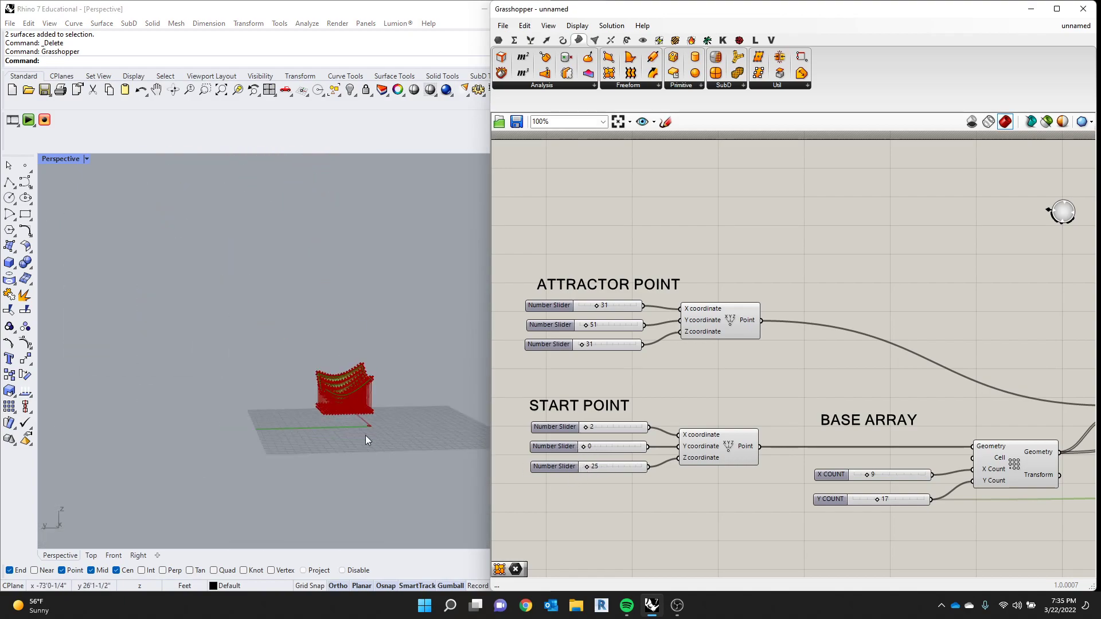
pyautogui.moveTo(366, 436); pyautogui.dragTo(292, 407, button='right')
pyautogui.scroll(5, 353, 431)
pyautogui.scroll(-3, 352, 431)
pyautogui.scroll(1, 590, 463)
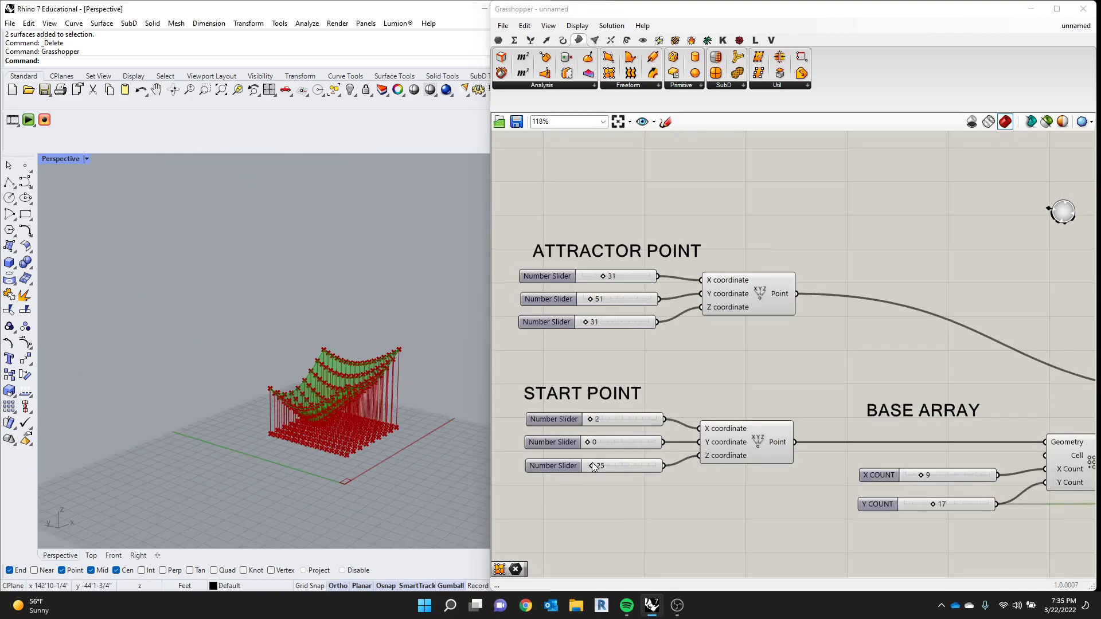
# - Bring the start point's X and Z coordinates back down toward zero
pyautogui.moveTo(594, 464); pyautogui.dragTo(587, 420)
pyautogui.moveTo(594, 467); pyautogui.dragTo(584, 466)
pyautogui.scroll(6, 418, 428)
pyautogui.click(274, 417)
pyautogui.scroll(-3, 339, 296)
pyautogui.scroll(-5, 268, 305)
pyautogui.scroll(-4, 617, 325)
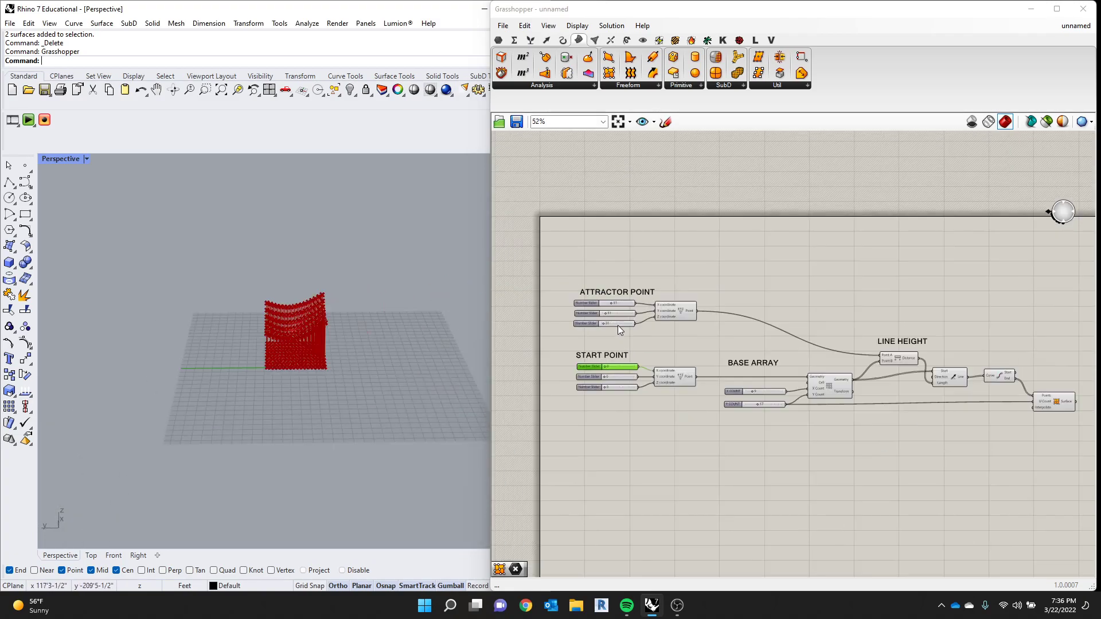
# - Bake the Surface output of Surface From Points onto Layer 02
pyautogui.scroll(5, 267, 314)
pyautogui.scroll(-3, 288, 309)
pyautogui.scroll(3, 343, 309)
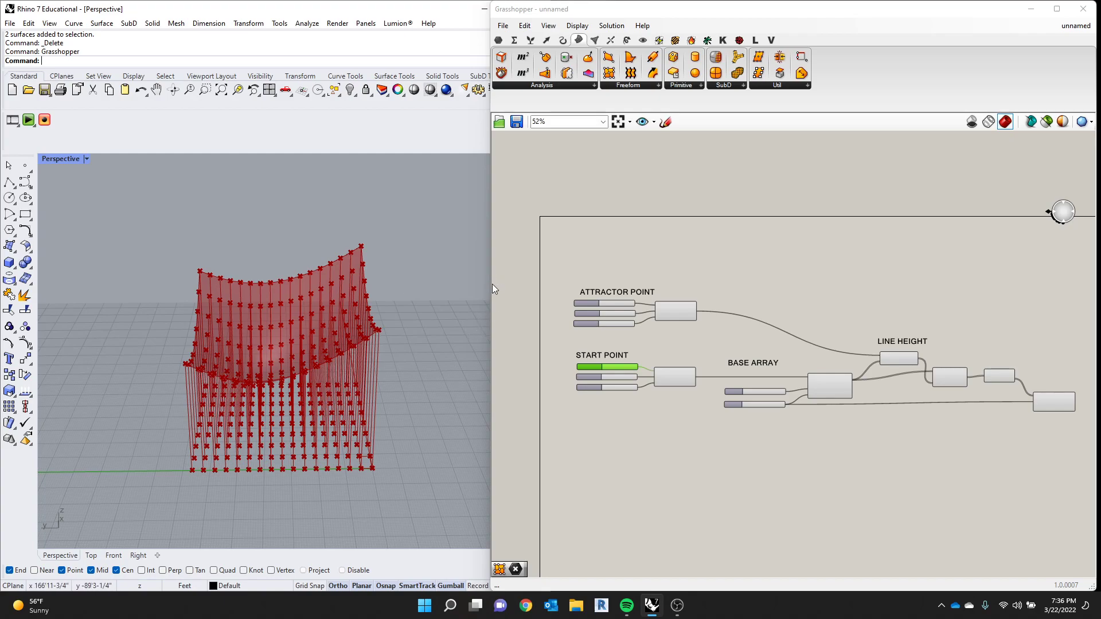
pyautogui.scroll(-3, 487, 284)
pyautogui.scroll(-2, 769, 436)
pyautogui.scroll(6, 889, 459)
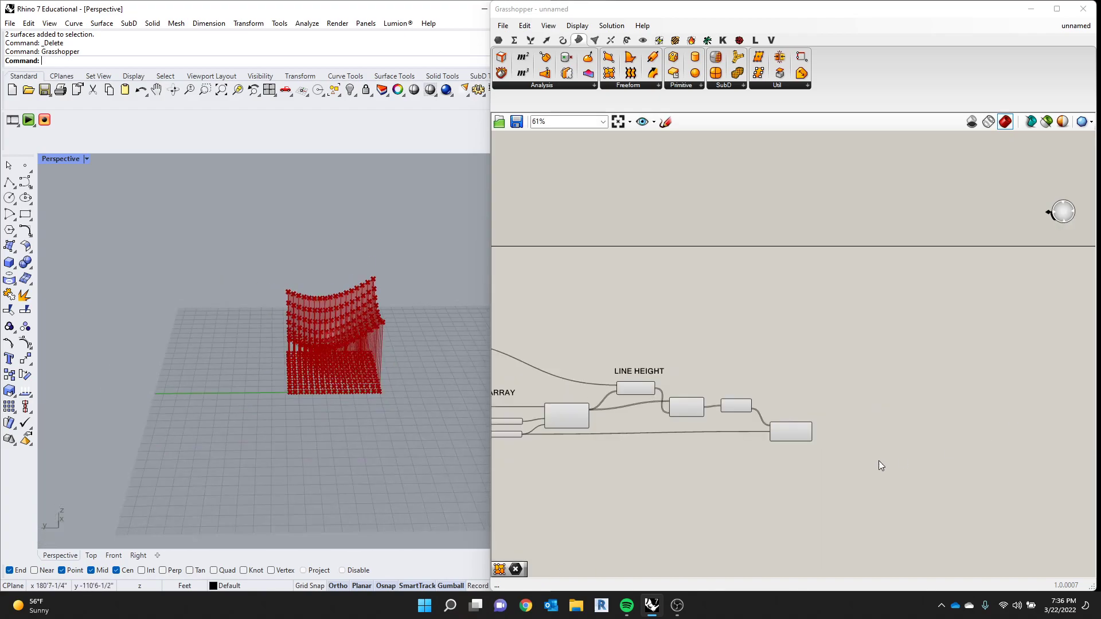
pyautogui.moveTo(711, 395); pyautogui.dragTo(711, 414)
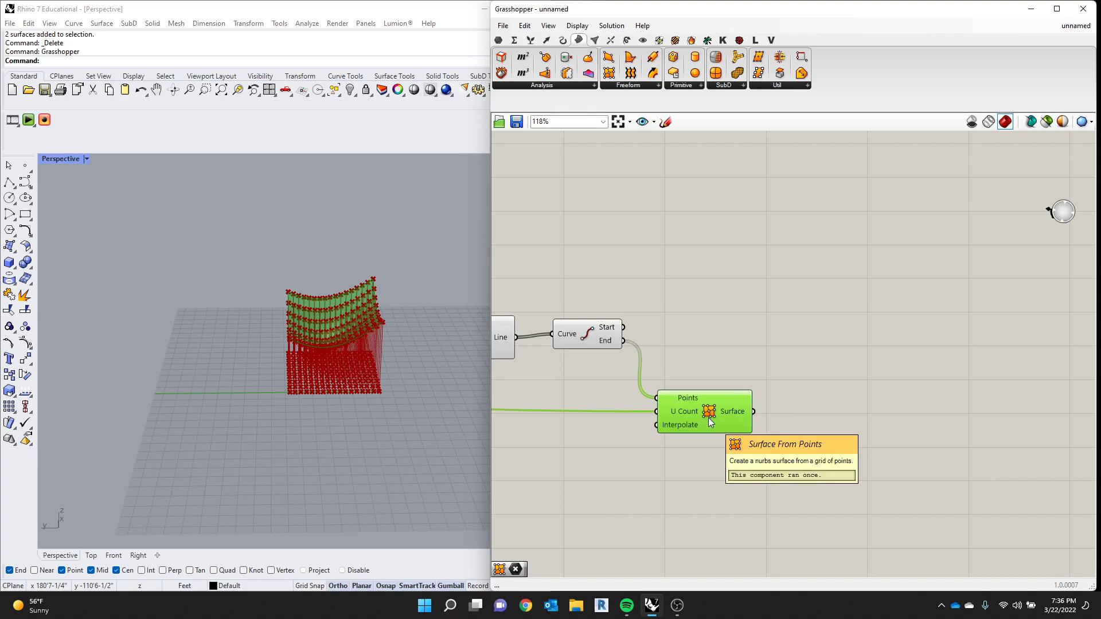
pyautogui.rightClick(720, 415)
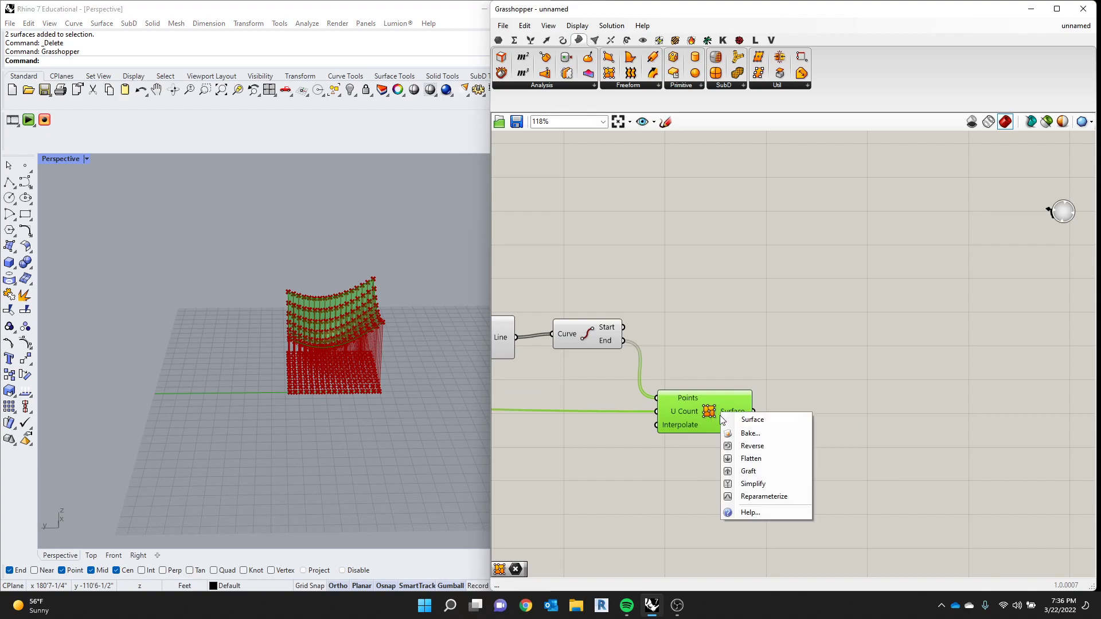
pyautogui.click(745, 438)
pyautogui.click(490, 278)
pyautogui.click(495, 443)
# - Move the baked purple surface along the Y axis, clear of the Grasshopper preview
pyautogui.click(351, 310)
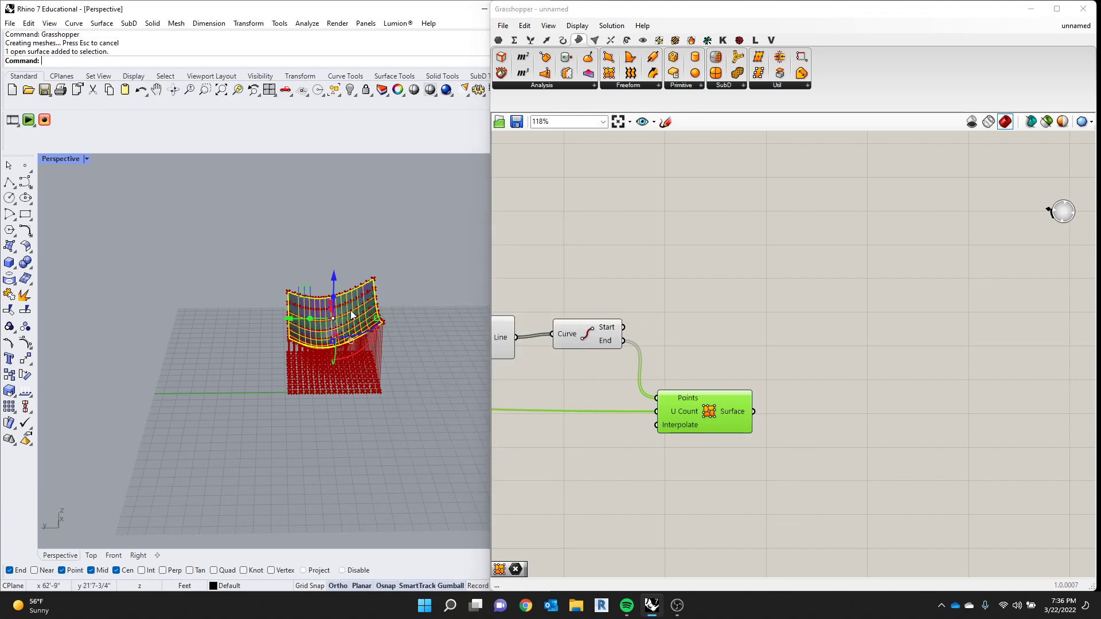
pyautogui.moveTo(298, 320); pyautogui.dragTo(133, 323)
pyautogui.click(674, 296)
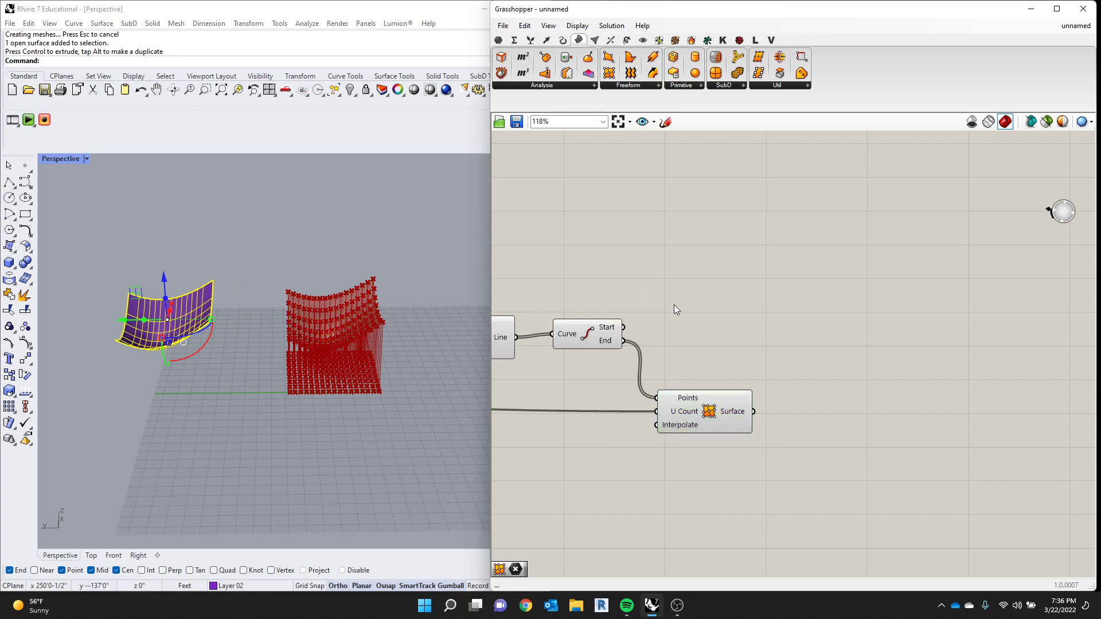
# - Set the X COUNT slider to 15 and the Y COUNT slider to 26
pyautogui.scroll(-6, 765, 364)
pyautogui.scroll(3, 621, 365)
pyautogui.scroll(3, 655, 387)
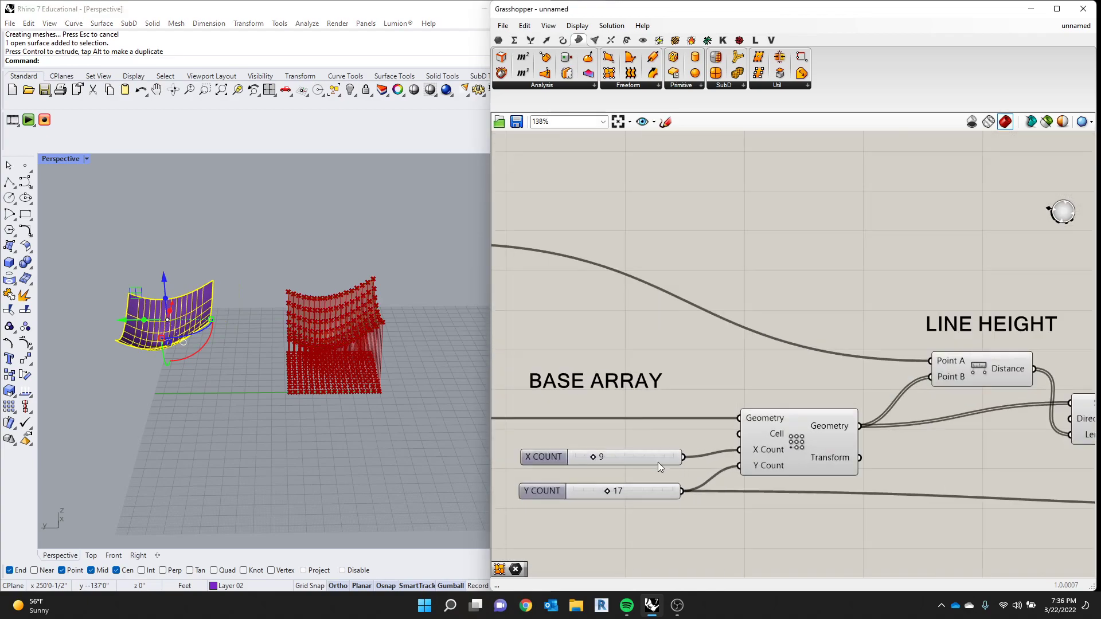
pyautogui.scroll(-3, 745, 441)
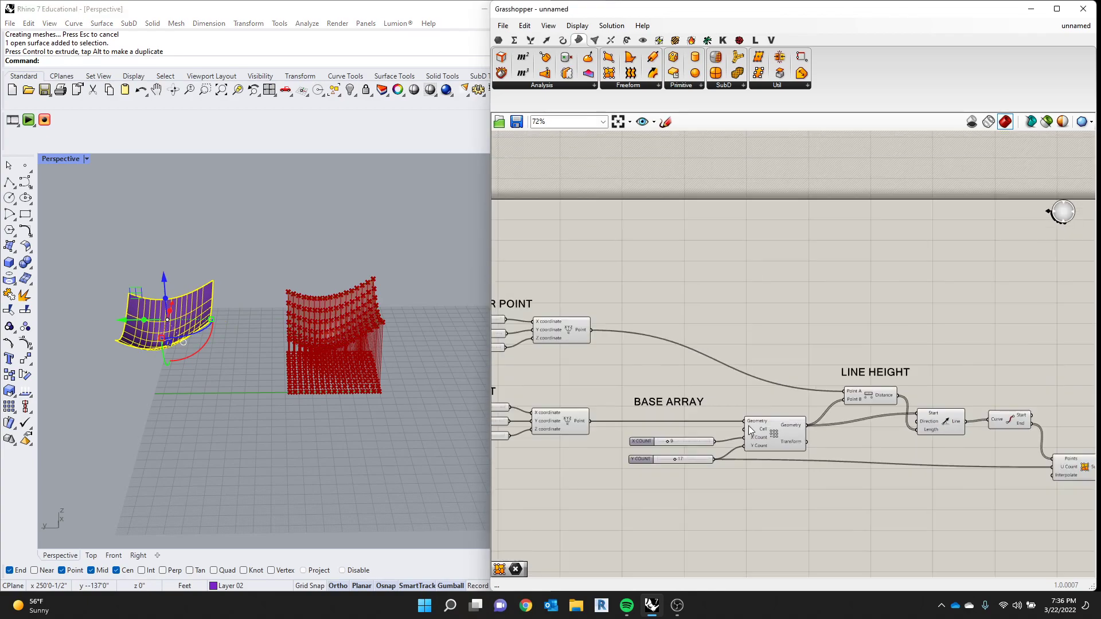
pyautogui.scroll(2, 678, 440)
pyautogui.moveTo(681, 438); pyautogui.dragTo(689, 439)
pyautogui.moveTo(688, 463); pyautogui.dragTo(703, 463)
pyautogui.scroll(-4, 367, 358)
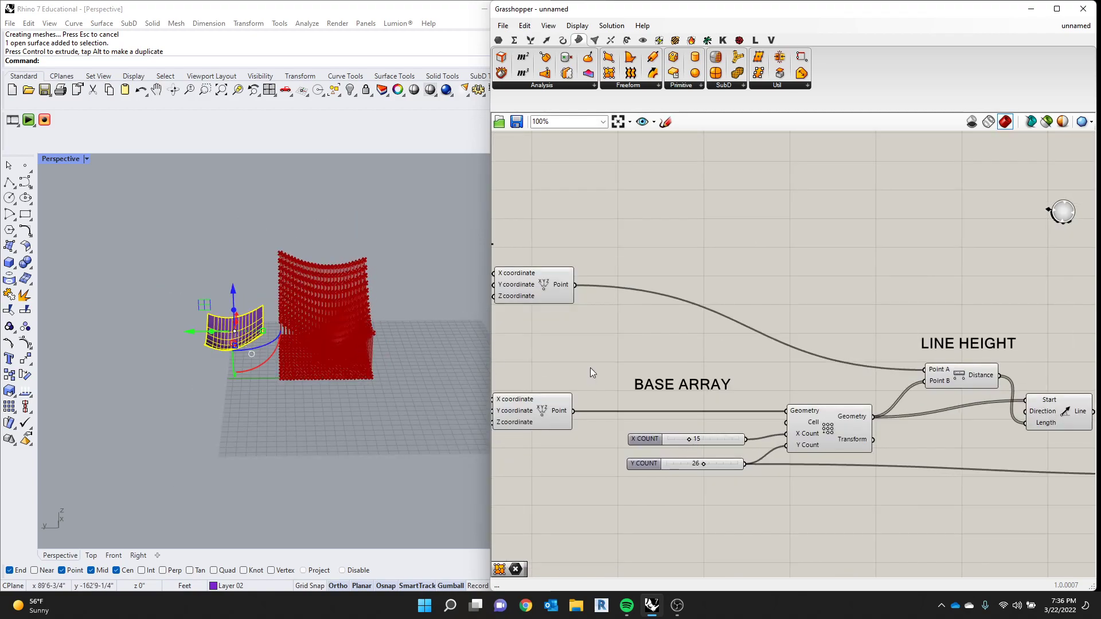
# - Bake the Points input of Surface From Points
pyautogui.scroll(-10, 669, 410)
pyautogui.scroll(8, 820, 428)
pyautogui.click(694, 404)
pyautogui.rightClick(696, 407)
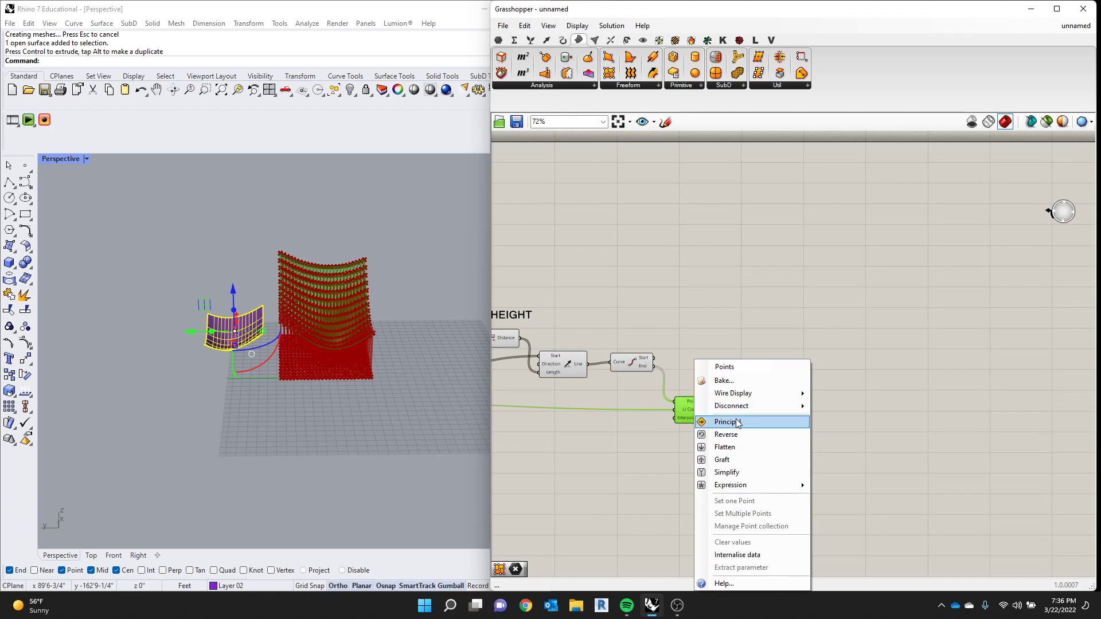
pyautogui.click(723, 381)
pyautogui.click(715, 324)
pyautogui.click(732, 488)
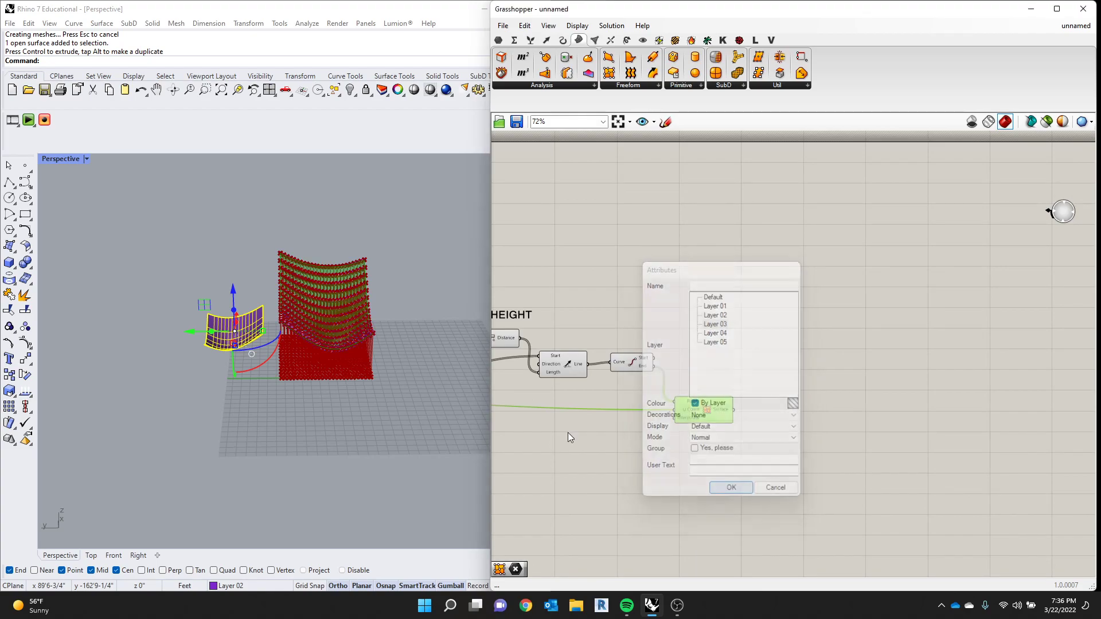
# - Try to select the baked geometry in the viewport and undo the small shift of the Surface From Points component
pyautogui.click(326, 307)
pyautogui.click(378, 355)
pyautogui.scroll(3, 641, 380)
pyautogui.moveTo(752, 442); pyautogui.dragTo(784, 434)
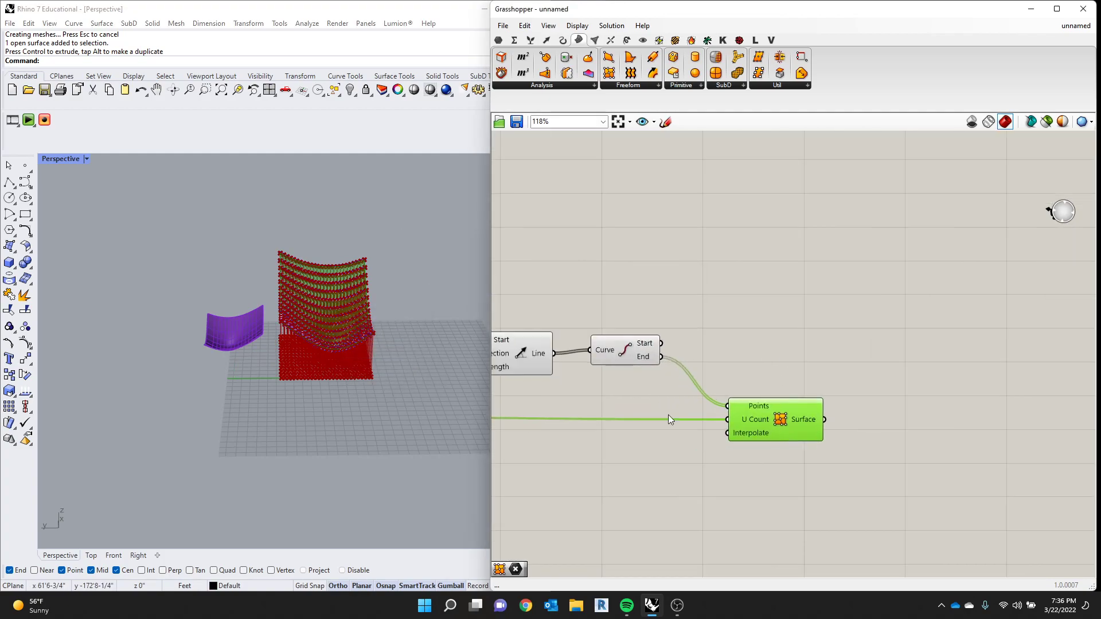
pyautogui.scroll(10, 333, 370)
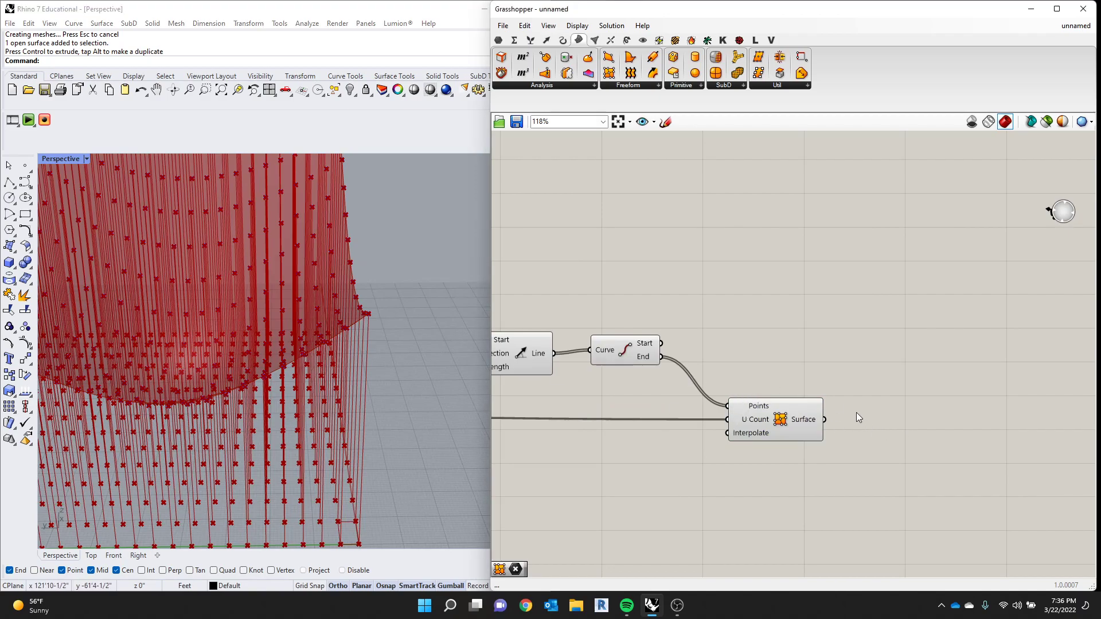
pyautogui.hotkey('ctrl', 'z')
# - Bake the Surface output of the enlarged grid onto Layer 01
pyautogui.rightClick(759, 428)
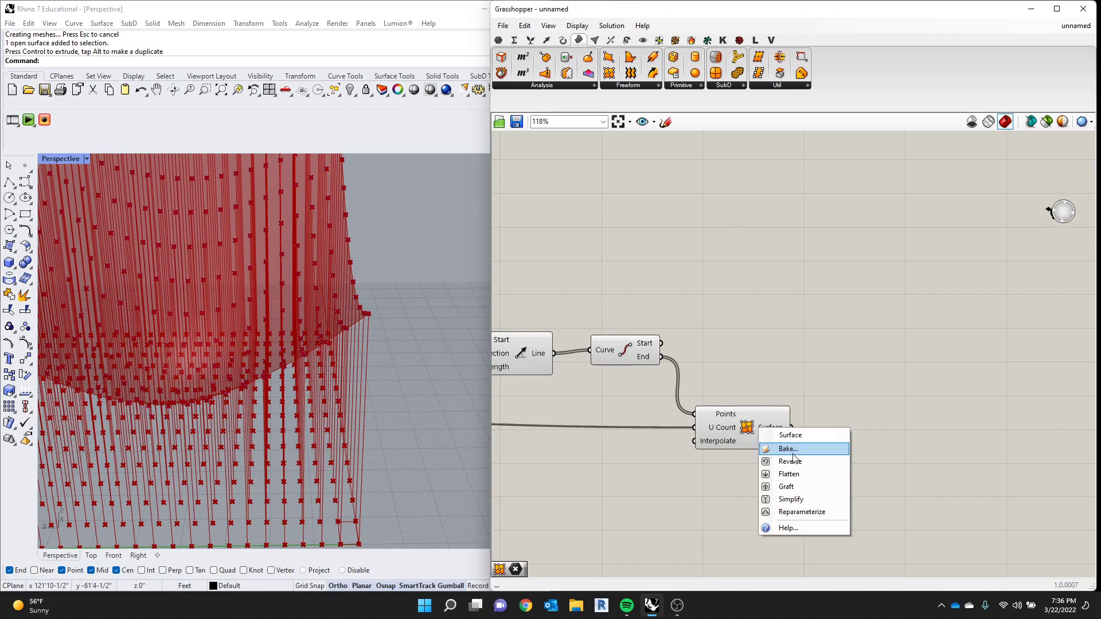
pyautogui.click(794, 451)
pyautogui.click(787, 374)
pyautogui.click(803, 557)
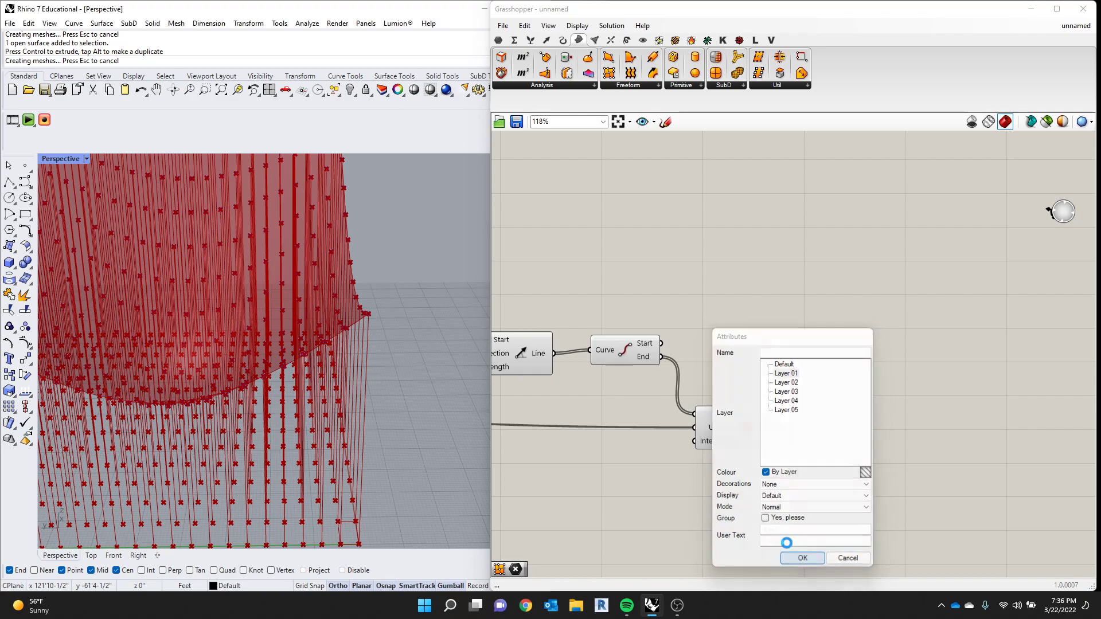
# - Move the newly baked red surface along the Y axis, past the smaller purple surface
pyautogui.scroll(-10, 366, 343)
pyautogui.click(329, 319)
pyautogui.moveTo(257, 288); pyautogui.dragTo(80, 284)
pyautogui.scroll(-5, 140, 285)
pyautogui.scroll(10, 139, 263)
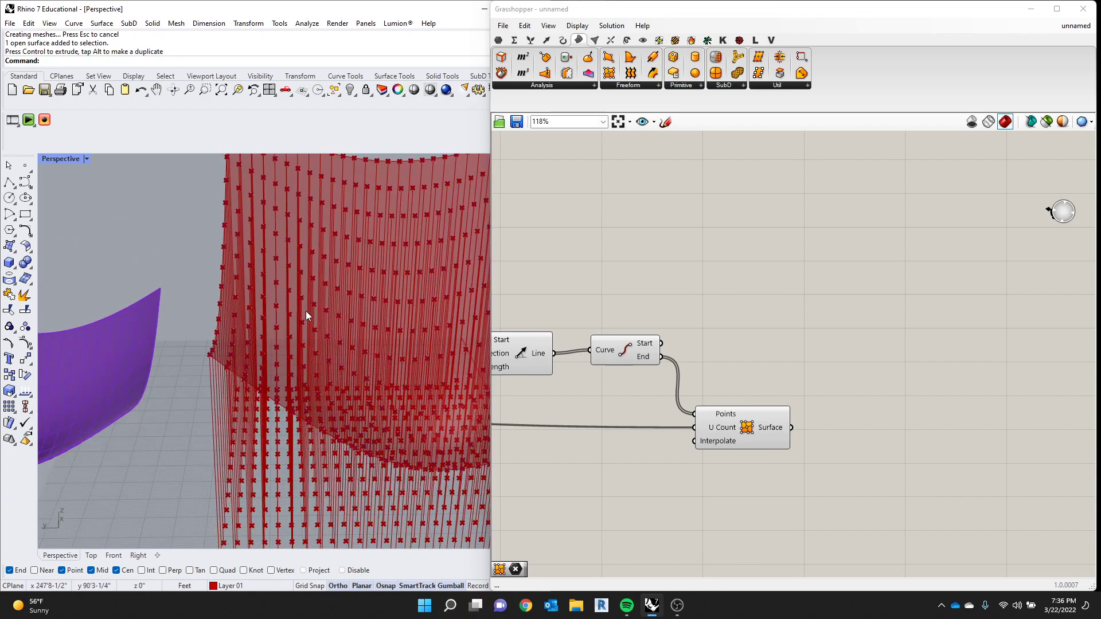
# - Compare the two baked surfaces in perspective and delete both of them
pyautogui.scroll(-8, 295, 308)
pyautogui.scroll(-5, 810, 397)
pyautogui.scroll(-3, 274, 312)
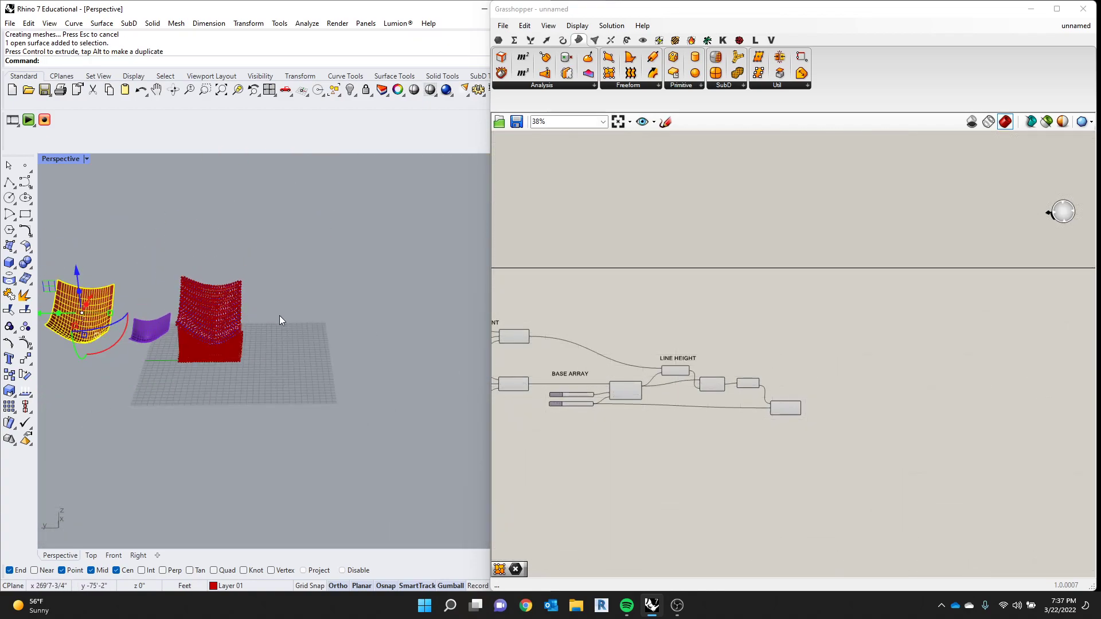
pyautogui.moveTo(275, 312); pyautogui.dragTo(89, 342, button='right')
pyautogui.scroll(8, 116, 293)
pyautogui.click(252, 239)
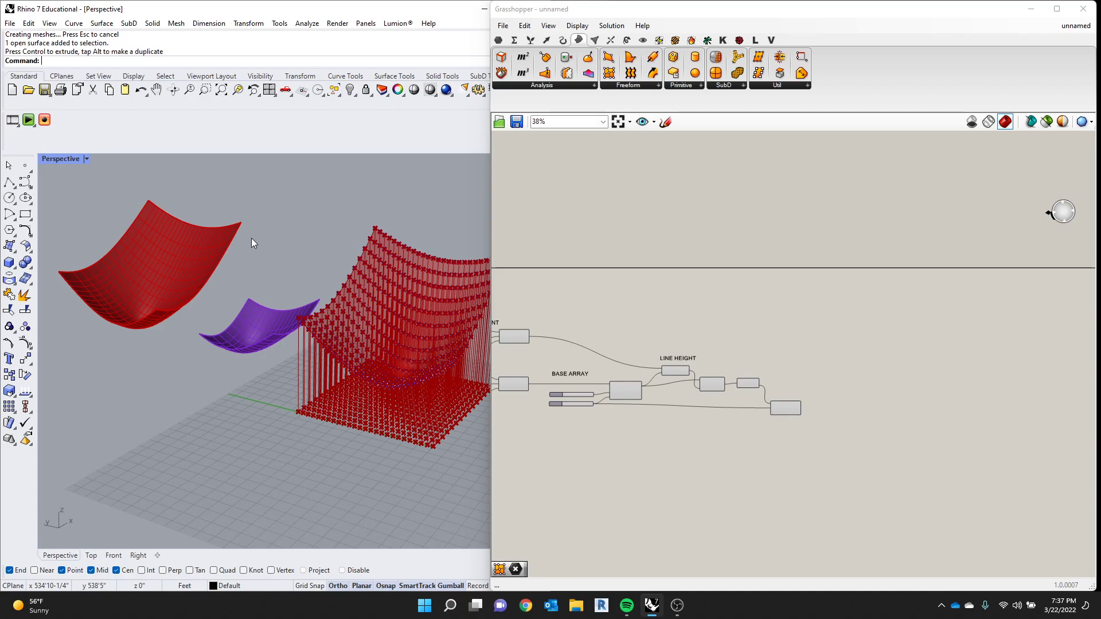
pyautogui.click(242, 303)
pyautogui.press('Delete')
pyautogui.press('Delete')
# - Select all the baked points around the preview surface and delete them
pyautogui.scroll(5, 333, 339)
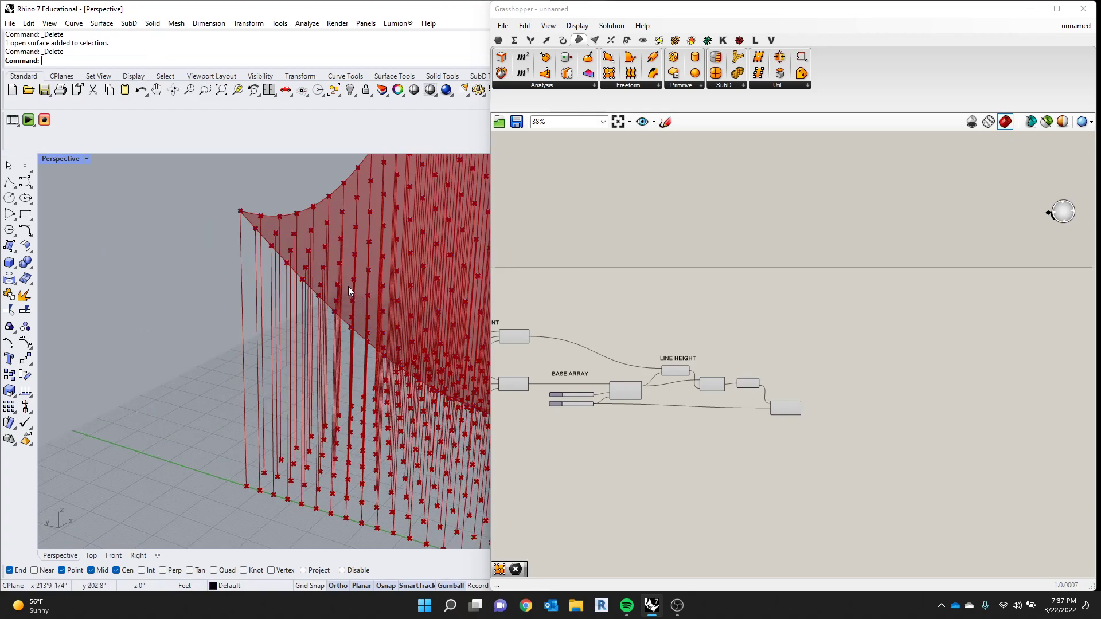
pyautogui.scroll(-6, 244, 301)
pyautogui.moveTo(236, 182); pyautogui.dragTo(418, 394)
pyautogui.press('Delete')
pyautogui.scroll(4, 311, 314)
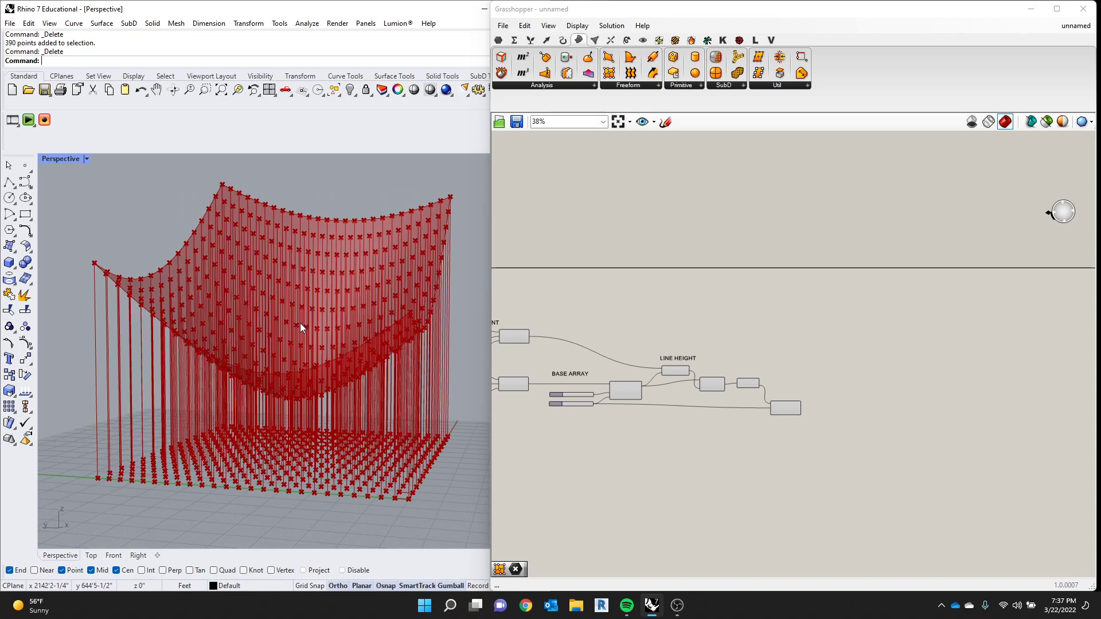
# - Examine the preview surface up close and the component layout after the LINE HEIGHT section
pyautogui.scroll(-4, 778, 330)
pyautogui.scroll(2, 782, 347)
pyautogui.scroll(2, 782, 346)
pyautogui.scroll(-4, 348, 381)
pyautogui.scroll(4, 358, 357)
pyautogui.scroll(4, 358, 358)
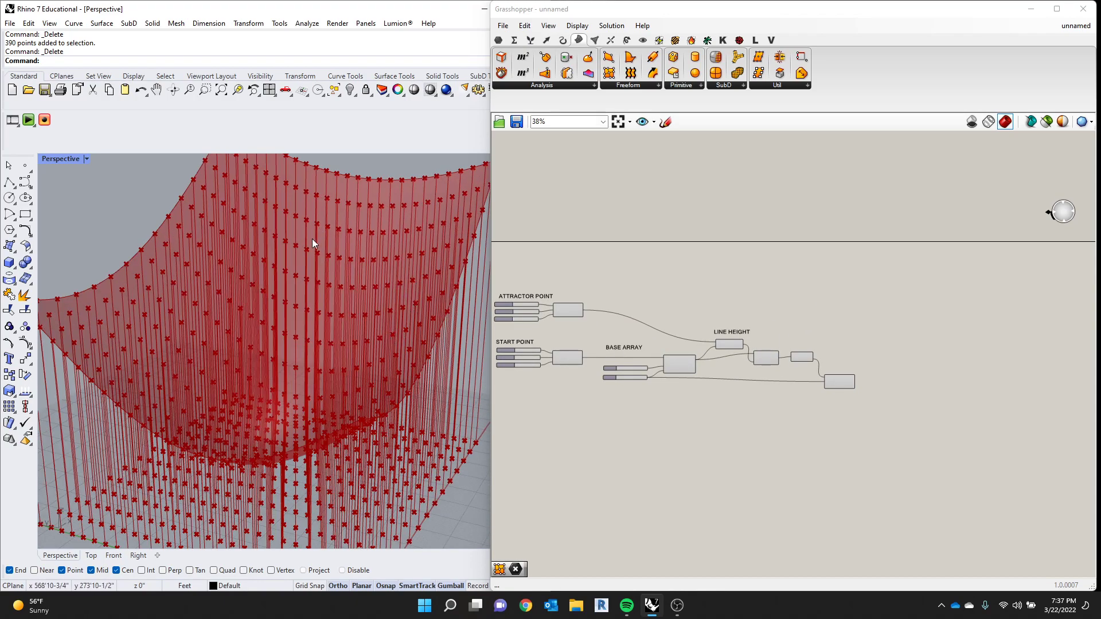
pyautogui.scroll(-2, 808, 318)
pyautogui.moveTo(807, 283); pyautogui.dragTo(642, 378)
pyautogui.scroll(7, 834, 339)
# - Align the line and end points components with the Distance component, and move Surface From Points farther away from them
pyautogui.click(746, 364)
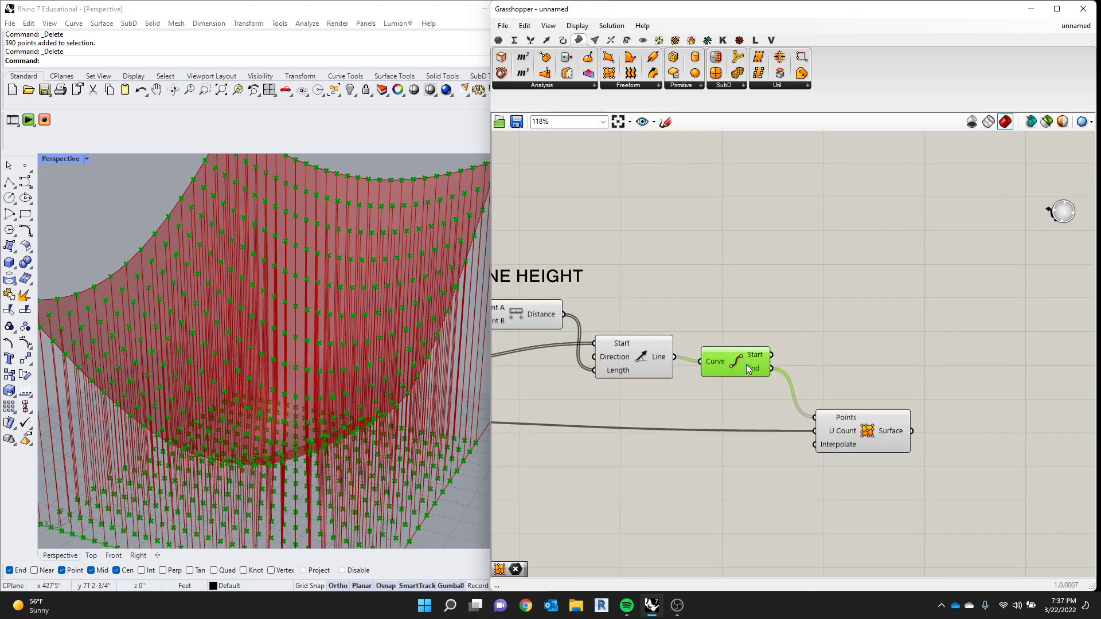
pyautogui.scroll(-1, 747, 364)
pyautogui.click(653, 322)
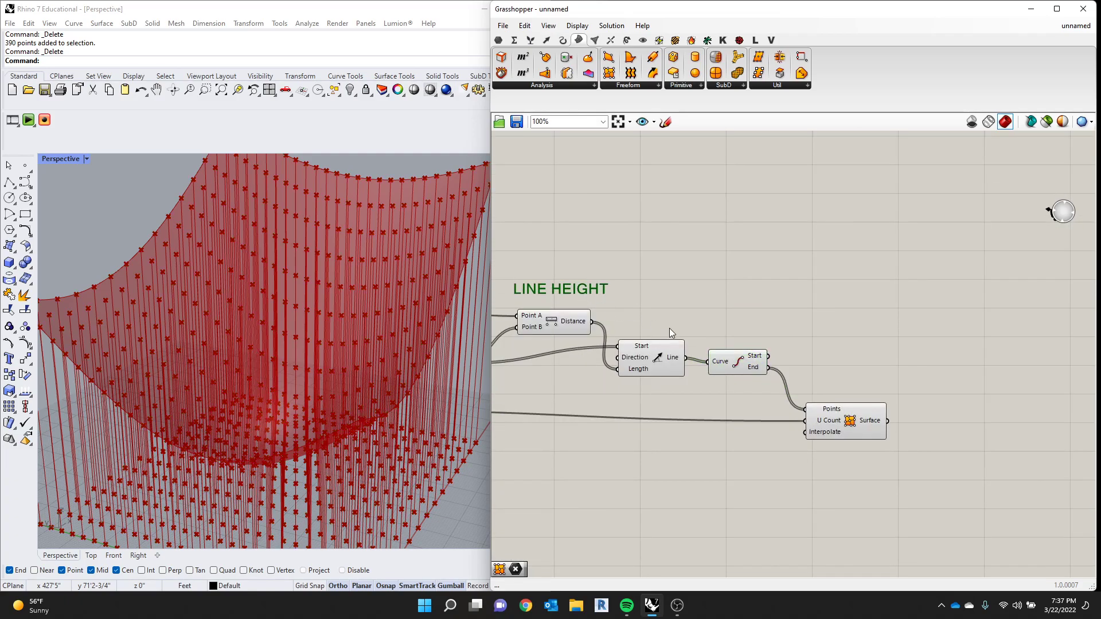
pyautogui.moveTo(748, 321); pyautogui.dragTo(631, 343)
pyautogui.click(696, 356)
pyautogui.click(741, 341)
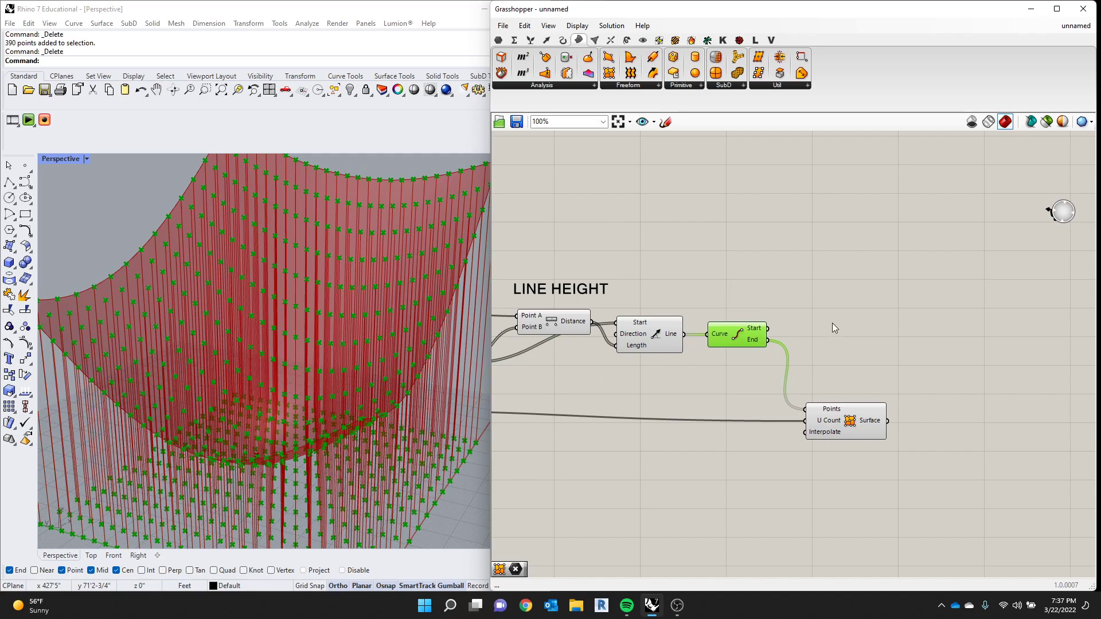
pyautogui.click(601, 286)
pyautogui.scroll(-4, 850, 337)
pyautogui.scroll(4, 852, 376)
pyautogui.moveTo(852, 378); pyautogui.dragTo(893, 394)
pyautogui.click(867, 315)
# - Duplicate the LINE HEIGHT label, place the copy above Surface From Points and change its text to BAKE
pyautogui.click(588, 248)
pyautogui.hotkey('ctrl', 'v')
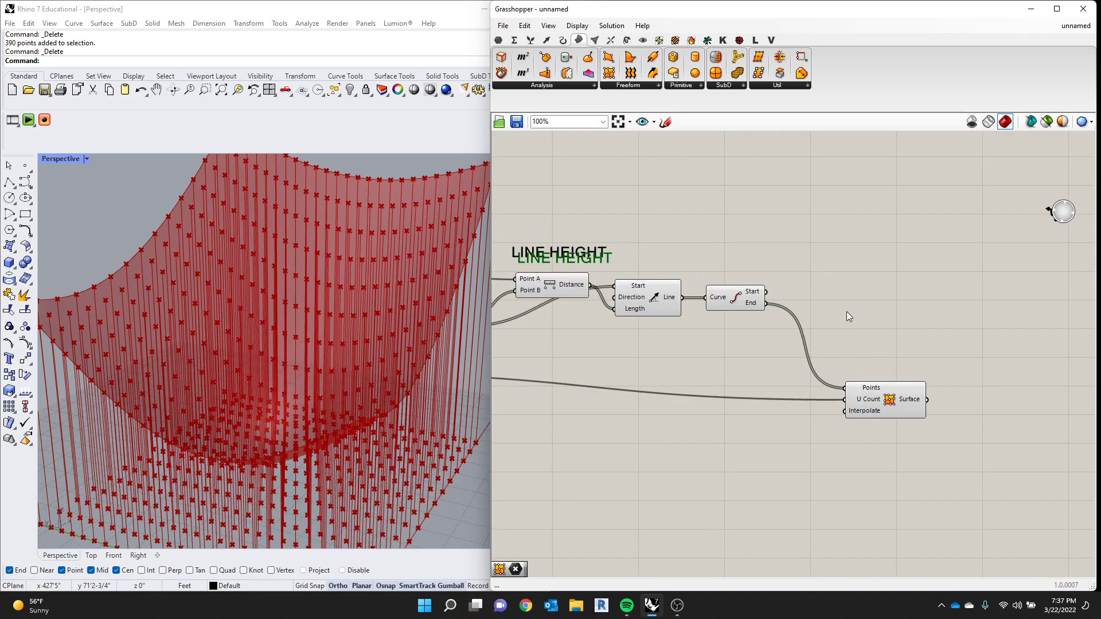
pyautogui.moveTo(577, 267); pyautogui.dragTo(935, 372)
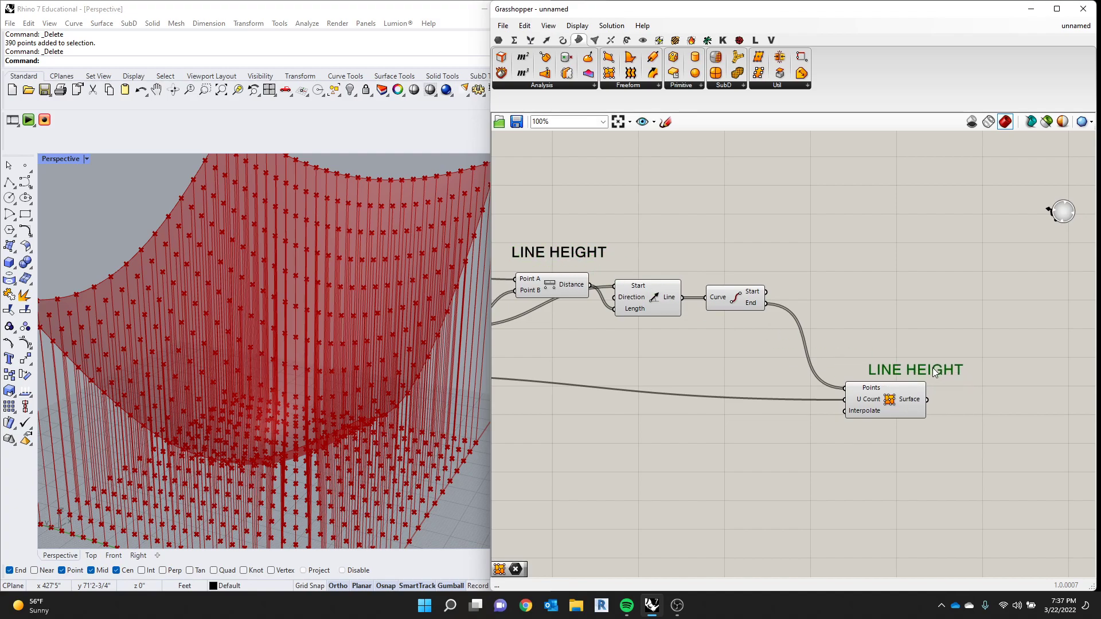
pyautogui.moveTo(909, 372); pyautogui.dragTo(888, 367)
pyautogui.doubleClick(888, 367)
pyautogui.write('BAKE')
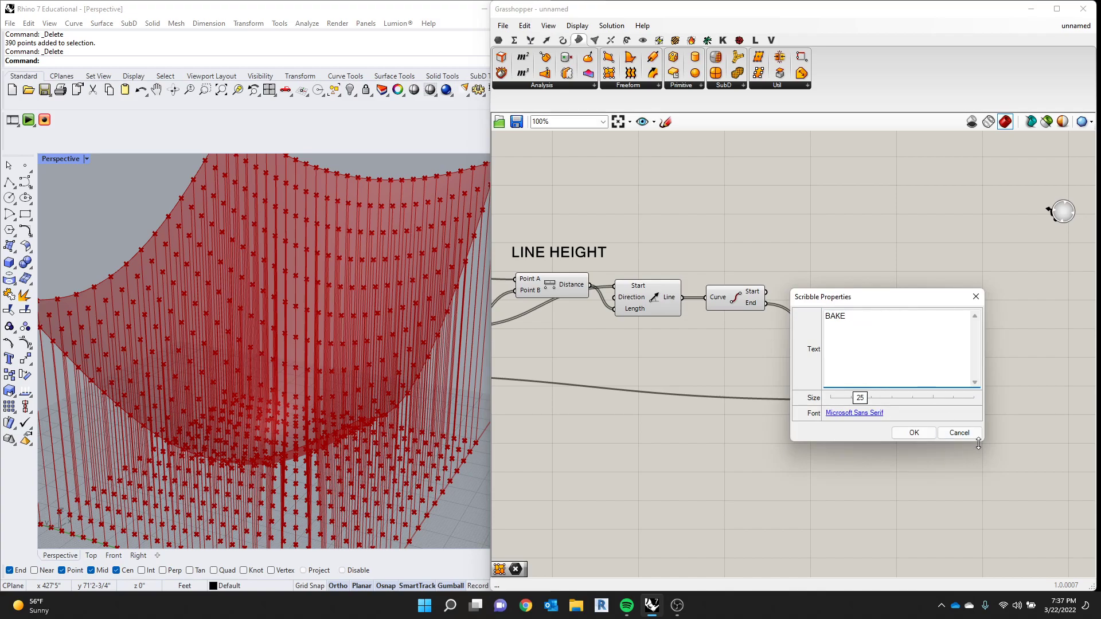
pyautogui.click(913, 433)
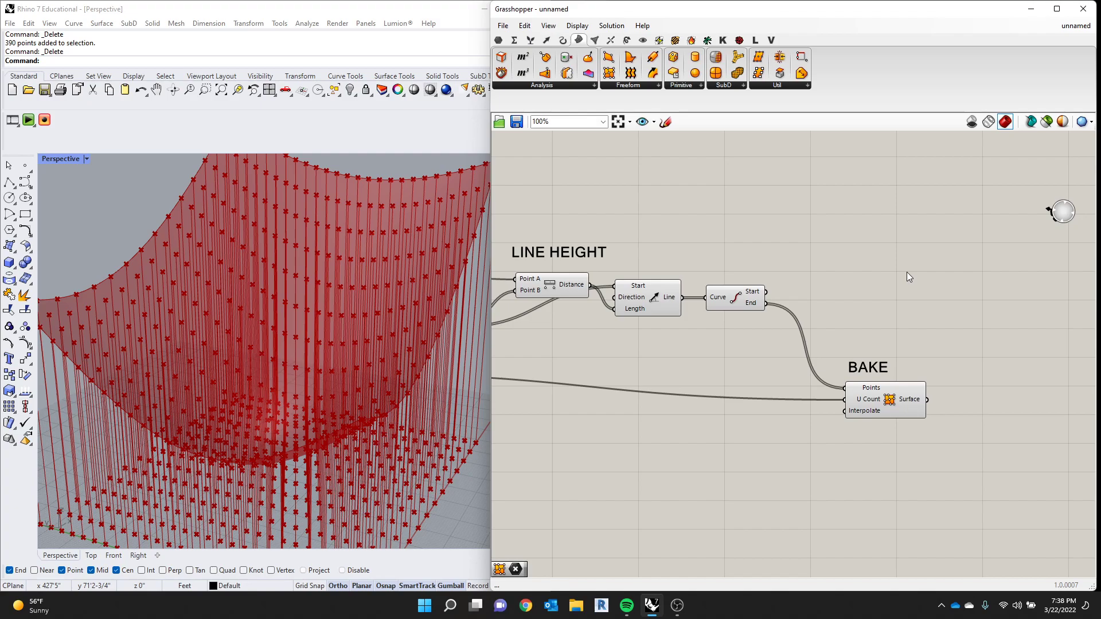
# - Disable the preview of every component except Surface From Points, leaving only the surface displayed in the viewport
pyautogui.scroll(-2, 879, 316)
pyautogui.scroll(2, 880, 314)
pyautogui.scroll(-5, 894, 301)
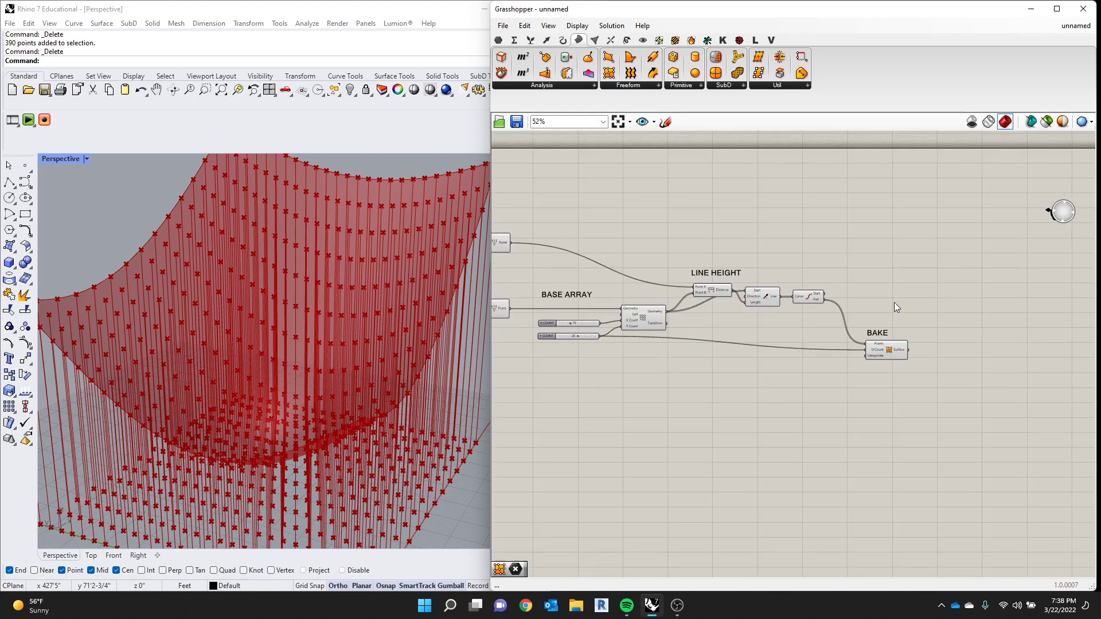
pyautogui.moveTo(371, 350); pyautogui.dragTo(272, 356, button='right')
pyautogui.moveTo(904, 251); pyautogui.dragTo(626, 373)
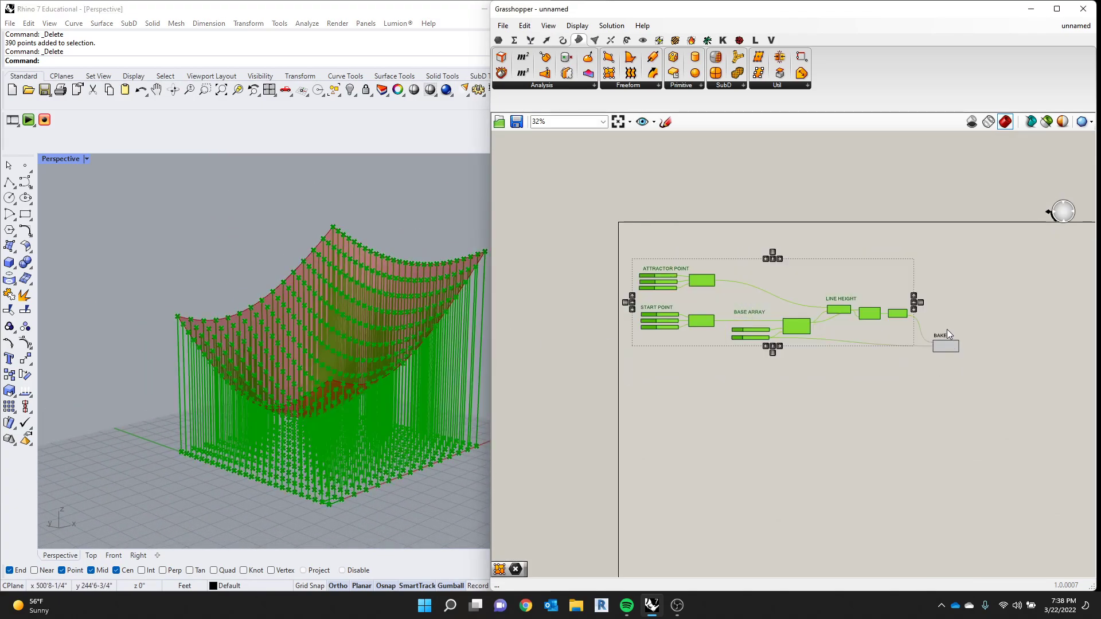
pyautogui.scroll(4, 941, 330)
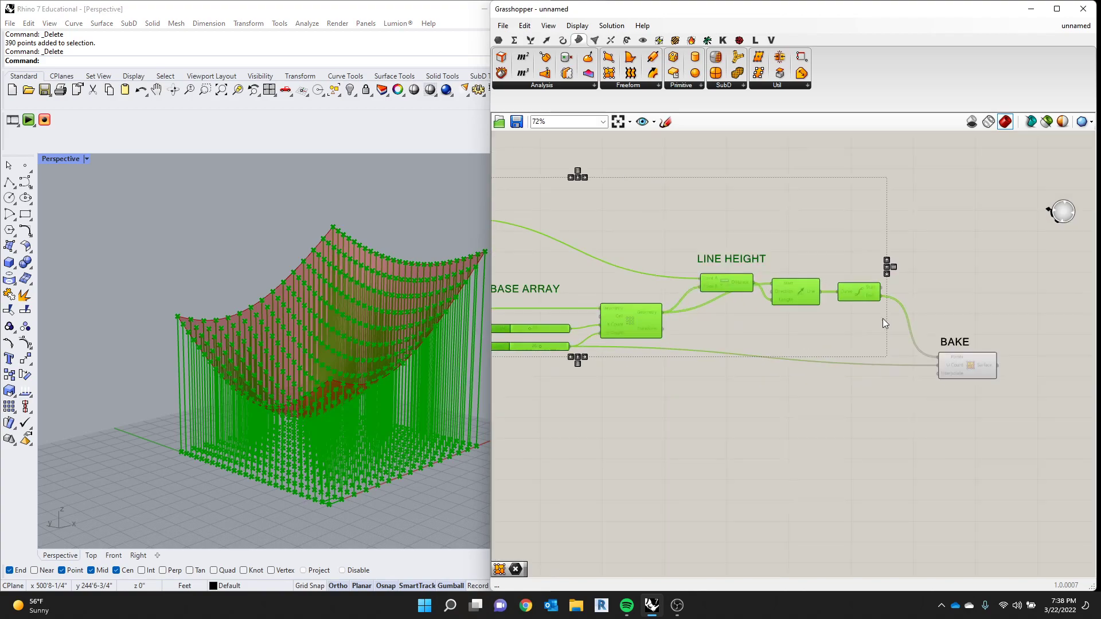
pyautogui.middleClick(852, 293)
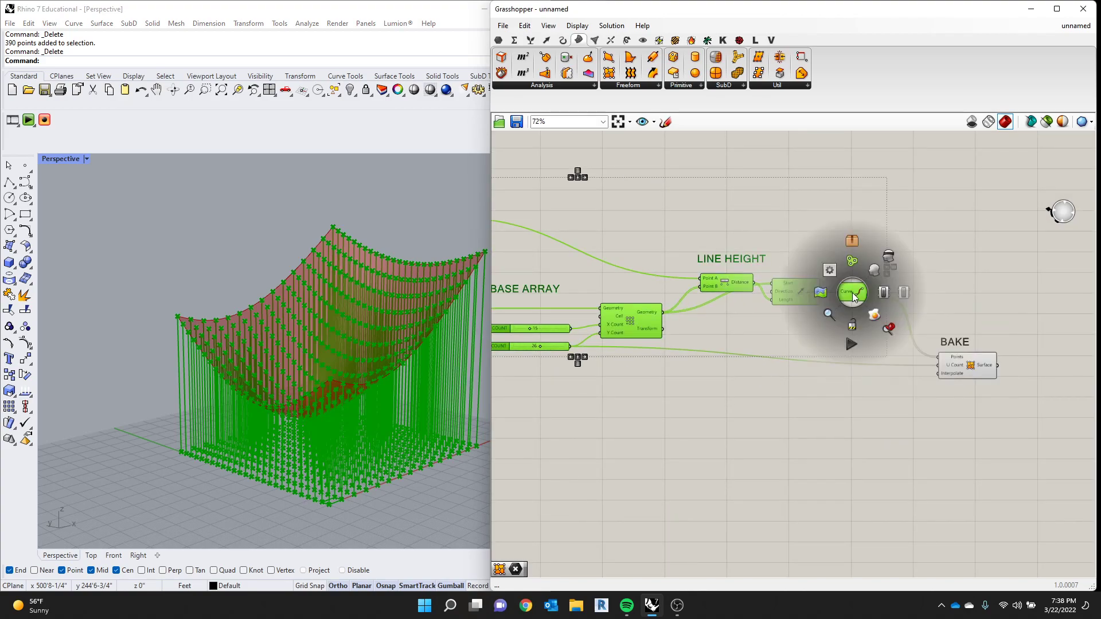
pyautogui.click(888, 256)
pyautogui.scroll(5, 399, 362)
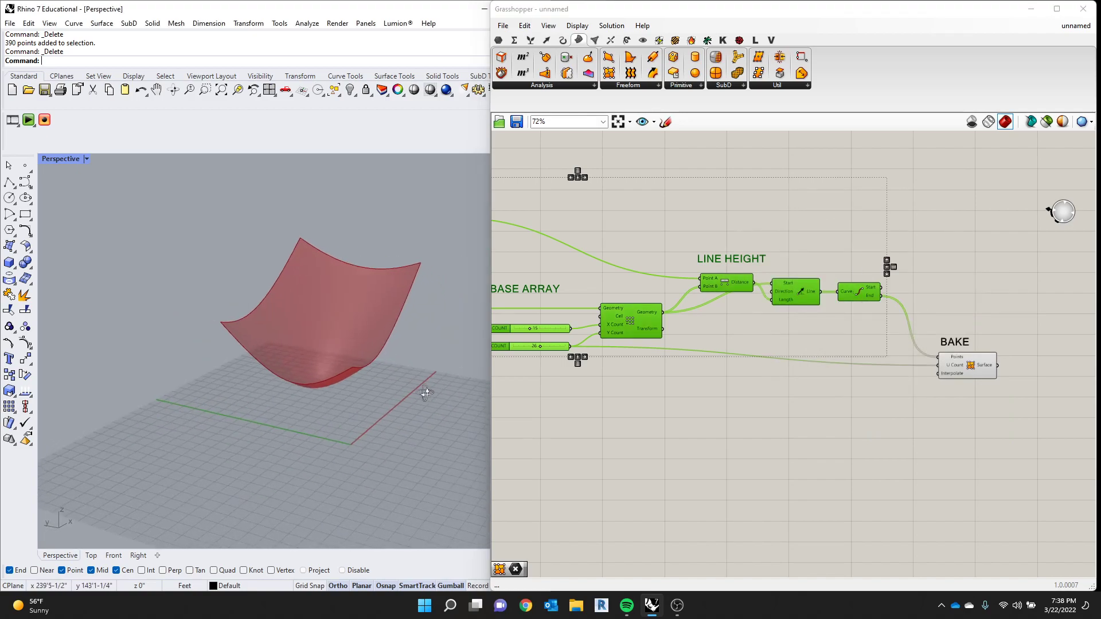
# - Set the START POINT's X, Y and Z coordinates to 0
pyautogui.moveTo(385, 367); pyautogui.dragTo(314, 356, button='right')
pyautogui.scroll(-2, 314, 357)
pyautogui.scroll(-3, 845, 353)
pyautogui.scroll(6, 644, 333)
pyautogui.moveTo(670, 337); pyautogui.dragTo(666, 335)
pyautogui.scroll(-5, 765, 331)
pyautogui.click(711, 290)
pyautogui.scroll(4, 636, 322)
pyautogui.scroll(1, 611, 333)
pyautogui.moveTo(516, 304); pyautogui.dragTo(516, 349)
pyautogui.click(519, 349)
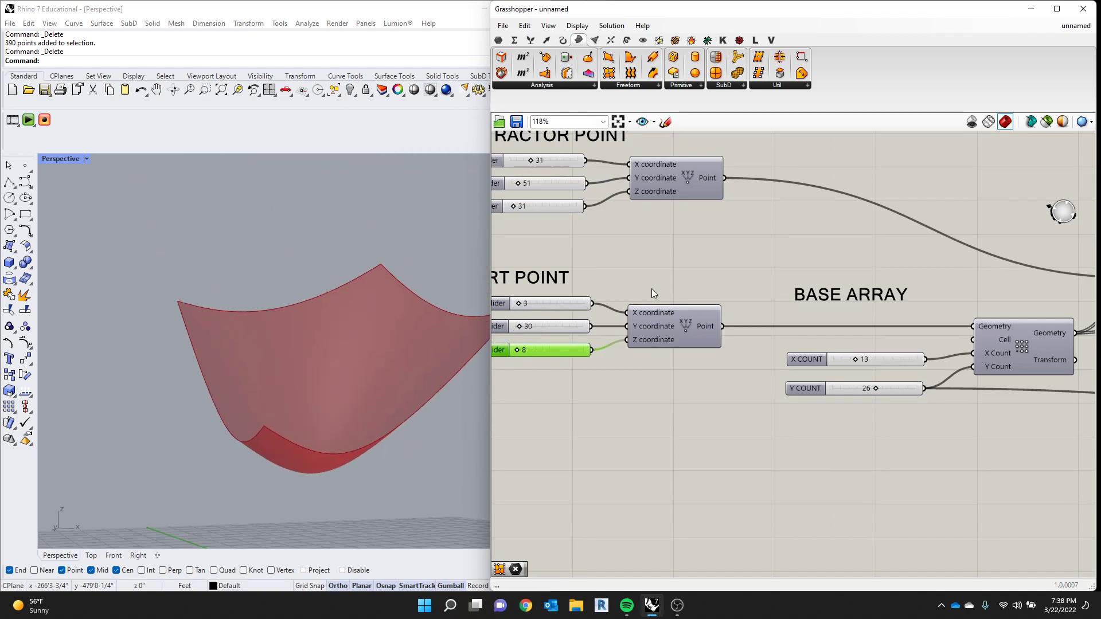
pyautogui.scroll(2, 620, 278)
pyautogui.moveTo(548, 414); pyautogui.dragTo(543, 389)
pyautogui.click(544, 384)
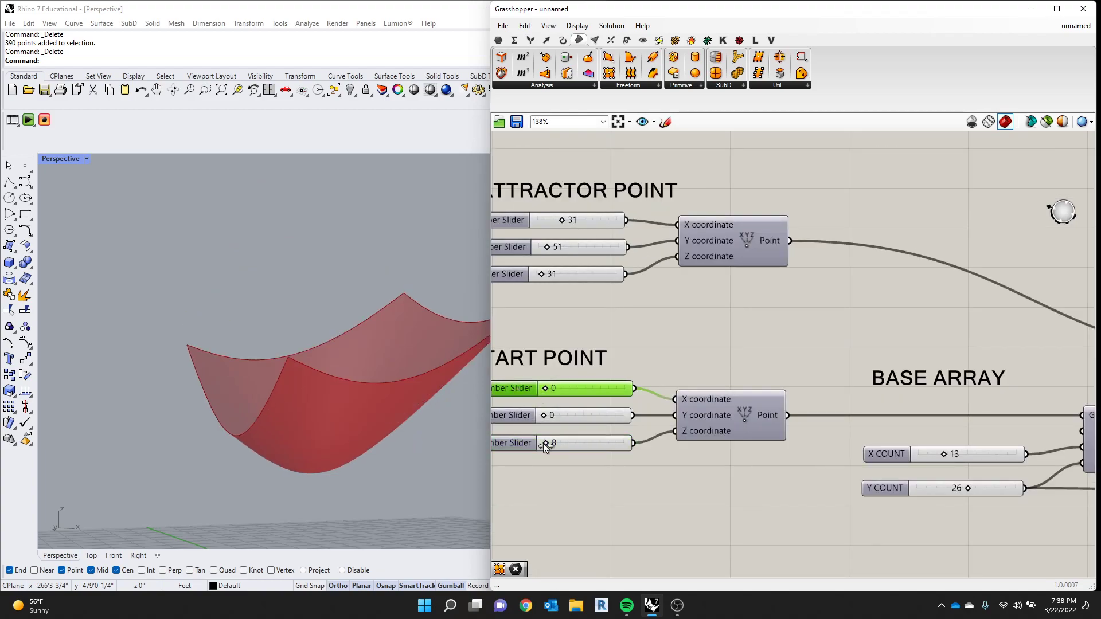
pyautogui.moveTo(545, 444); pyautogui.dragTo(529, 443)
# - Set the ATTRACTOR POINT's X coordinate to 45 and its Y coordinate to 22
pyautogui.moveTo(551, 253); pyautogui.dragTo(576, 221)
pyautogui.moveTo(373, 309); pyautogui.dragTo(315, 344, button='right')
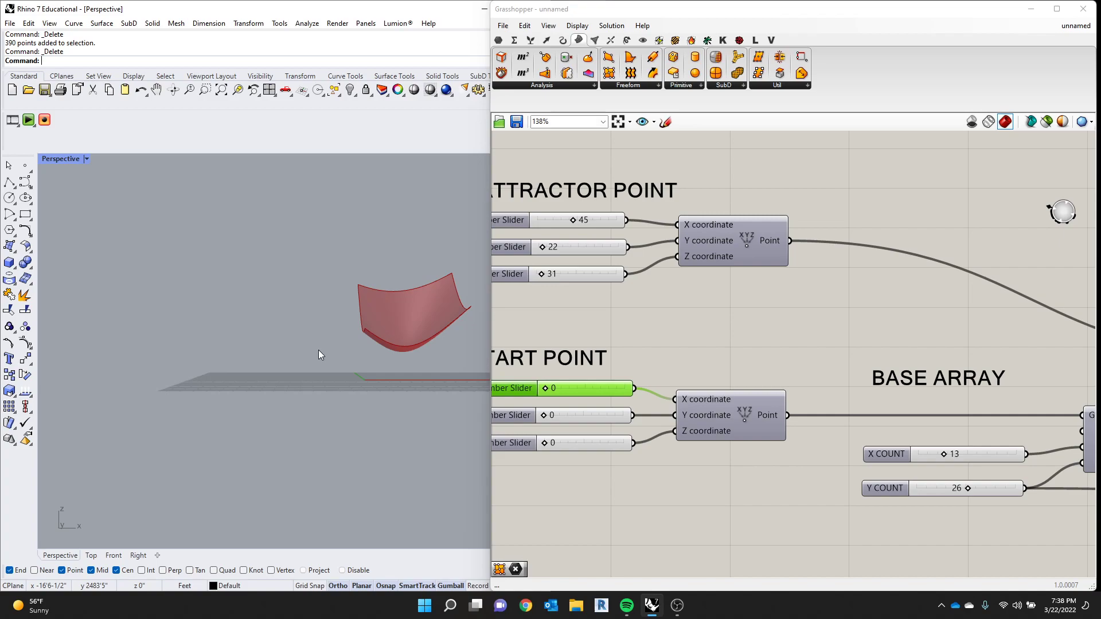
# - Examine the chain from BASE ARRAY to BAKE and view the preview surface up close from several angles
pyautogui.scroll(-5, 791, 320)
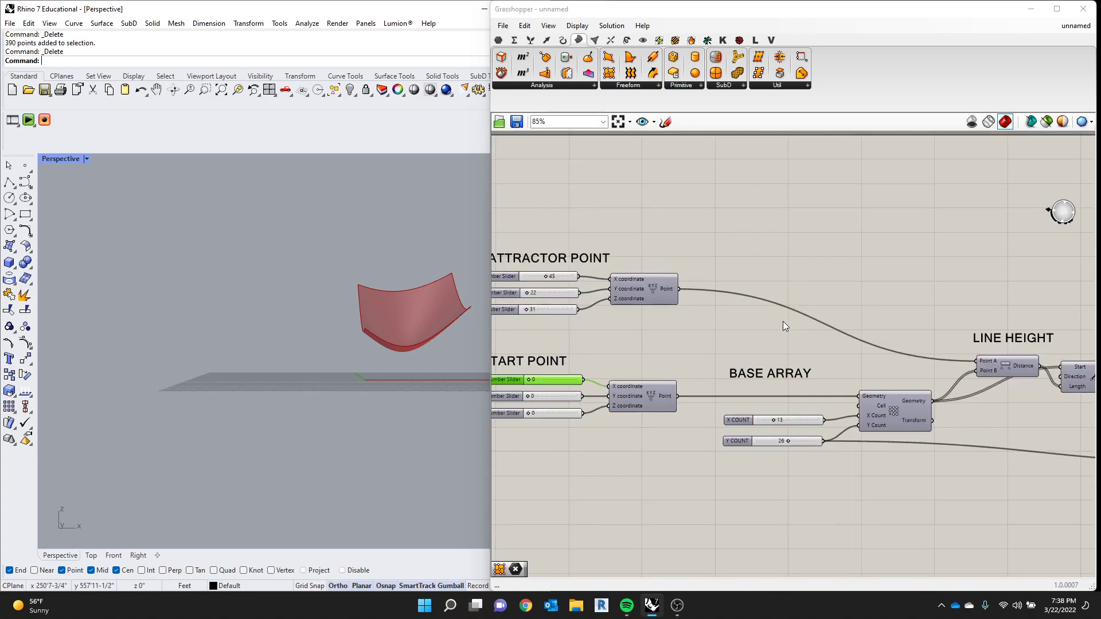
pyautogui.scroll(2, 1070, 338)
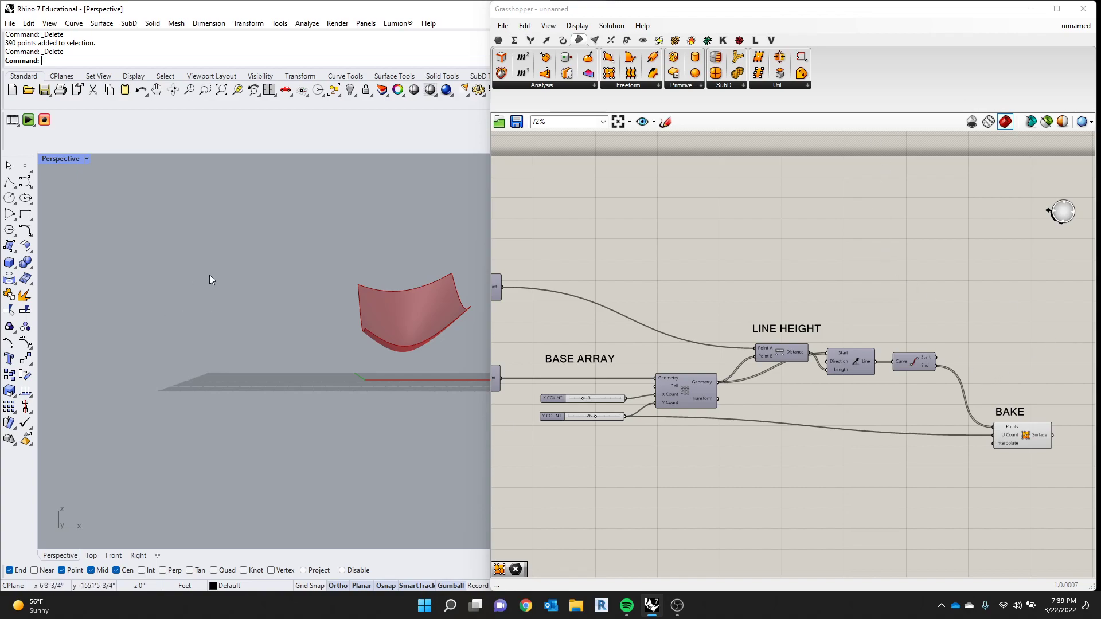
pyautogui.scroll(3, 378, 357)
pyautogui.moveTo(377, 357)
pyautogui.mouseDown(button='right')
pyautogui.moveTo(187, 383)
pyautogui.moveTo(250, 376)
pyautogui.moveTo(271, 407)
pyautogui.moveTo(328, 418)
pyautogui.moveTo(423, 332)
pyautogui.moveTo(359, 350)
pyautogui.mouseUp(button='right')
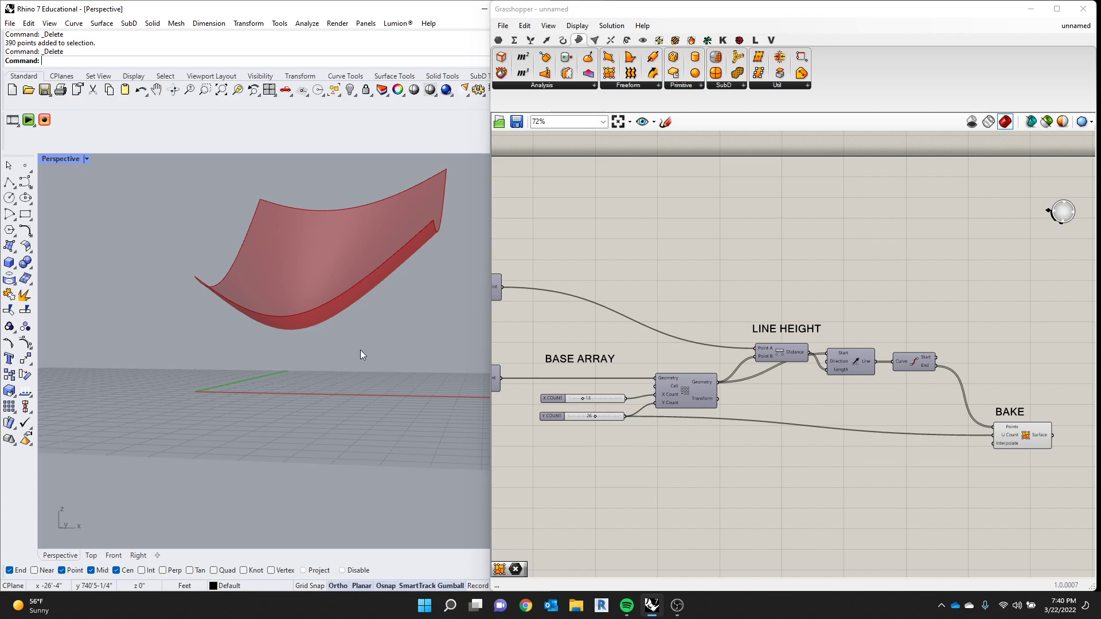
pyautogui.scroll(-8, 285, 260)
pyautogui.scroll(7, 352, 223)
pyautogui.moveTo(471, 229); pyautogui.dragTo(450, 252, button='right')
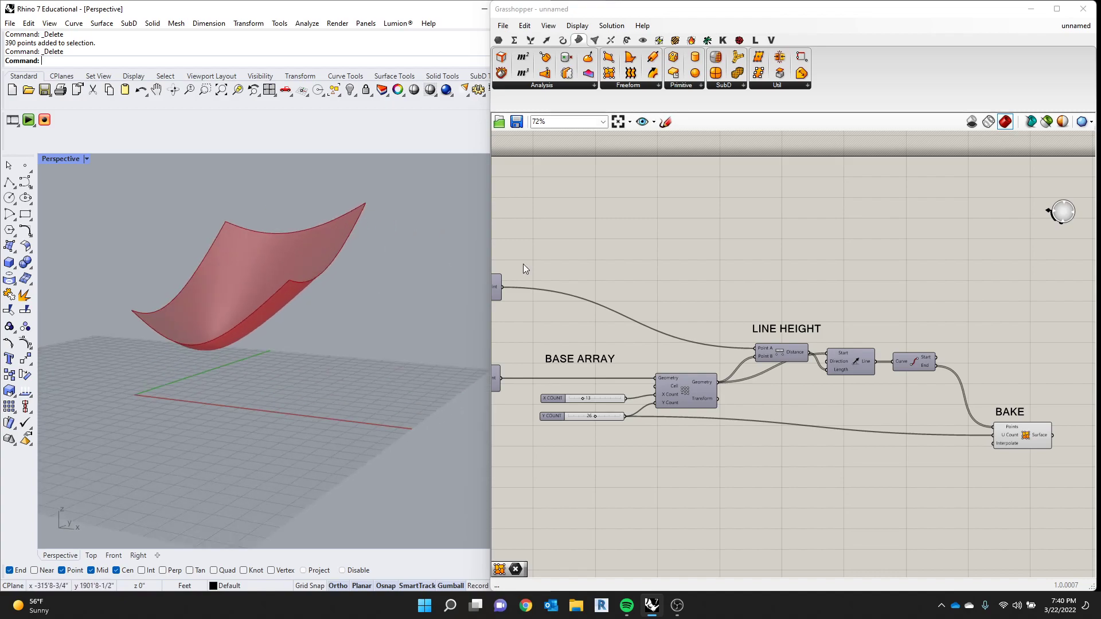
# - Add a Panel component above the end points component, next to the LINE HEIGHT section
pyautogui.scroll(-4, 890, 276)
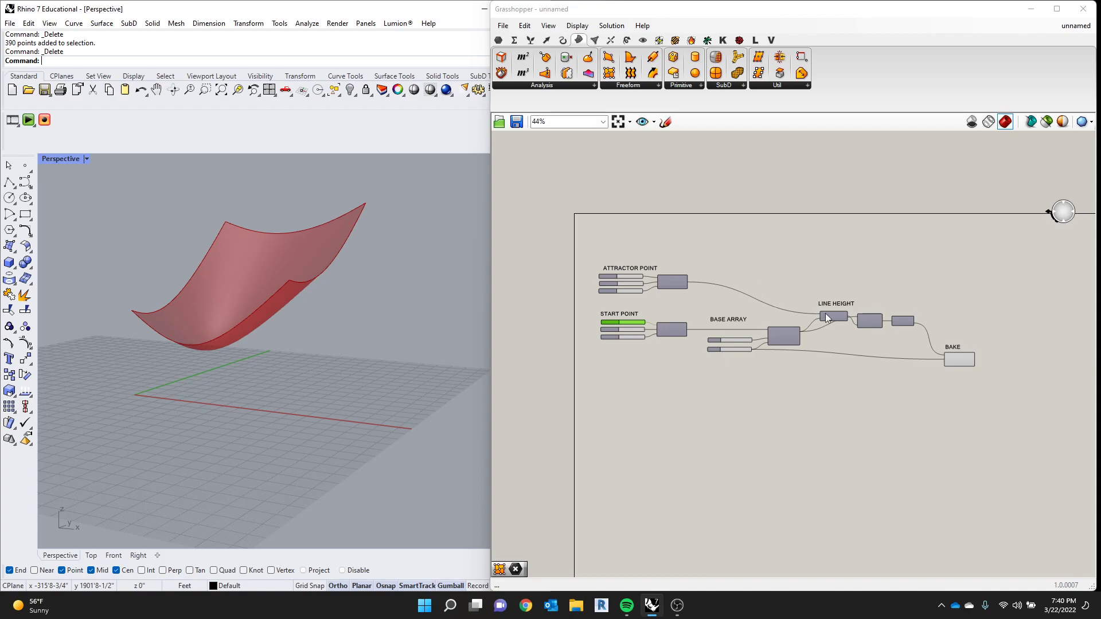
pyautogui.scroll(5, 810, 305)
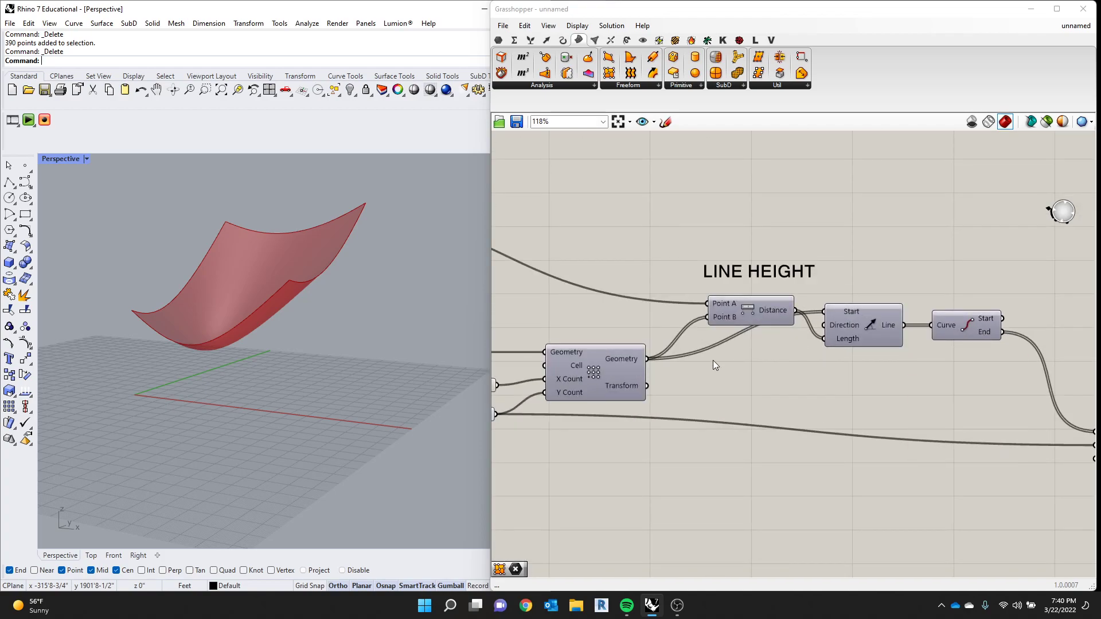
pyautogui.scroll(-5, 716, 360)
pyautogui.scroll(4, 834, 345)
pyautogui.doubleClick(762, 261)
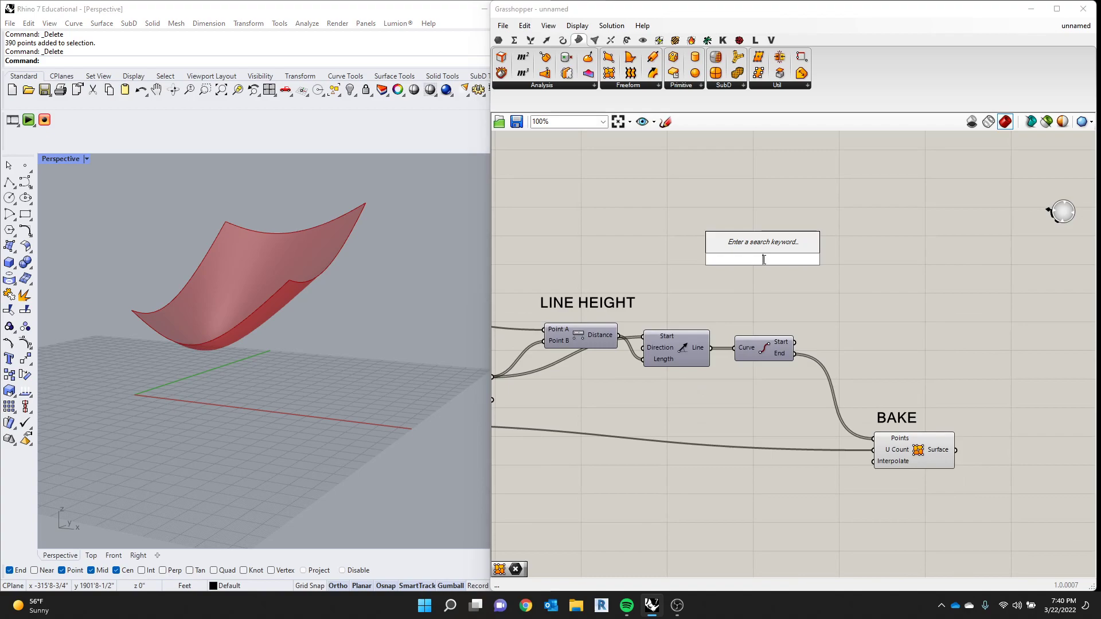
pyautogui.write('PANEL')
pyautogui.click(766, 244)
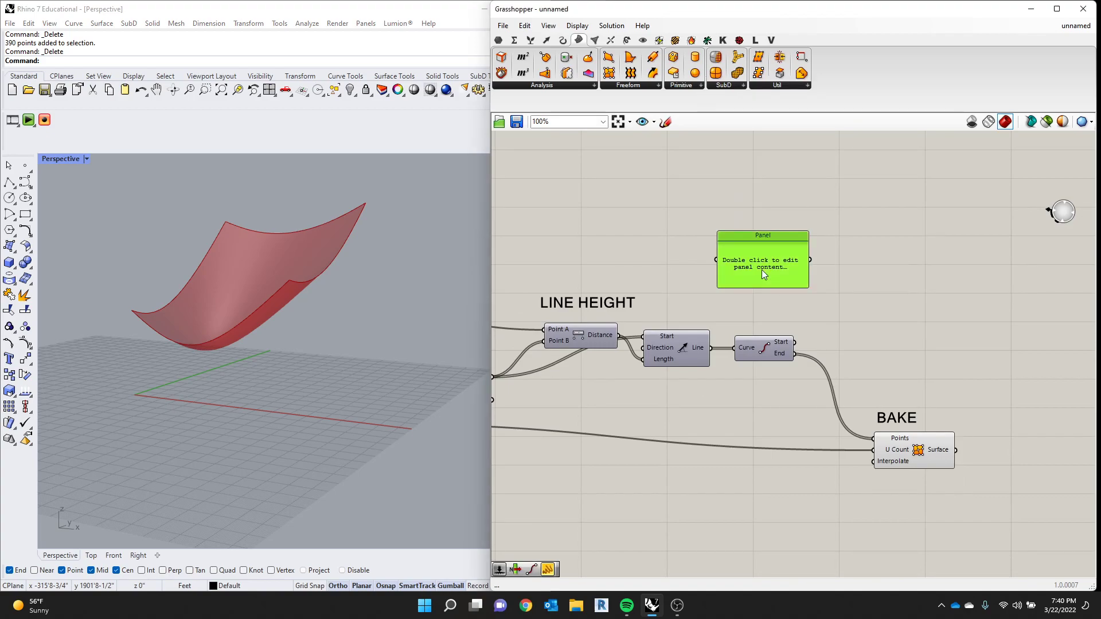
# - Widen the Grasshopper window over the Rhino viewport so that more of the definition and the empty Panel fit
pyautogui.scroll(-4, 907, 290)
pyautogui.scroll(3, 817, 318)
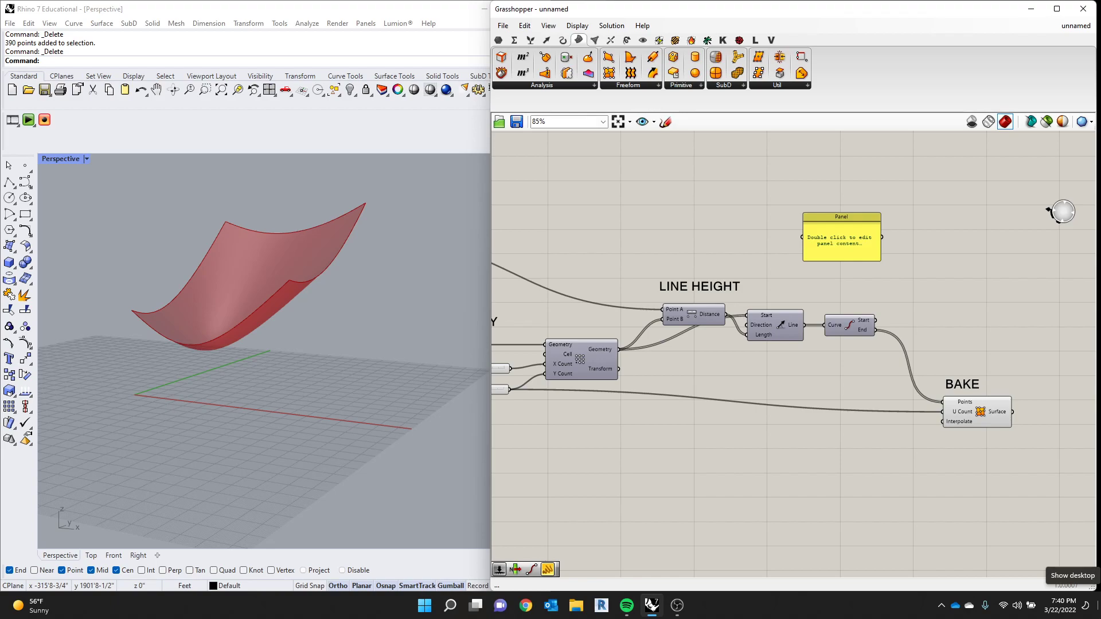
pyautogui.scroll(-2, 612, 241)
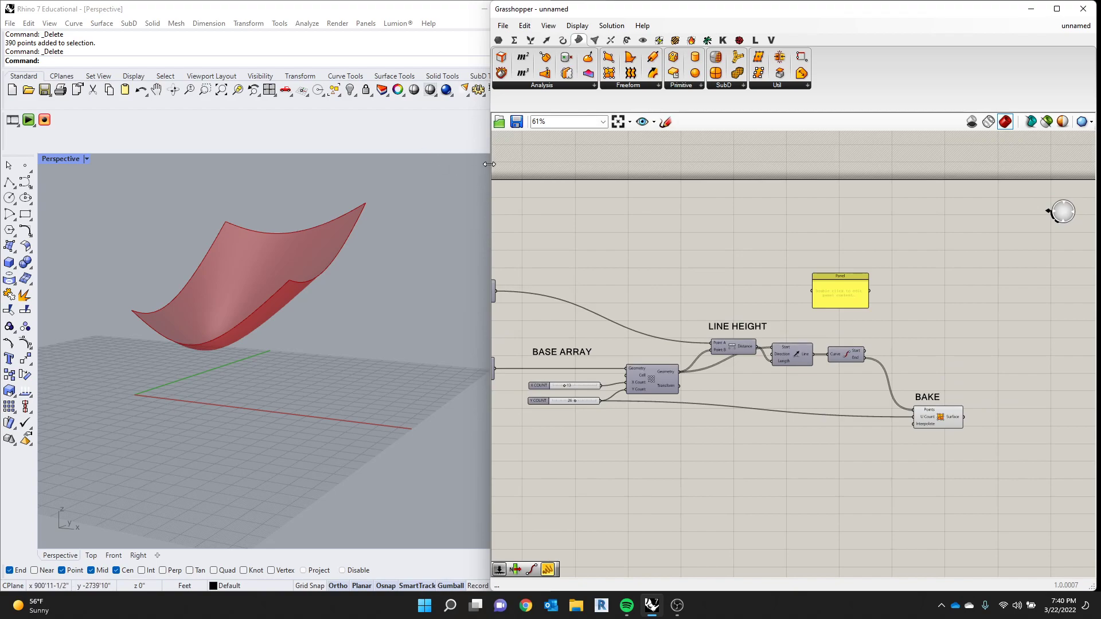
pyautogui.moveTo(489, 164); pyautogui.dragTo(232, 167)
pyautogui.scroll(3, 439, 344)
pyautogui.moveTo(575, 277); pyautogui.dragTo(662, 214, button='right')
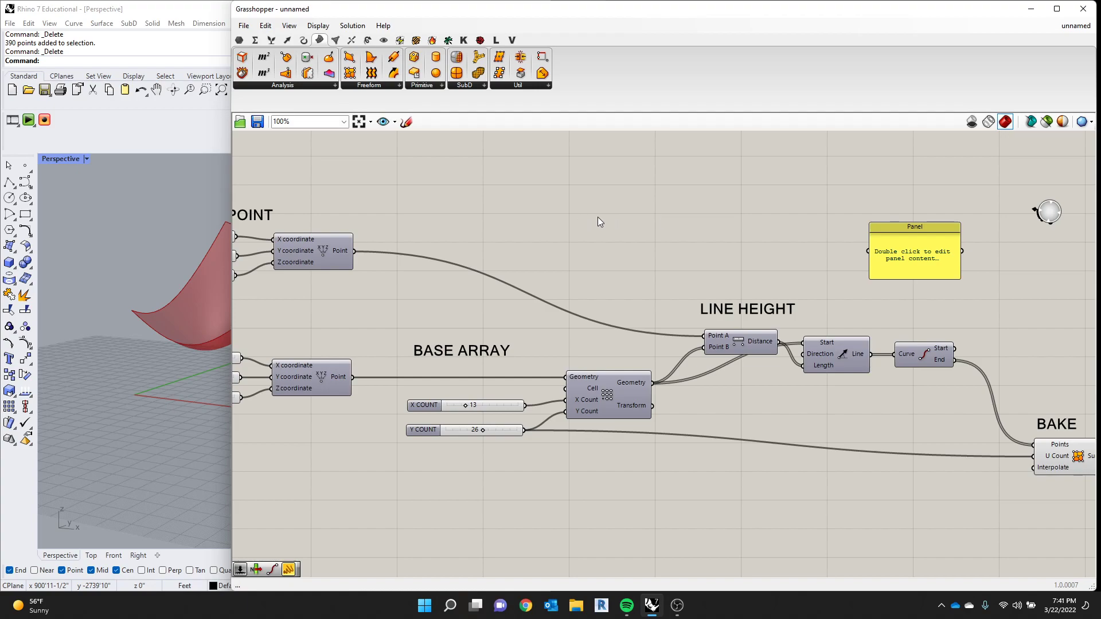
# - Feed the End output into the Panel, shift the Panel slightly outward, and replace its input with the Line output
pyautogui.moveTo(955, 359); pyautogui.dragTo(984, 249)
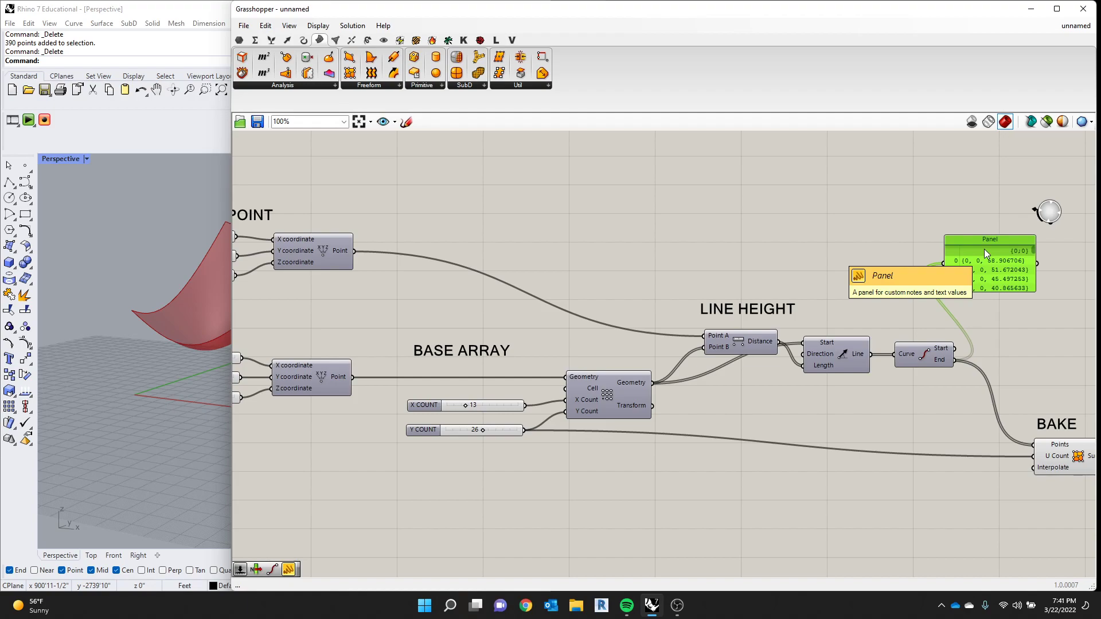
pyautogui.click(891, 213)
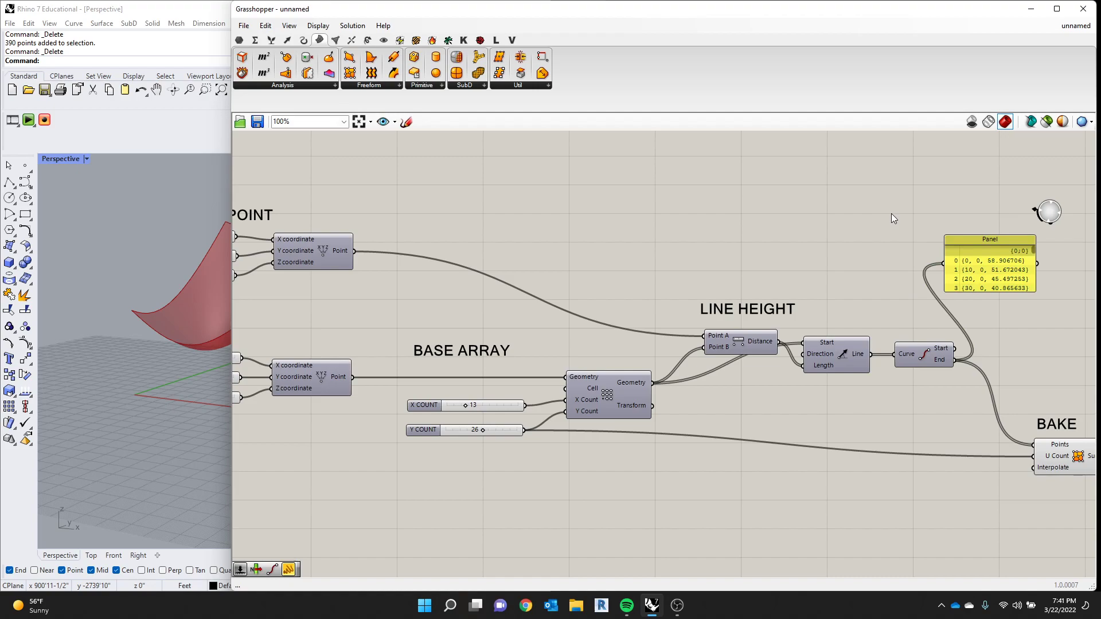
pyautogui.moveTo(866, 352); pyautogui.dragTo(945, 263)
pyautogui.scroll(1, 996, 268)
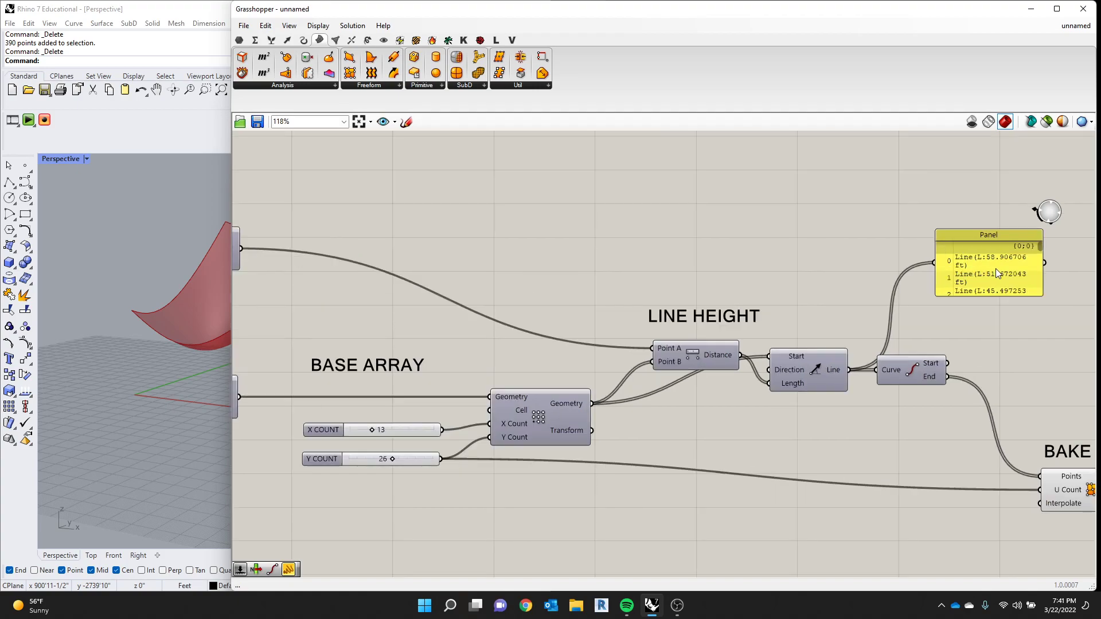
pyautogui.scroll(1, 996, 268)
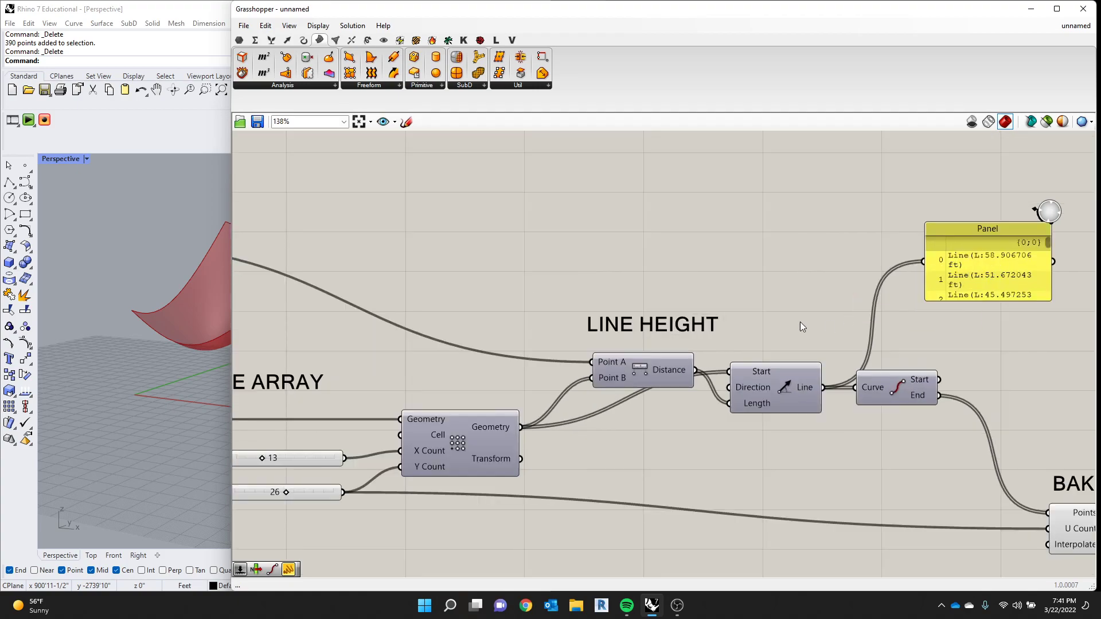
# - Compare the Distance output with the Line output by wiring each in turn into the Panel
pyautogui.moveTo(696, 369); pyautogui.dragTo(905, 268)
pyautogui.moveTo(913, 259); pyautogui.dragTo(921, 262)
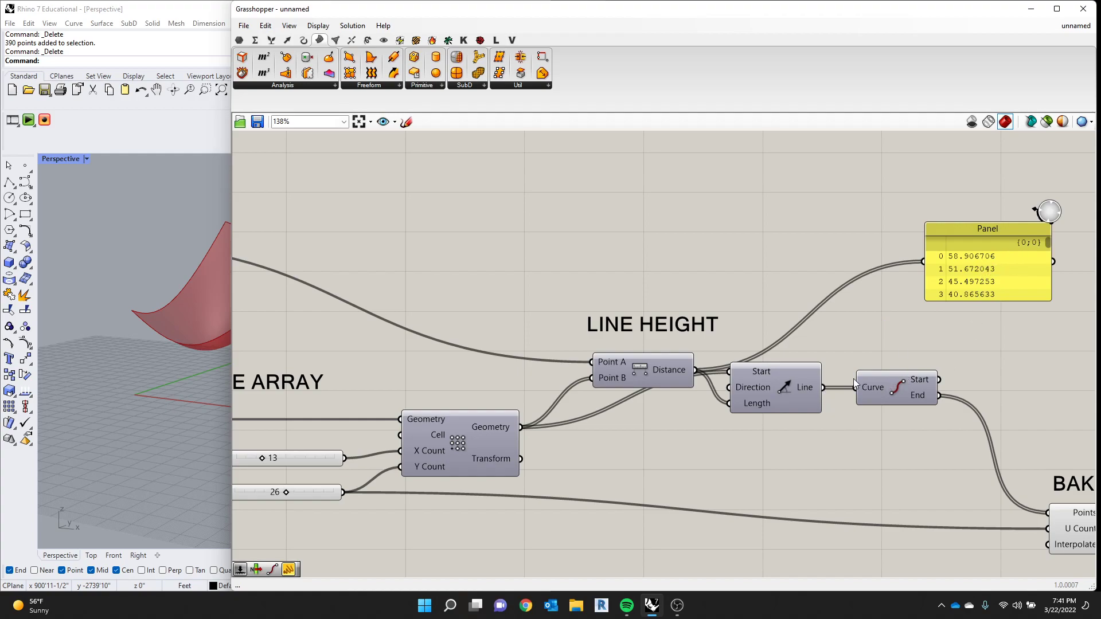
pyautogui.moveTo(826, 389); pyautogui.dragTo(923, 262)
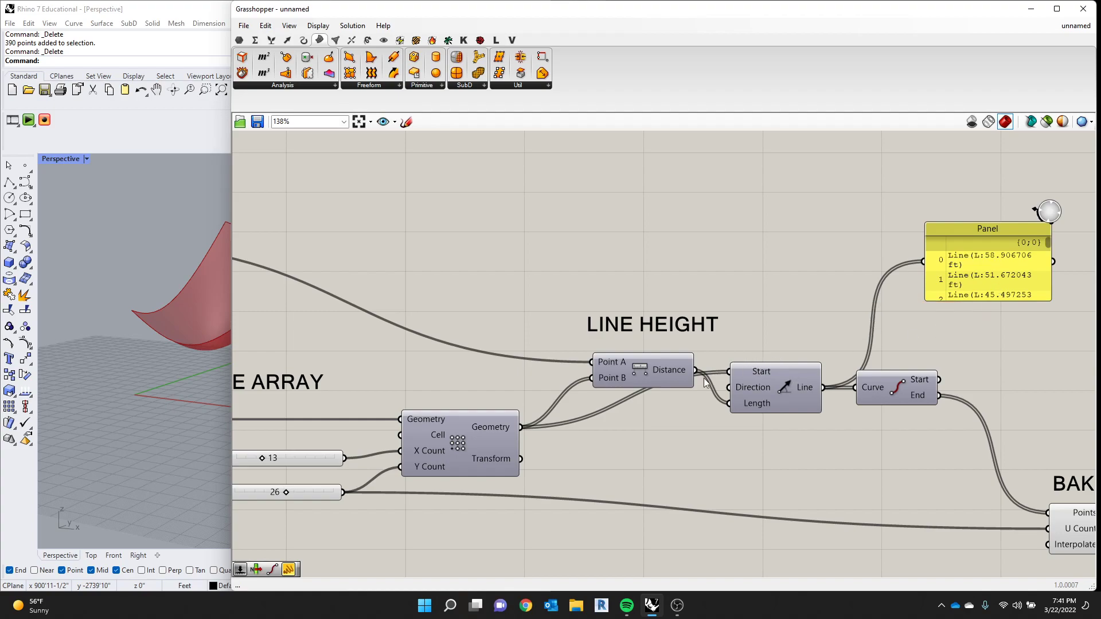
# - Wire the Distance output into the Panel and stretch the Panel downward to list many more values
pyautogui.moveTo(730, 369); pyautogui.dragTo(907, 291)
pyautogui.scroll(-3, 886, 273)
pyautogui.scroll(4, 901, 291)
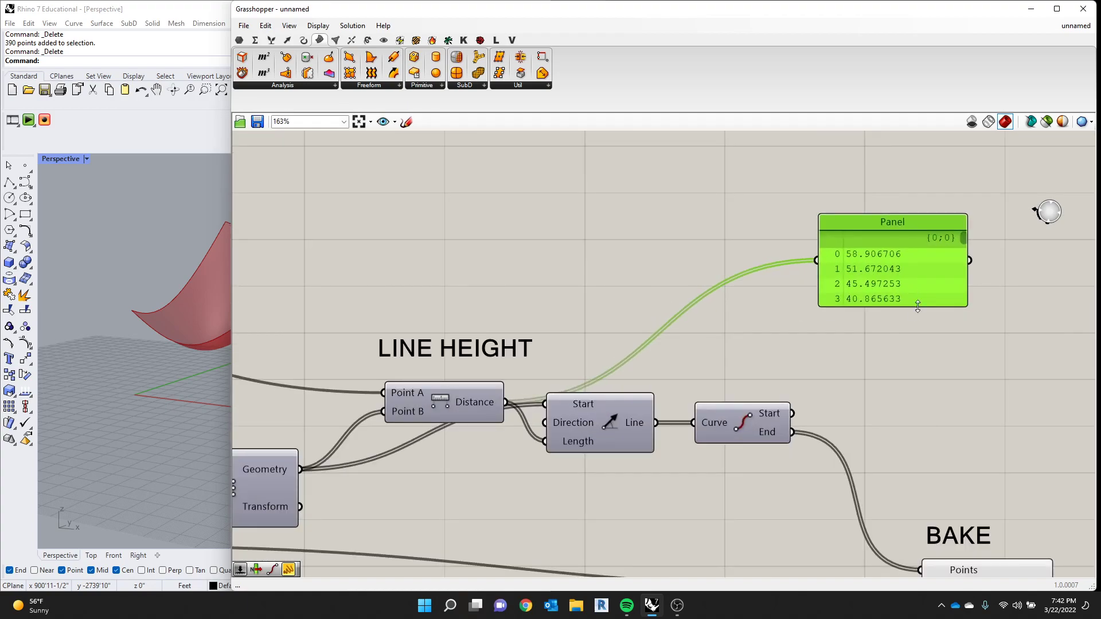
pyautogui.scroll(-4, 896, 311)
pyautogui.scroll(3, 910, 312)
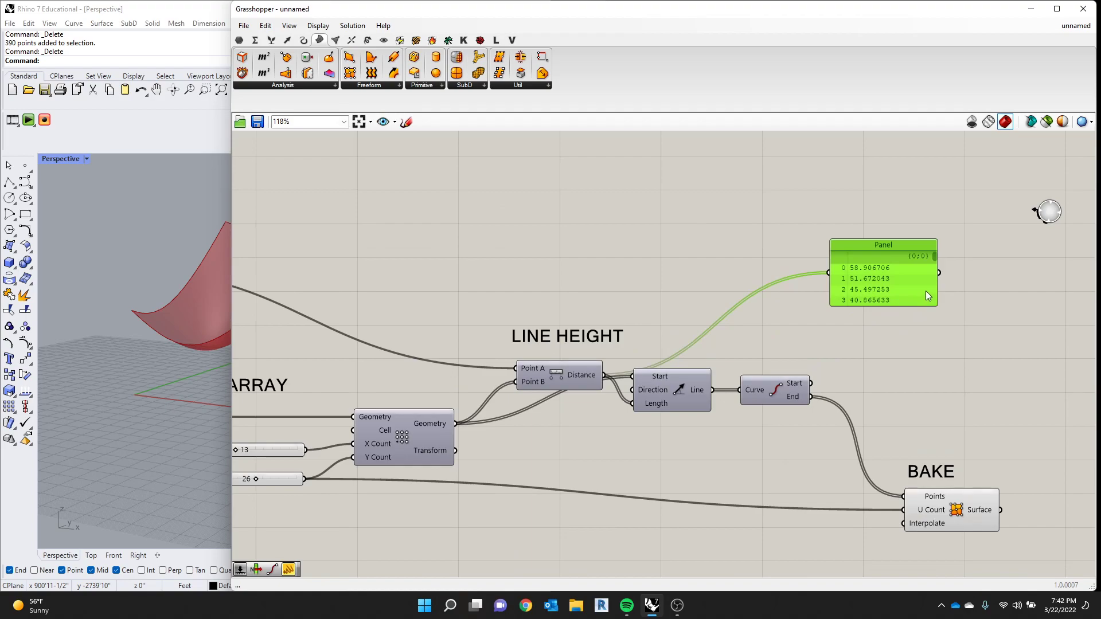
pyautogui.moveTo(911, 305); pyautogui.dragTo(912, 568)
pyautogui.scroll(-4, 817, 366)
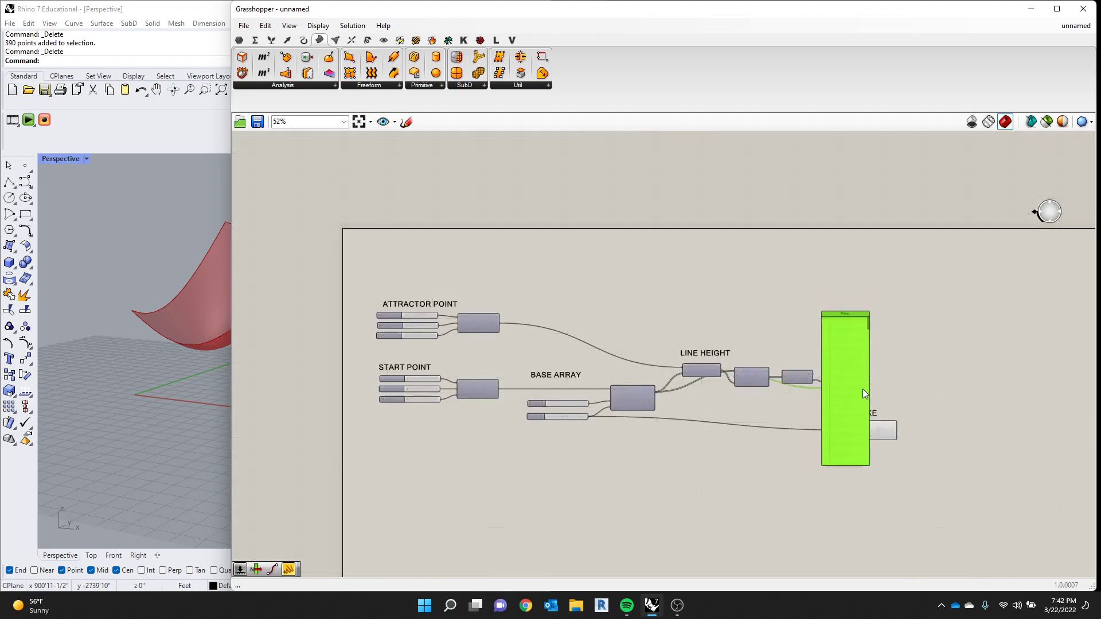
pyautogui.moveTo(911, 349); pyautogui.dragTo(909, 531)
# - Examine the list of distance values in the enlarged Panel and how they vary from item to item
pyautogui.scroll(5, 885, 424)
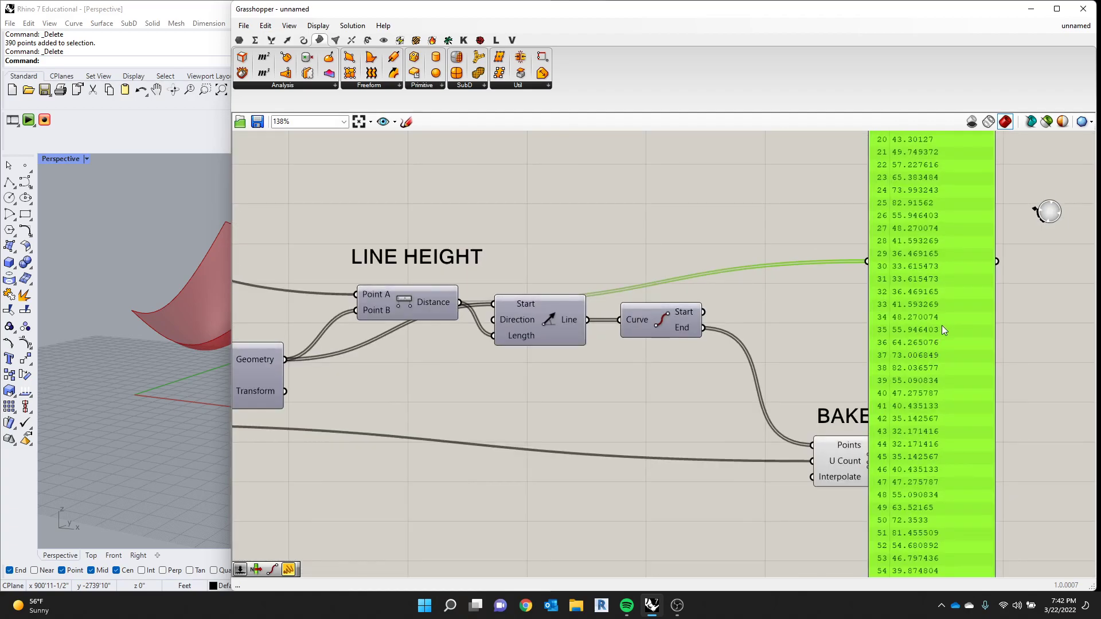
pyautogui.scroll(-2, 906, 476)
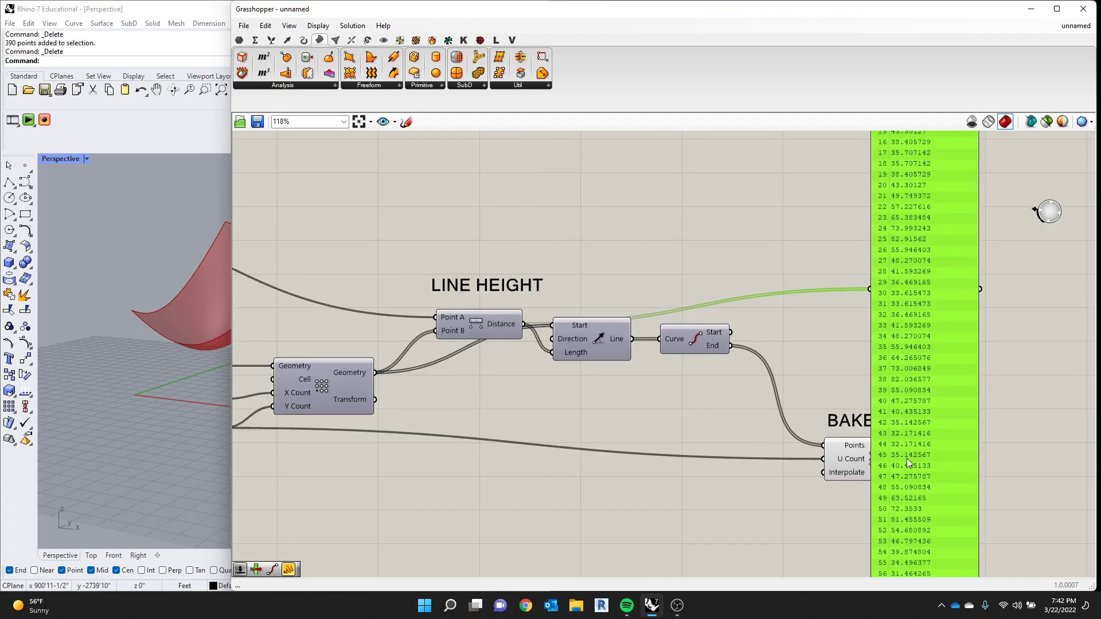
pyautogui.scroll(2, 899, 528)
pyautogui.scroll(-2, 912, 448)
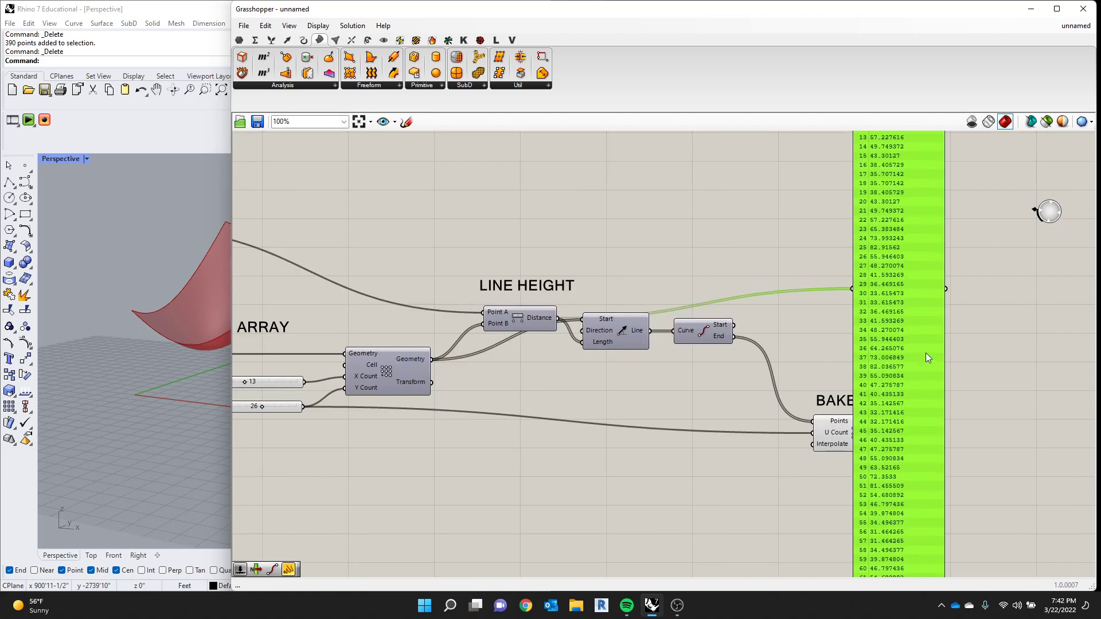
pyautogui.scroll(-2, 926, 420)
pyautogui.scroll(3, 912, 459)
pyautogui.scroll(-2, 918, 401)
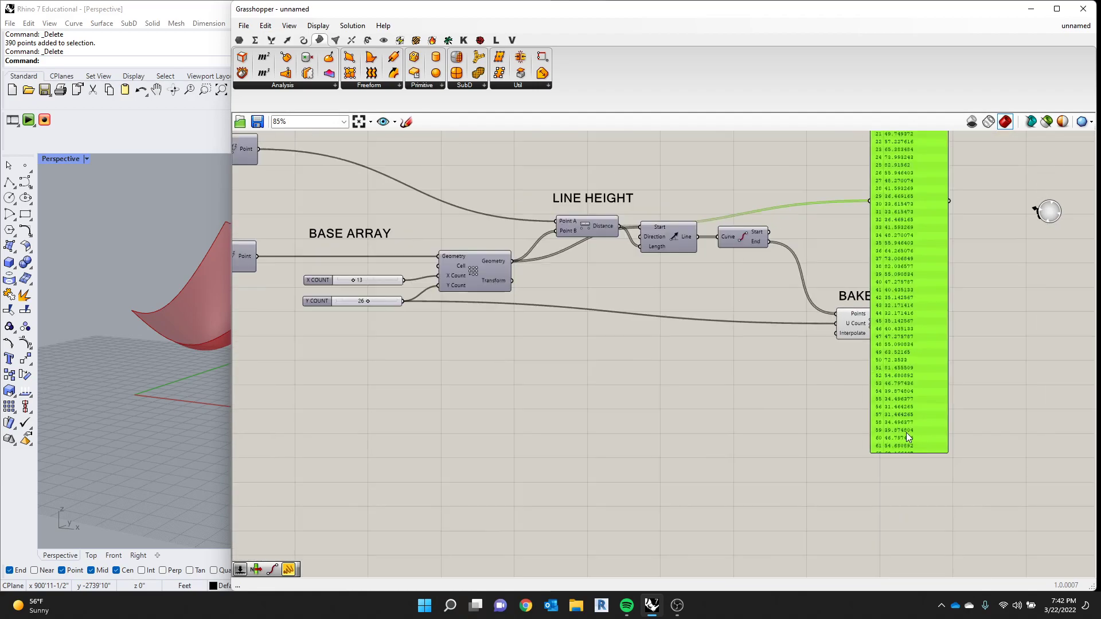
pyautogui.scroll(1, 923, 309)
pyautogui.scroll(-3, 952, 178)
pyautogui.scroll(2, 939, 254)
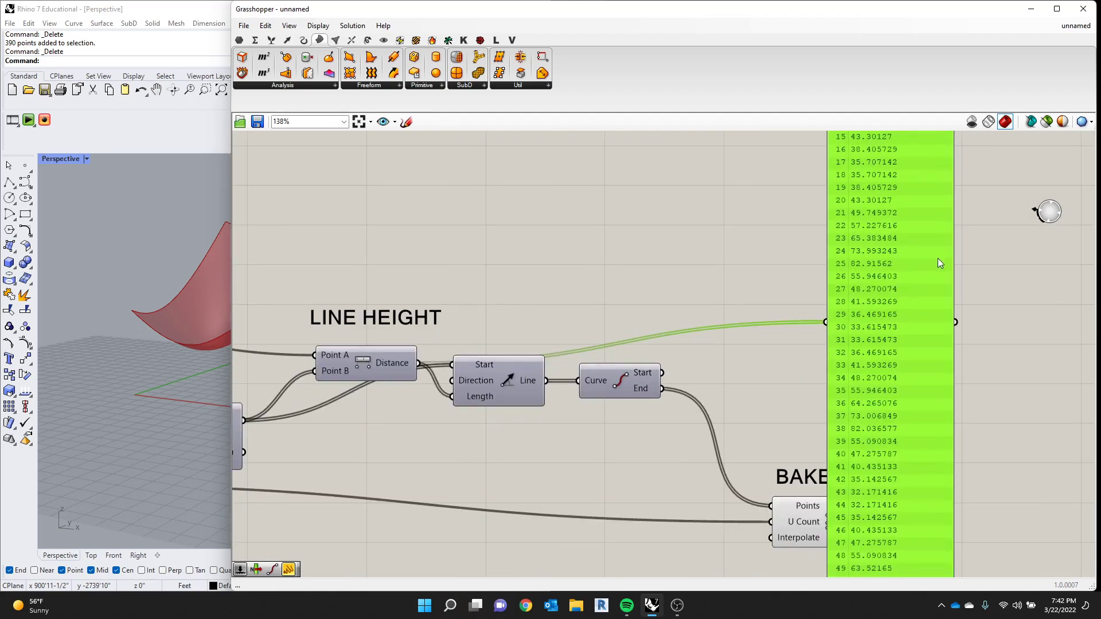
pyautogui.scroll(-1, 936, 187)
# - Inspect the last entries of the distance list at the end of the Panel
pyautogui.moveTo(944, 160); pyautogui.dragTo(928, 515)
pyautogui.scroll(3, 913, 515)
pyautogui.scroll(2, 913, 516)
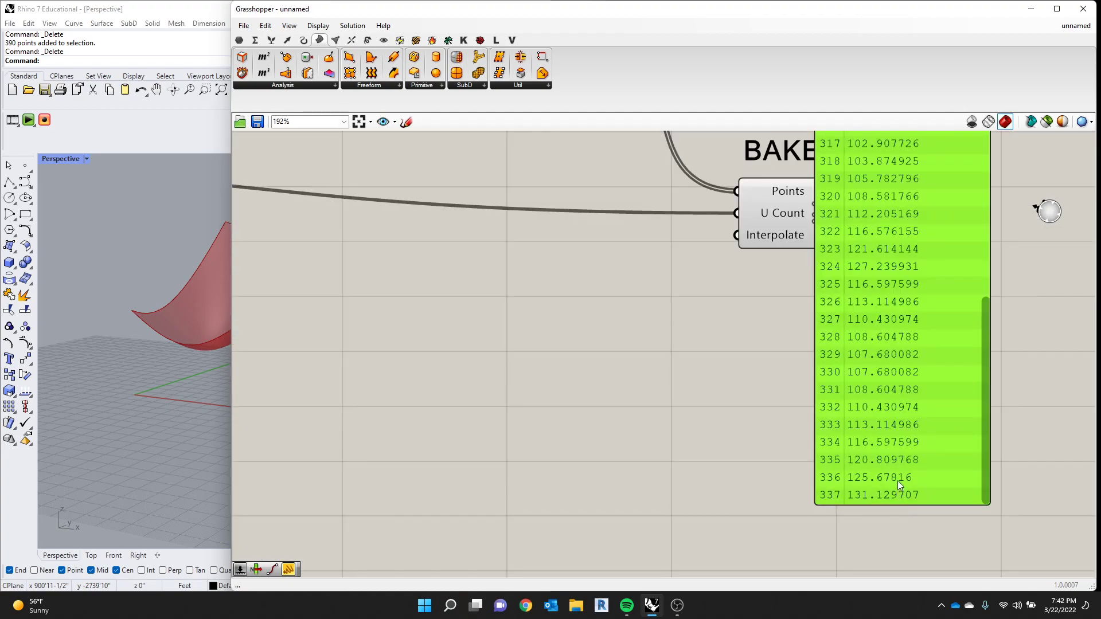
pyautogui.scroll(-6, 909, 431)
pyautogui.scroll(4, 907, 319)
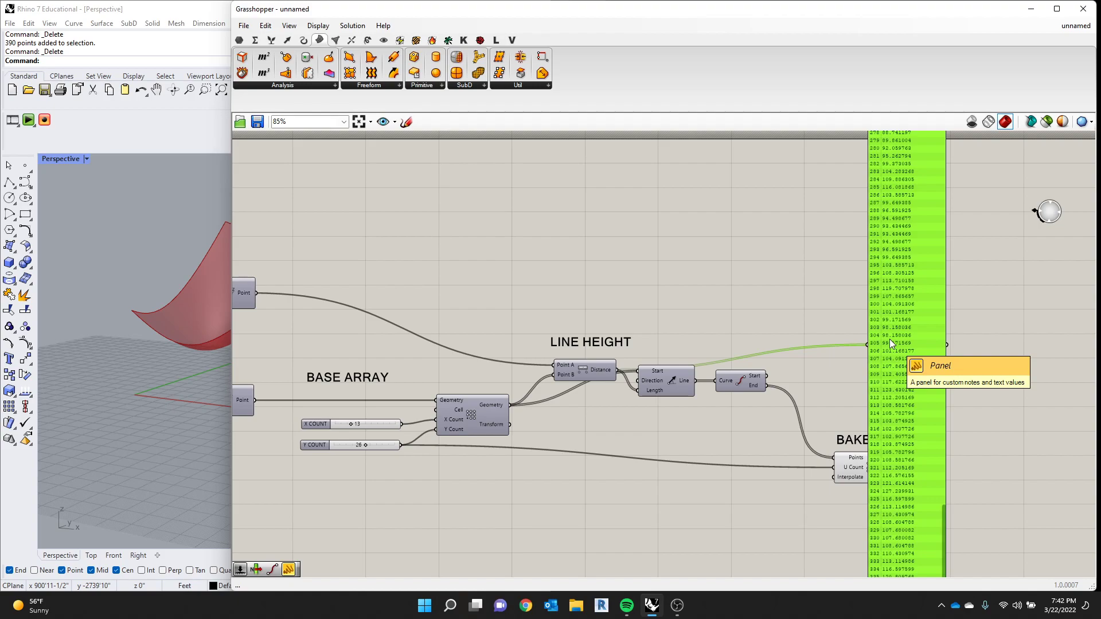
# - Compare the distance values in the middle of the Panel's list with those at its end
pyautogui.scroll(4, 944, 196)
pyautogui.scroll(1, 845, 187)
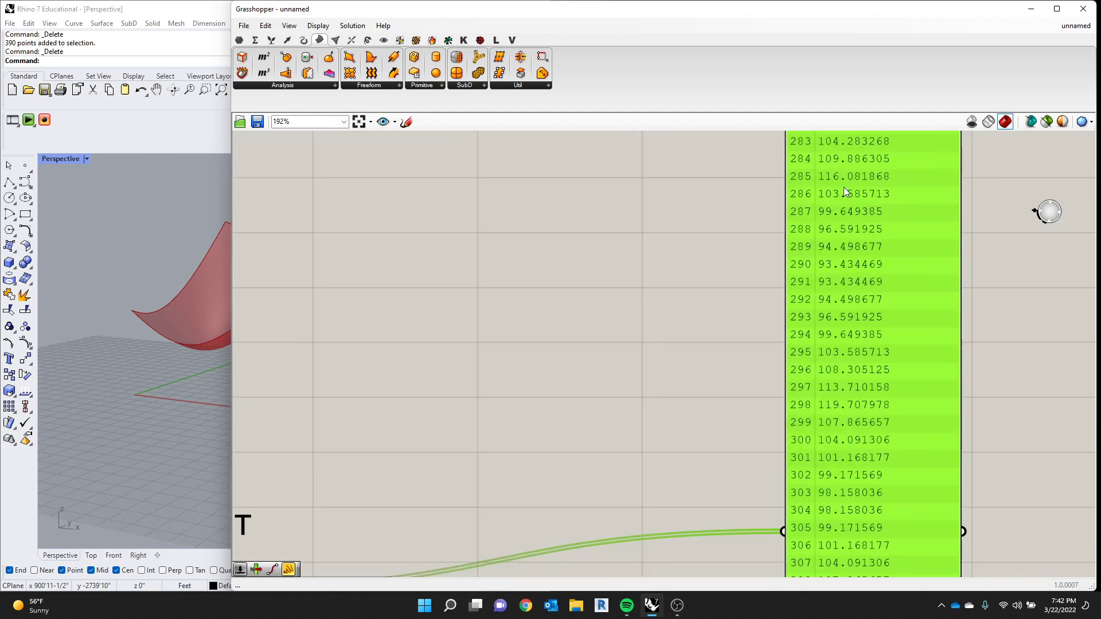
pyautogui.scroll(-5, 900, 367)
pyautogui.scroll(-2, 894, 425)
pyautogui.scroll(6, 820, 462)
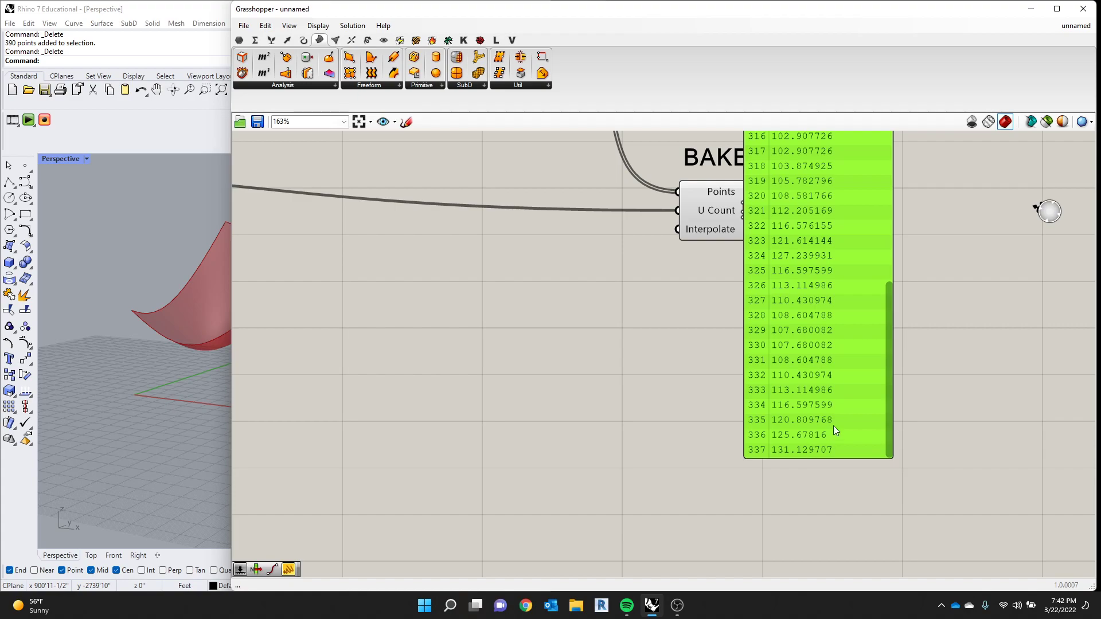
pyautogui.scroll(-7, 797, 466)
pyautogui.moveTo(830, 412); pyautogui.dragTo(841, 268)
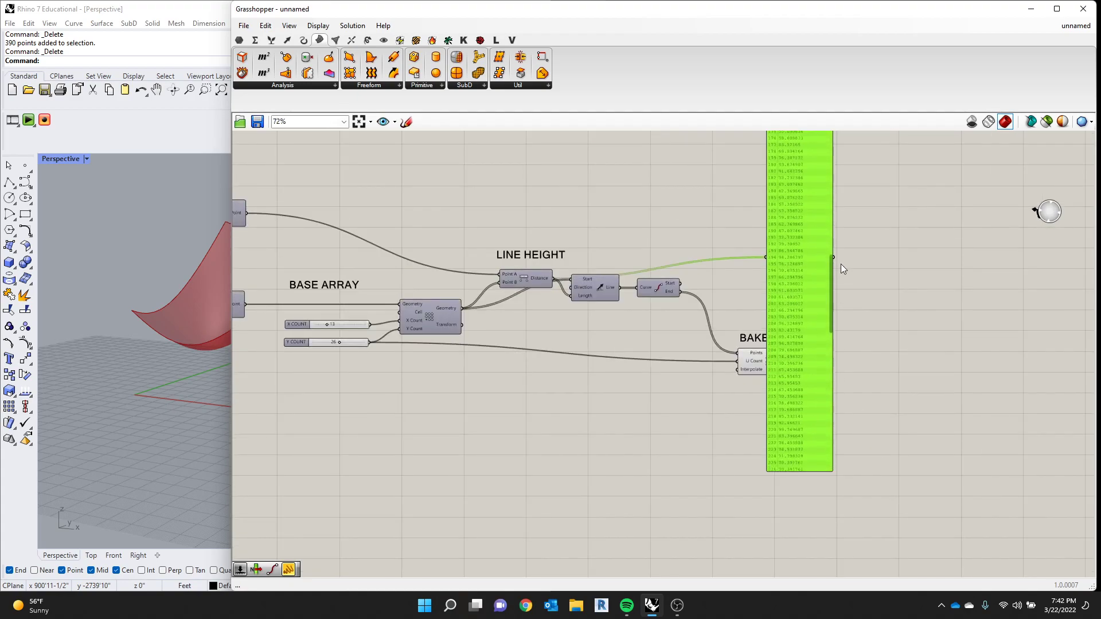
pyautogui.scroll(8, 845, 208)
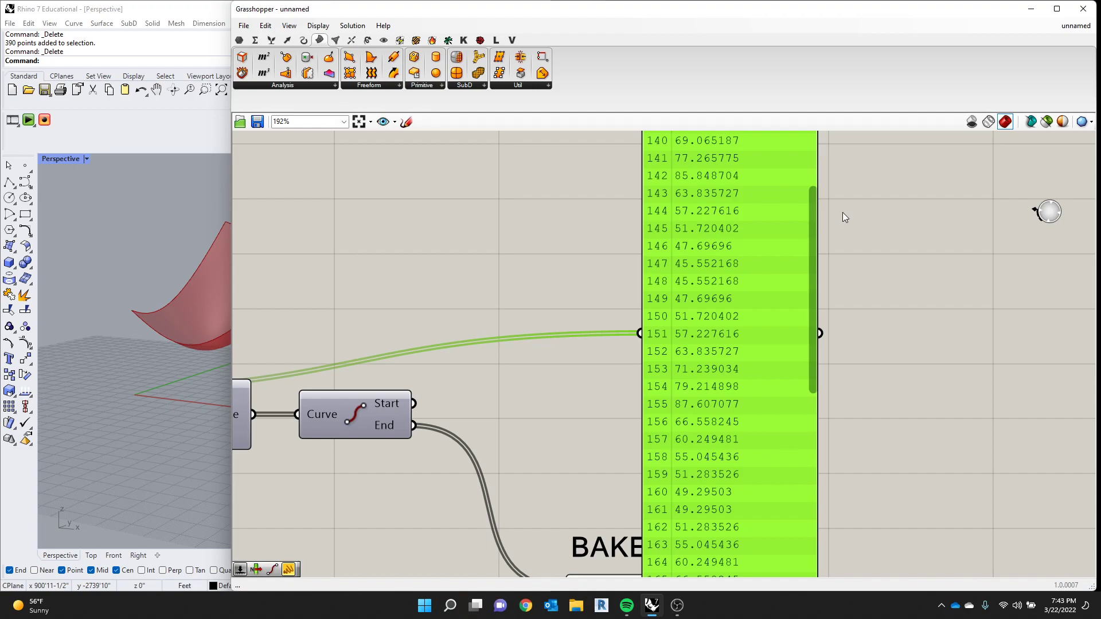
# - Shrink the Panel to about five visible rows and place it just above the LINE HEIGHT components
pyautogui.scroll(-8, 760, 330)
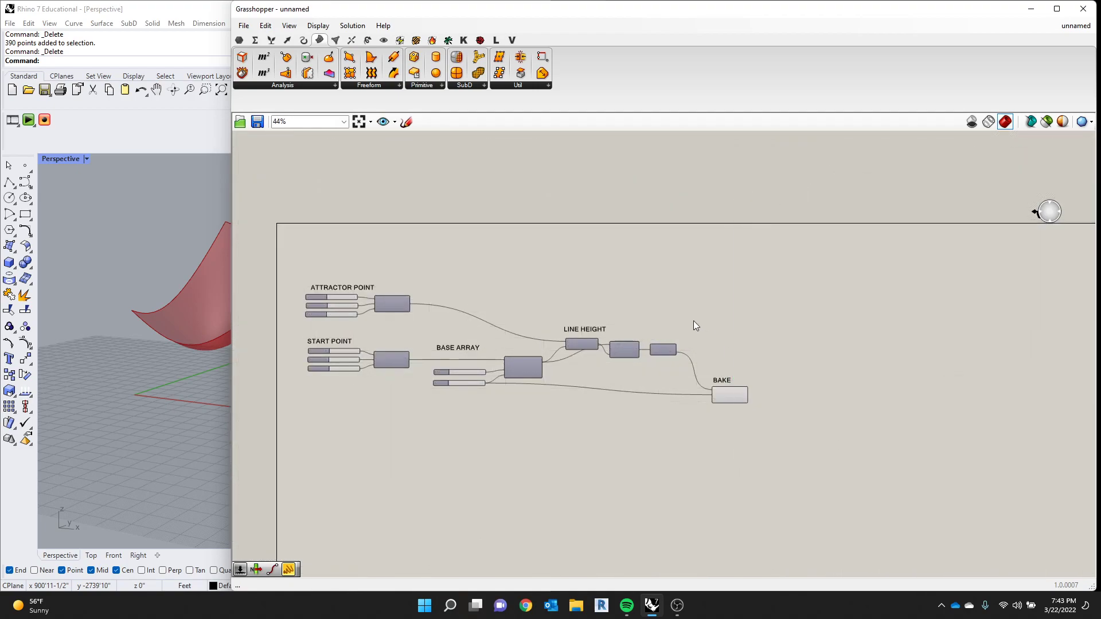
pyautogui.scroll(6, 671, 338)
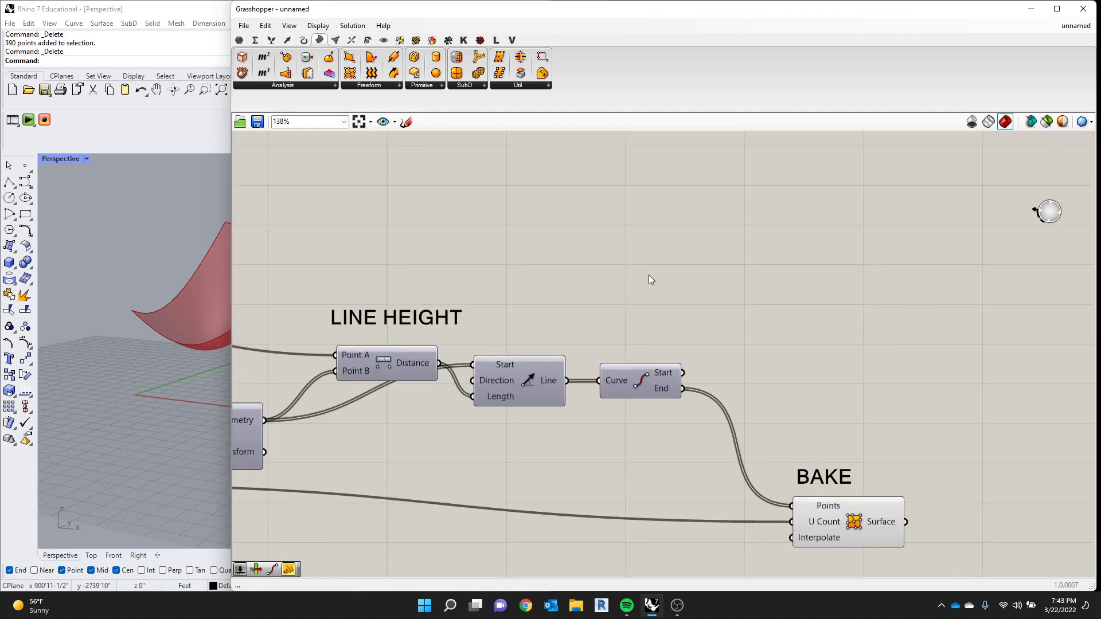
pyautogui.scroll(-3, 649, 274)
pyautogui.moveTo(798, 515); pyautogui.dragTo(803, 183)
pyautogui.scroll(-3, 686, 385)
pyautogui.scroll(3, 796, 141)
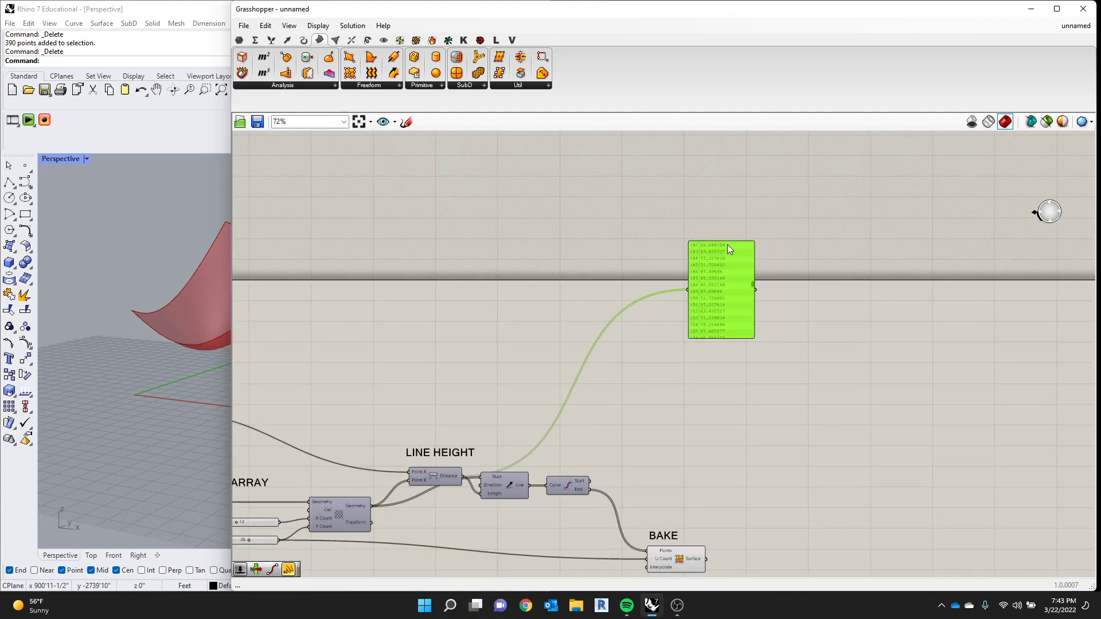
pyautogui.moveTo(727, 244); pyautogui.dragTo(542, 424)
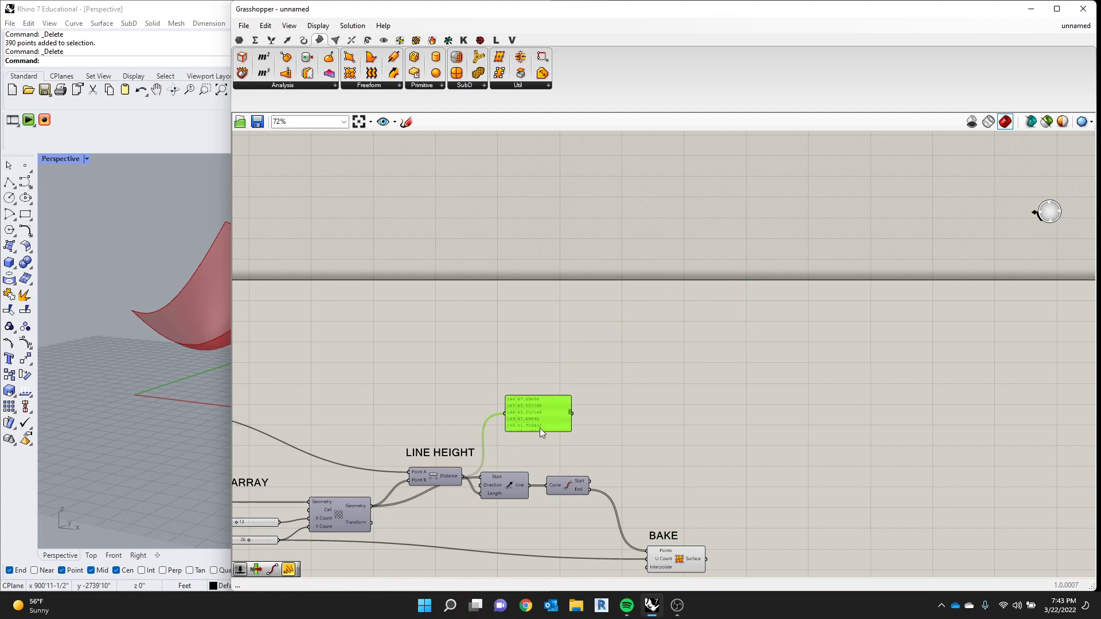
pyautogui.click(664, 443)
# - Add a Remap Numbers component to the empty canvas above and beyond the Panel
pyautogui.scroll(-1, 664, 443)
pyautogui.scroll(2, 560, 429)
pyautogui.doubleClick(582, 391)
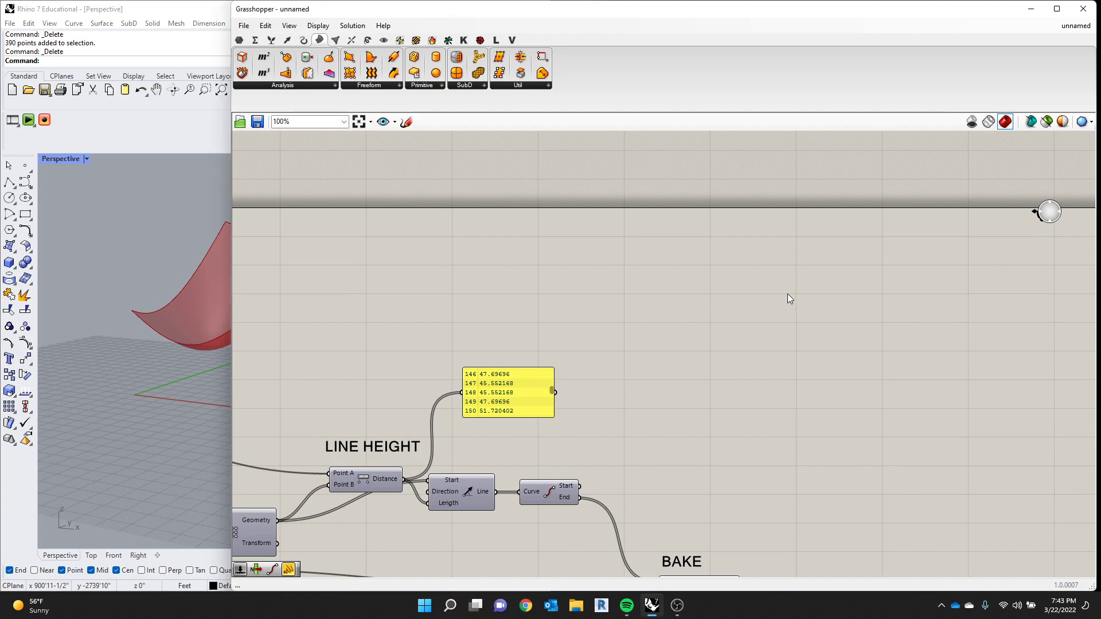
pyautogui.click(282, 40)
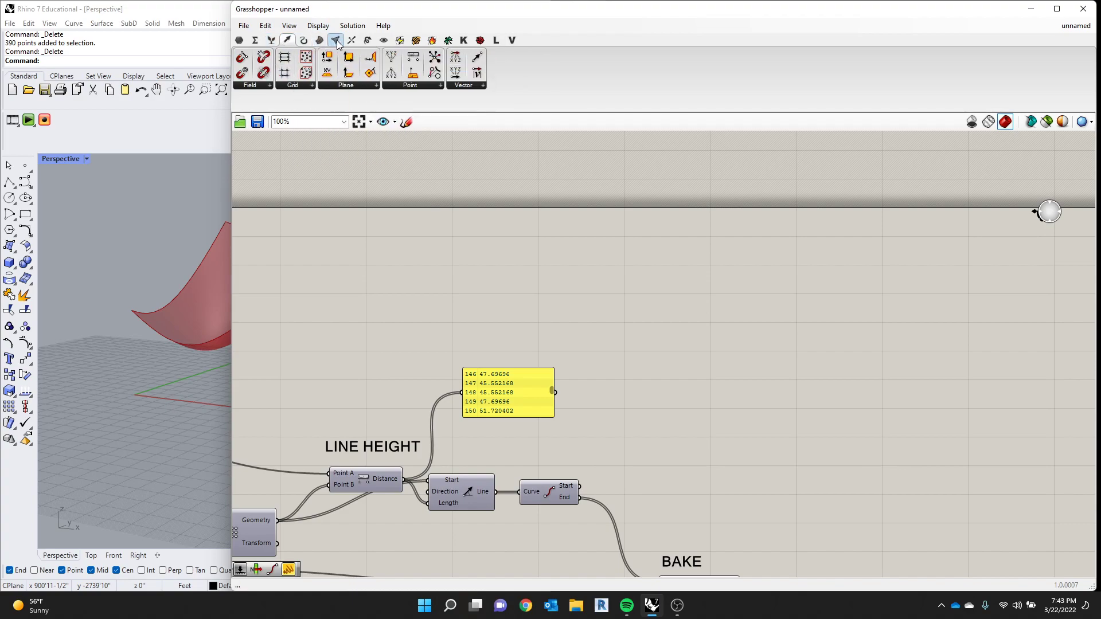
pyautogui.click(367, 41)
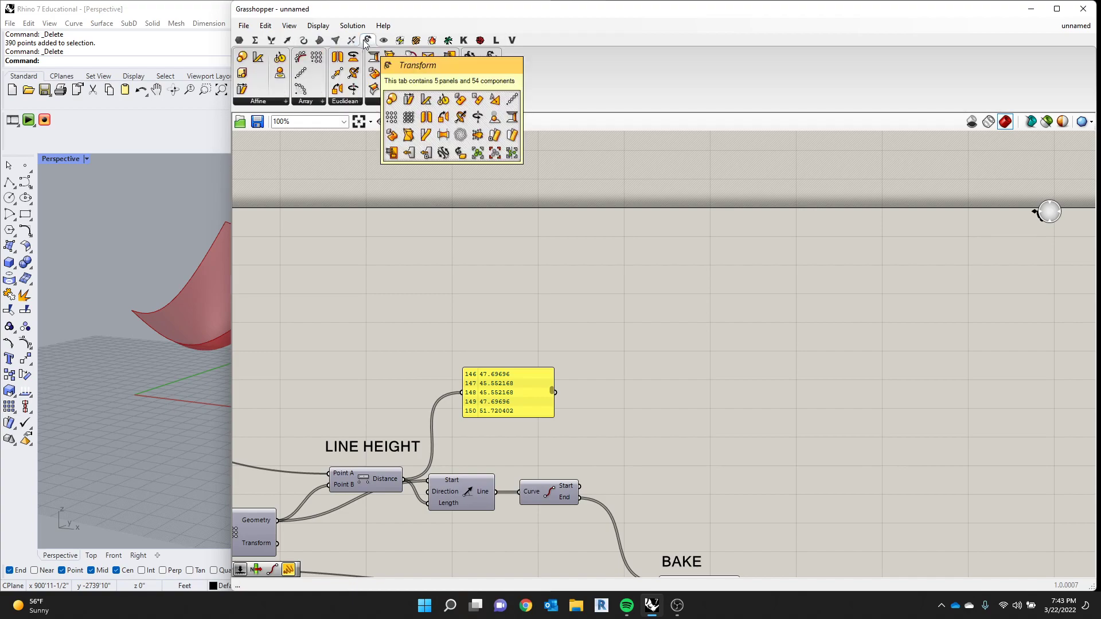
pyautogui.click(257, 41)
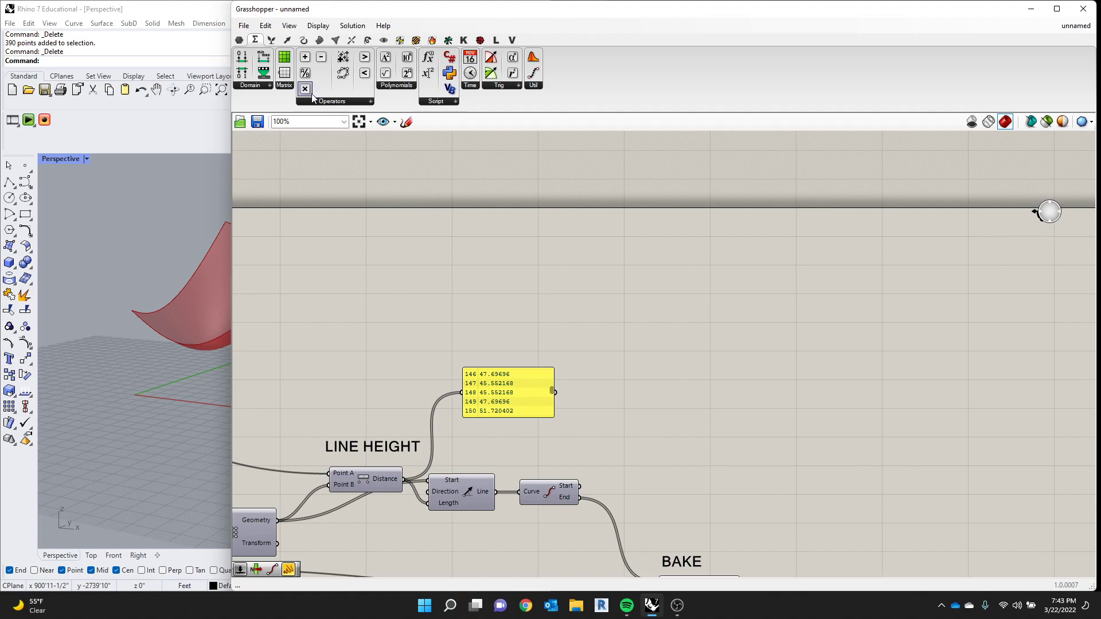
pyautogui.click(264, 86)
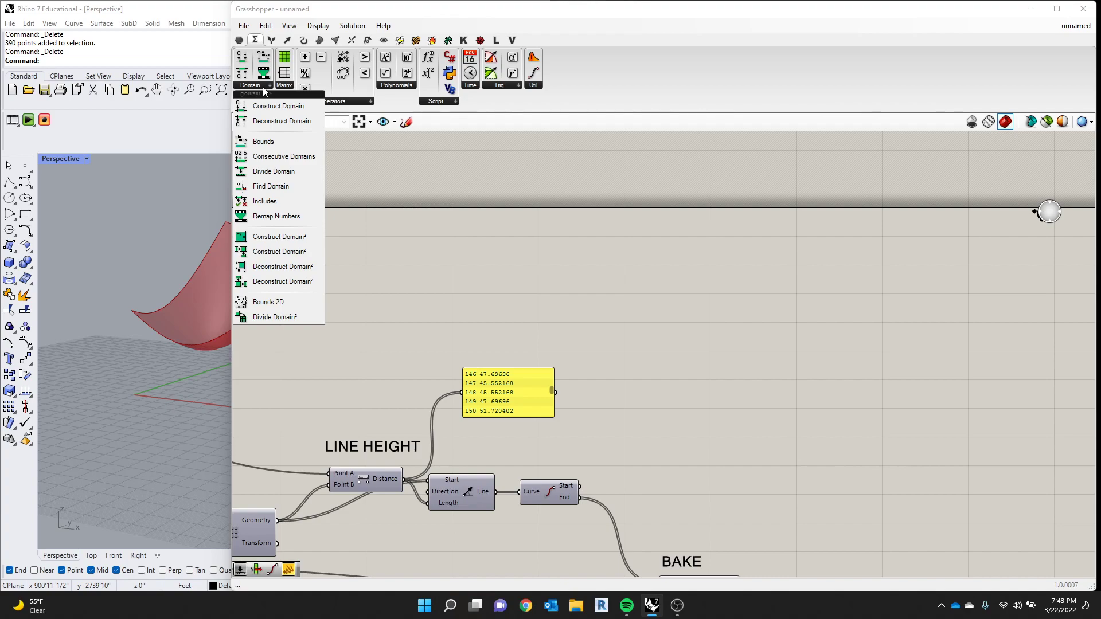
pyautogui.click(289, 217)
pyautogui.click(596, 294)
# - Examine the Value, Source and Target inputs of Remap Numbers and the related Domain components
pyautogui.scroll(2, 688, 314)
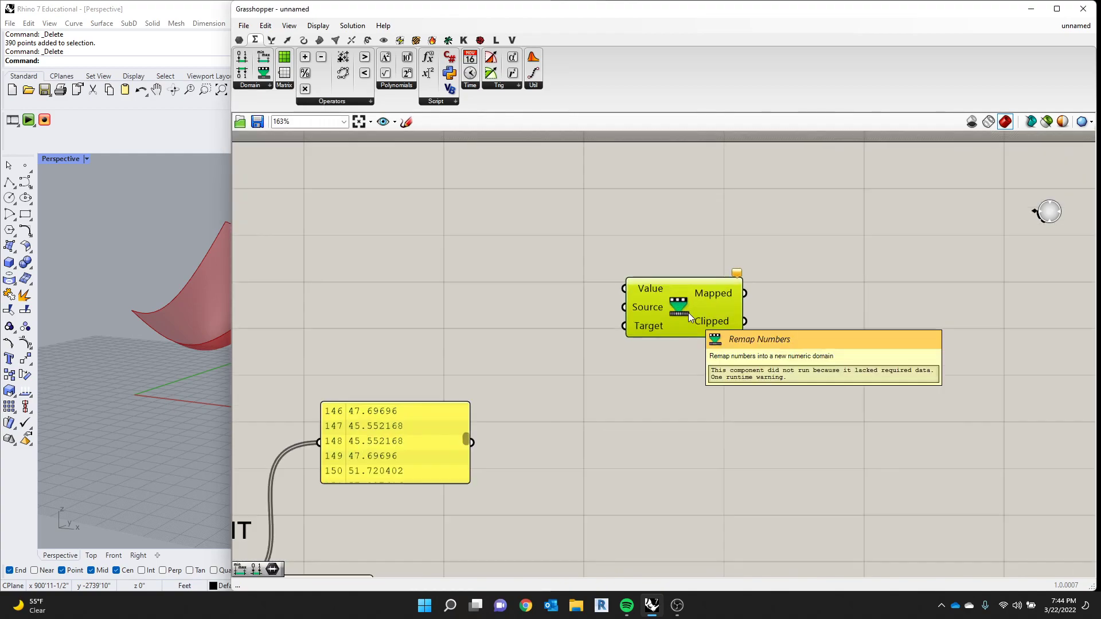
pyautogui.scroll(2, 746, 309)
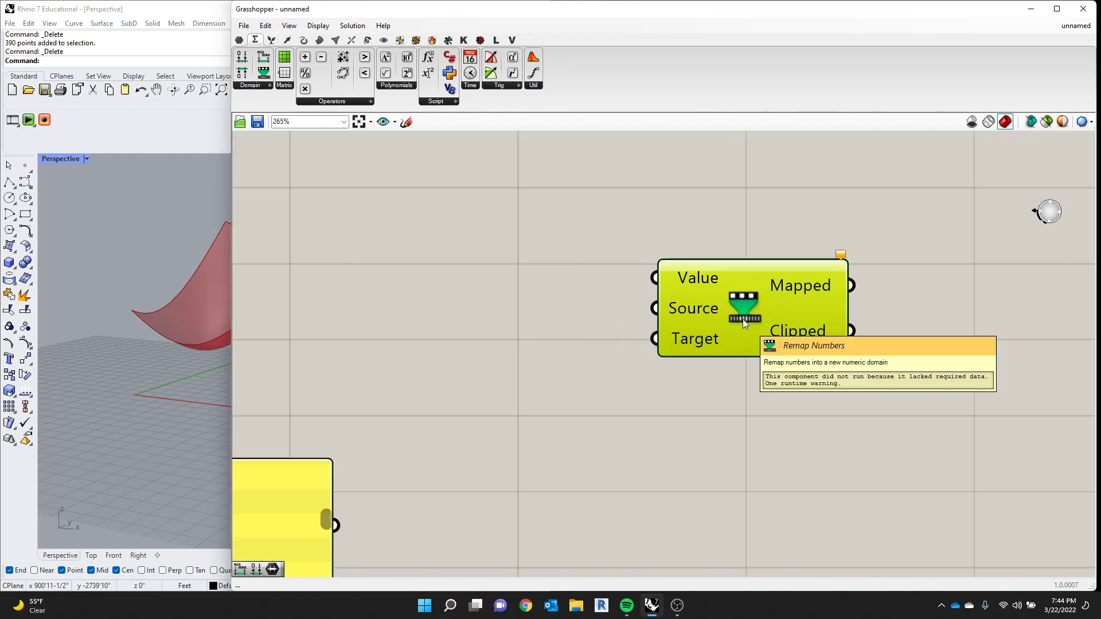
pyautogui.moveTo(686, 280)
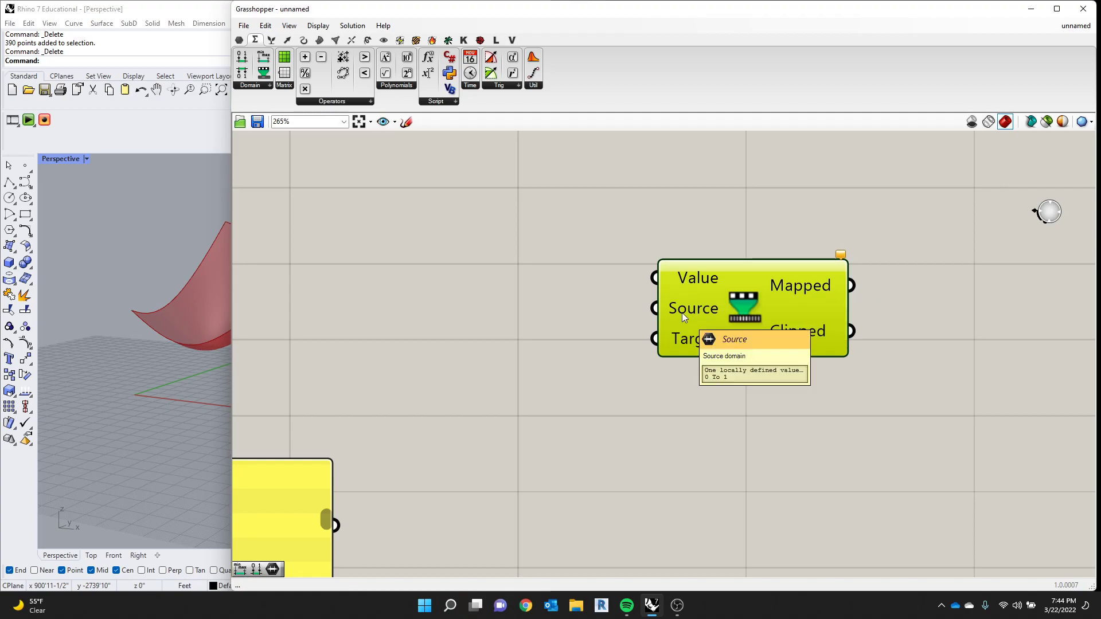
pyautogui.moveTo(680, 309)
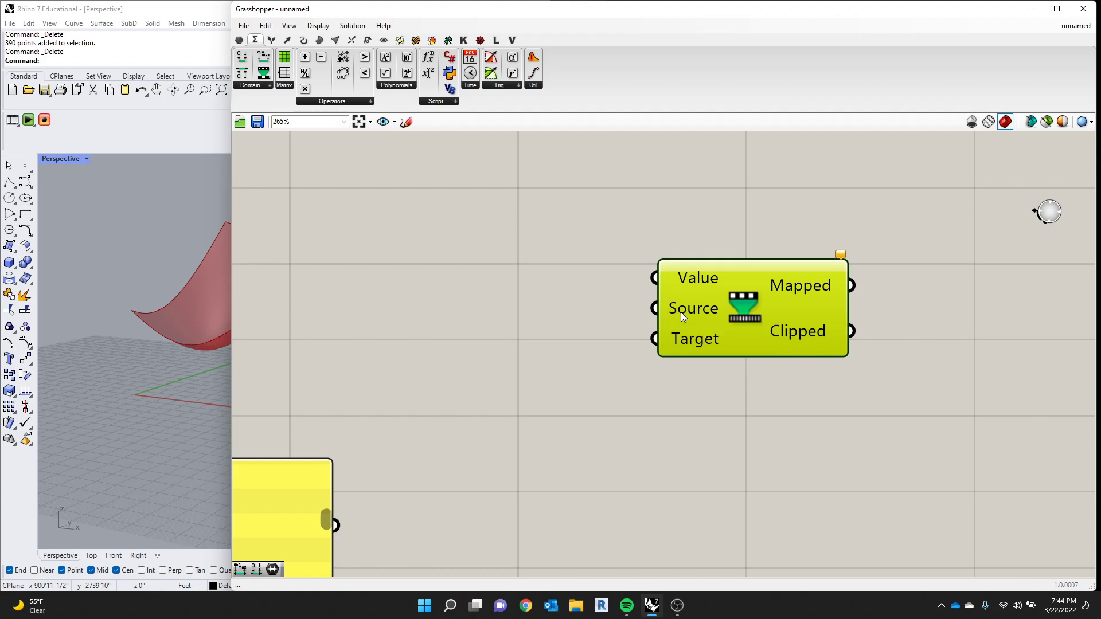
pyautogui.moveTo(682, 338)
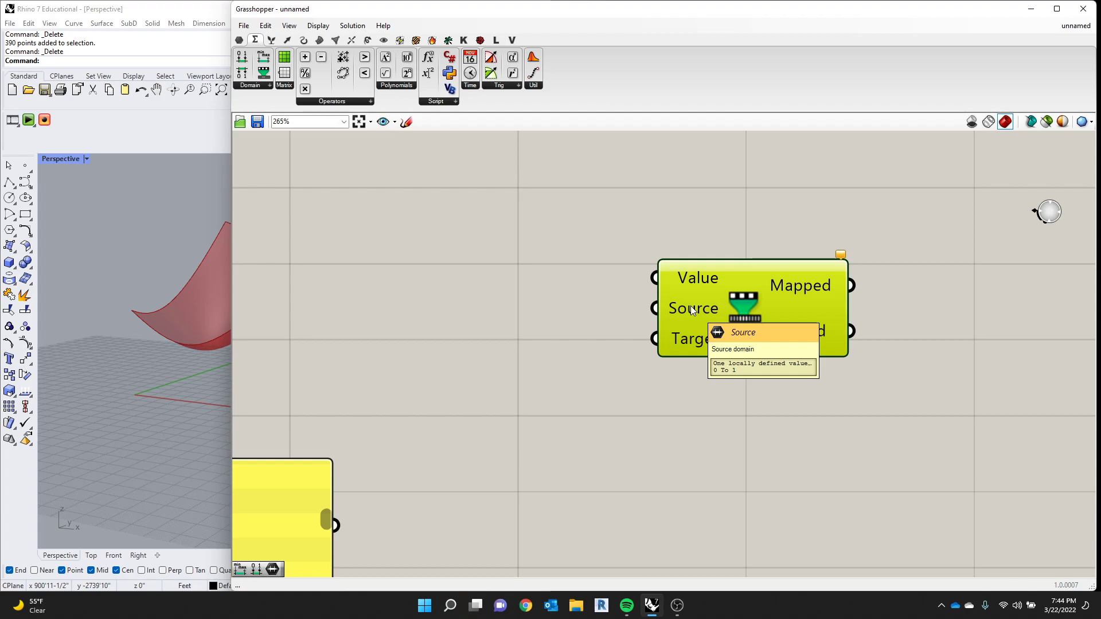
pyautogui.scroll(-5, 436, 468)
pyautogui.scroll(3, 304, 504)
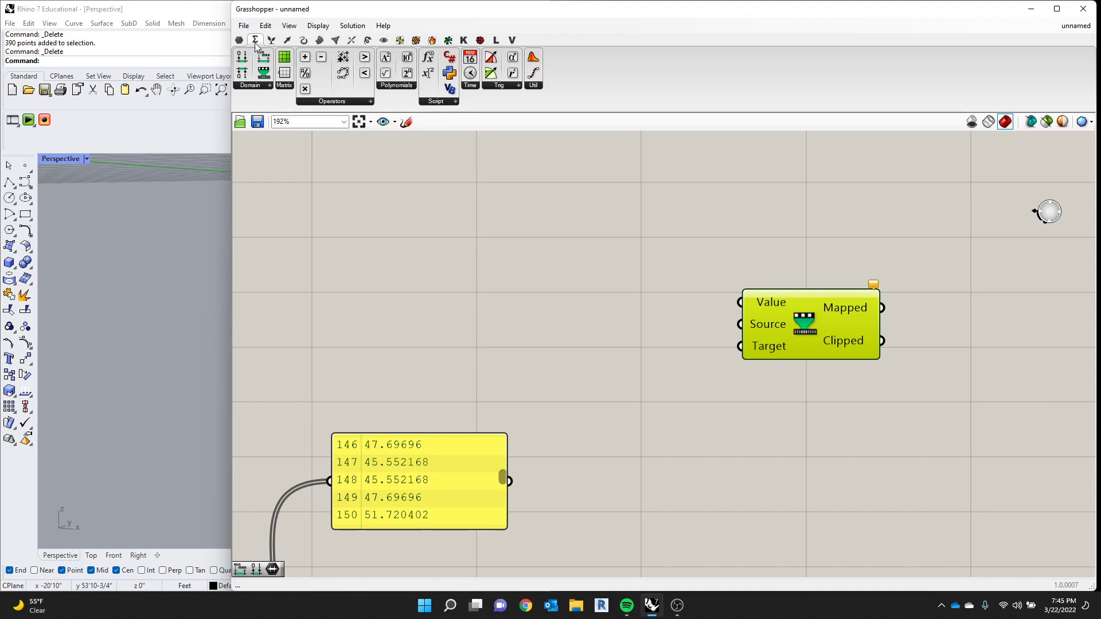
pyautogui.click(246, 85)
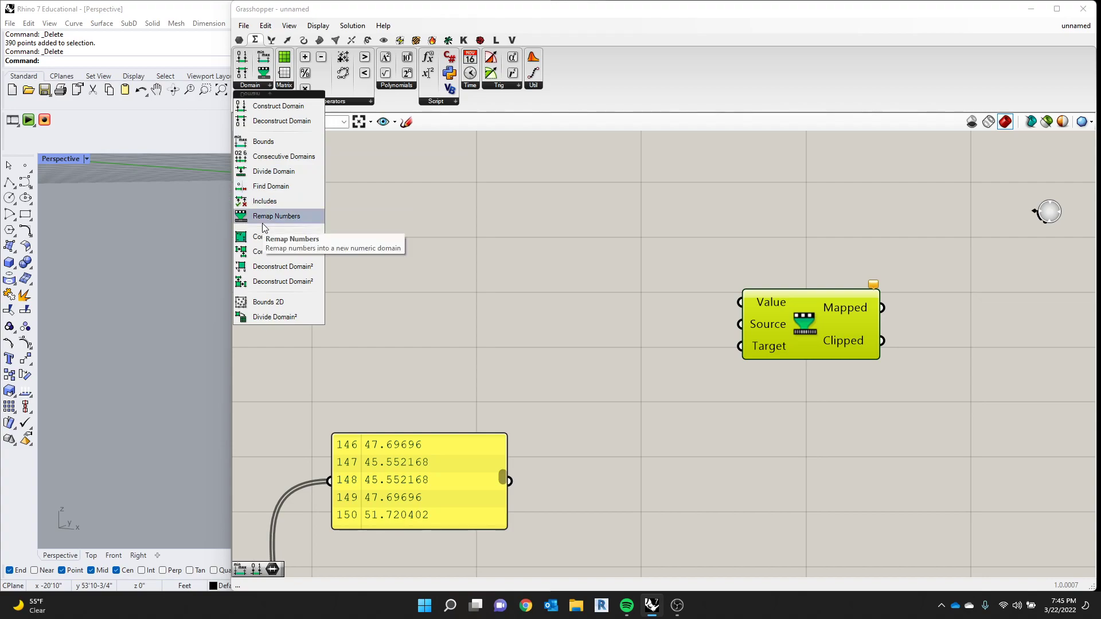
# - Reposition Remap Numbers and the Panel, and wire the Distance output into the Value input of Remap Numbers
pyautogui.moveTo(822, 334); pyautogui.dragTo(784, 352)
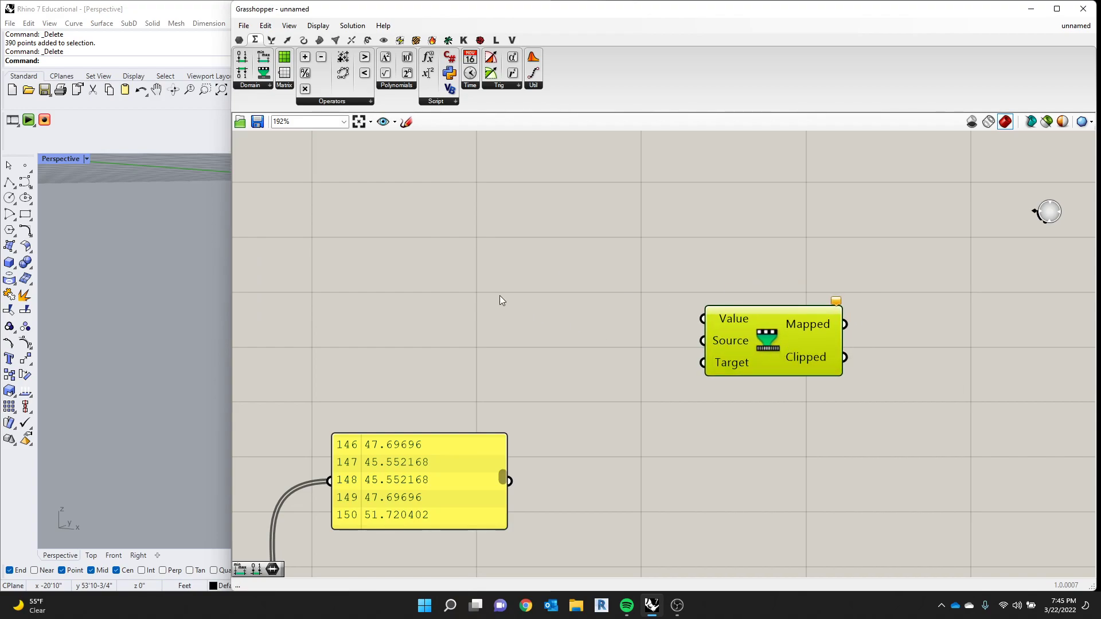
pyautogui.click(579, 333)
pyautogui.scroll(-3, 558, 337)
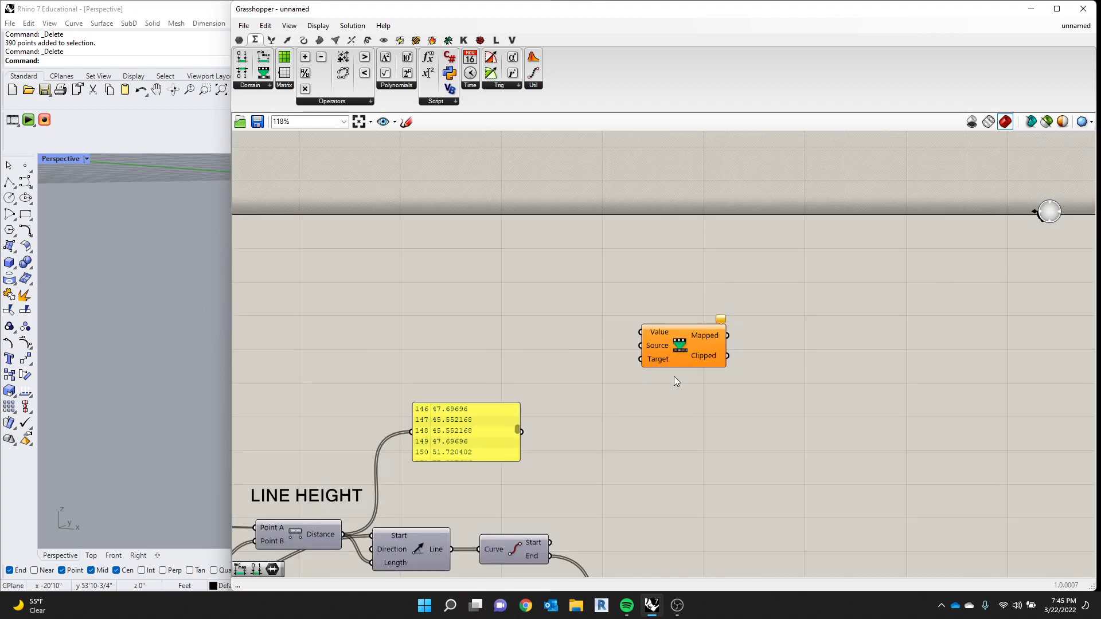
pyautogui.scroll(2, 669, 379)
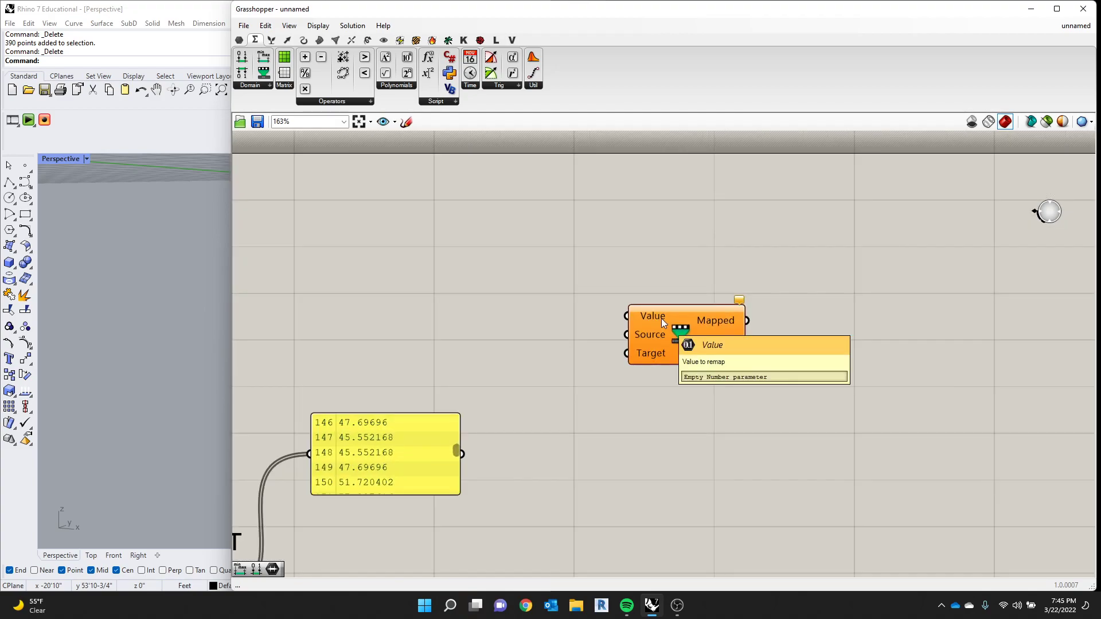
pyautogui.scroll(-2, 660, 315)
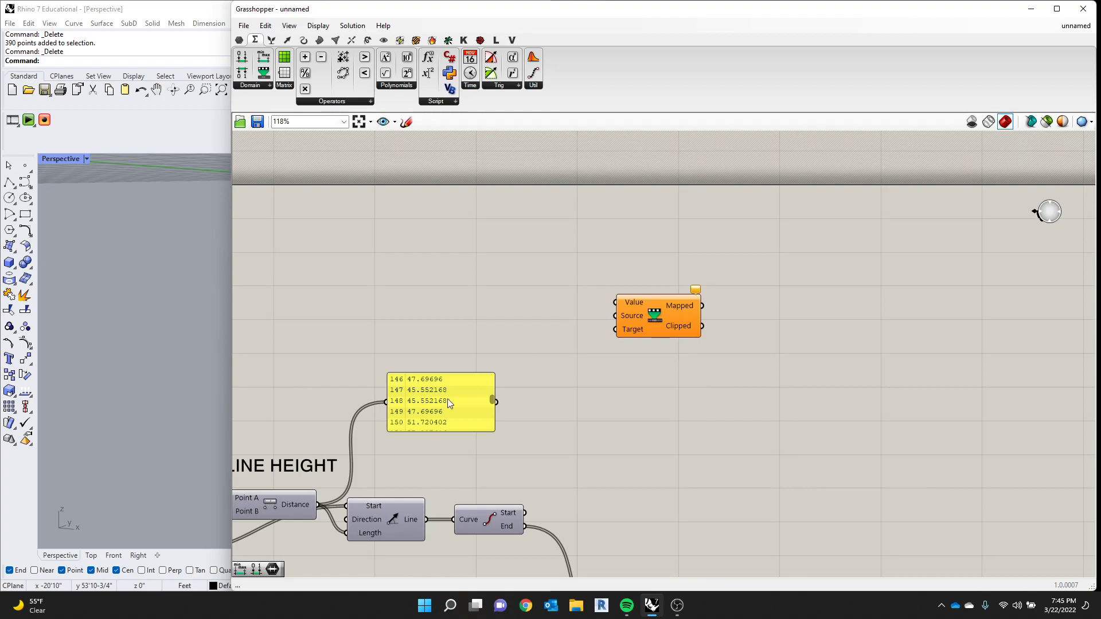
pyautogui.moveTo(681, 302); pyautogui.dragTo(658, 356)
pyautogui.scroll(-4, 591, 329)
pyautogui.scroll(5, 300, 425)
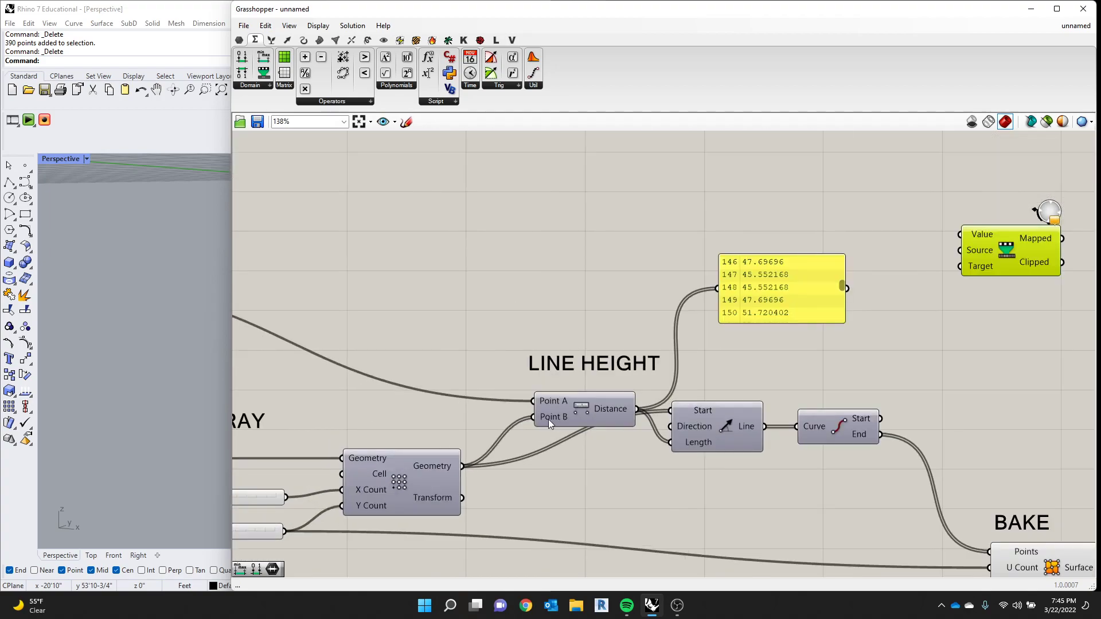
pyautogui.moveTo(763, 301); pyautogui.dragTo(743, 280)
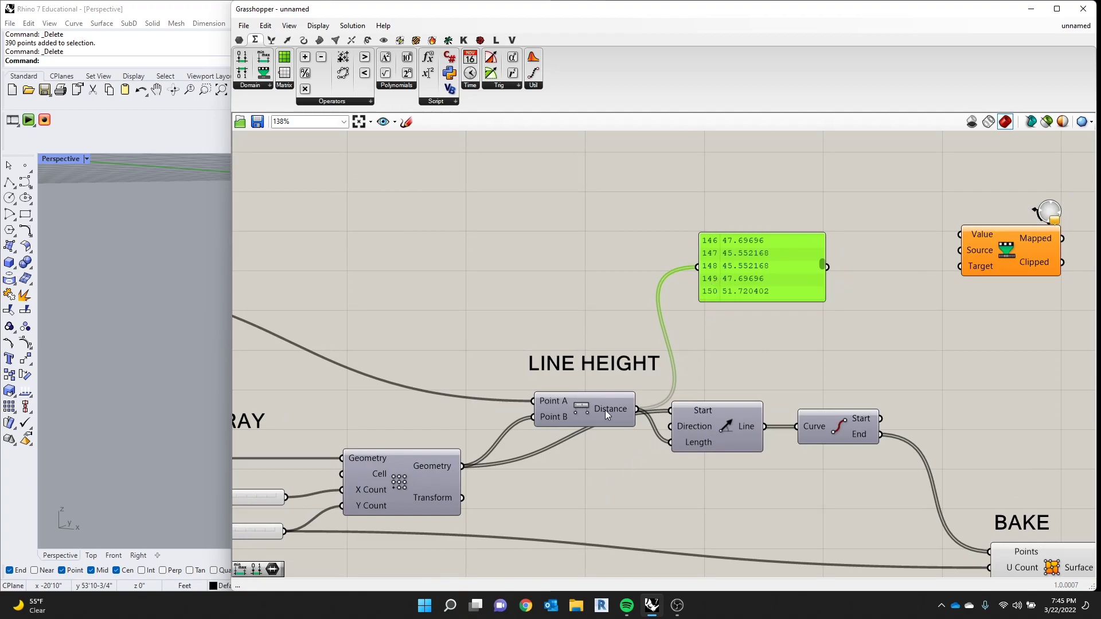
pyautogui.moveTo(638, 409); pyautogui.dragTo(961, 235)
pyautogui.scroll(-1, 798, 290)
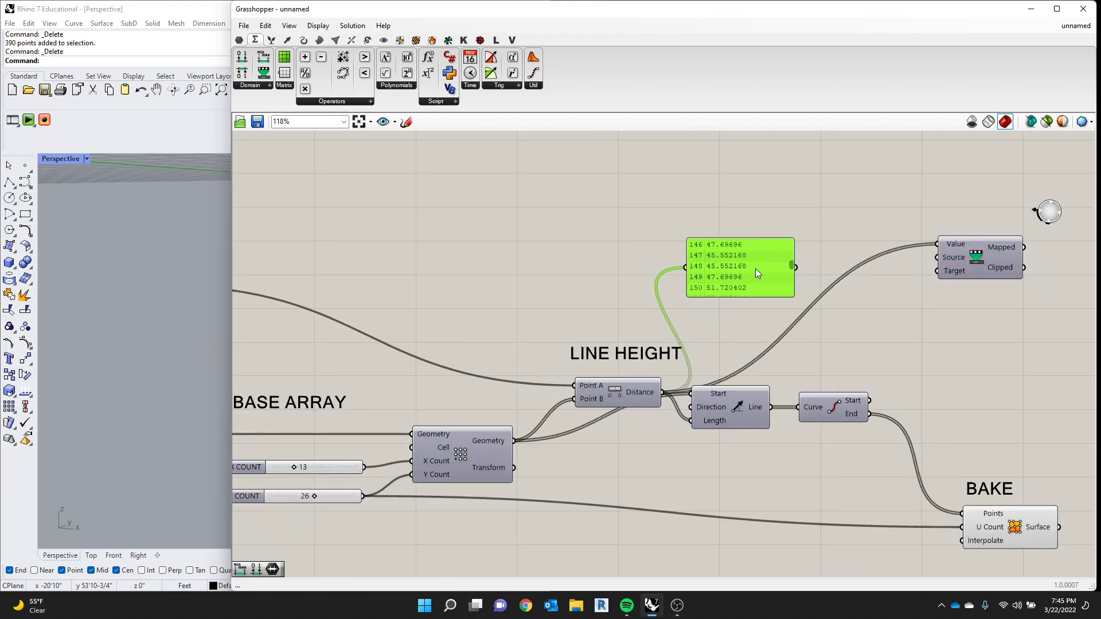
# - Move the Panel below Remap Numbers and bring the component closer, above the BAKE group
pyautogui.moveTo(737, 275); pyautogui.dragTo(984, 354)
pyautogui.scroll(-3, 896, 270)
pyautogui.moveTo(896, 270); pyautogui.dragTo(760, 280, button='right')
pyautogui.scroll(5, 759, 280)
pyautogui.scroll(-3, 1012, 247)
pyautogui.moveTo(1013, 247); pyautogui.dragTo(837, 261, button='right')
pyautogui.scroll(1, 837, 260)
pyautogui.moveTo(747, 271); pyautogui.dragTo(752, 258)
# - Place the Panel between Distance and Remap Numbers and wire the Panel's output into the Value input
pyautogui.moveTo(751, 263)
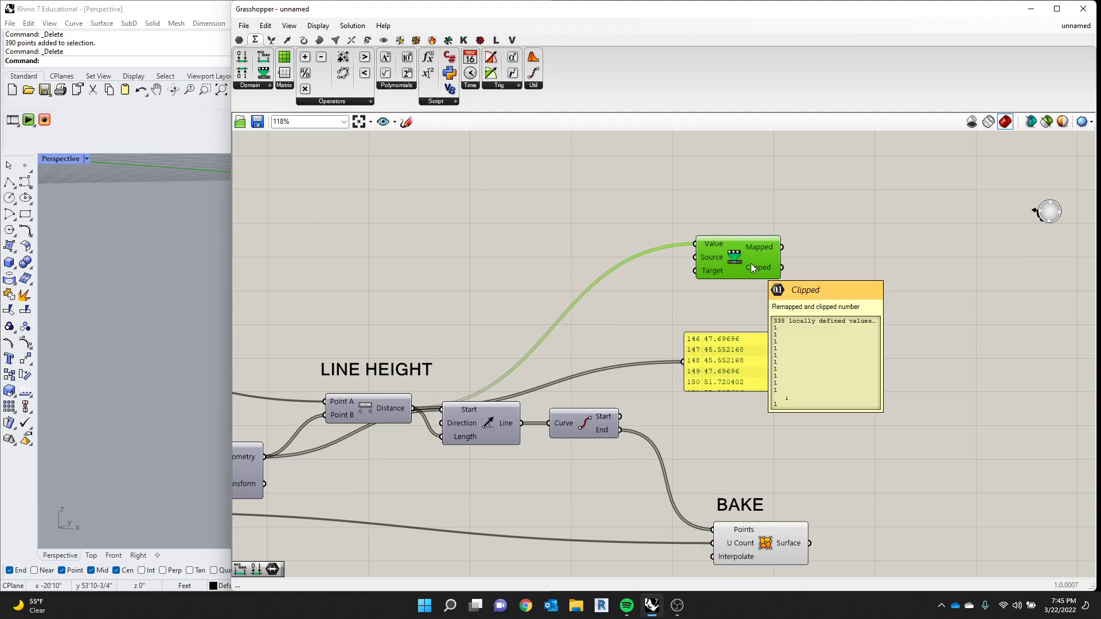
pyautogui.moveTo(786, 363); pyautogui.dragTo(695, 244)
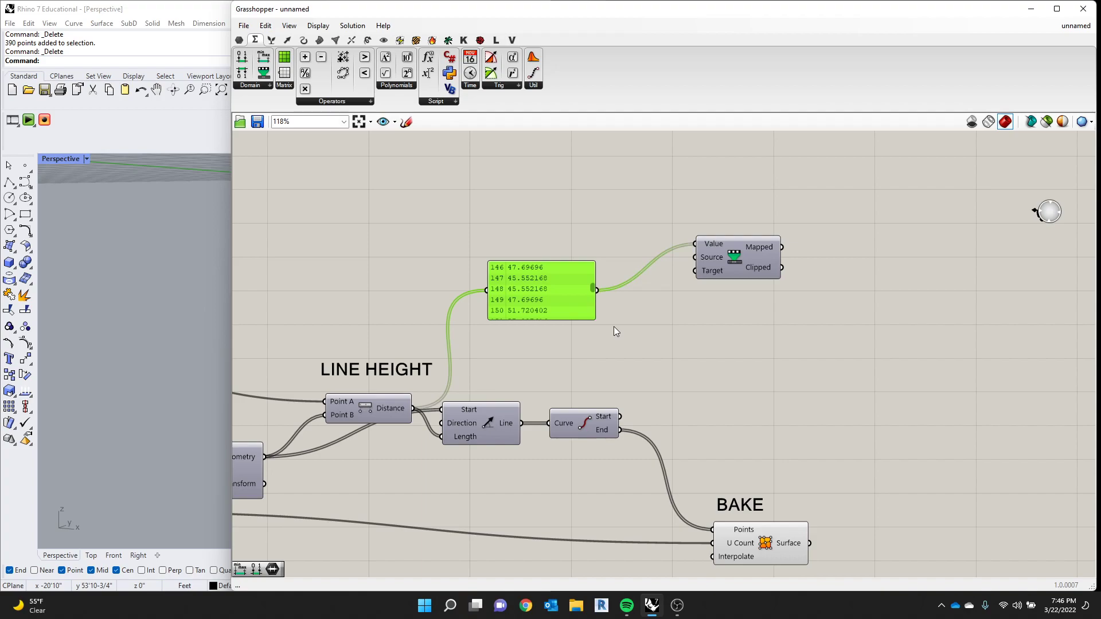
pyautogui.moveTo(552, 288); pyautogui.dragTo(622, 242)
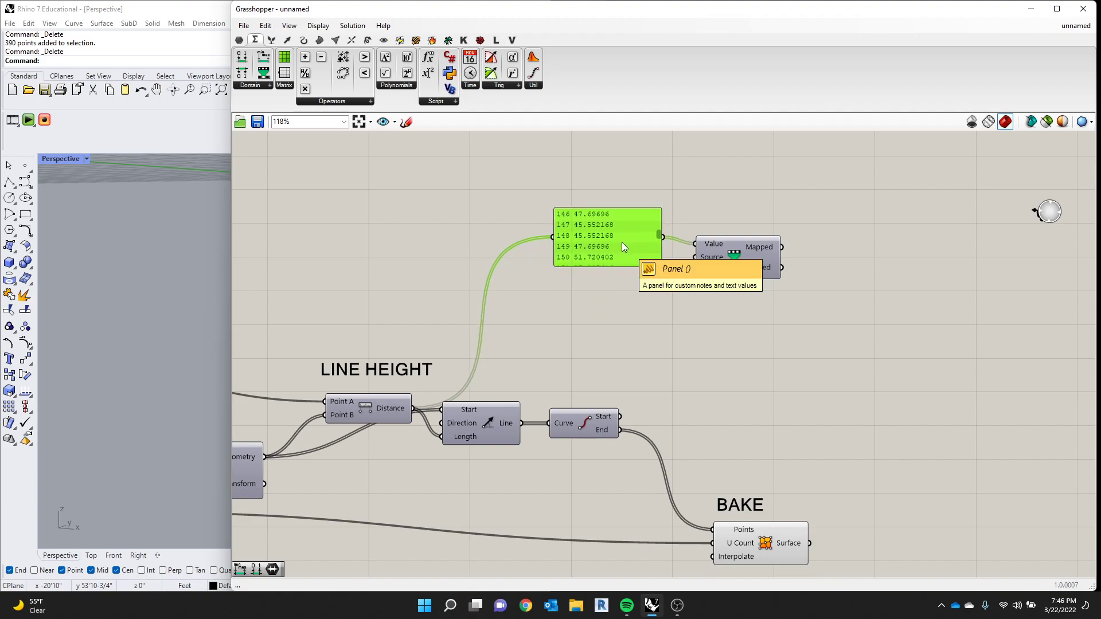
# - Add a Bounds component beneath the Panel and wire the Panel's output into its Numbers input
pyautogui.click(269, 84)
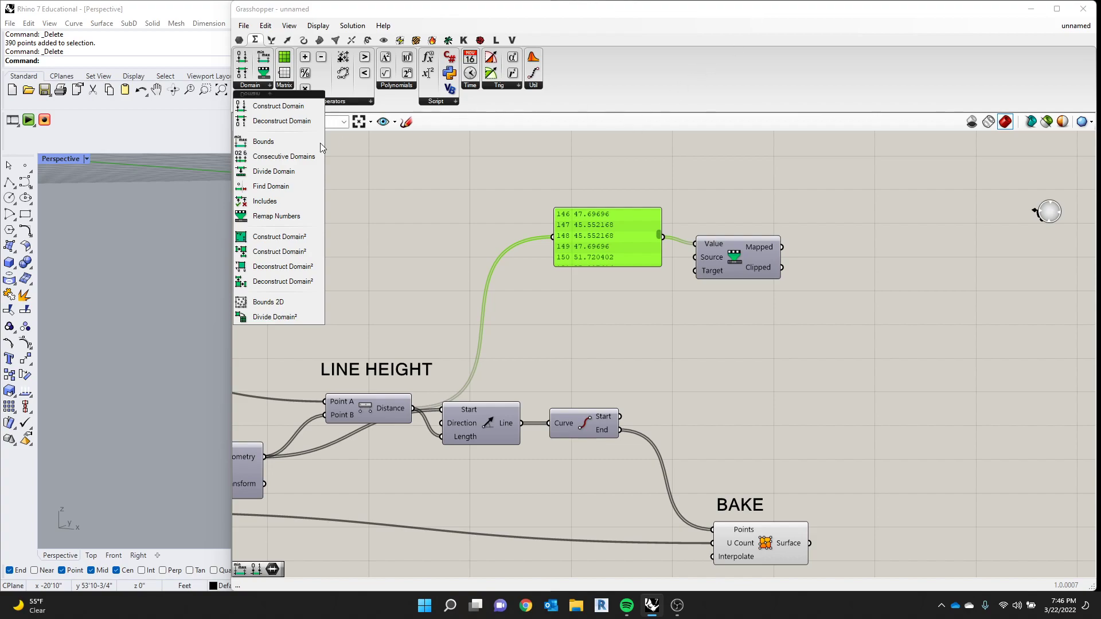
pyautogui.moveTo(287, 141); pyautogui.dragTo(779, 188)
pyautogui.moveTo(616, 238); pyautogui.dragTo(528, 233)
pyautogui.moveTo(766, 188); pyautogui.dragTo(598, 298)
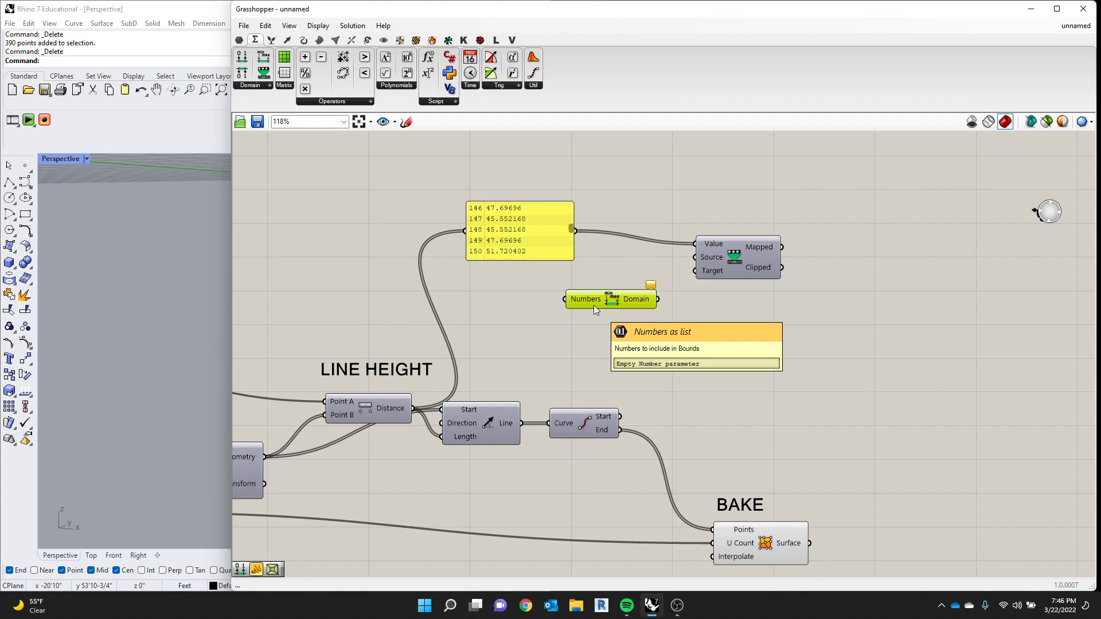
pyautogui.scroll(2, 905, 163)
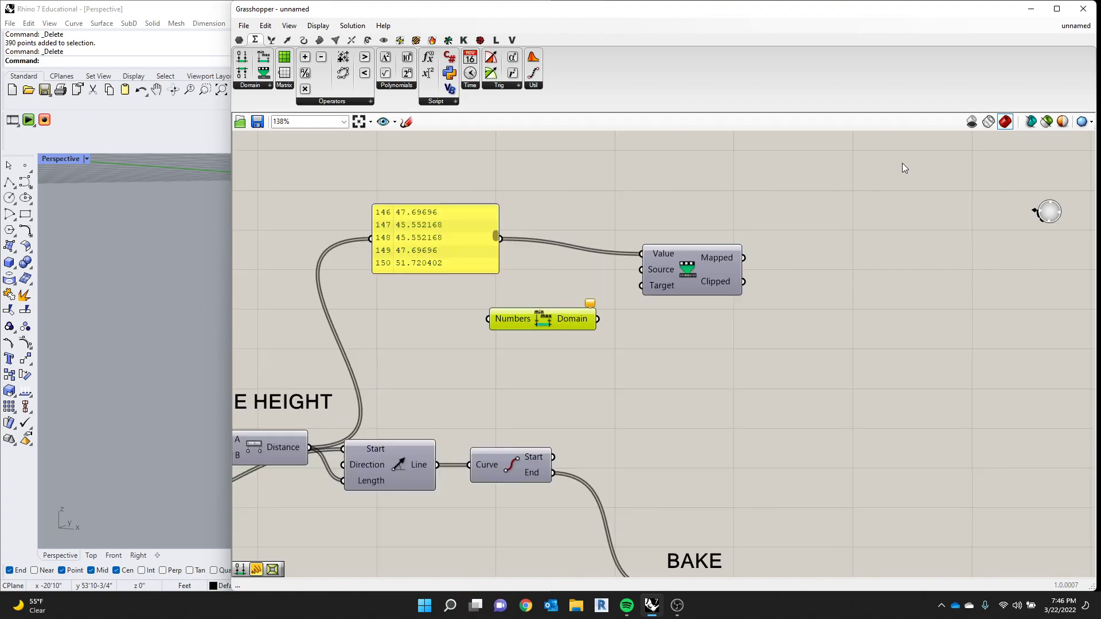
pyautogui.moveTo(500, 238); pyautogui.dragTo(488, 318)
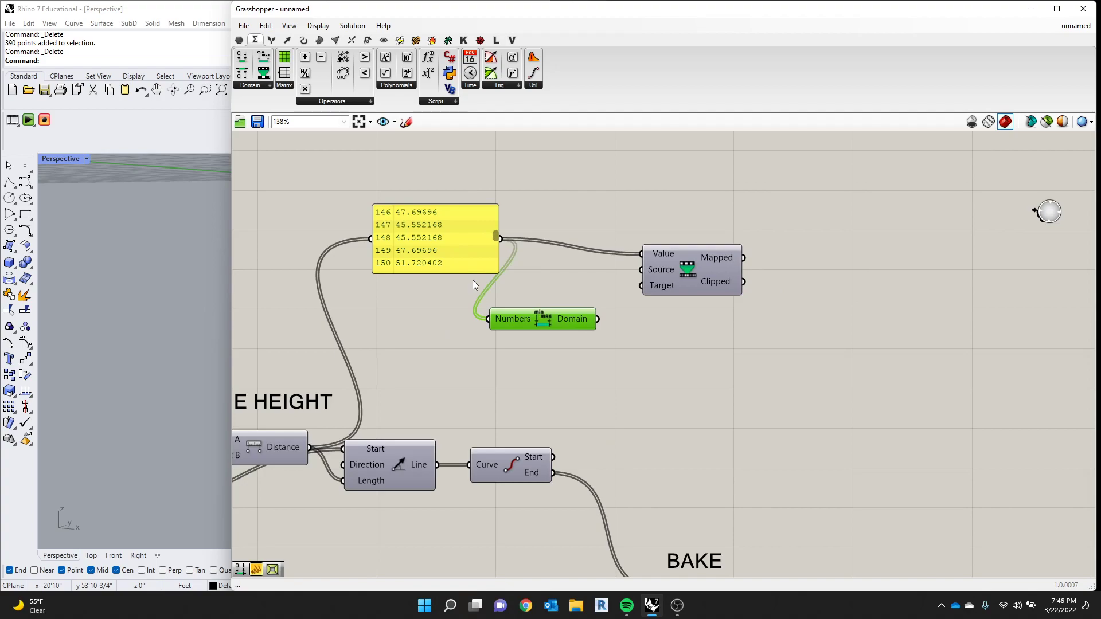
pyautogui.moveTo(459, 266); pyautogui.dragTo(407, 269)
pyautogui.moveTo(567, 322); pyautogui.dragTo(528, 328)
# - Duplicate the Panel, place the copy beside Bounds and wire the Domain output into it
pyautogui.click(418, 265)
pyautogui.hotkey('ctrl', 'c')
pyautogui.hotkey('ctrl', 'v')
pyautogui.moveTo(405, 262); pyautogui.dragTo(710, 399)
pyautogui.moveTo(559, 325); pyautogui.dragTo(639, 356)
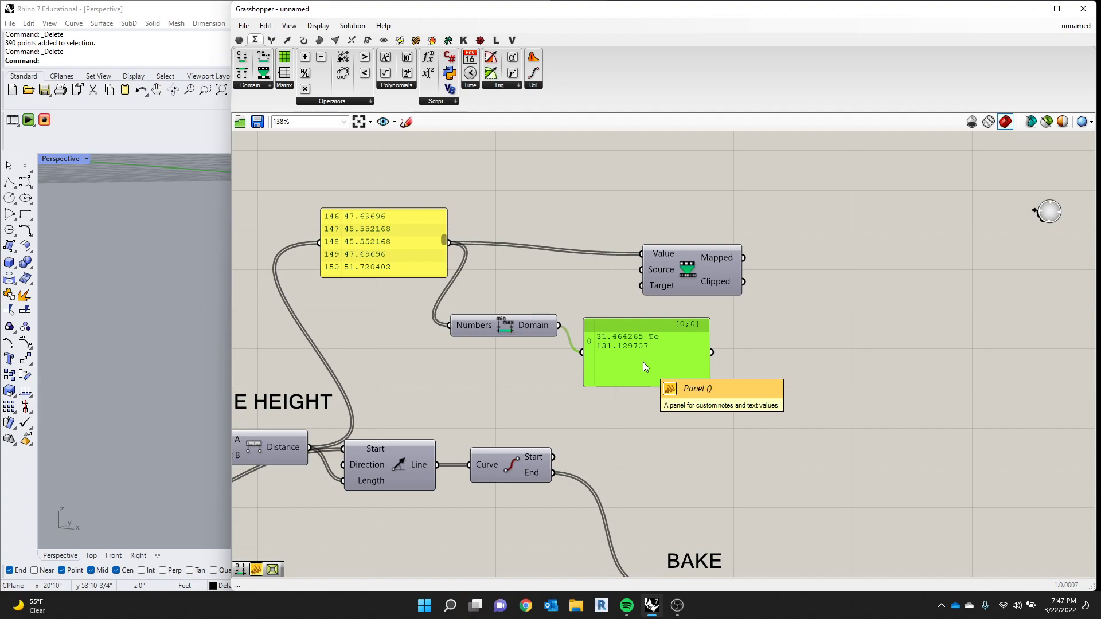
# - Delete the Panel beside Bounds, wire the Domain output into Remap Numbers' Source input and place Bounds level with it
pyautogui.moveTo(528, 328); pyautogui.dragTo(529, 324)
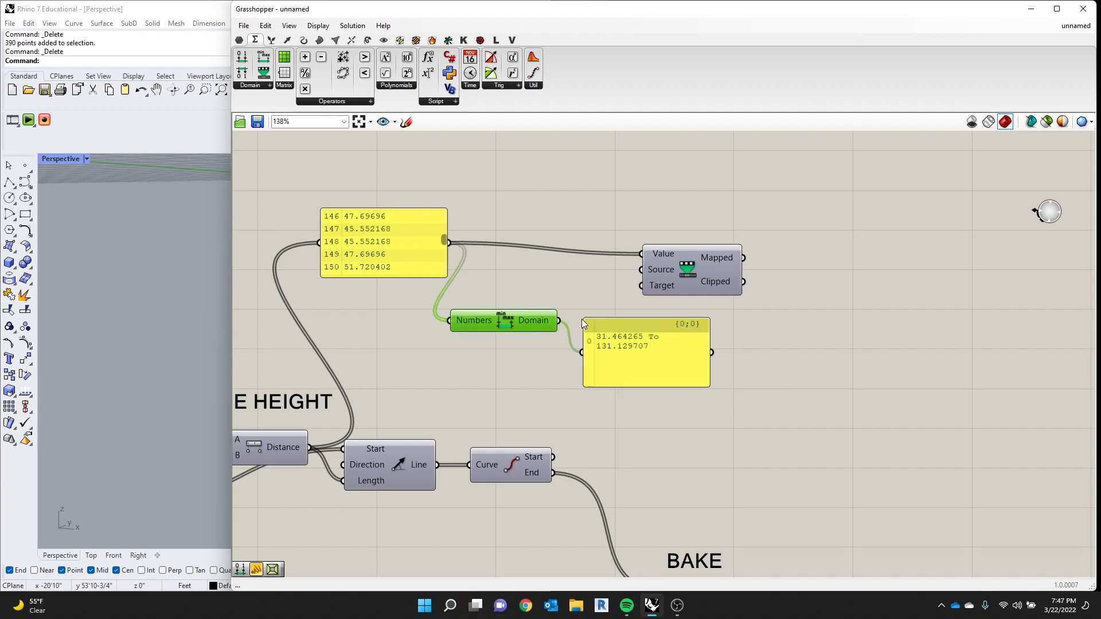
pyautogui.click(659, 359)
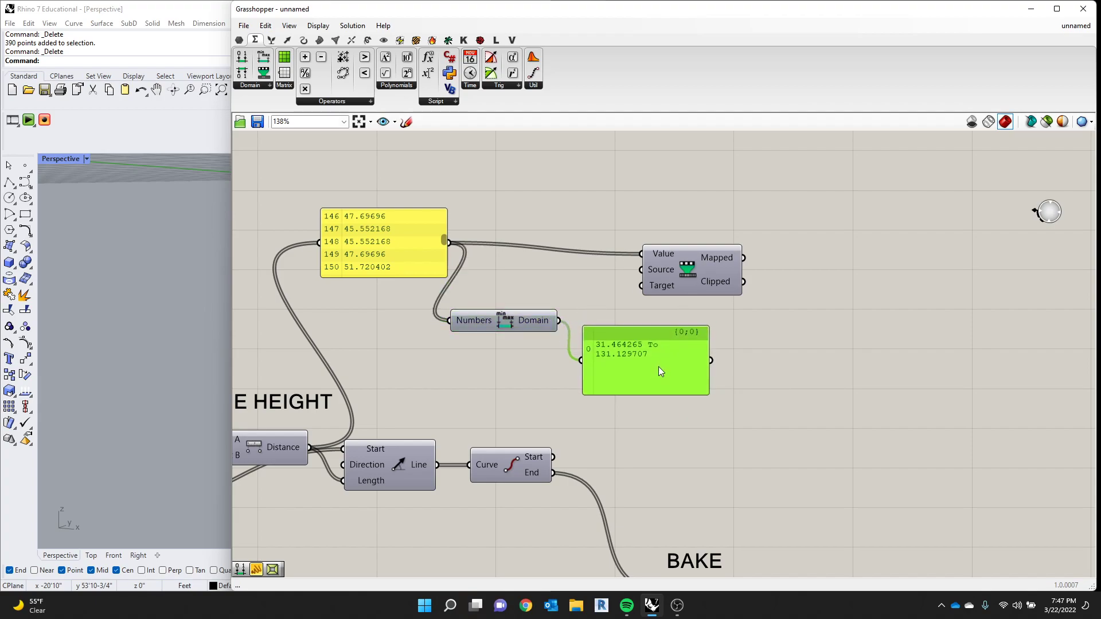
pyautogui.press('Delete')
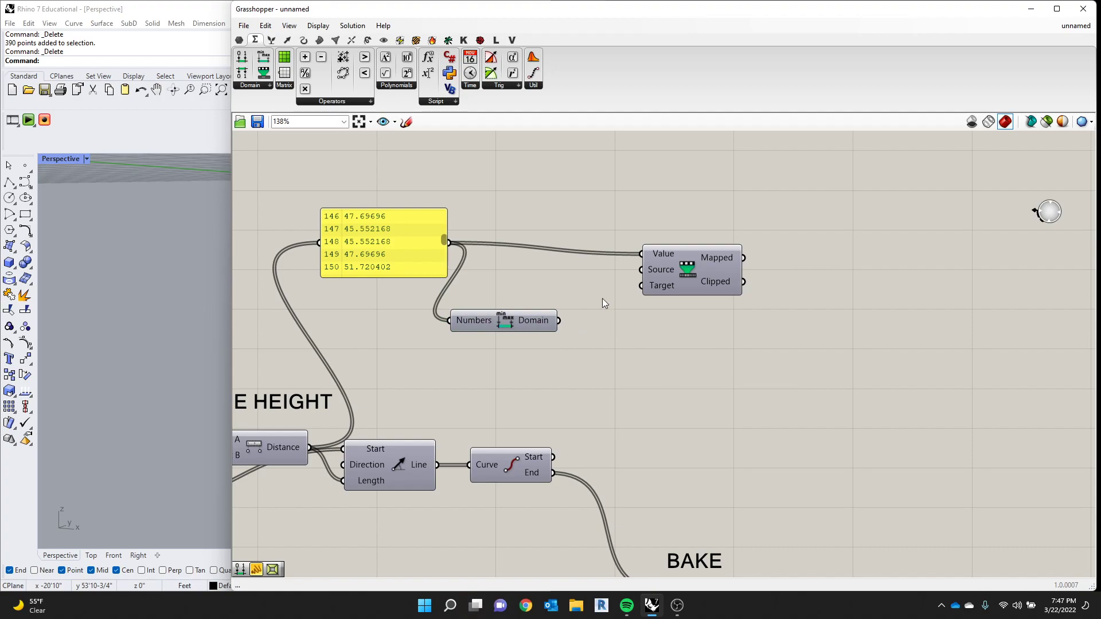
pyautogui.moveTo(558, 320); pyautogui.dragTo(642, 269)
pyautogui.moveTo(529, 320); pyautogui.dragTo(559, 275)
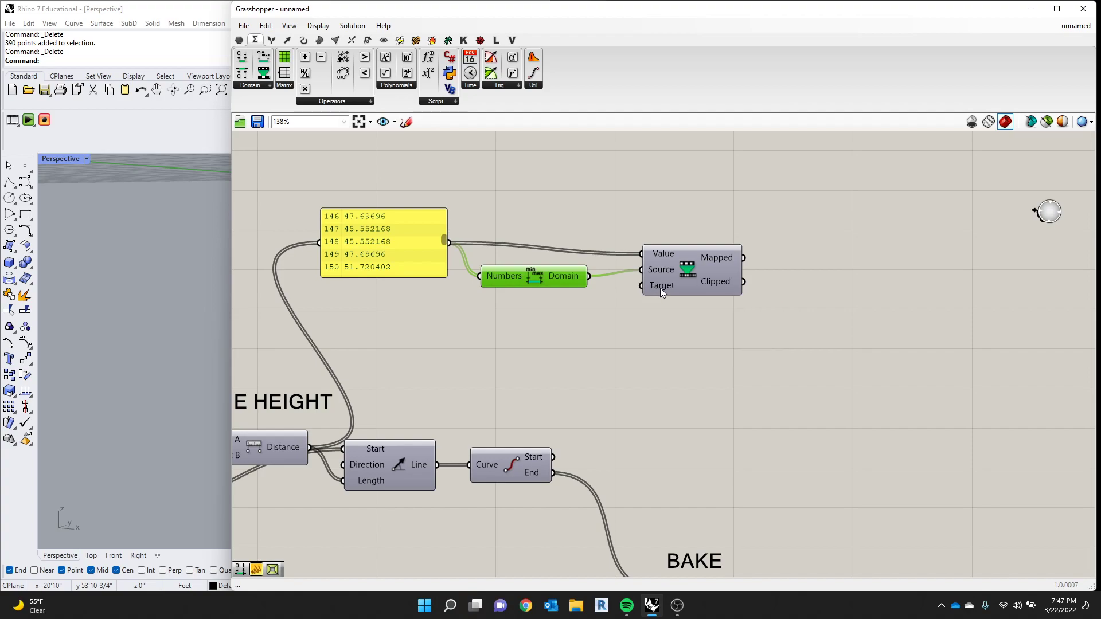
# - Disconnect the distance Panel from Remap Numbers' Value input and wire it back in
pyautogui.click(665, 512)
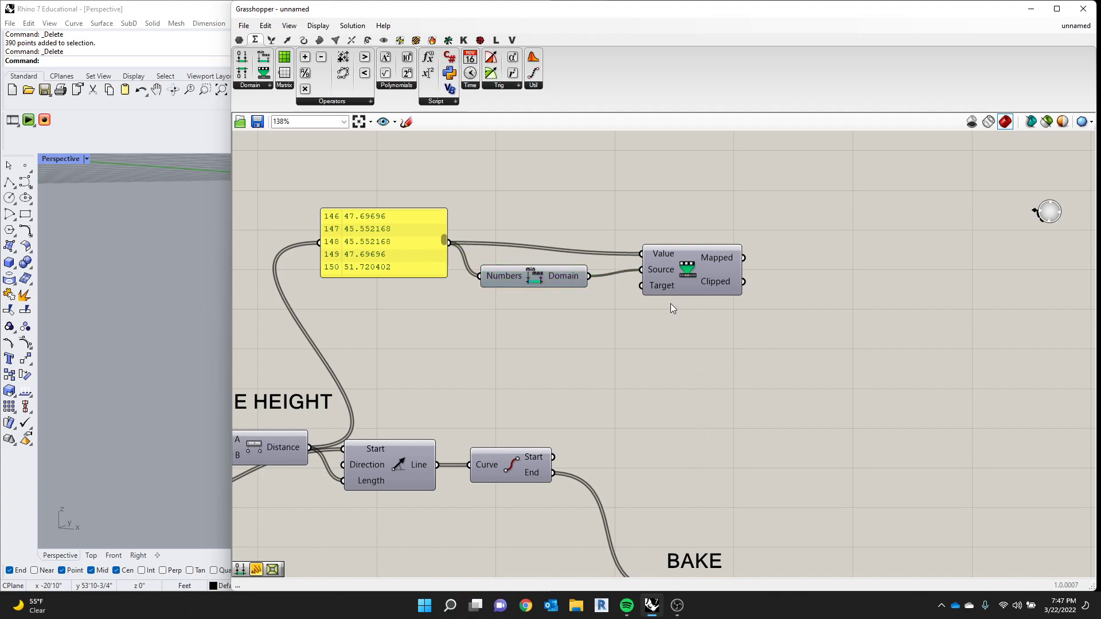
pyautogui.keyDown('ctrl'); pyautogui.moveTo(641, 254); pyautogui.dragTo(442, 244); pyautogui.keyUp('ctrl')
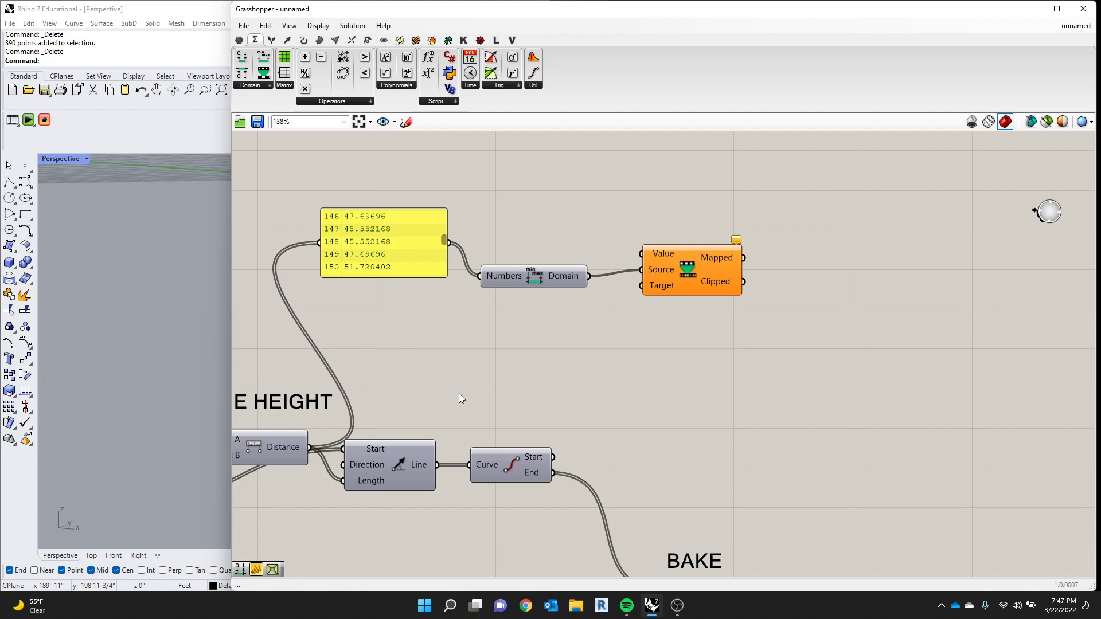
pyautogui.moveTo(451, 245); pyautogui.dragTo(642, 254)
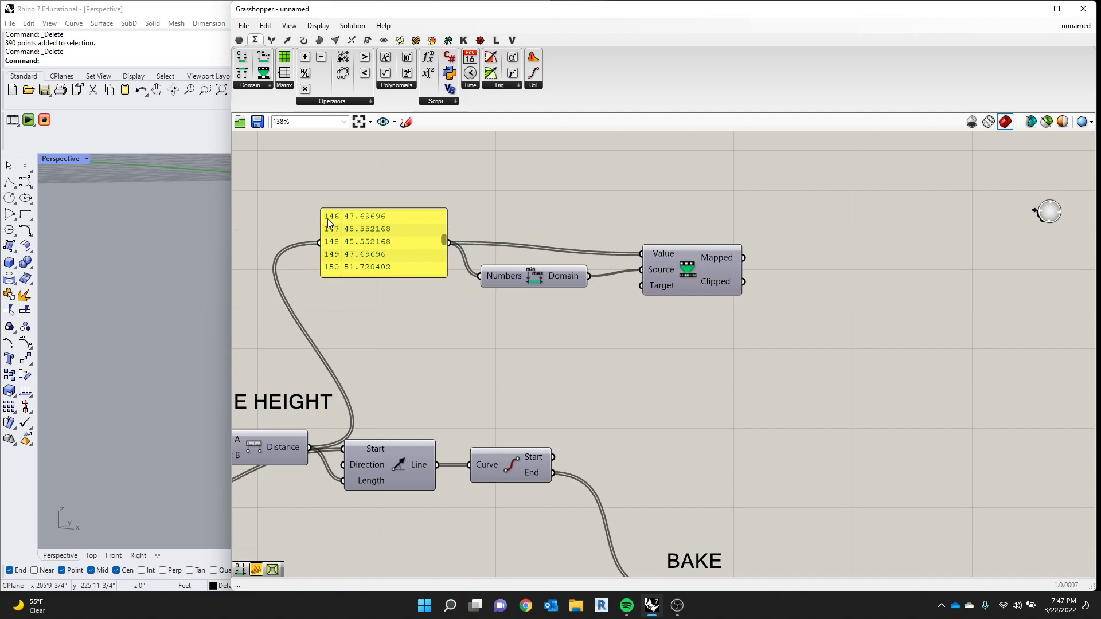
# - Duplicate the distance Panel, wire the Mapped output into the copy and arrange both Panels above Remap Numbers
pyautogui.click(381, 232)
pyautogui.keyDown('alt'); pyautogui.moveTo(381, 233); pyautogui.dragTo(906, 283); pyautogui.keyUp('alt')
pyautogui.moveTo(744, 259); pyautogui.dragTo(830, 262)
pyautogui.moveTo(439, 234); pyautogui.dragTo(660, 165)
pyautogui.moveTo(774, 229); pyautogui.dragTo(752, 166)
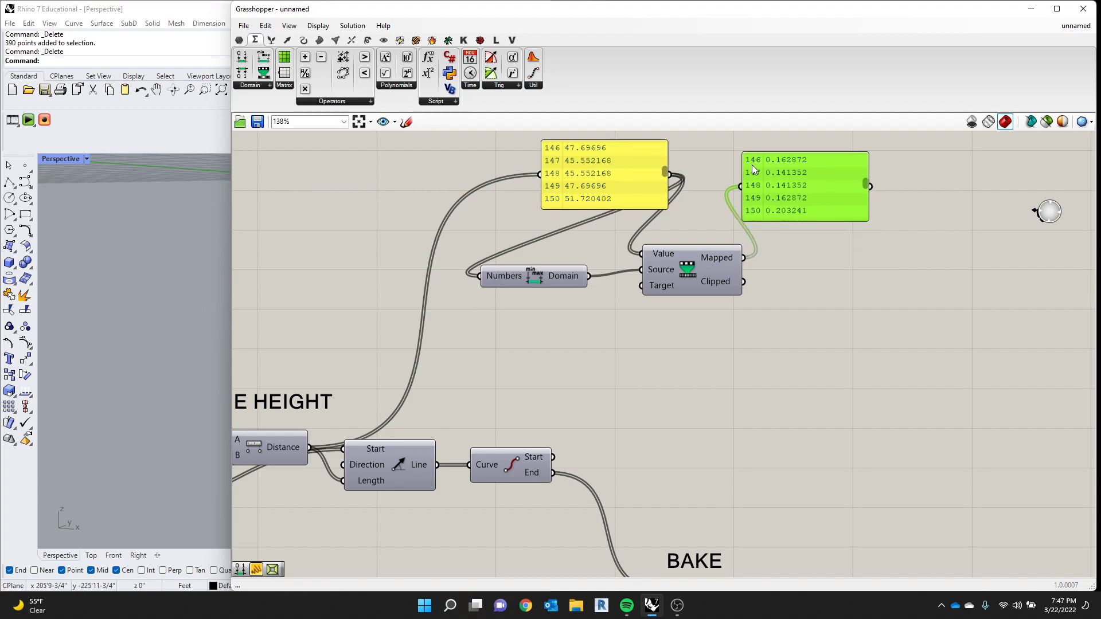
# - Compare the start of the distance list with the remapped list and examine the end of the remapped values
pyautogui.scroll(-3, 660, 146)
pyautogui.scroll(4, 661, 145)
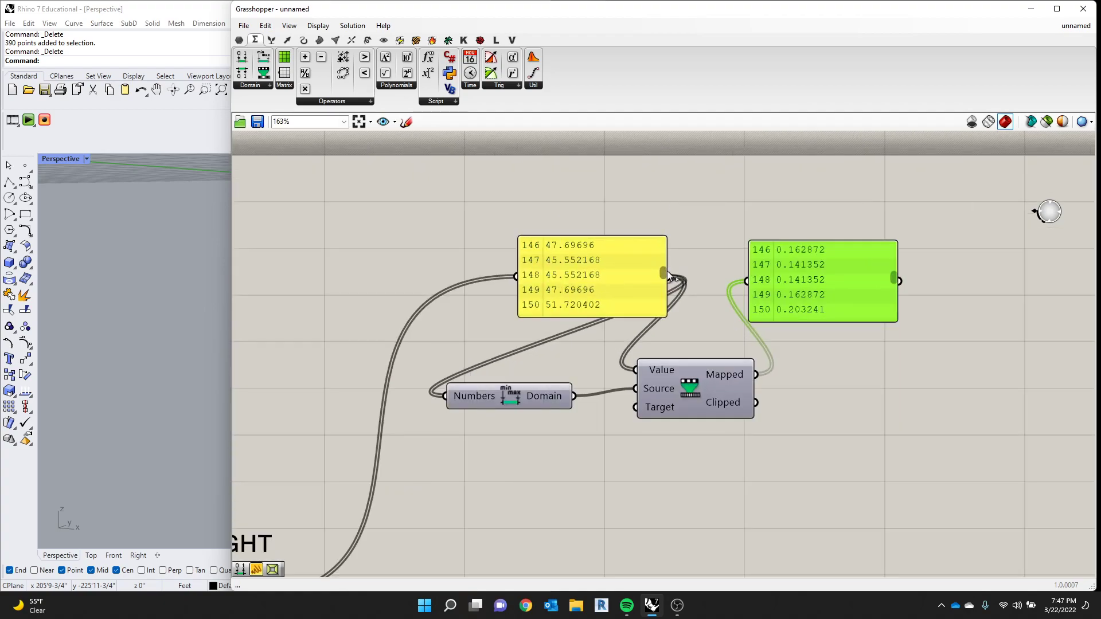
pyautogui.moveTo(663, 272); pyautogui.dragTo(663, 230)
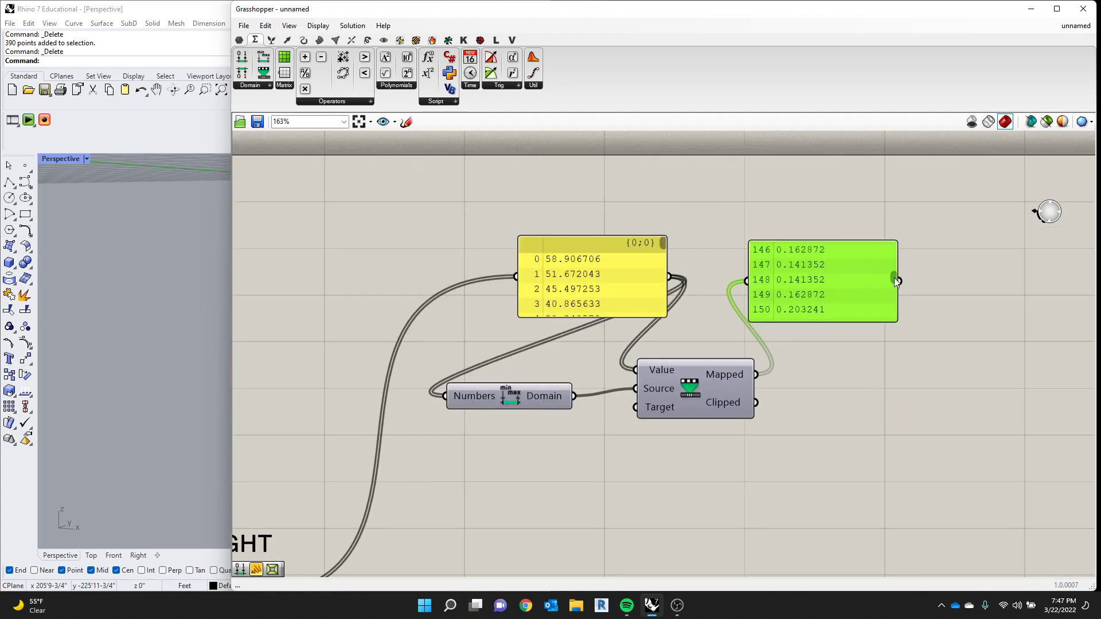
pyautogui.moveTo(893, 278); pyautogui.dragTo(896, 230)
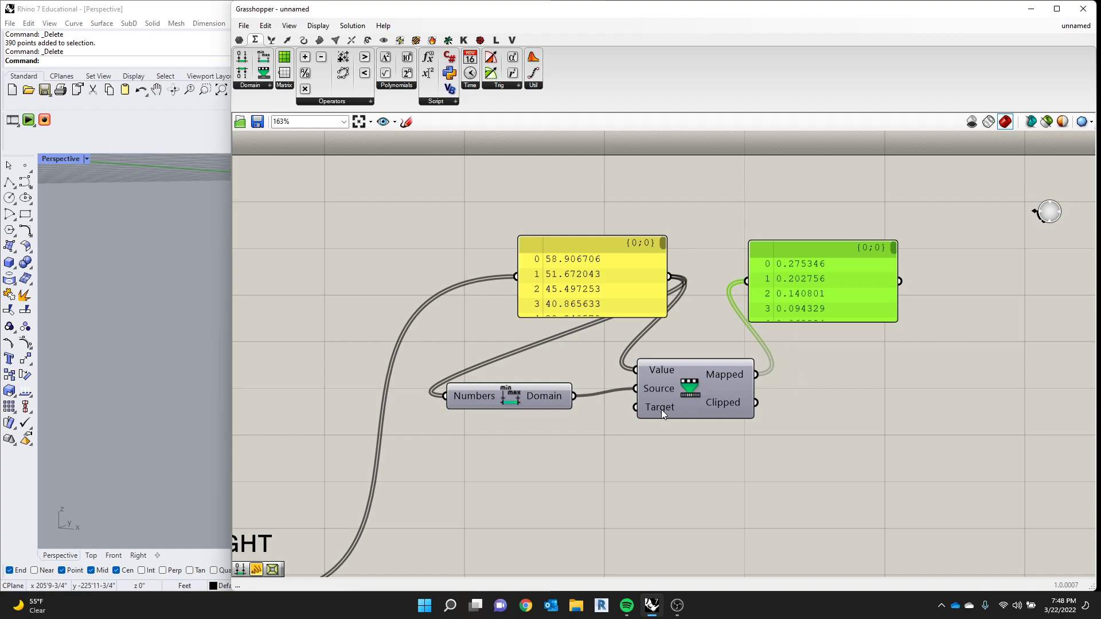
pyautogui.moveTo(657, 410)
pyautogui.moveTo(894, 248); pyautogui.dragTo(888, 328)
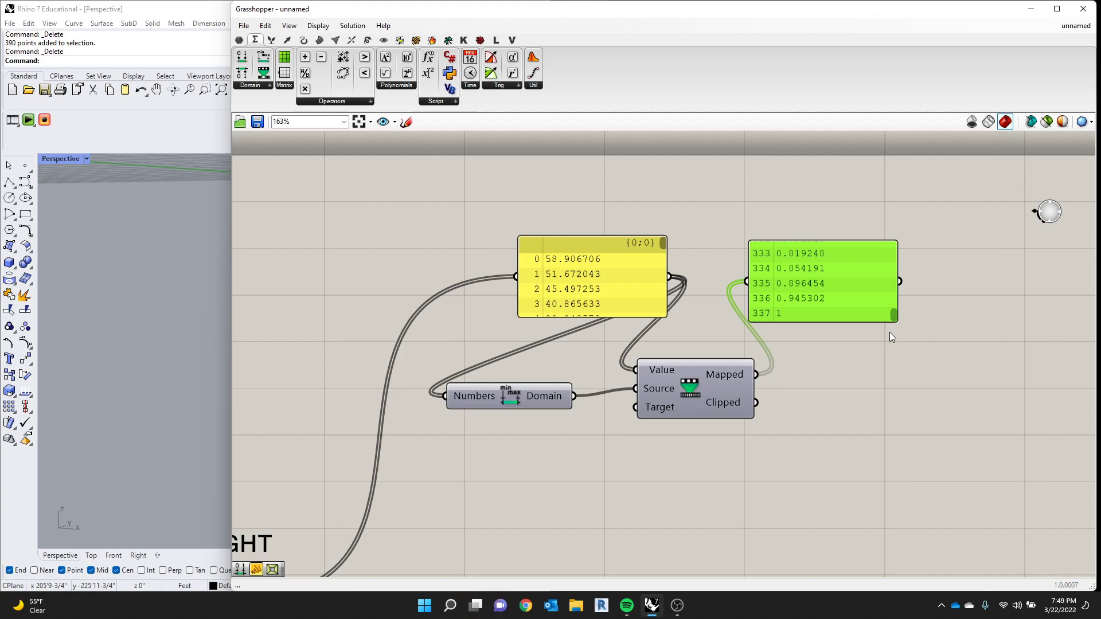
pyautogui.scroll(-5, 569, 367)
pyautogui.scroll(2, 851, 330)
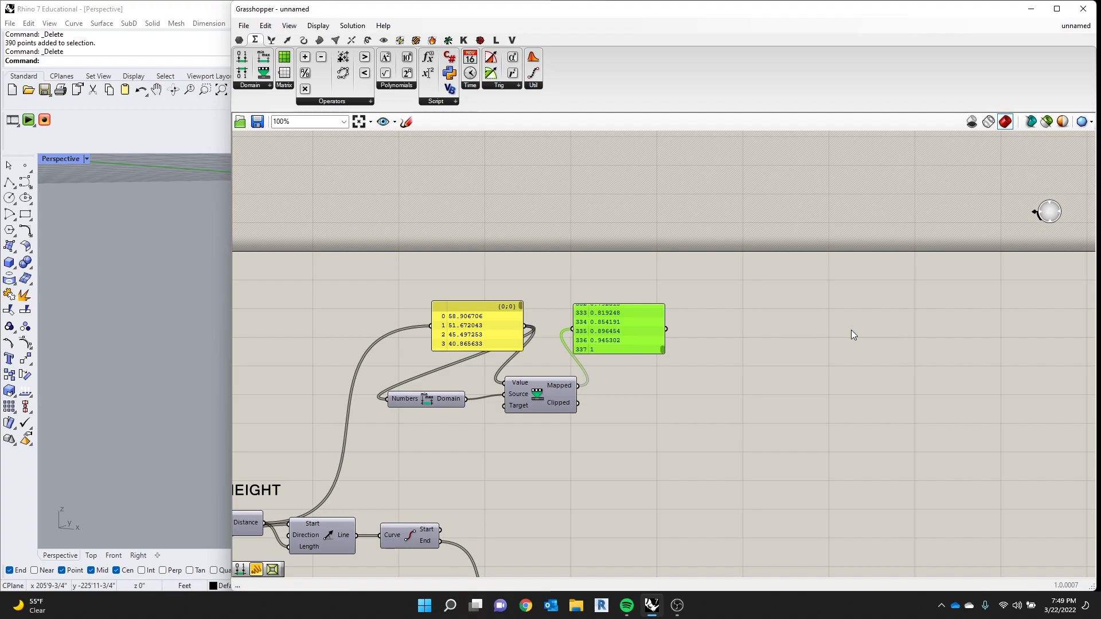
# - Add a Series component in the empty canvas area beyond the Panel of remapped values
pyautogui.click(826, 331)
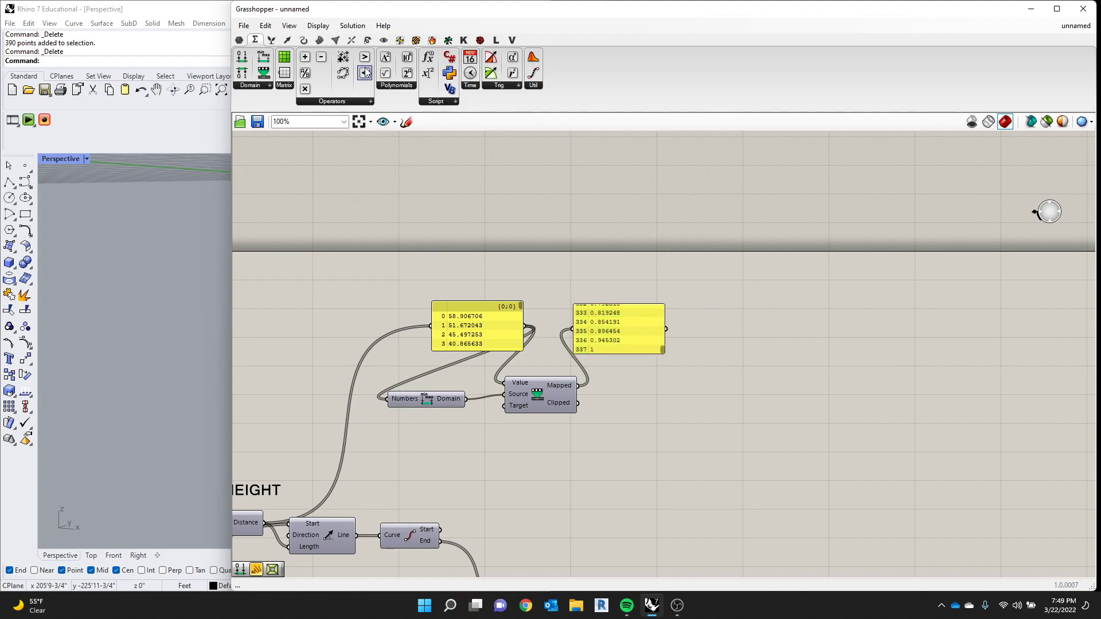
pyautogui.click(287, 41)
pyautogui.click(304, 41)
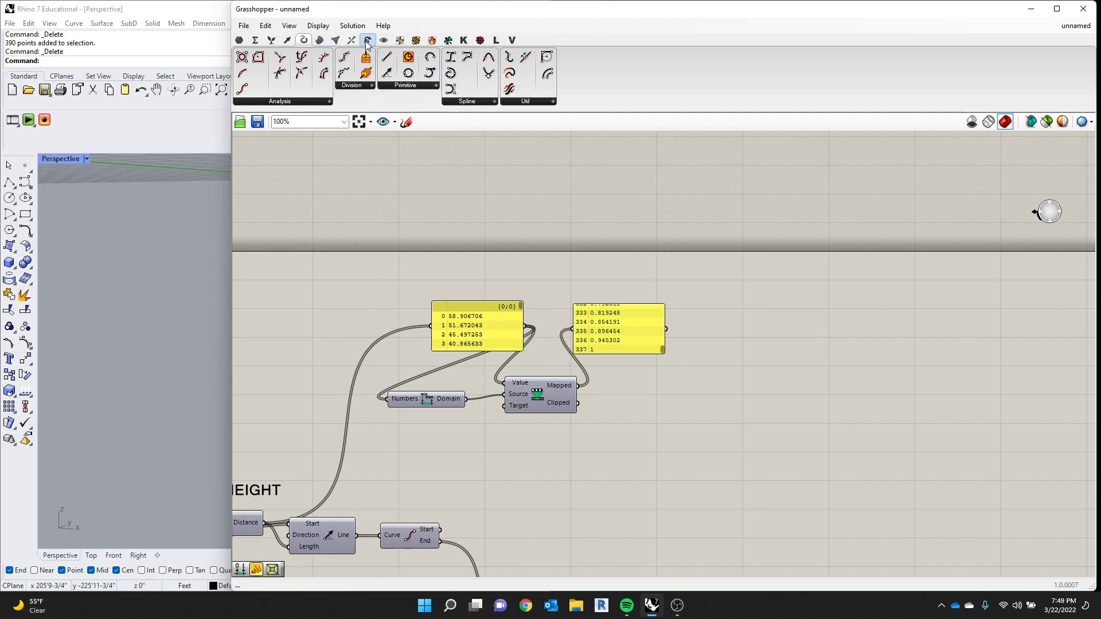
pyautogui.click(384, 40)
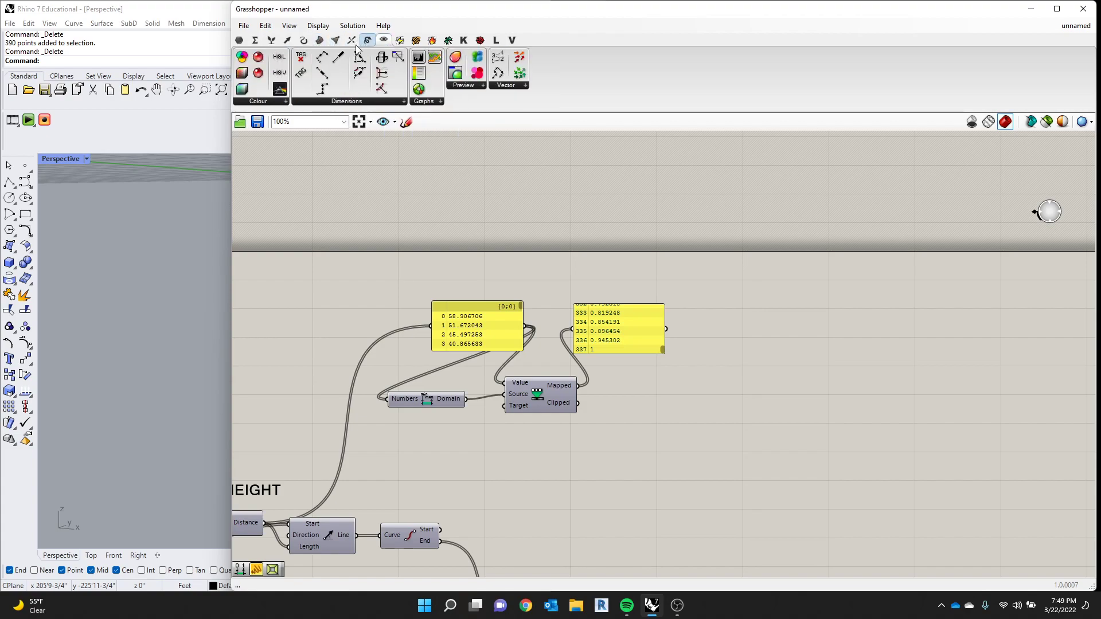
pyautogui.click(273, 40)
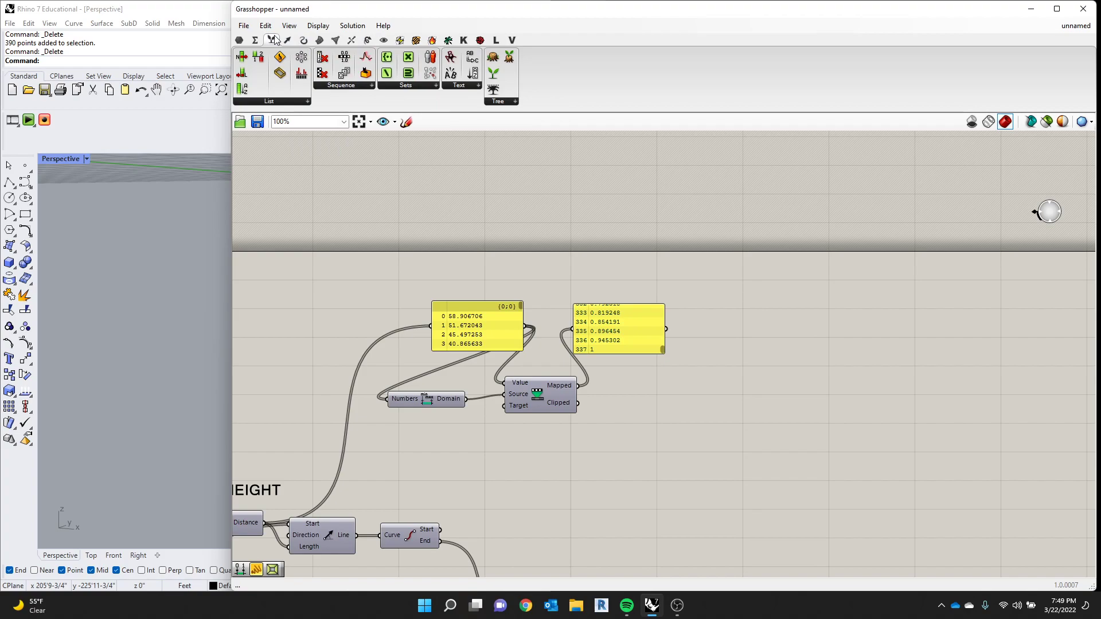
pyautogui.click(346, 87)
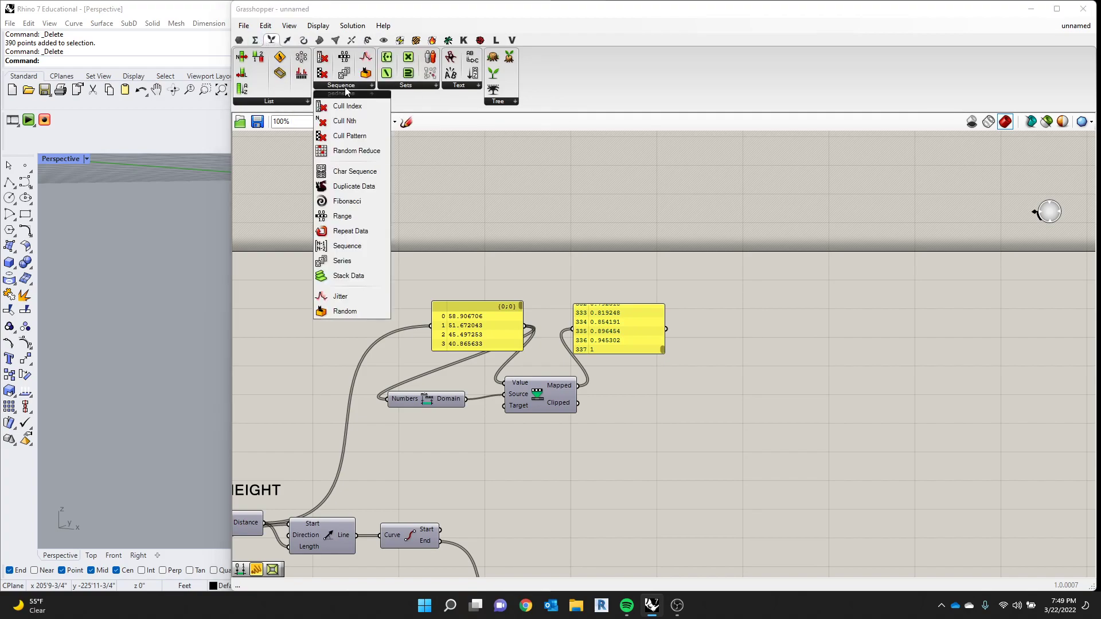
pyautogui.click(342, 261)
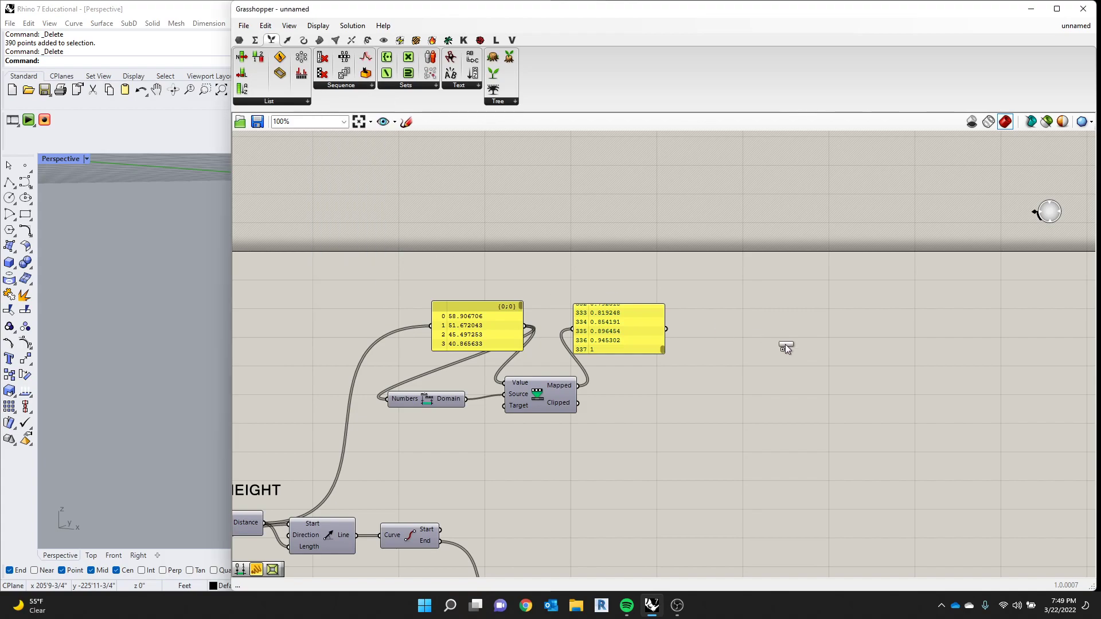
pyautogui.click(799, 351)
# - Add a Number Slider defined as 0..50 beside Series and wire it into the Start input
pyautogui.scroll(3, 799, 351)
pyautogui.doubleClick(755, 282)
pyautogui.write('0..50')
pyautogui.press('Return')
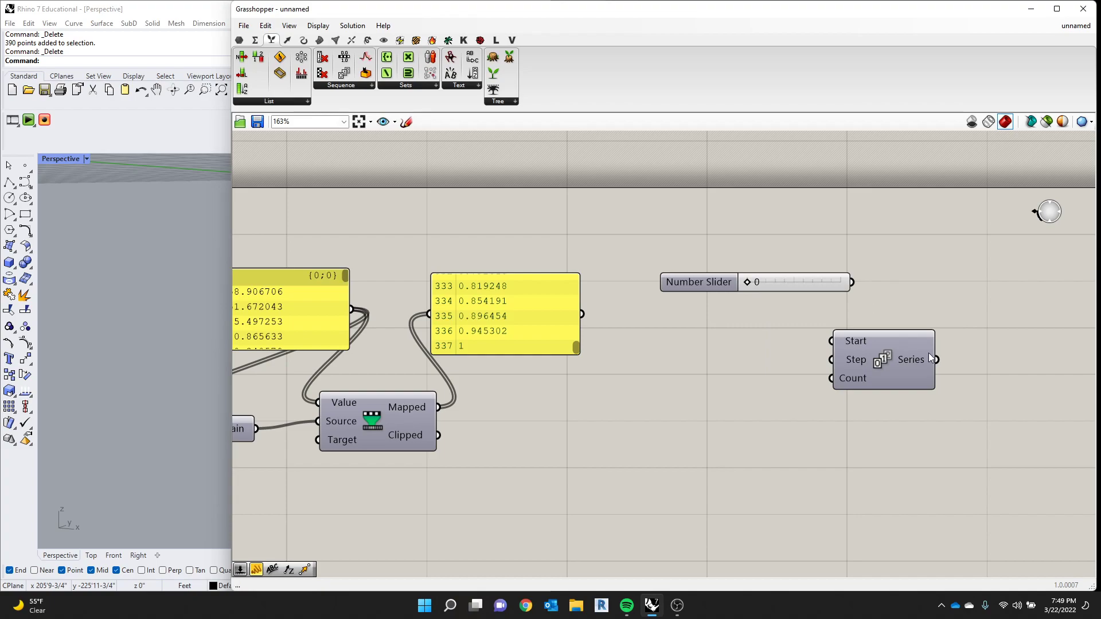
pyautogui.moveTo(852, 282); pyautogui.dragTo(831, 341)
pyautogui.moveTo(780, 286); pyautogui.dragTo(718, 368)
# - Duplicate the Start slider, set the copy to 1 and wire it into Series' Step input
pyautogui.hotkey('ctrl', 'c')
pyautogui.hotkey('ctrl', 'v')
pyautogui.click(759, 312)
pyautogui.moveTo(820, 367); pyautogui.dragTo(866, 382)
# - Add a Number Slider with the value 10 below the other two and wire it into Series' Count input
pyautogui.doubleClick(710, 413)
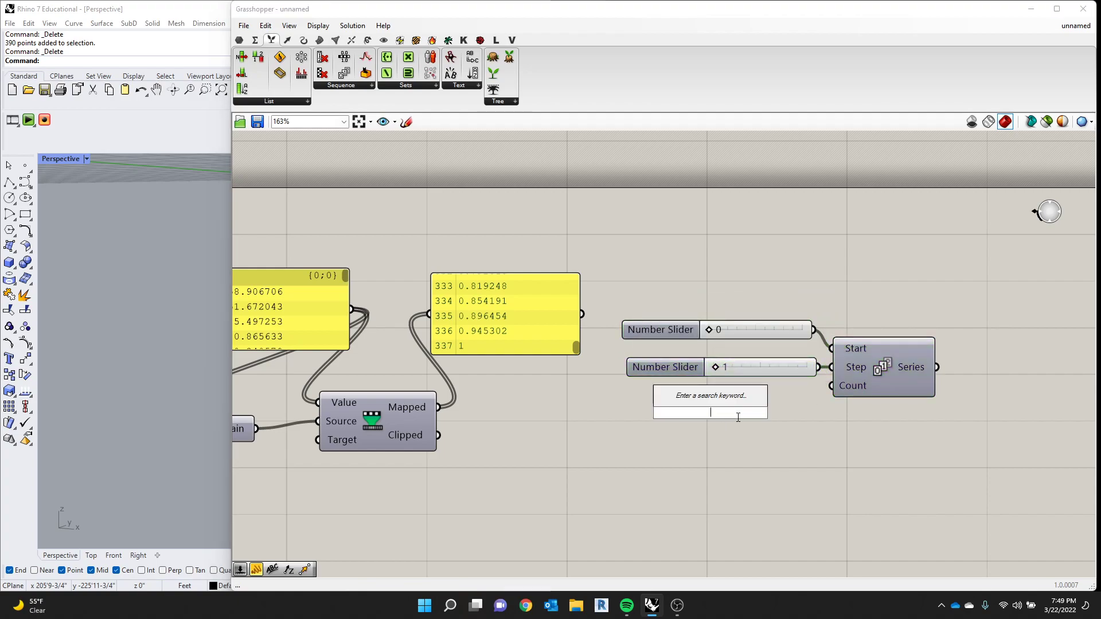
pyautogui.write('10')
pyautogui.press('Return')
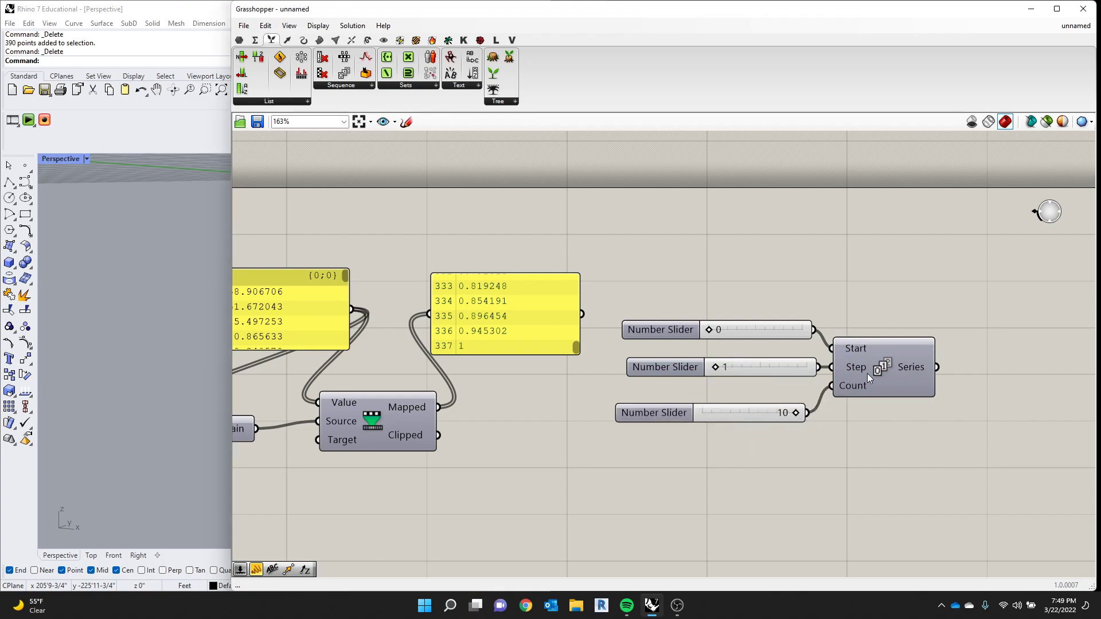
pyautogui.moveTo(867, 373); pyautogui.dragTo(884, 378)
# - Add a Panel beside the Series component and wire the Series output into it
pyautogui.doubleClick(850, 270)
pyautogui.write('PANEL')
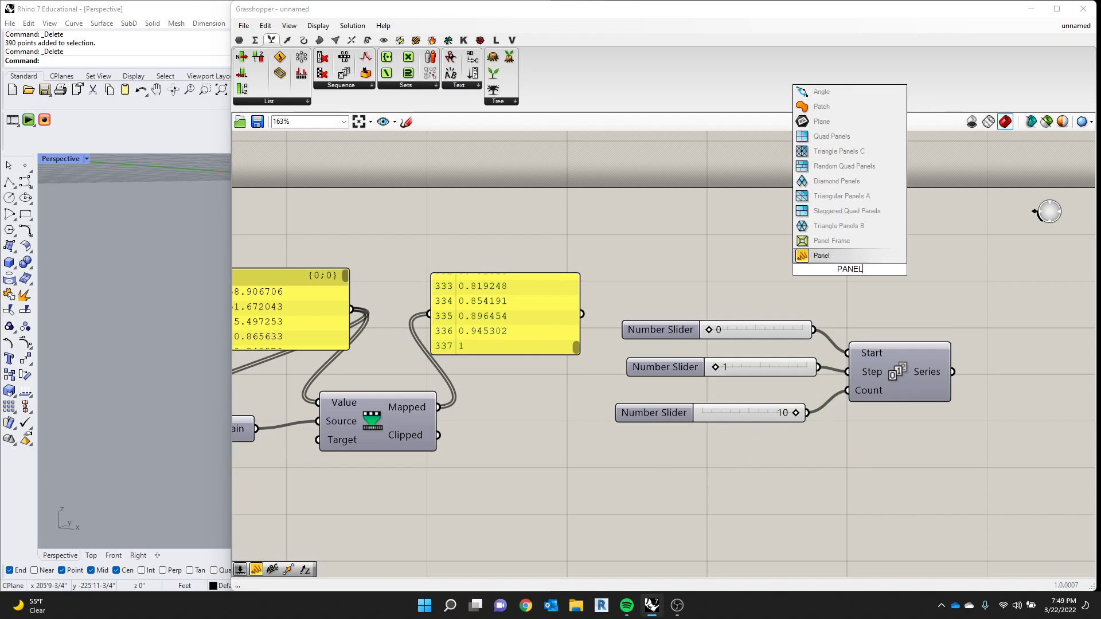
pyautogui.click(821, 256)
pyautogui.moveTo(873, 253); pyautogui.dragTo(986, 296)
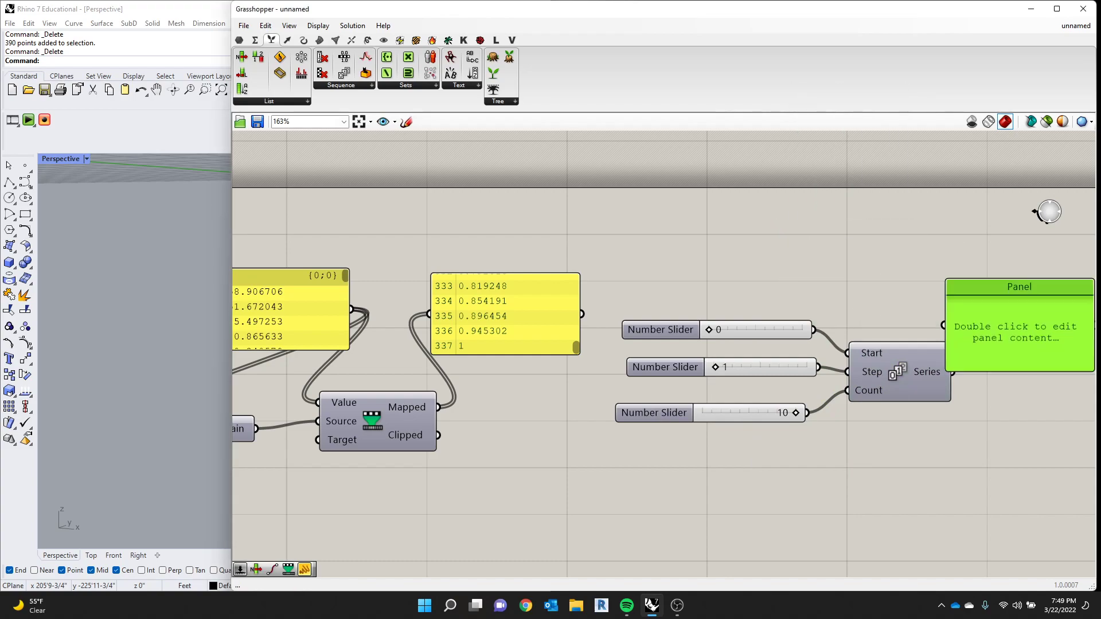
pyautogui.moveTo(999, 345); pyautogui.dragTo(1087, 387)
pyautogui.moveTo(936, 370); pyautogui.dragTo(974, 354)
# - Move Series up slightly and enlarge its Panel so the whole number list fits
pyautogui.moveTo(804, 288); pyautogui.dragTo(703, 253, button='right')
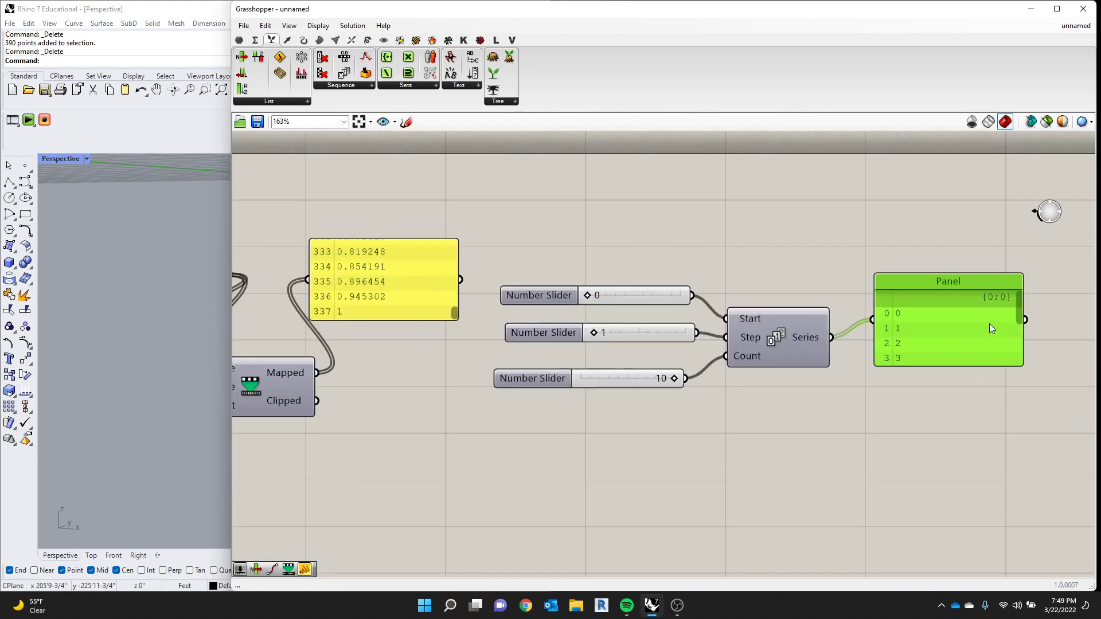
pyautogui.moveTo(766, 325); pyautogui.dragTo(772, 301)
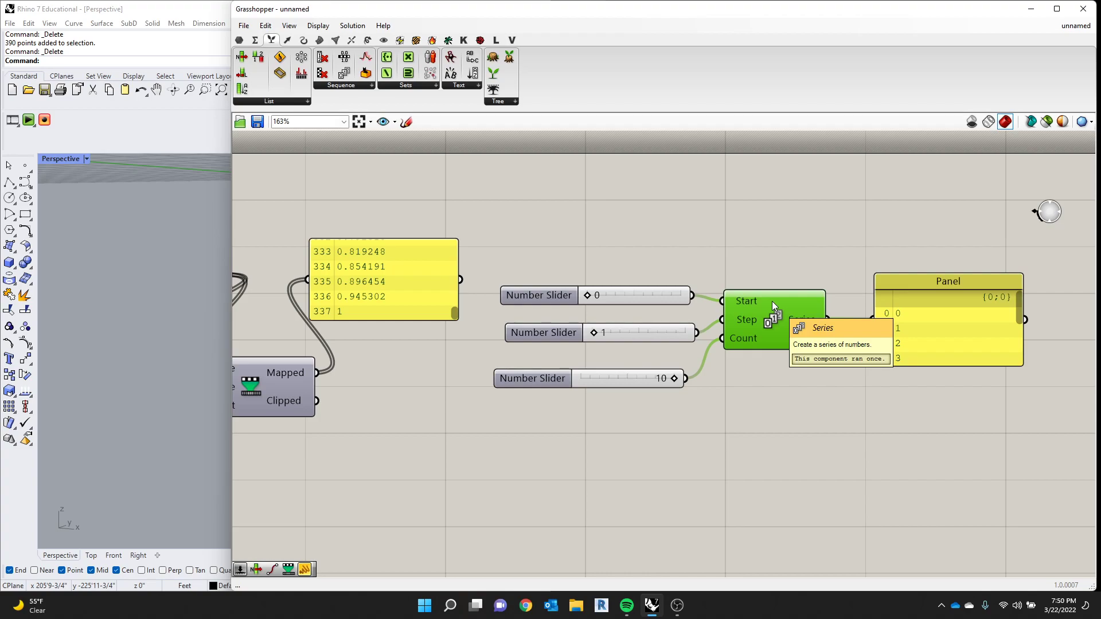
pyautogui.moveTo(954, 346); pyautogui.dragTo(939, 443)
pyautogui.scroll(1, 616, 338)
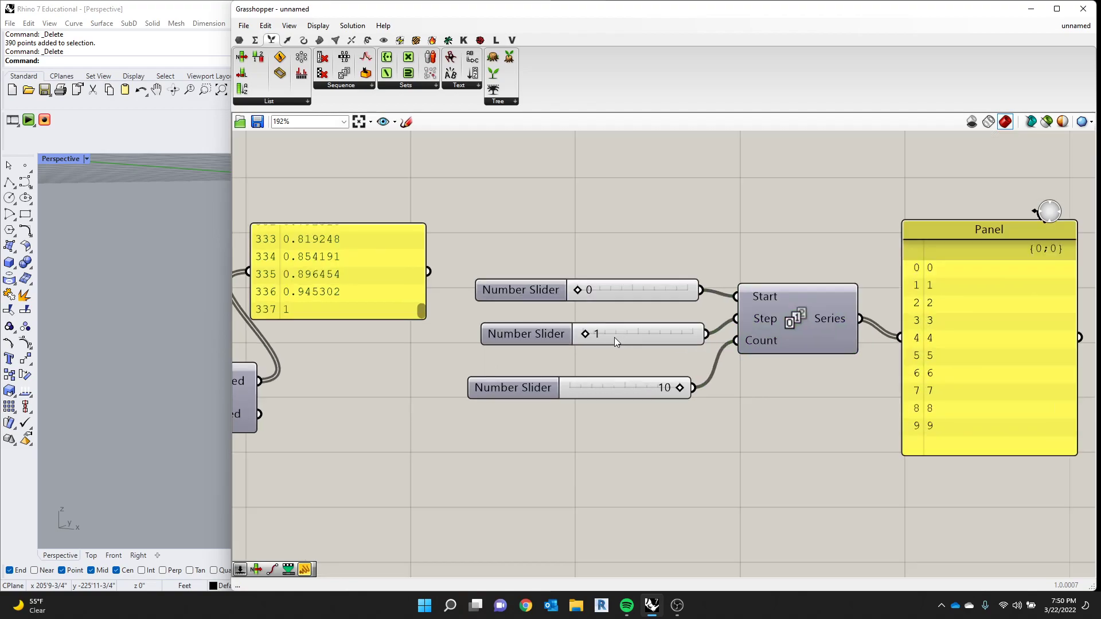
# - Try Step slider values of 2 and 0 for the Series, and return the slider to 1
pyautogui.moveTo(590, 335); pyautogui.dragTo(589, 334)
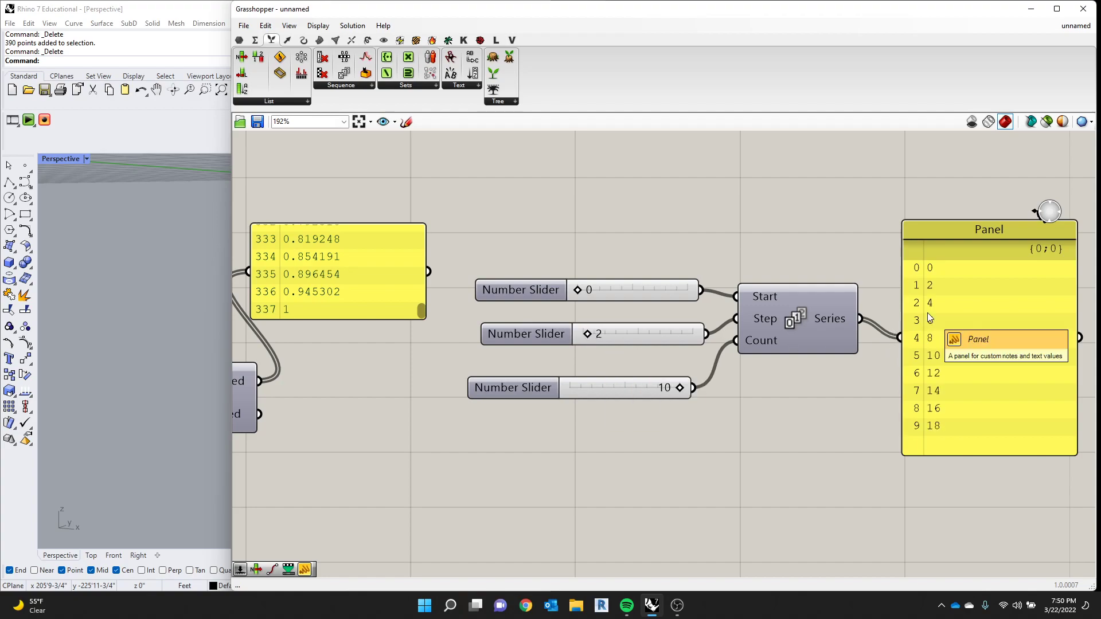
pyautogui.moveTo(586, 334); pyautogui.dragTo(532, 340)
pyautogui.scroll(-3, 531, 339)
pyautogui.scroll(3, 707, 326)
pyautogui.moveTo(803, 338); pyautogui.dragTo(801, 315)
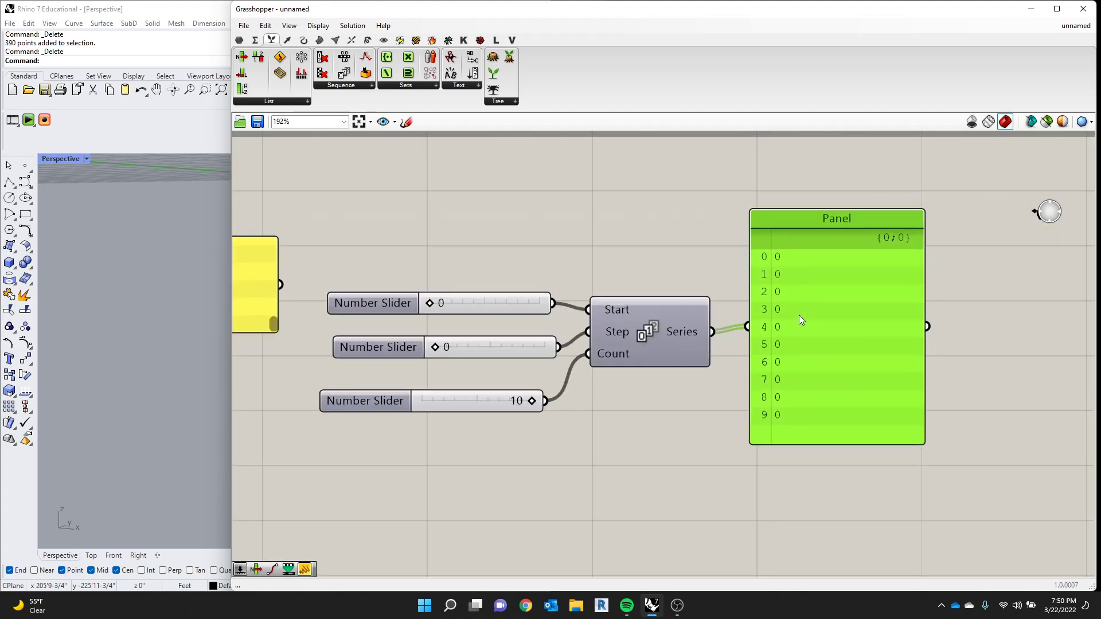
pyautogui.moveTo(434, 346); pyautogui.dragTo(438, 348)
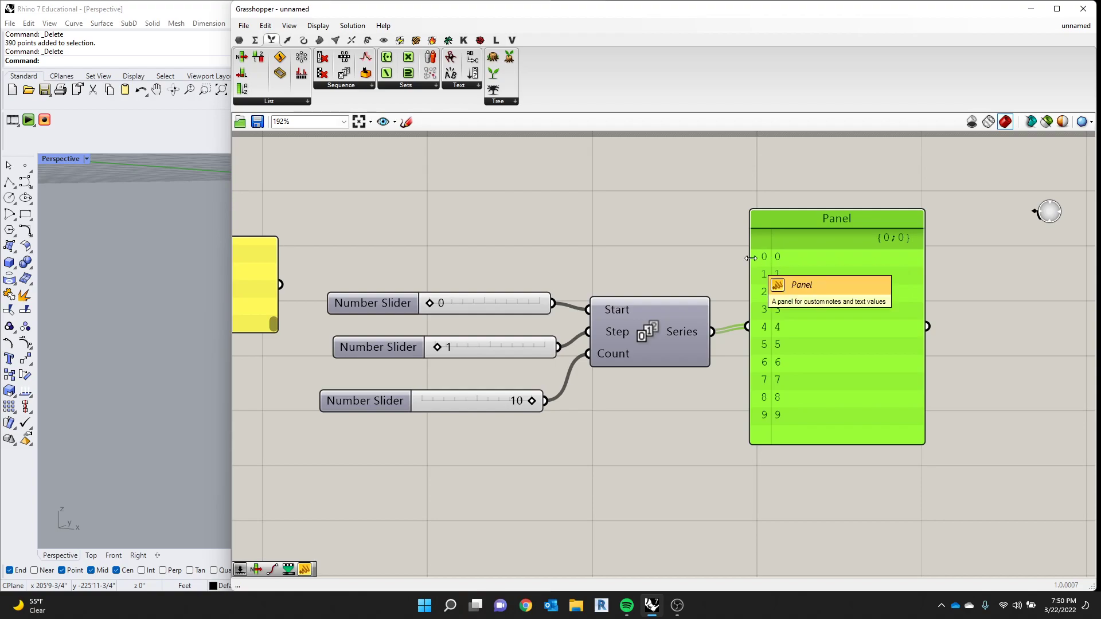
# - Raise the Count slider's maximum to 11 and set its value to 11
pyautogui.doubleClick(469, 401)
pyautogui.click(398, 400)
pyautogui.doubleClick(398, 400)
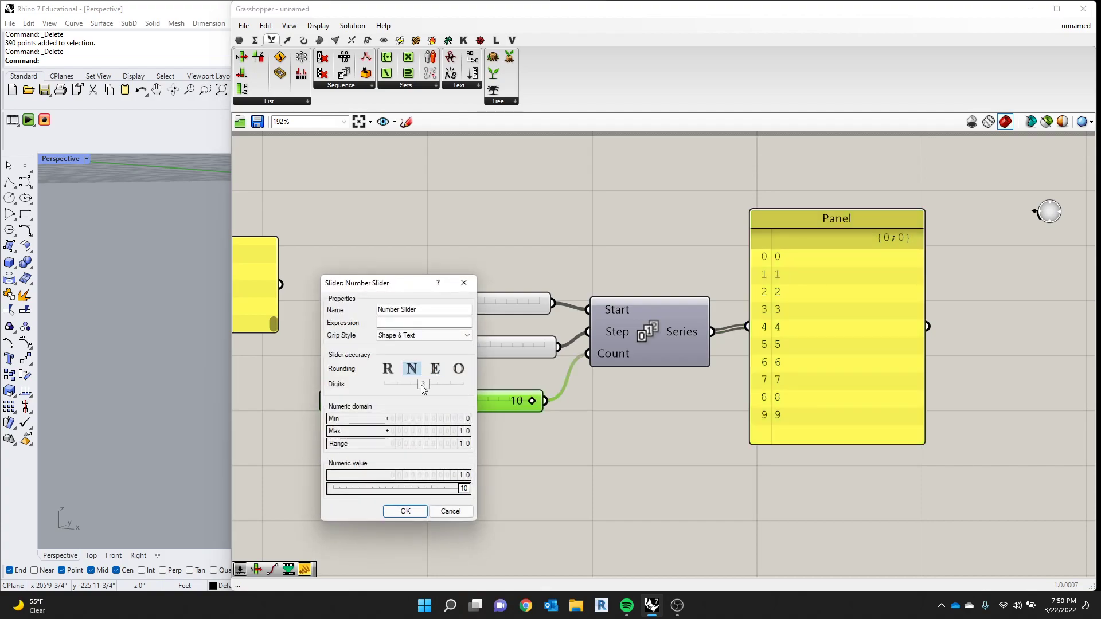
pyautogui.doubleClick(419, 430)
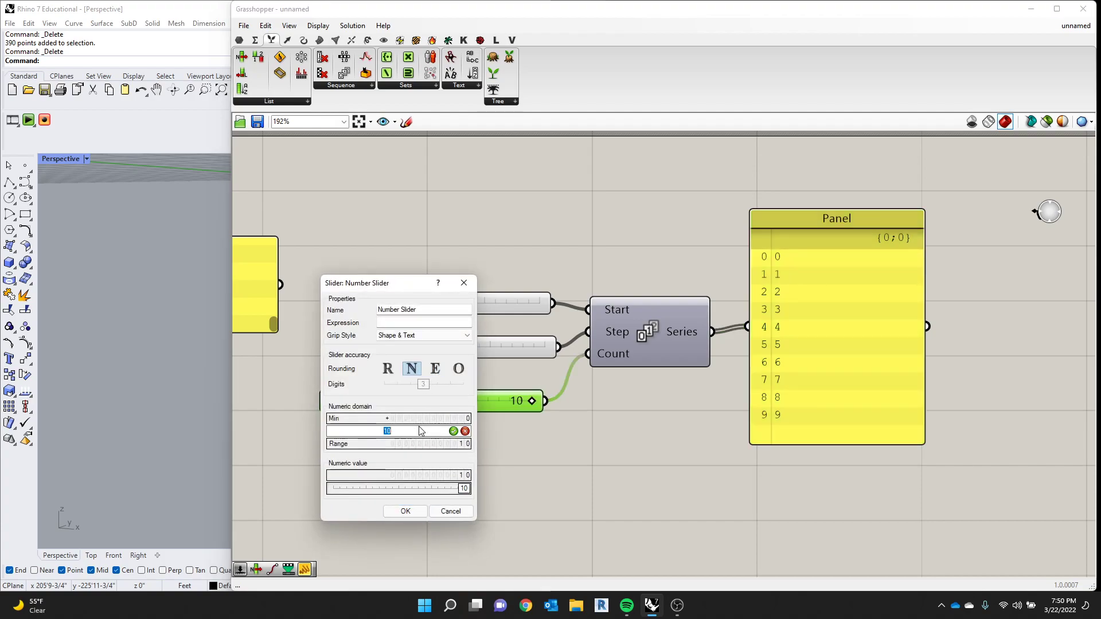
pyautogui.write('11')
pyautogui.press('Return')
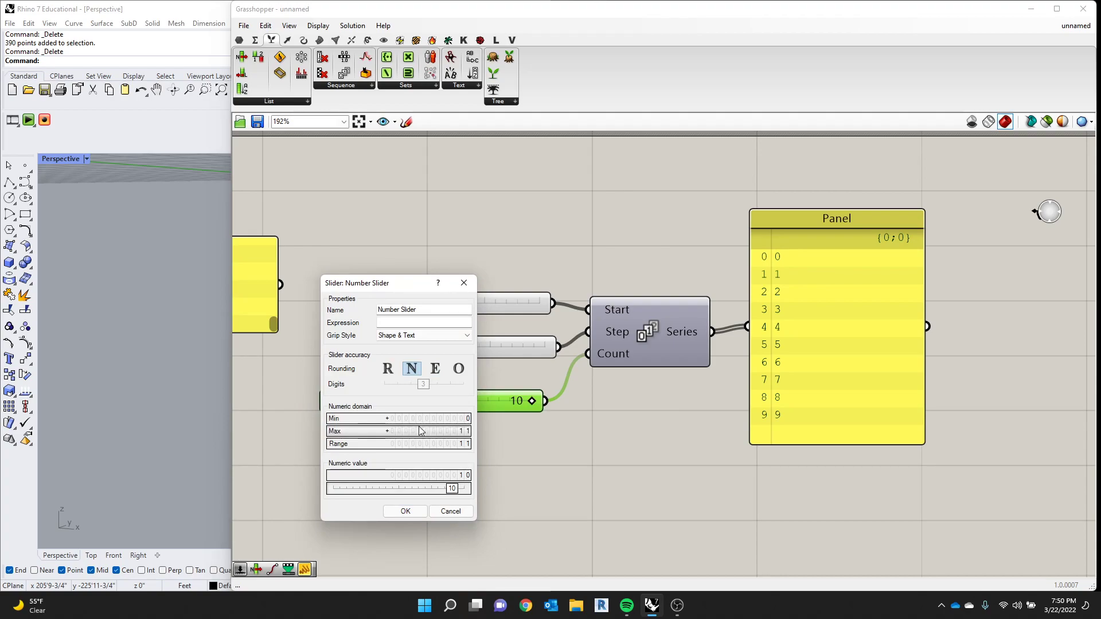
pyautogui.click(416, 512)
pyautogui.moveTo(527, 403); pyautogui.dragTo(536, 402)
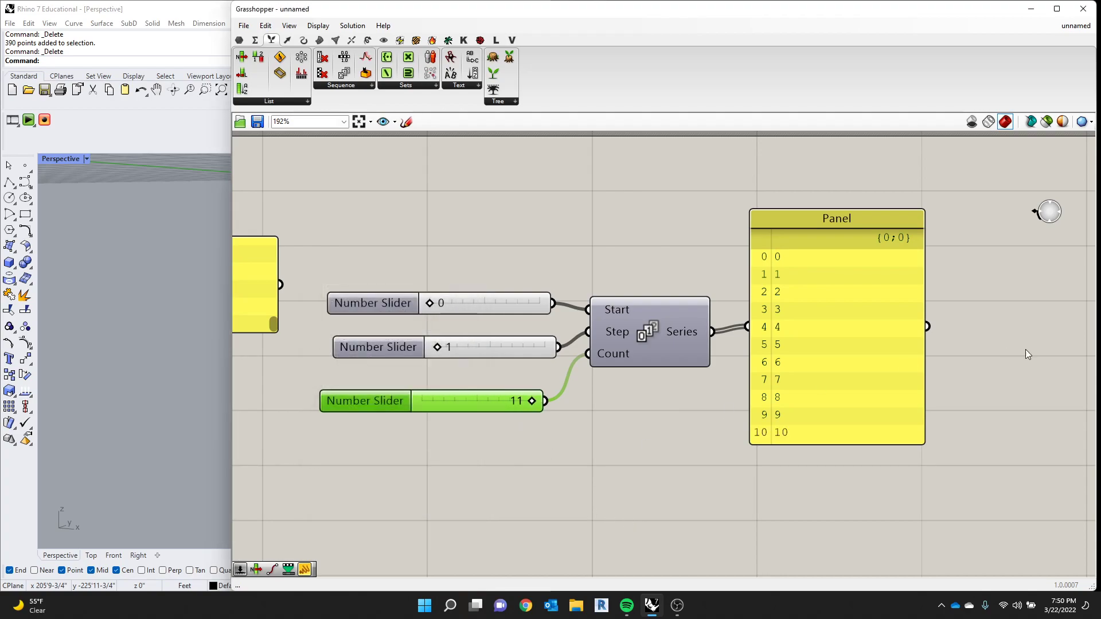
# - Duplicate Bounds and Remap Numbers together and place the copies beyond and below the Series Panel
pyautogui.scroll(-3, 722, 304)
pyautogui.scroll(2, 794, 374)
pyautogui.moveTo(795, 393); pyautogui.dragTo(794, 414)
pyautogui.scroll(-3, 779, 384)
pyautogui.moveTo(779, 384); pyautogui.dragTo(684, 381, button='right')
pyautogui.scroll(3, 684, 381)
pyautogui.scroll(-4, 692, 408)
pyautogui.scroll(-2, 332, 396)
pyautogui.scroll(3, 370, 376)
pyautogui.click(367, 374)
pyautogui.keyDown('shift'); pyautogui.click(280, 364); pyautogui.keyUp('shift')
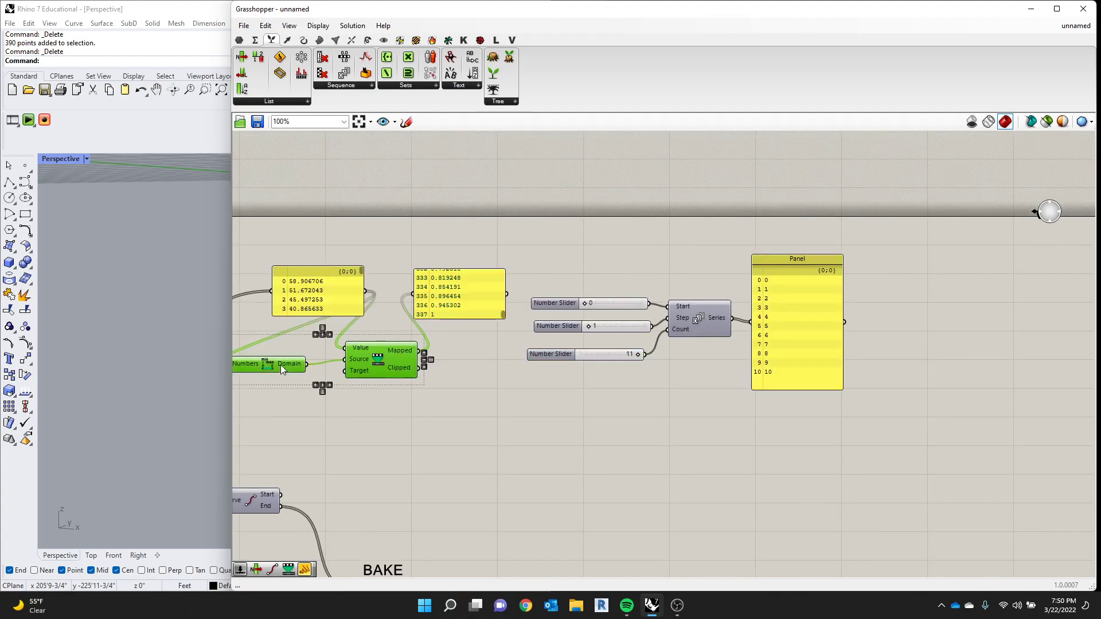
pyautogui.keyDown('alt'); pyautogui.moveTo(378, 361); pyautogui.dragTo(1007, 385); pyautogui.keyUp('alt')
pyautogui.scroll(3, 860, 371)
pyautogui.moveTo(861, 382); pyautogui.dragTo(872, 453)
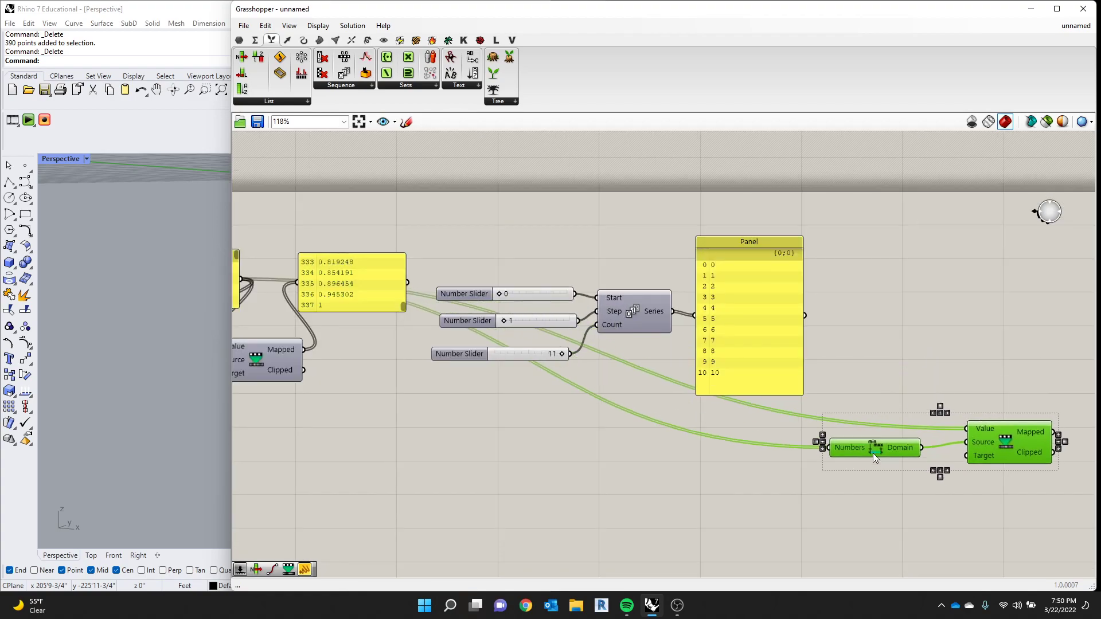
pyautogui.click(825, 403)
# - Shift the Series Panel away from Series and wire the Series output into the copied Value and Numbers inputs
pyautogui.moveTo(746, 327); pyautogui.dragTo(778, 314)
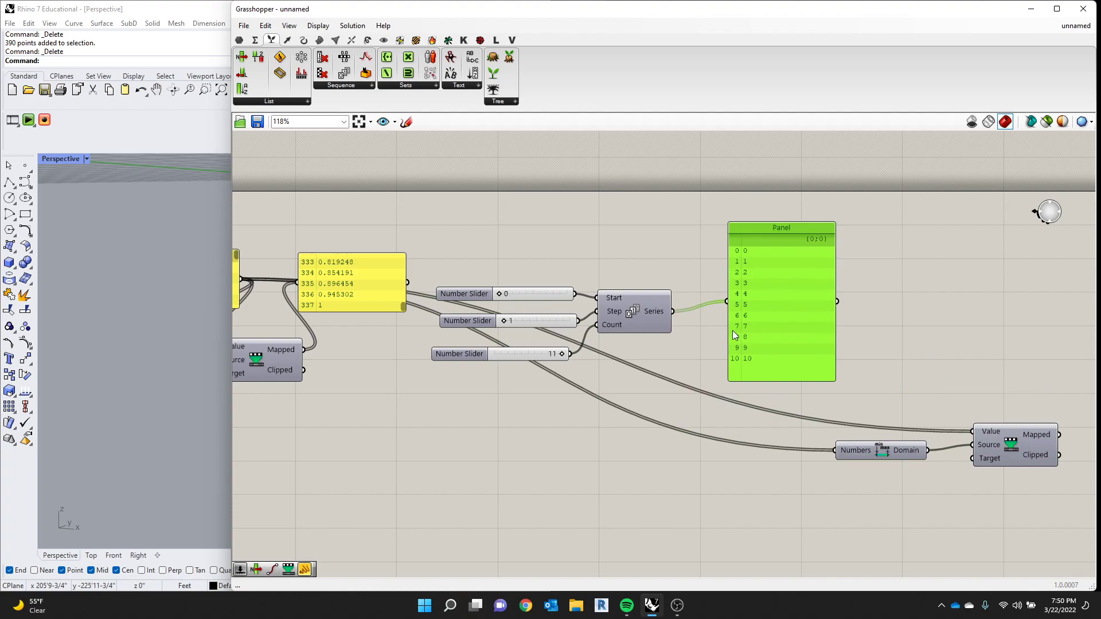
pyautogui.moveTo(675, 313); pyautogui.dragTo(973, 431)
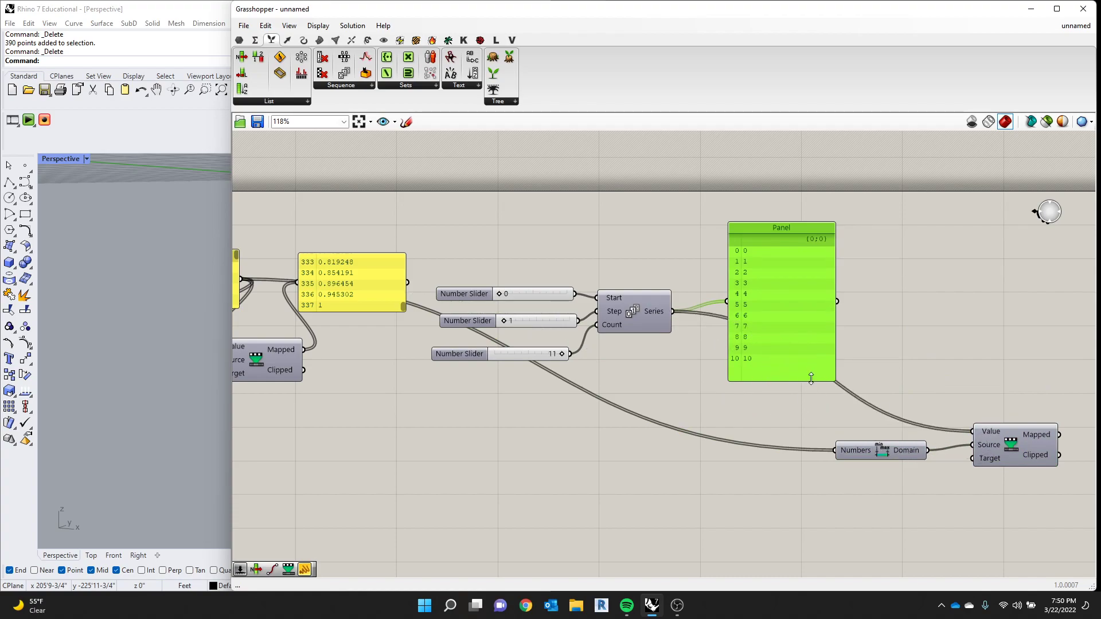
pyautogui.moveTo(675, 314); pyautogui.dragTo(835, 450)
# - Bring the copied Remap Numbers closer to the Series Panel and place the copied Bounds below it
pyautogui.scroll(-3, 964, 455)
pyautogui.moveTo(970, 452); pyautogui.dragTo(910, 423)
pyautogui.moveTo(861, 451); pyautogui.dragTo(821, 450)
pyautogui.scroll(2, 905, 405)
pyautogui.moveTo(931, 399); pyautogui.dragTo(835, 475)
pyautogui.click(826, 441)
# - Duplicate the Series Panel, place the copy beyond the copied Remap Numbers and wire the Mapped output into it
pyautogui.click(787, 349)
pyautogui.hotkey('ctrl', 'c')
pyautogui.hotkey('ctrl', 'v')
pyautogui.moveTo(813, 350); pyautogui.dragTo(1030, 346)
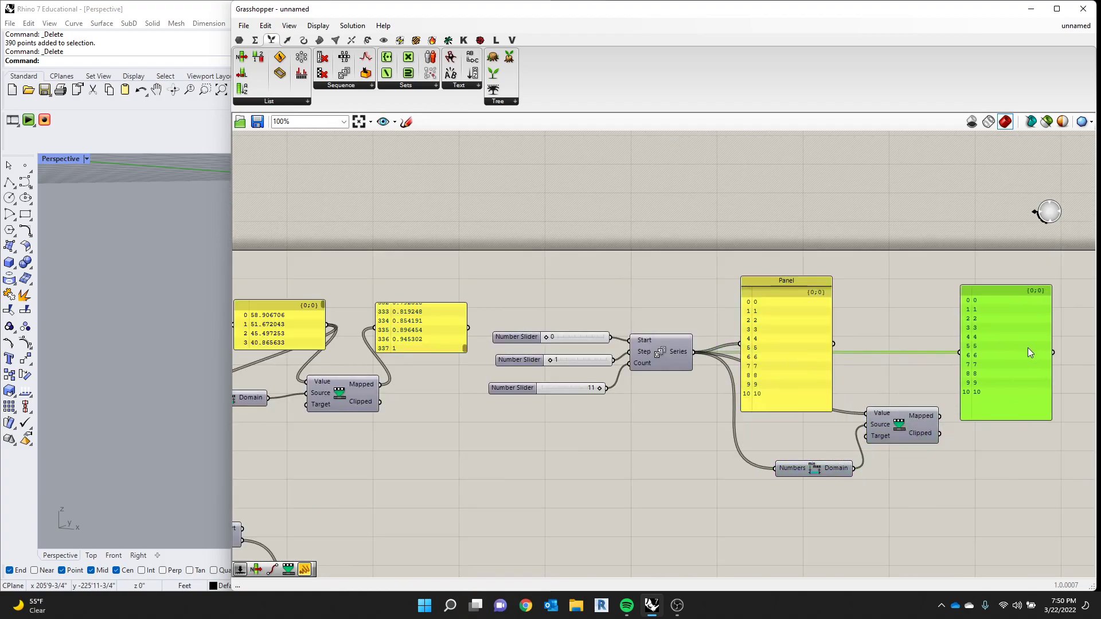
pyautogui.moveTo(939, 416); pyautogui.dragTo(963, 347)
pyautogui.scroll(3, 1047, 370)
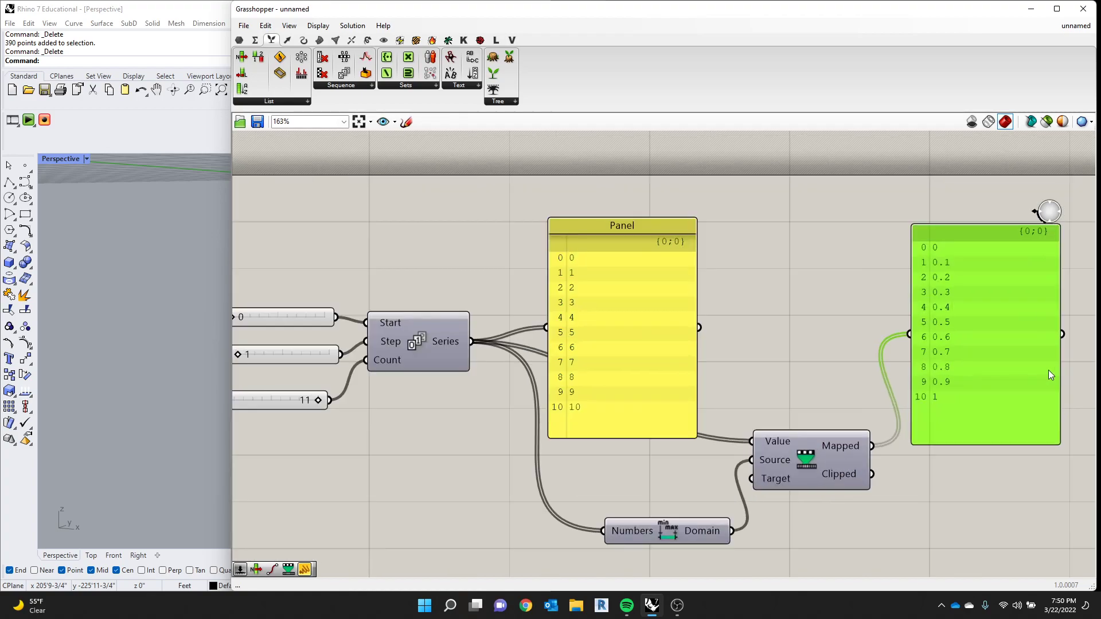
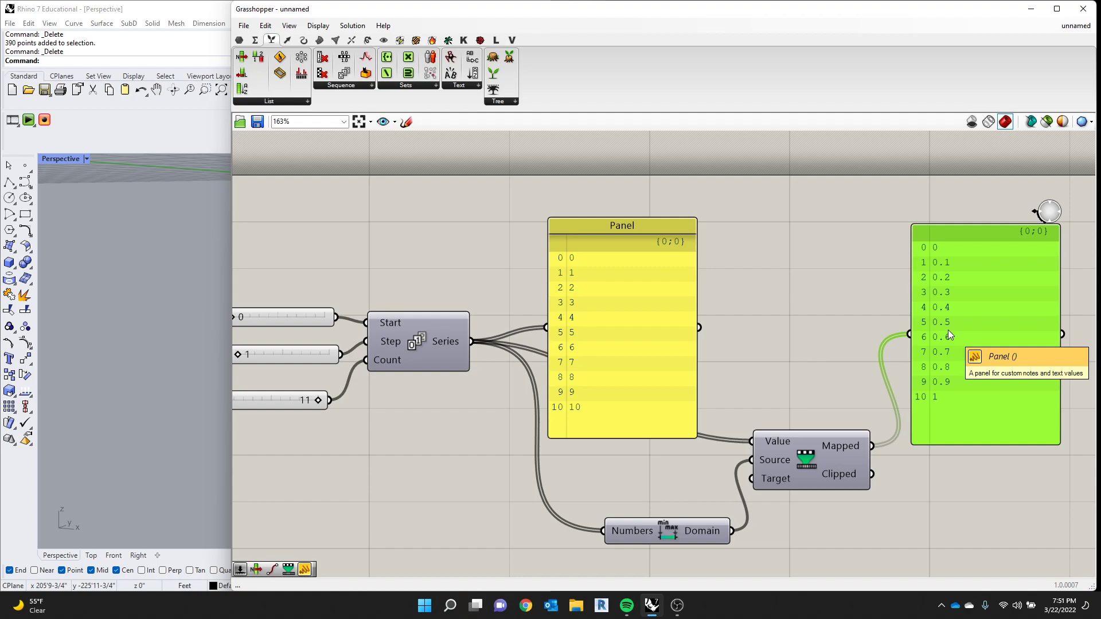
# - Move the entire Series demonstration group farther away from the distance remapping components
pyautogui.scroll(-3, 1021, 281)
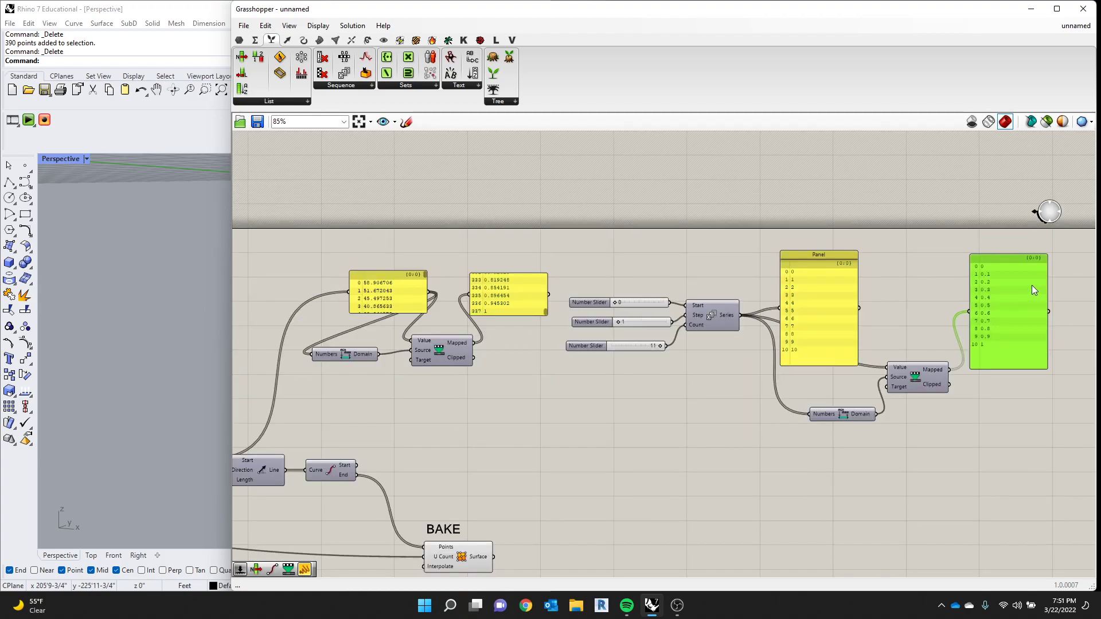
pyautogui.moveTo(1070, 276); pyautogui.dragTo(615, 402)
pyautogui.scroll(-3, 622, 409)
pyautogui.scroll(2, 765, 404)
pyautogui.moveTo(974, 309); pyautogui.dragTo(548, 434)
pyautogui.moveTo(559, 359); pyautogui.dragTo(773, 395)
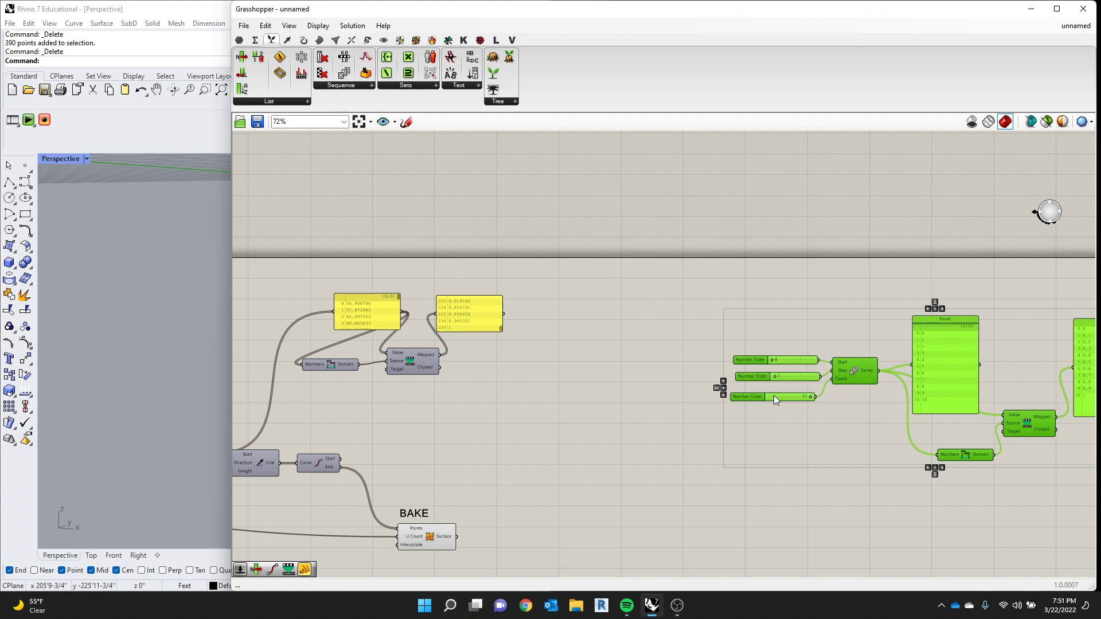
# - Spread out the distance remapping group by shifting the Mapped Panel, Remap Numbers and Bounds farther from the distances Panel
pyautogui.scroll(-2, 492, 392)
pyautogui.scroll(5, 446, 360)
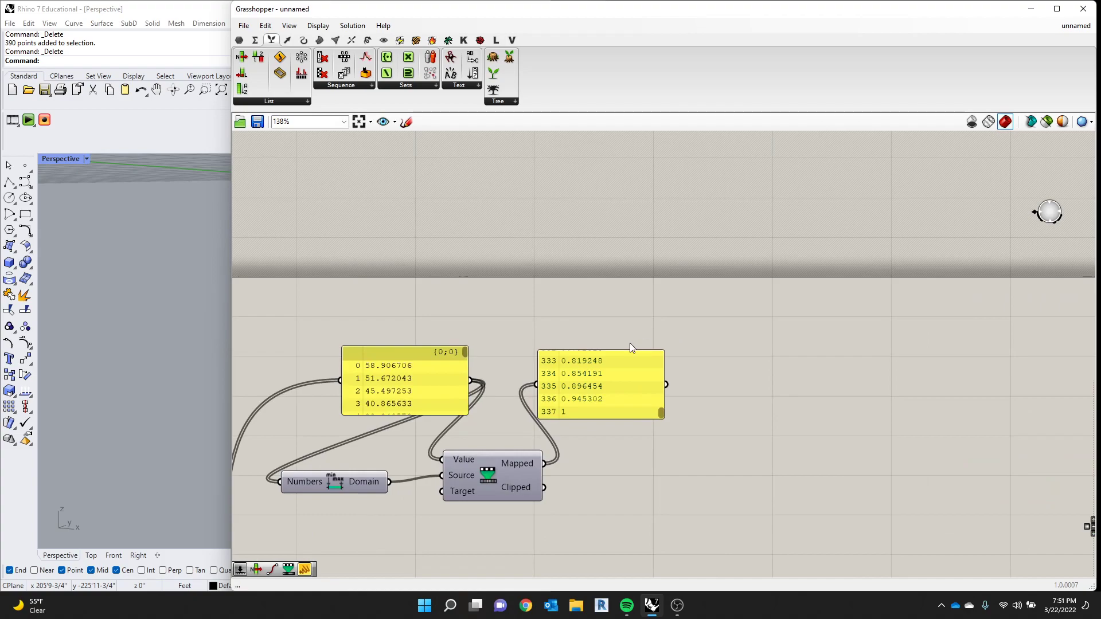
pyautogui.scroll(-3, 525, 388)
pyautogui.scroll(3, 562, 385)
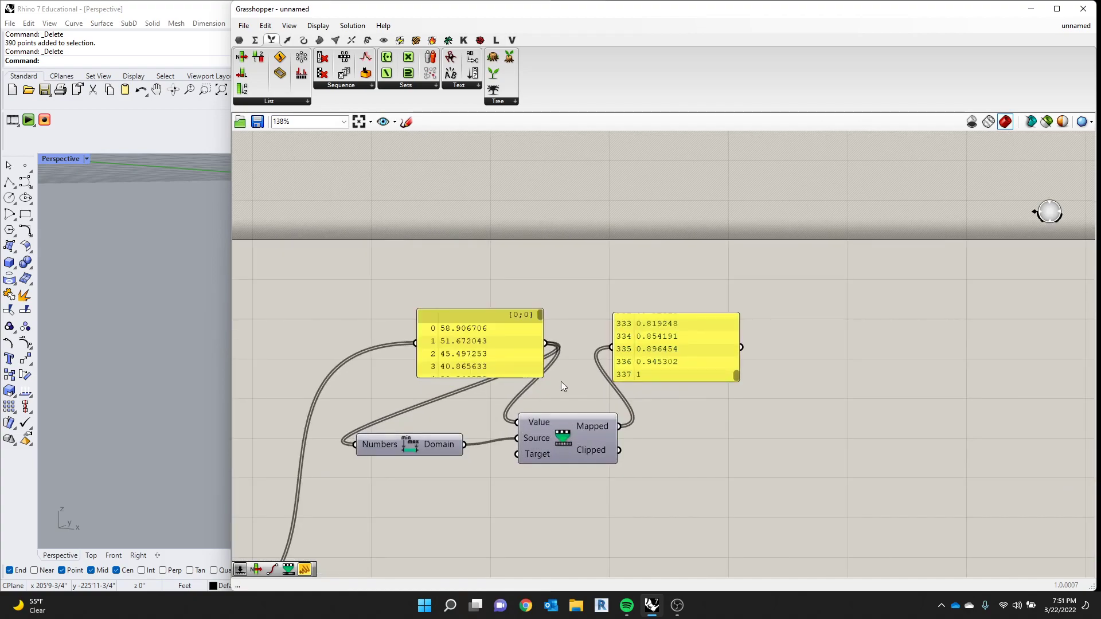
pyautogui.scroll(2, 563, 408)
pyautogui.moveTo(713, 342); pyautogui.dragTo(760, 342)
pyautogui.scroll(-3, 672, 457)
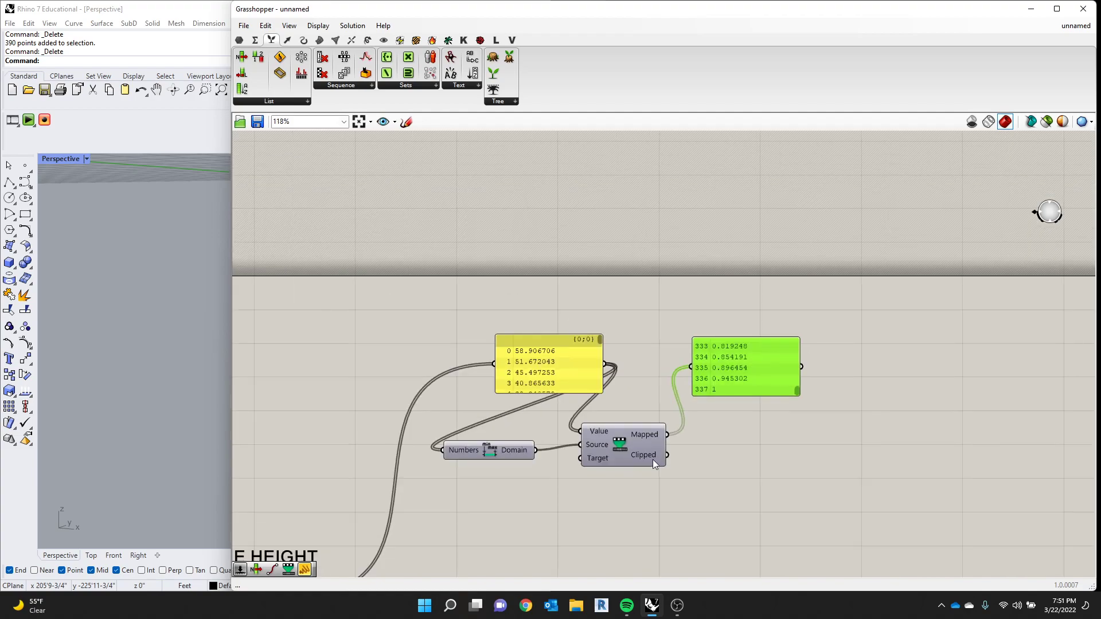
pyautogui.scroll(3, 635, 434)
pyautogui.moveTo(687, 520); pyautogui.dragTo(564, 428)
pyautogui.click(583, 477)
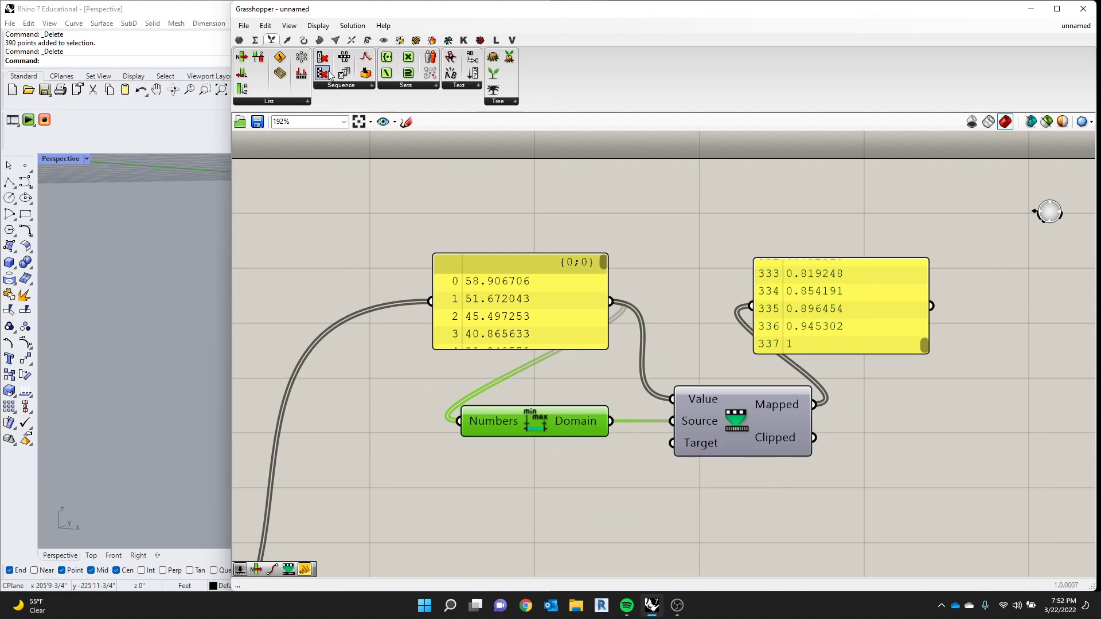
# - Add a Construct Domain component to the canvas and place it below Bounds
pyautogui.click(256, 40)
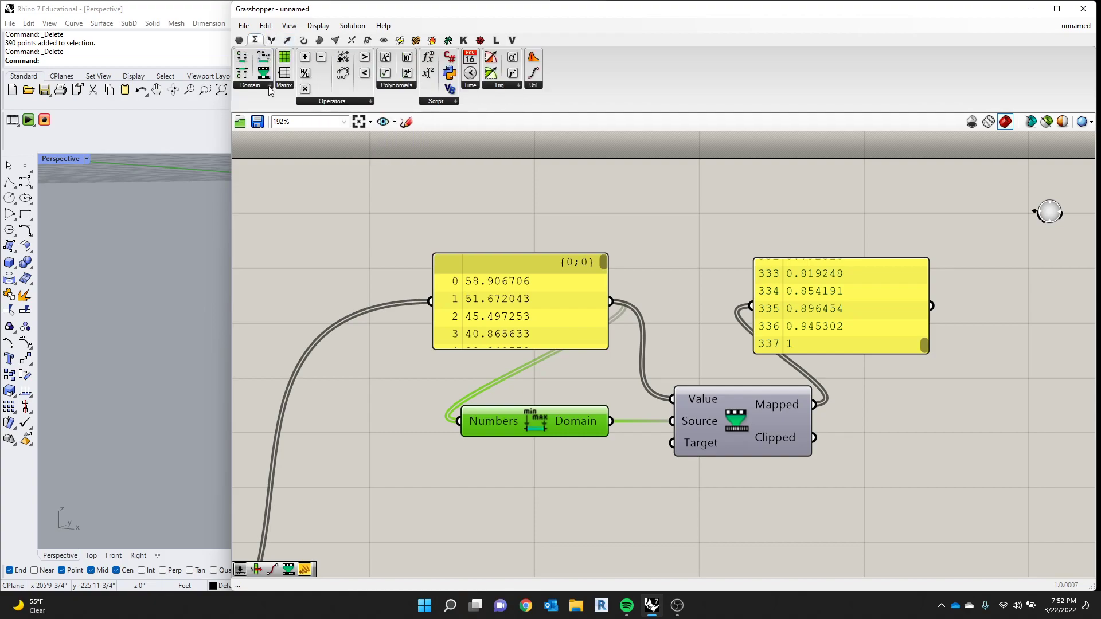
pyautogui.click(269, 86)
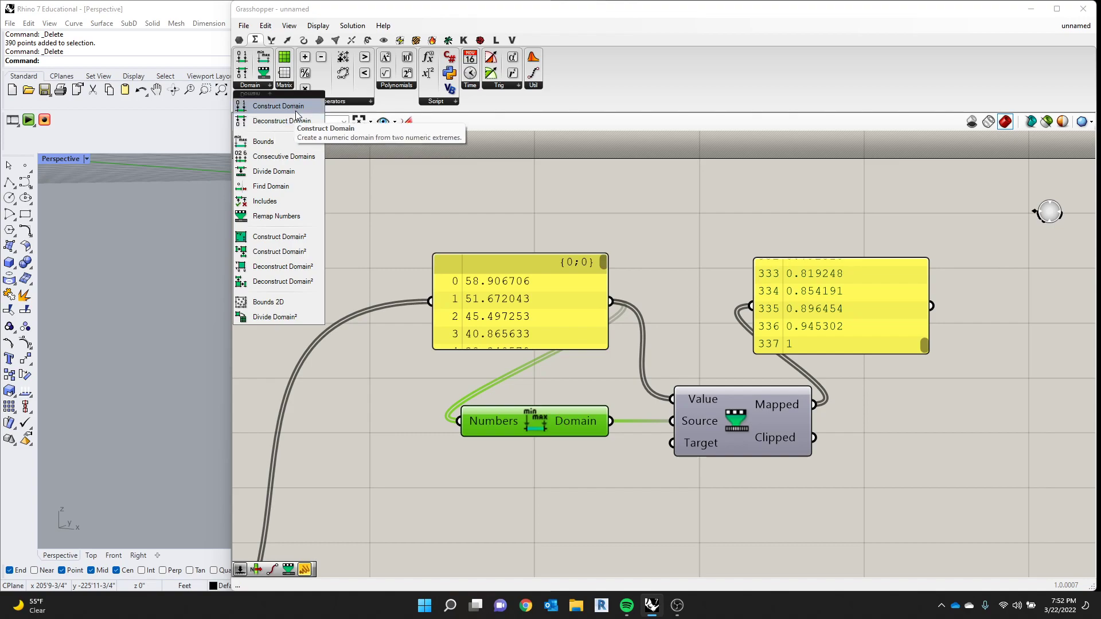
pyautogui.click(278, 106)
pyautogui.click(678, 234)
pyautogui.scroll(-3, 699, 226)
pyautogui.moveTo(698, 227); pyautogui.dragTo(639, 378)
# - Line up Bounds, Remap Numbers and the Mapped Panel beside the distances Panel, leaving clear space above Construct Domain
pyautogui.moveTo(848, 222)
pyautogui.mouseDown()
pyautogui.moveTo(718, 341)
pyautogui.moveTo(846, 264)
pyautogui.mouseUp()
pyautogui.moveTo(737, 267); pyautogui.dragTo(822, 278)
pyautogui.moveTo(710, 369); pyautogui.dragTo(629, 306)
pyautogui.moveTo(613, 328); pyautogui.dragTo(622, 315)
pyautogui.moveTo(619, 276); pyautogui.dragTo(545, 264)
pyautogui.moveTo(854, 361); pyautogui.dragTo(641, 275)
pyautogui.moveTo(643, 317); pyautogui.dragTo(645, 290)
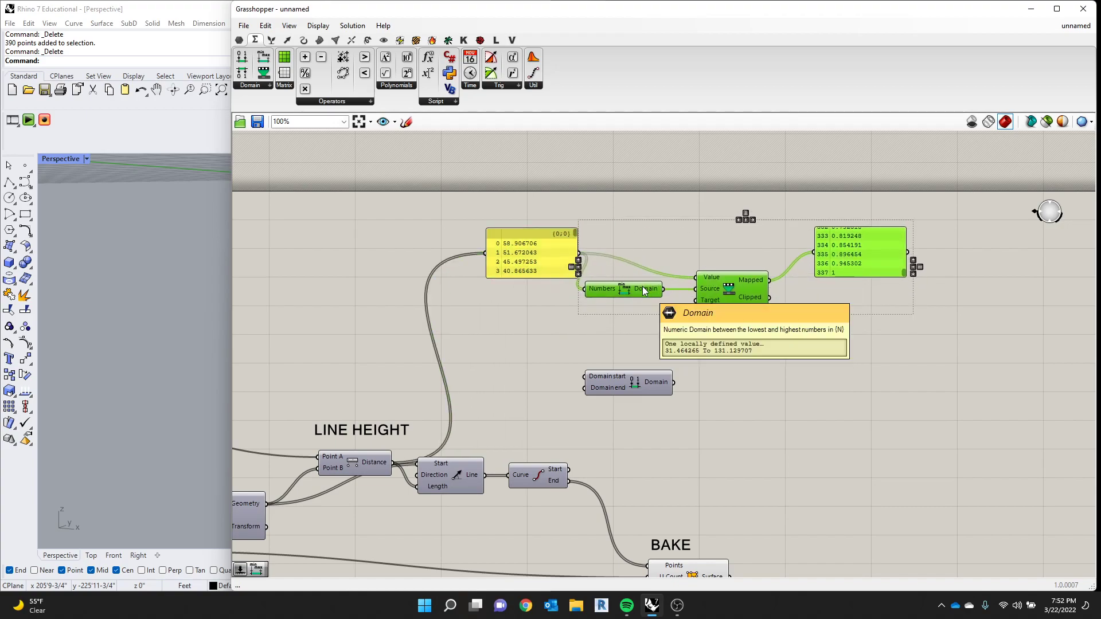
# - Move the Grasshopper window aside so the Rhino Perspective viewport shows the surface preview
pyautogui.click(138, 339)
pyautogui.moveTo(556, 10); pyautogui.dragTo(1100, 218)
pyautogui.moveTo(332, 305); pyautogui.dragTo(227, 305, button='right')
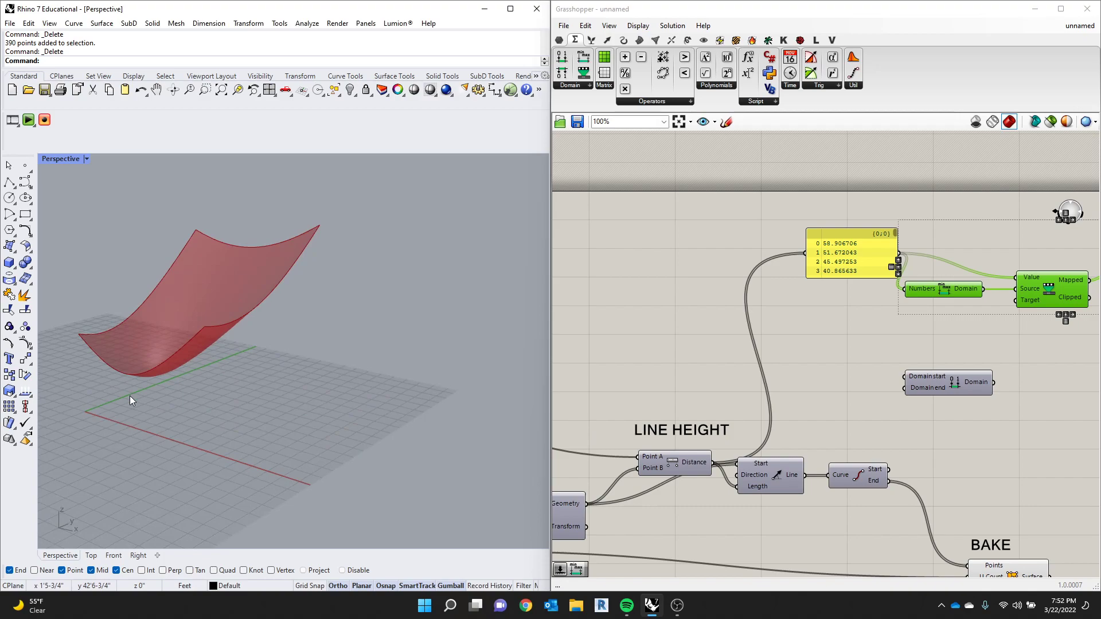
# - Bring Construct Domain closer to Bounds, then add a Number Slider of 5 and wire it into Domain start
pyautogui.moveTo(937, 384); pyautogui.dragTo(936, 356)
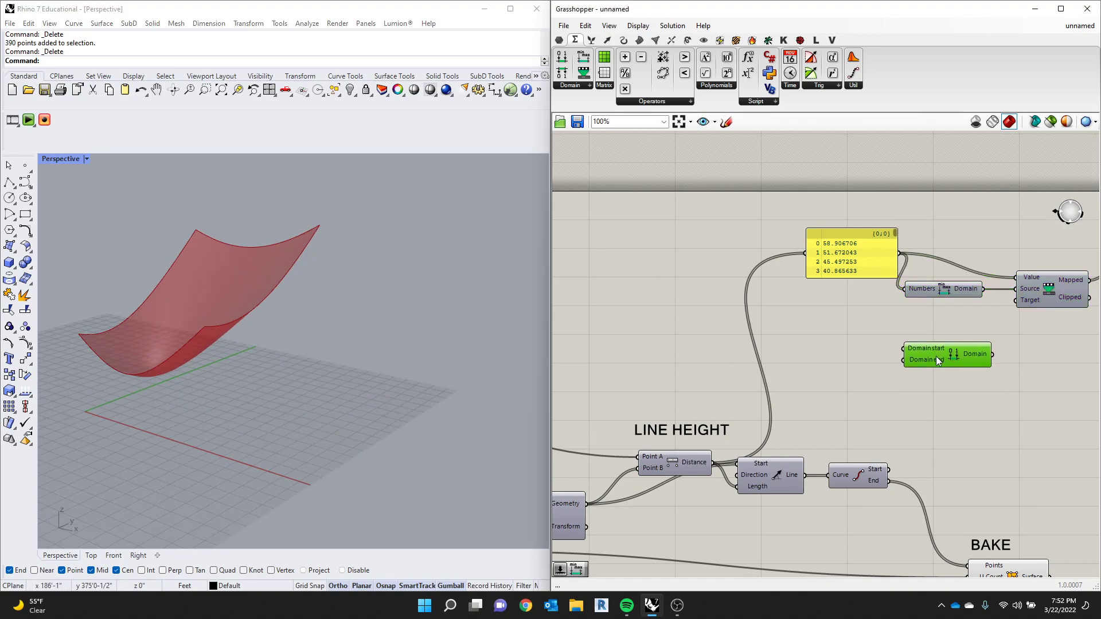
pyautogui.scroll(3, 936, 356)
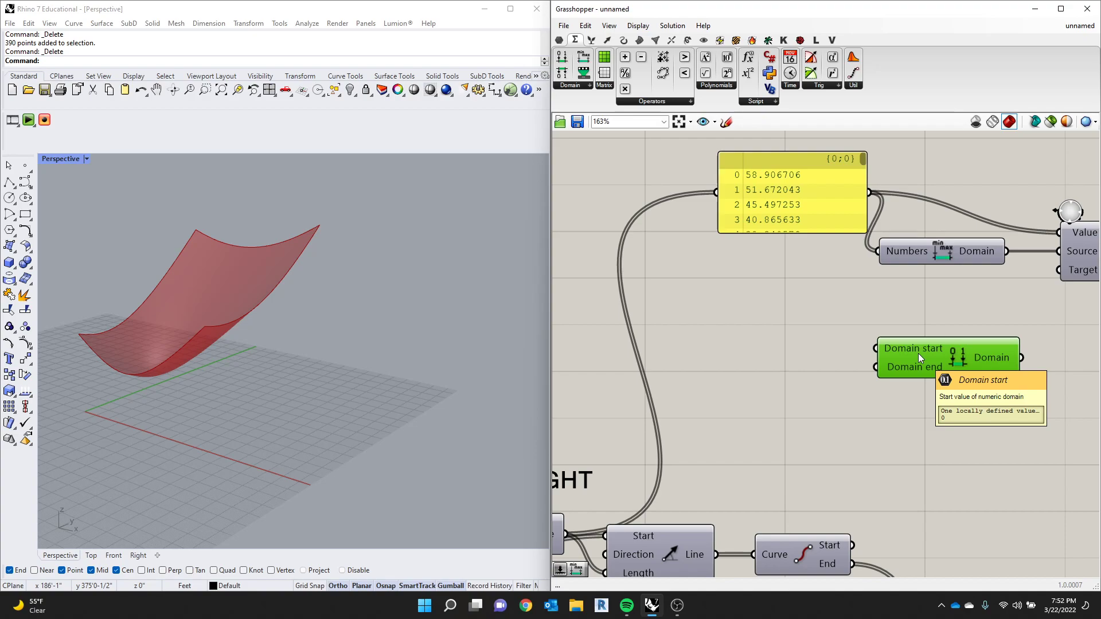
pyautogui.doubleClick(791, 336)
pyautogui.write('5')
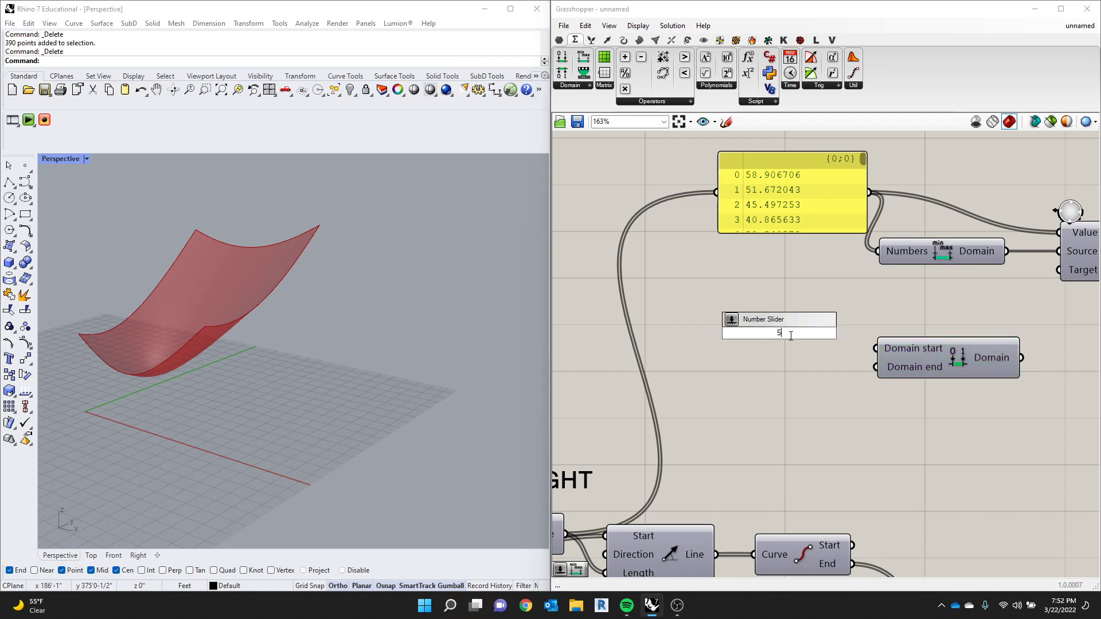
pyautogui.press('Return')
pyautogui.moveTo(830, 323); pyautogui.dragTo(877, 356)
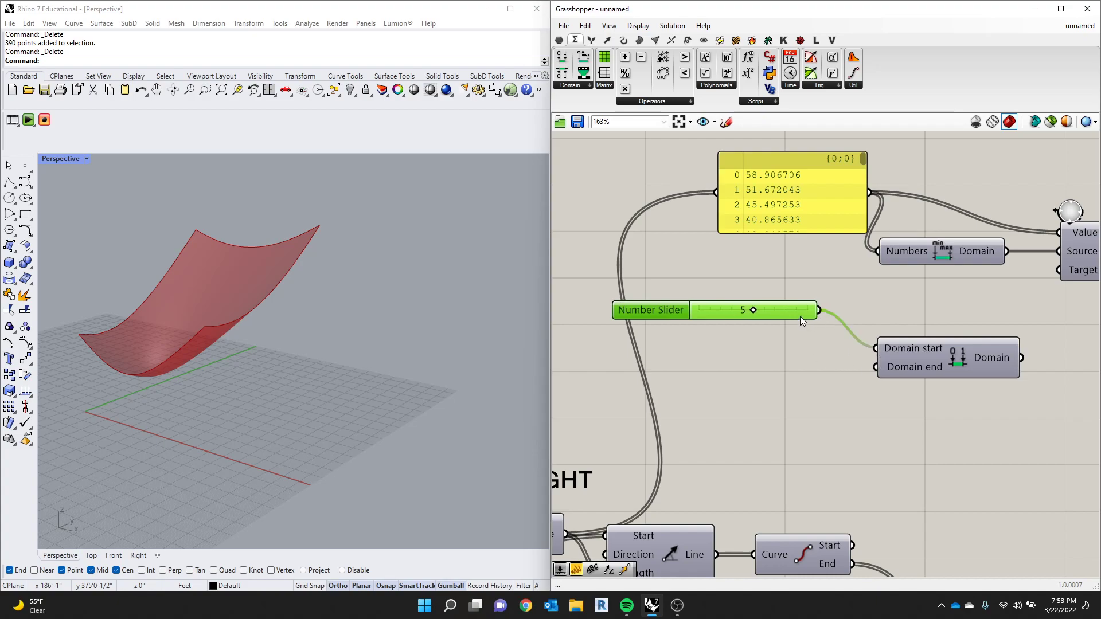
# - Duplicate the slider for the Domain end input and set the copy's maximum and value to 20
pyautogui.keyDown('alt'); pyautogui.moveTo(799, 315); pyautogui.dragTo(797, 376); pyautogui.keyUp('alt')
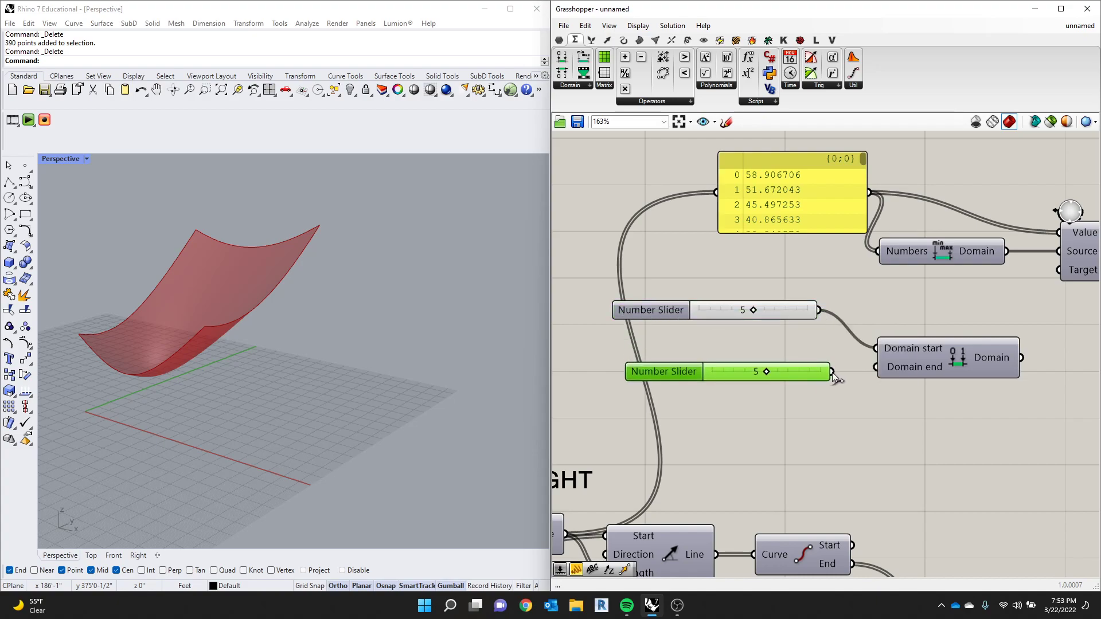
pyautogui.moveTo(866, 365); pyautogui.dragTo(873, 367)
pyautogui.doubleClick(693, 374)
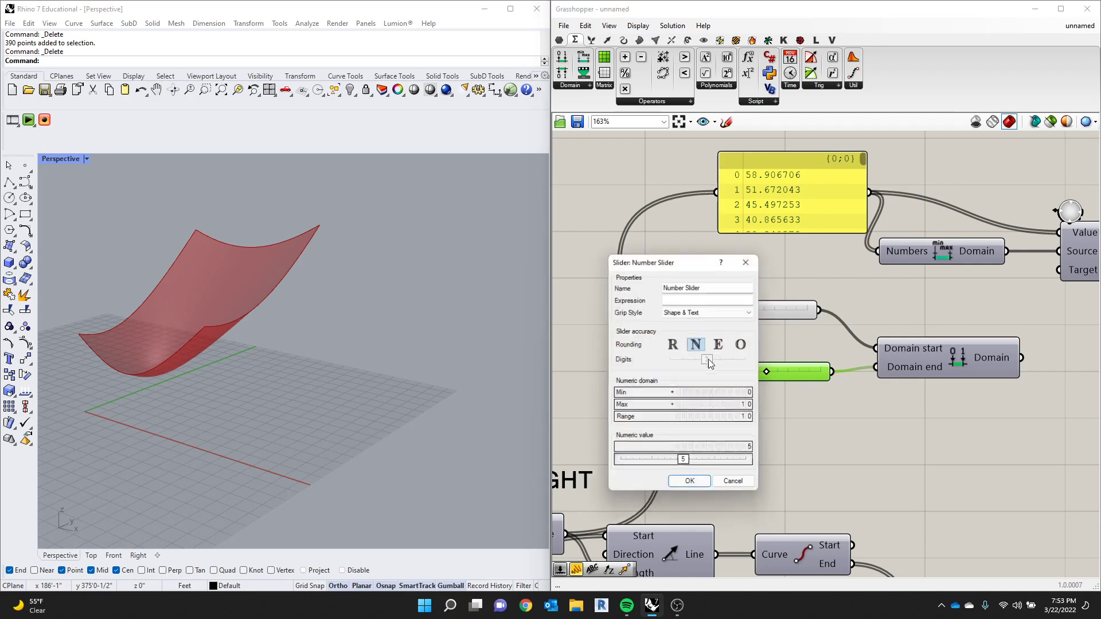
pyautogui.doubleClick(719, 409)
pyautogui.write('20')
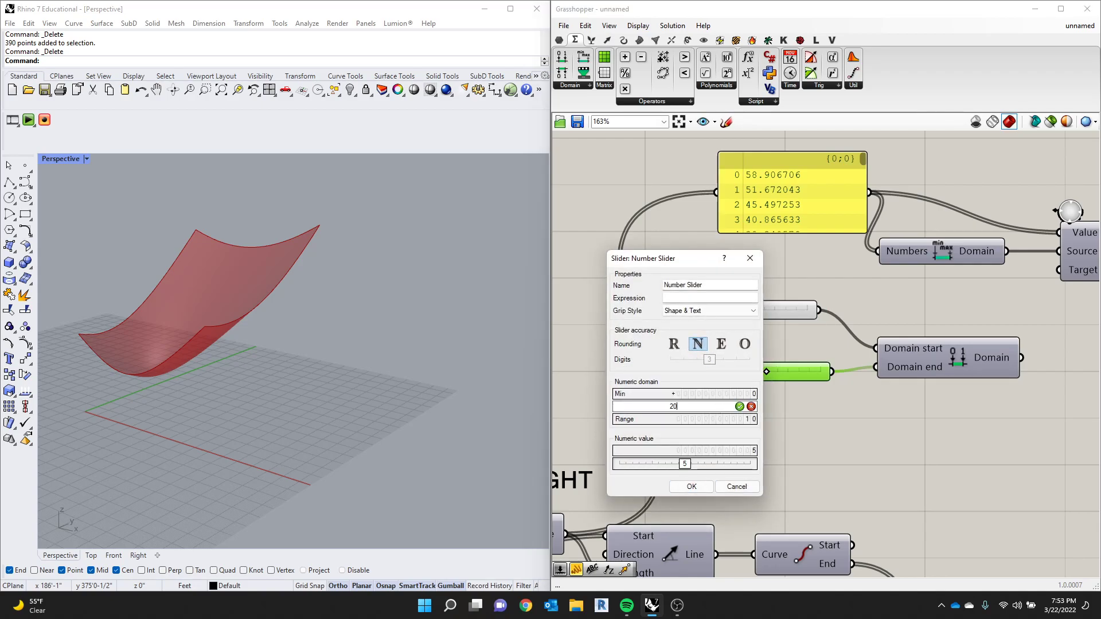
pyautogui.press('Return')
pyautogui.click(710, 486)
pyautogui.moveTo(739, 372); pyautogui.dragTo(828, 373)
# - Duplicate the Mapped Panel, place the copy beside Construct Domain and wire the Domain output into it
pyautogui.scroll(-2, 907, 396)
pyautogui.moveTo(1089, 394); pyautogui.dragTo(975, 400, button='right')
pyautogui.scroll(1, 983, 400)
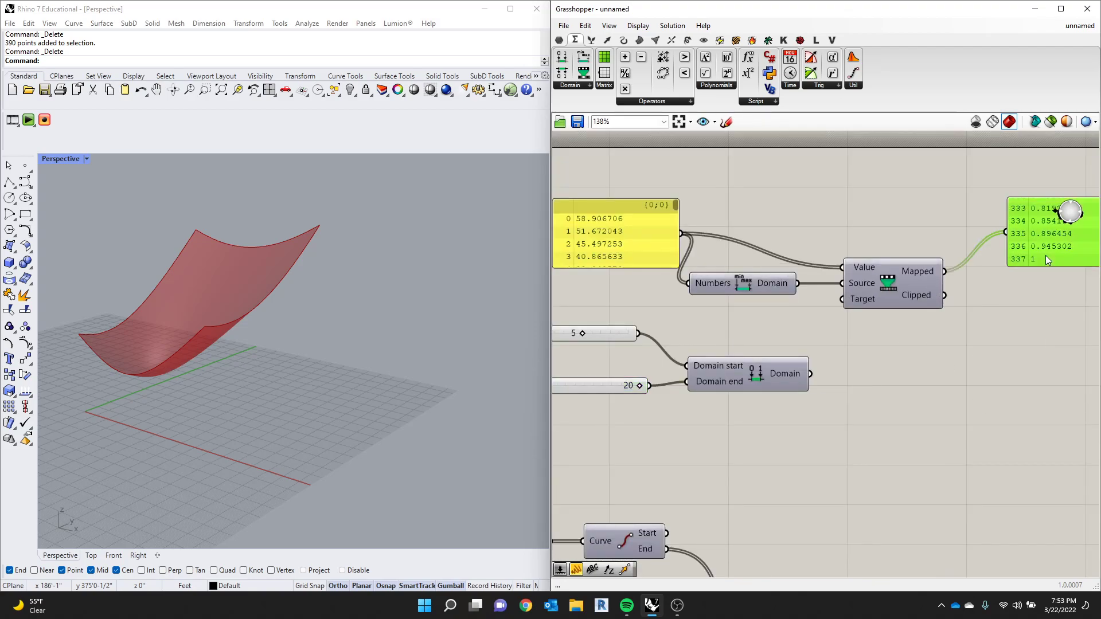
pyautogui.keyDown('alt'); pyautogui.moveTo(1042, 264); pyautogui.dragTo(921, 413); pyautogui.keyUp('alt')
pyautogui.moveTo(816, 381); pyautogui.dragTo(926, 390)
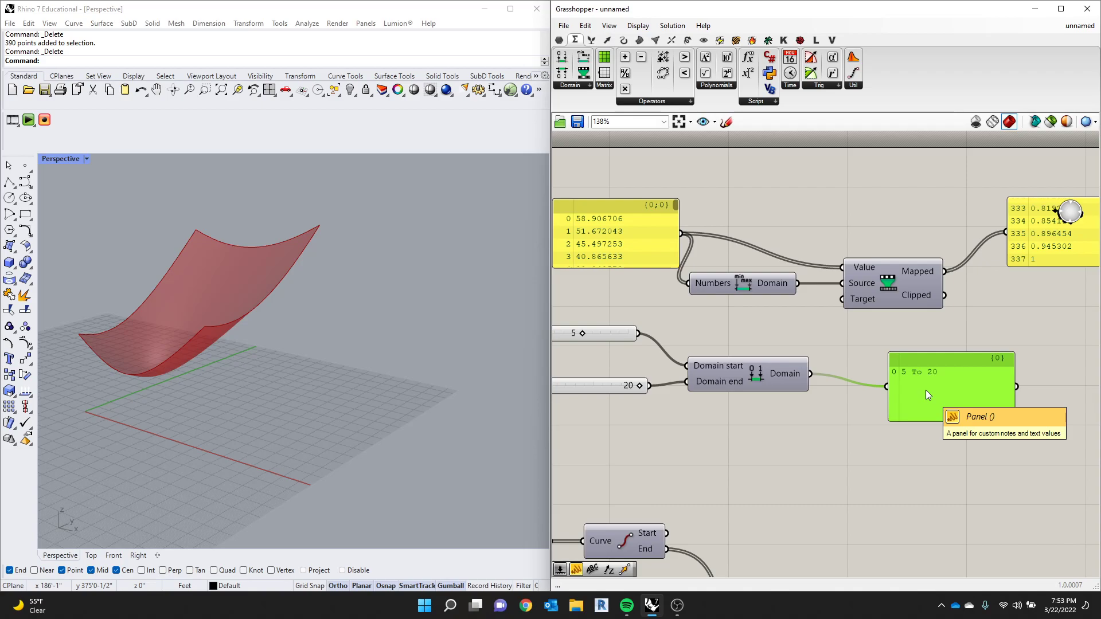
# - Wire the Construct Domain output into the Target input of the distance Remap Numbers
pyautogui.moveTo(916, 313); pyautogui.dragTo(921, 338, button='right')
pyautogui.moveTo(817, 401); pyautogui.dragTo(848, 323)
pyautogui.scroll(-1, 725, 342)
pyautogui.scroll(2, 1021, 298)
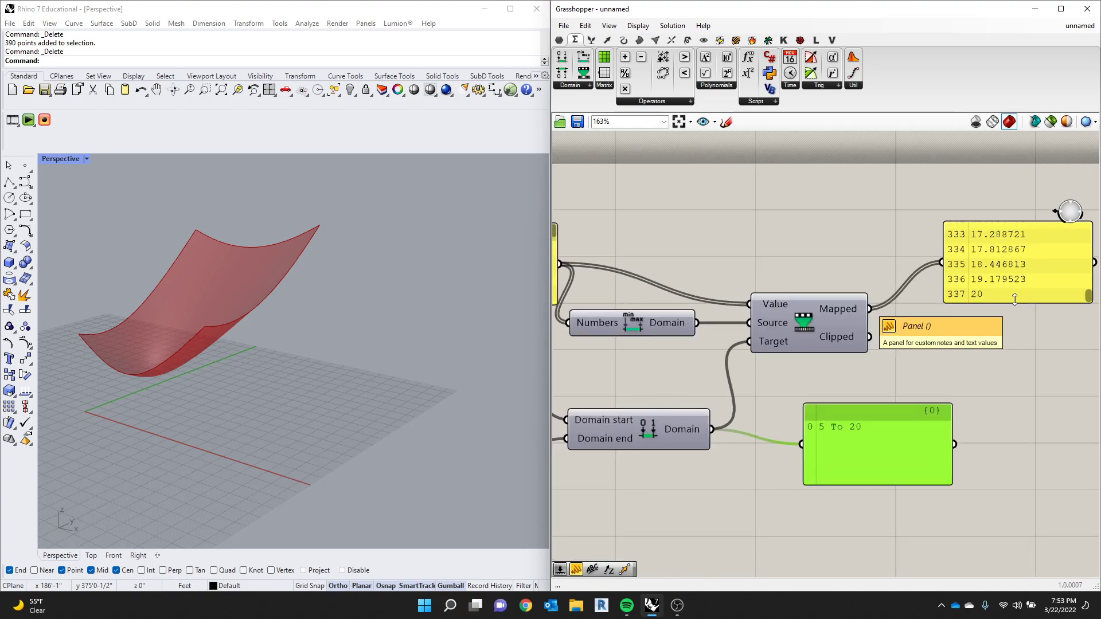
# - Enlarge the Mapped Panel to read more of its remapped values and move it clear of the domain Panel
pyautogui.scroll(-3, 969, 270)
pyautogui.scroll(3, 1009, 288)
pyautogui.moveTo(993, 304); pyautogui.dragTo(996, 327)
pyautogui.scroll(2, 956, 502)
pyautogui.scroll(-4, 994, 494)
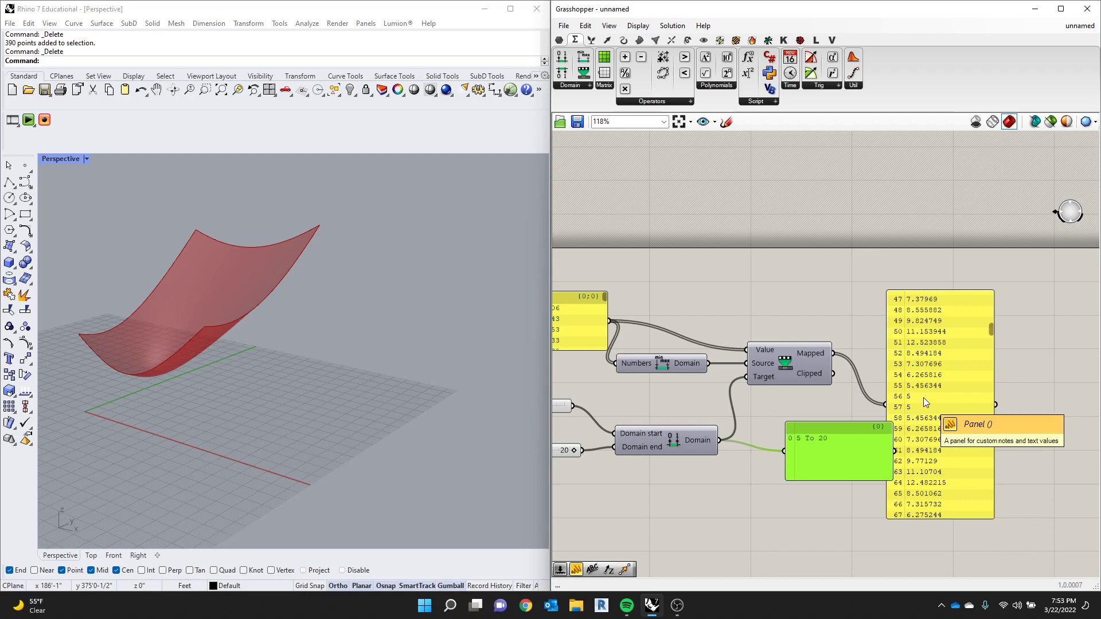
pyautogui.scroll(5, 913, 387)
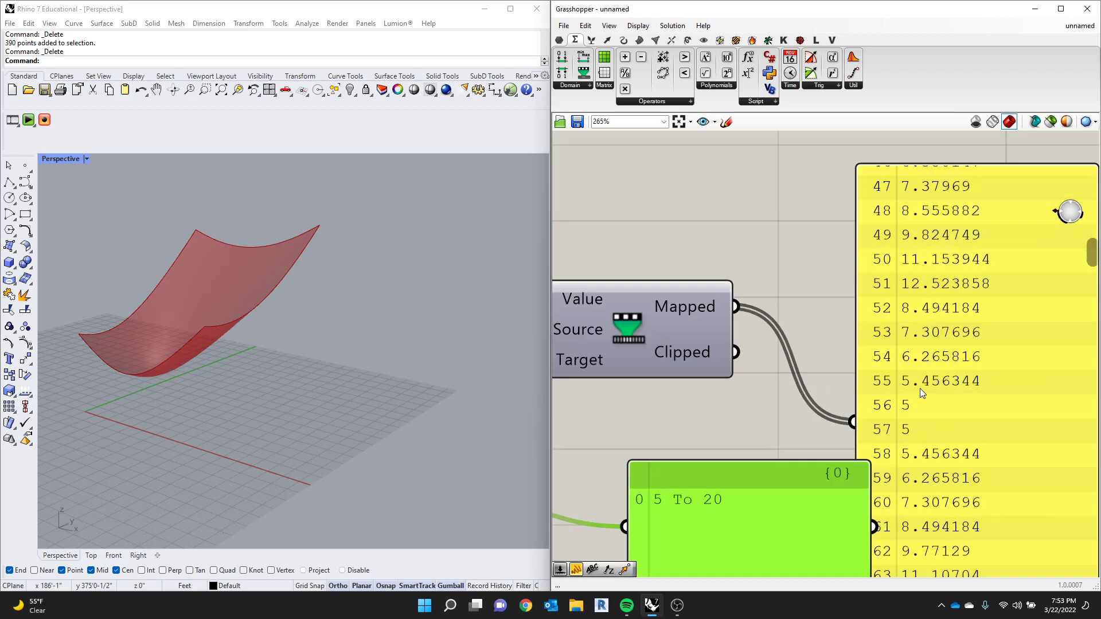
pyautogui.scroll(-8, 777, 379)
pyautogui.scroll(2, 757, 373)
pyautogui.moveTo(846, 434); pyautogui.dragTo(867, 398)
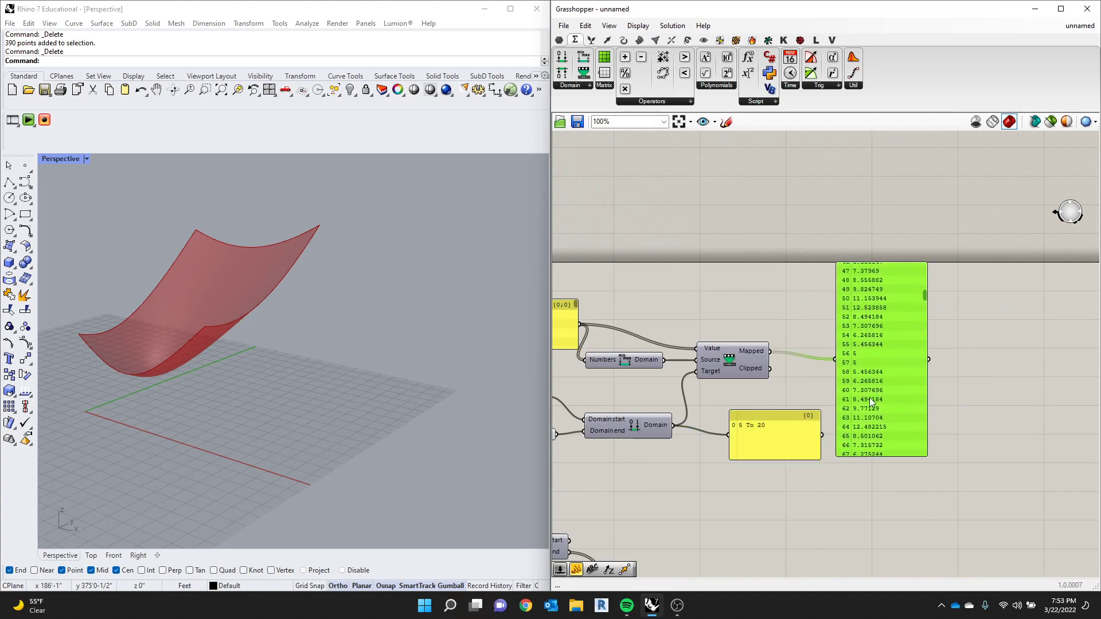
# - Stretch the distances Panel taller and raise the Mapped Panel
pyautogui.scroll(-4, 823, 323)
pyautogui.scroll(4, 704, 345)
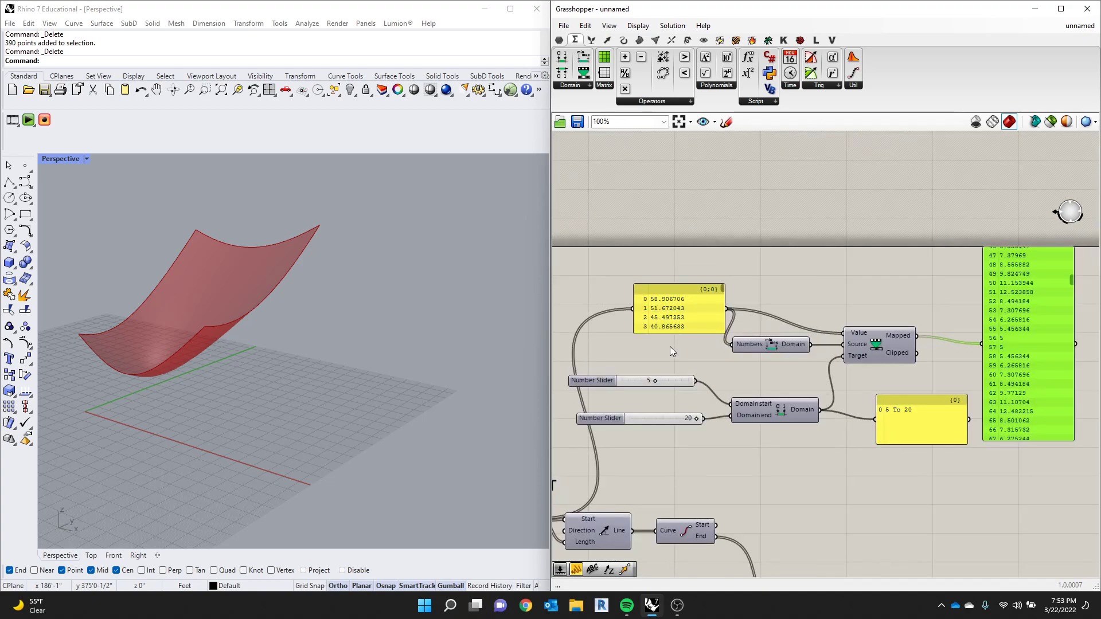
pyautogui.moveTo(684, 286); pyautogui.dragTo(683, 231)
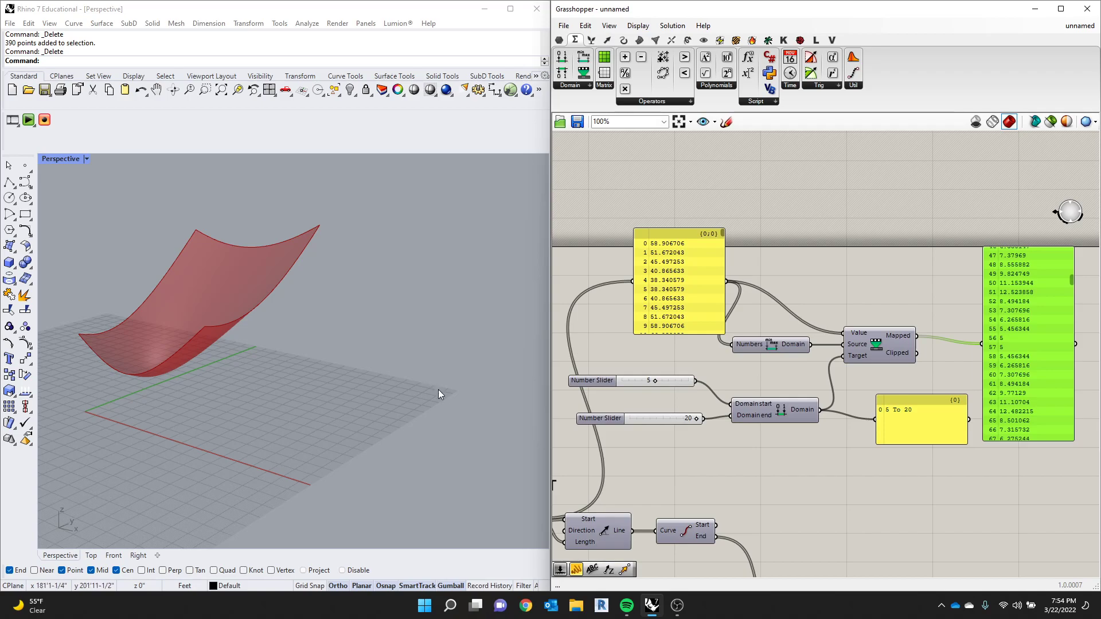
pyautogui.moveTo(1044, 360); pyautogui.dragTo(1040, 326)
# - Select the whole distance remapping group with its sliders and Panels and reposition it above the LINE HEIGHT components
pyautogui.scroll(-5, 767, 335)
pyautogui.scroll(3, 897, 380)
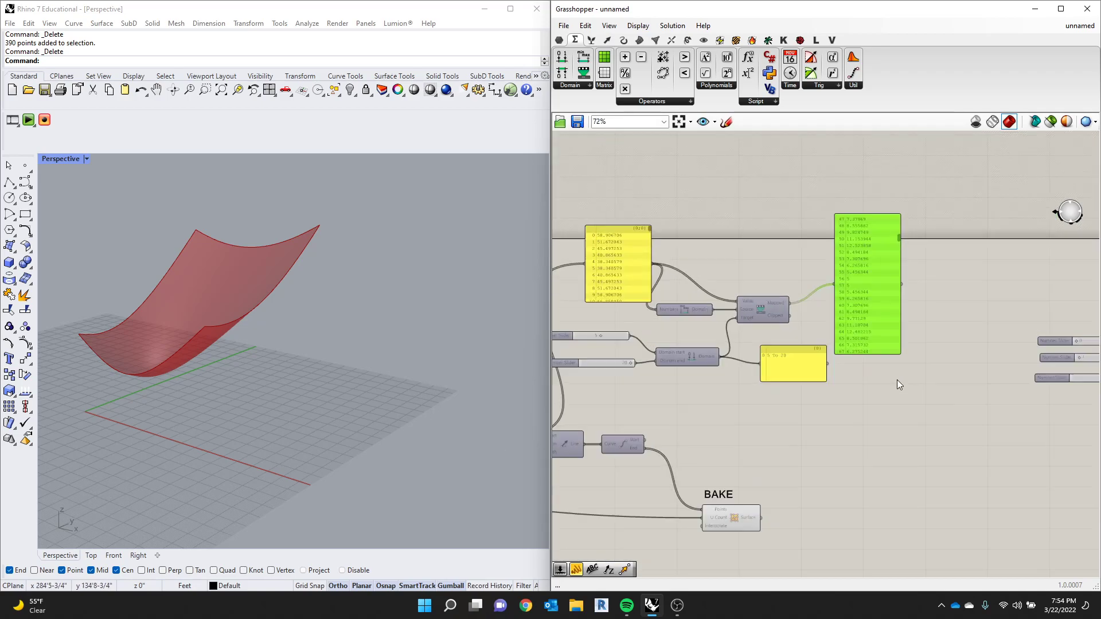
pyautogui.scroll(-3, 817, 406)
pyautogui.scroll(3, 830, 346)
pyautogui.scroll(2, 767, 353)
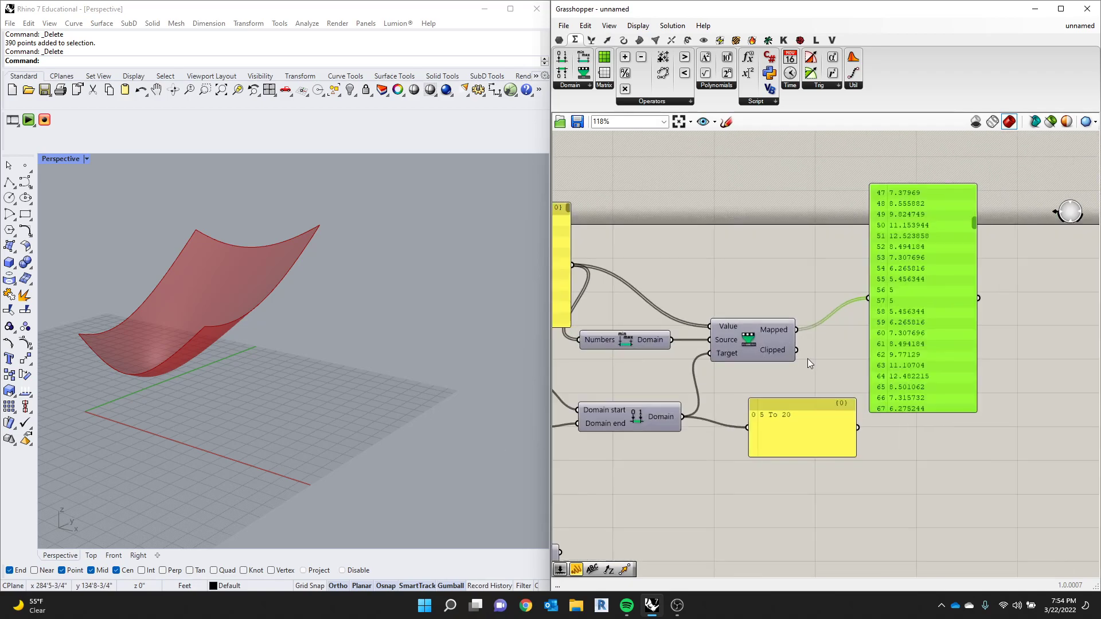
pyautogui.scroll(-4, 808, 359)
pyautogui.moveTo(939, 289); pyautogui.dragTo(721, 363)
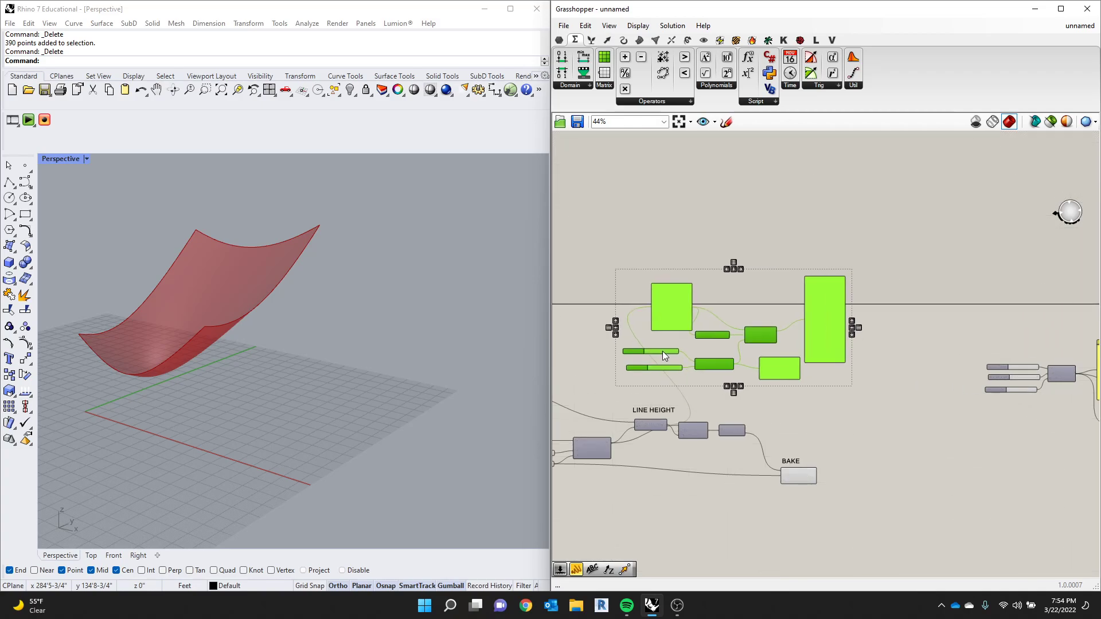
pyautogui.scroll(3, 697, 338)
pyautogui.click(762, 350)
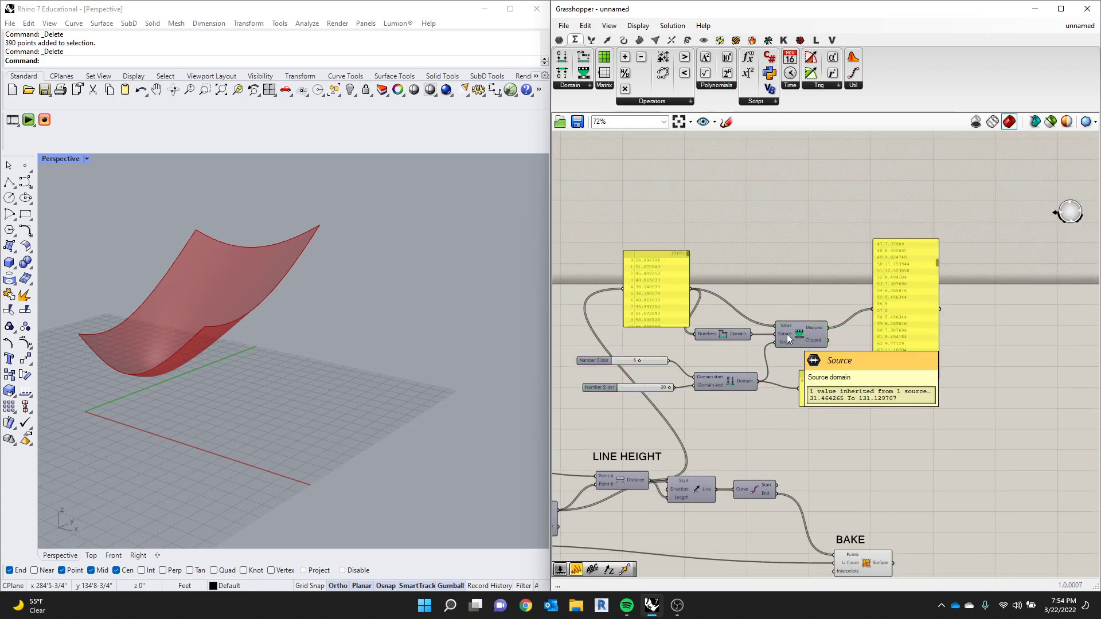
# - Move the Line, End Points and BAKE surface components together farther away from the Distance component
pyautogui.moveTo(632, 442); pyautogui.dragTo(684, 425, button='right')
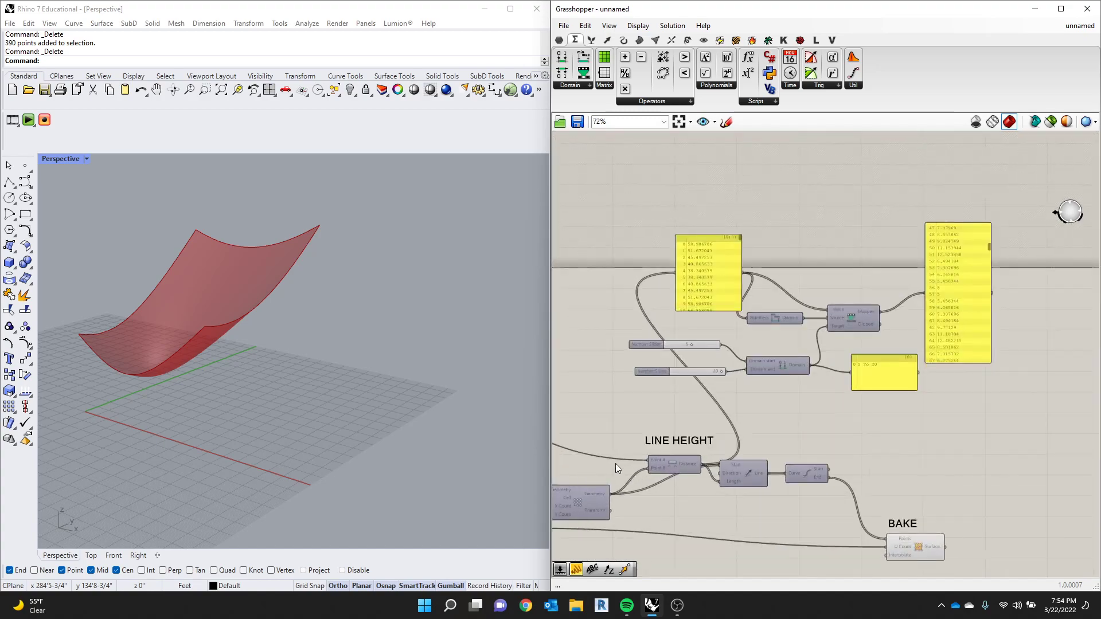
pyautogui.moveTo(982, 470); pyautogui.dragTo(732, 559)
pyautogui.moveTo(792, 479); pyautogui.dragTo(906, 479)
pyautogui.click(824, 428)
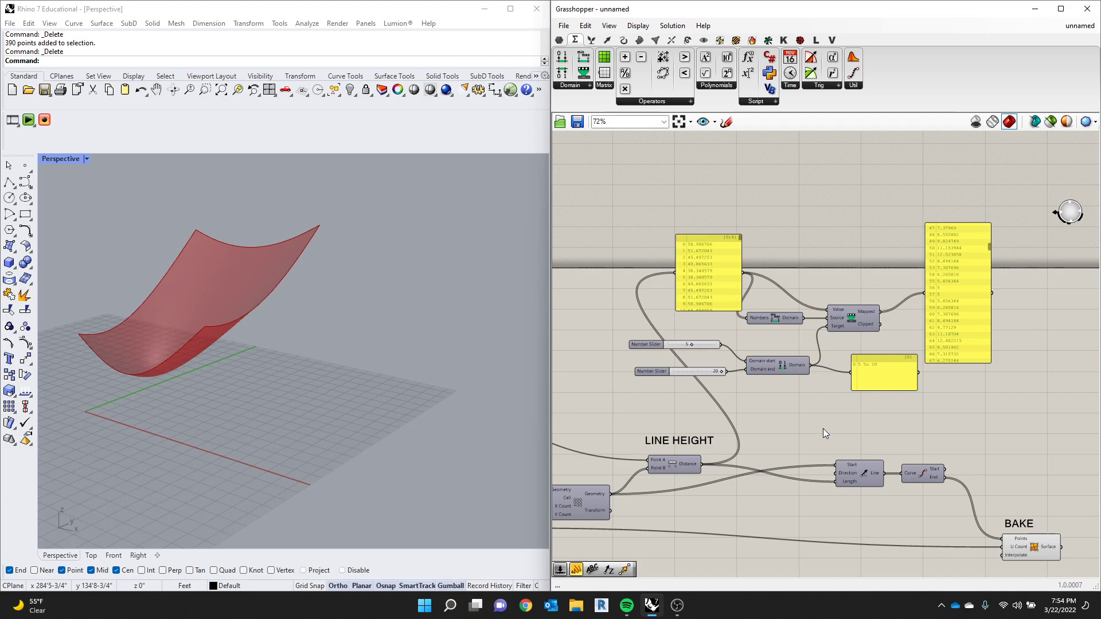
# - Wire the Mapped output into the Line component's Length input and view the surface from a low side angle
pyautogui.moveTo(882, 312); pyautogui.dragTo(836, 486)
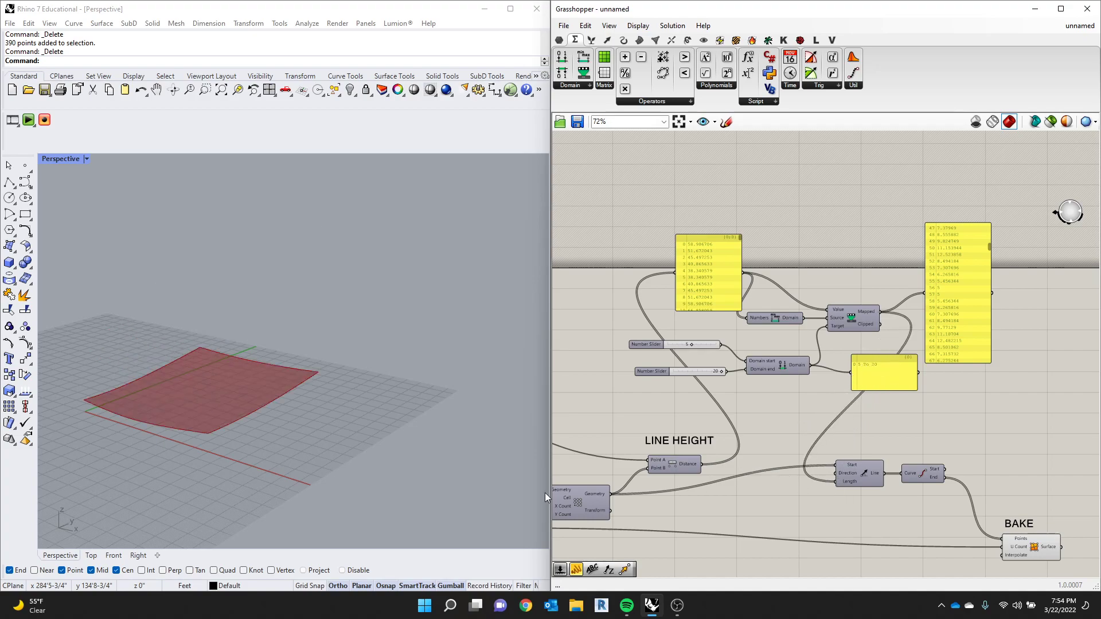
pyautogui.moveTo(54, 365); pyautogui.dragTo(302, 351, button='right')
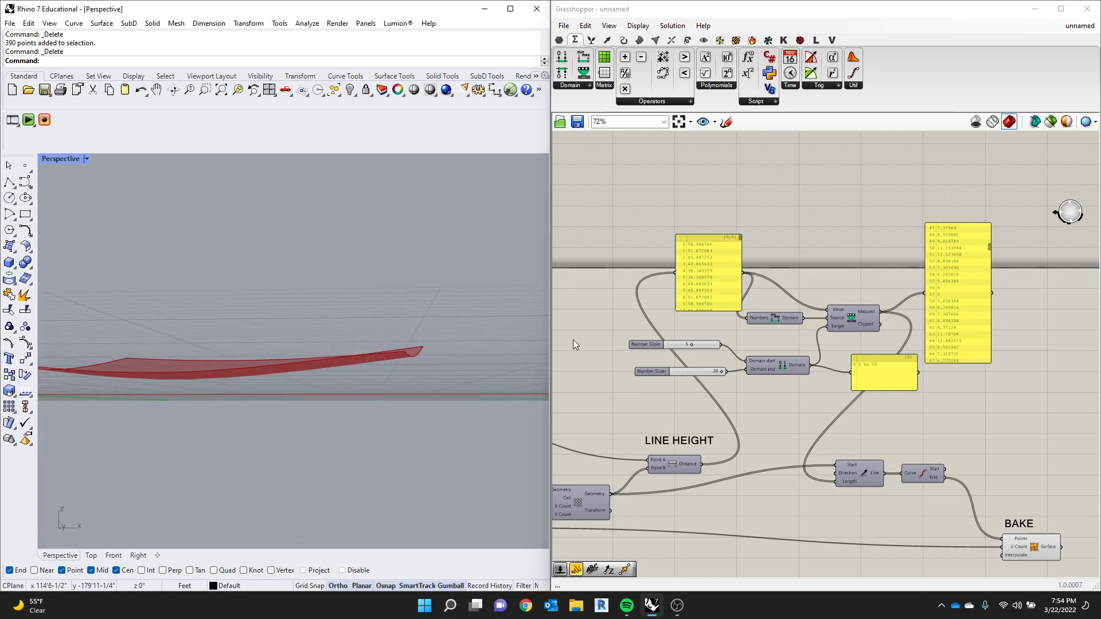
pyautogui.scroll(-5, 779, 372)
pyautogui.scroll(5, 792, 426)
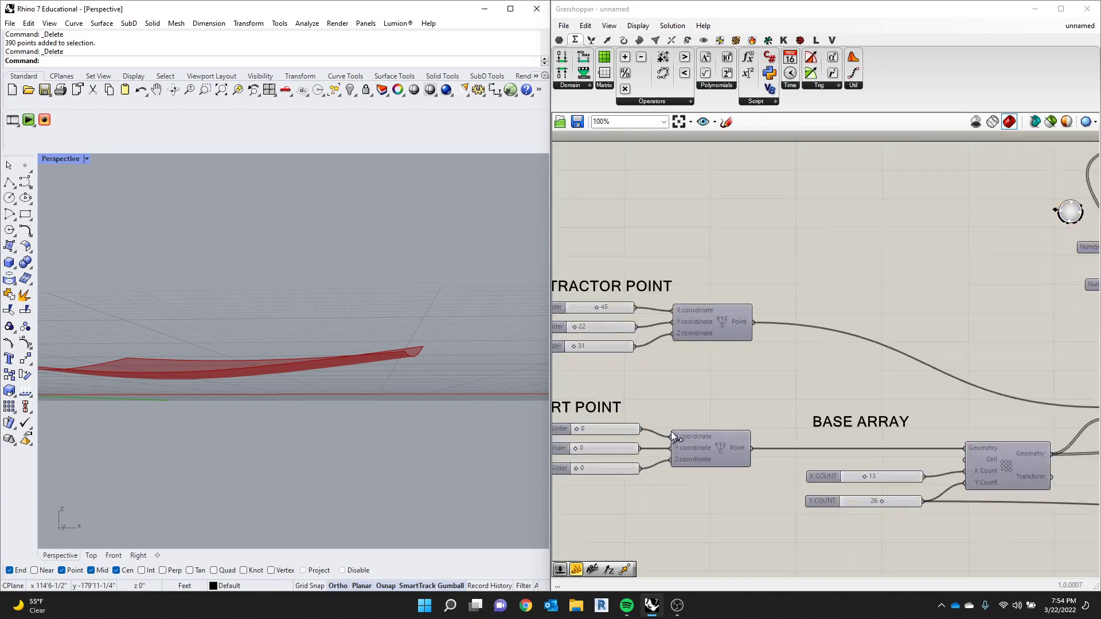
pyautogui.scroll(-3, 682, 445)
pyautogui.scroll(3, 826, 457)
pyautogui.scroll(-3, 755, 343)
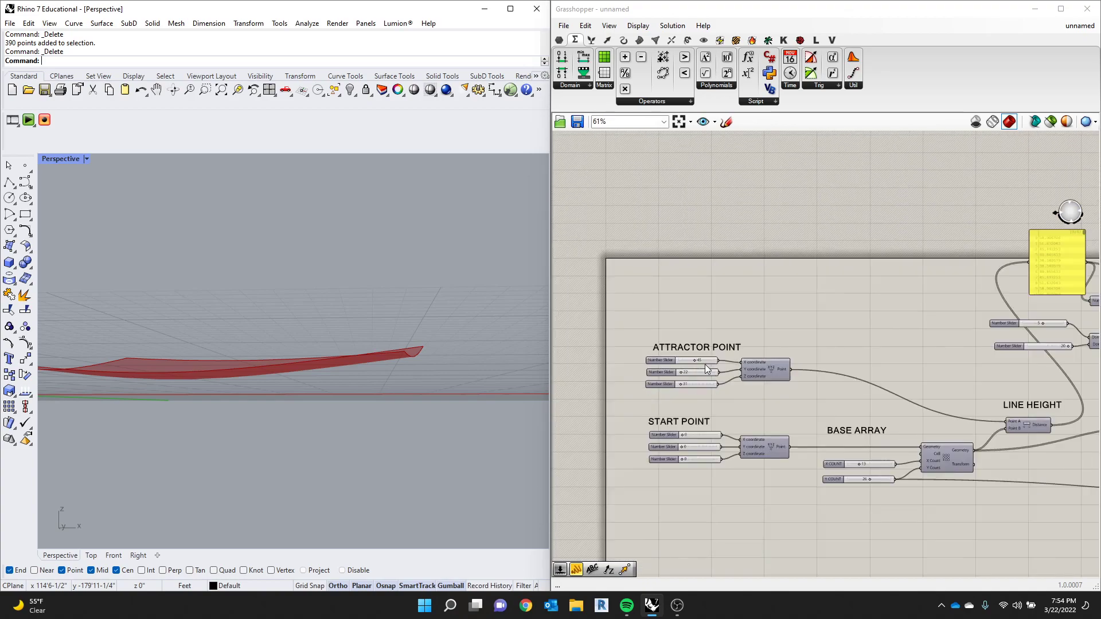
# - Set the ATTRACTOR POINT sliders to X 47, Y 50 and Z 13 while viewing the surface obliquely
pyautogui.scroll(5, 688, 354)
pyautogui.moveTo(691, 342); pyautogui.dragTo(659, 370)
pyautogui.moveTo(383, 367); pyautogui.dragTo(264, 412, button='right')
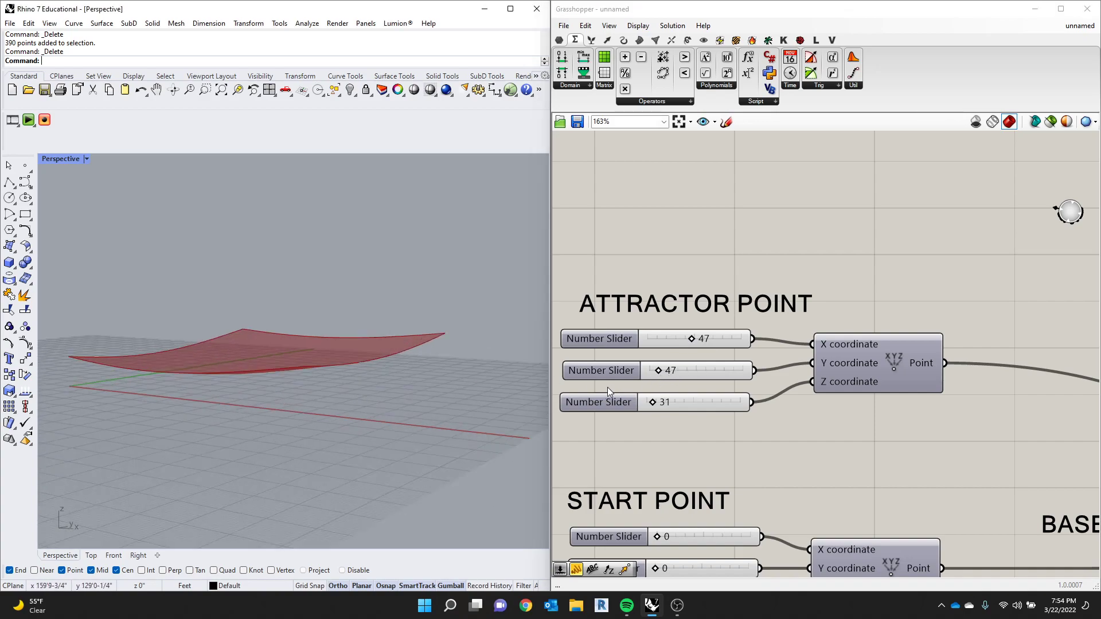
pyautogui.moveTo(658, 402); pyautogui.dragTo(659, 374)
pyautogui.scroll(-5, 694, 259)
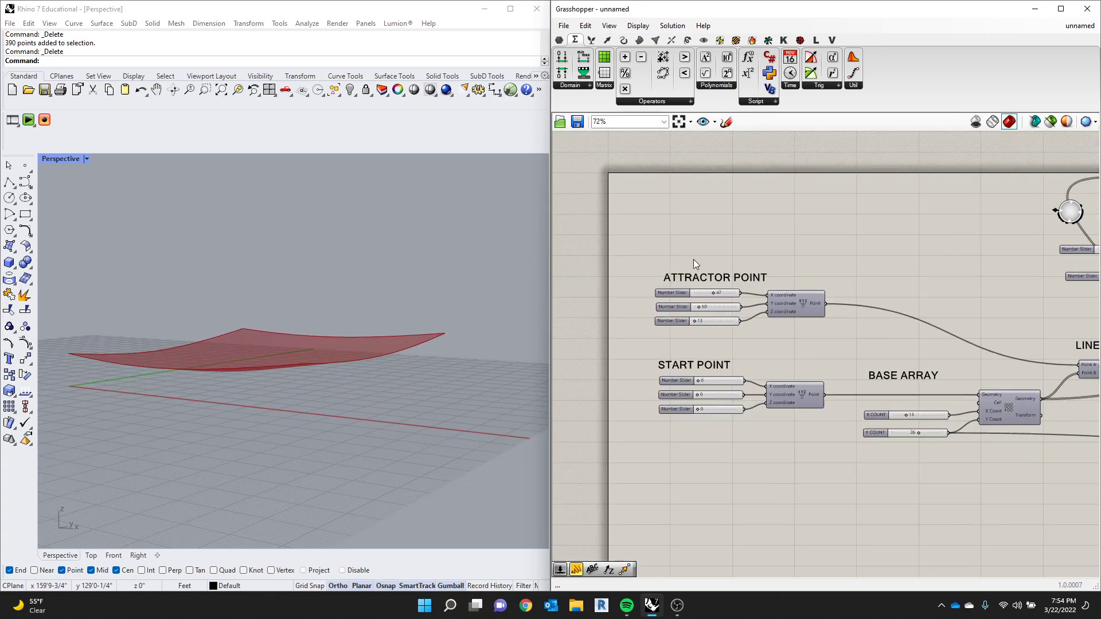
# - Lower the Domain start slider and raise the maximum of the Domain end slider to 200
pyautogui.scroll(5, 788, 278)
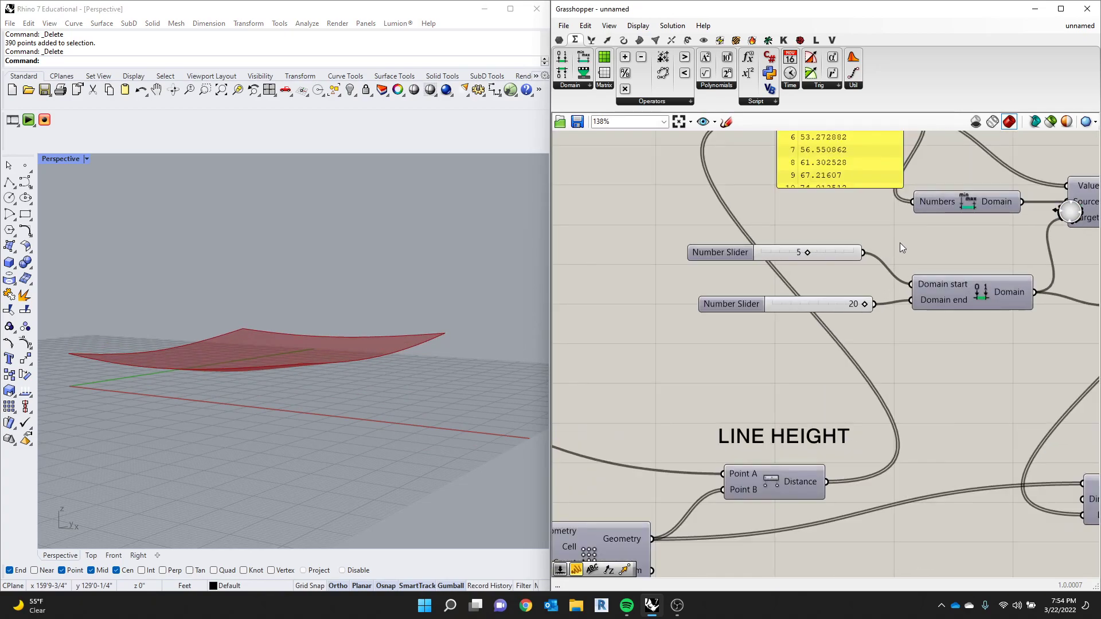
pyautogui.moveTo(800, 253); pyautogui.dragTo(757, 252)
pyautogui.doubleClick(735, 315)
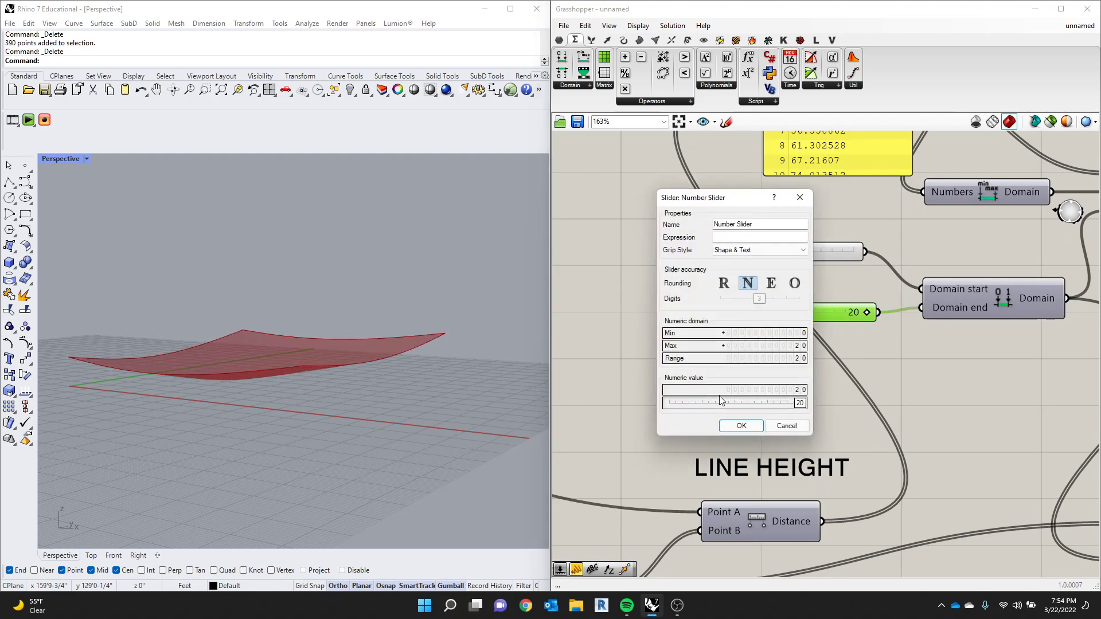
pyautogui.doubleClick(690, 347)
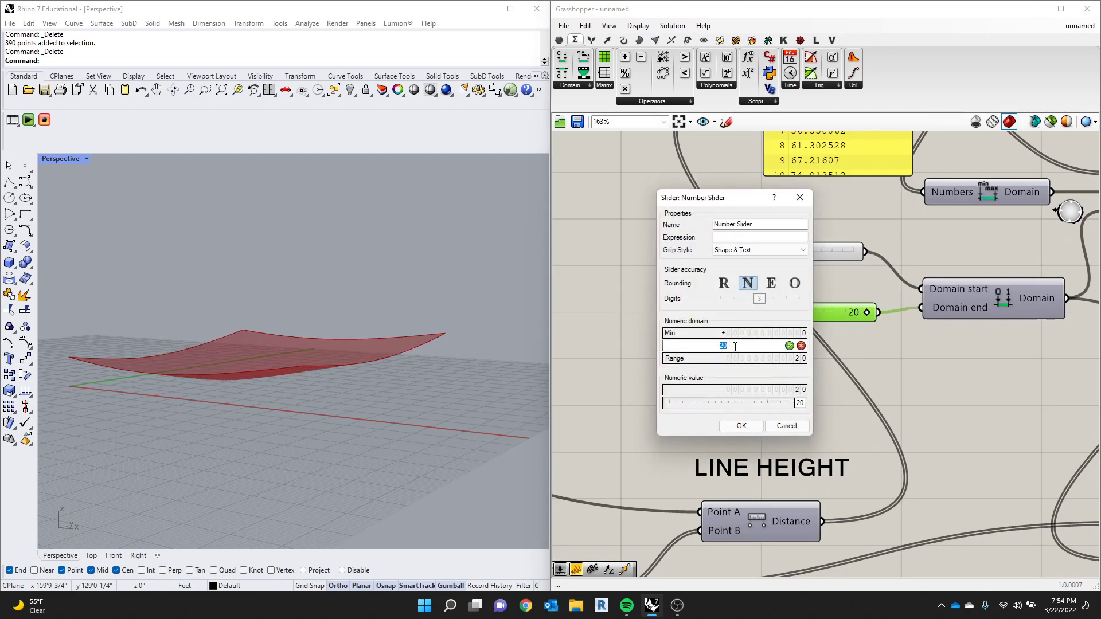
pyautogui.write('200')
pyautogui.press('Return')
pyautogui.click(749, 427)
# - Set the Domain start slider to 1 and the Domain end slider to 24
pyautogui.moveTo(769, 312); pyautogui.dragTo(772, 313)
pyautogui.scroll(-5, 427, 355)
pyautogui.scroll(6, 371, 359)
pyautogui.moveTo(371, 359)
pyautogui.mouseDown(button='right')
pyautogui.moveTo(339, 373)
pyautogui.moveTo(381, 351)
pyautogui.mouseUp(button='right')
pyautogui.moveTo(757, 253)
pyautogui.mouseDown()
pyautogui.moveTo(808, 252)
pyautogui.moveTo(762, 263)
pyautogui.mouseUp()
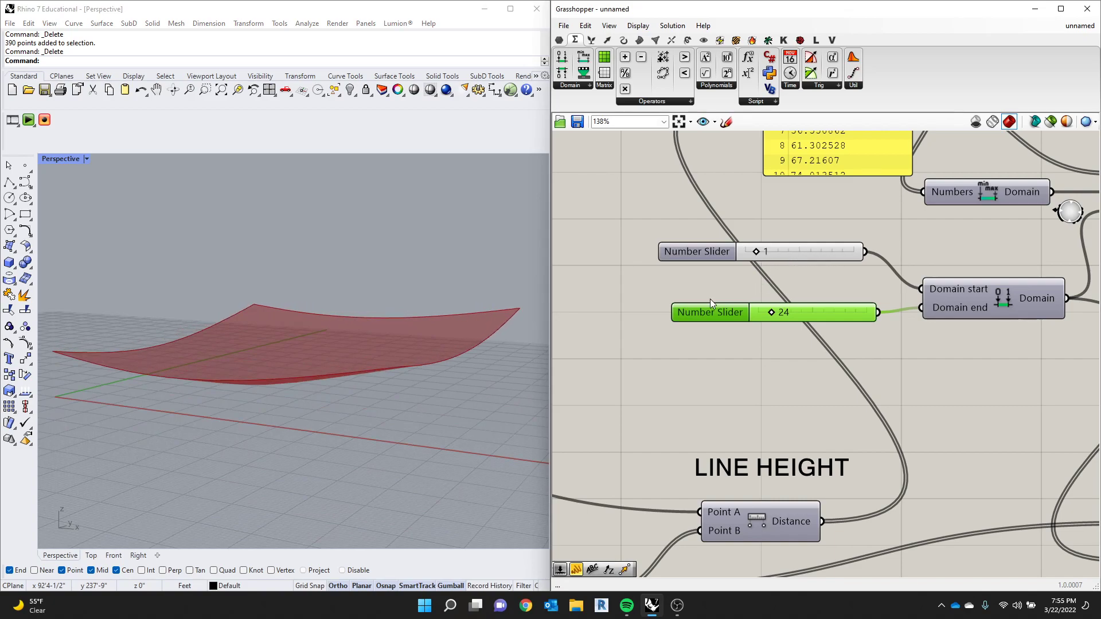
# - Delete the leftover group of sliders, components and Panel on the canvas beyond the BAKE component
pyautogui.scroll(-5, 711, 310)
pyautogui.scroll(-2, 794, 312)
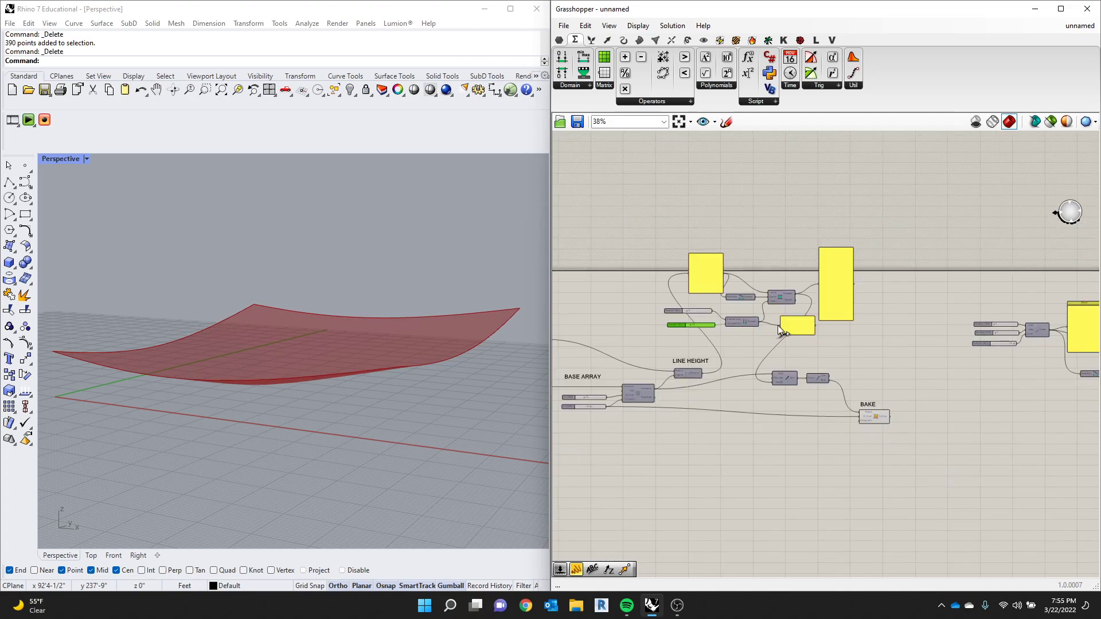
pyautogui.scroll(3, 984, 360)
pyautogui.scroll(-5, 765, 346)
pyautogui.scroll(3, 1006, 333)
pyautogui.moveTo(1044, 288); pyautogui.dragTo(749, 384)
pyautogui.press('Delete')
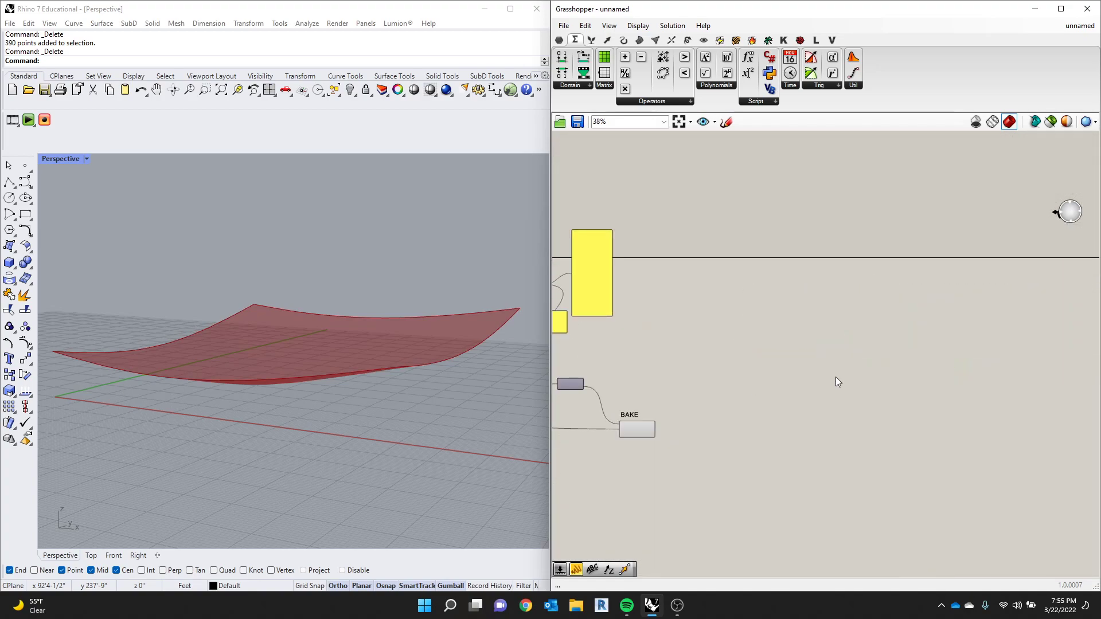
# - Turn on the preview of the ATTRACTOR POINT component so its point shows with the surface
pyautogui.scroll(-3, 642, 342)
pyautogui.scroll(5, 784, 398)
pyautogui.scroll(2, 817, 397)
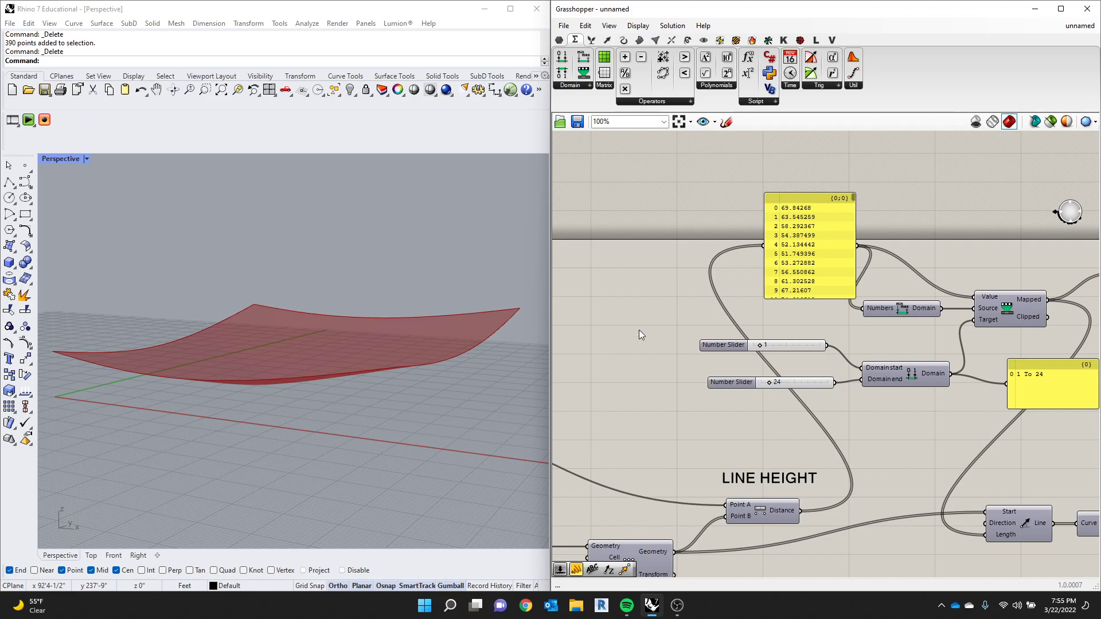
pyautogui.scroll(-3, 324, 319)
pyautogui.moveTo(323, 319); pyautogui.dragTo(296, 366, button='right')
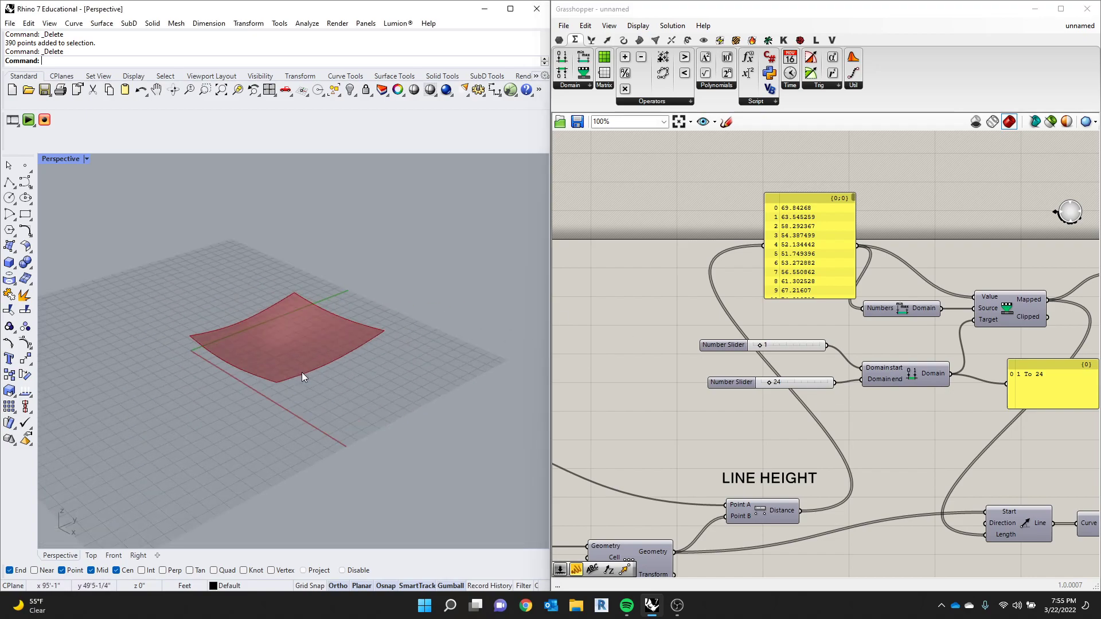
pyautogui.scroll(-5, 590, 348)
pyautogui.scroll(4, 796, 419)
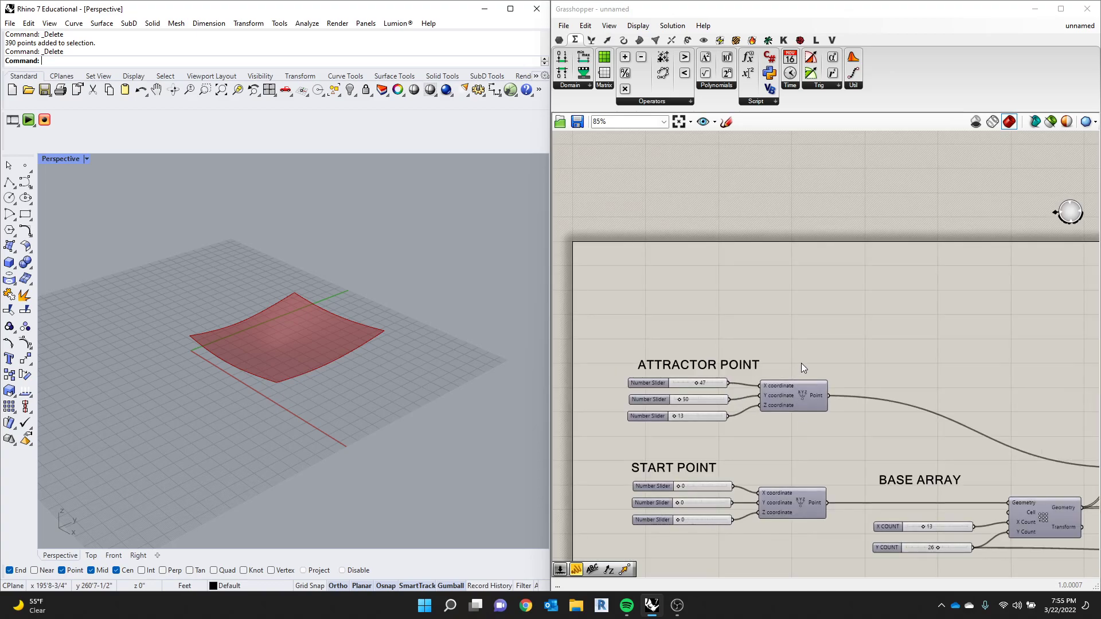
pyautogui.moveTo(767, 356); pyautogui.dragTo(745, 348, button='right')
pyautogui.moveTo(789, 342); pyautogui.dragTo(648, 428)
pyautogui.middleClick(757, 391)
pyautogui.click(782, 365)
pyautogui.moveTo(739, 302); pyautogui.dragTo(702, 278, button='right')
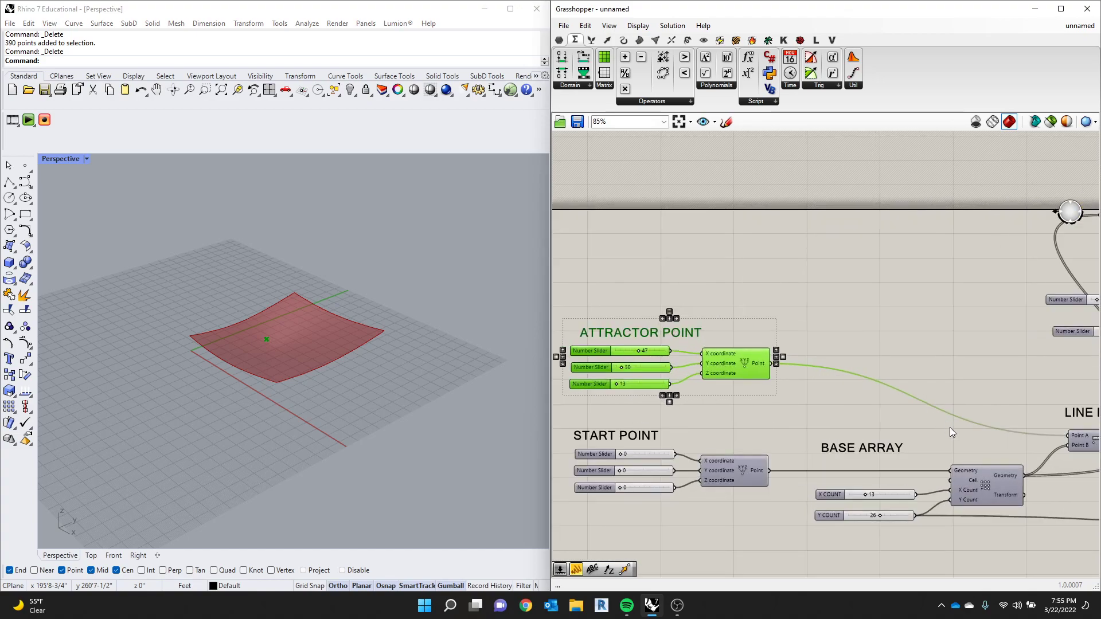
# - Turn on the preview of the BASE ARRAY component and view its points beneath the surface from the side
pyautogui.click(988, 485)
pyautogui.middleClick(988, 485)
pyautogui.click(1011, 462)
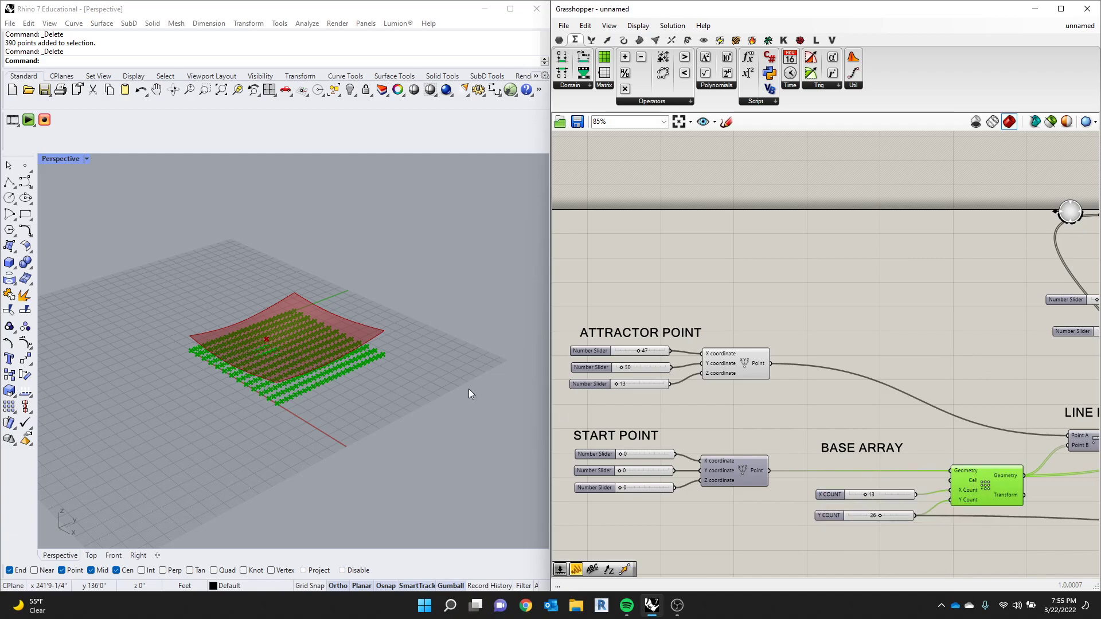
pyautogui.moveTo(408, 375); pyautogui.dragTo(355, 327, button='right')
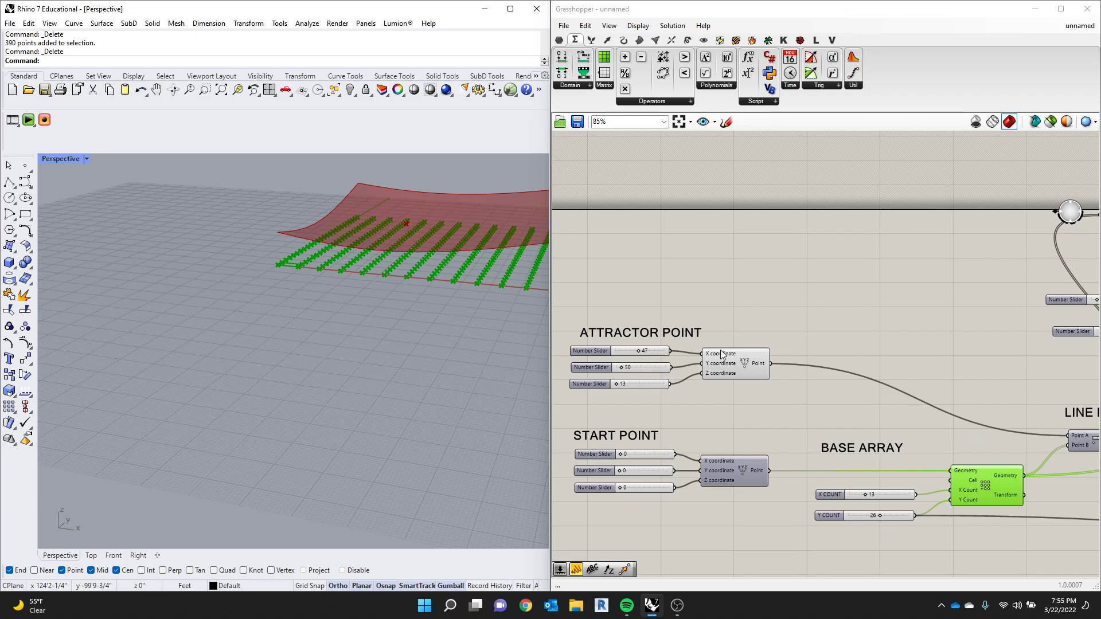
# - Select the attractor's Point component and set its Z coordinate slider to 0
pyautogui.click(746, 369)
pyautogui.scroll(2, 762, 382)
pyautogui.scroll(-2, 630, 381)
pyautogui.scroll(2, 593, 391)
pyautogui.scroll(-2, 758, 405)
pyautogui.scroll(3, 680, 396)
pyautogui.moveTo(680, 396); pyautogui.dragTo(656, 394)
pyautogui.scroll(-3, 312, 276)
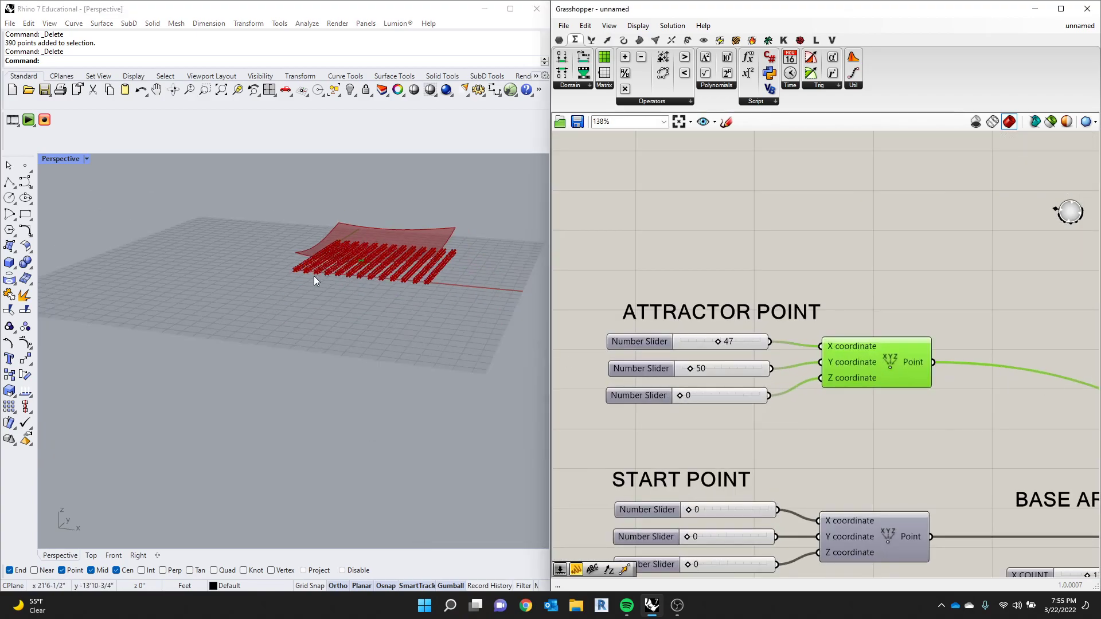
# - Examine how the surface rises with distance from the attractor point, and trace the distances through the remapping components to the Line length
pyautogui.scroll(4, 387, 264)
pyautogui.scroll(3, 370, 249)
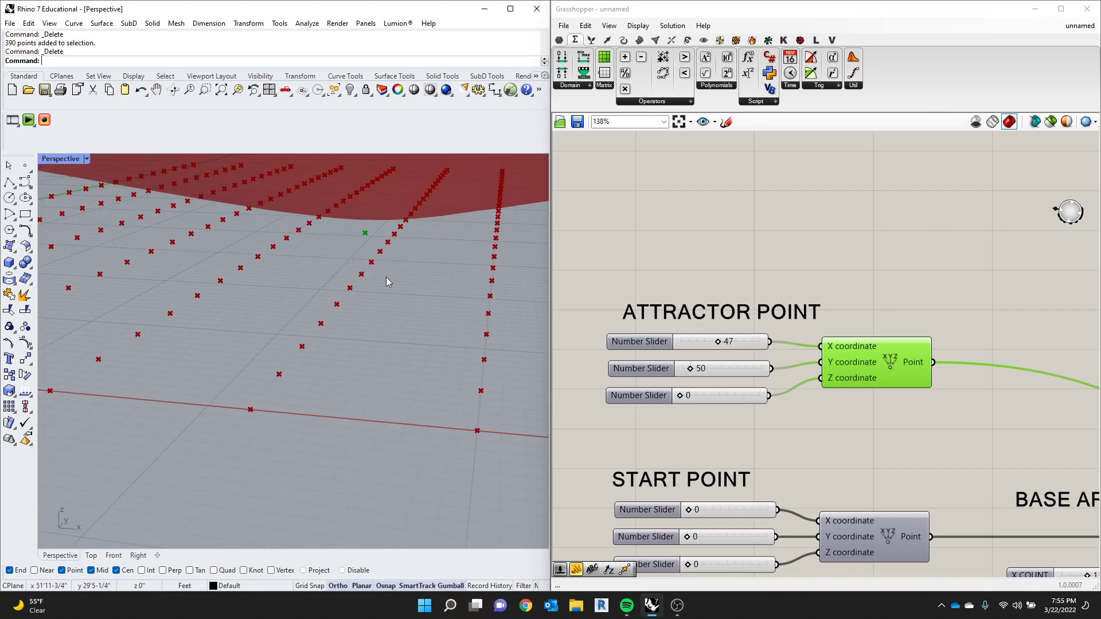
pyautogui.scroll(-5, 387, 281)
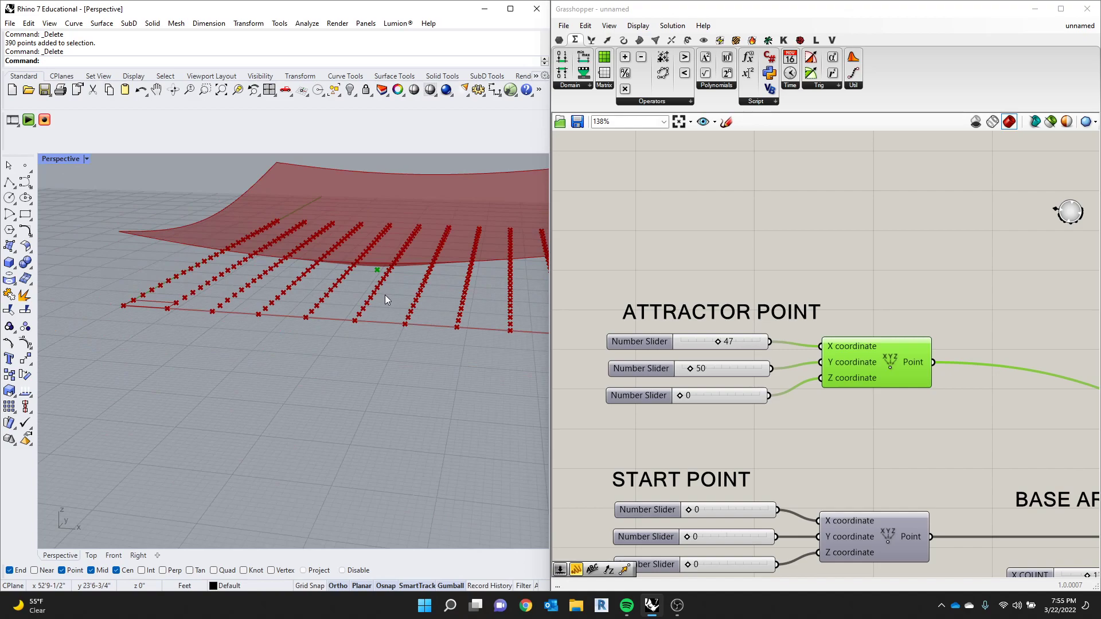
pyautogui.scroll(5, 370, 283)
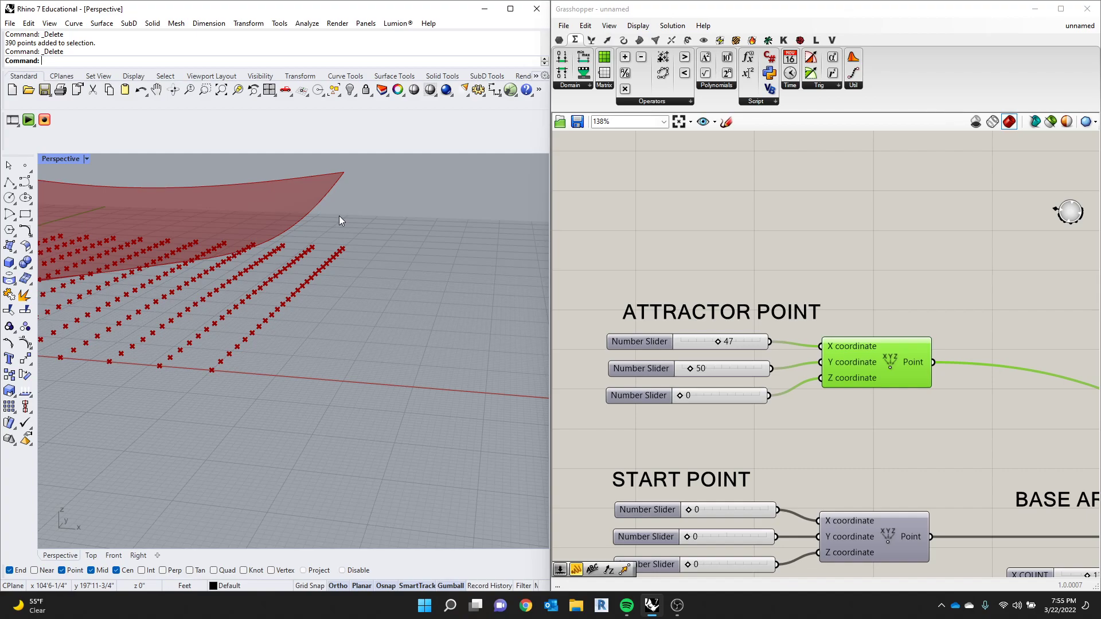
pyautogui.scroll(-3, 898, 256)
pyautogui.scroll(-4, 905, 275)
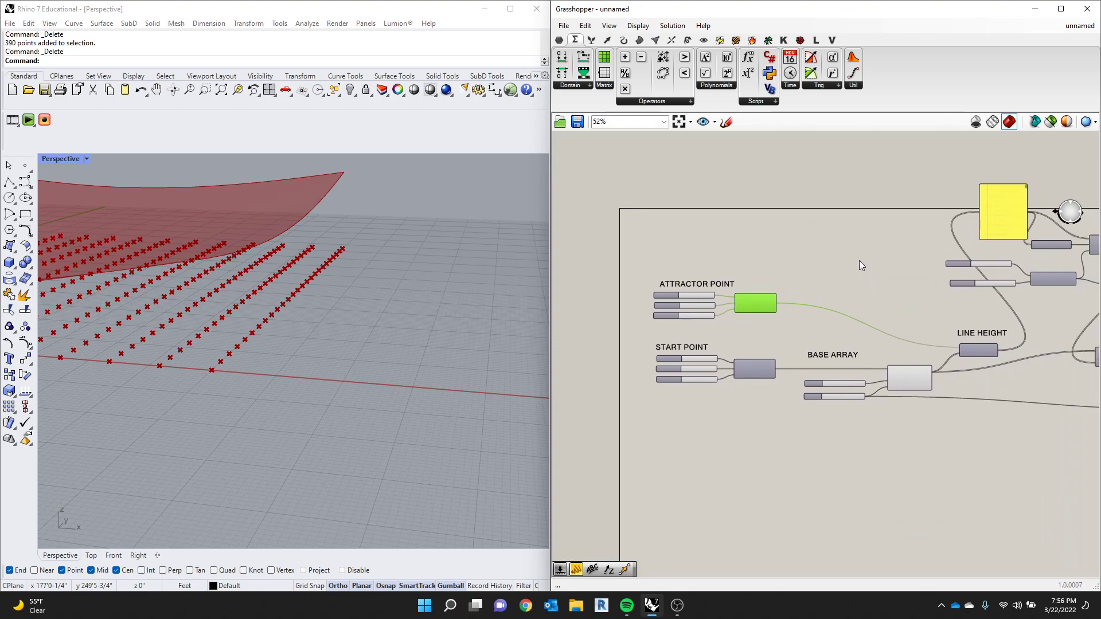
pyautogui.scroll(-3, 842, 259)
pyautogui.scroll(2, 1026, 293)
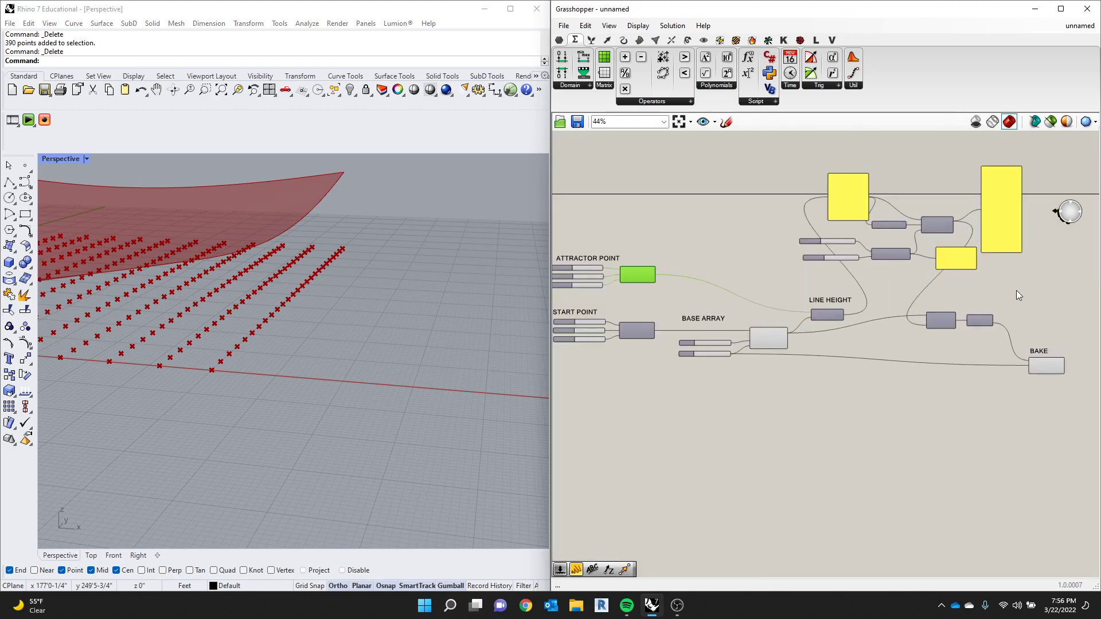
pyautogui.scroll(2, 1016, 290)
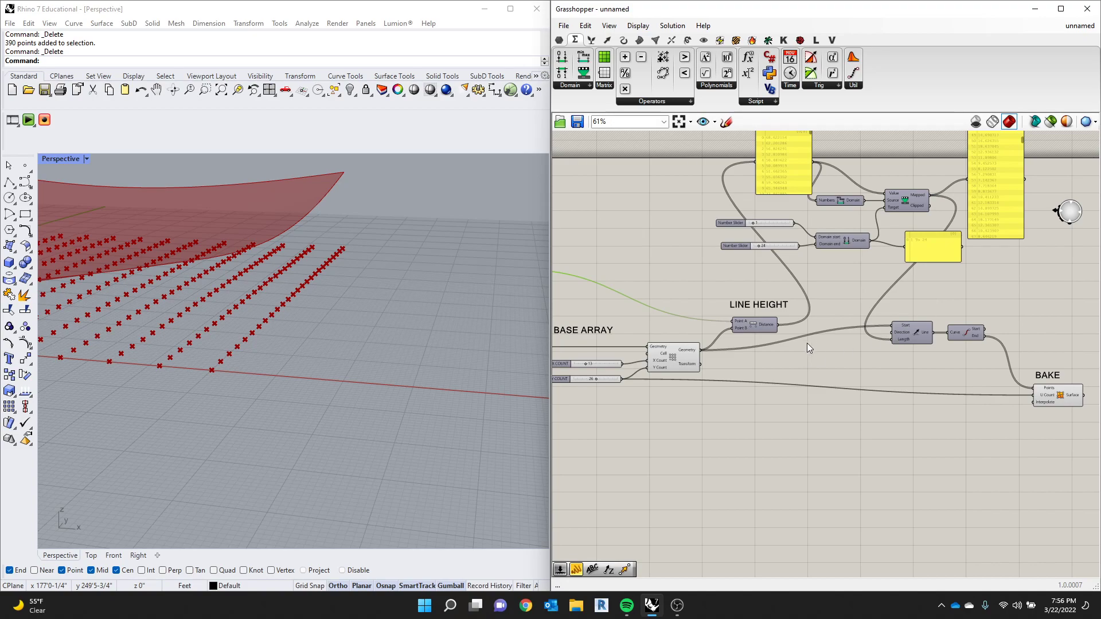
pyautogui.scroll(4, 797, 225)
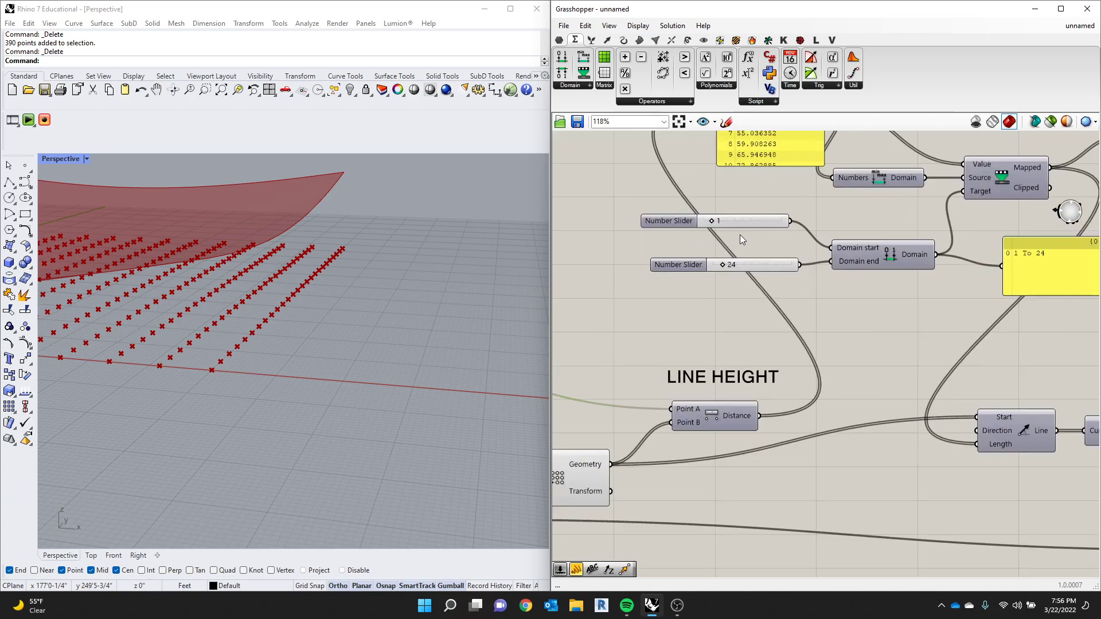
pyautogui.moveTo(801, 289); pyautogui.dragTo(768, 327, button='right')
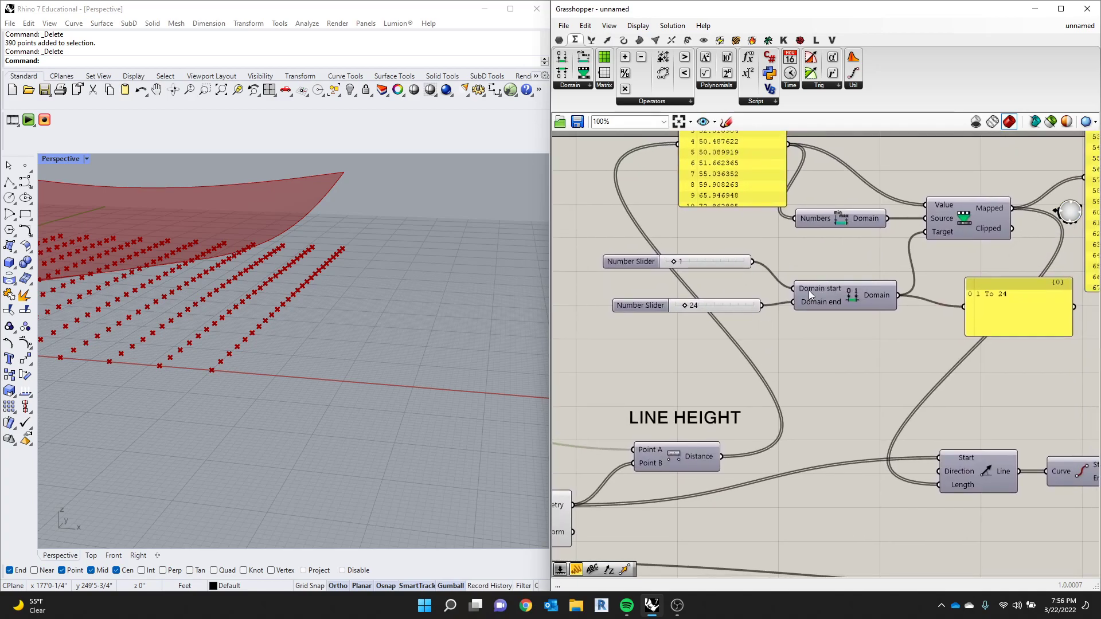
pyautogui.scroll(-3, 816, 289)
pyautogui.scroll(2, 1014, 261)
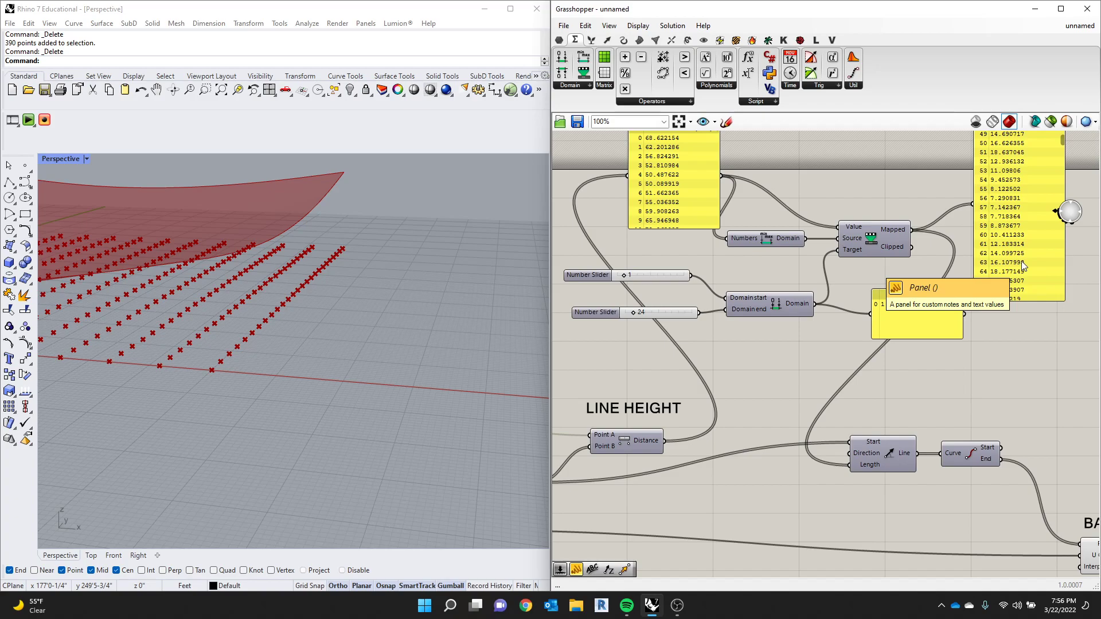
# - Swap the Construct Domain inputs so the 24 slider feeds Domain start and the 1 slider feeds Domain end, and inspect the mapped values
pyautogui.moveTo(504, 305); pyautogui.dragTo(298, 269, button='right')
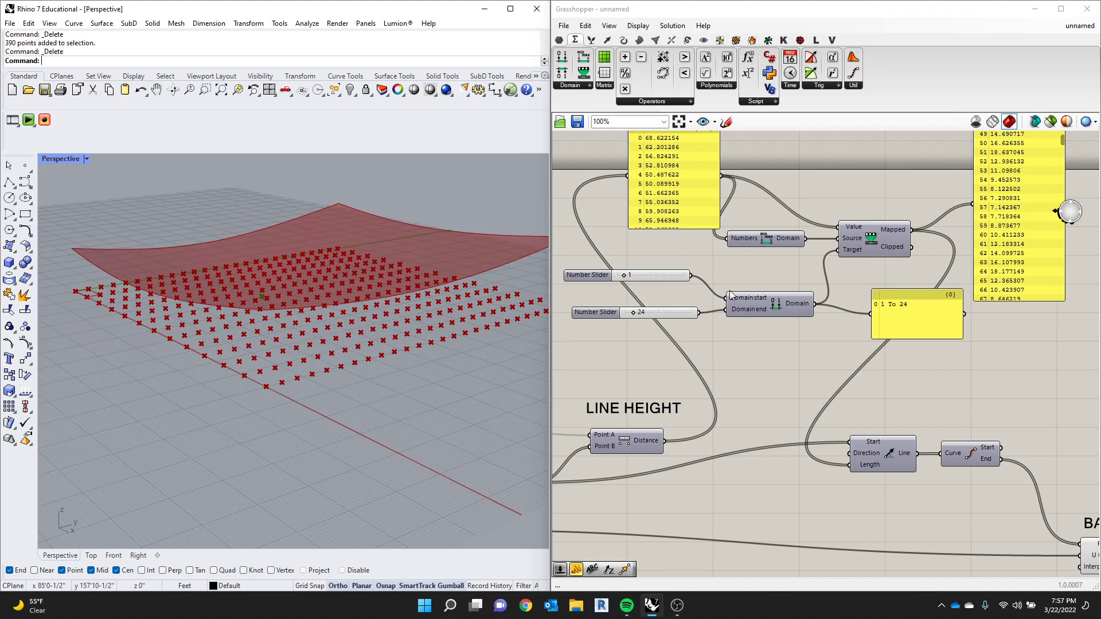
pyautogui.scroll(3, 692, 286)
pyautogui.moveTo(688, 266); pyautogui.dragTo(743, 303)
pyautogui.moveTo(241, 301); pyautogui.dragTo(275, 261, button='right')
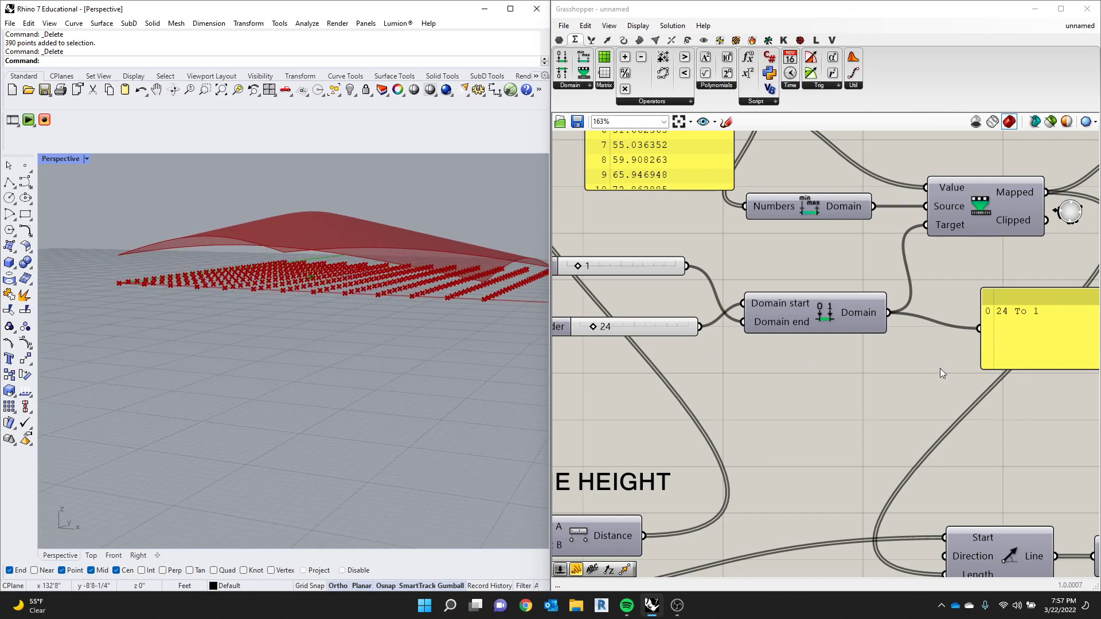
pyautogui.scroll(-4, 776, 361)
pyautogui.scroll(1, 876, 310)
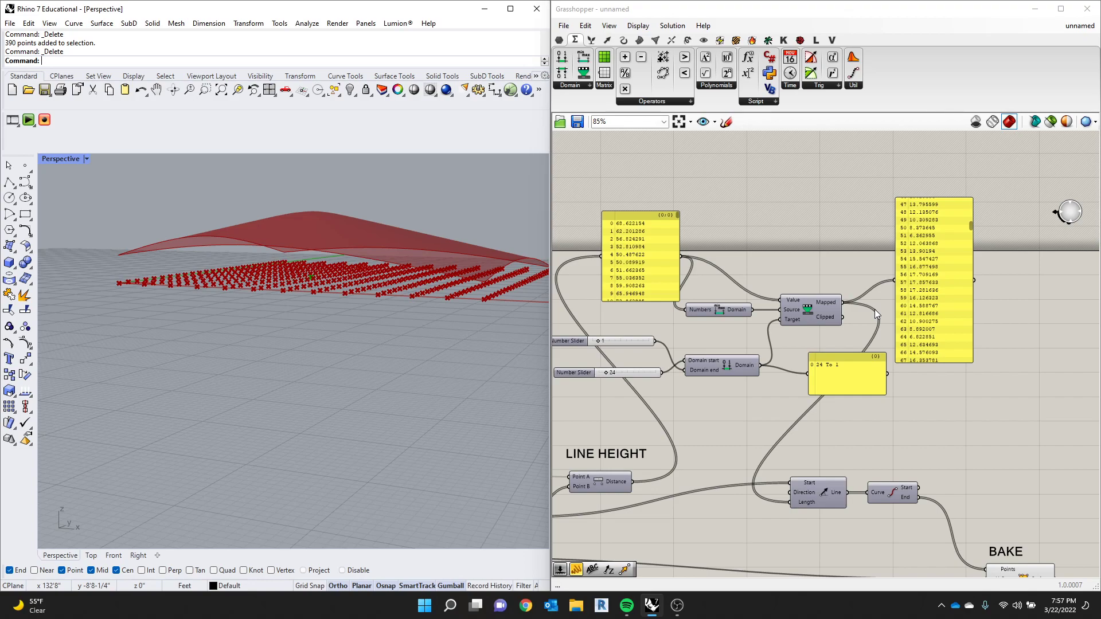
# - Rewire the 1 slider back into Domain start and the 24 slider back into Domain end
pyautogui.click(712, 364)
pyautogui.scroll(2, 658, 344)
pyautogui.moveTo(658, 344); pyautogui.dragTo(688, 347)
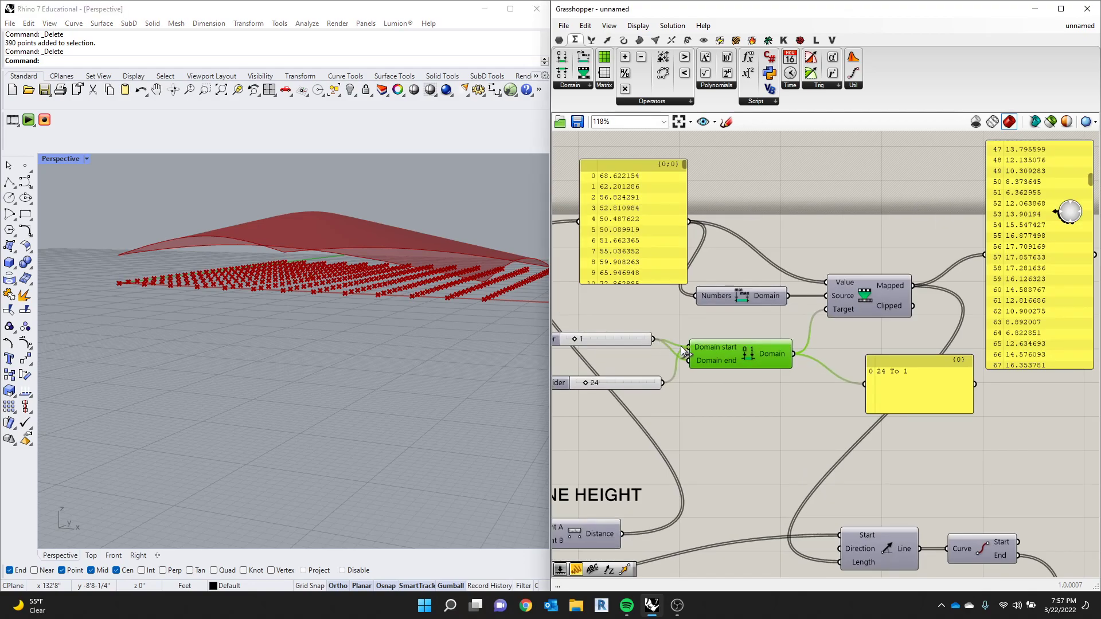
pyautogui.moveTo(664, 382); pyautogui.dragTo(689, 360)
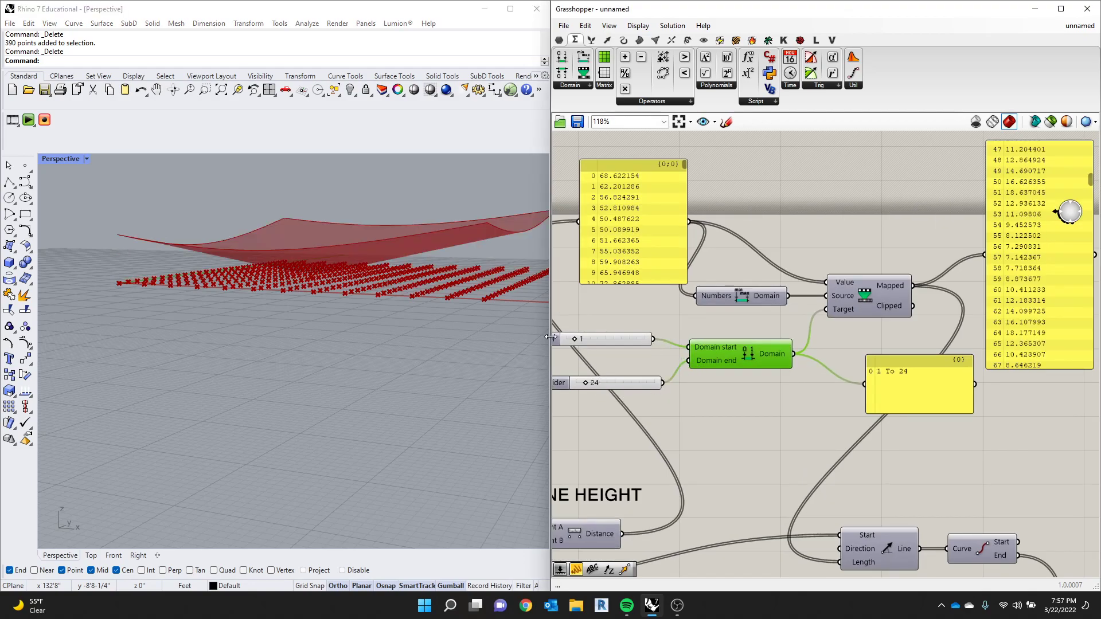
# - Reverse the target domain by wiring the lower slider, set to 2, into Domain end and the 24 slider into Domain start
pyautogui.moveTo(650, 339); pyautogui.dragTo(688, 360)
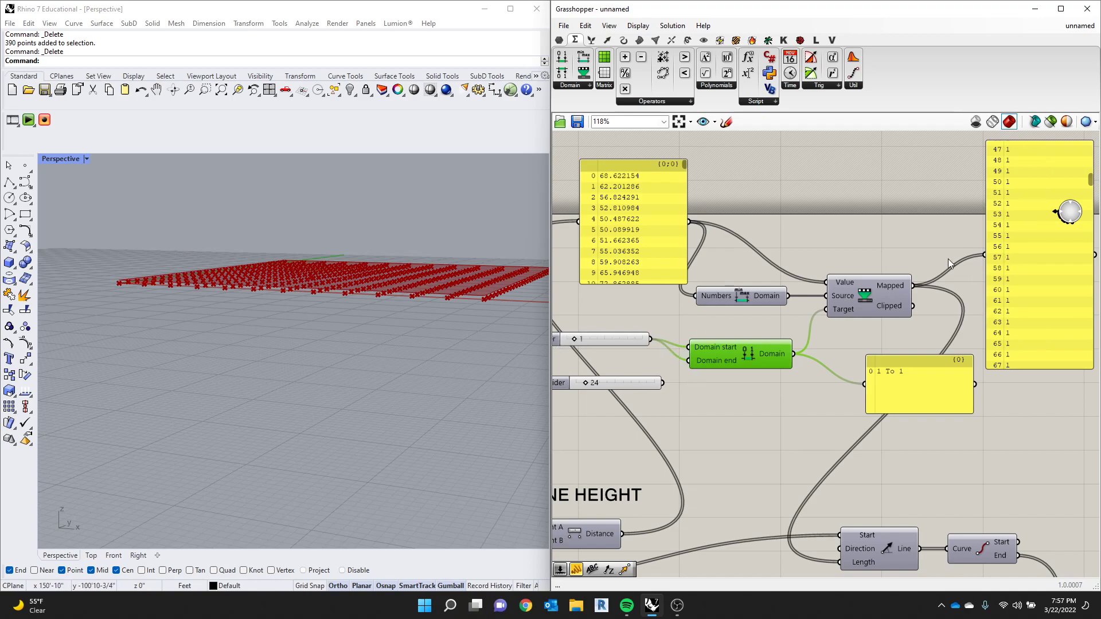
pyautogui.moveTo(577, 339)
pyautogui.mouseDown()
pyautogui.moveTo(605, 340)
pyautogui.moveTo(584, 340)
pyautogui.mouseUp()
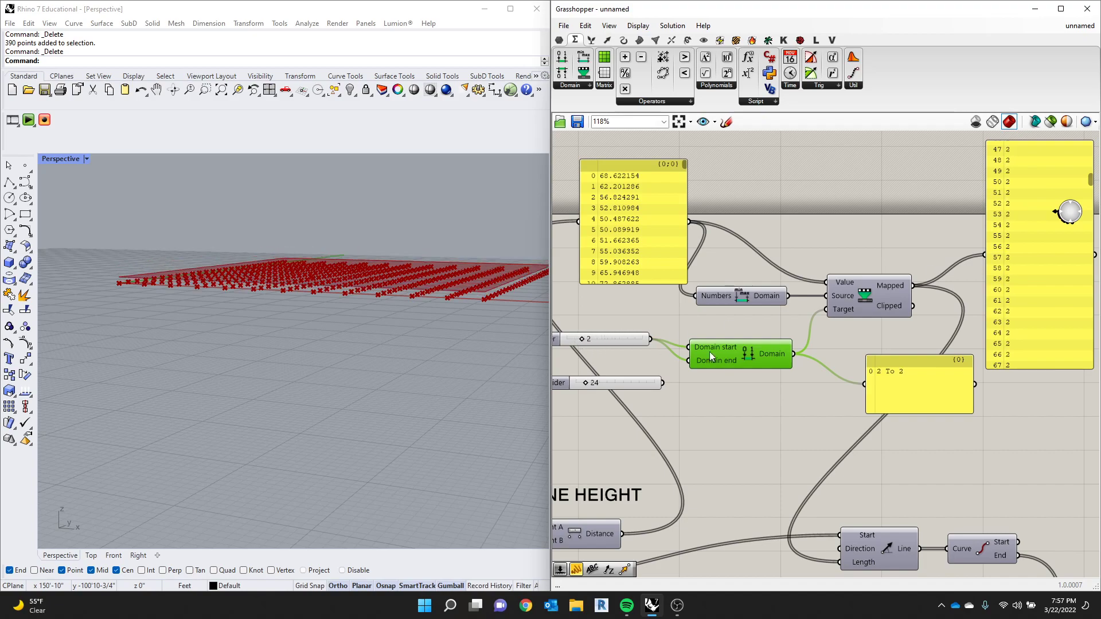
pyautogui.moveTo(663, 382); pyautogui.dragTo(689, 347)
pyautogui.moveTo(395, 281); pyautogui.dragTo(366, 325, button='right')
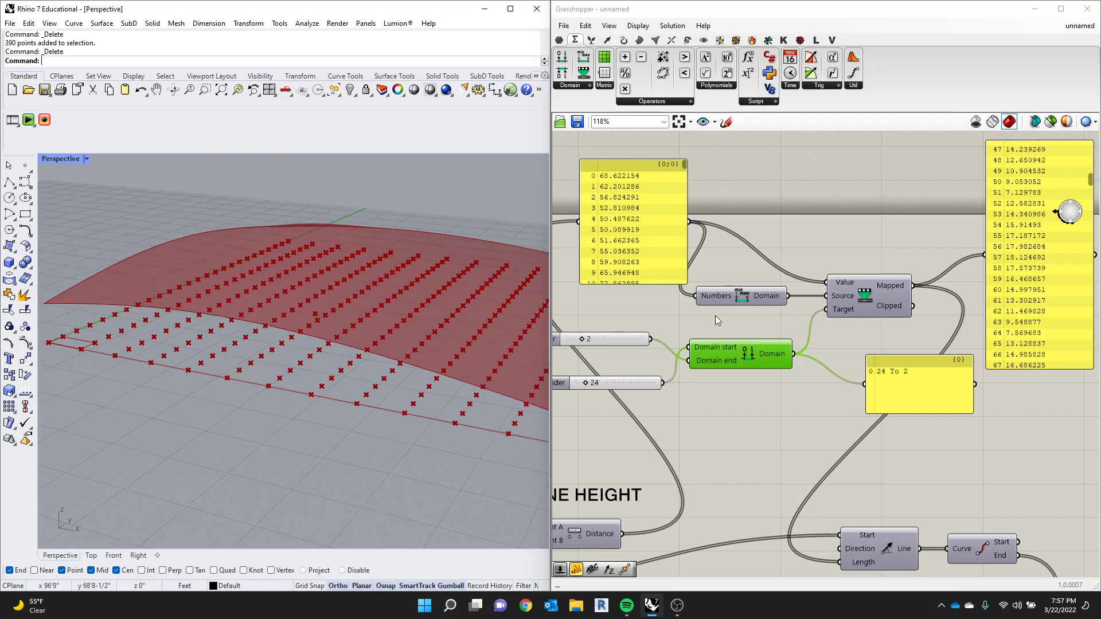
# - Set the ATTRACTOR POINT sliders to X 67, Y 54 and Z 126 and check the domed surface from different angles
pyautogui.scroll(-8, 714, 315)
pyautogui.scroll(8, 693, 339)
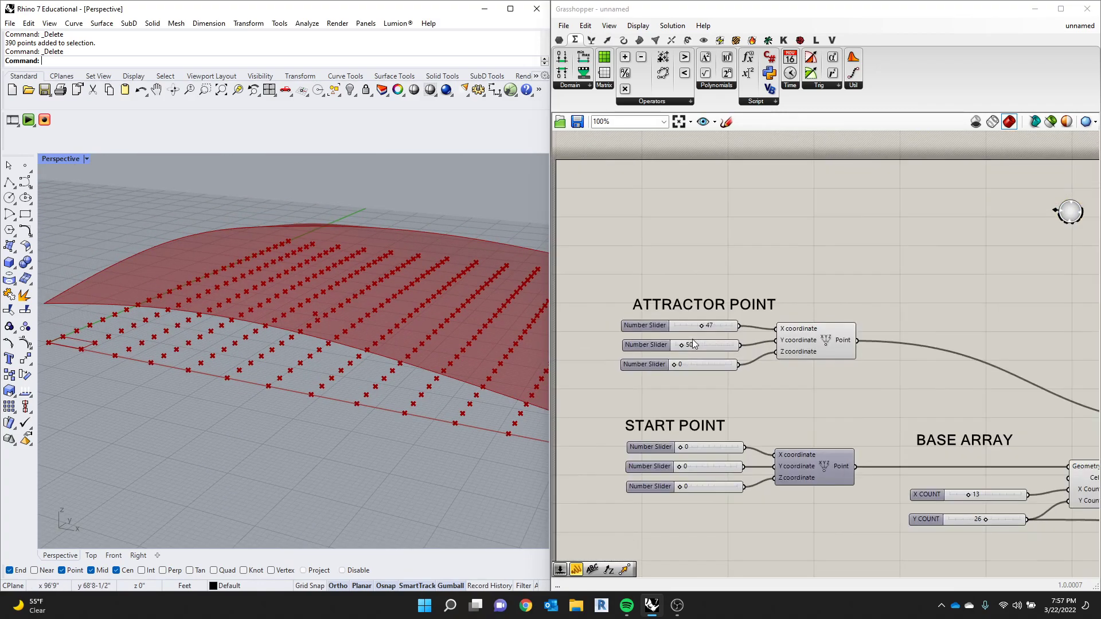
pyautogui.moveTo(700, 323); pyautogui.dragTo(679, 347)
pyautogui.scroll(-4, 417, 318)
pyautogui.moveTo(418, 338); pyautogui.dragTo(427, 313, button='right')
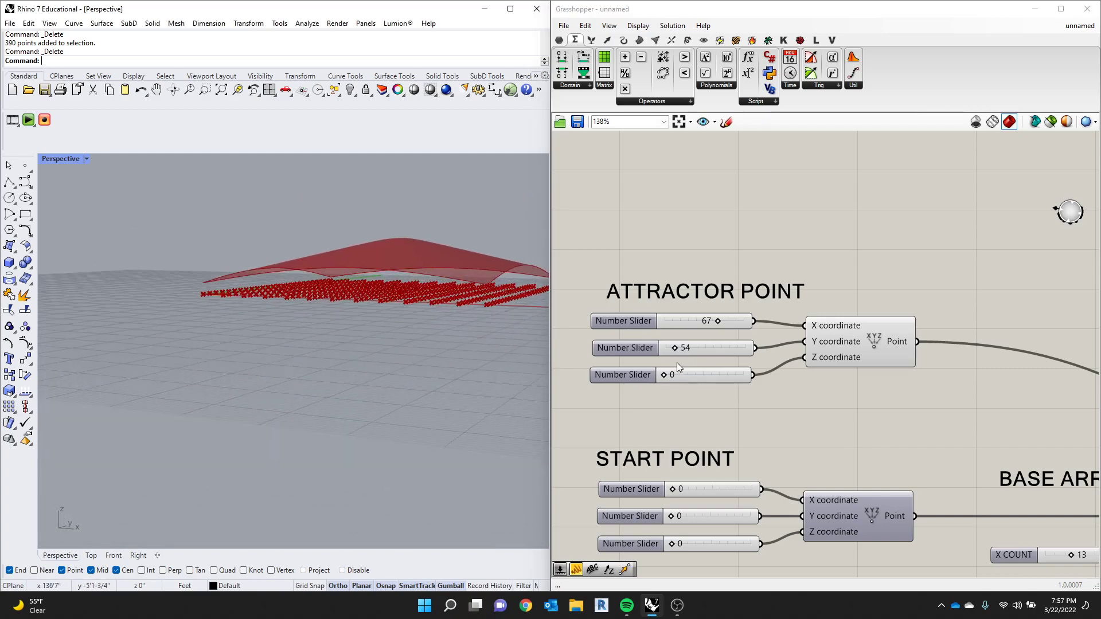
pyautogui.moveTo(663, 373)
pyautogui.mouseDown()
pyautogui.moveTo(679, 374)
pyautogui.moveTo(655, 380)
pyautogui.moveTo(683, 381)
pyautogui.mouseUp()
pyautogui.moveTo(367, 368); pyautogui.dragTo(425, 285, button='right')
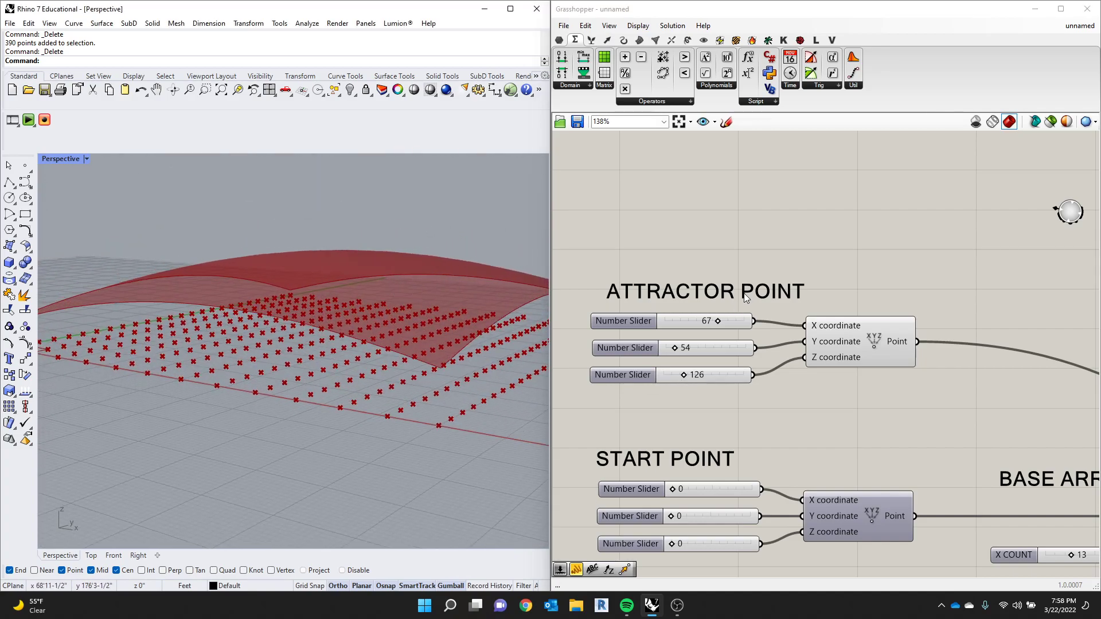
# - Set the lower-value slider feeding the target domain's Domain end to 0
pyautogui.scroll(-4, 622, 260)
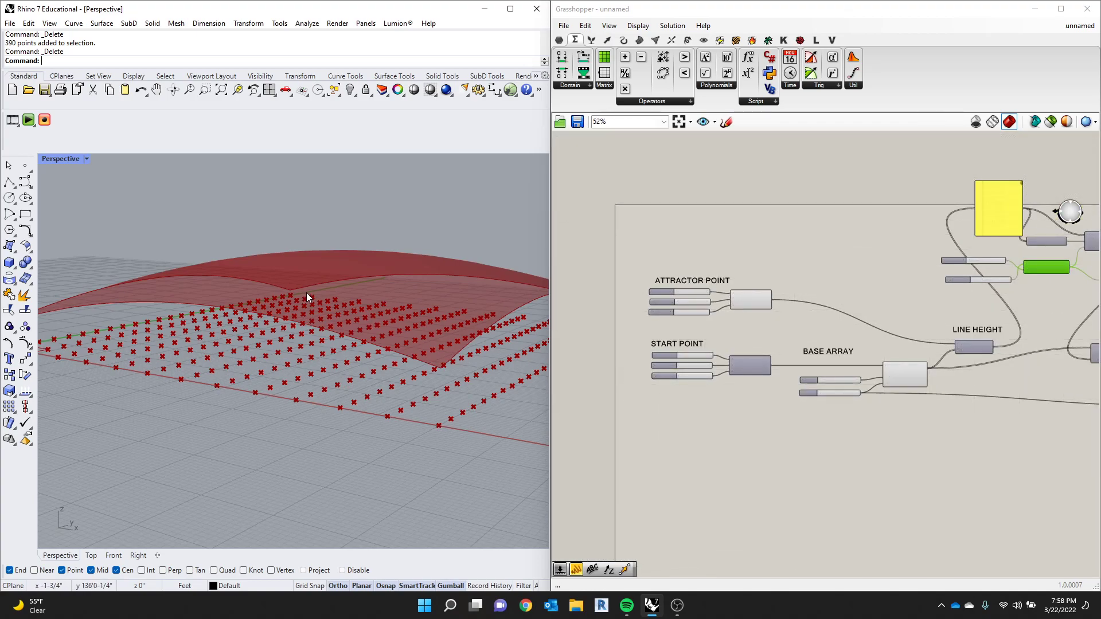
pyautogui.scroll(4, 918, 281)
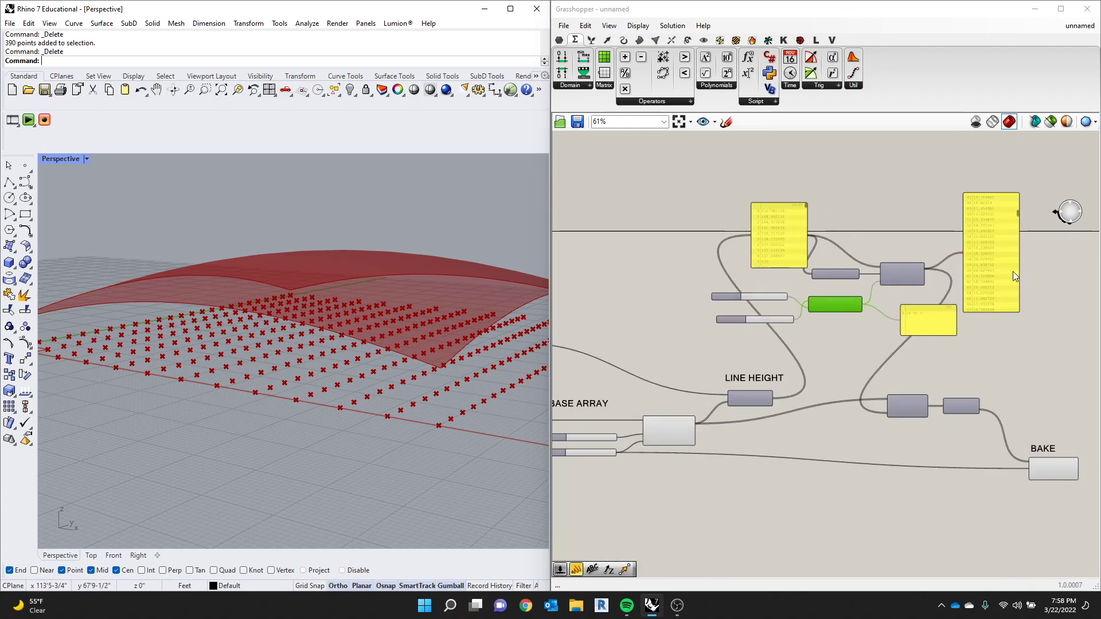
pyautogui.scroll(2, 653, 316)
pyautogui.moveTo(643, 298); pyautogui.dragTo(605, 299)
# - Examine the domed surface and its base point grid from low, side and raised angles
pyautogui.scroll(-5, 356, 351)
pyautogui.moveTo(356, 351); pyautogui.dragTo(401, 344, button='right')
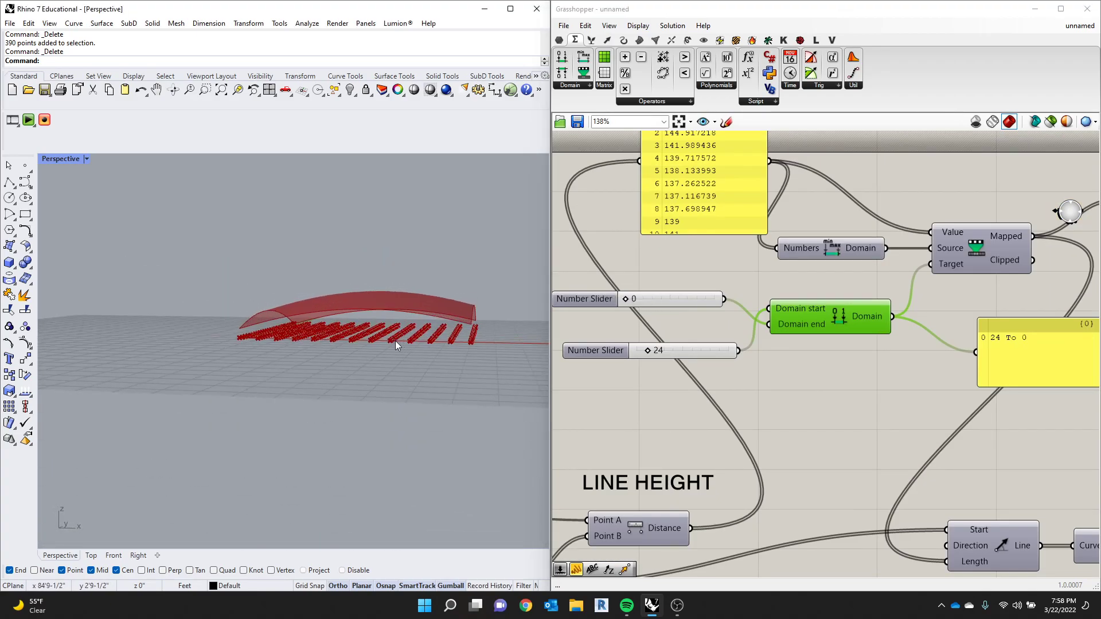
pyautogui.scroll(5, 311, 333)
pyautogui.moveTo(313, 335); pyautogui.dragTo(281, 331, button='right')
pyautogui.scroll(5, 245, 330)
pyautogui.scroll(-12, 246, 331)
pyautogui.scroll(5, 400, 356)
pyautogui.moveTo(400, 354); pyautogui.dragTo(404, 330, button='right')
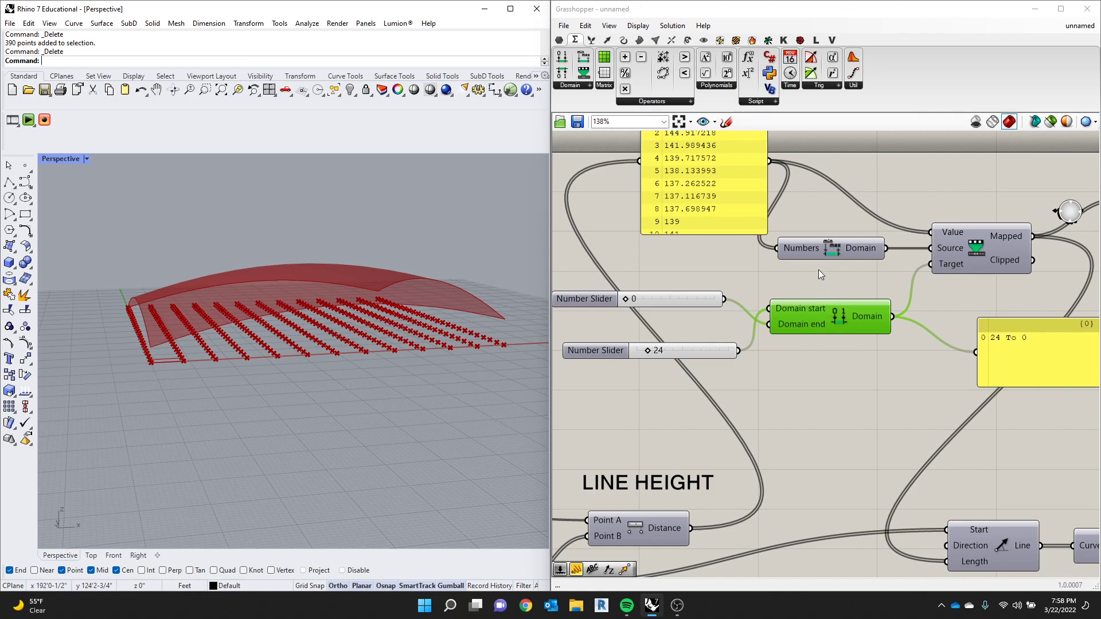
pyautogui.moveTo(409, 281); pyautogui.dragTo(402, 283, button='right')
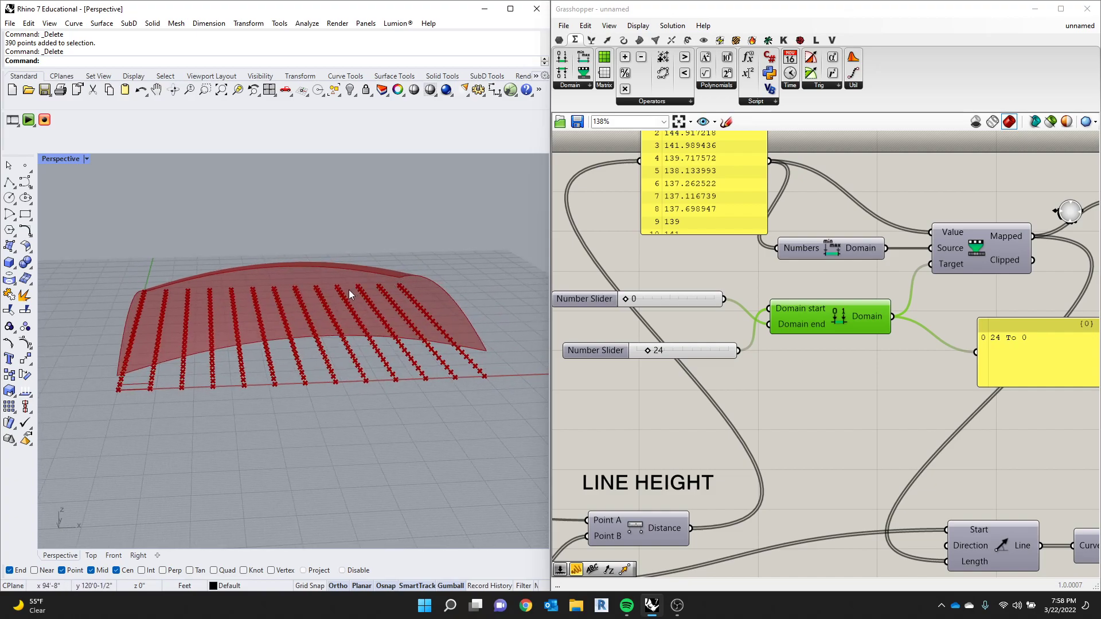
pyautogui.scroll(-3, 649, 279)
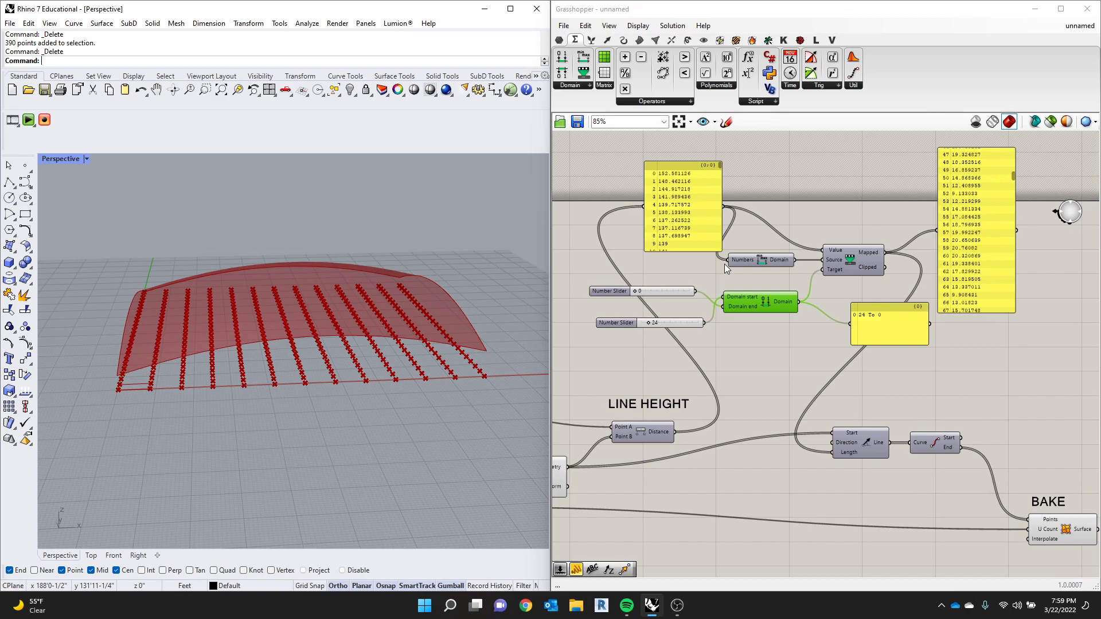
# - Rewire Construct Domain so the 0 slider feeds Domain start and the 24 slider feeds Domain end
pyautogui.scroll(3, 739, 299)
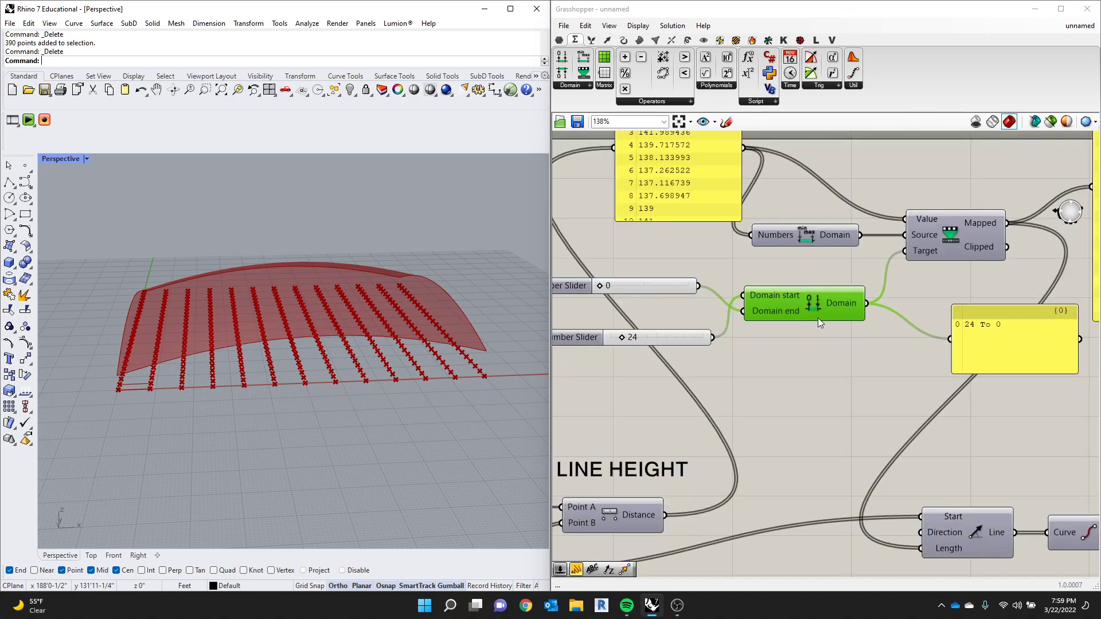
pyautogui.scroll(2, 610, 284)
pyautogui.moveTo(736, 286); pyautogui.dragTo(794, 300)
pyautogui.moveTo(753, 358); pyautogui.dragTo(794, 323)
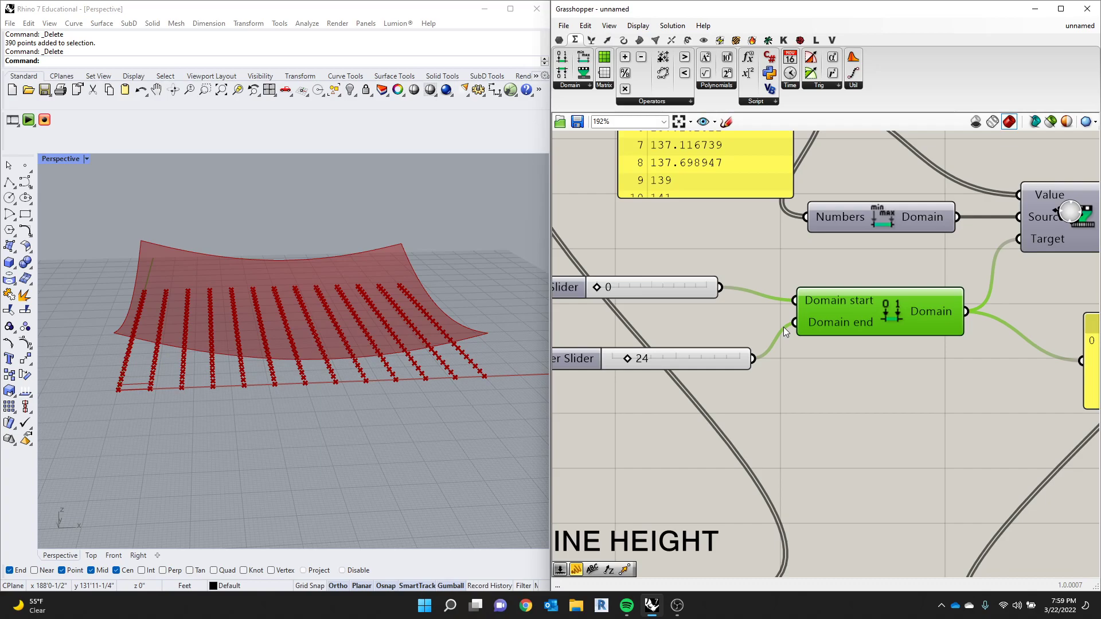
pyautogui.click(702, 163)
pyautogui.scroll(-3, 748, 221)
pyautogui.scroll(2, 740, 204)
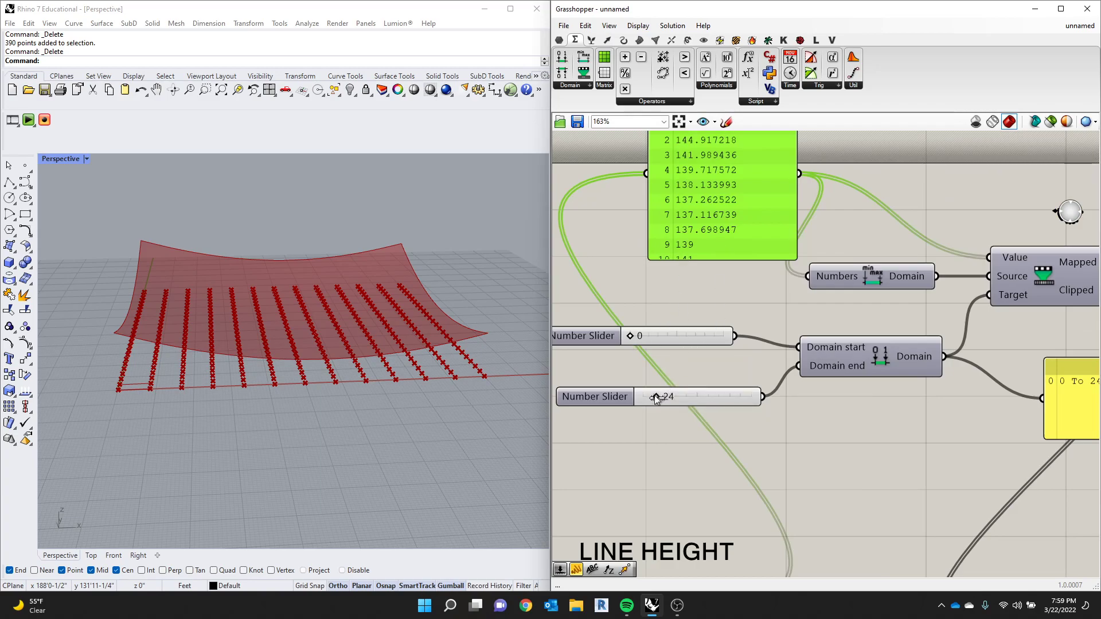
# - Reverse the target domain again by wiring the 24 slider into Domain start and the 0 slider into Domain end
pyautogui.keyDown('shift'); pyautogui.moveTo(734, 336); pyautogui.dragTo(800, 348); pyautogui.keyUp('shift')
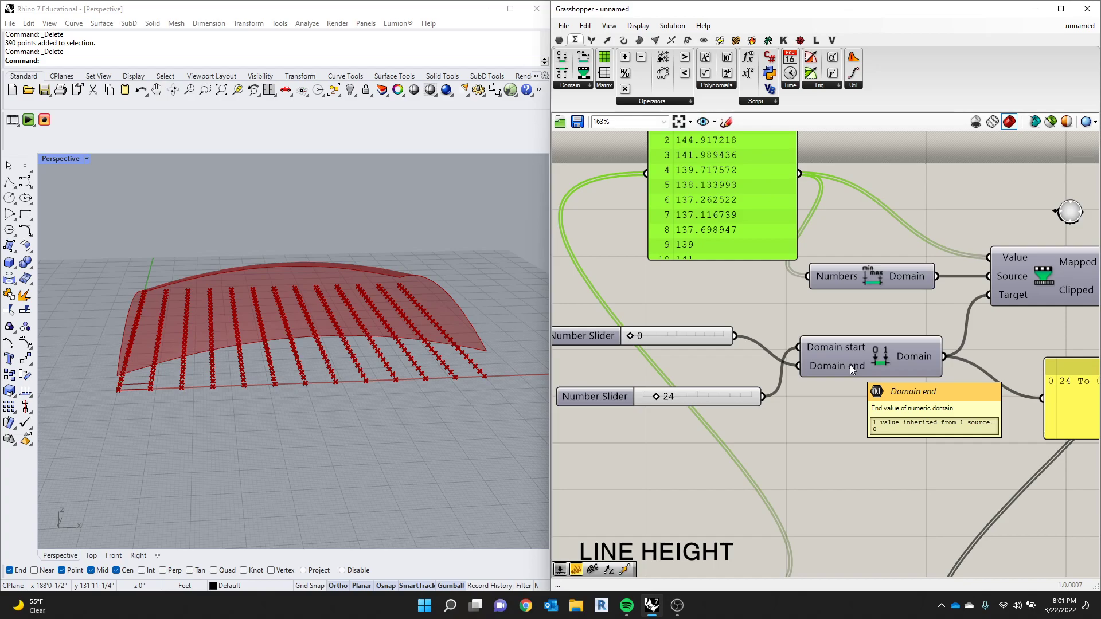
pyautogui.scroll(-3, 850, 365)
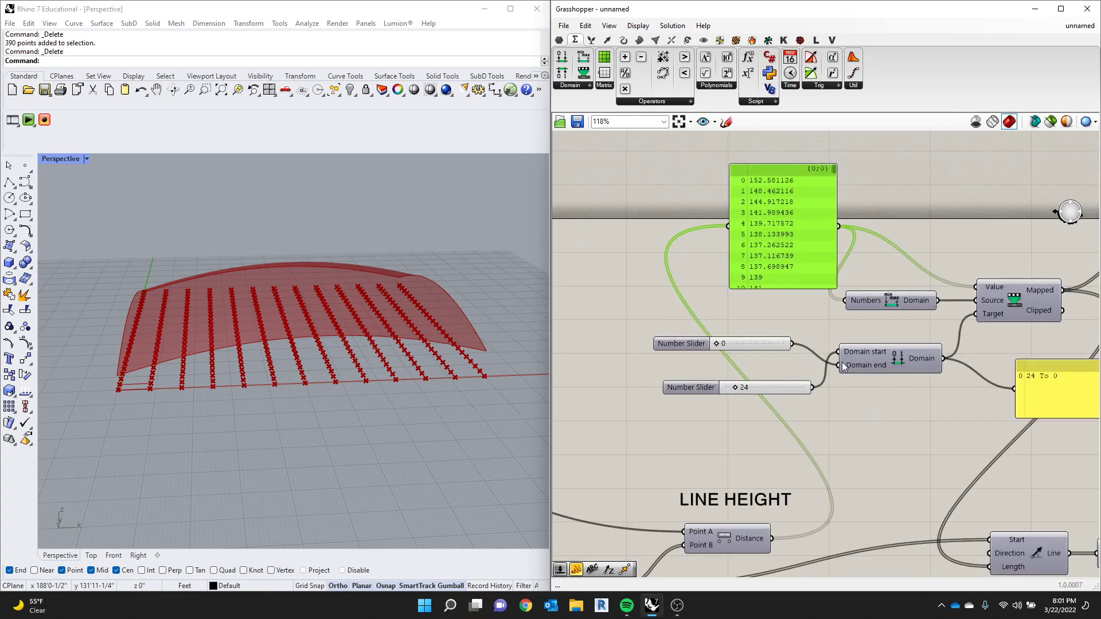
pyautogui.scroll(-2, 693, 266)
pyautogui.scroll(2, 751, 245)
pyautogui.scroll(-1, 761, 275)
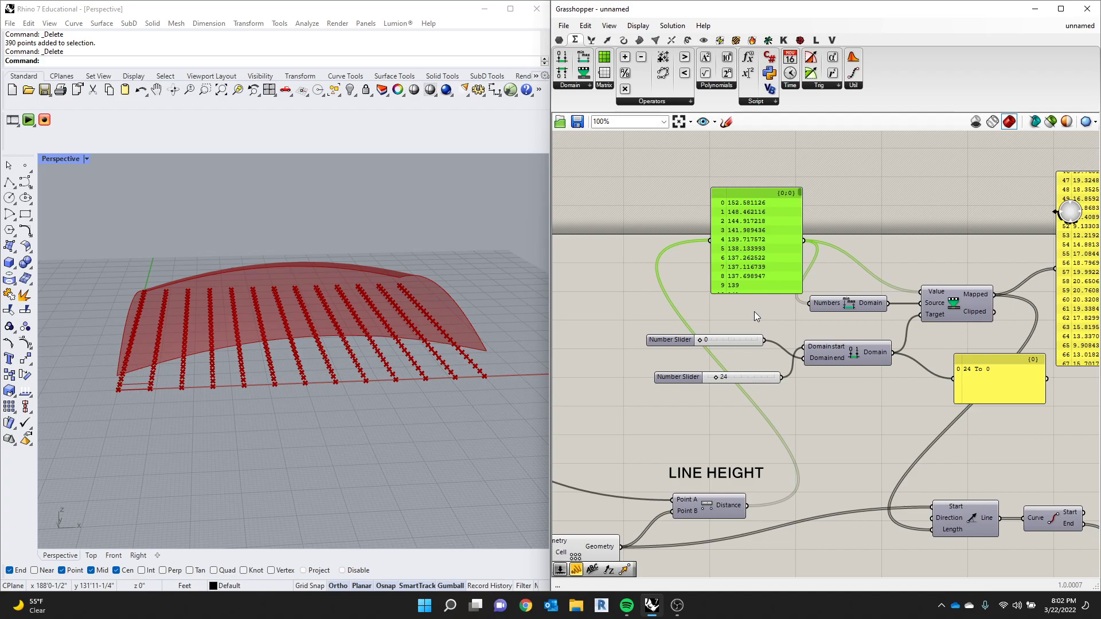
pyautogui.scroll(-1, 904, 488)
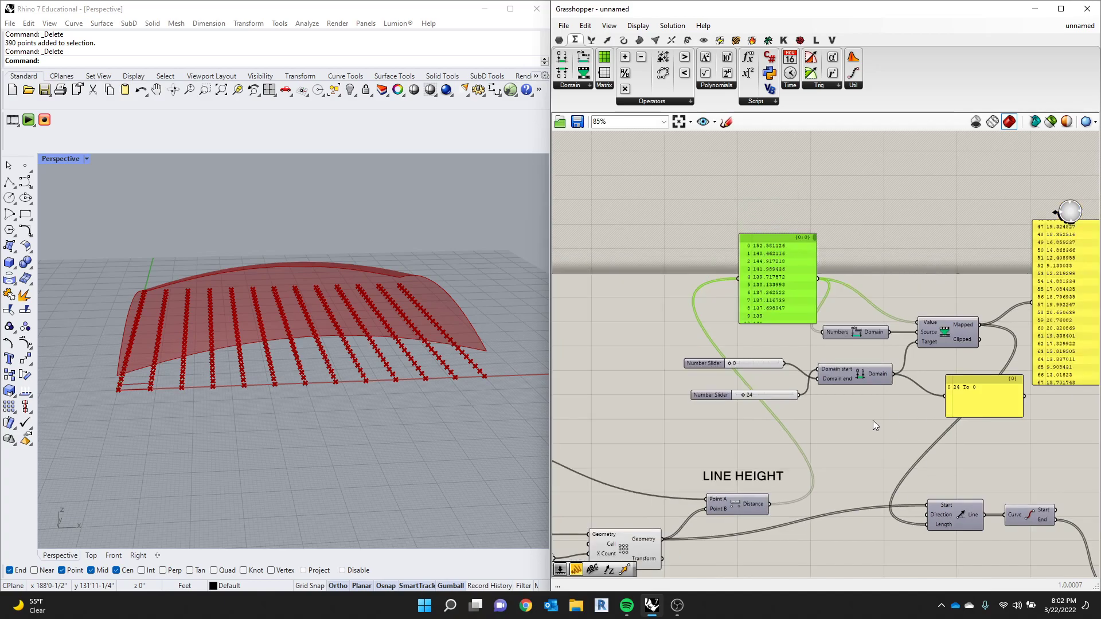
# - Tidy the canvas by moving the distance panel and both target-domain sliders farther from the components they feed
pyautogui.moveTo(761, 279); pyautogui.dragTo(720, 285)
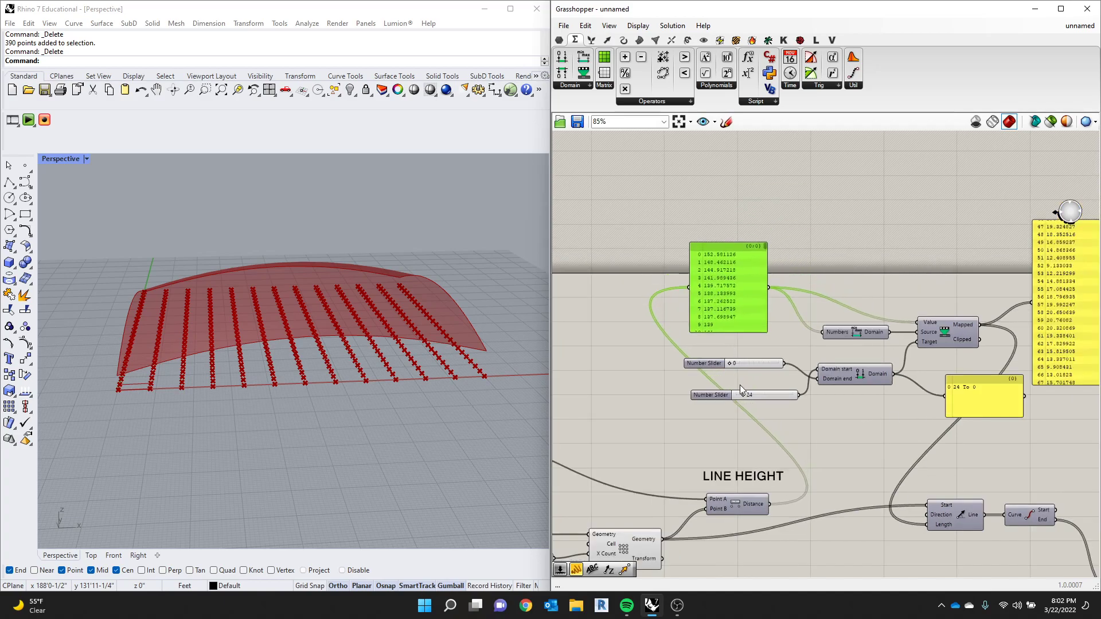
pyautogui.scroll(2, 798, 449)
pyautogui.moveTo(769, 400); pyautogui.dragTo(726, 328)
pyautogui.click(767, 337)
pyautogui.moveTo(773, 400); pyautogui.dragTo(666, 335)
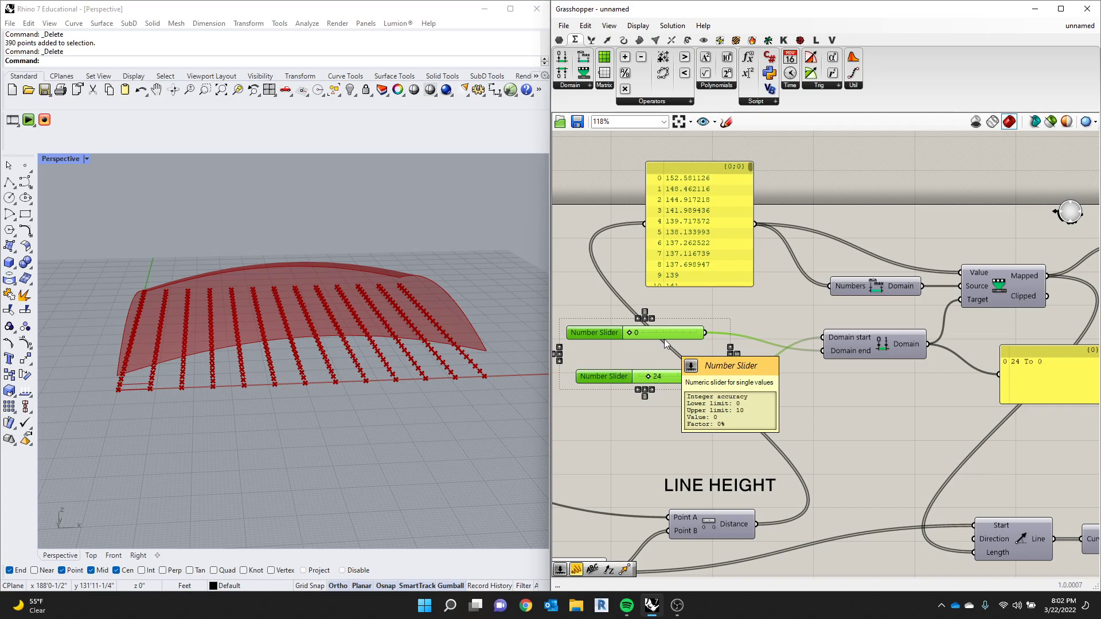
pyautogui.moveTo(453, 293); pyautogui.dragTo(359, 262, button='right')
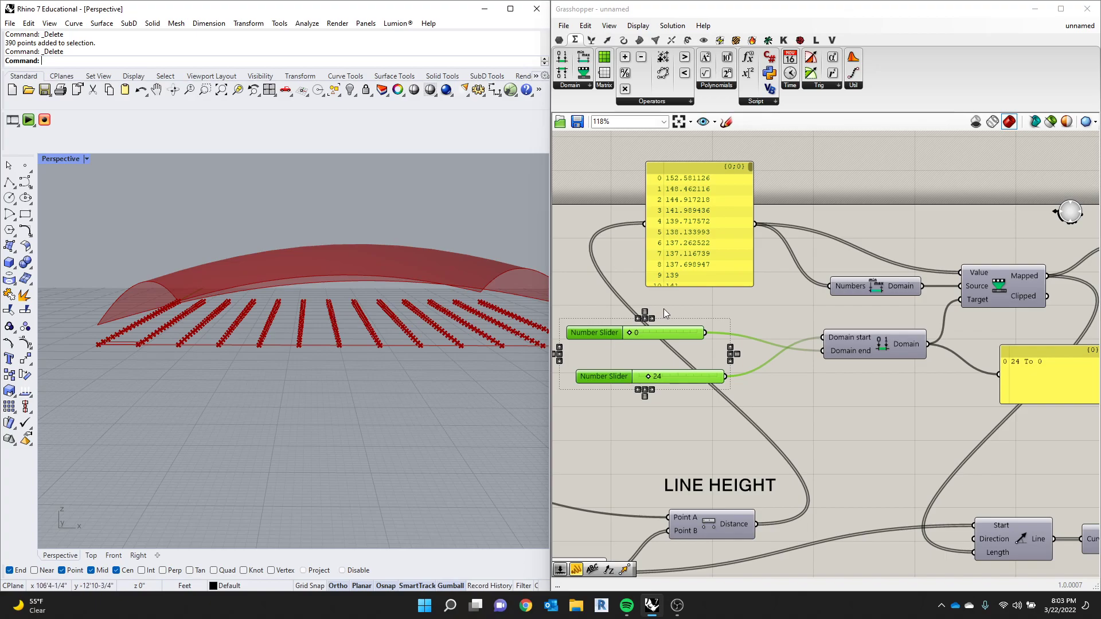
# - Add a Brep Edges component beside the BAKE surface component and connect the Surface output to its Brep input
pyautogui.scroll(-3, 663, 309)
pyautogui.scroll(2, 848, 263)
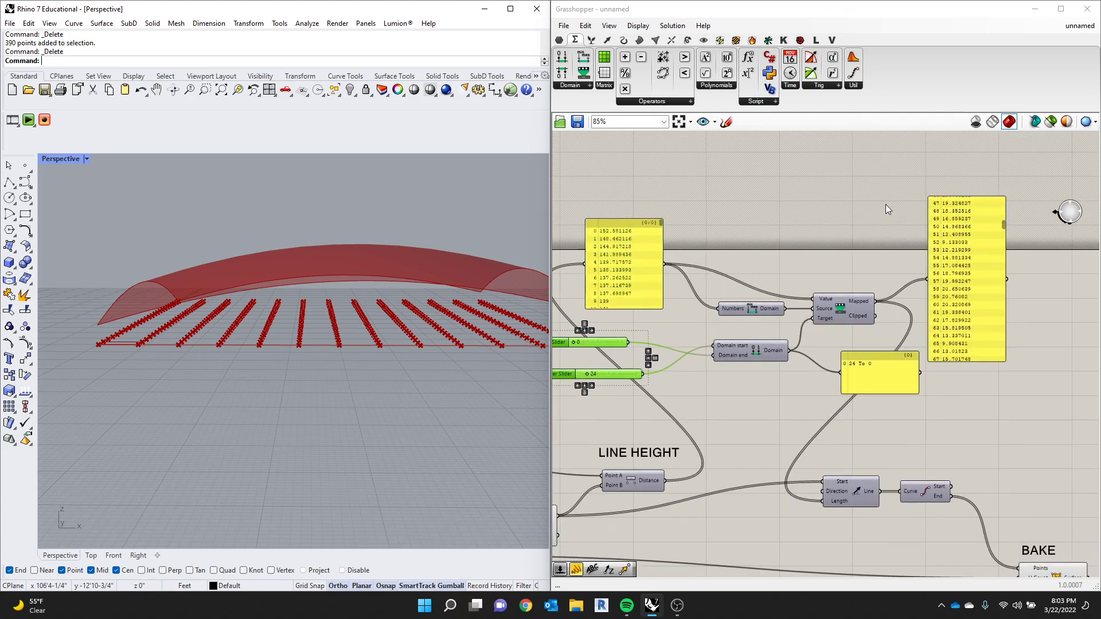
pyautogui.scroll(-3, 803, 304)
pyautogui.moveTo(796, 322); pyautogui.dragTo(697, 247, button='right')
pyautogui.scroll(5, 877, 387)
pyautogui.moveTo(863, 417); pyautogui.dragTo(857, 423)
pyautogui.click(885, 302)
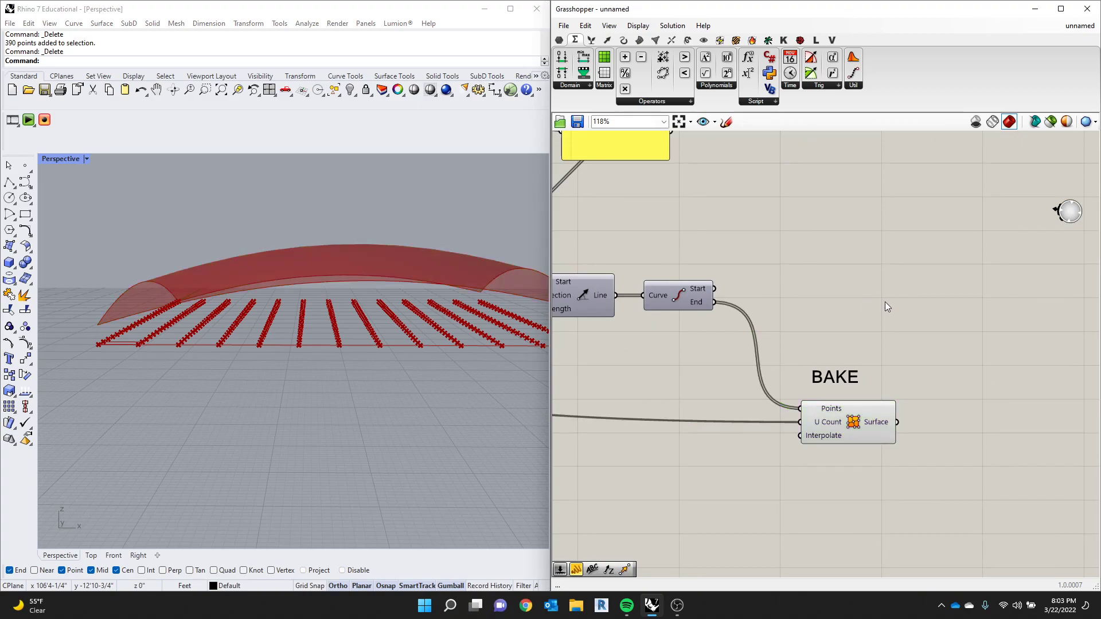
pyautogui.click(639, 40)
pyautogui.click(685, 87)
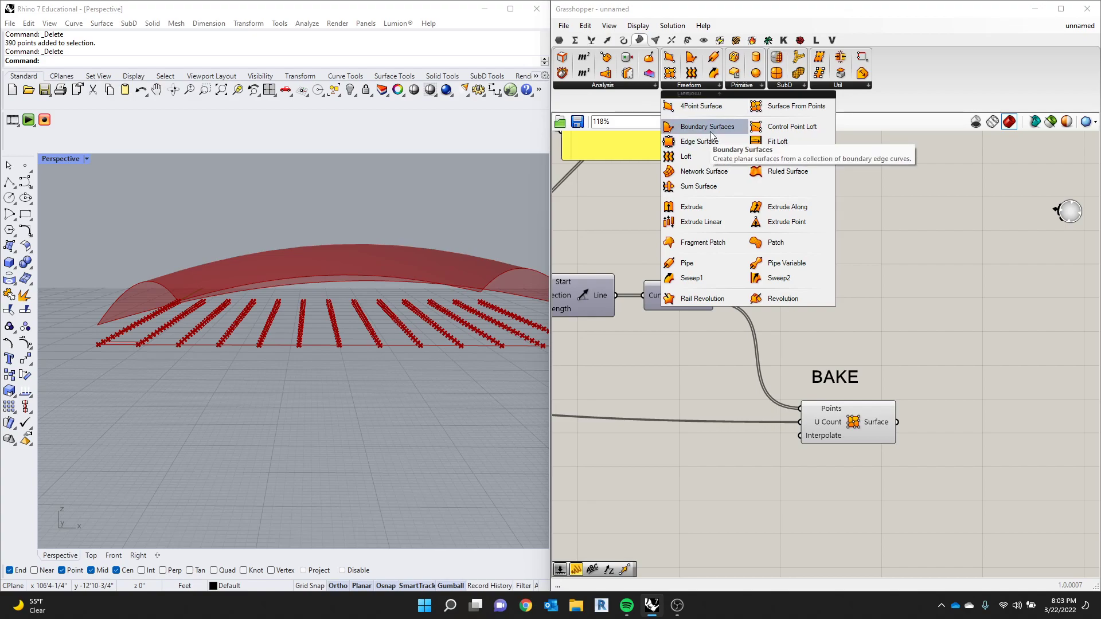
pyautogui.click(636, 83)
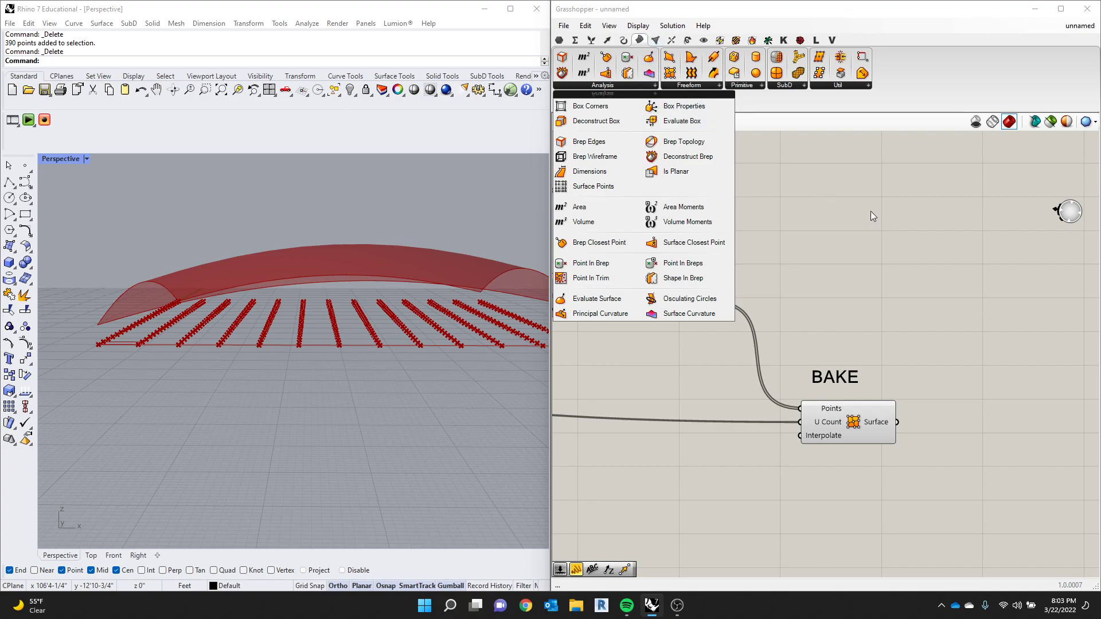
pyautogui.click(589, 142)
pyautogui.click(1007, 399)
pyautogui.moveTo(898, 424); pyautogui.dragTo(1008, 408)
# - Reposition the Brep Edges component slightly above and beyond the BAKE surface component, and check the highlighted edges on the model
pyautogui.click(918, 322)
pyautogui.moveTo(917, 323); pyautogui.dragTo(736, 266, button='right')
pyautogui.scroll(1, 1051, 387)
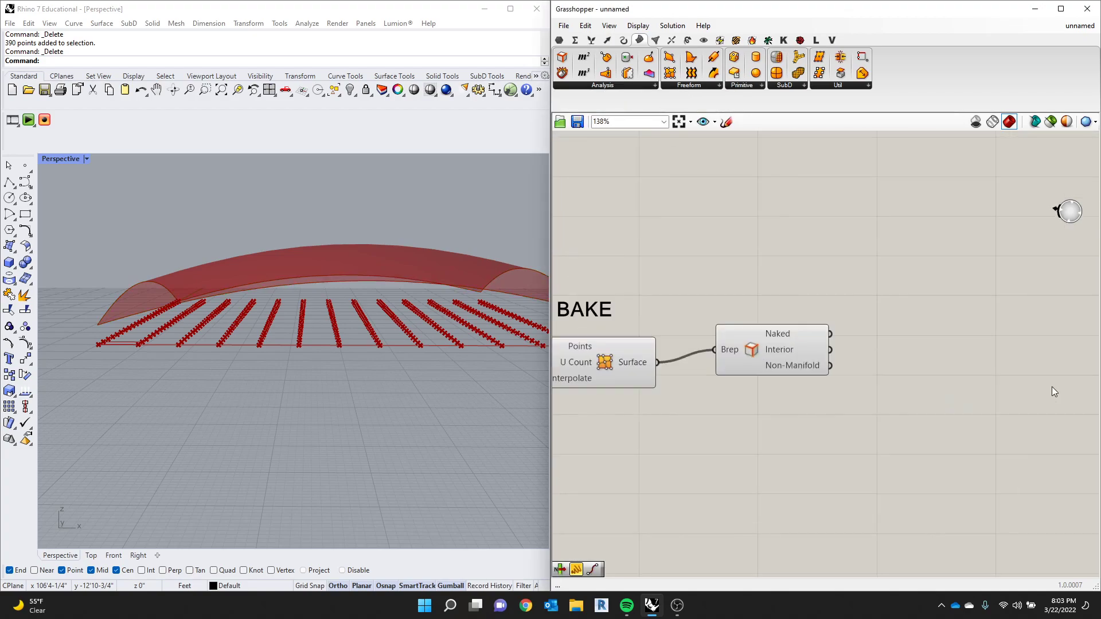
pyautogui.moveTo(803, 348); pyautogui.dragTo(816, 361)
pyautogui.scroll(-9, 282, 223)
pyautogui.moveTo(282, 224); pyautogui.dragTo(319, 273, button='right')
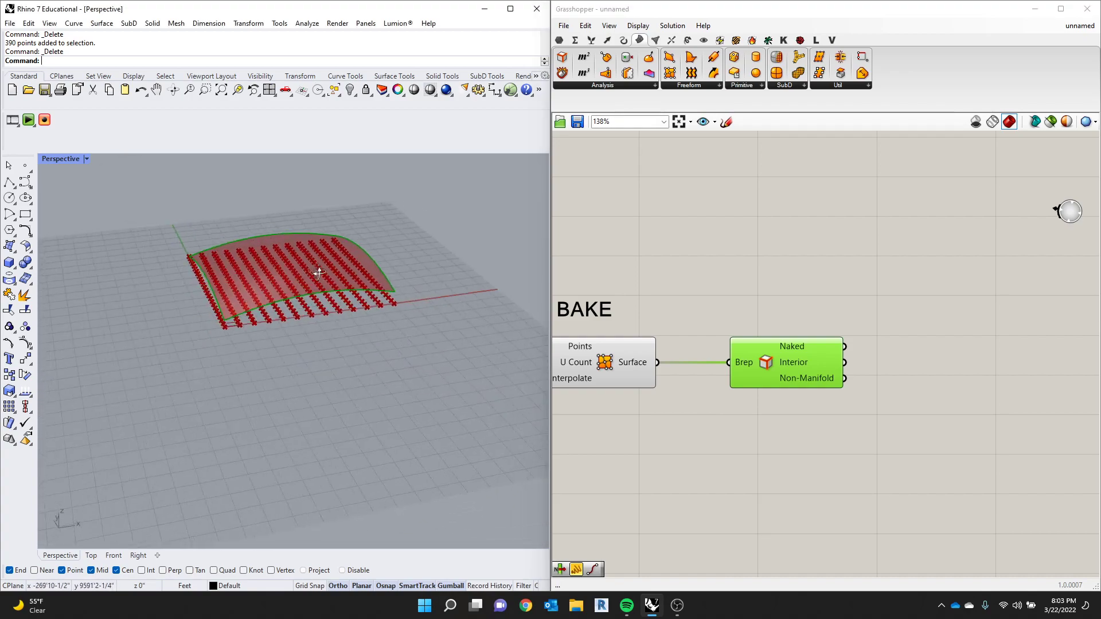
pyautogui.moveTo(756, 366); pyautogui.dragTo(724, 303)
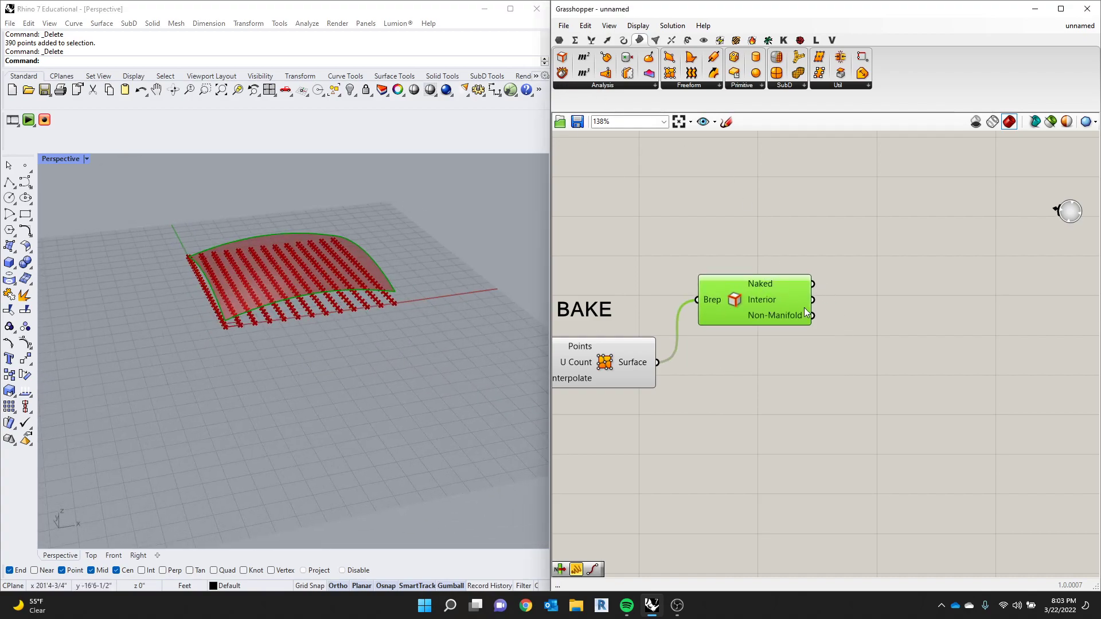
pyautogui.moveTo(804, 308); pyautogui.dragTo(811, 318)
pyautogui.click(620, 86)
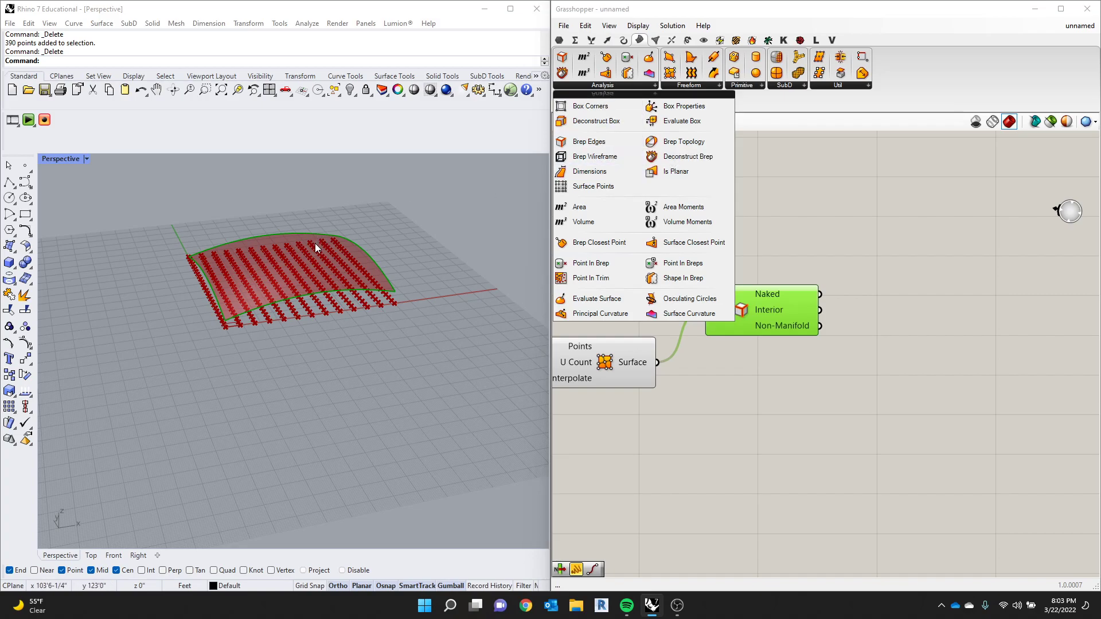
pyautogui.click(945, 411)
# - Turn off the preview of all components upstream of the BAKE surface, leaving the surface and its edges displayed
pyautogui.scroll(-5, 945, 412)
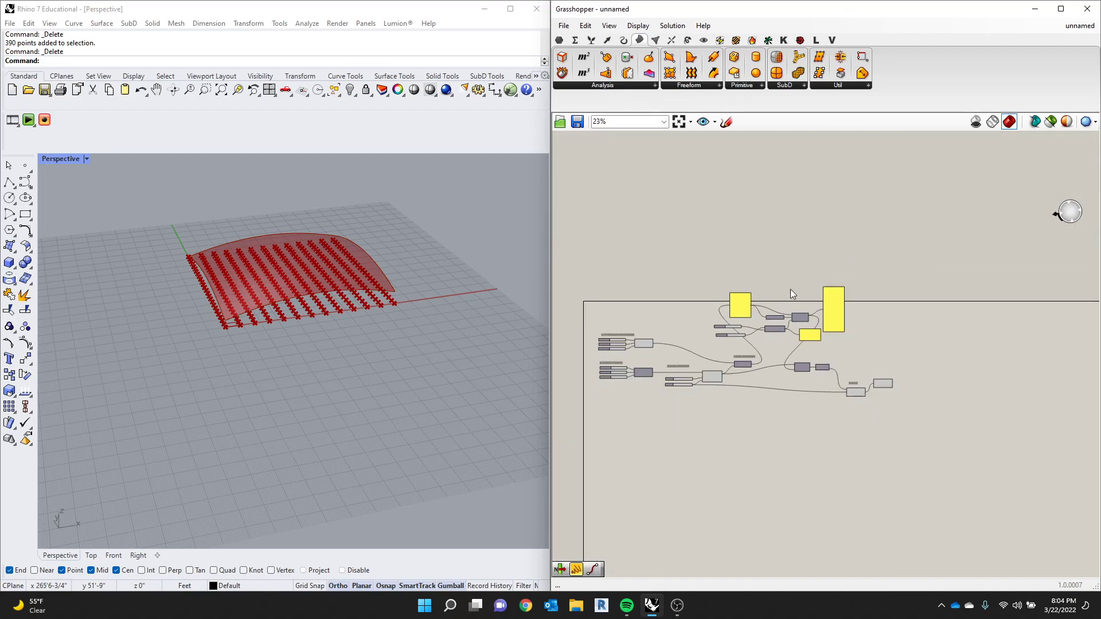
pyautogui.moveTo(835, 242); pyautogui.dragTo(596, 439)
pyautogui.middleClick(644, 344)
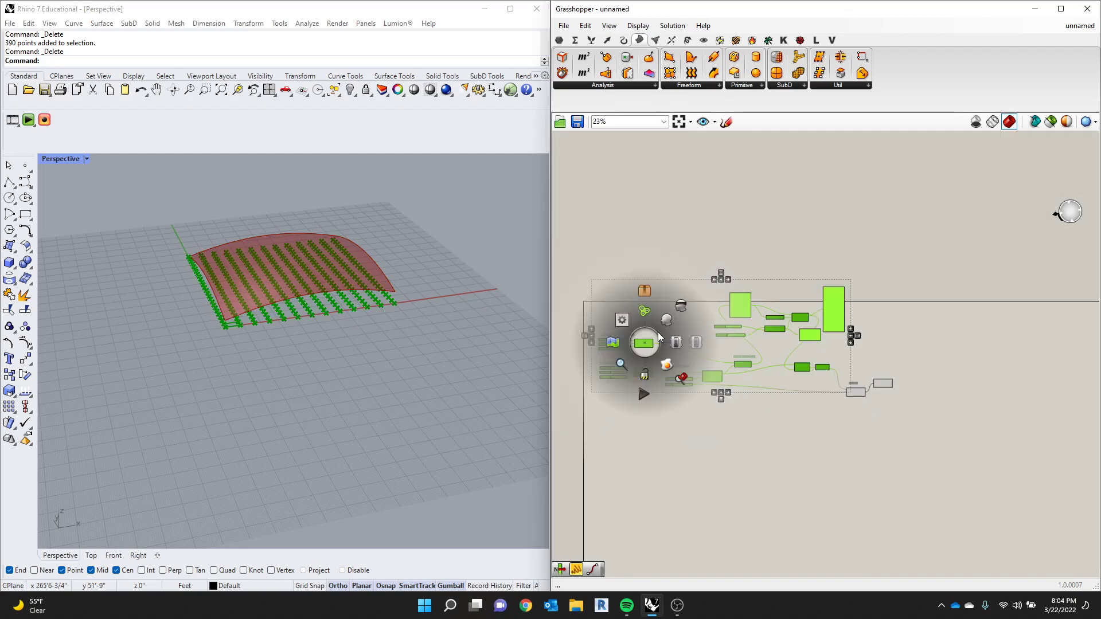
pyautogui.click(681, 307)
pyautogui.scroll(6, 934, 408)
pyautogui.click(855, 410)
pyautogui.scroll(5, 339, 267)
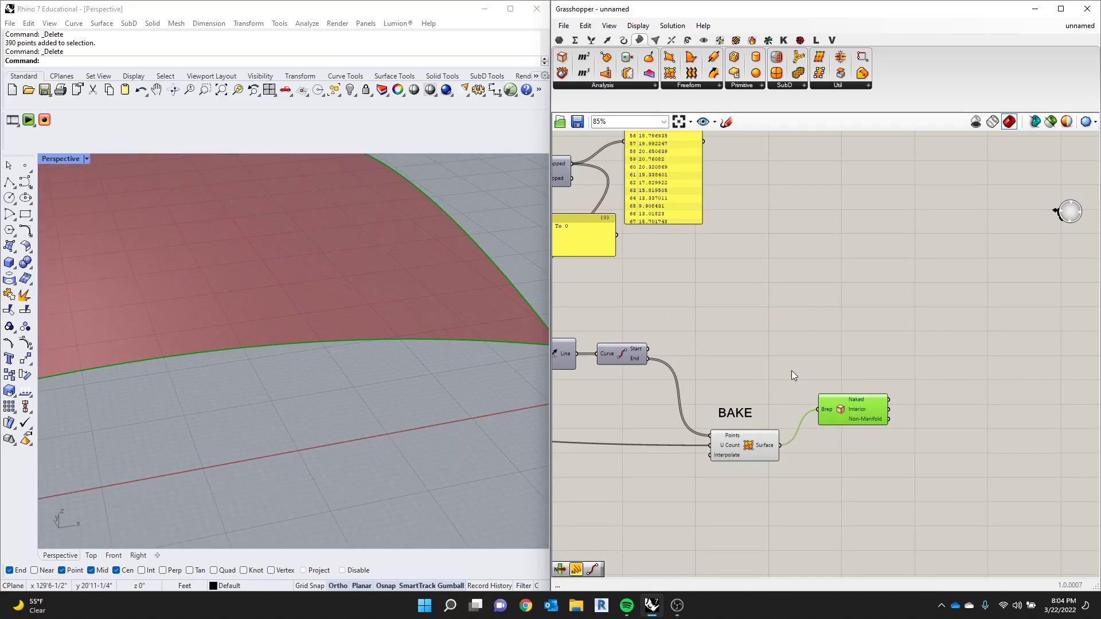
# - Add a Panel, connect the Naked output of Brep Edges to it, and highlight the naked edges on the surface
pyautogui.scroll(-1, 910, 378)
pyautogui.scroll(1, 911, 378)
pyautogui.doubleClick(920, 379)
pyautogui.write('PANEL')
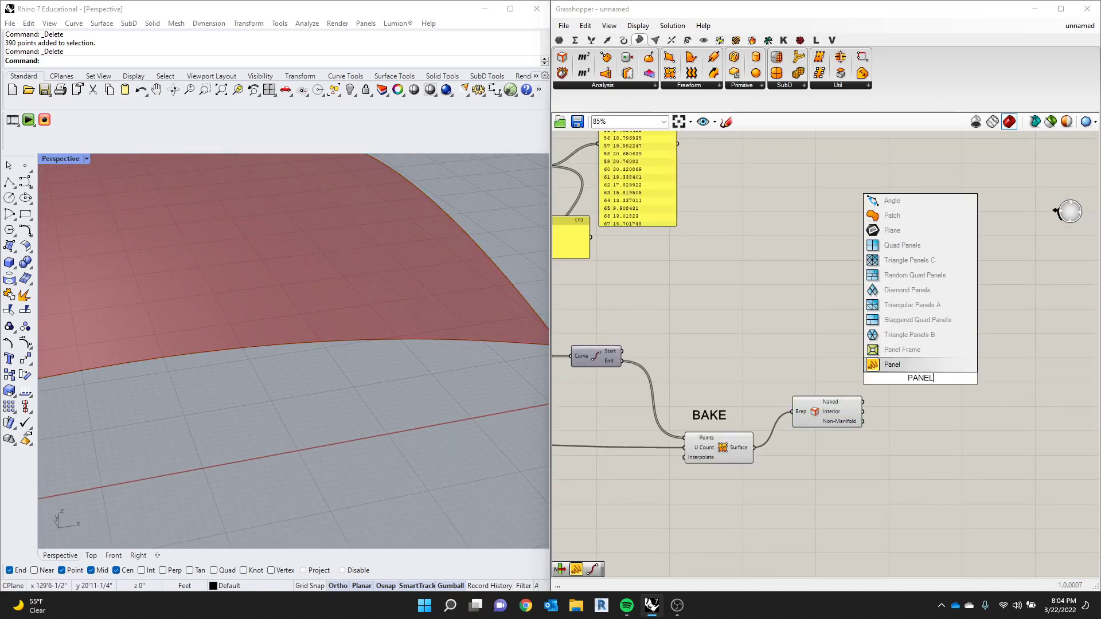
pyautogui.press('Return')
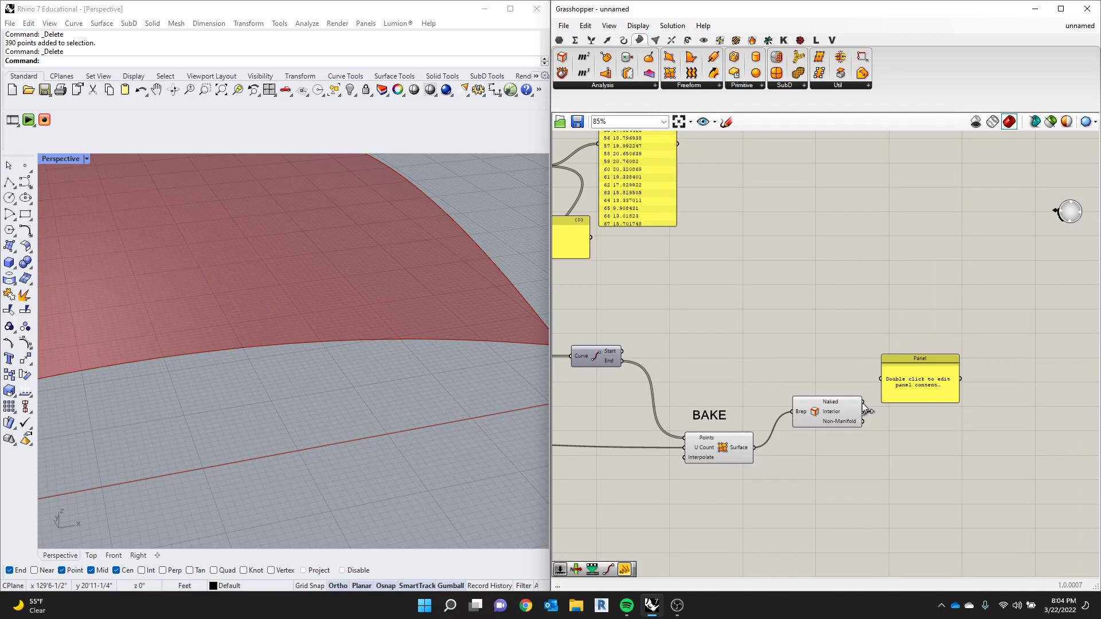
pyautogui.moveTo(863, 402); pyautogui.dragTo(881, 379)
pyautogui.click(911, 386)
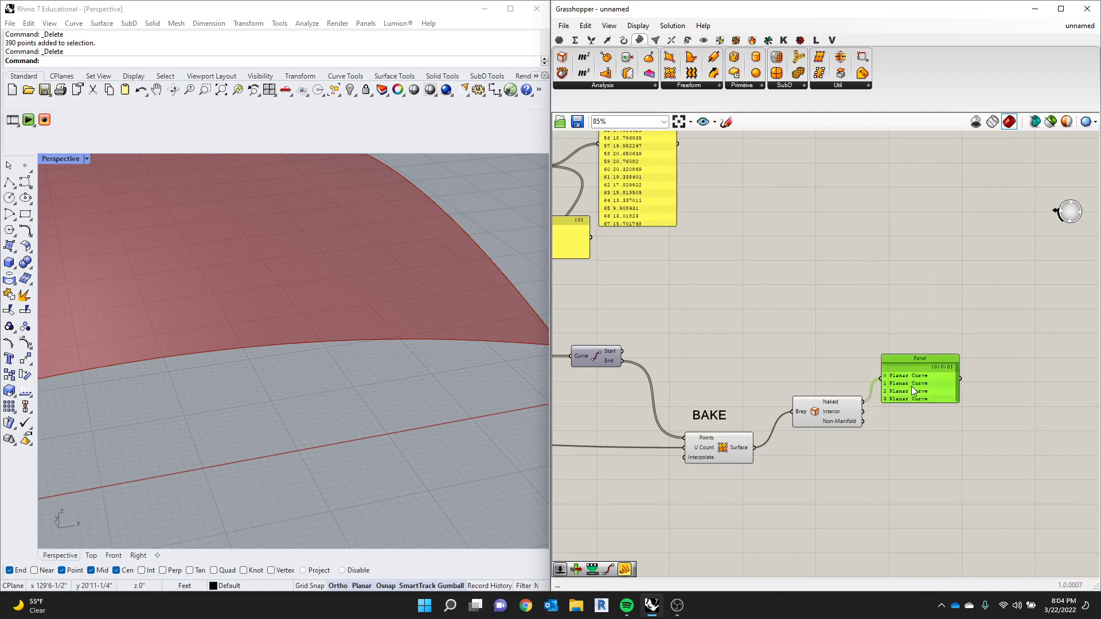
pyautogui.scroll(-1, 923, 386)
pyautogui.scroll(2, 938, 385)
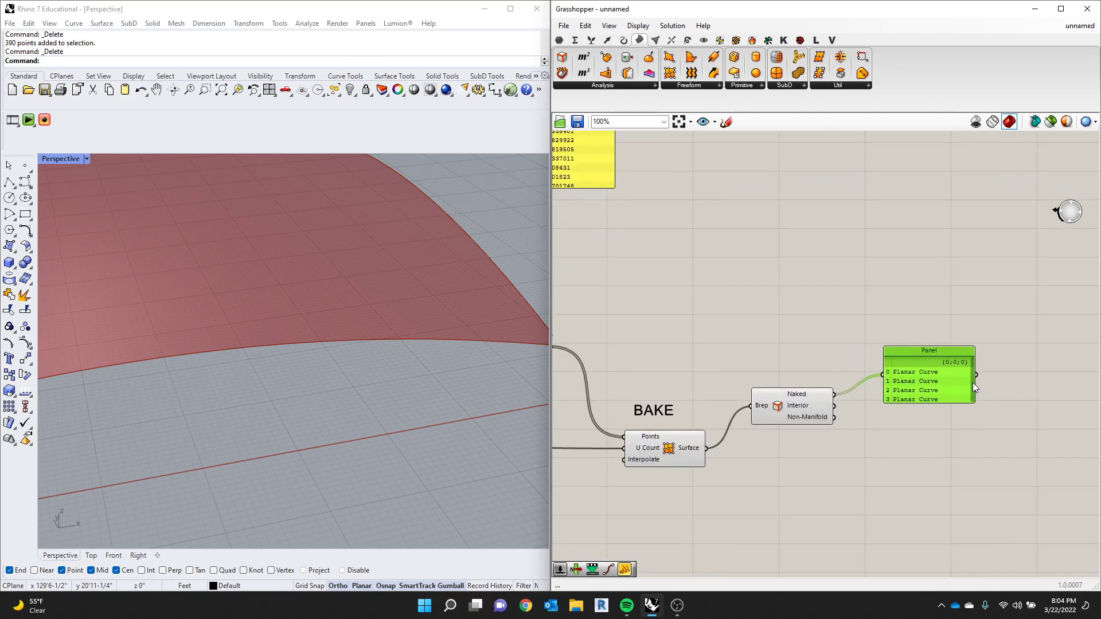
pyautogui.click(988, 377)
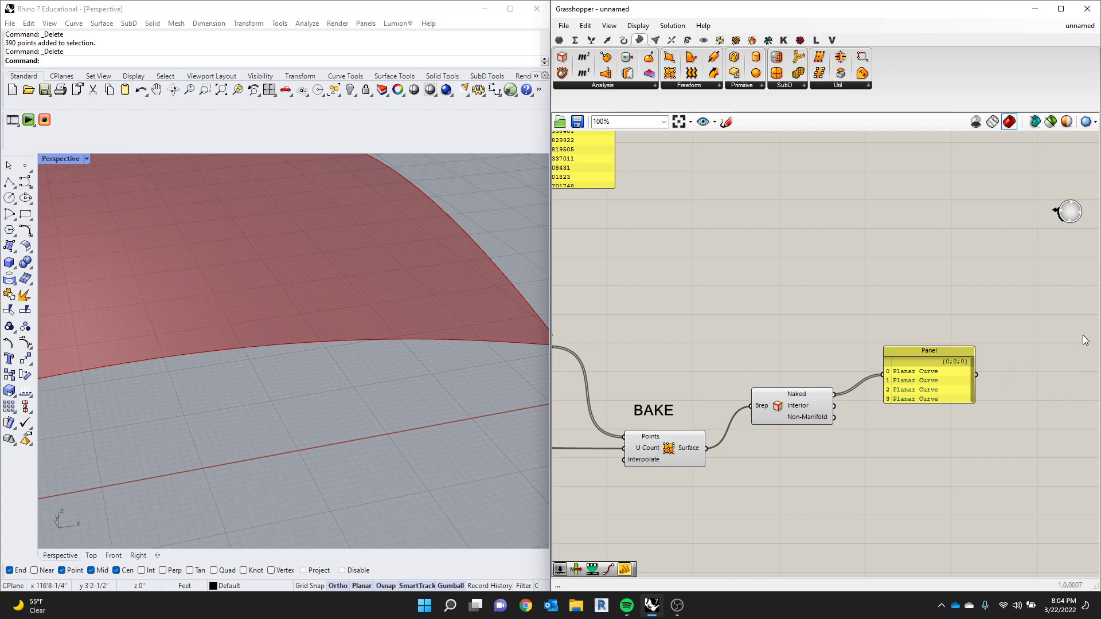
pyautogui.click(811, 408)
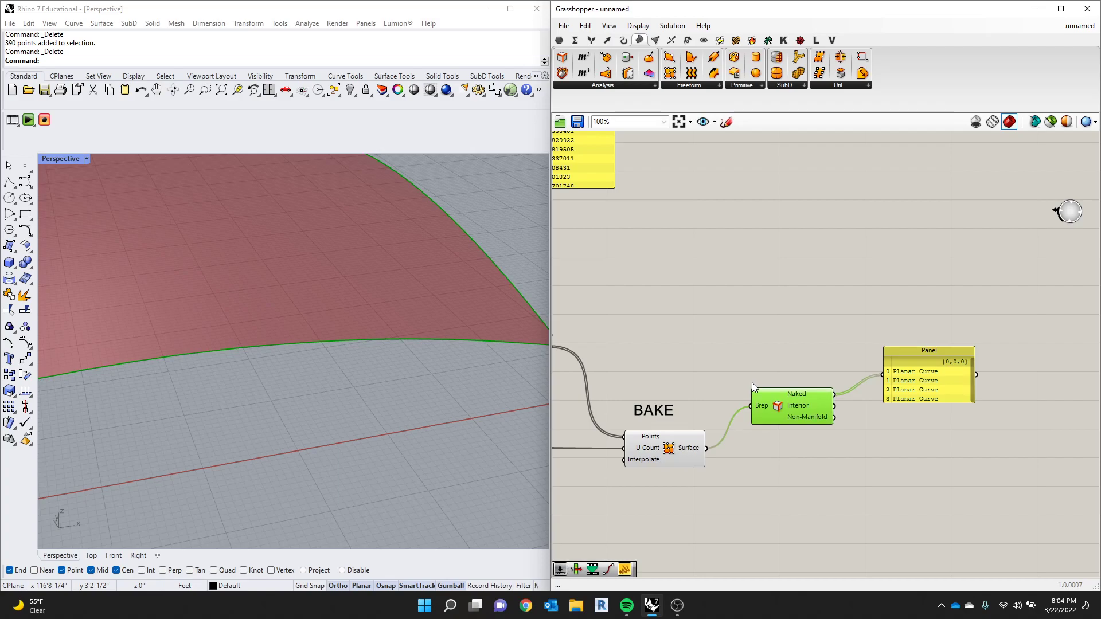
pyautogui.scroll(-5, 472, 284)
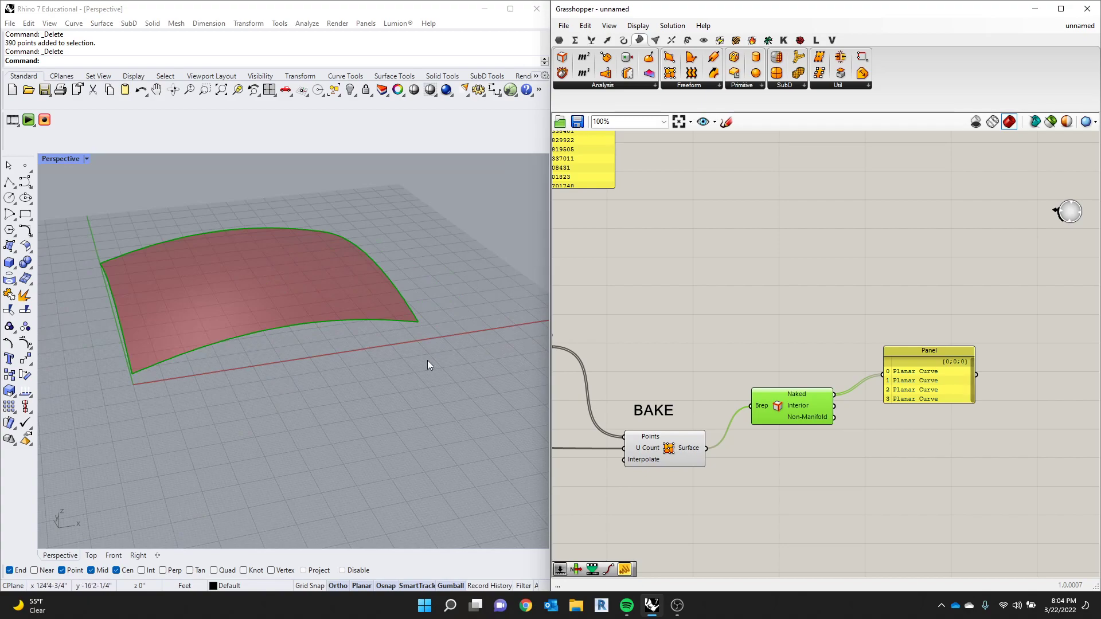
# - Add a Pipe component above the Panel and connect the Naked output of Brep Edges to its Curve input
pyautogui.doubleClick(794, 284)
pyautogui.write('PIEP')
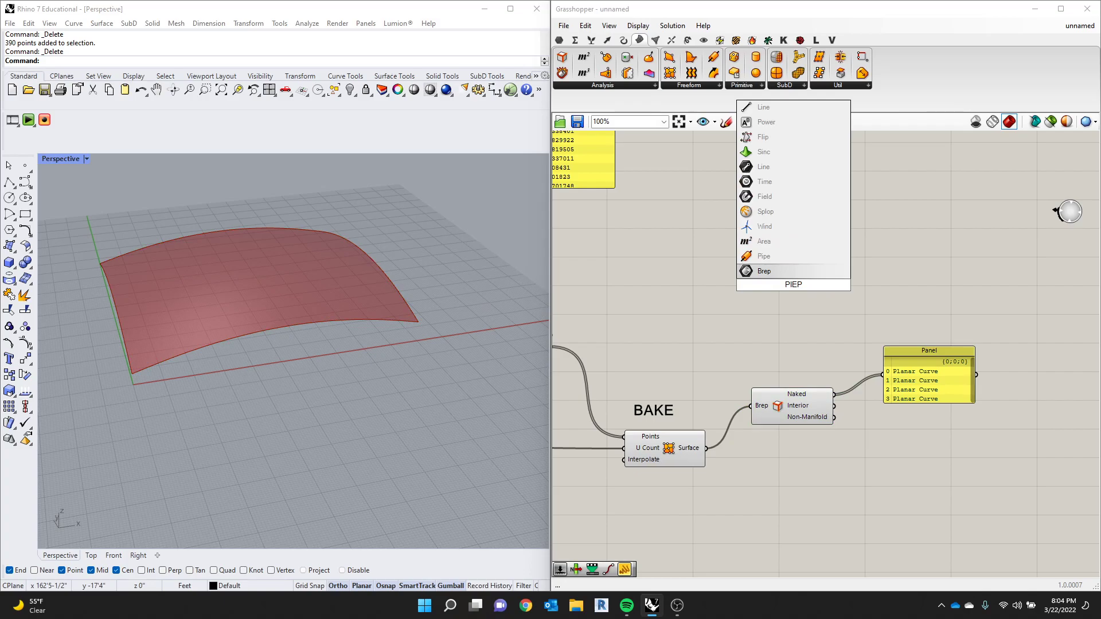
pyautogui.press('Up')
pyautogui.press('Return')
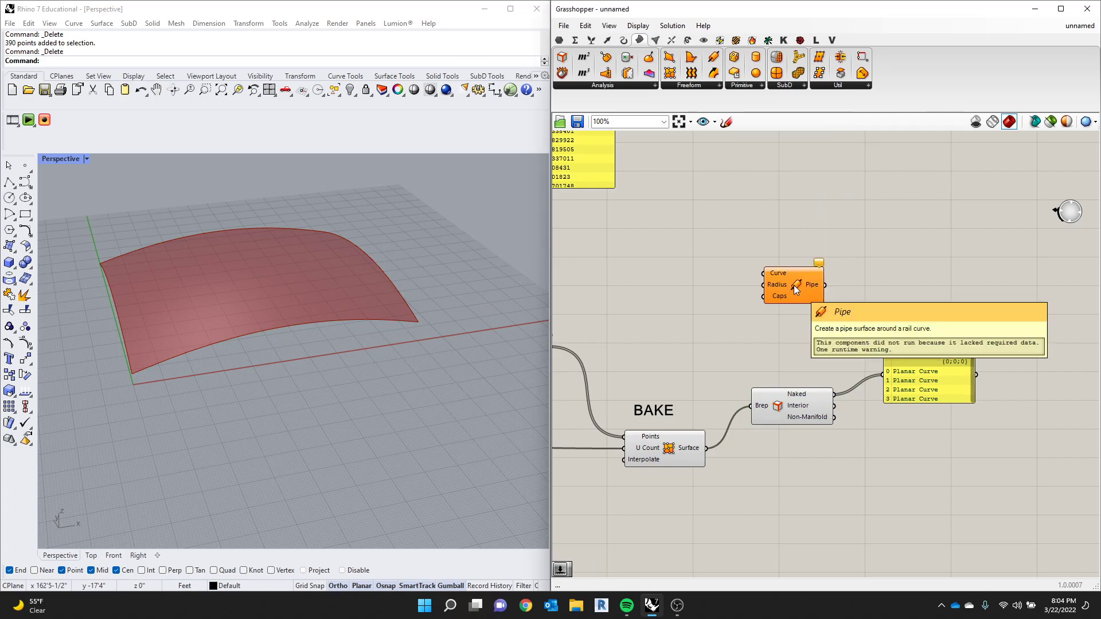
pyautogui.moveTo(835, 395); pyautogui.dragTo(898, 299)
pyautogui.scroll(3, 897, 296)
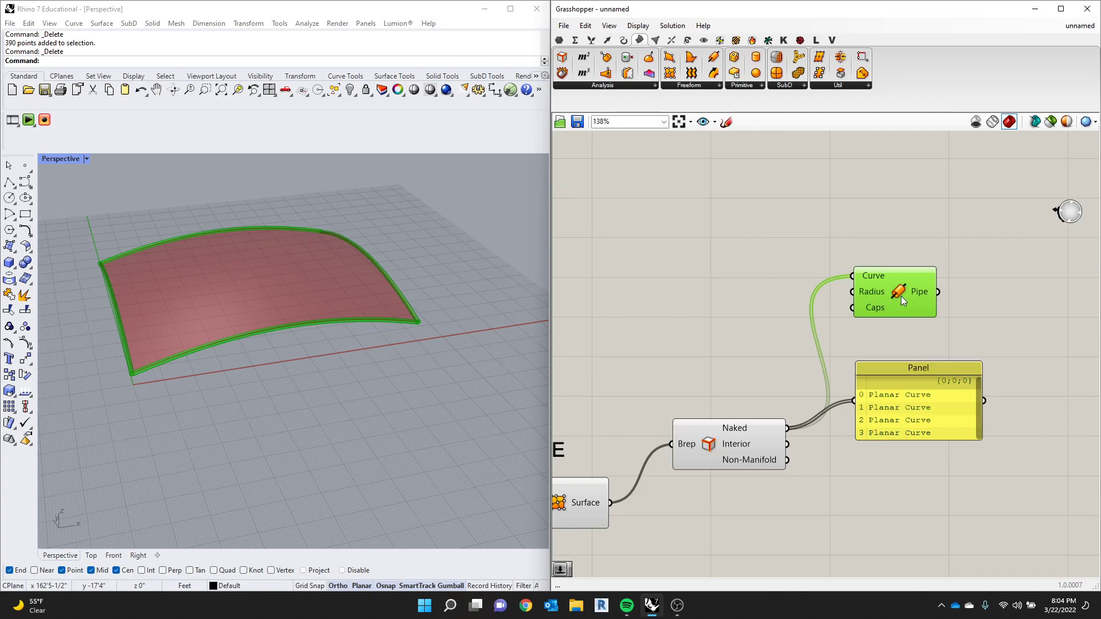
# - Add a number slider set to 1 and connect it to the Pipe component's Radius input
pyautogui.doubleClick(803, 248)
pyautogui.write('0..1')
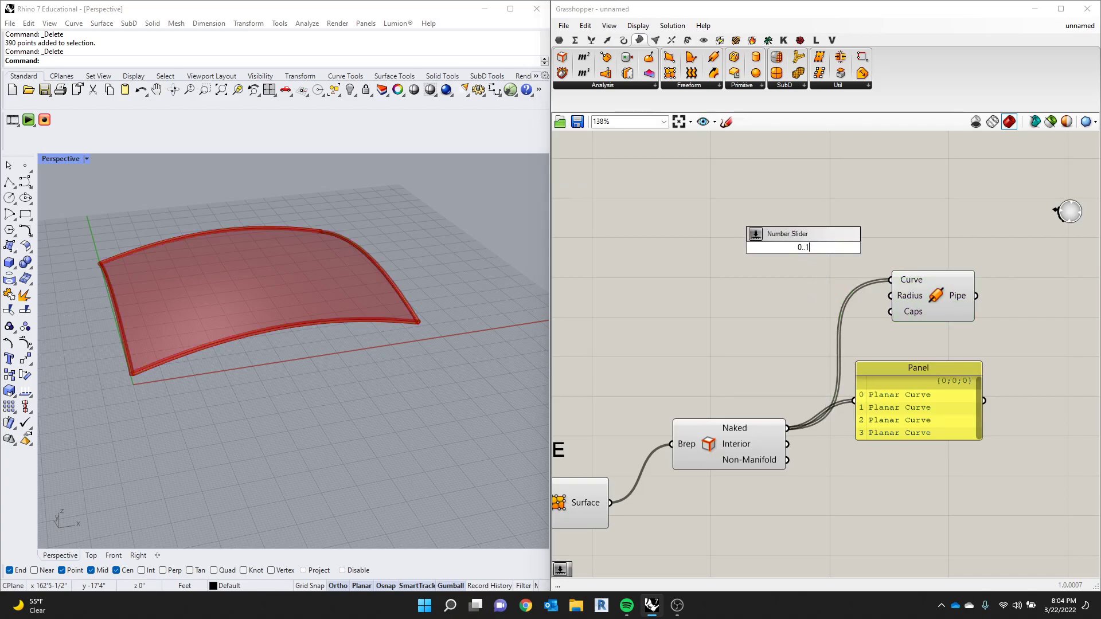
pyautogui.press('Return')
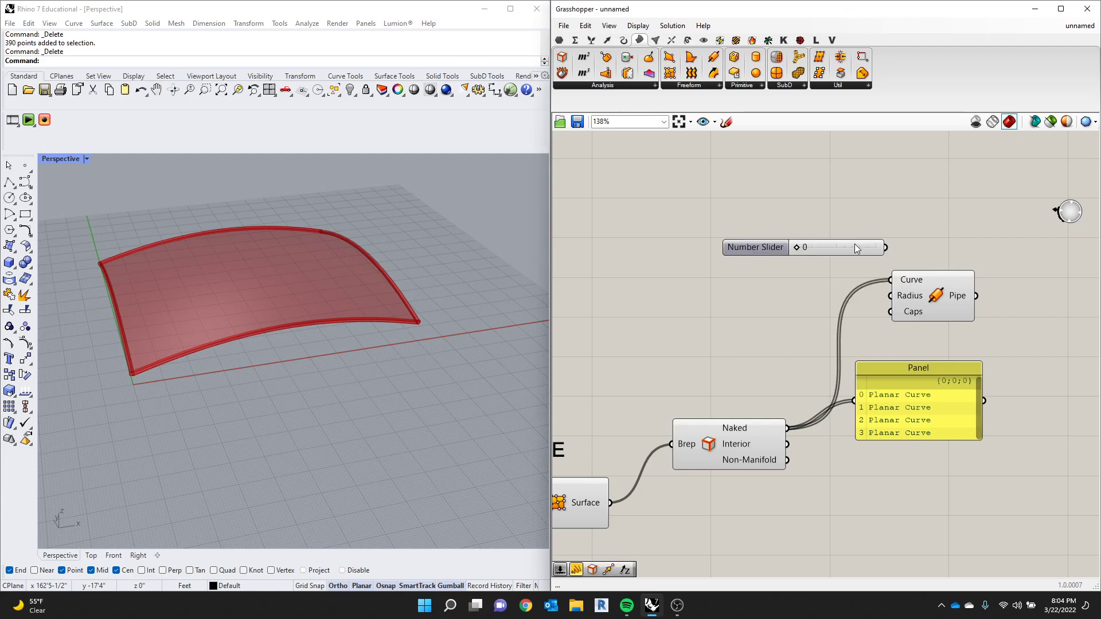
pyautogui.moveTo(797, 249); pyautogui.dragTo(891, 296)
pyautogui.scroll(8, 289, 293)
pyautogui.scroll(-8, 283, 346)
pyautogui.moveTo(282, 346); pyautogui.dragTo(325, 339, button='right')
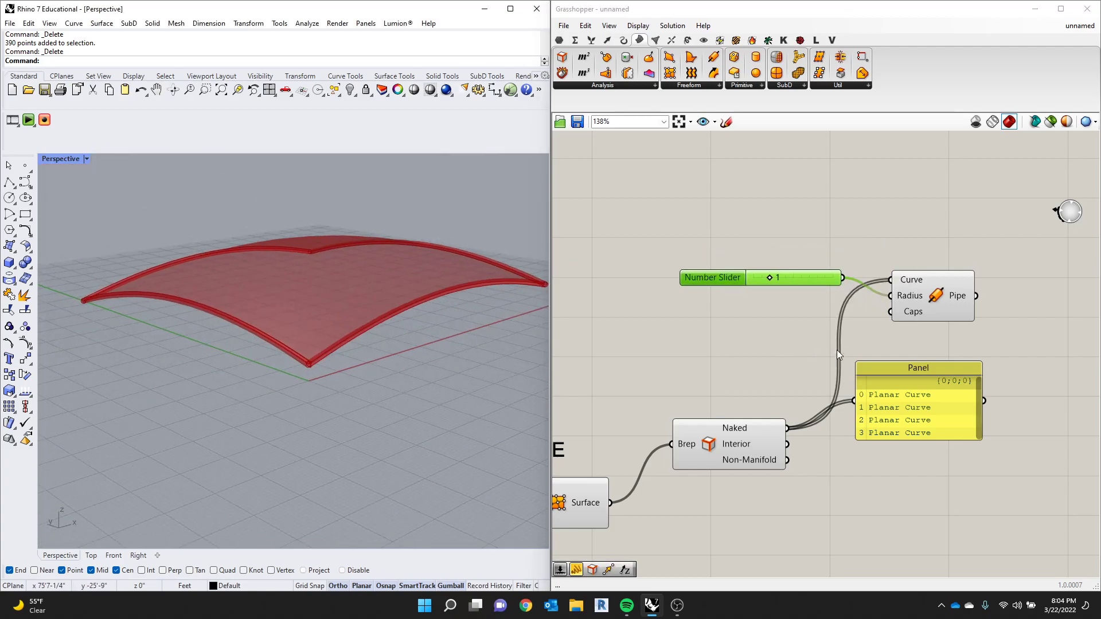
pyautogui.moveTo(771, 278); pyautogui.dragTo(773, 277)
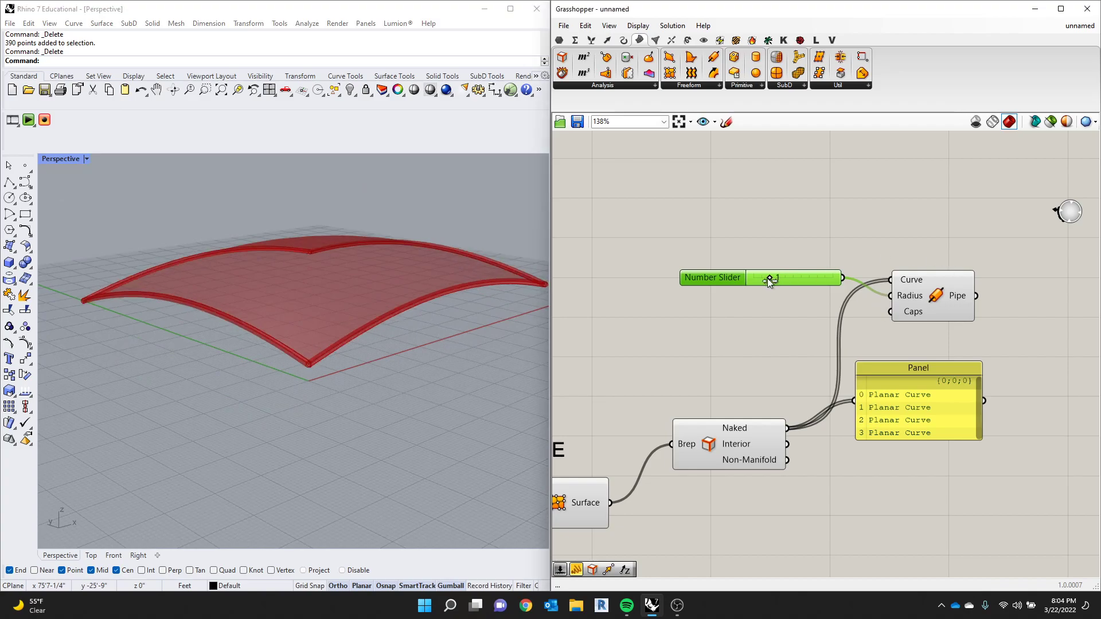
# - Set the attractor point's X coordinate slider to 65 and its Y coordinate slider to 62
pyautogui.scroll(-10, 770, 332)
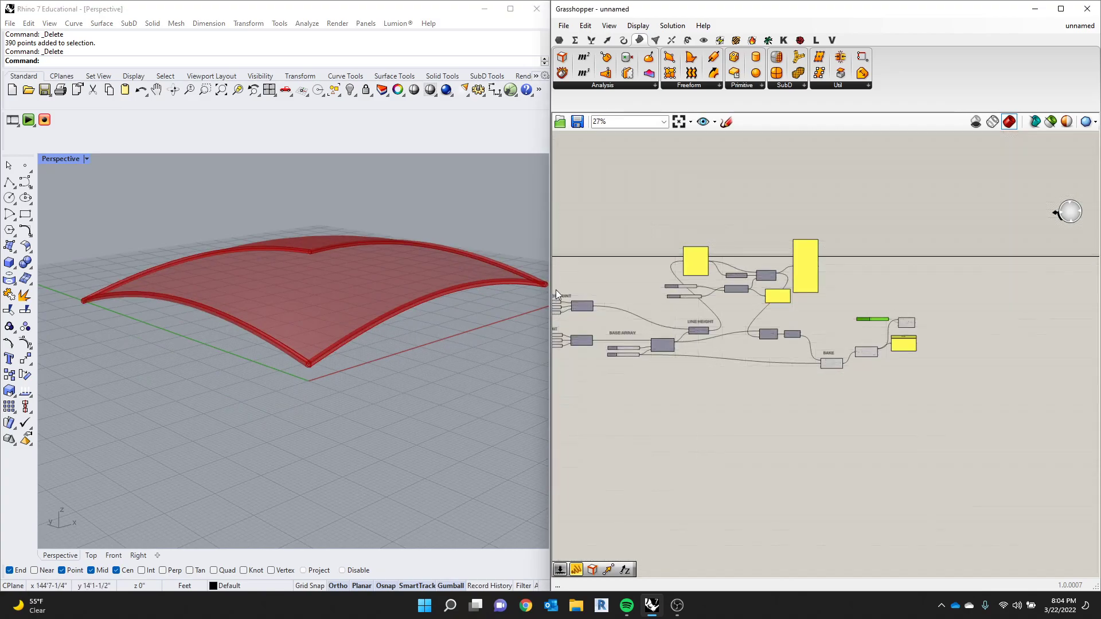
pyautogui.scroll(10, 716, 333)
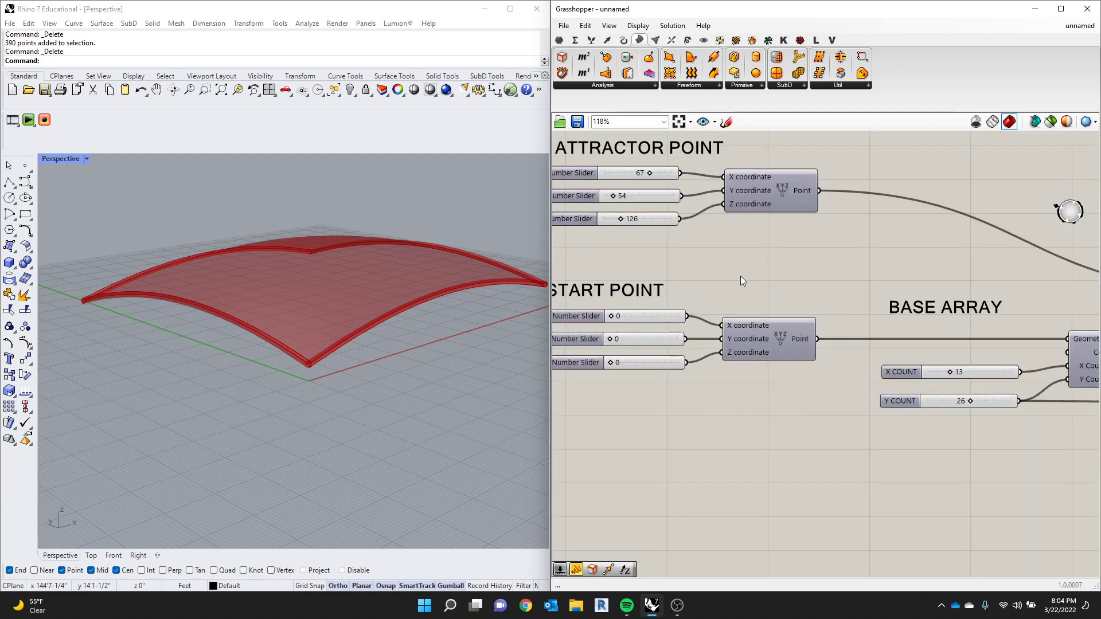
pyautogui.moveTo(686, 220); pyautogui.dragTo(663, 242)
pyautogui.scroll(-3, 411, 300)
pyautogui.scroll(-4, 412, 300)
pyautogui.scroll(-8, 711, 254)
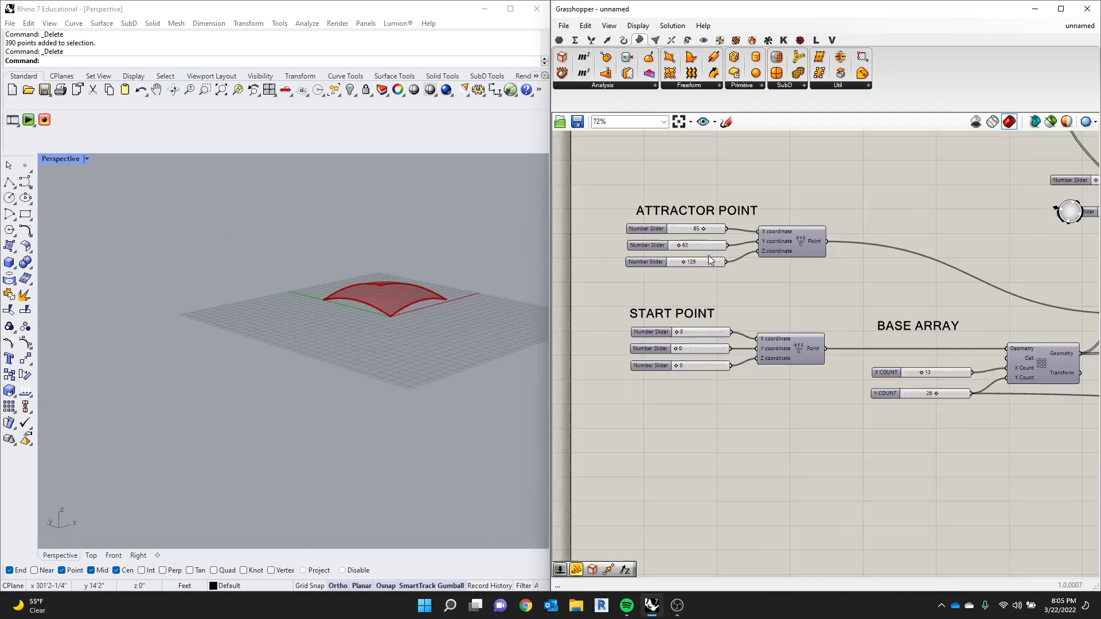
# - Add an End Points component below the Panel and connect the Naked output of Brep Edges to its Curve input
pyautogui.scroll(3, 1050, 290)
pyautogui.moveTo(874, 317); pyautogui.dragTo(762, 341, button='right')
pyautogui.scroll(4, 949, 279)
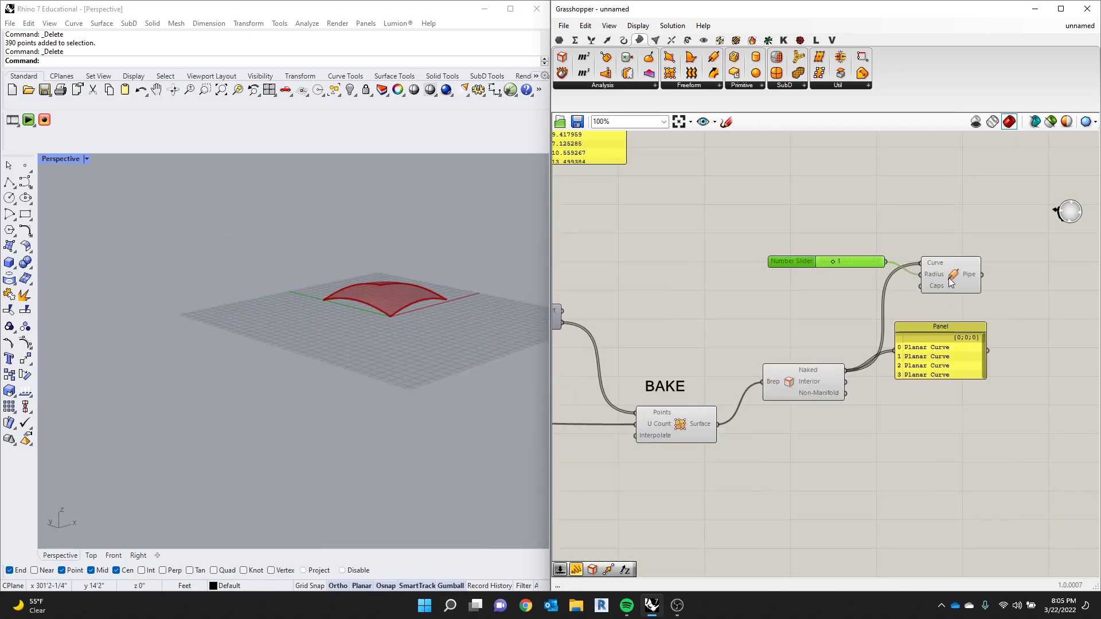
pyautogui.doubleClick(890, 215)
pyautogui.write('END')
pyautogui.press('Return')
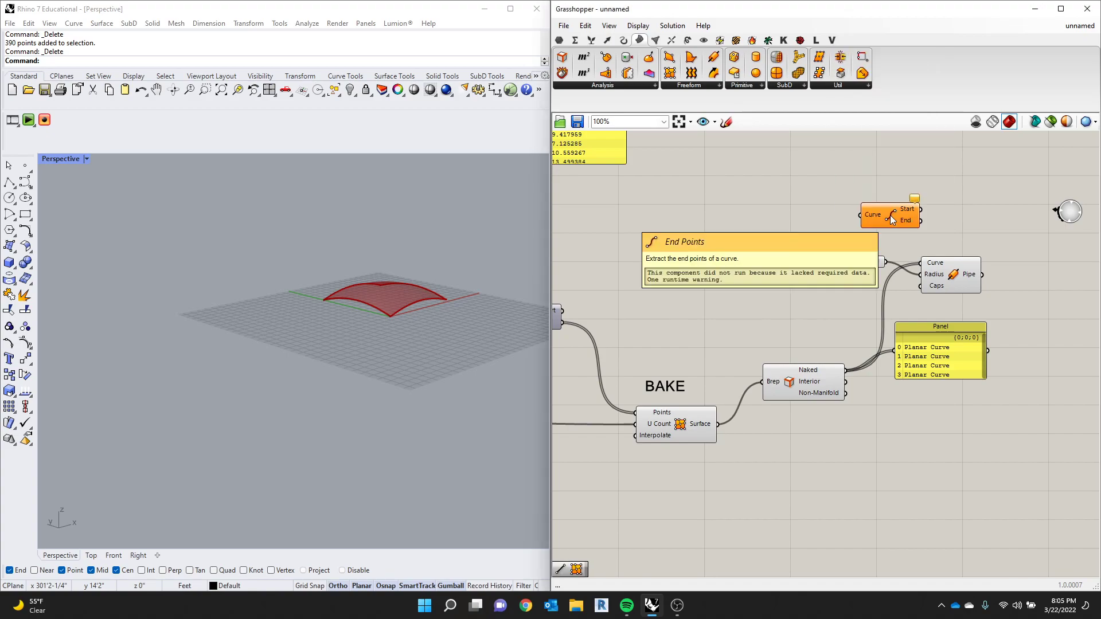
pyautogui.moveTo(1036, 273); pyautogui.dragTo(936, 435)
pyautogui.moveTo(860, 389); pyautogui.dragTo(895, 428)
pyautogui.scroll(10, 372, 295)
pyautogui.moveTo(324, 304)
pyautogui.mouseDown(button='right')
pyautogui.moveTo(321, 282)
pyautogui.moveTo(344, 287)
pyautogui.moveTo(320, 288)
pyautogui.mouseUp(button='right')
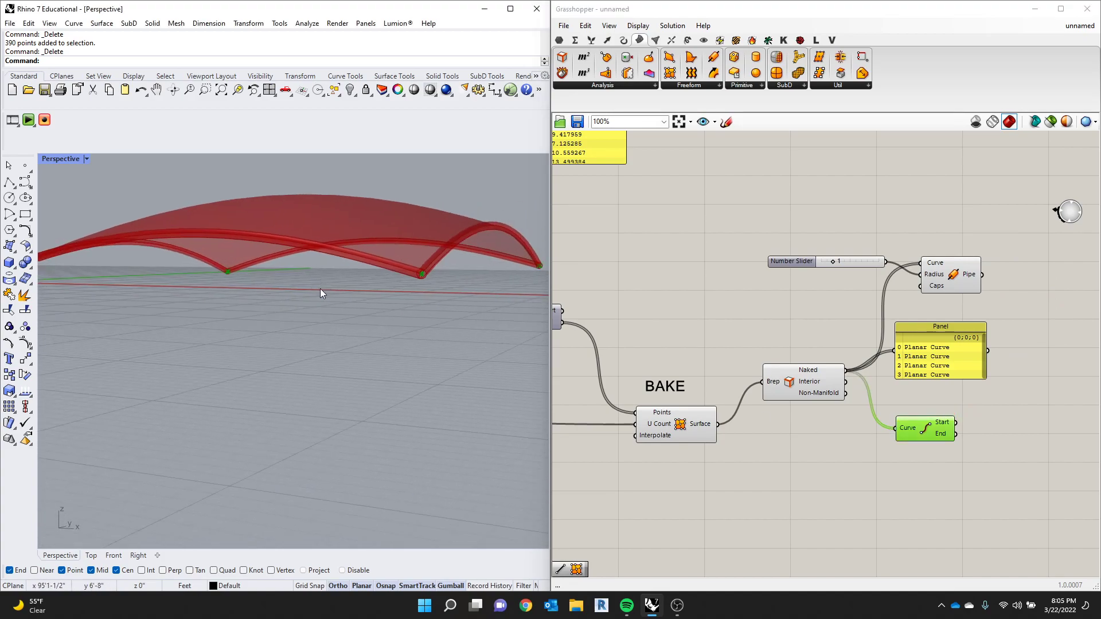
pyautogui.scroll(-5, 320, 288)
pyautogui.moveTo(921, 433); pyautogui.dragTo(906, 437)
# - Add a Line SDL component and place it beyond the End Points component, slightly lower
pyautogui.doubleClick(935, 466)
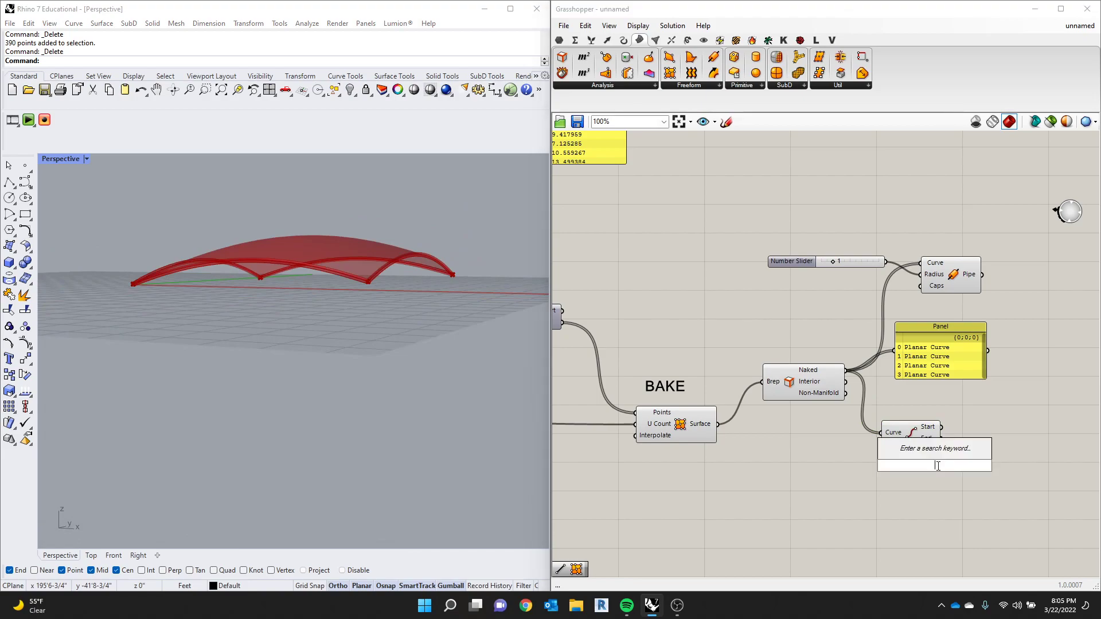
pyautogui.write('LINE')
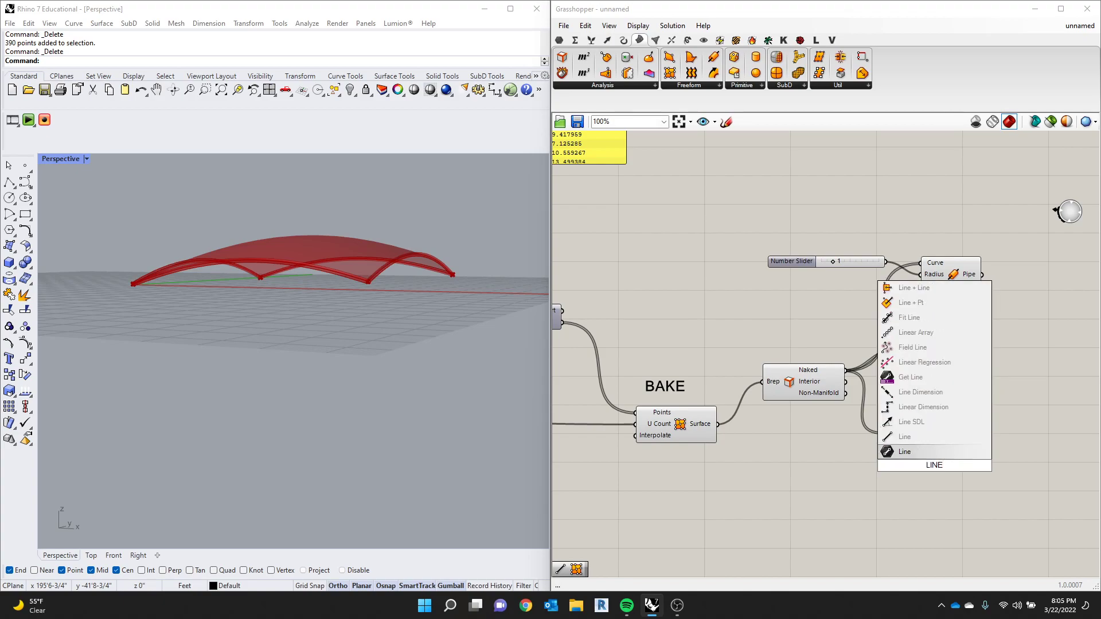
pyautogui.click(941, 425)
pyautogui.scroll(2, 1016, 490)
pyautogui.moveTo(932, 459); pyautogui.dragTo(1030, 457)
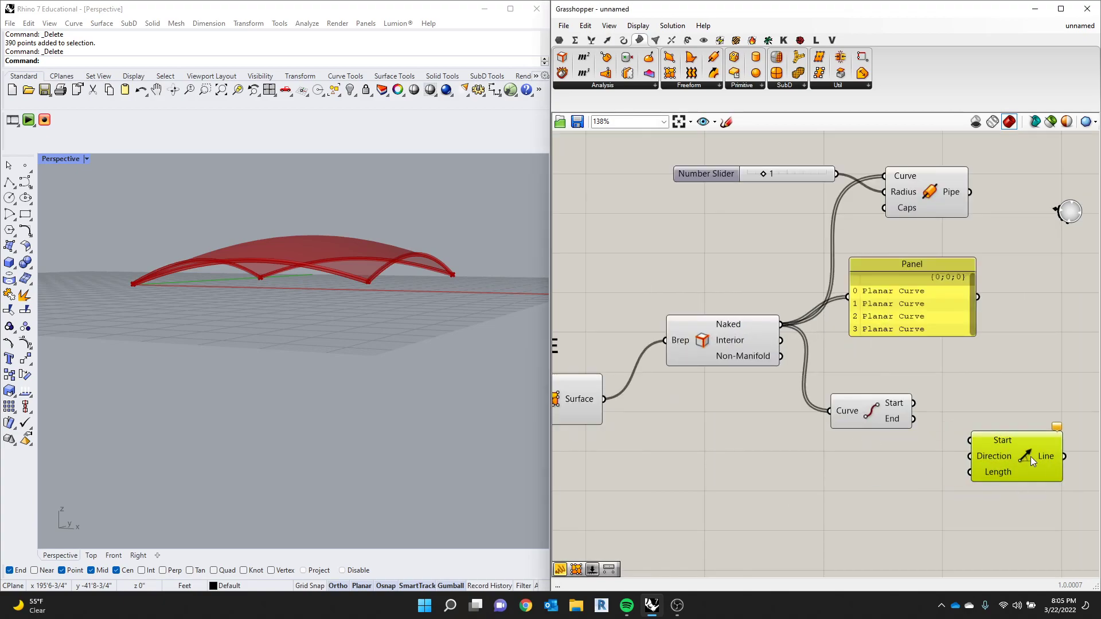
# - Connect the Start output of End Points to the Start input of Line SDL and check the corner points on the model
pyautogui.click(880, 408)
pyautogui.scroll(2, 872, 405)
pyautogui.scroll(1, 871, 405)
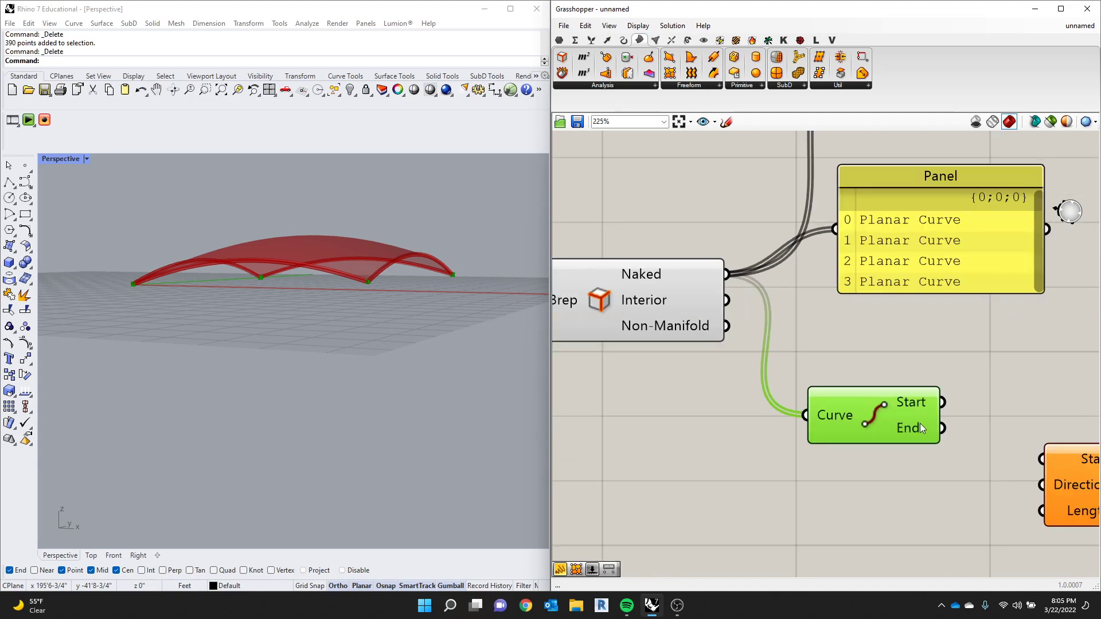
pyautogui.scroll(-4, 752, 371)
pyautogui.scroll(3, 916, 412)
pyautogui.moveTo(947, 436); pyautogui.dragTo(942, 415)
pyautogui.moveTo(827, 380); pyautogui.dragTo(884, 398)
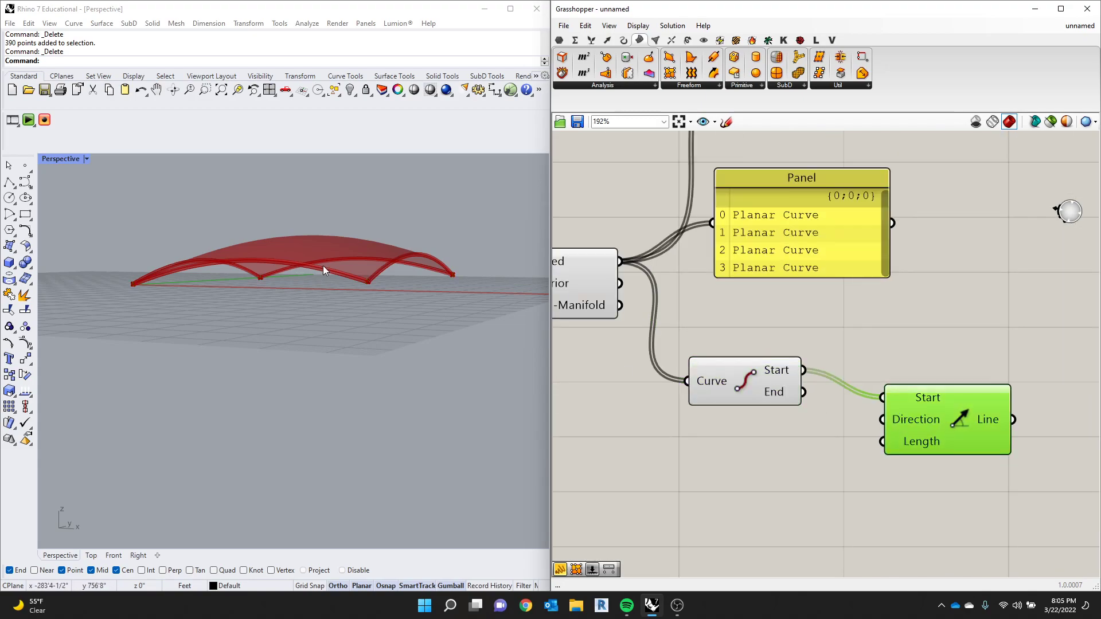
pyautogui.moveTo(769, 388); pyautogui.dragTo(881, 399)
pyautogui.moveTo(799, 377); pyautogui.dragTo(875, 403)
pyautogui.scroll(-10, 417, 339)
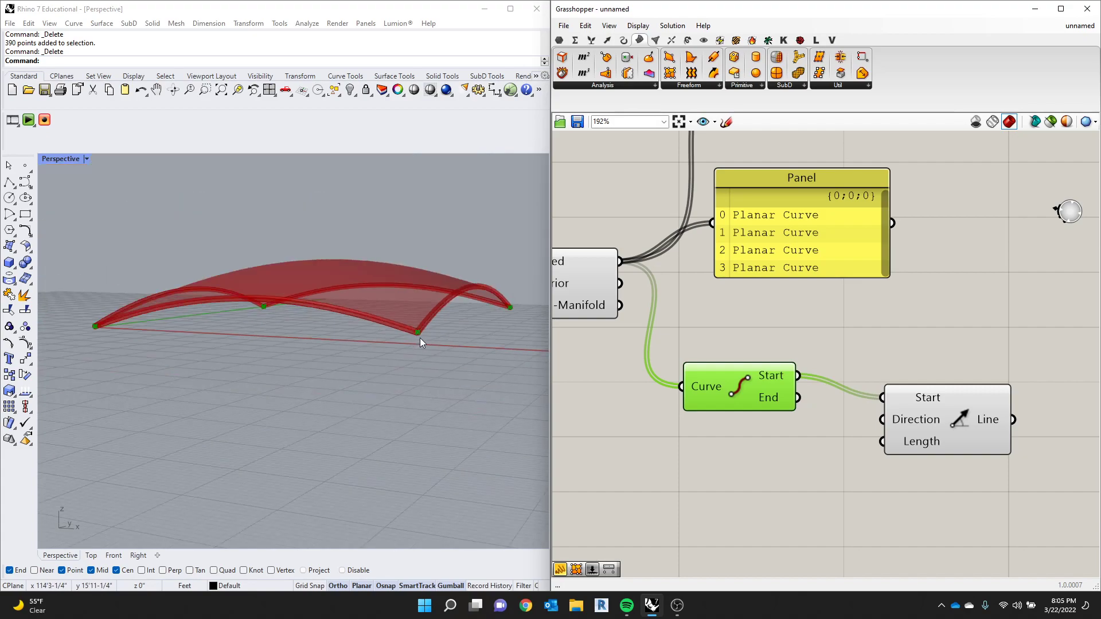
pyautogui.scroll(3, 818, 406)
pyautogui.moveTo(944, 425); pyautogui.dragTo(942, 440)
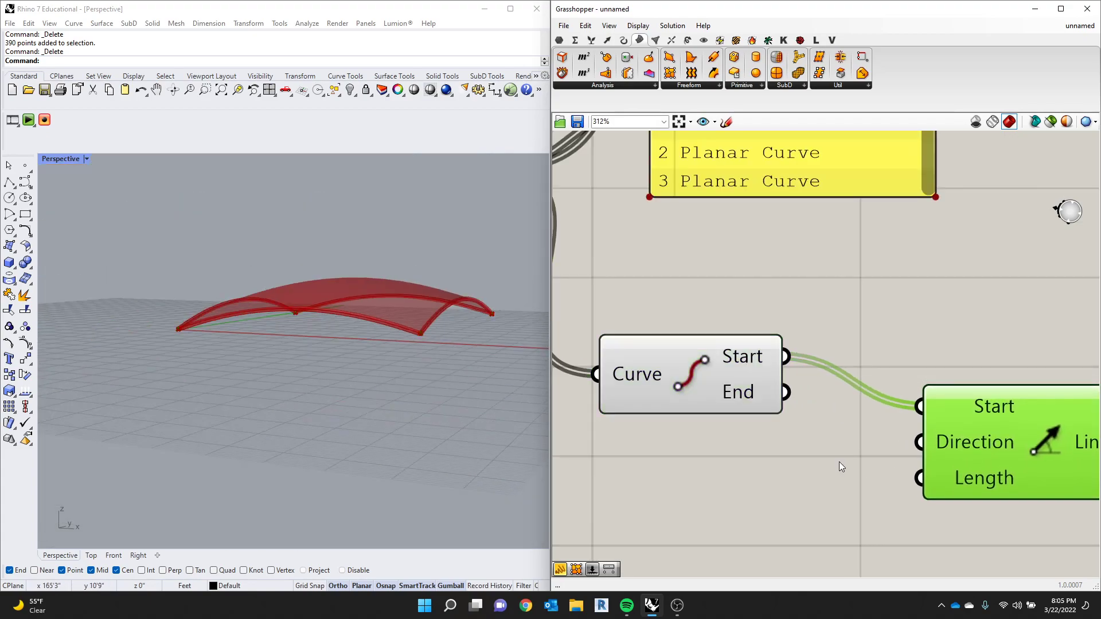
# - Add a Unit Z vector component below the End Points component
pyautogui.doubleClick(738, 466)
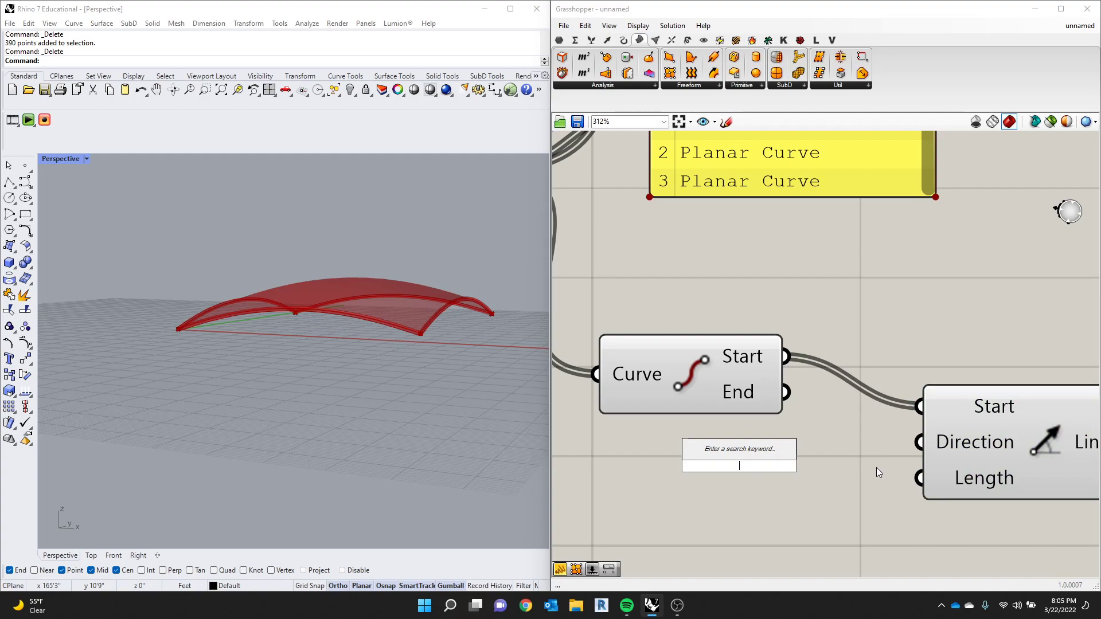
pyautogui.write('VECT')
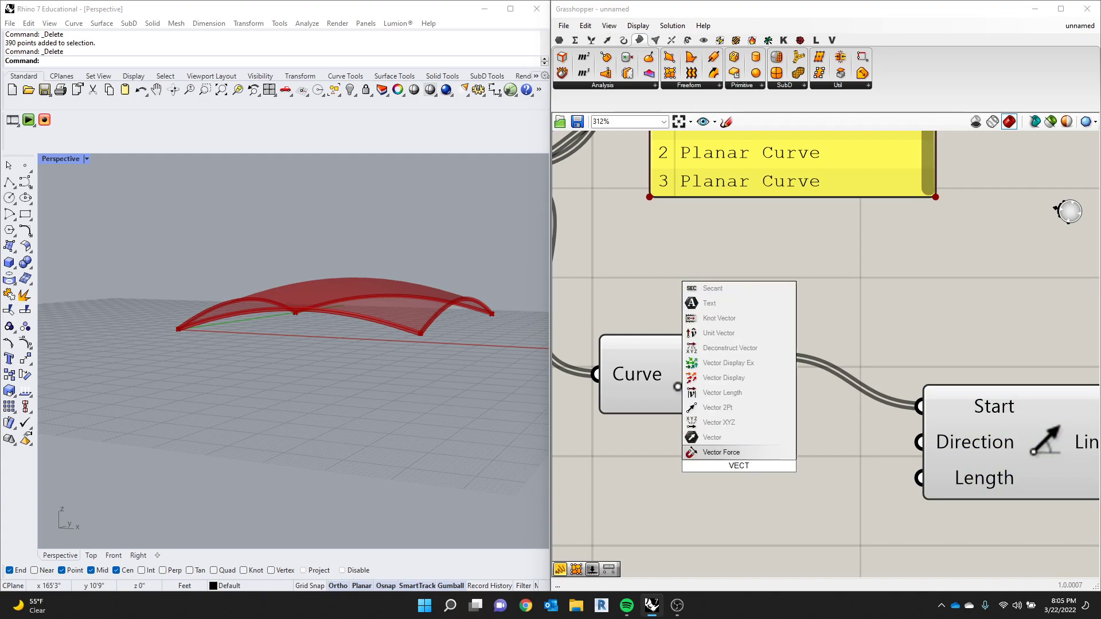
pyautogui.press('BackSpace')
pyautogui.press('BackSpace')
pyautogui.press('BackSpace')
pyautogui.press('BackSpace')
pyautogui.write('Z')
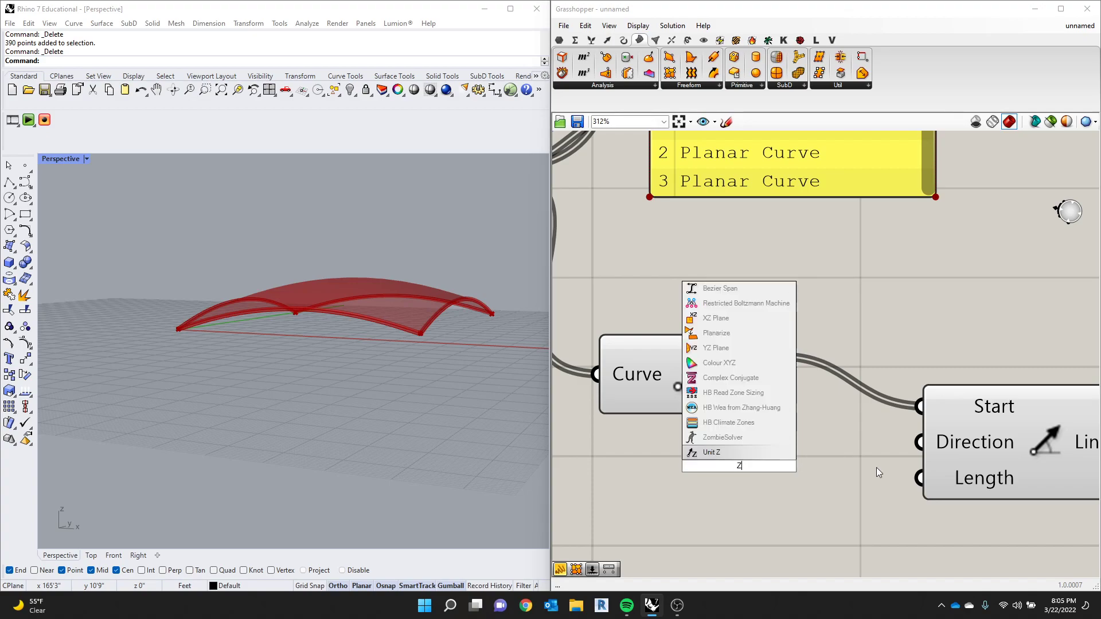
pyautogui.click(716, 452)
pyautogui.scroll(-2, 876, 495)
pyautogui.scroll(2, 930, 494)
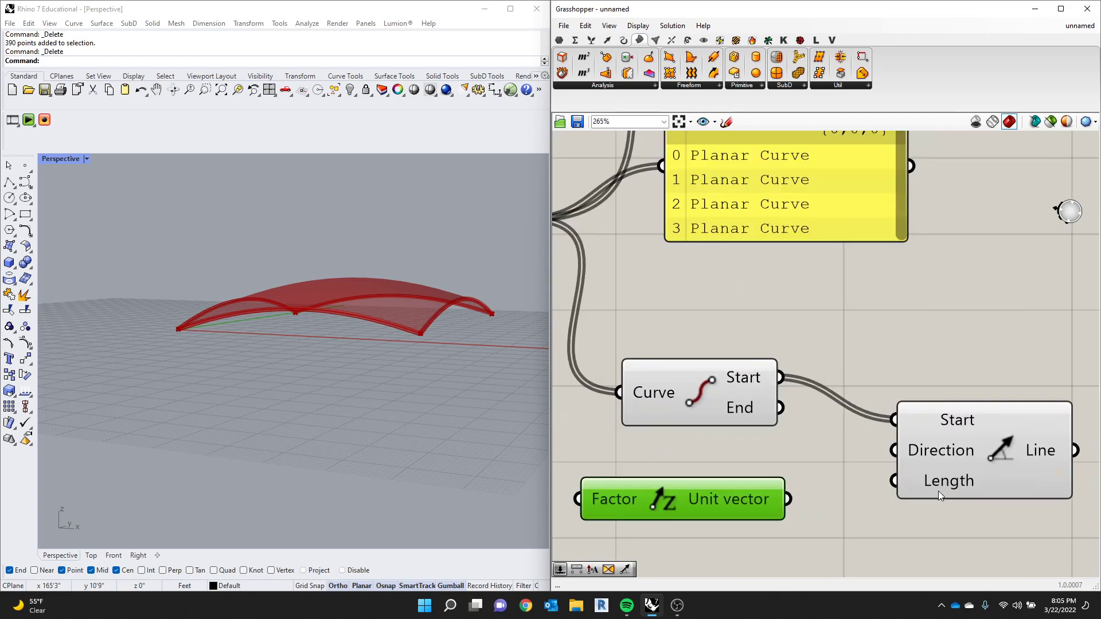
# - Reposition the Unit Z and Line SDL components to tidy their layout around the End Points component
pyautogui.moveTo(724, 503); pyautogui.dragTo(728, 494)
pyautogui.moveTo(794, 492)
pyautogui.mouseDown()
pyautogui.moveTo(893, 456)
pyautogui.moveTo(802, 493)
pyautogui.mouseUp()
pyautogui.scroll(3, 906, 459)
pyautogui.scroll(6, 471, 349)
pyautogui.scroll(-5, 428, 346)
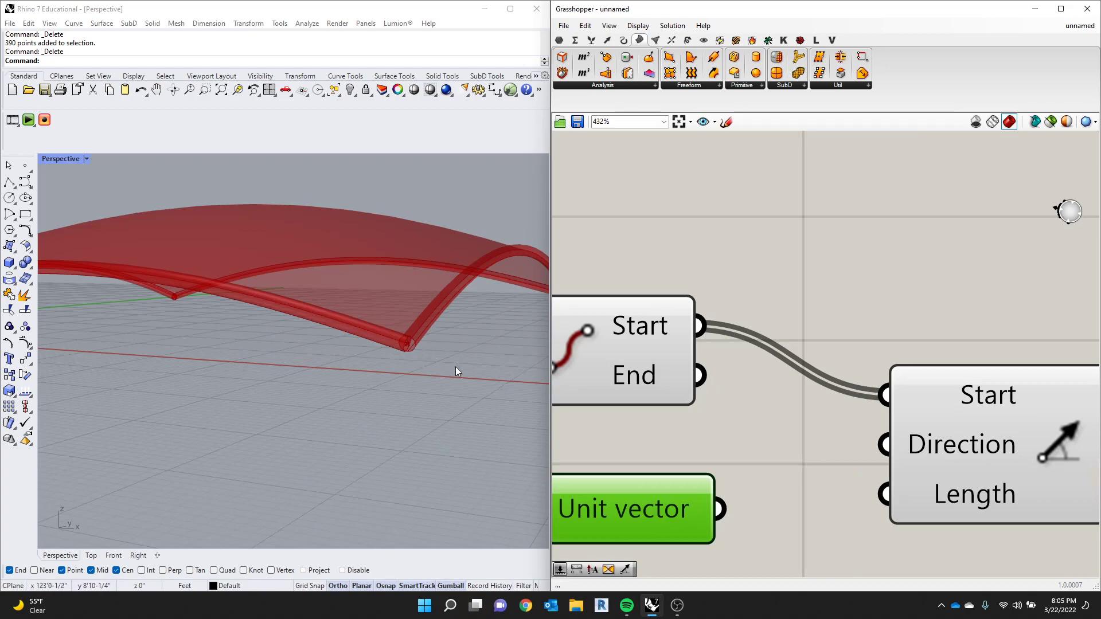
pyautogui.moveTo(964, 451); pyautogui.dragTo(937, 470)
pyautogui.moveTo(649, 514)
pyautogui.mouseDown()
pyautogui.moveTo(641, 497)
pyautogui.moveTo(625, 498)
pyautogui.moveTo(656, 520)
pyautogui.moveTo(629, 522)
pyautogui.mouseUp()
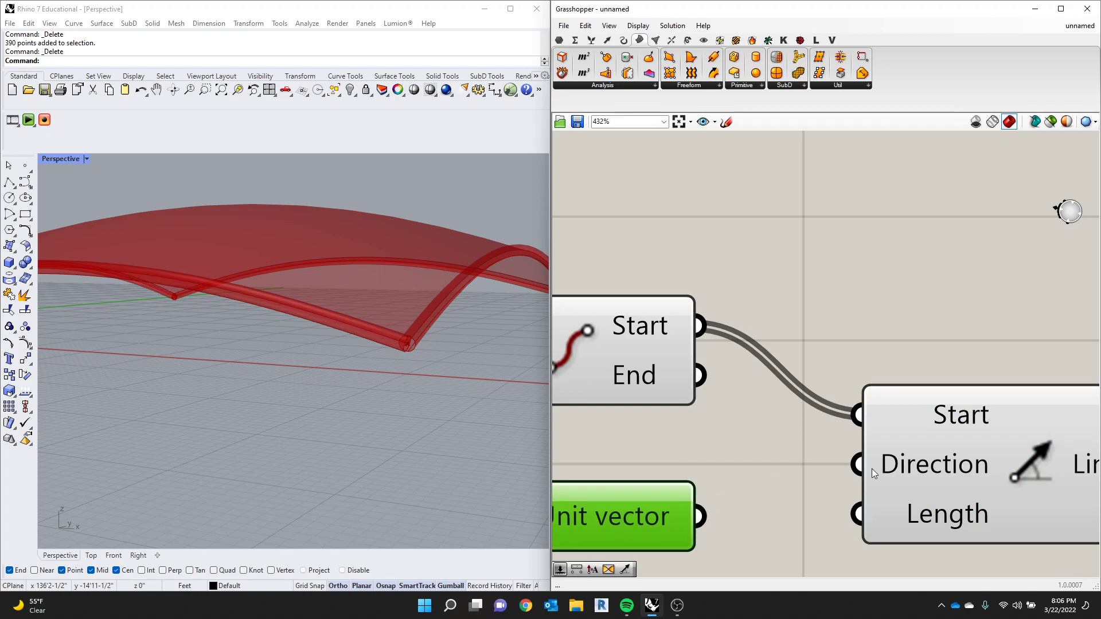
pyautogui.rightClick(933, 476)
pyautogui.moveTo(980, 492)
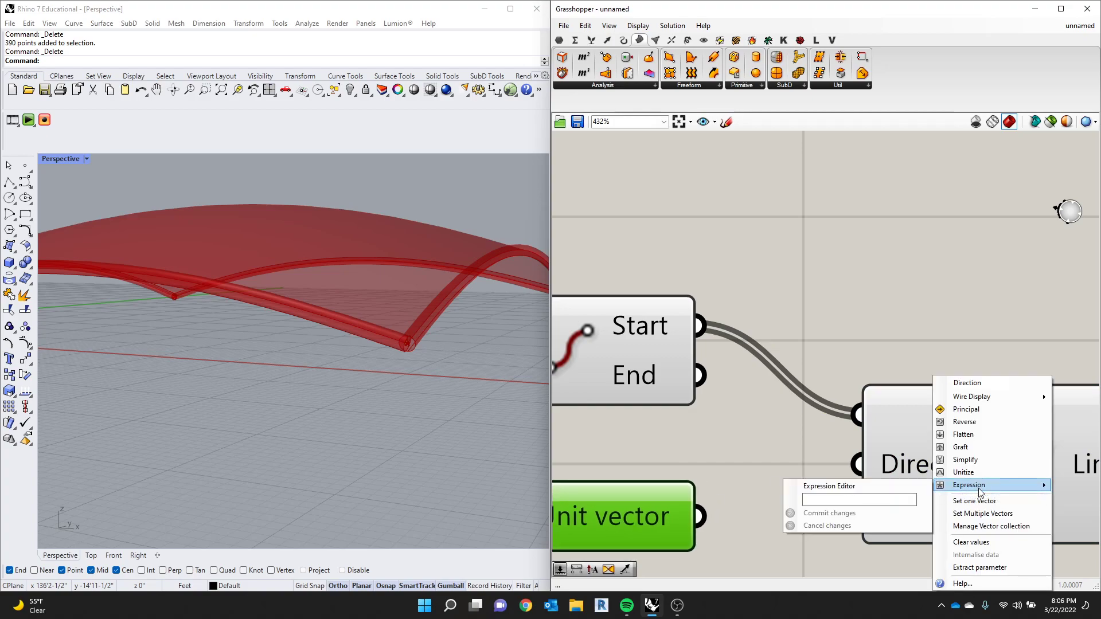
pyautogui.click(827, 453)
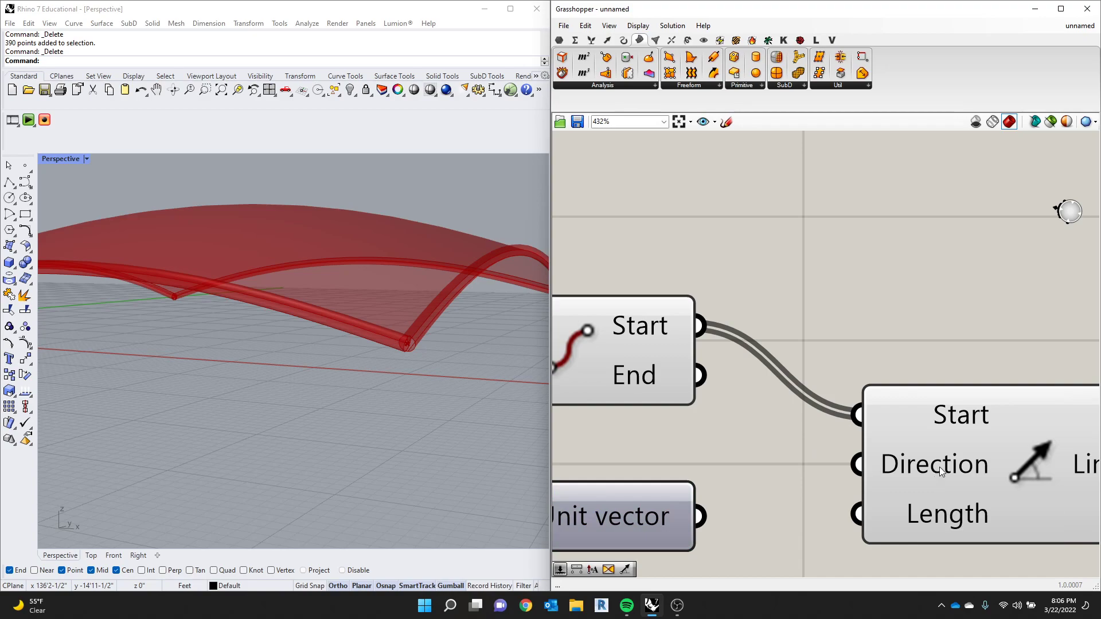
# - Apply the expression x*-1 to the Direction input of Line SDL to reverse the vector
pyautogui.rightClick(940, 467)
pyautogui.moveTo(969, 487)
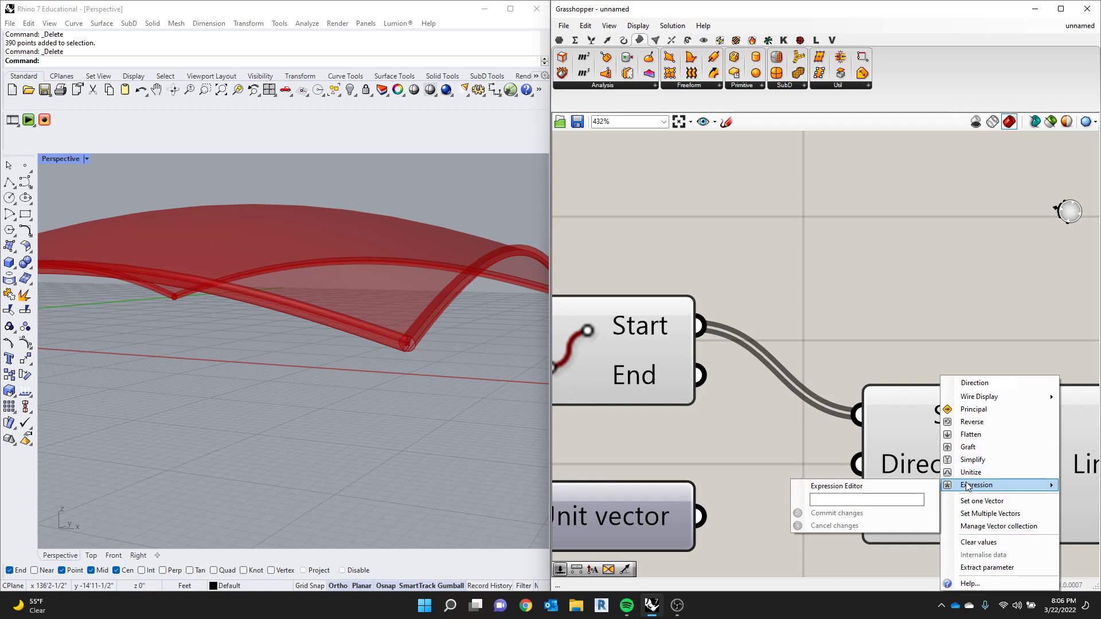
pyautogui.click(893, 501)
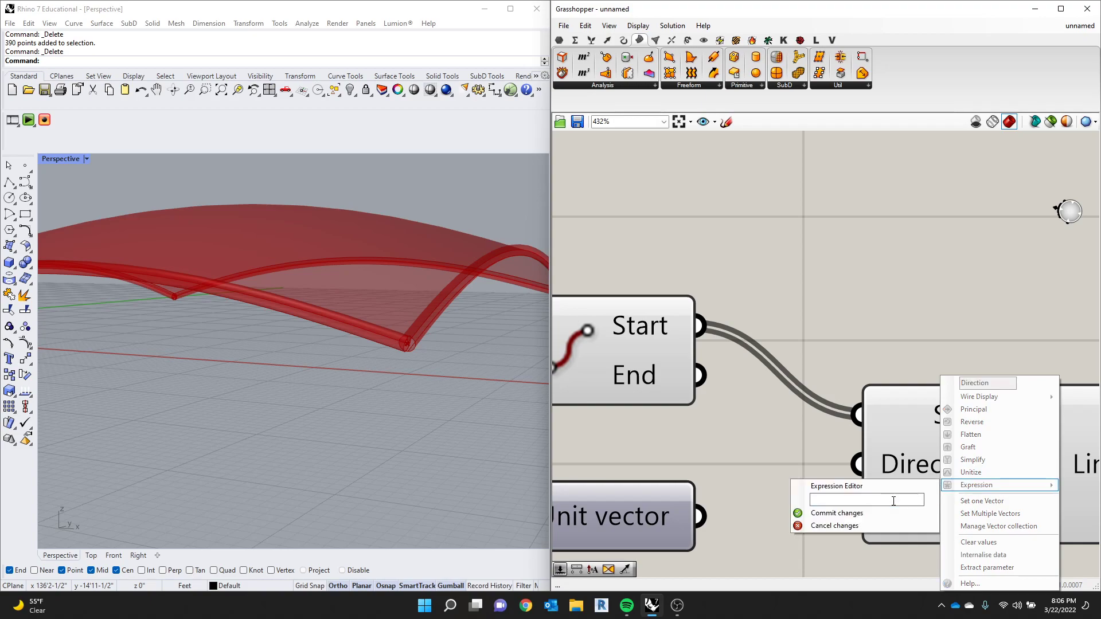
pyautogui.write('X*-1')
pyautogui.press('Left')
pyautogui.press('Left')
pyautogui.press('BackSpace')
pyautogui.write('x')
pyautogui.click(837, 513)
# - Connect the Unit vector output of Unit Z to the Direction input of Line SDL
pyautogui.moveTo(698, 516); pyautogui.dragTo(796, 471)
pyautogui.scroll(4, 435, 361)
pyautogui.scroll(-3, 435, 362)
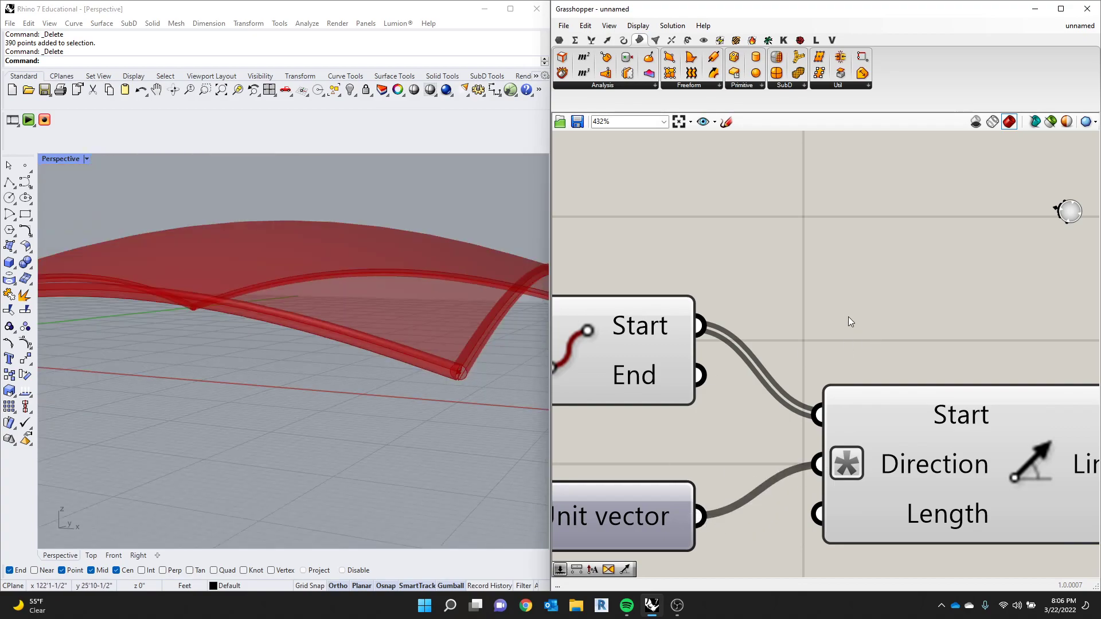
# - Add a number slider from 0 to 50 set to 13 and connect it to the Length input of Line SDL
pyautogui.scroll(-2, 882, 312)
pyautogui.scroll(-2, 882, 312)
pyautogui.doubleClick(794, 486)
pyautogui.write('0..50')
pyautogui.press('Return')
pyautogui.moveTo(814, 488); pyautogui.dragTo(854, 402)
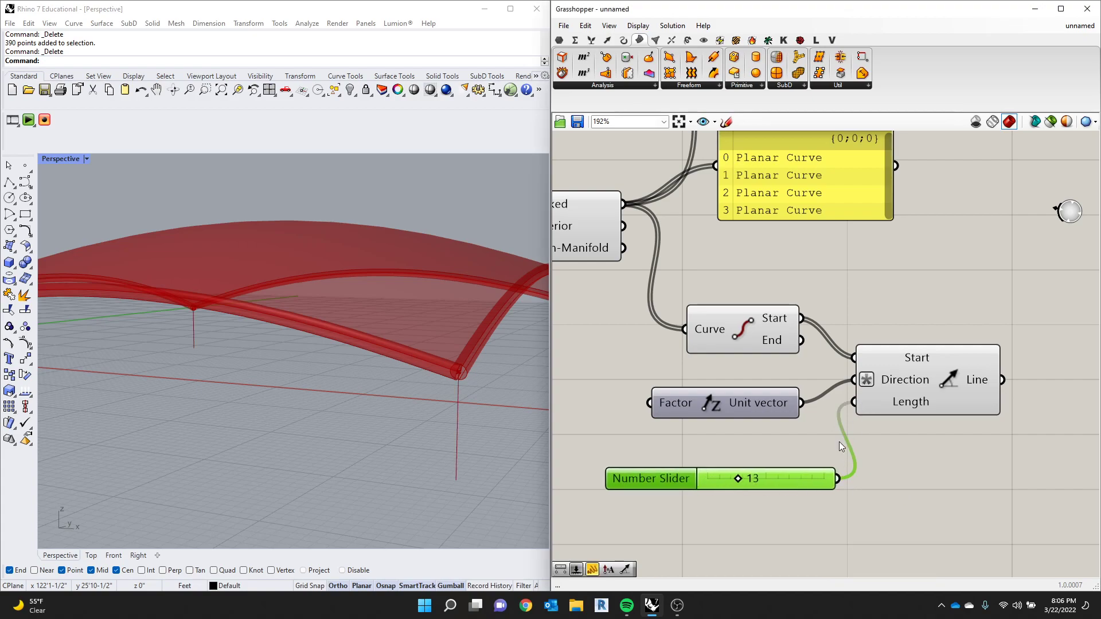
pyautogui.scroll(-2, 614, 460)
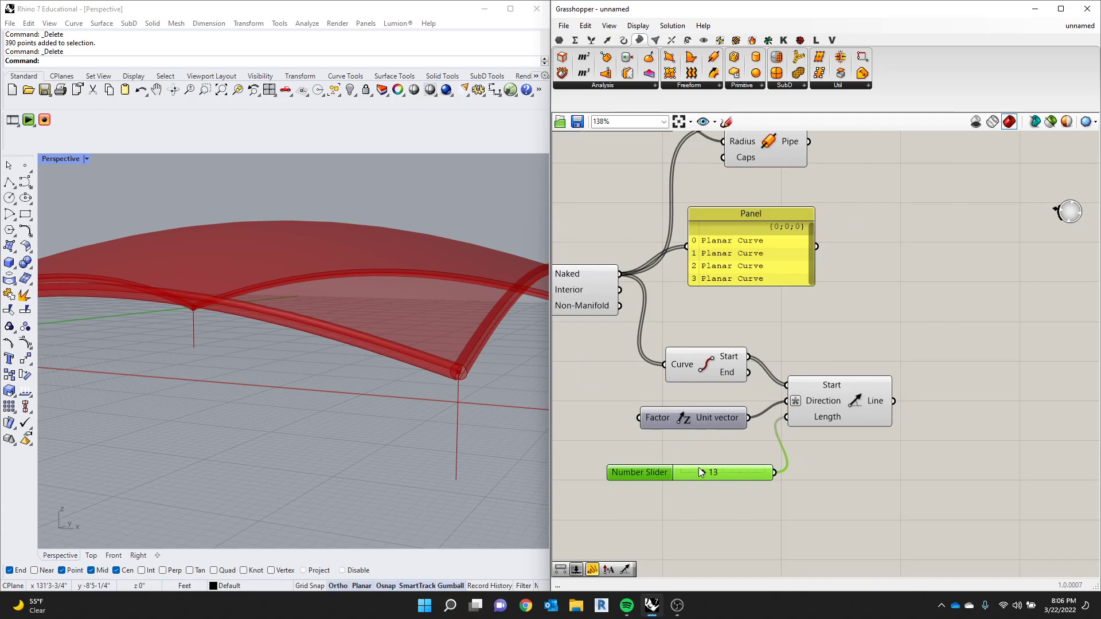
# - Remove the expression from the Direction input of Line SDL
pyautogui.scroll(2, 766, 418)
pyautogui.click(821, 400)
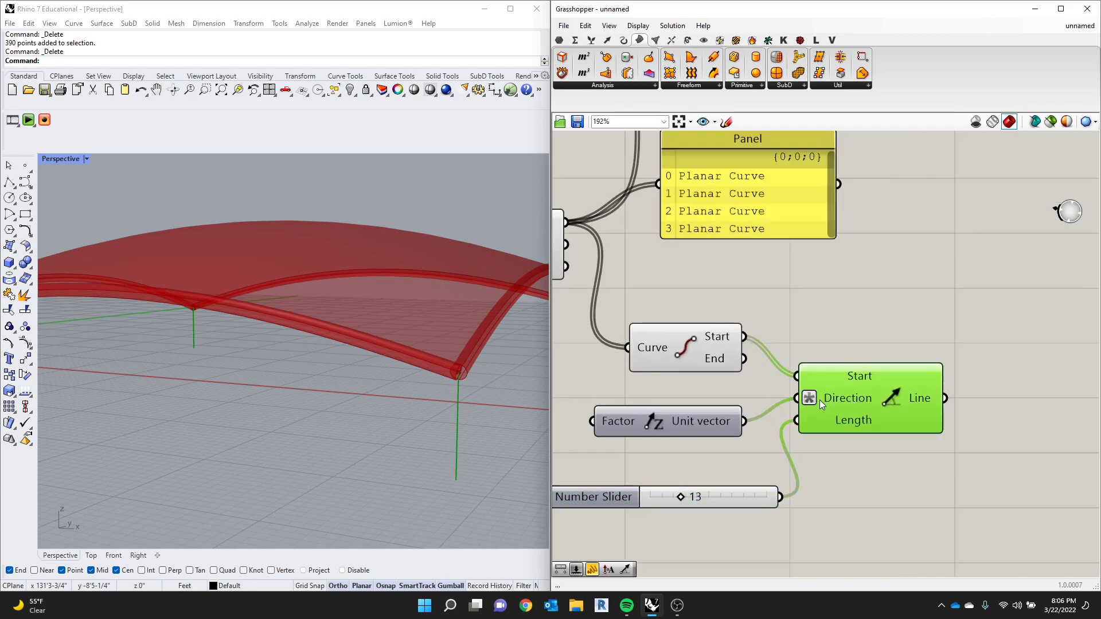
pyautogui.rightClick(820, 401)
pyautogui.moveTo(918, 485)
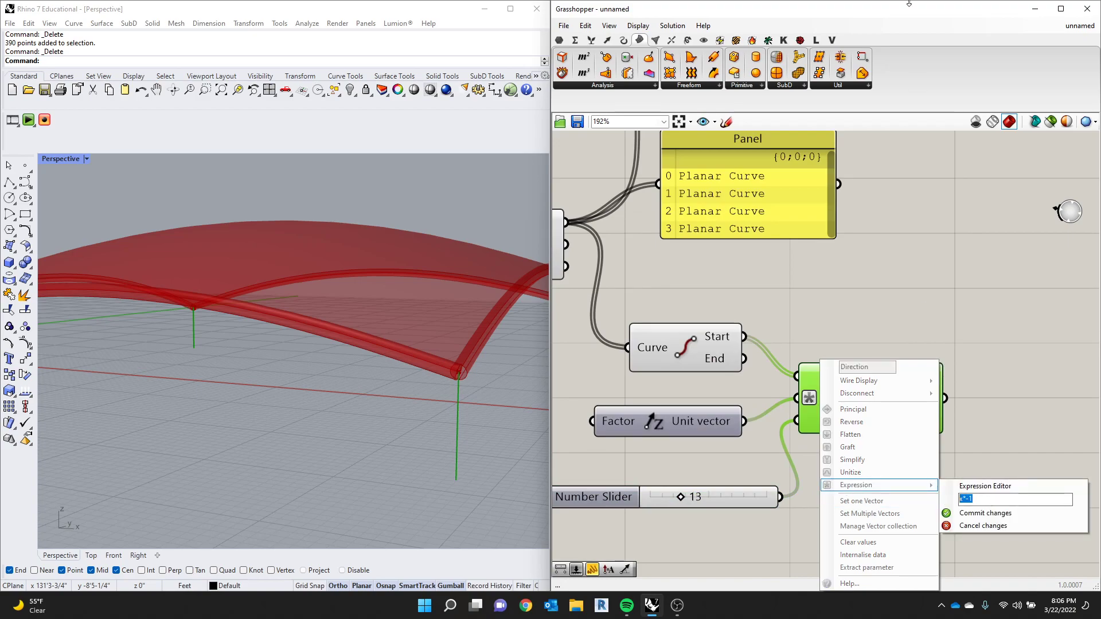
pyautogui.click(949, 513)
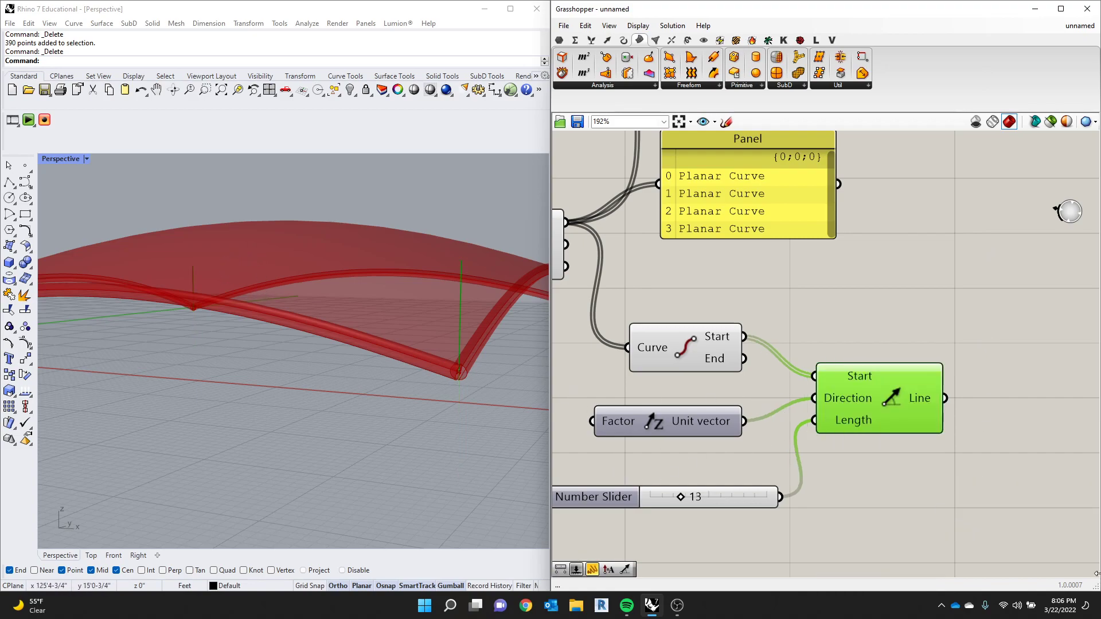
pyautogui.rightClick(858, 403)
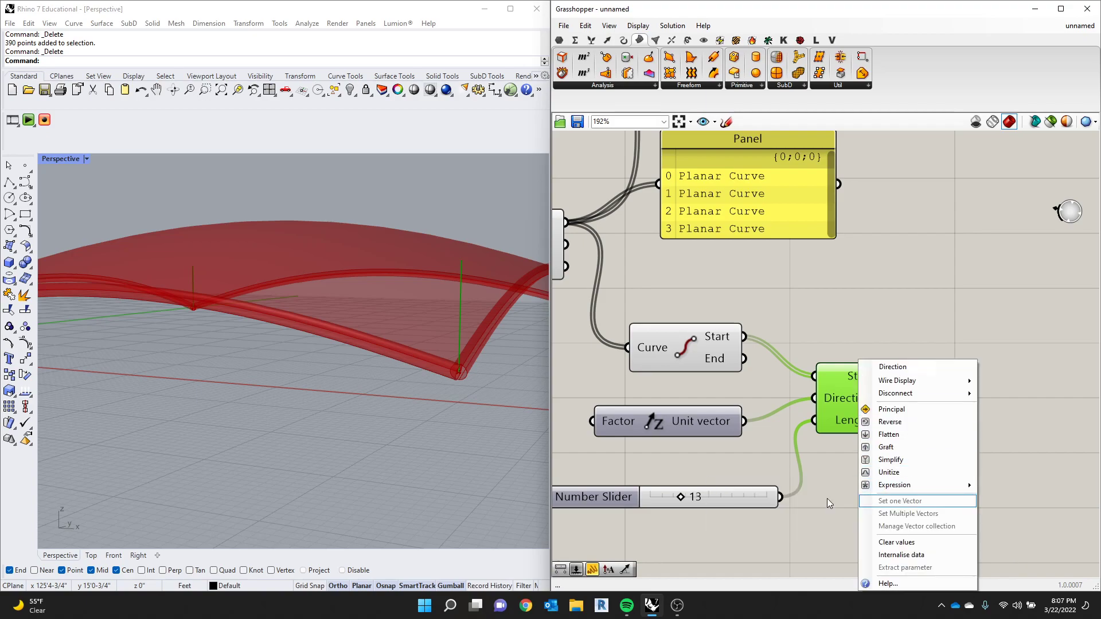
pyautogui.click(827, 499)
pyautogui.rightClick(843, 394)
pyautogui.click(688, 396)
pyautogui.scroll(-3, 659, 406)
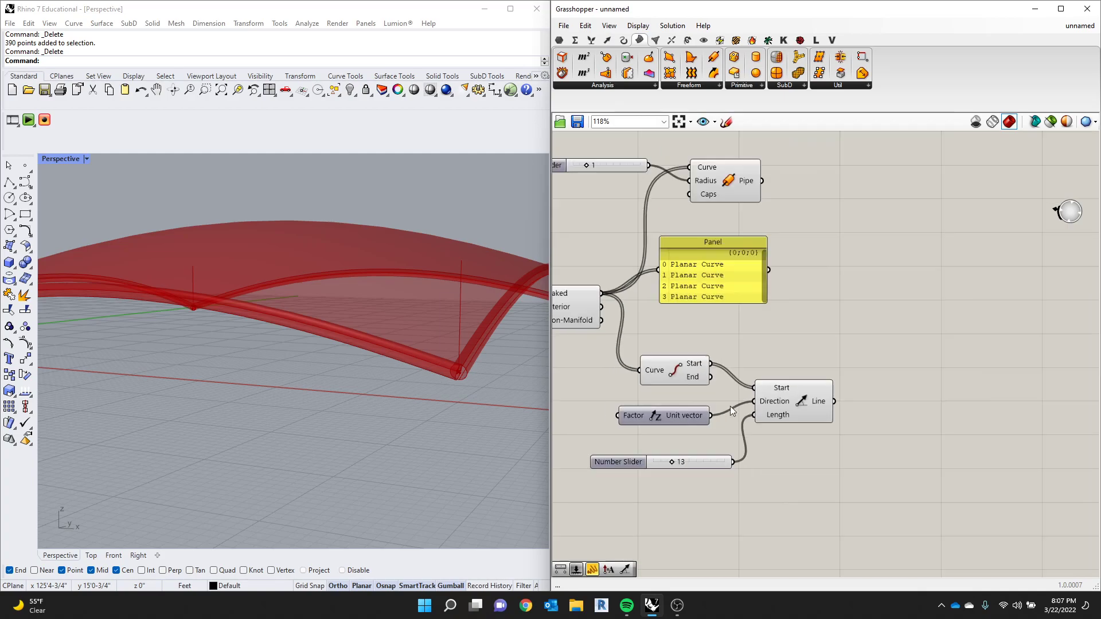
pyautogui.scroll(3, 651, 422)
pyautogui.scroll(-3, 635, 418)
pyautogui.scroll(2, 627, 404)
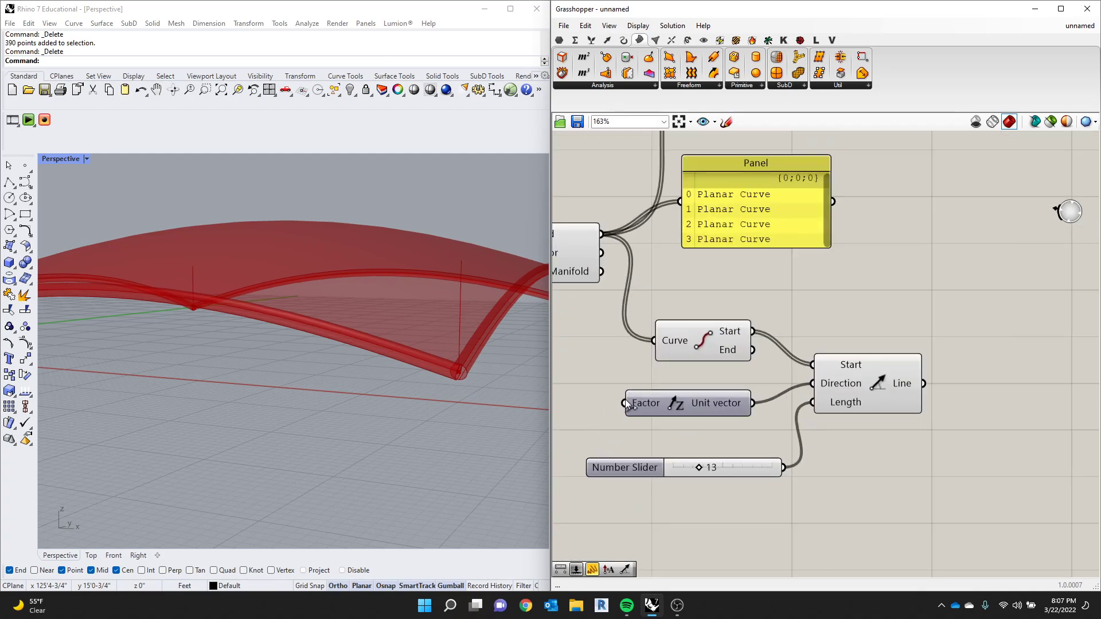
# - Reapply the expression x*-1 to the Direction input of Line SDL
pyautogui.rightClick(846, 384)
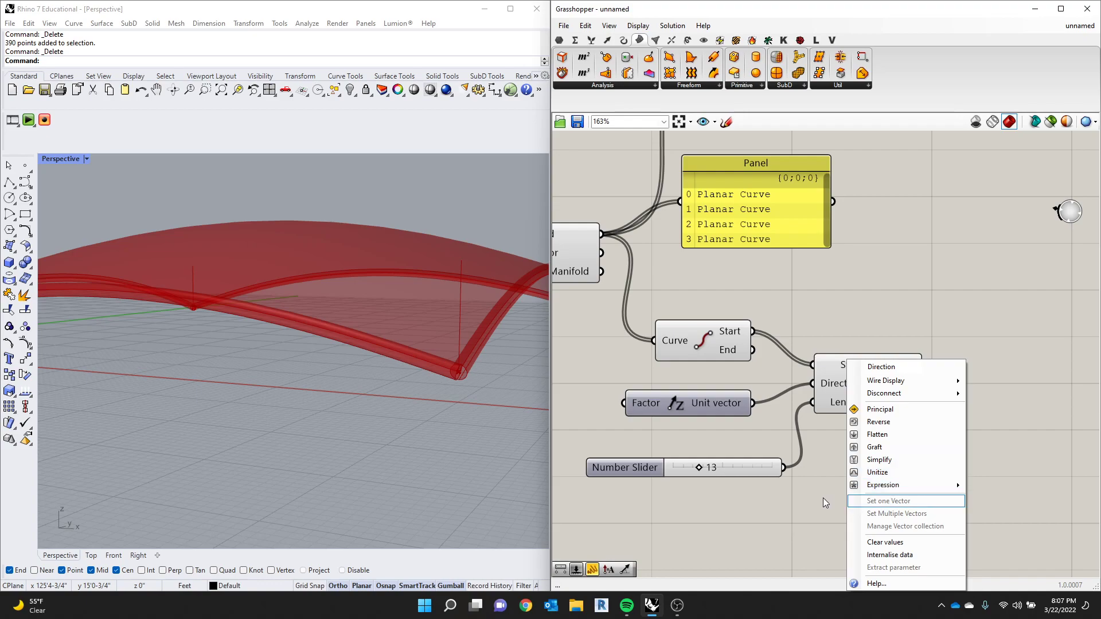
pyautogui.moveTo(872, 488)
pyautogui.click(797, 499)
pyautogui.write('x*-1')
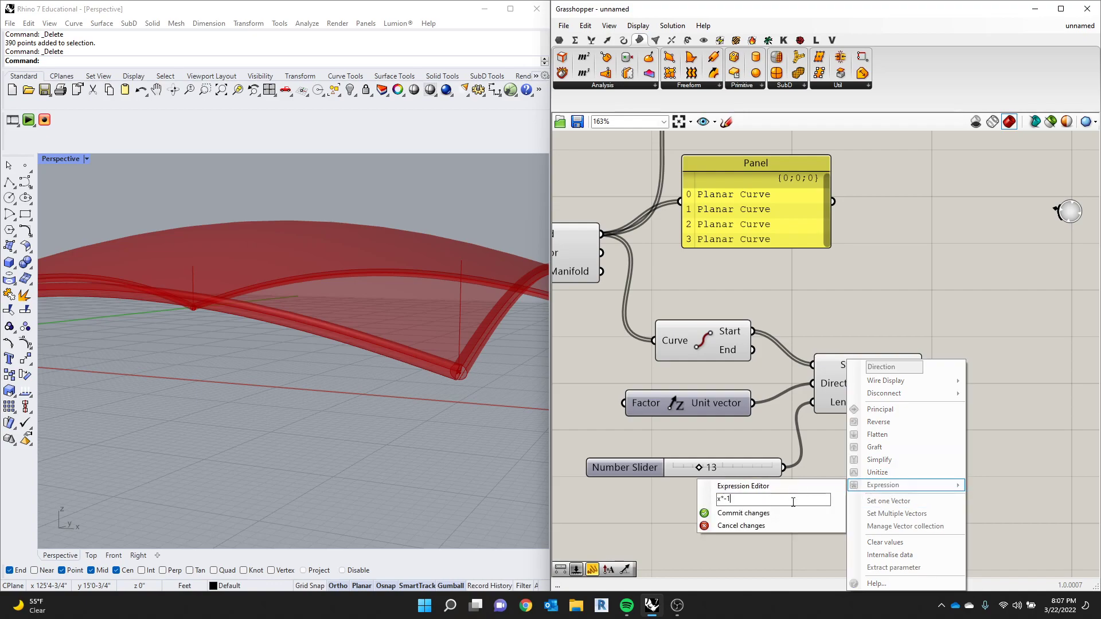
pyautogui.click(751, 513)
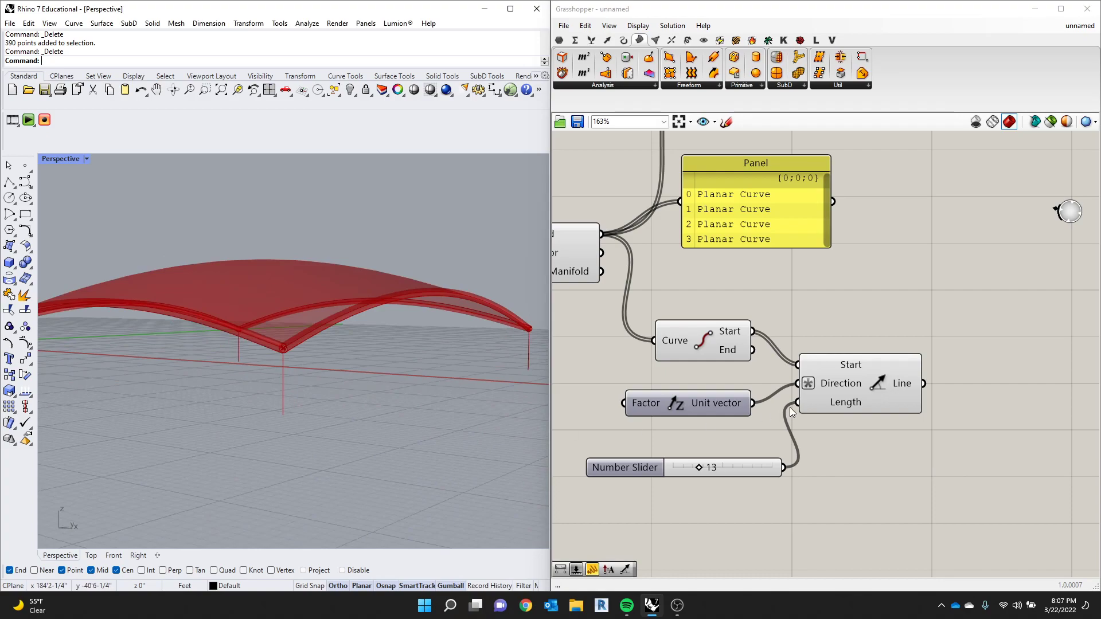
# - Duplicate the Pipe component beside Line SDL, keeping its radius slider, and connect the Line output to its Curve input
pyautogui.scroll(-5, 787, 413)
pyautogui.click(812, 393)
pyautogui.scroll(3, 793, 277)
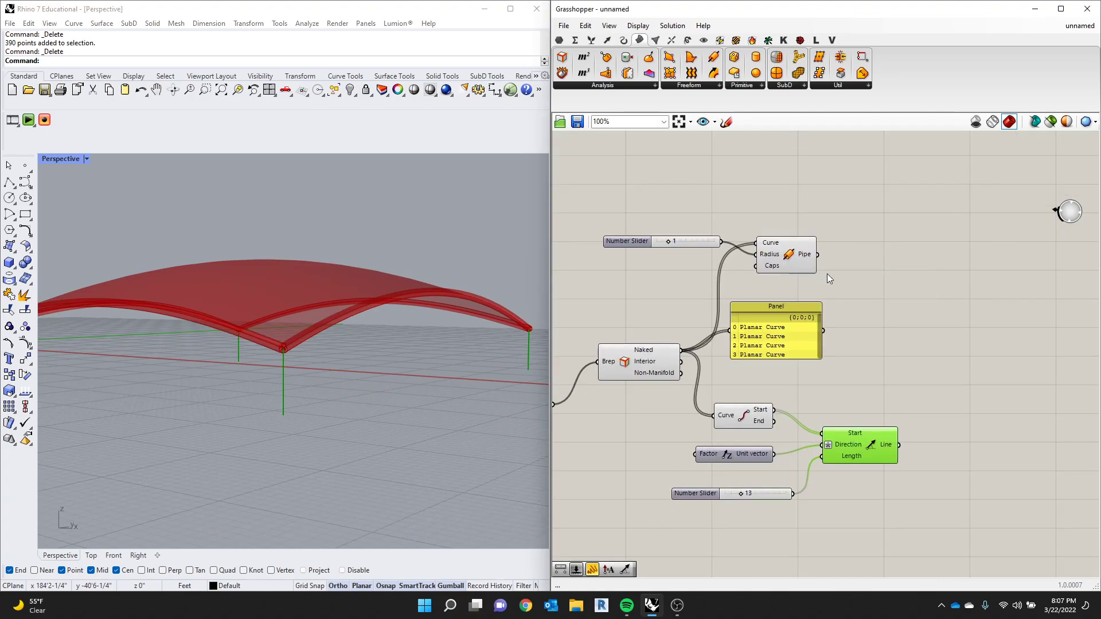
pyautogui.scroll(-1, 813, 270)
pyautogui.moveTo(814, 266); pyautogui.dragTo(977, 427)
pyautogui.moveTo(890, 419); pyautogui.dragTo(944, 405)
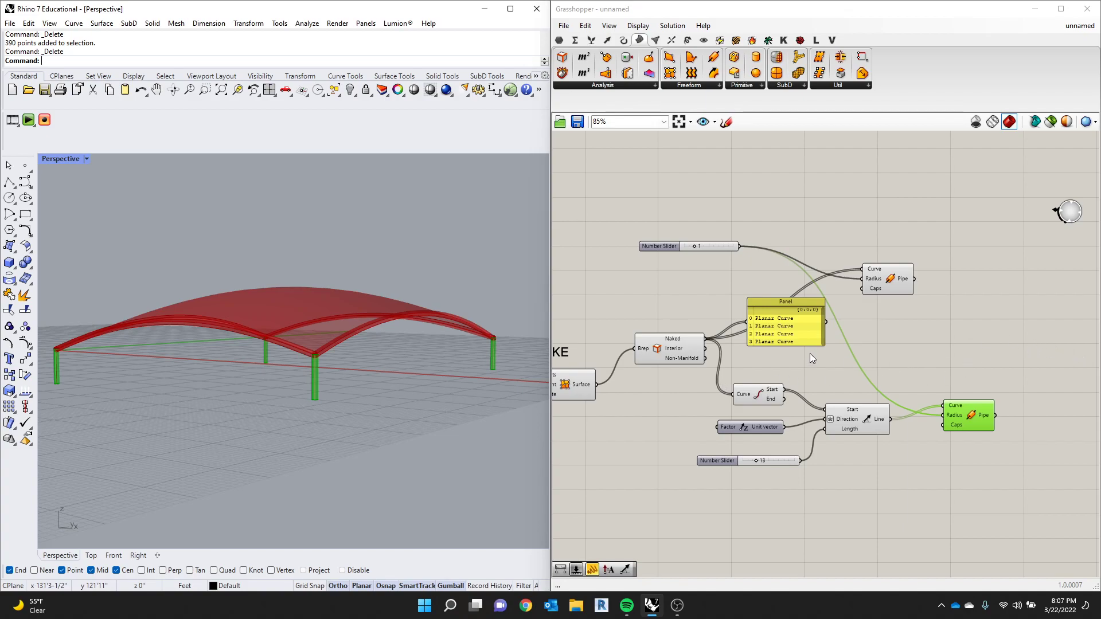
# - Reposition the edge Pipe component and the Planar Curve panel slightly to tidy the layout
pyautogui.scroll(2, 424, 316)
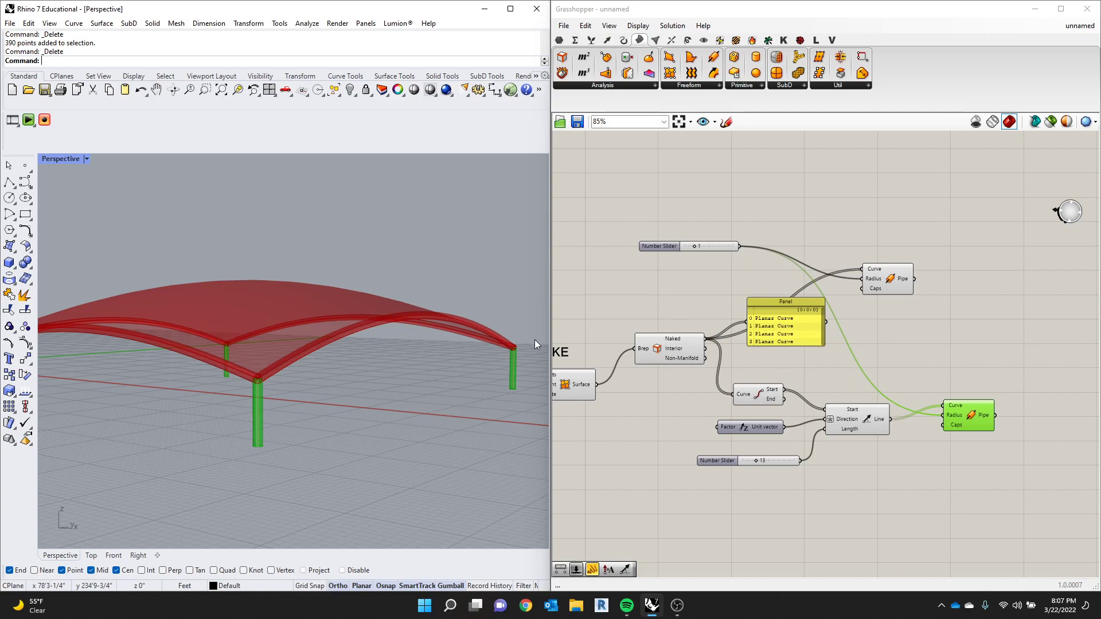
pyautogui.scroll(-4, 376, 293)
pyautogui.scroll(5, 319, 323)
pyautogui.moveTo(318, 322); pyautogui.dragTo(265, 344, button='right')
pyautogui.scroll(-5, 267, 345)
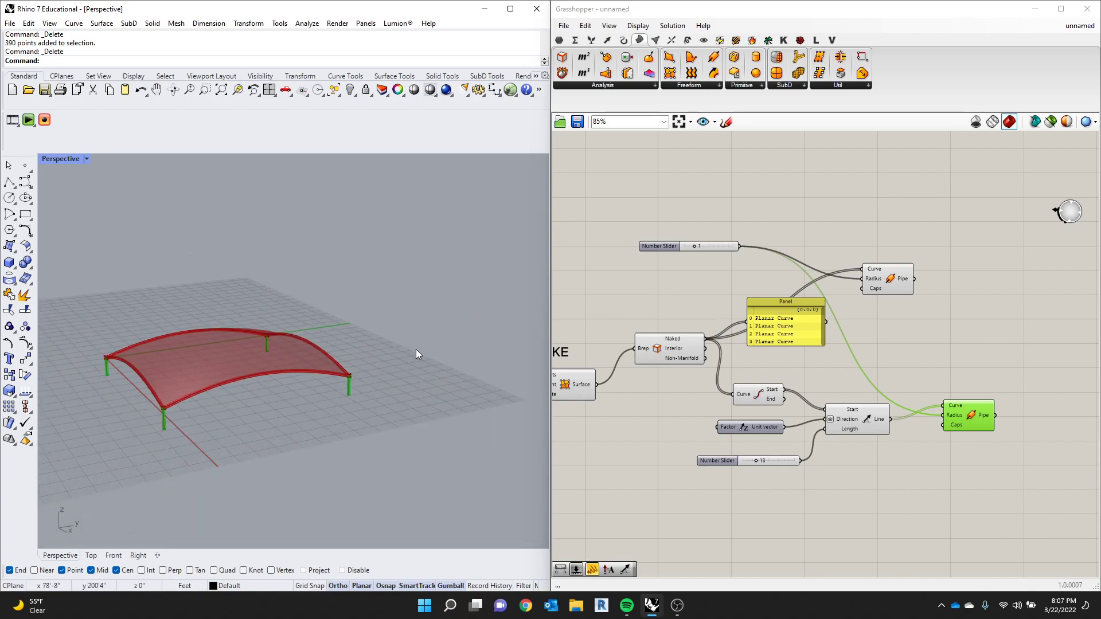
pyautogui.scroll(1, 404, 350)
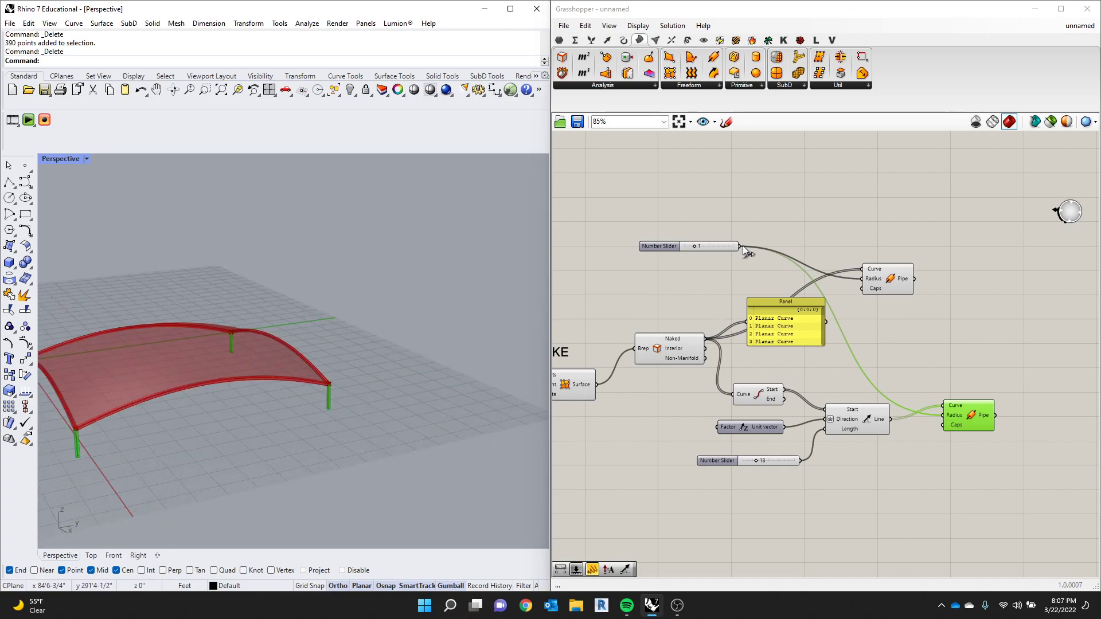
pyautogui.scroll(1, 737, 257)
pyautogui.click(884, 265)
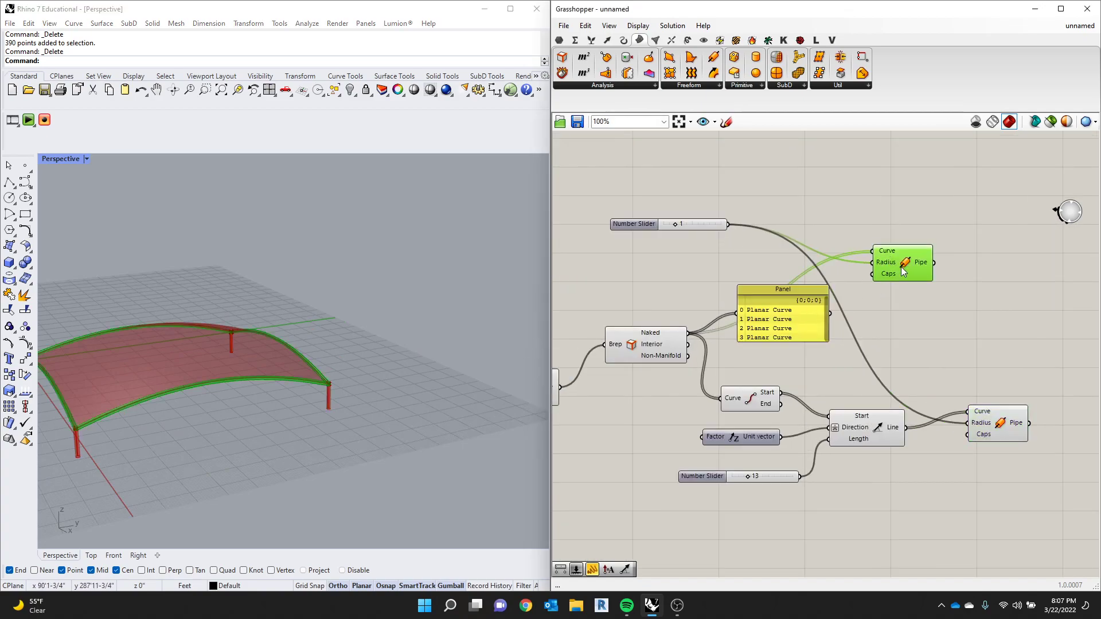
pyautogui.moveTo(897, 267); pyautogui.dragTo(890, 269)
pyautogui.moveTo(772, 329); pyautogui.dragTo(762, 334)
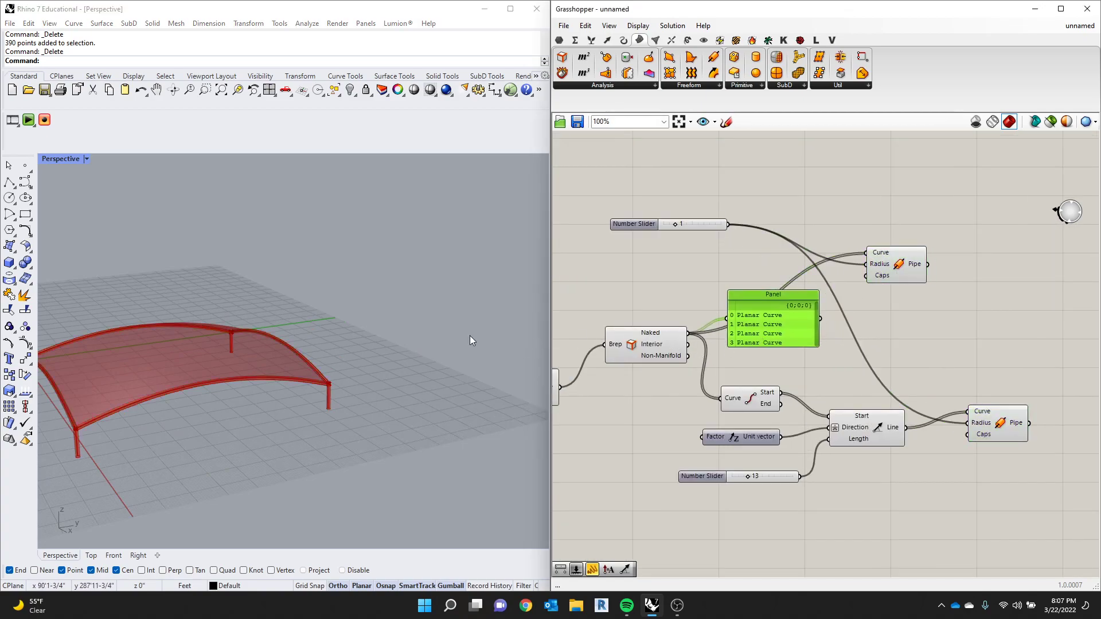
# - Examine the naked edges from Brep Edges and their panel against the piped canopy
pyautogui.click(663, 348)
pyautogui.scroll(-2, 597, 340)
pyautogui.scroll(-1, 256, 358)
pyautogui.moveTo(279, 352); pyautogui.dragTo(304, 380, button='right')
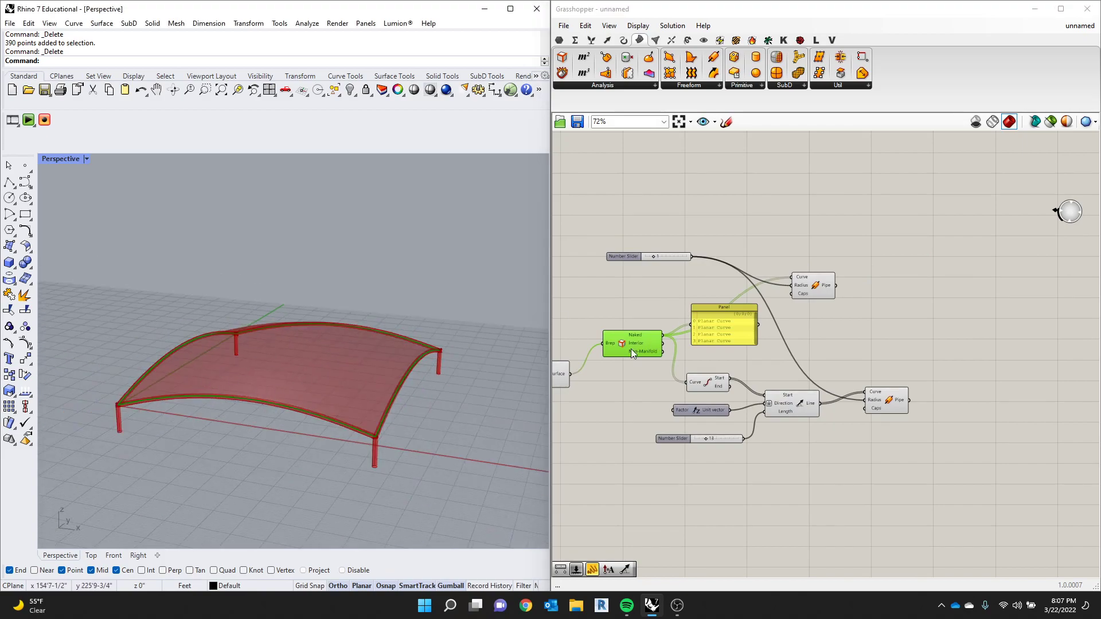
pyautogui.scroll(3, 645, 343)
pyautogui.click(775, 310)
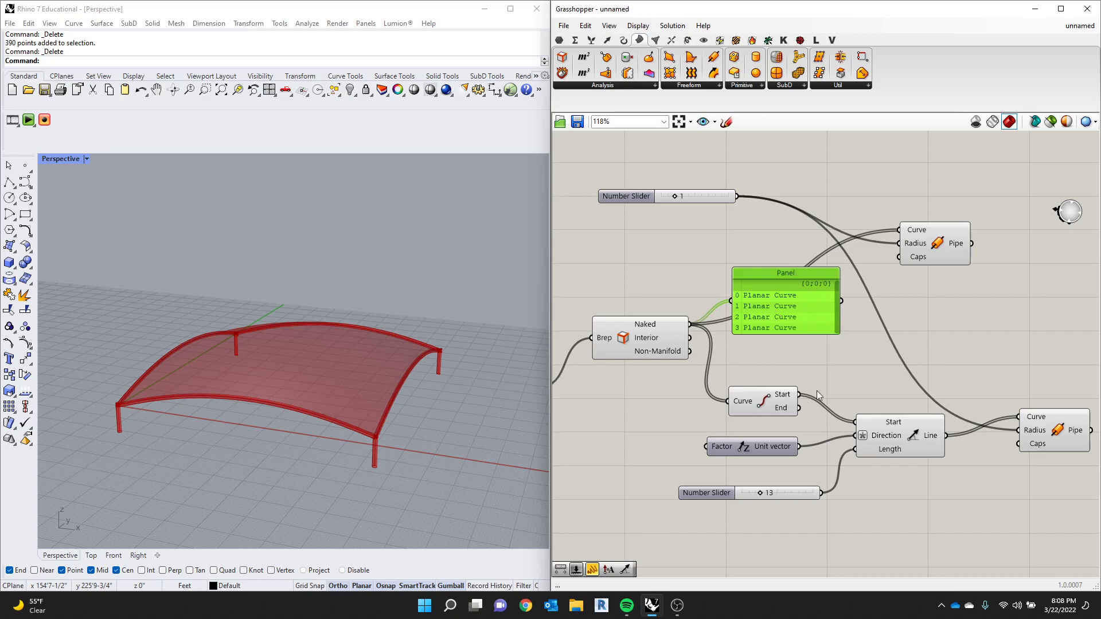
# - Turn on the preview of the base array component to compare its point grid with the canopy
pyautogui.scroll(-2, 810, 428)
pyautogui.click(690, 417)
pyautogui.scroll(-8, 700, 420)
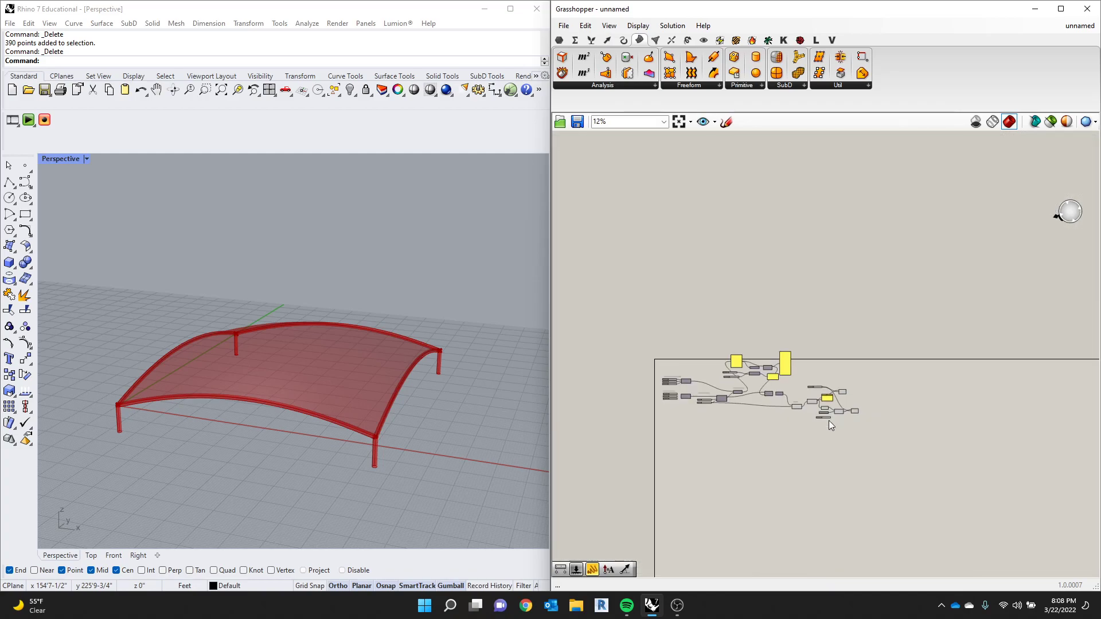
pyautogui.scroll(8, 751, 396)
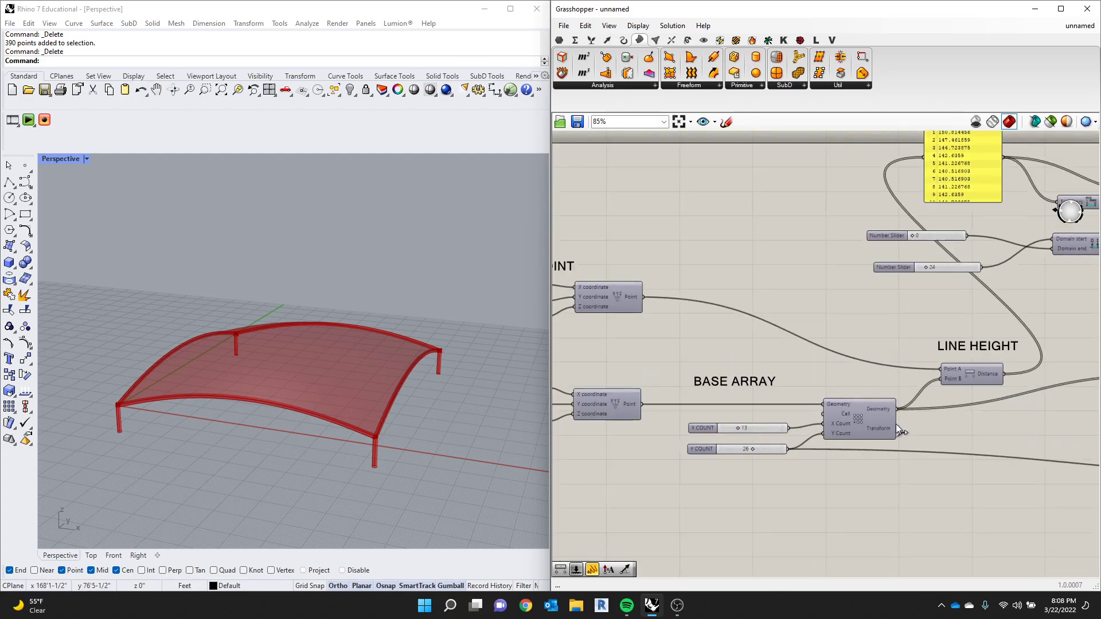
pyautogui.rightClick(851, 414)
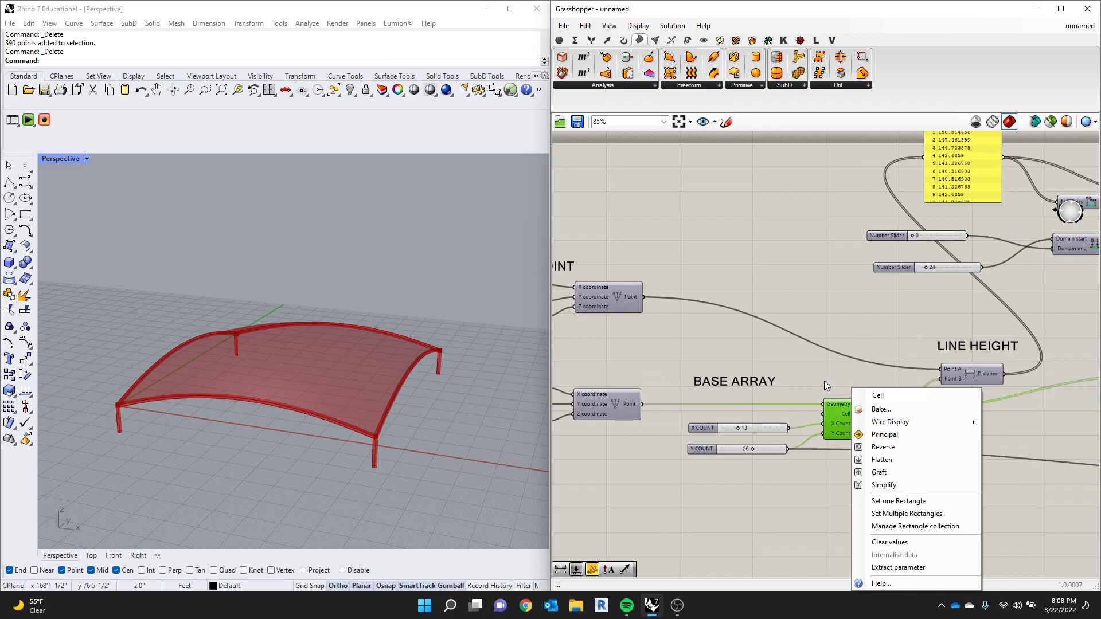
pyautogui.middleClick(827, 362)
pyautogui.click(850, 341)
pyautogui.moveTo(401, 408); pyautogui.dragTo(356, 412, button='right')
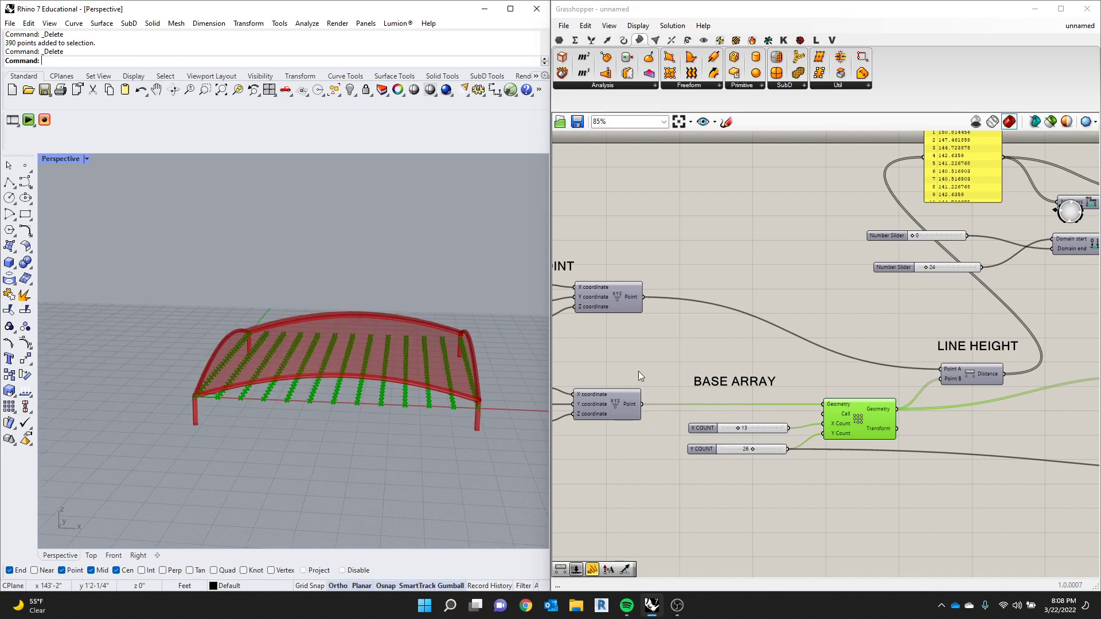
# - Turn off the preview of the base array component
pyautogui.scroll(-6, 732, 291)
pyautogui.scroll(4, 1031, 353)
pyautogui.moveTo(1030, 353); pyautogui.dragTo(756, 350, button='right')
pyautogui.scroll(-2, 768, 361)
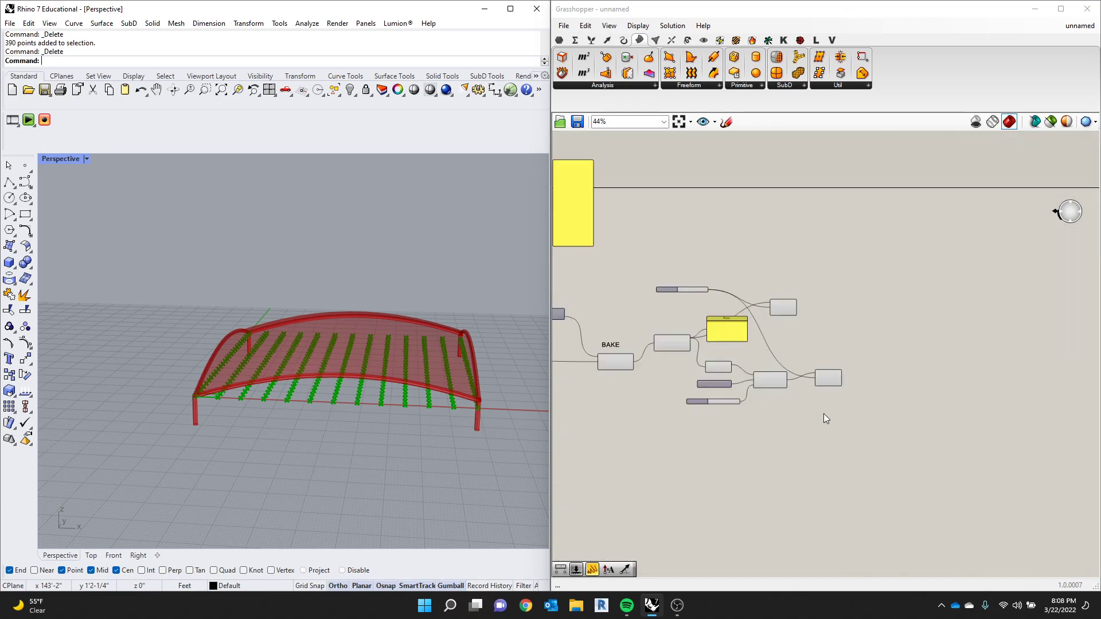
pyautogui.scroll(3, 825, 412)
pyautogui.click(744, 366)
pyautogui.scroll(2, 709, 373)
pyautogui.scroll(-6, 841, 391)
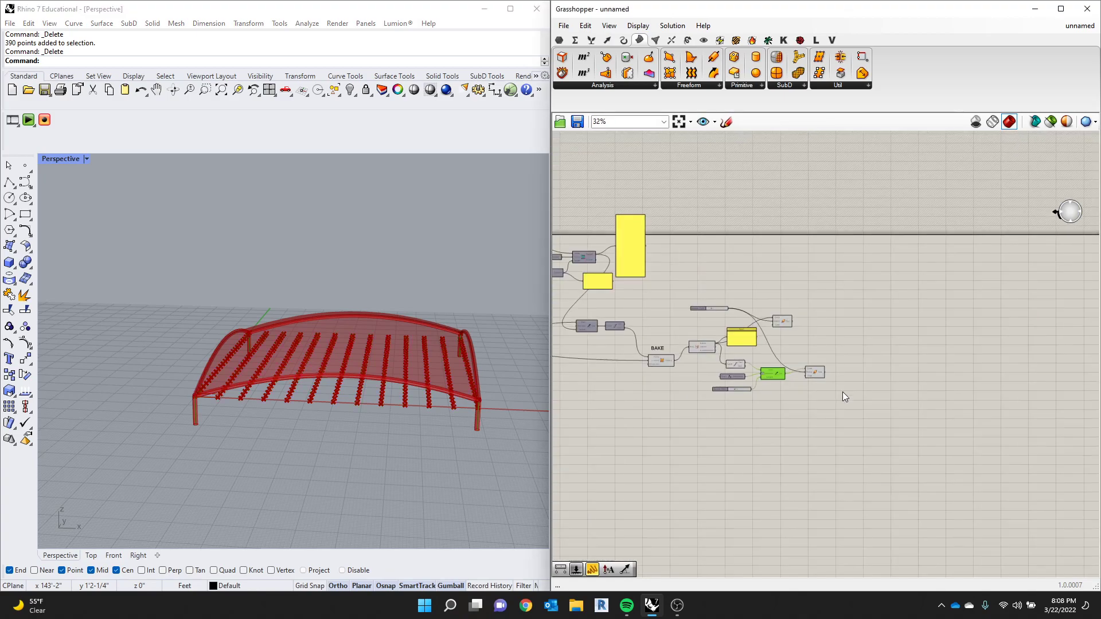
pyautogui.scroll(6, 706, 384)
pyautogui.click(742, 378)
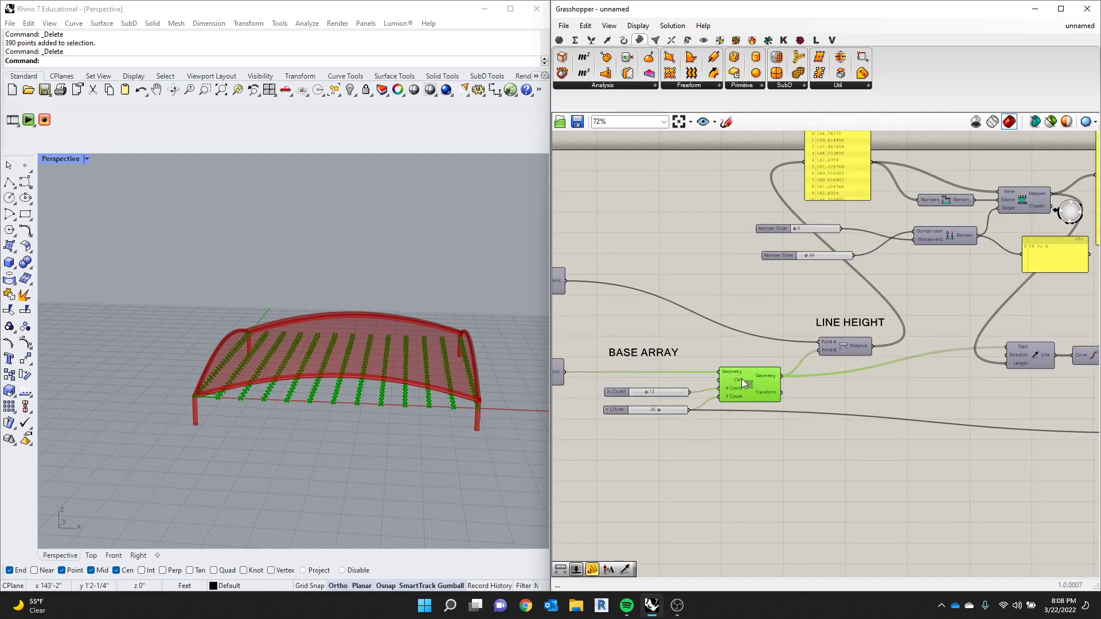
pyautogui.middleClick(742, 379)
pyautogui.click(763, 357)
# - Add an End Points component below the column Pipe and connect the Line output of Line SDL to its Curve input
pyautogui.scroll(-4, 763, 367)
pyautogui.scroll(3, 851, 431)
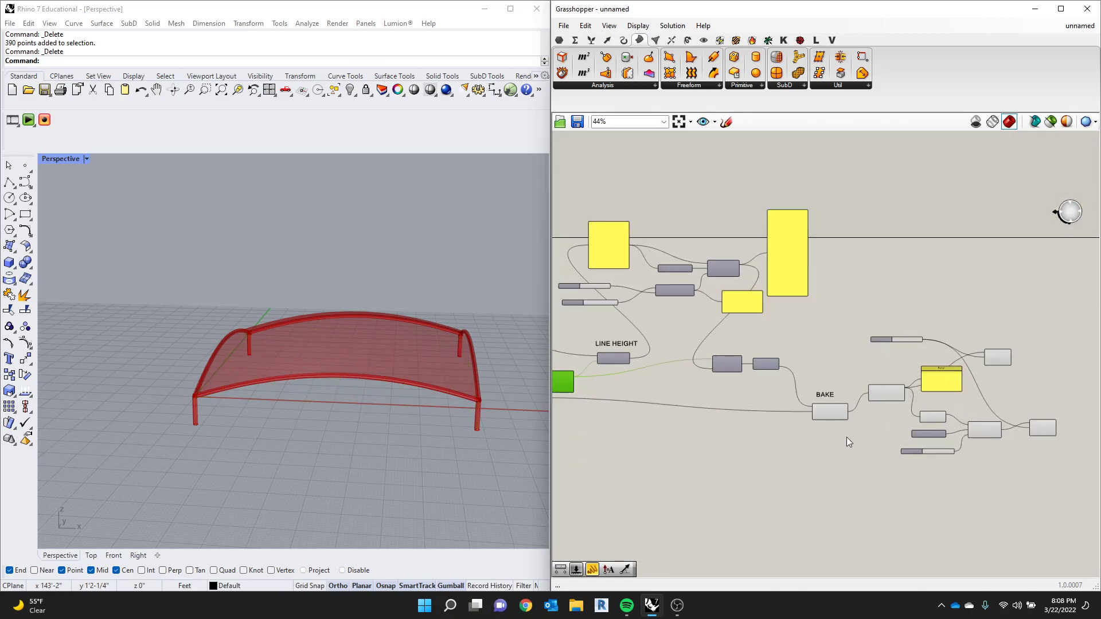
pyautogui.scroll(2, 938, 443)
pyautogui.click(942, 413)
pyautogui.click(859, 419)
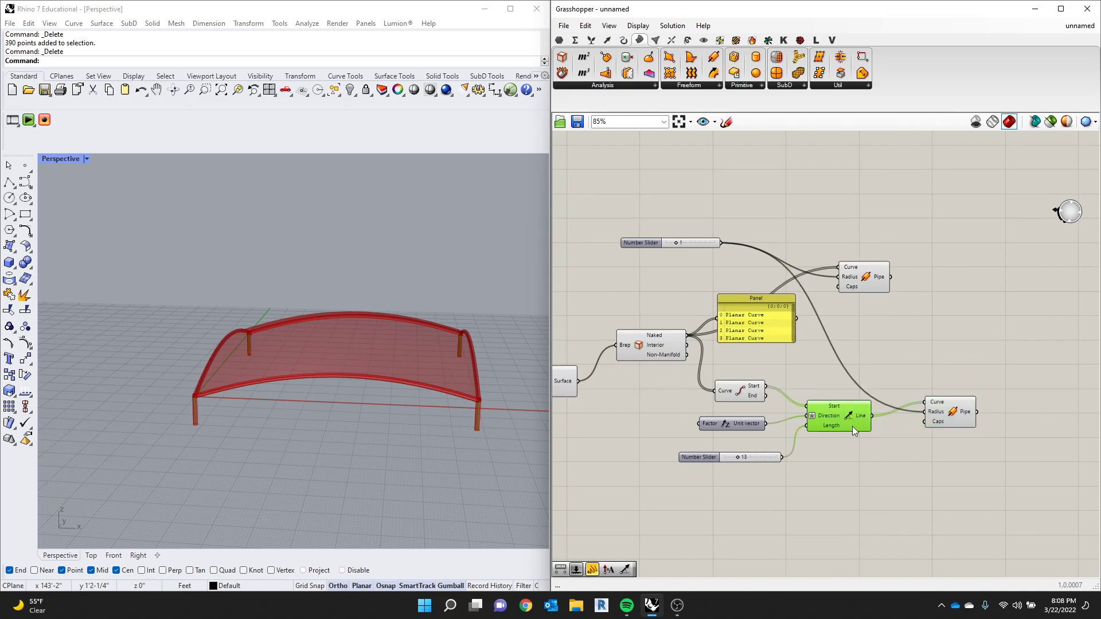
pyautogui.scroll(3, 852, 425)
pyautogui.doubleClick(855, 462)
pyautogui.write('e')
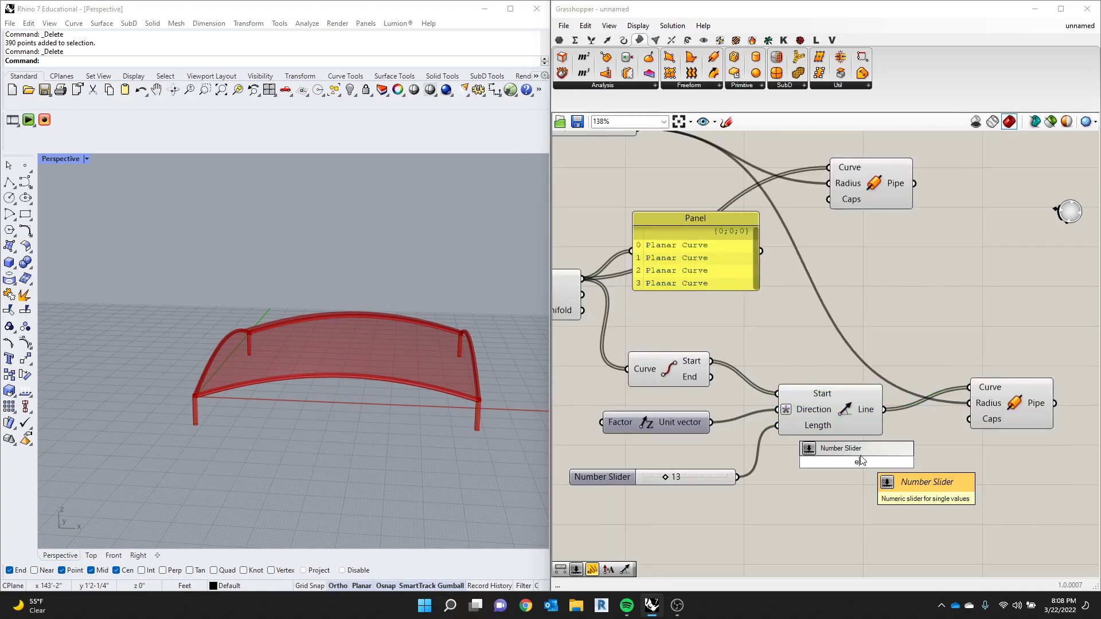
pyautogui.write('nd')
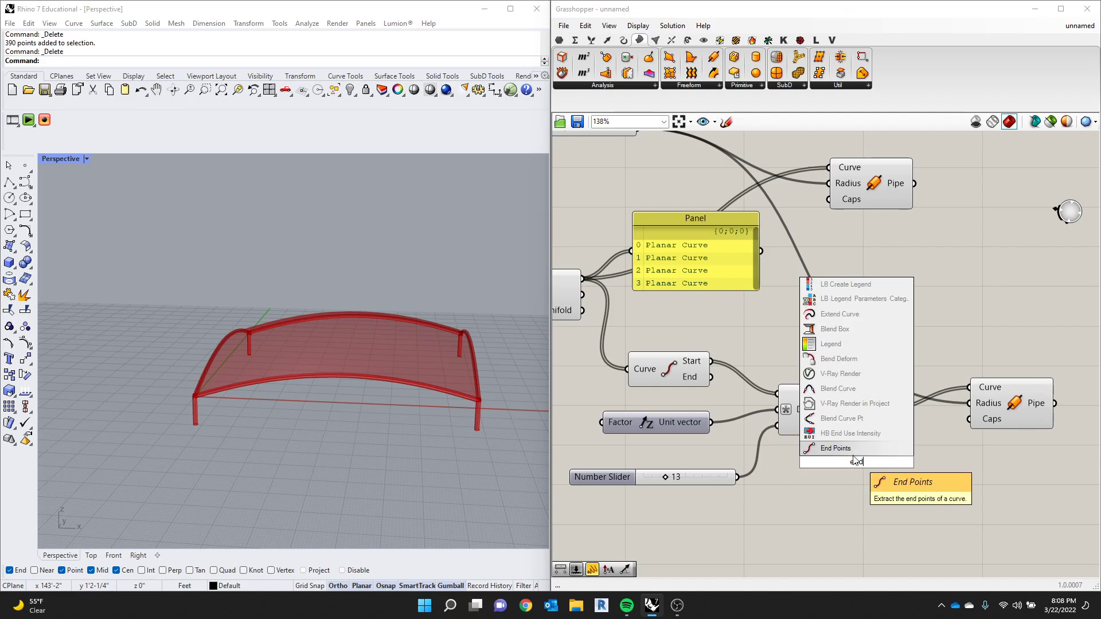
pyautogui.press('Return')
pyautogui.moveTo(887, 461); pyautogui.dragTo(1058, 528)
pyautogui.moveTo(884, 410); pyautogui.dragTo(994, 522)
# - Add a Panel beside the new End Points component and connect the End output to it
pyautogui.scroll(5, 218, 424)
pyautogui.scroll(-2, 894, 499)
pyautogui.scroll(1, 861, 492)
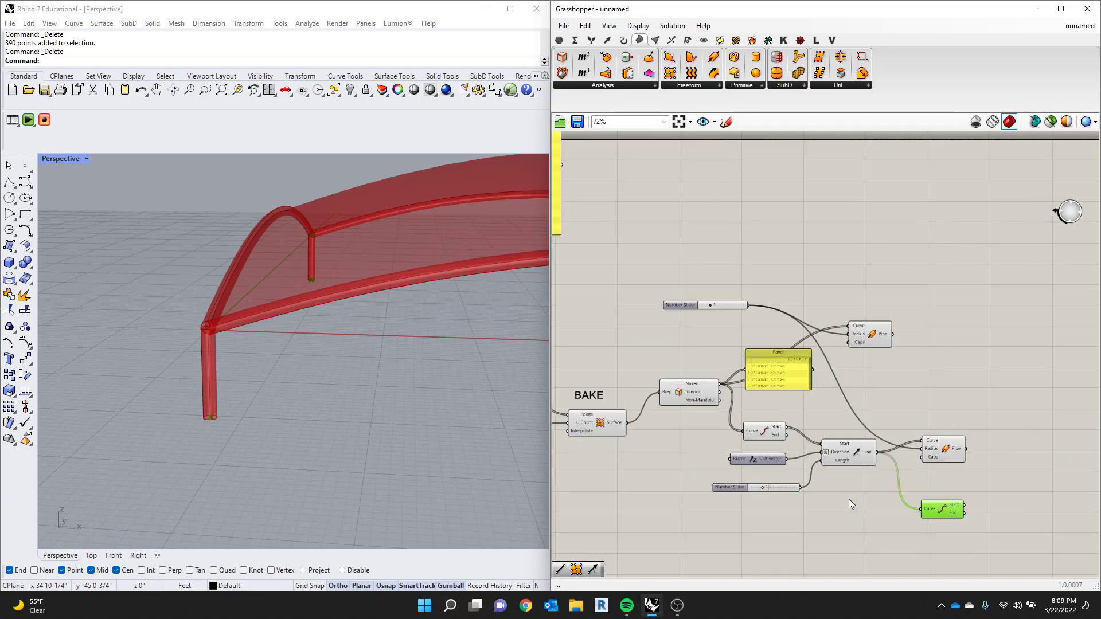
pyautogui.doubleClick(976, 481)
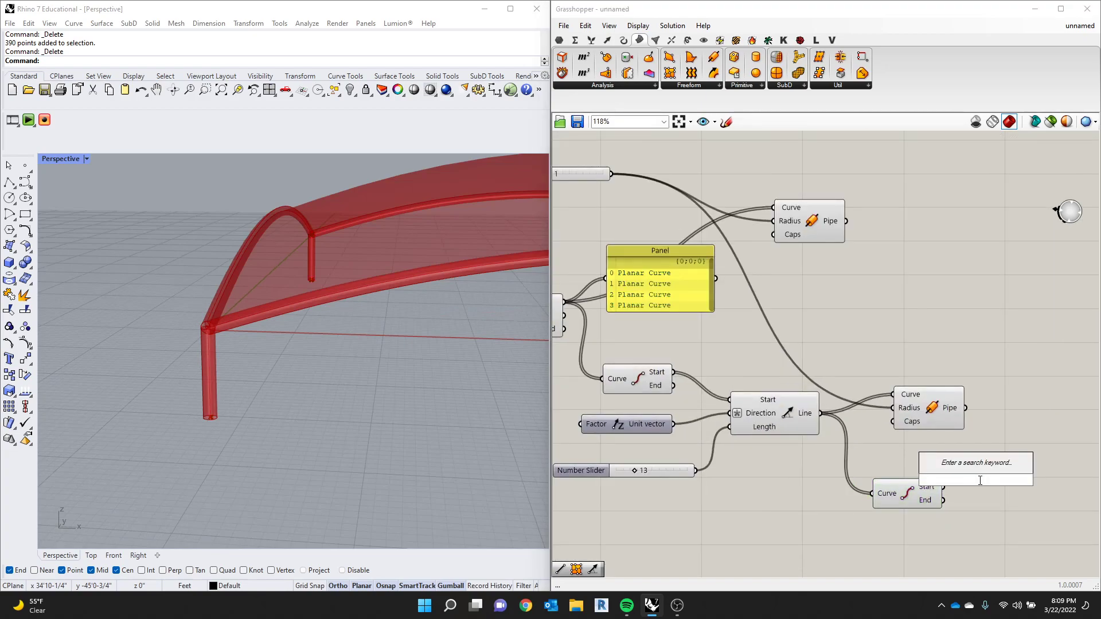
pyautogui.write('plan')
pyautogui.press('BackSpace')
pyautogui.press('BackSpace')
pyautogui.press('BackSpace')
pyautogui.write('anel')
pyautogui.press('Return')
pyautogui.moveTo(980, 485)
pyautogui.mouseDown()
pyautogui.moveTo(1022, 490)
pyautogui.moveTo(1044, 509)
pyautogui.moveTo(984, 506)
pyautogui.mouseUp()
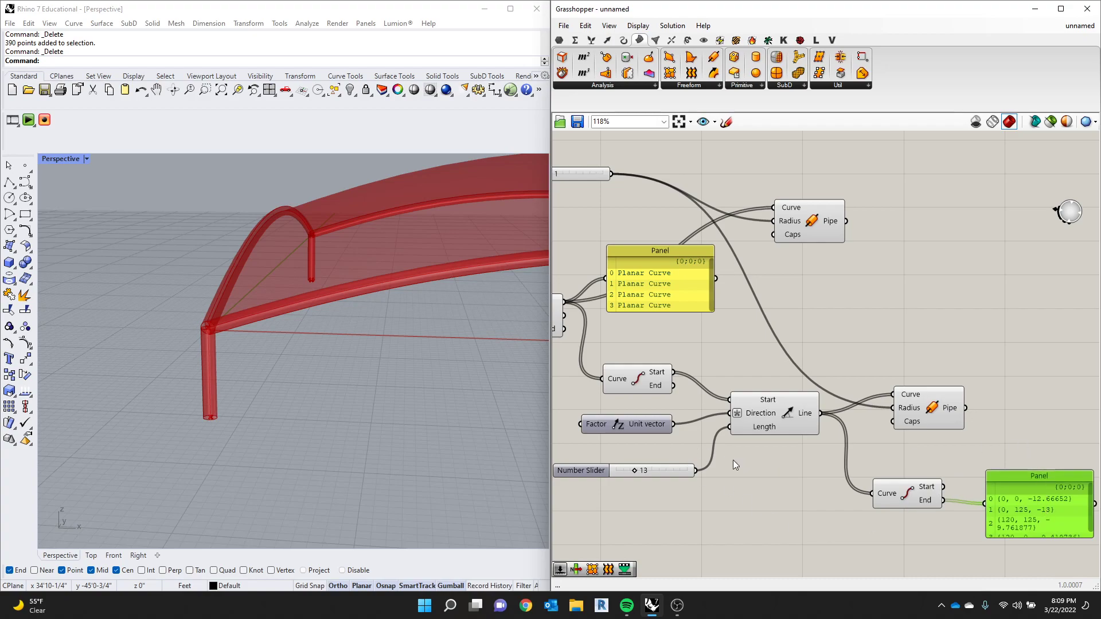
# - Add a Point parameter above the panel that lists the column end points
pyautogui.scroll(-7, 329, 415)
pyautogui.scroll(5, 344, 416)
pyautogui.moveTo(375, 420); pyautogui.dragTo(298, 414, button='right')
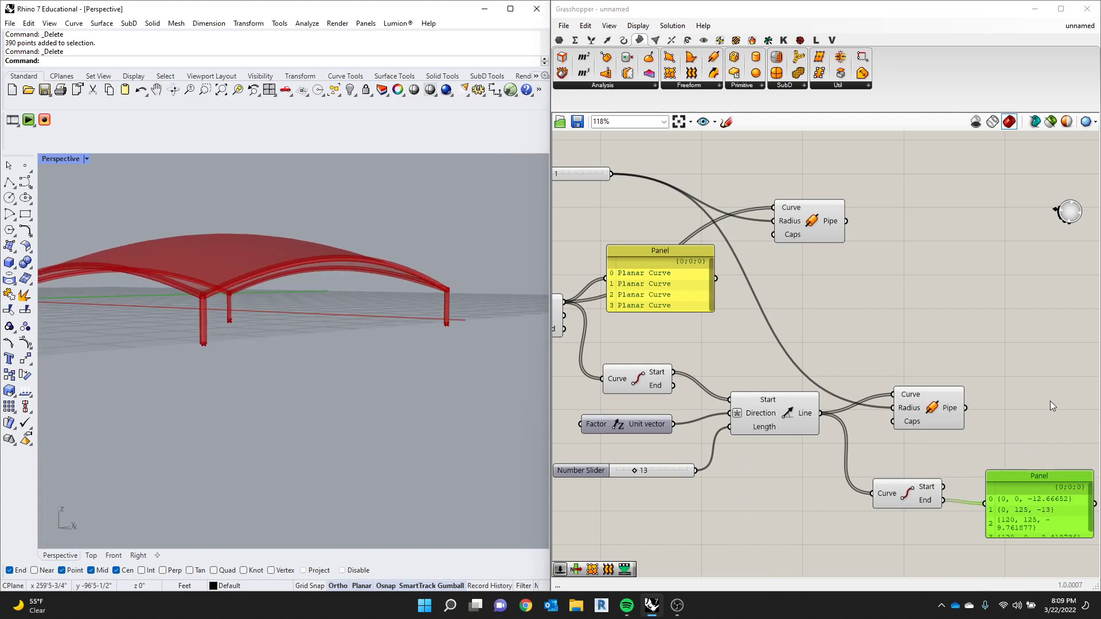
pyautogui.doubleClick(1051, 385)
pyautogui.write('poin')
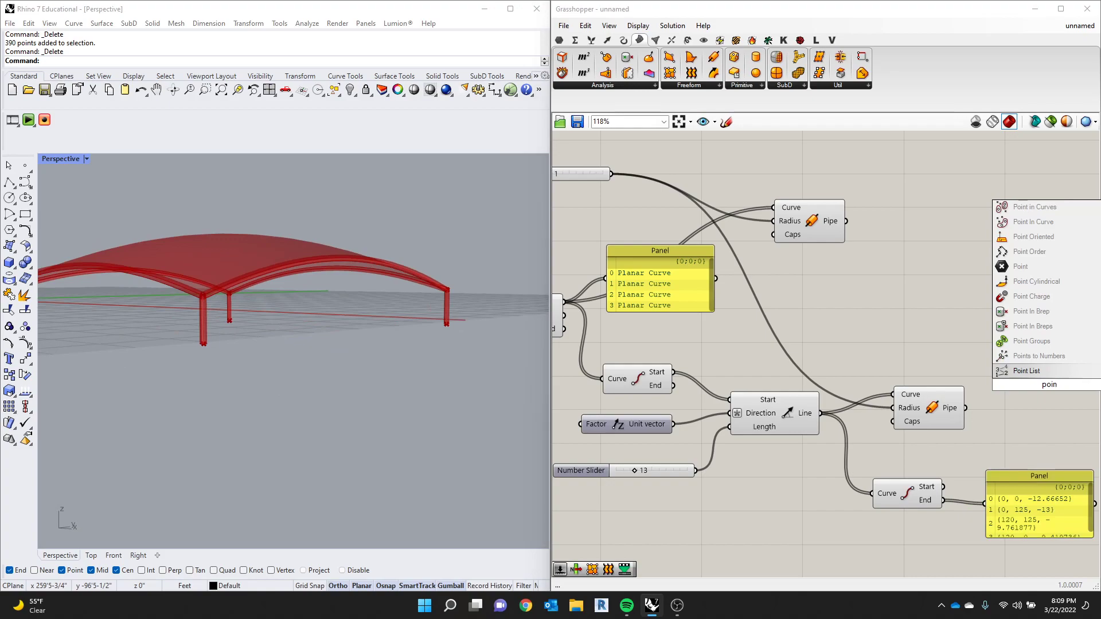
pyautogui.write('t')
pyautogui.press('Return')
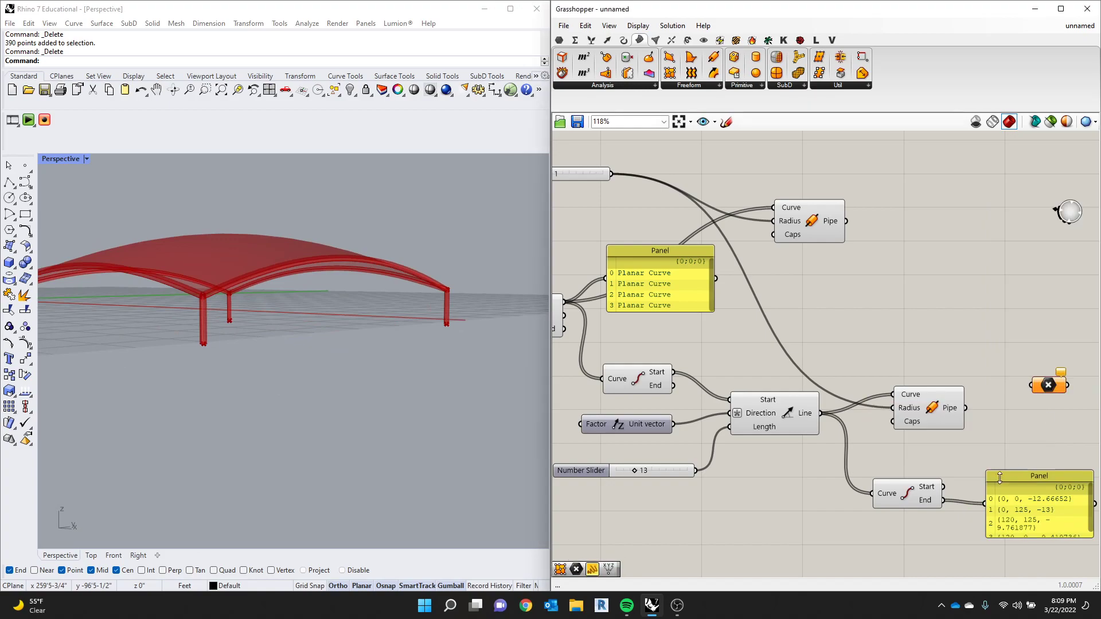
# - Connect the column End Points' End output to the Point parameter and place the parameter below the panel
pyautogui.moveTo(943, 501); pyautogui.dragTo(1032, 385)
pyautogui.moveTo(1050, 379); pyautogui.dragTo(961, 552)
pyautogui.scroll(3, 336, 334)
pyautogui.scroll(-4, 336, 334)
pyautogui.moveTo(336, 333); pyautogui.dragTo(302, 350, button='right')
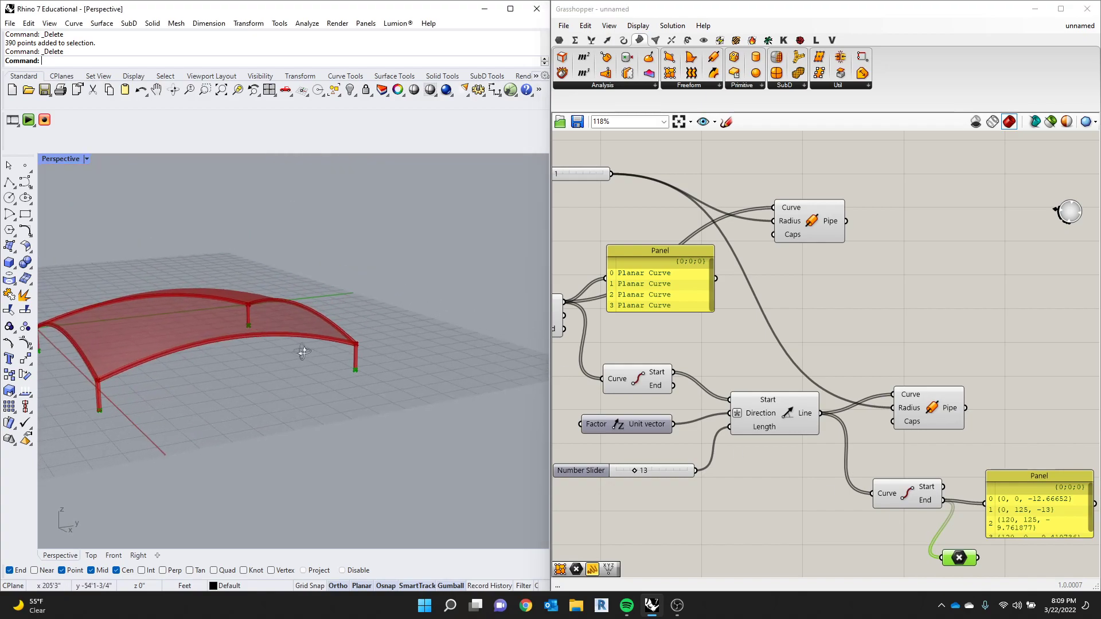
# - Delete the panel on the End output and add a taller Panel fed by the Point parameter
pyautogui.click(1034, 506)
pyautogui.press('Delete')
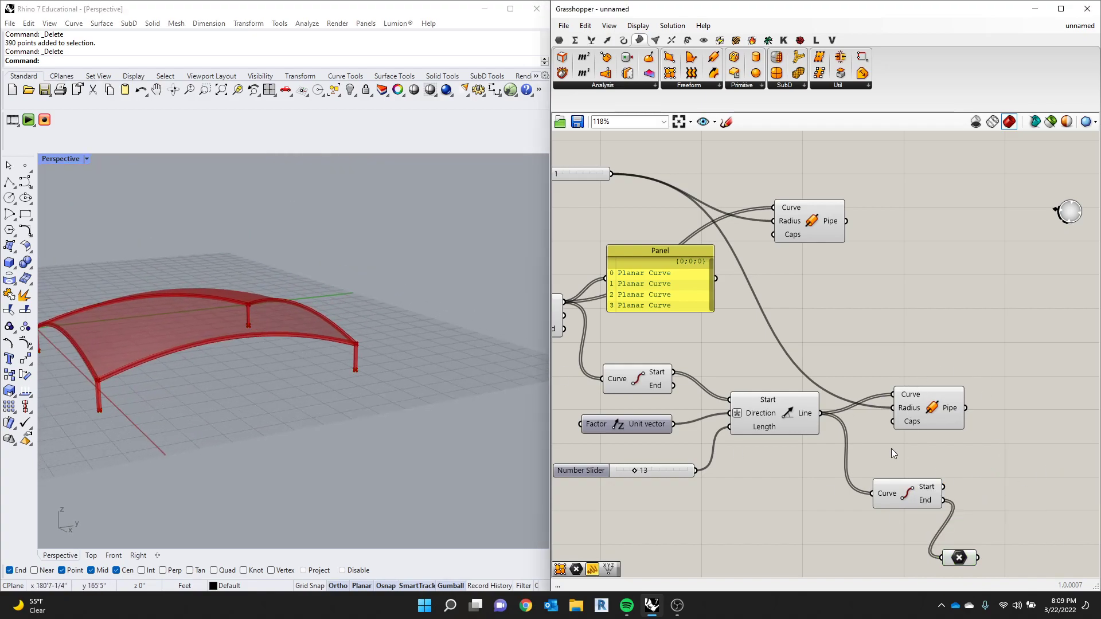
pyautogui.scroll(2, 969, 547)
pyautogui.scroll(-2, 987, 535)
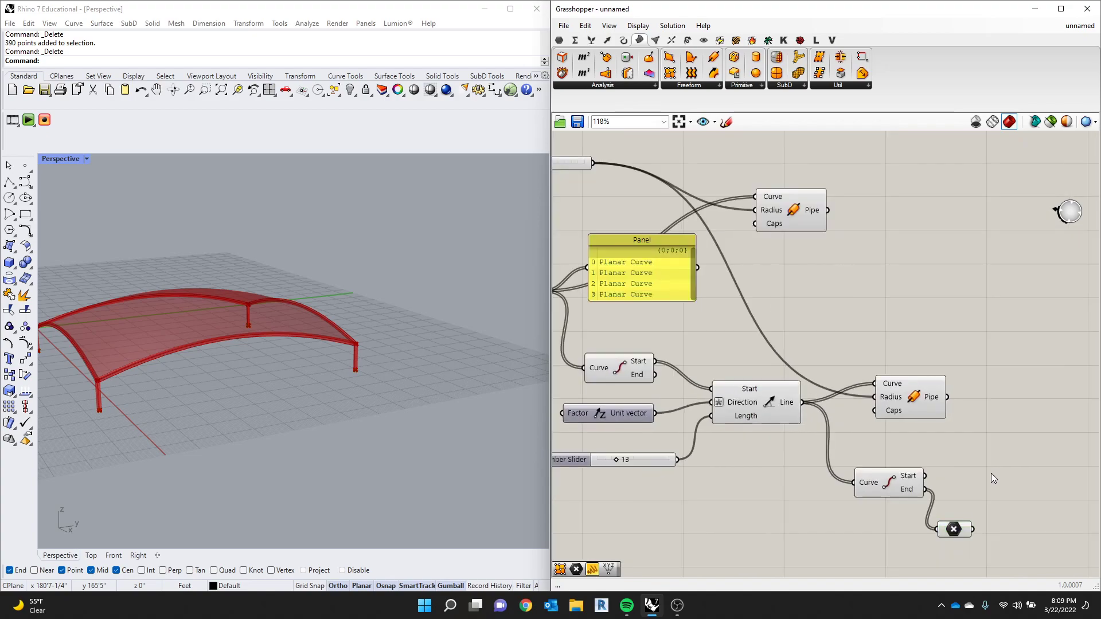
pyautogui.doubleClick(991, 473)
pyautogui.write('panel')
pyautogui.press('Return')
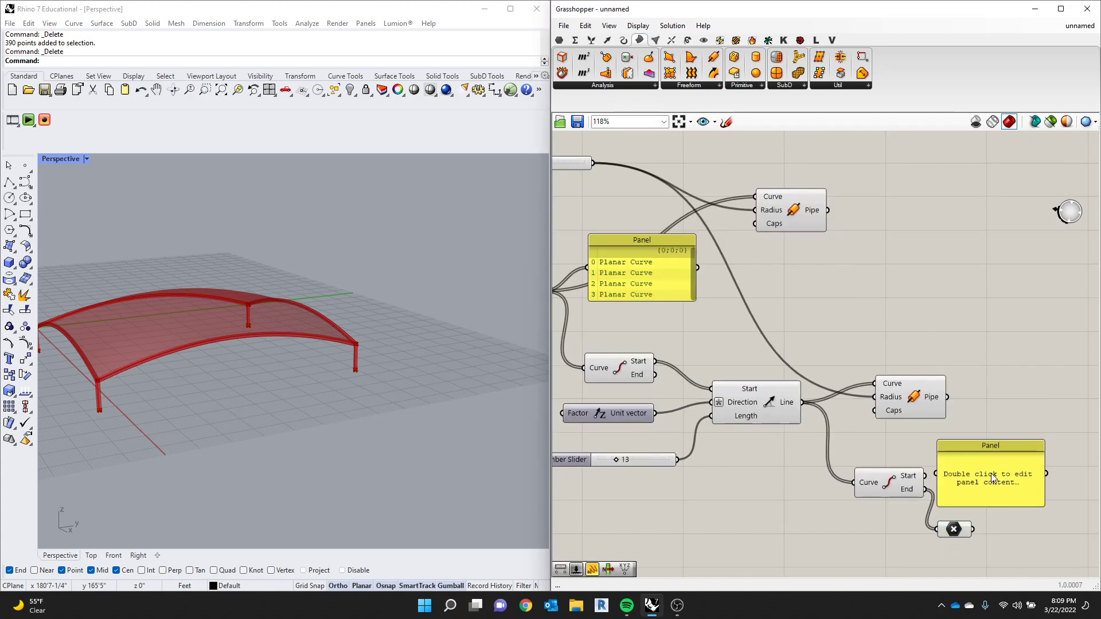
pyautogui.moveTo(974, 529); pyautogui.dragTo(1029, 558)
pyautogui.scroll(-3, 959, 397)
pyautogui.scroll(4, 1048, 475)
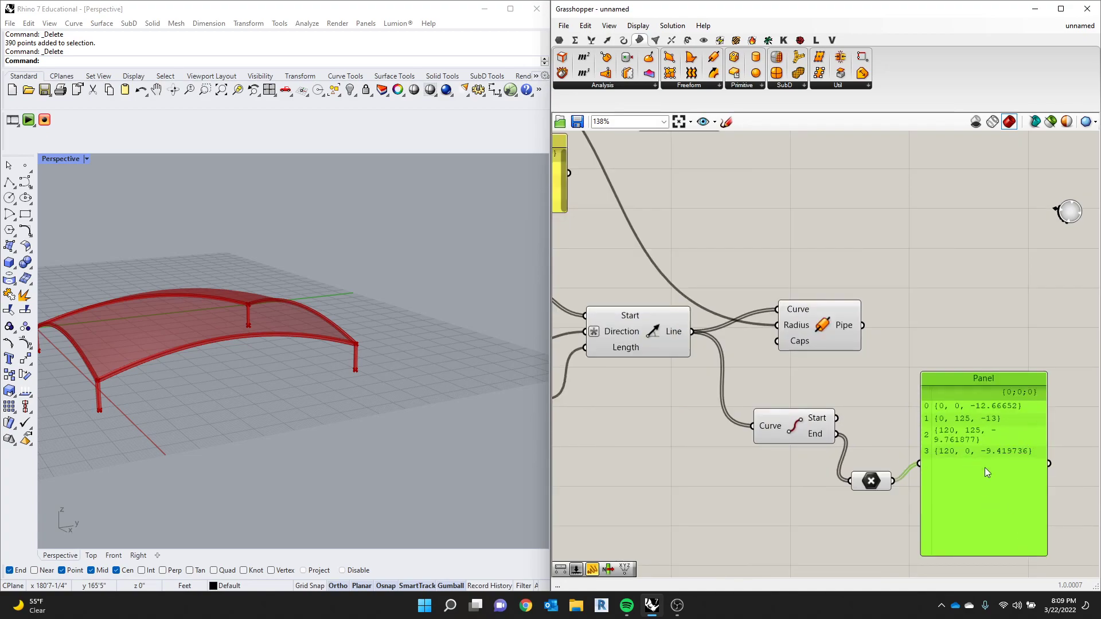
# - Highlight the Line SDL lines and the column end points in the model, viewing a column base up close
pyautogui.click(638, 351)
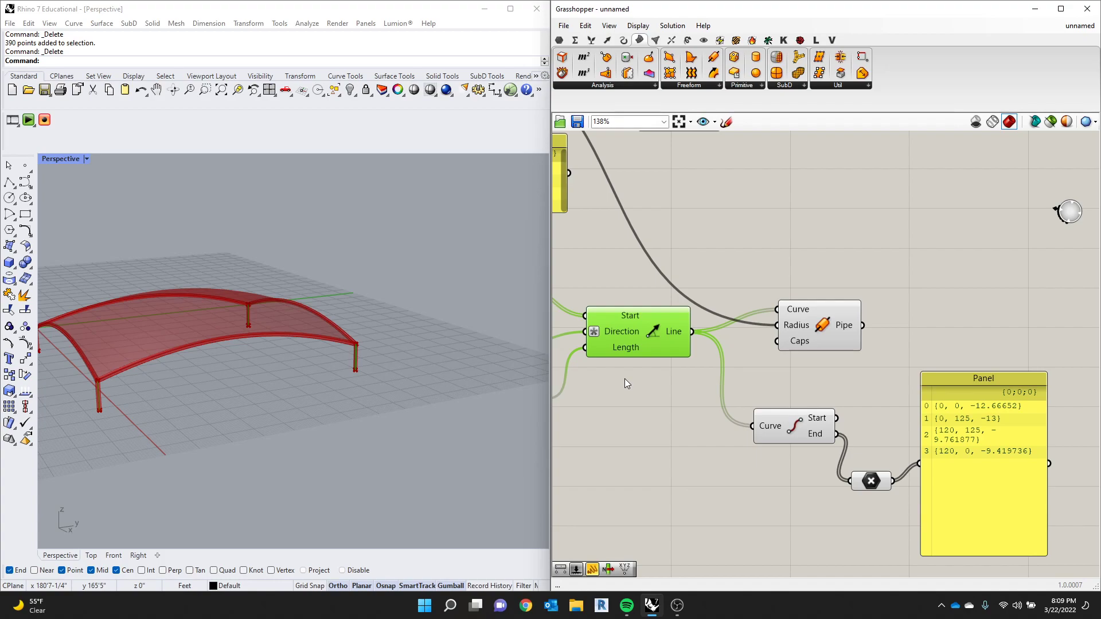
pyautogui.click(871, 480)
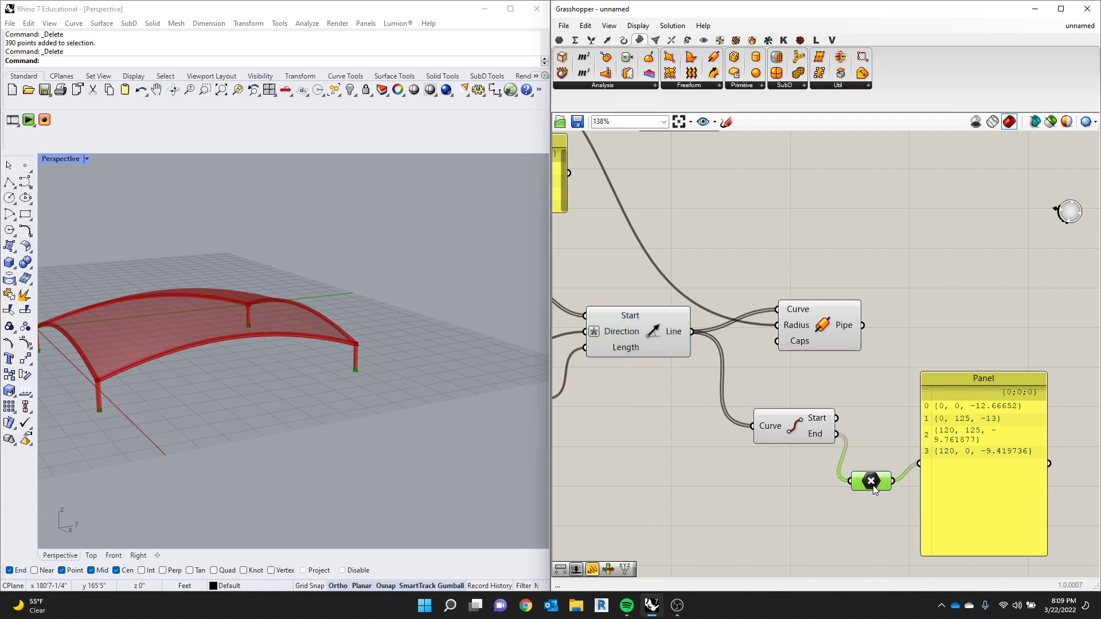
pyautogui.scroll(6, 352, 390)
pyautogui.scroll(-3, 394, 305)
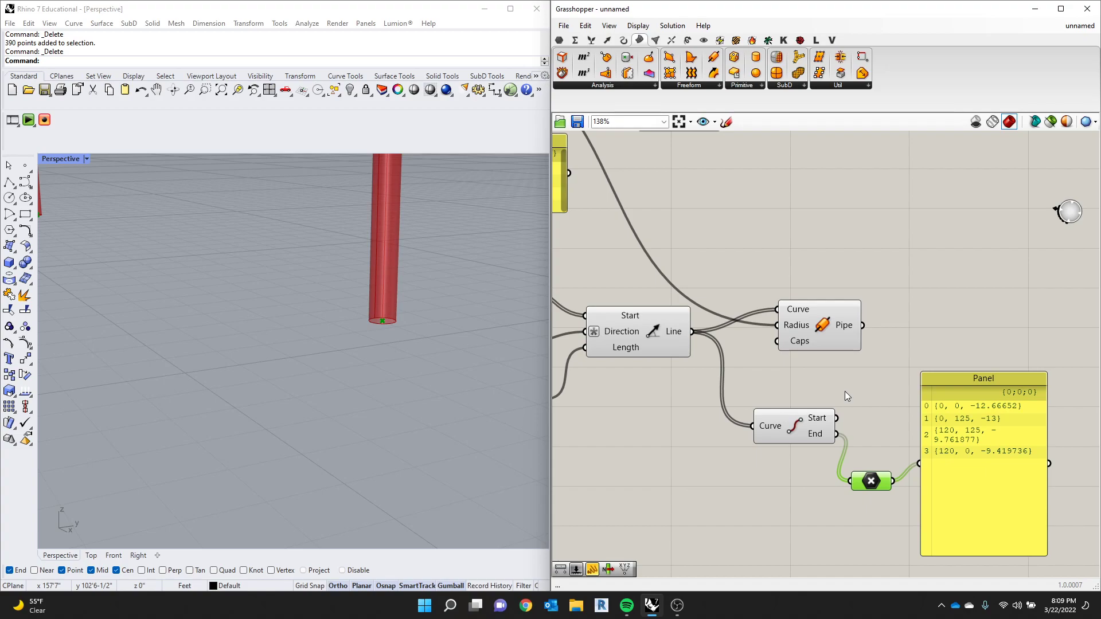
pyautogui.scroll(-2, 553, 335)
pyautogui.scroll(-5, 456, 339)
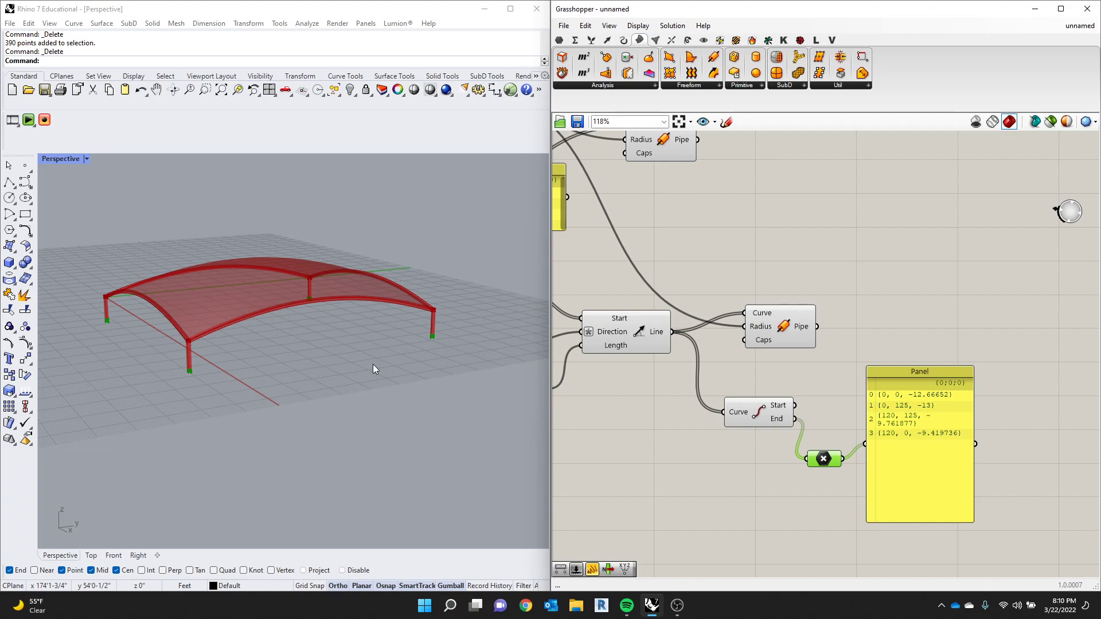
# - Inspect the Unit Z vector and the expression applied to the Direction input of Line SDL
pyautogui.scroll(-2, 859, 297)
pyautogui.moveTo(708, 369); pyautogui.dragTo(785, 349, button='right')
pyautogui.scroll(3, 655, 319)
pyautogui.moveTo(655, 317); pyautogui.dragTo(671, 320)
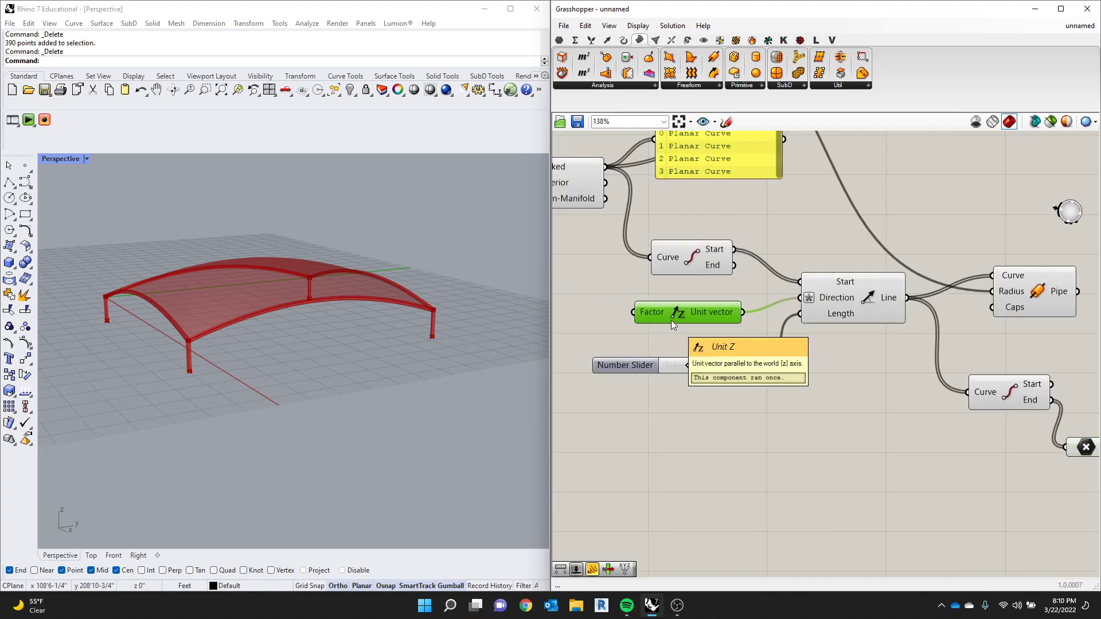
pyautogui.moveTo(826, 302)
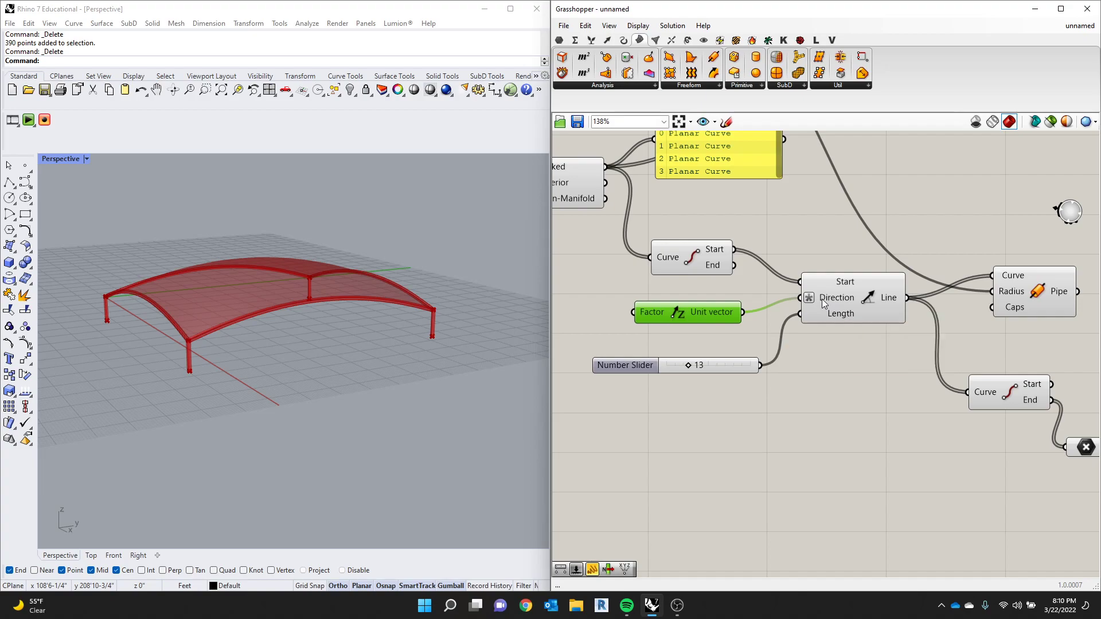
pyautogui.scroll(2, 825, 301)
pyautogui.rightClick(832, 300)
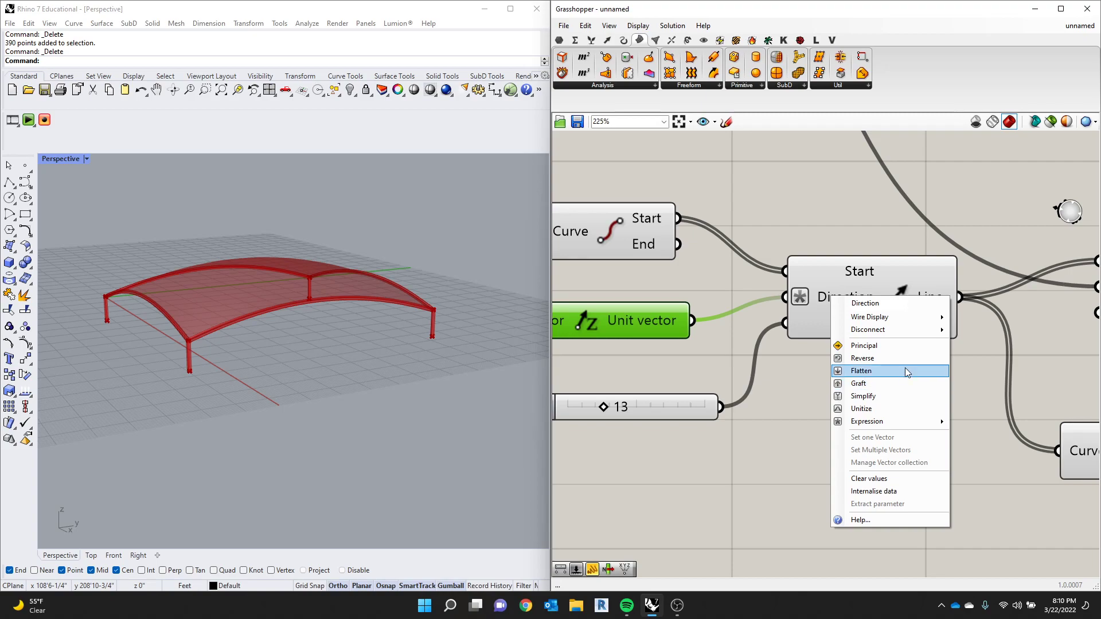
pyautogui.moveTo(897, 422)
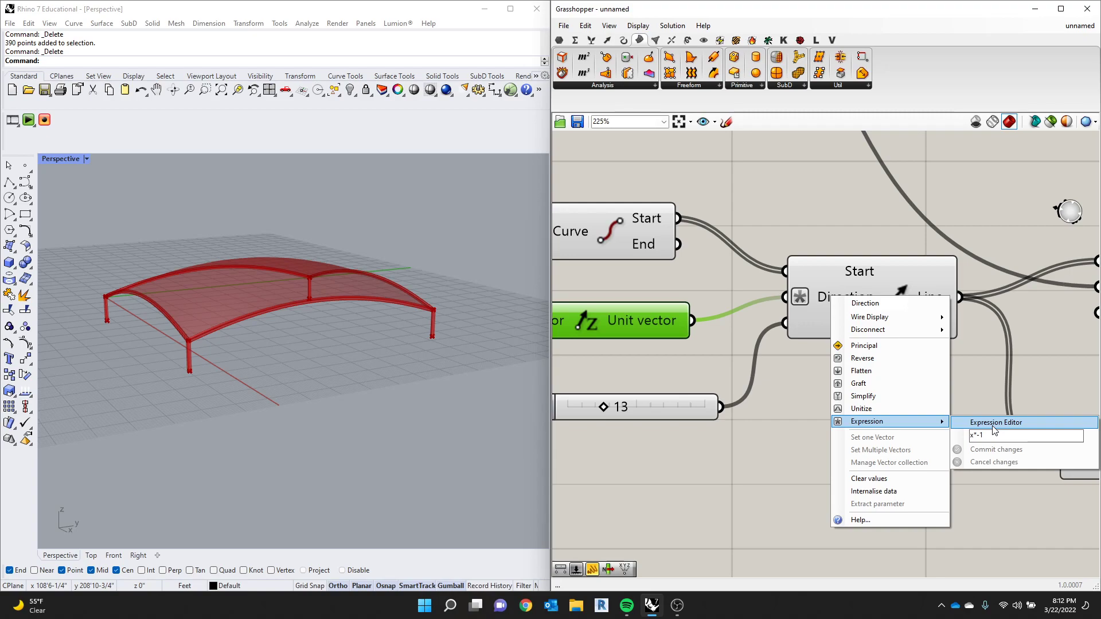
pyautogui.click(749, 488)
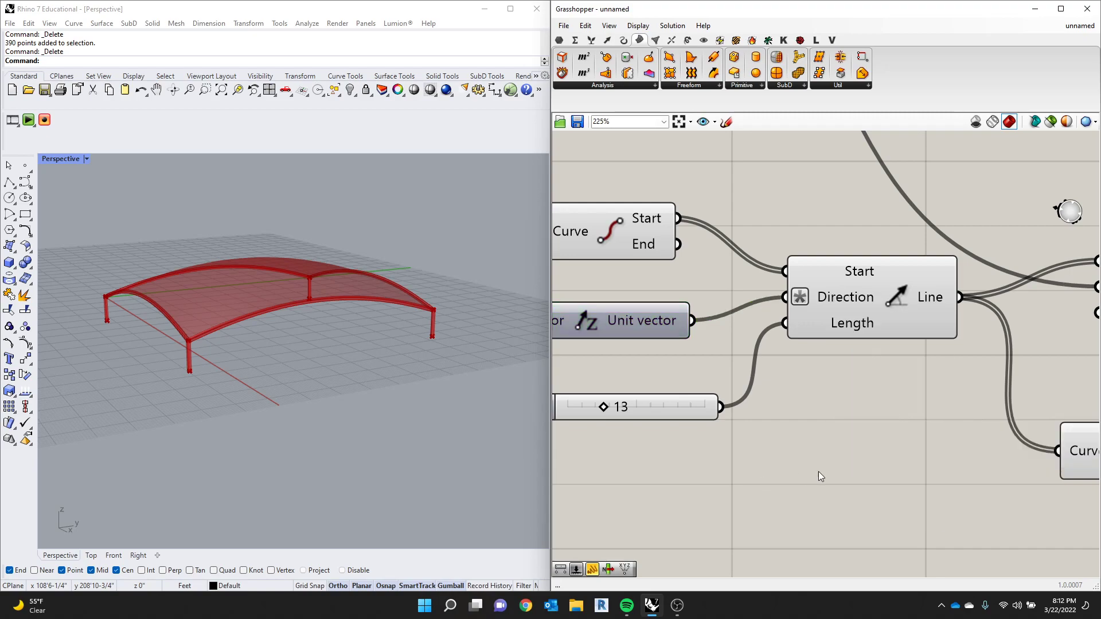
# - Space out the Point parameter and its Panel in a row beside the column End Points component
pyautogui.scroll(-3, 724, 445)
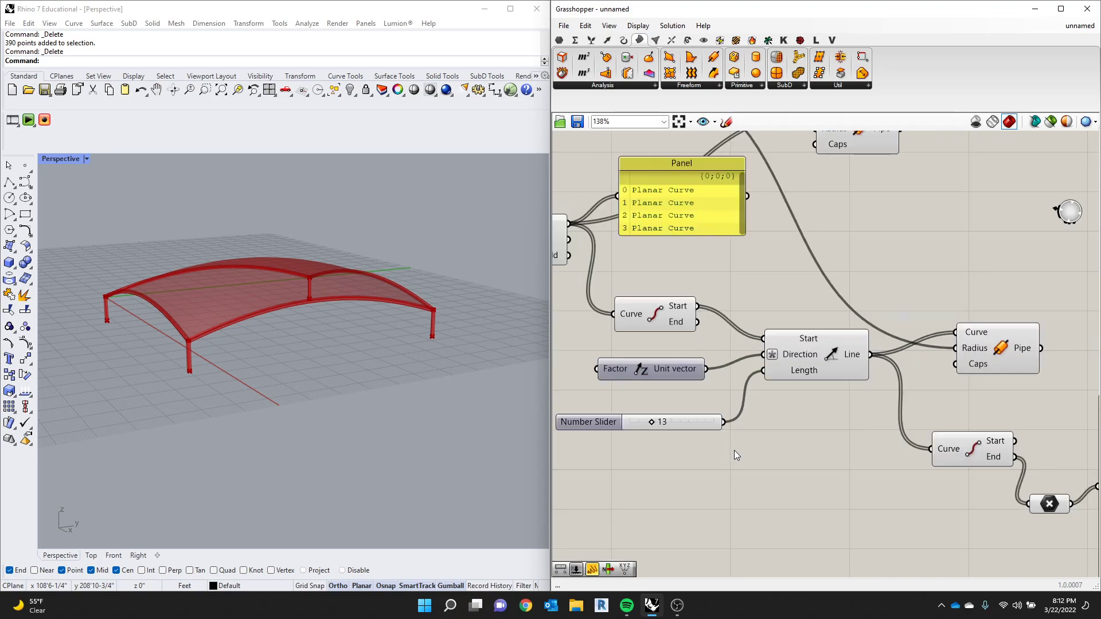
pyautogui.scroll(-3, 734, 450)
pyautogui.moveTo(1050, 468); pyautogui.dragTo(884, 446, button='right')
pyautogui.scroll(2, 884, 447)
pyautogui.moveTo(832, 446); pyautogui.dragTo(869, 457)
pyautogui.scroll(3, 819, 456)
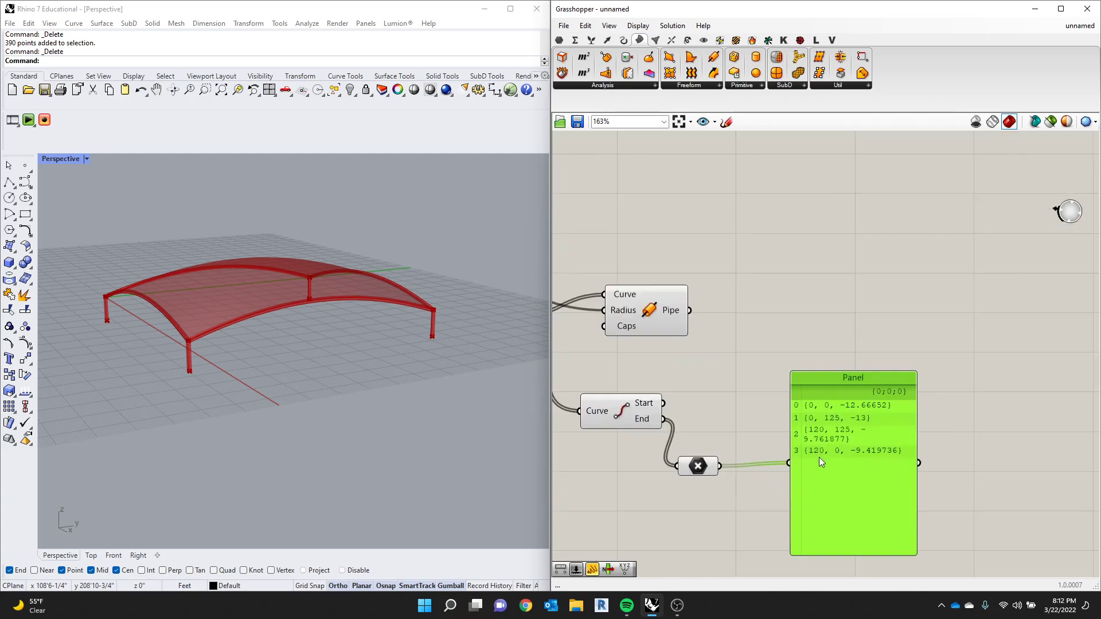
pyautogui.scroll(-5, 741, 404)
pyautogui.moveTo(652, 404); pyautogui.dragTo(652, 399)
pyautogui.scroll(8, 155, 374)
pyautogui.scroll(-5, 275, 363)
pyautogui.moveTo(695, 430); pyautogui.dragTo(697, 425)
pyautogui.click(765, 402)
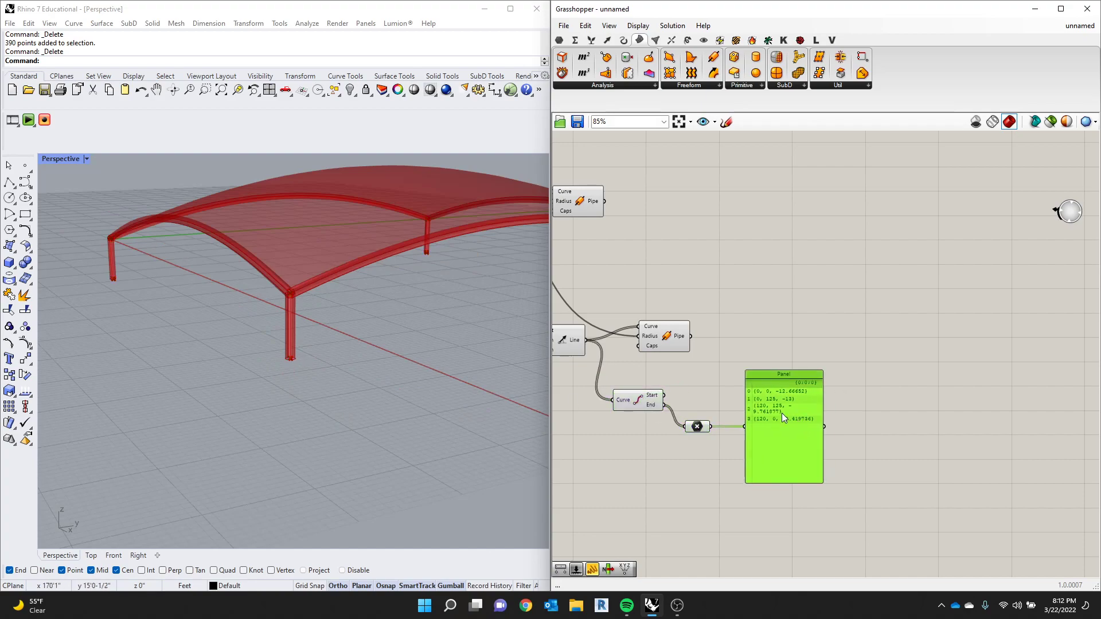
pyautogui.scroll(3, 771, 400)
pyautogui.scroll(-2, 717, 385)
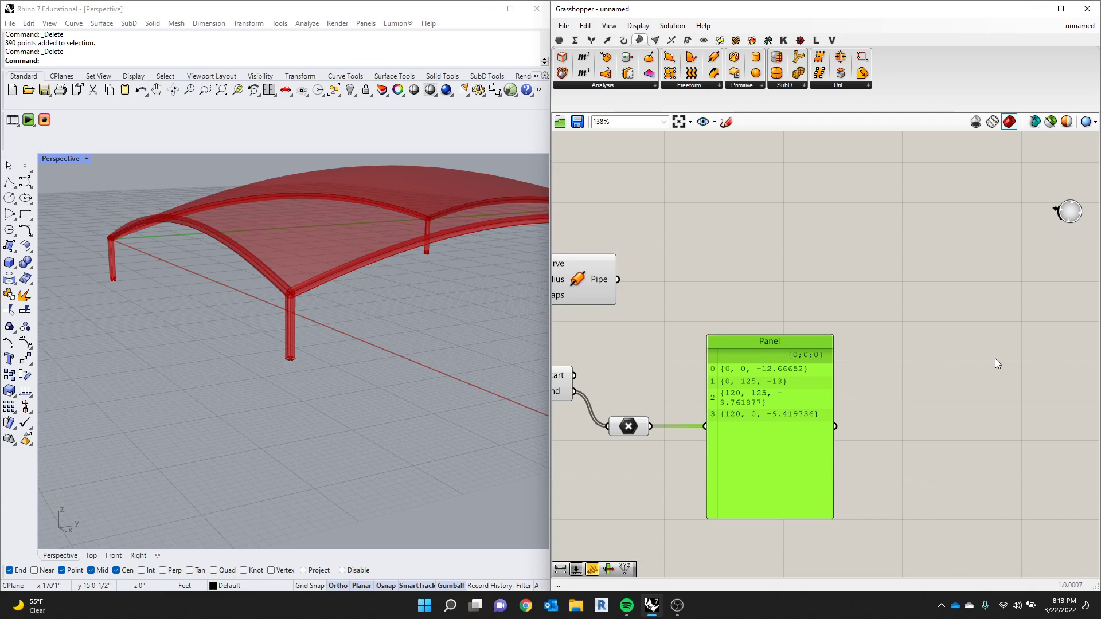
# - Add a List Item component beyond the column end point Panel and connect the Panel's output to its List input
pyautogui.click(965, 334)
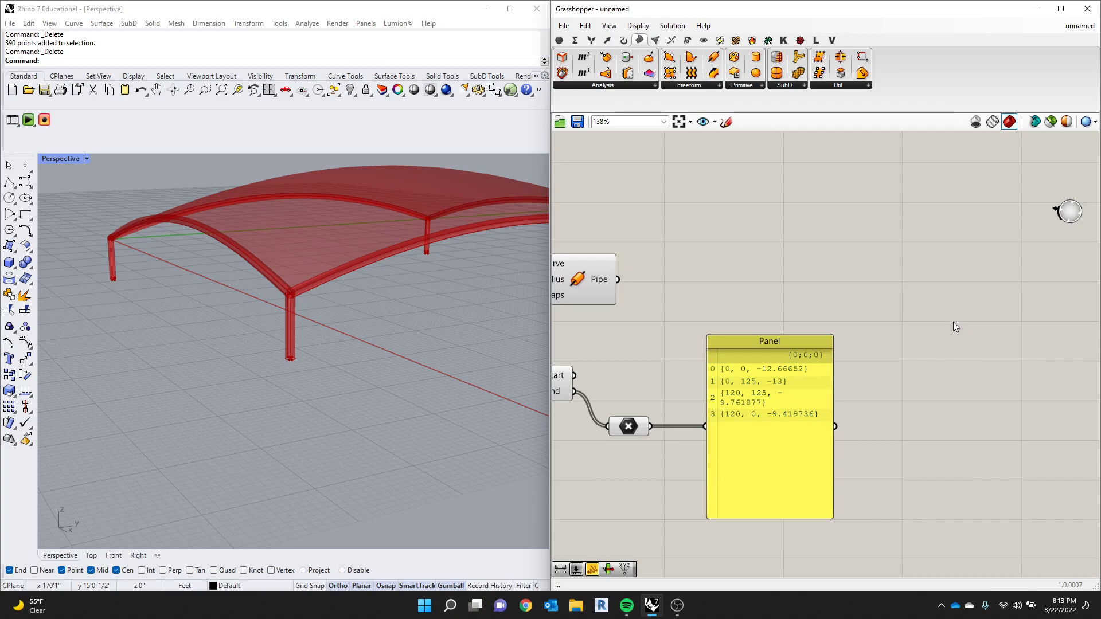
pyautogui.doubleClick(953, 321)
pyautogui.write('list ite')
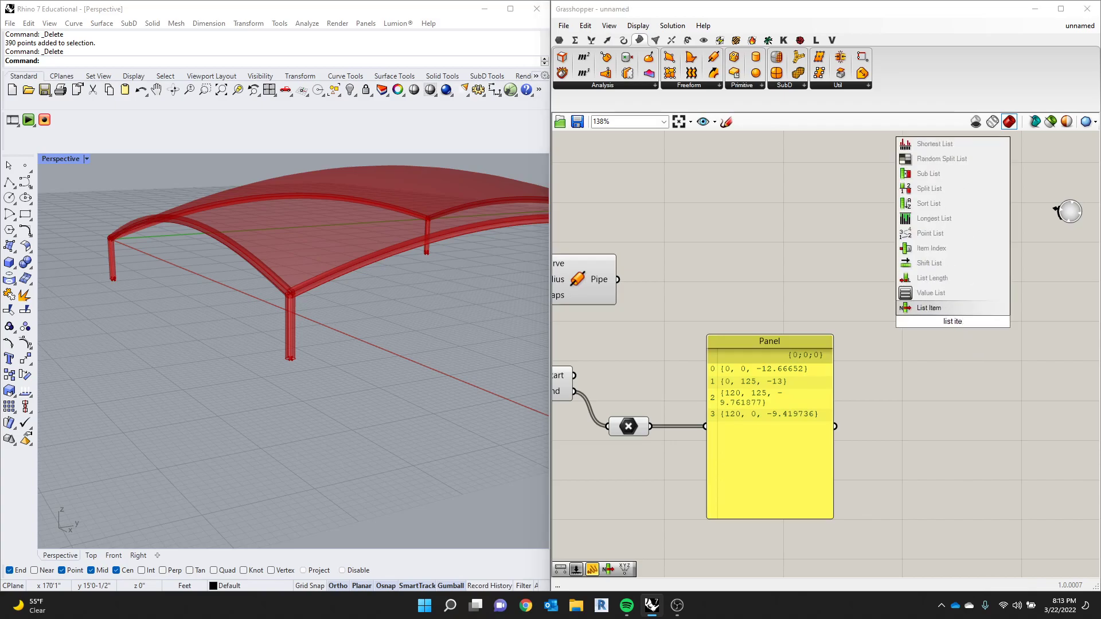
pyautogui.press('Return')
pyautogui.click(954, 322)
pyautogui.scroll(3, 854, 360)
pyautogui.scroll(-1, 787, 382)
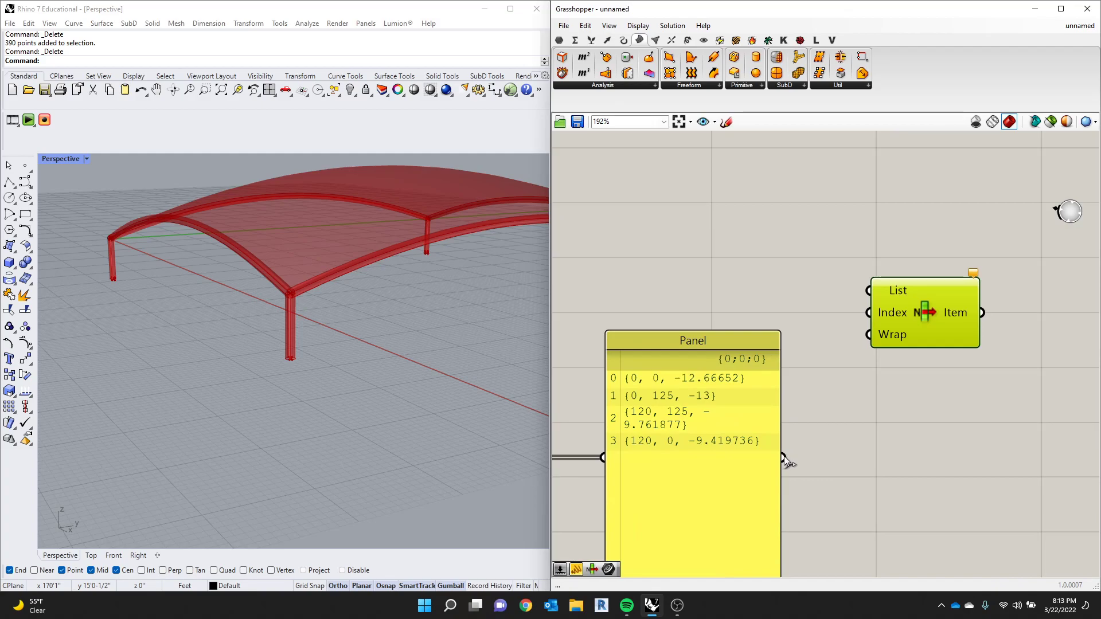
pyautogui.moveTo(783, 457); pyautogui.dragTo(859, 297)
pyautogui.scroll(1, 886, 303)
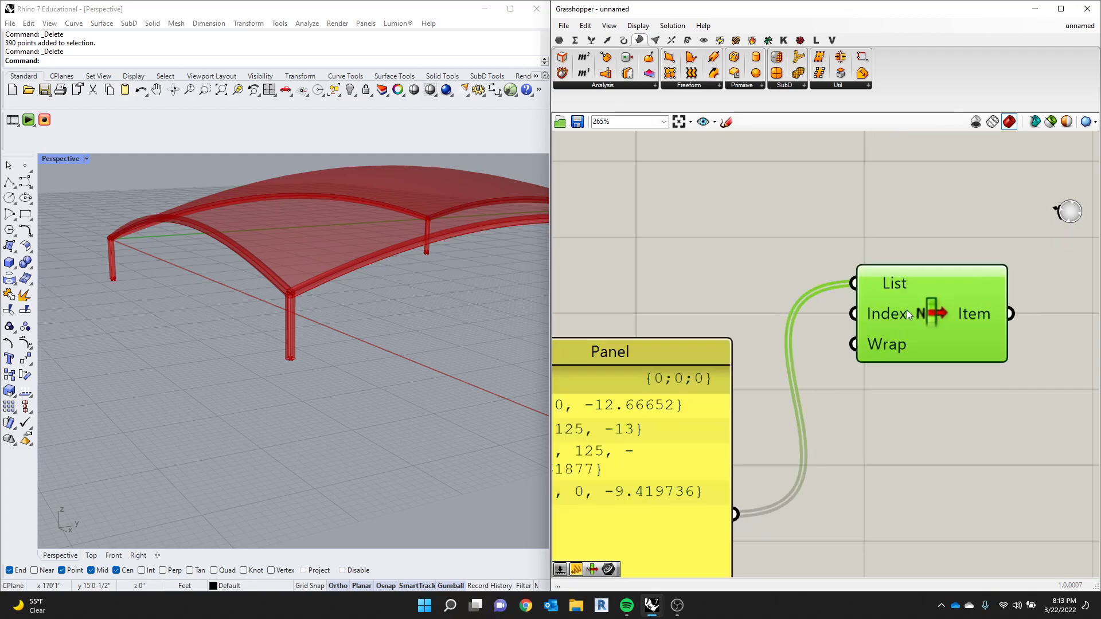
# - Add three outputs to the List Item component so it offers i, +1, +2 and +3
pyautogui.scroll(2, 907, 312)
pyautogui.scroll(-2, 907, 315)
pyautogui.scroll(3, 918, 319)
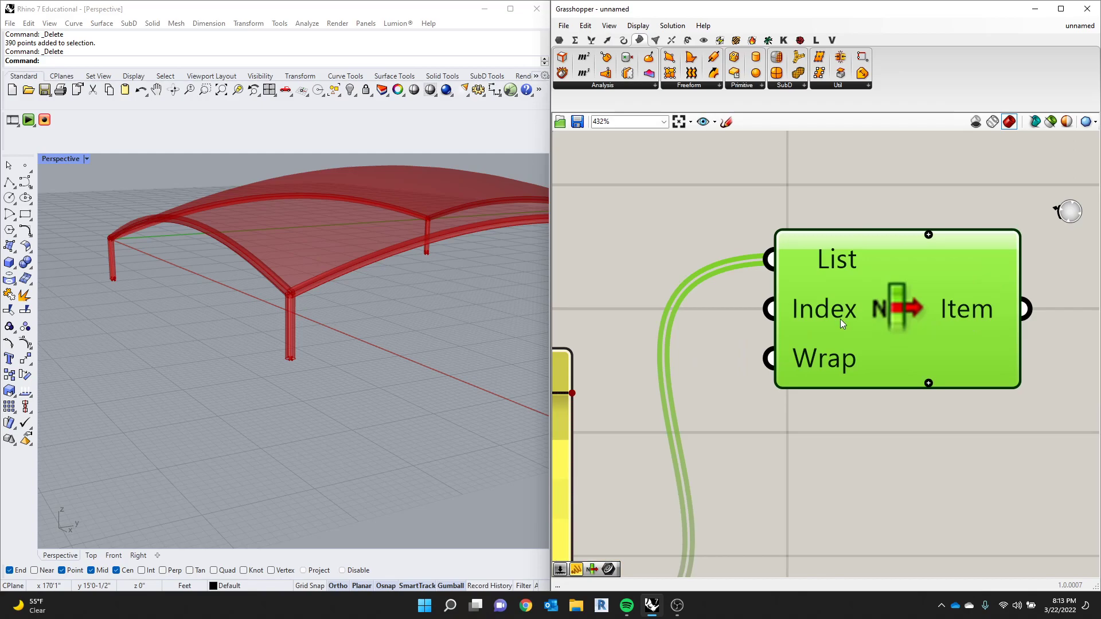
pyautogui.scroll(-2, 875, 348)
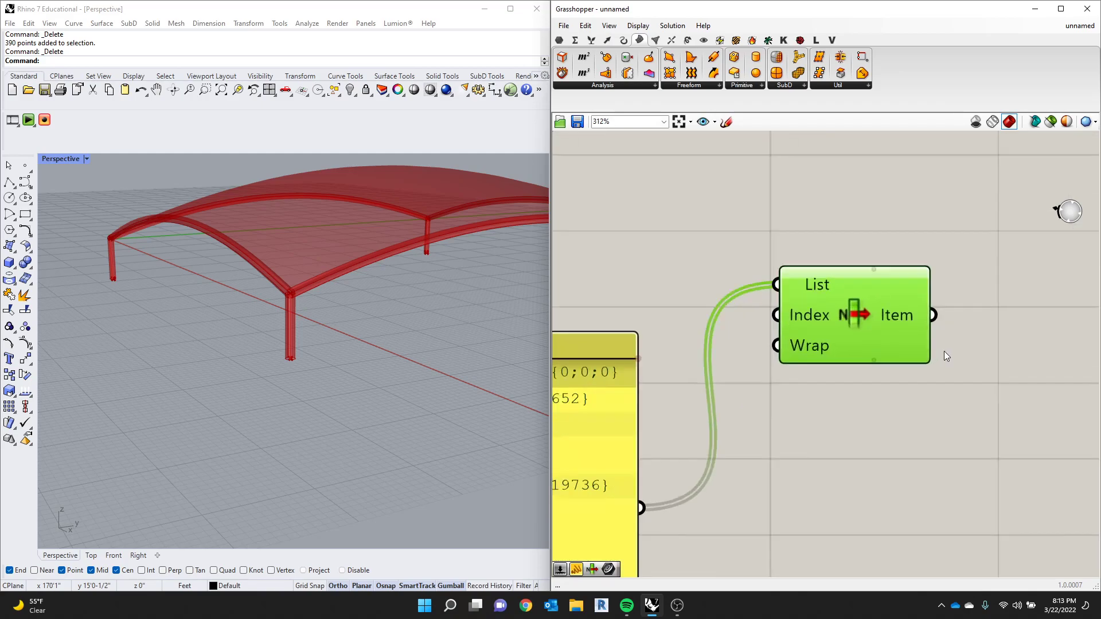
pyautogui.scroll(2, 944, 351)
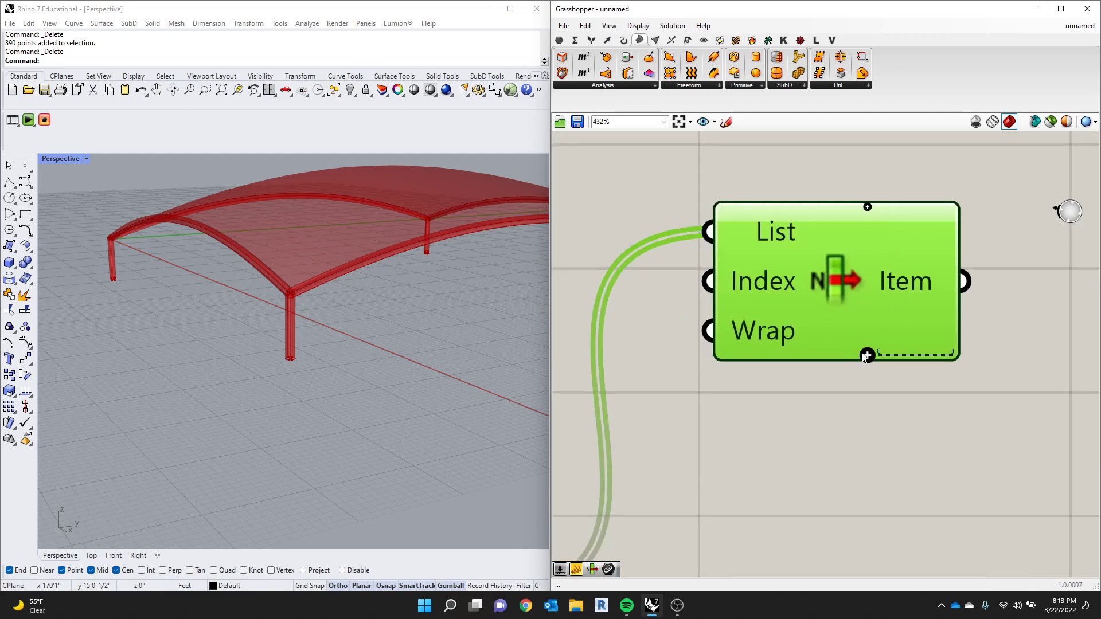
pyautogui.scroll(-3, 865, 357)
pyautogui.scroll(3, 850, 354)
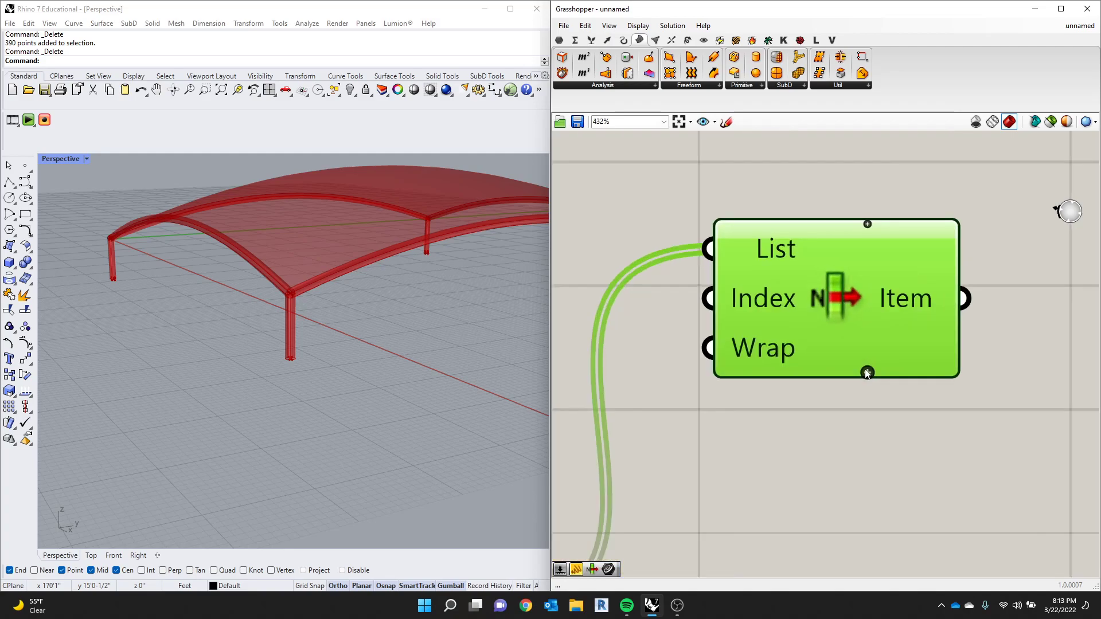
pyautogui.scroll(-2, 865, 370)
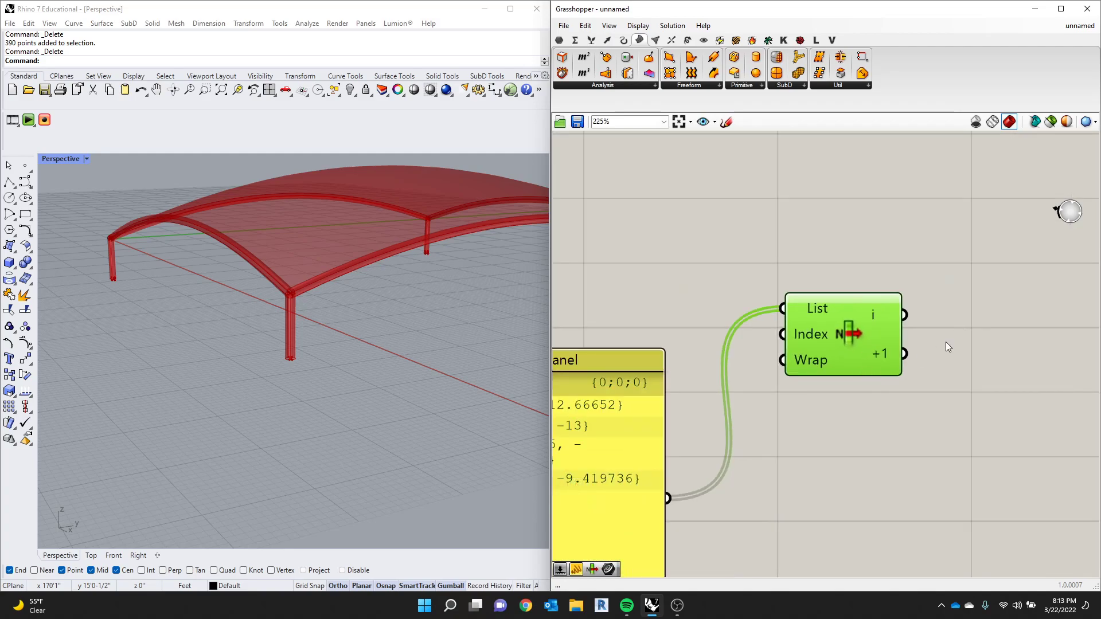
pyautogui.scroll(3, 853, 364)
pyautogui.middleClick(852, 365)
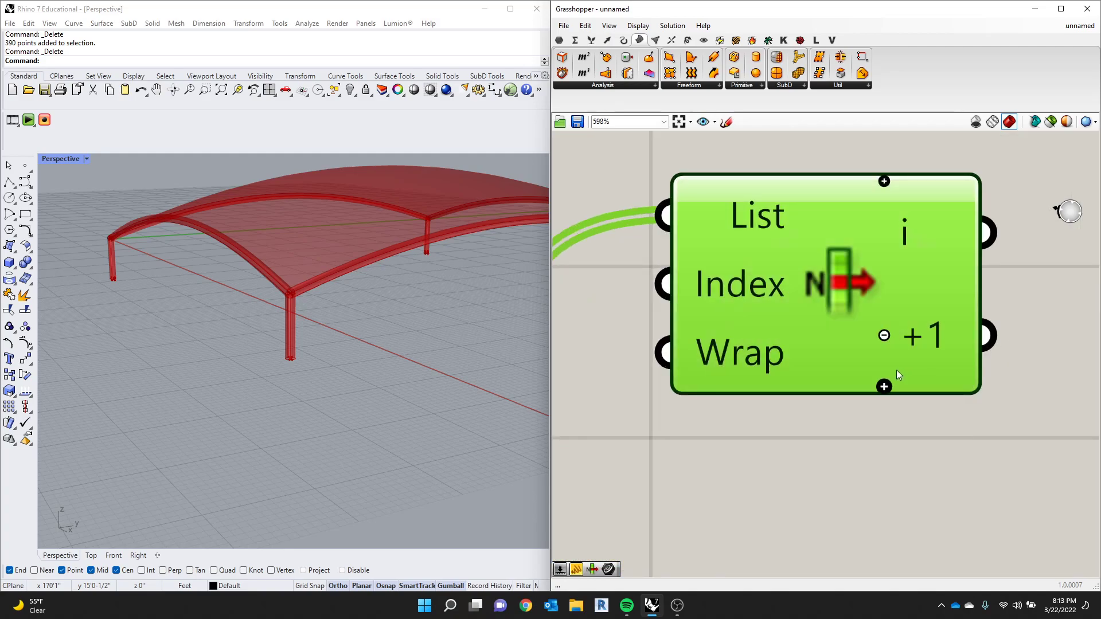
pyautogui.click(883, 393)
pyautogui.click(885, 419)
pyautogui.scroll(-3, 815, 435)
# - Add a Point parameter beside List Item and connect it to the i output
pyautogui.doubleClick(925, 368)
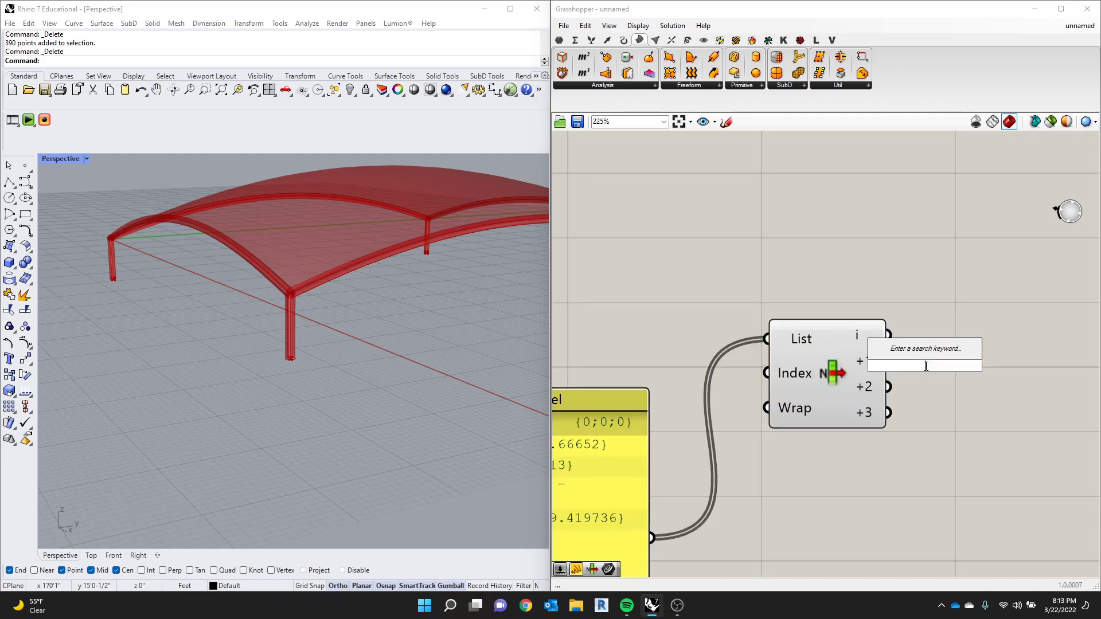
pyautogui.write('point')
pyautogui.press('Return')
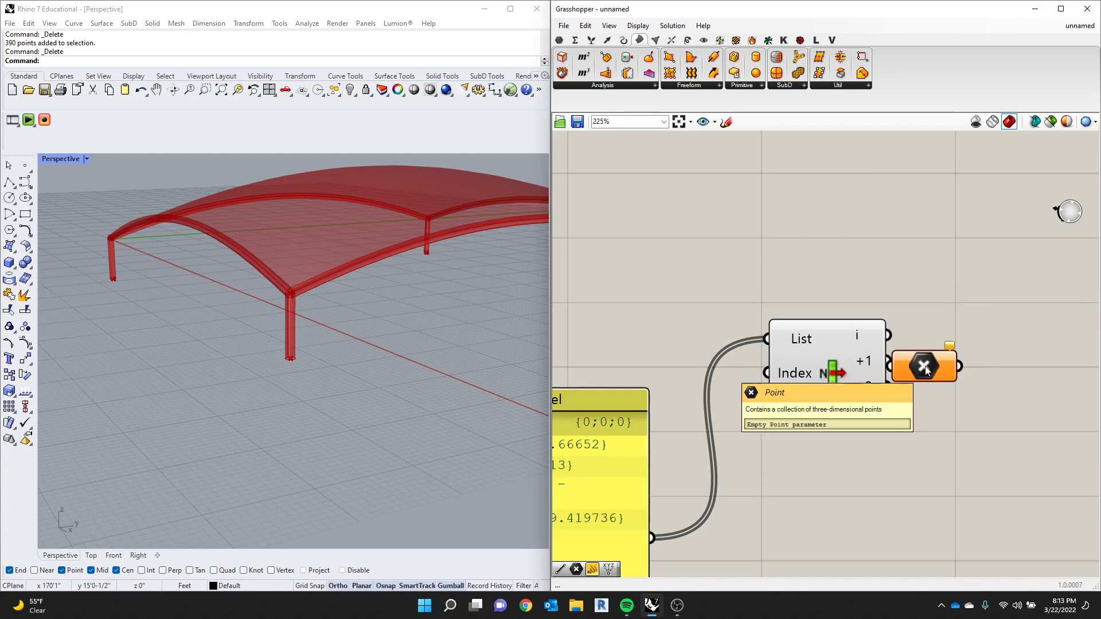
pyautogui.moveTo(943, 373); pyautogui.dragTo(967, 340)
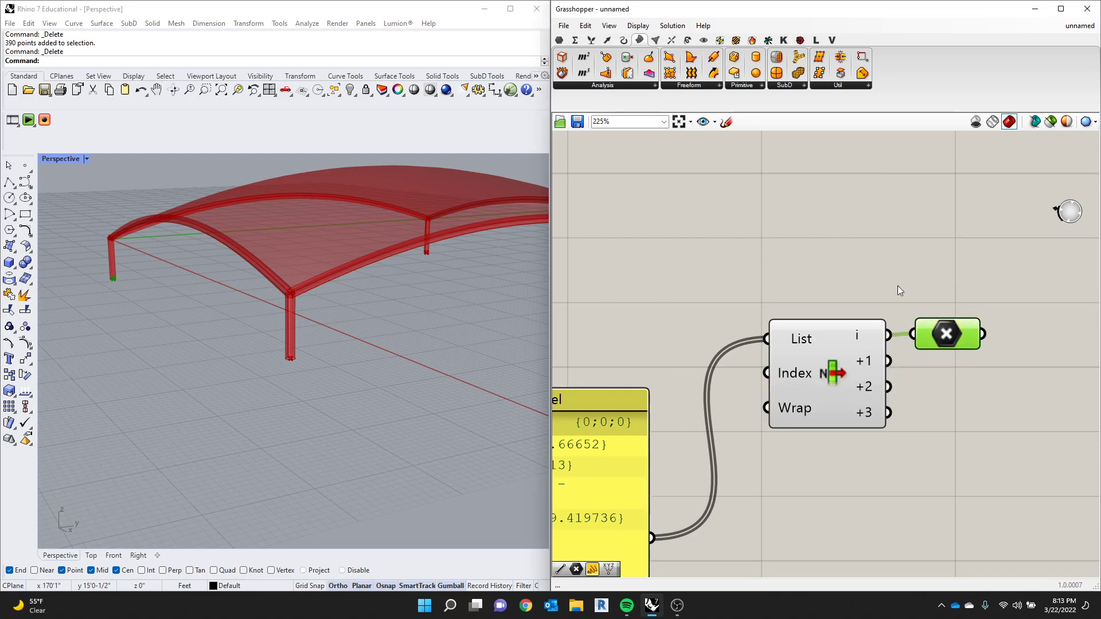
pyautogui.click(967, 339)
# - Examine which column base the List Item's i output selects in the model and compare it with the other outputs
pyautogui.scroll(-5, 926, 281)
pyautogui.scroll(-4, 157, 338)
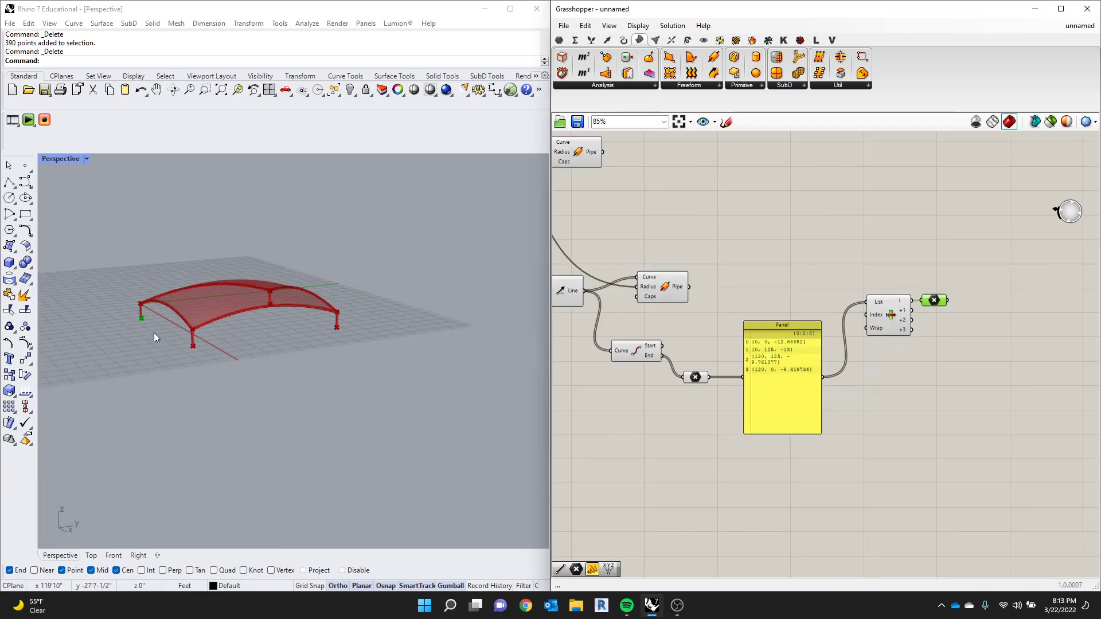
pyautogui.scroll(4, 161, 322)
pyautogui.scroll(5, 899, 313)
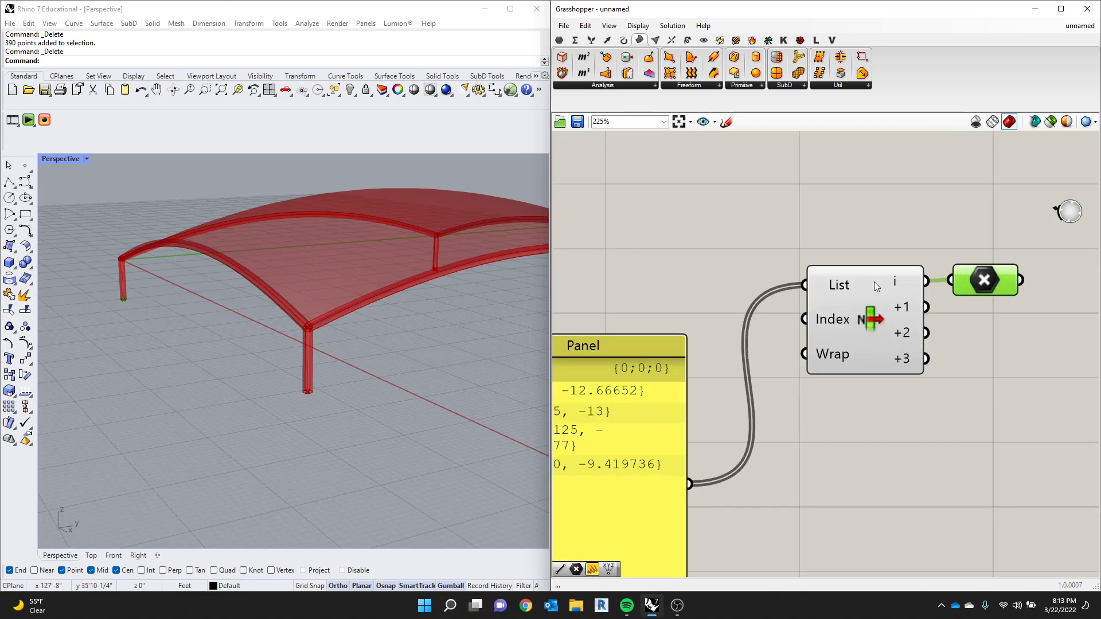
pyautogui.scroll(2, 871, 282)
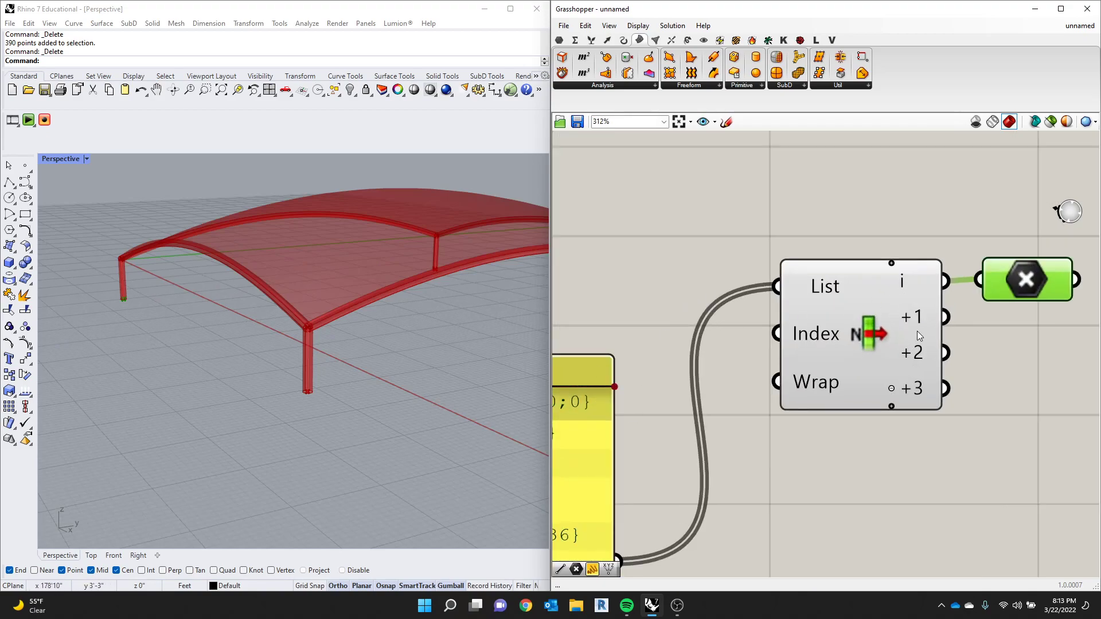
pyautogui.moveTo(930, 348)
pyautogui.scroll(3, 138, 328)
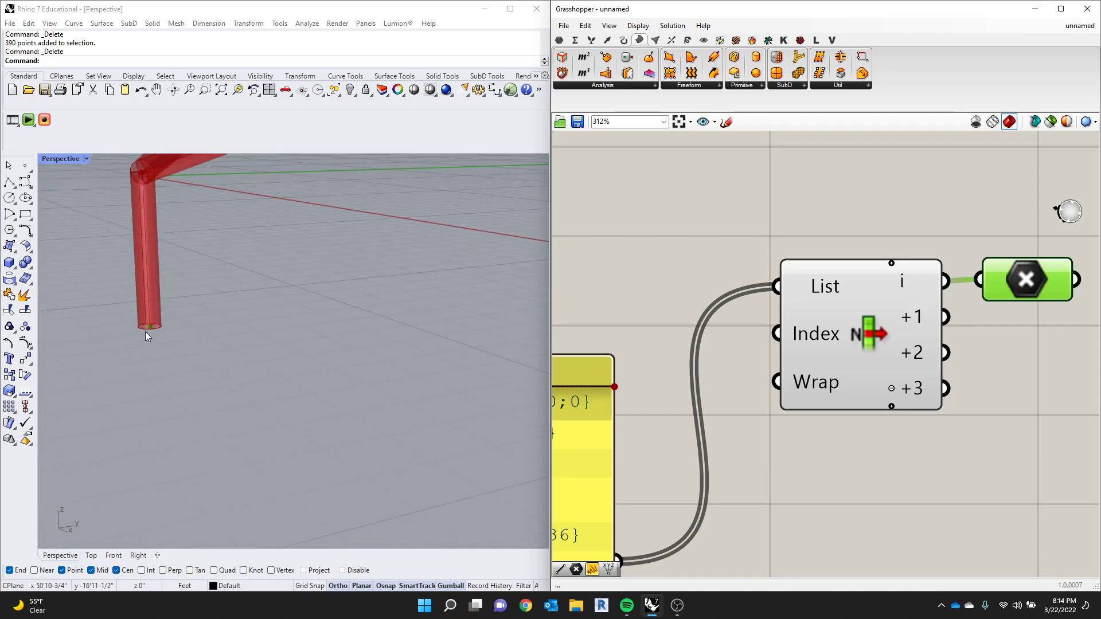
# - Duplicate the Point parameter three times beside List Item so each of its four outputs has one
pyautogui.scroll(3, 153, 320)
pyautogui.scroll(-1, 154, 320)
pyautogui.click(1007, 337)
pyautogui.click(999, 298)
pyautogui.hotkey('ctrl', 'c')
pyautogui.hotkey('ctrl', 'v')
pyautogui.hotkey('ctrl', 'v')
pyautogui.moveTo(1048, 309); pyautogui.dragTo(1023, 450)
pyautogui.hotkey('ctrl', 'v')
# - Connect List Item's +1, +2 and +3 outputs to the copied Point parameters and check which column base each one picks
pyautogui.moveTo(945, 316); pyautogui.dragTo(994, 323)
pyautogui.moveTo(1094, 346); pyautogui.dragTo(1049, 384)
pyautogui.moveTo(951, 354); pyautogui.dragTo(989, 440)
pyautogui.scroll(-3, 877, 418)
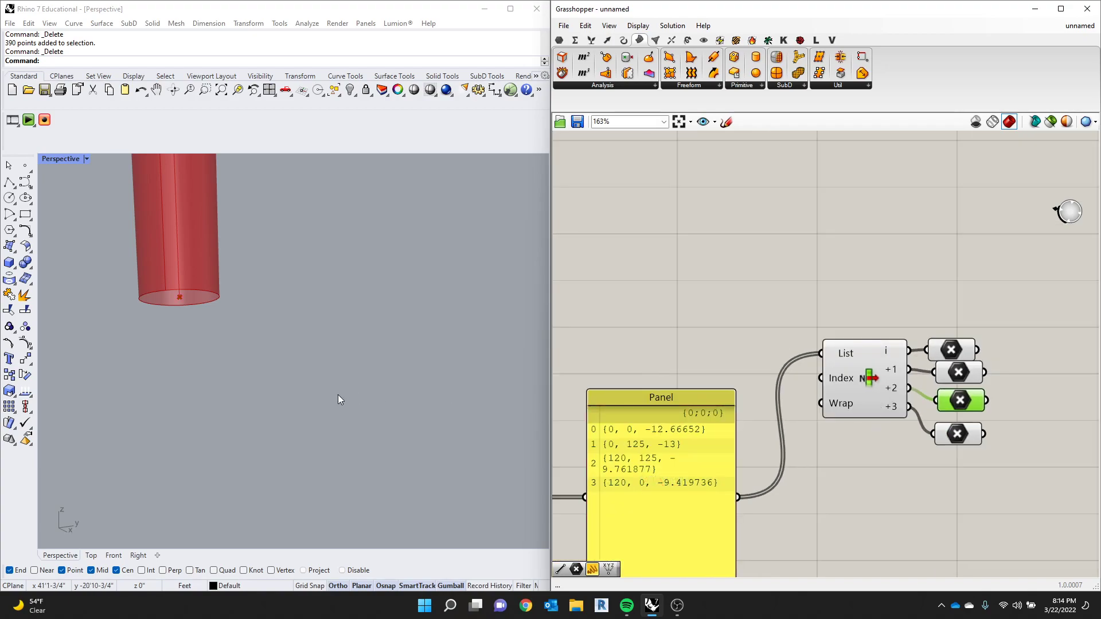
pyautogui.scroll(-5, 237, 397)
pyautogui.scroll(4, 378, 390)
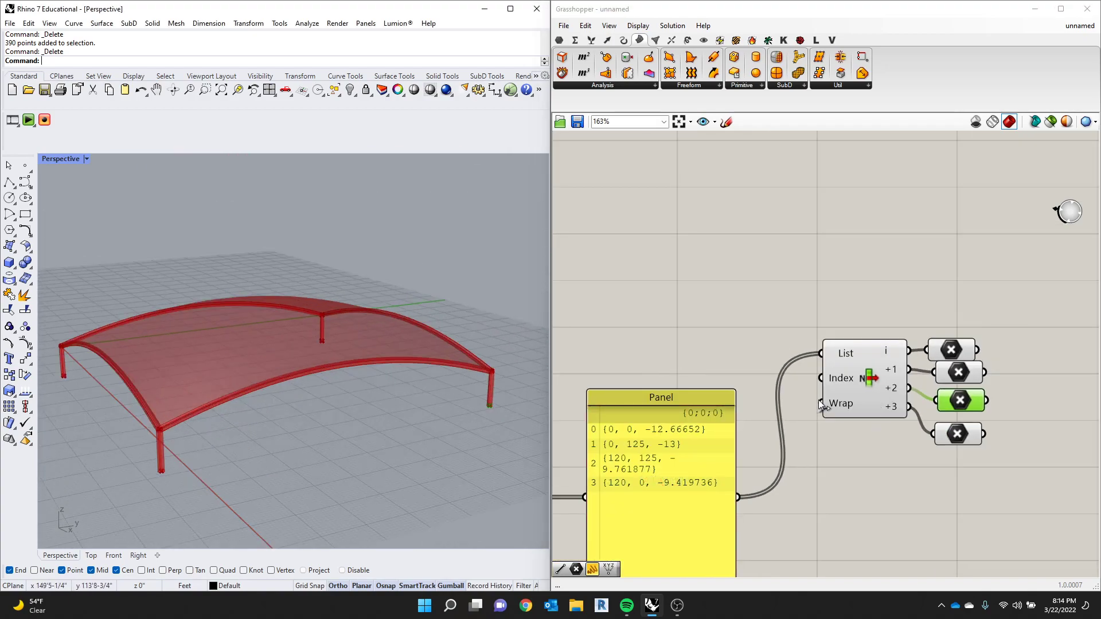
pyautogui.click(968, 375)
pyautogui.click(948, 351)
pyautogui.click(952, 433)
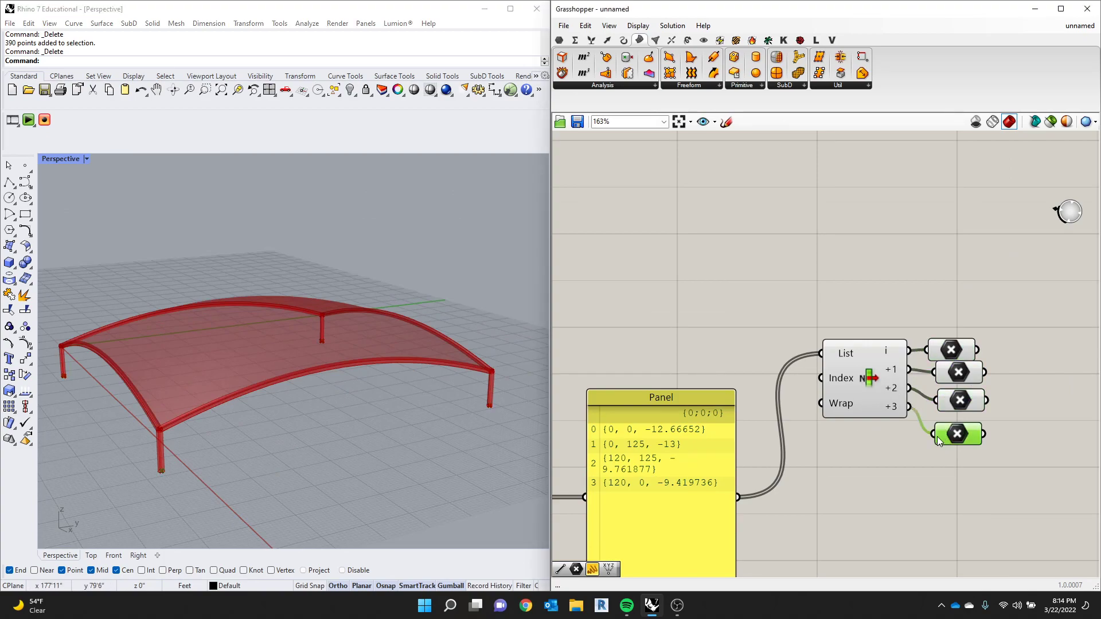
# - Add a two-point Line component and place it beyond the four Point parameters
pyautogui.click(885, 286)
pyautogui.doubleClick(884, 287)
pyautogui.write('line')
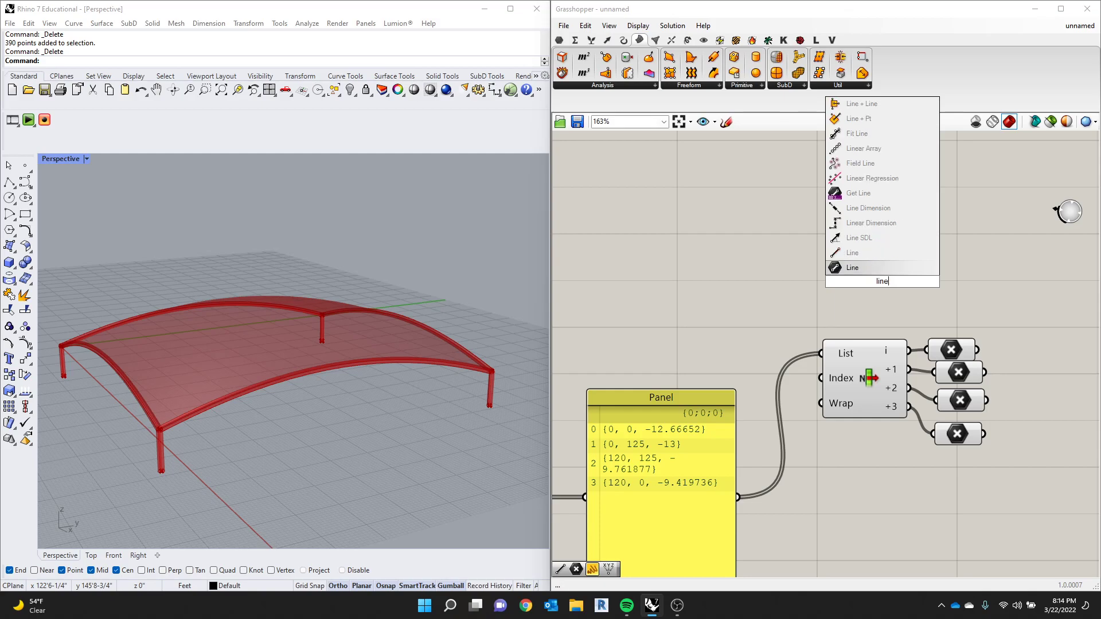
pyautogui.press('Up')
pyautogui.press('Return')
pyautogui.scroll(-2, 848, 288)
pyautogui.scroll(2, 848, 287)
pyautogui.moveTo(854, 251); pyautogui.dragTo(1091, 275)
pyautogui.scroll(1, 963, 318)
# - Connect the first Point parameter to the Line's Start Point and the second to its End Point
pyautogui.click(885, 281)
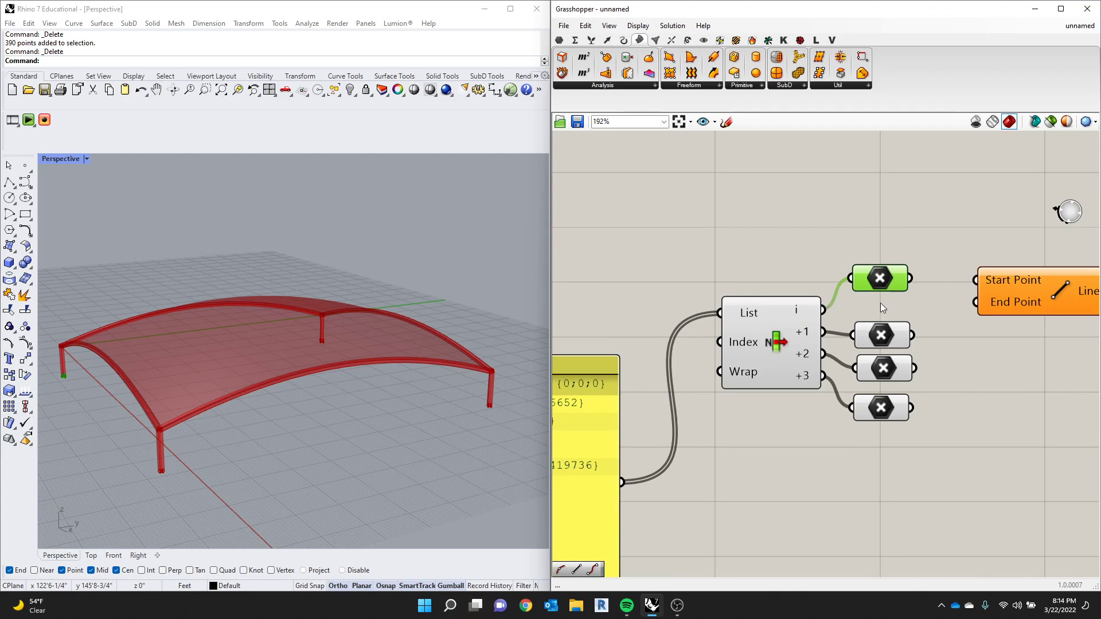
pyautogui.click(872, 333)
pyautogui.moveTo(910, 278); pyautogui.dragTo(976, 280)
pyautogui.moveTo(912, 335); pyautogui.dragTo(1026, 418)
# - Duplicate the Line component and connect the third and fourth Point parameters to the copy's Start Point and End Point
pyautogui.hotkey('ctrl', 'c')
pyautogui.hotkey('ctrl', 'v')
pyautogui.moveTo(914, 368); pyautogui.dragTo(977, 393)
pyautogui.moveTo(911, 408); pyautogui.dragTo(1024, 382)
pyautogui.scroll(-5, 353, 426)
pyautogui.moveTo(288, 418); pyautogui.dragTo(243, 386, button='right')
pyautogui.scroll(-4, 904, 327)
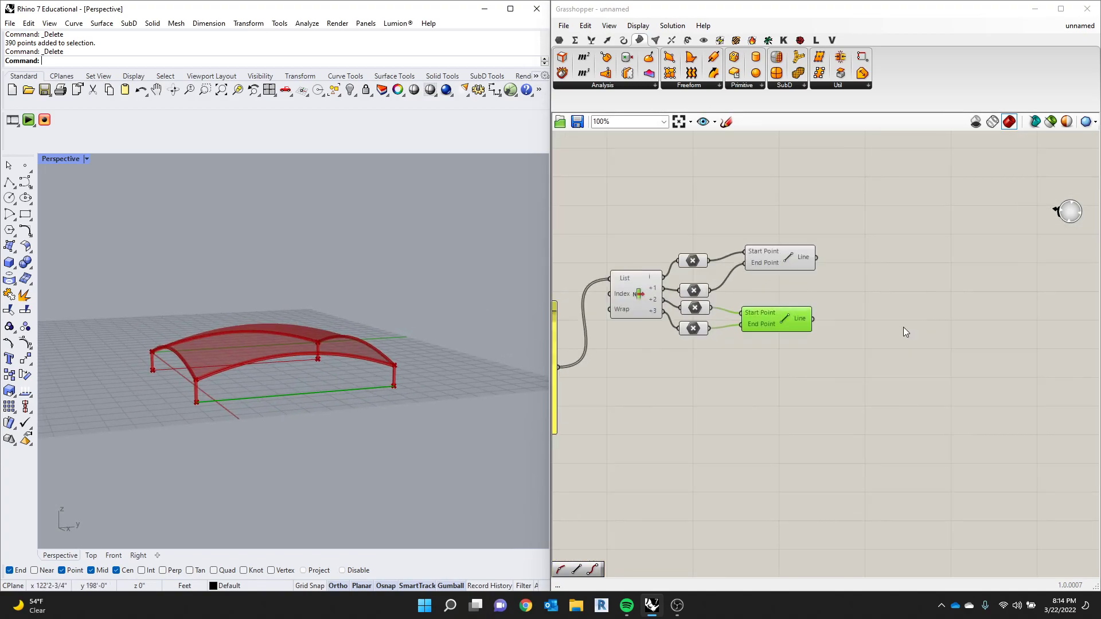
# - Add two Divide Curve components and connect each Line output to the Curve input of its own Divide Curve
pyautogui.doubleClick(904, 327)
pyautogui.write('divi')
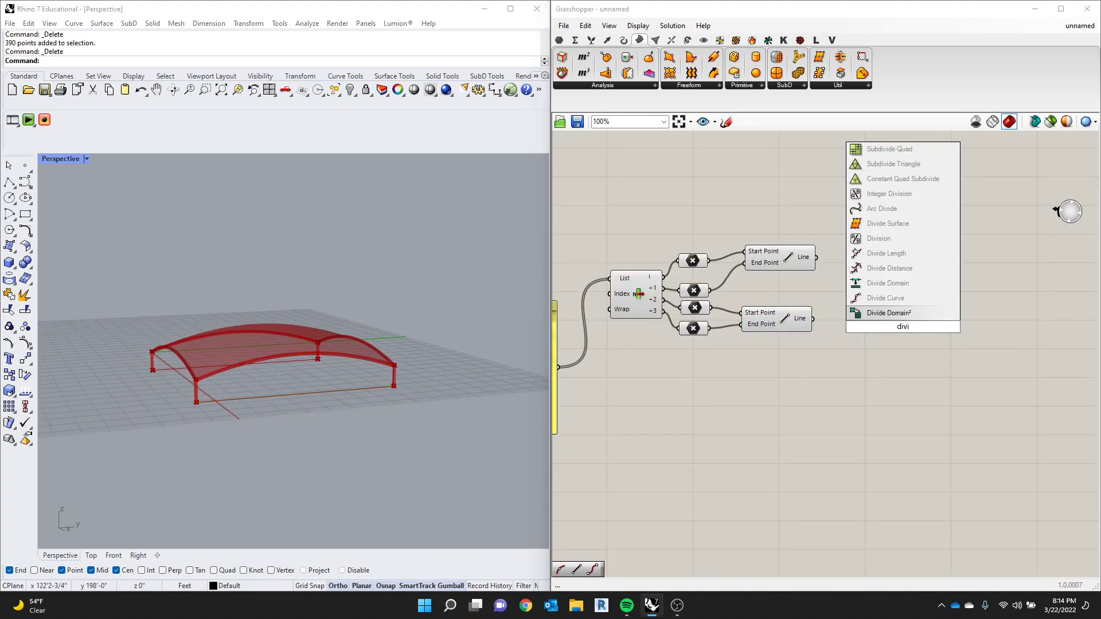
pyautogui.press('Up')
pyautogui.press('Return')
pyautogui.scroll(2, 903, 327)
pyautogui.moveTo(904, 327); pyautogui.dragTo(883, 250)
pyautogui.moveTo(782, 231); pyautogui.dragTo(871, 343)
pyautogui.moveTo(778, 316)
pyautogui.mouseDown()
pyautogui.moveTo(823, 331)
pyautogui.moveTo(817, 319)
pyautogui.moveTo(780, 317)
pyautogui.mouseUp()
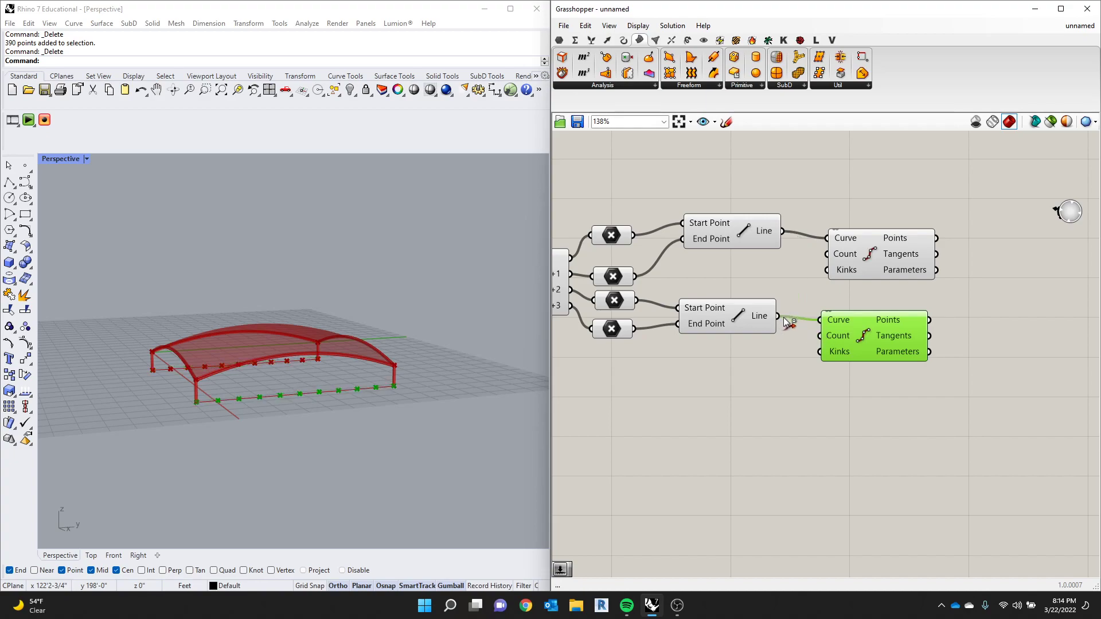
# - Add a Number Slider ranging from 0 to 10, set it to 2 and connect it to the first Divide Curve's Count
pyautogui.scroll(3, 834, 320)
pyautogui.doubleClick(776, 243)
pyautogui.write('0..')
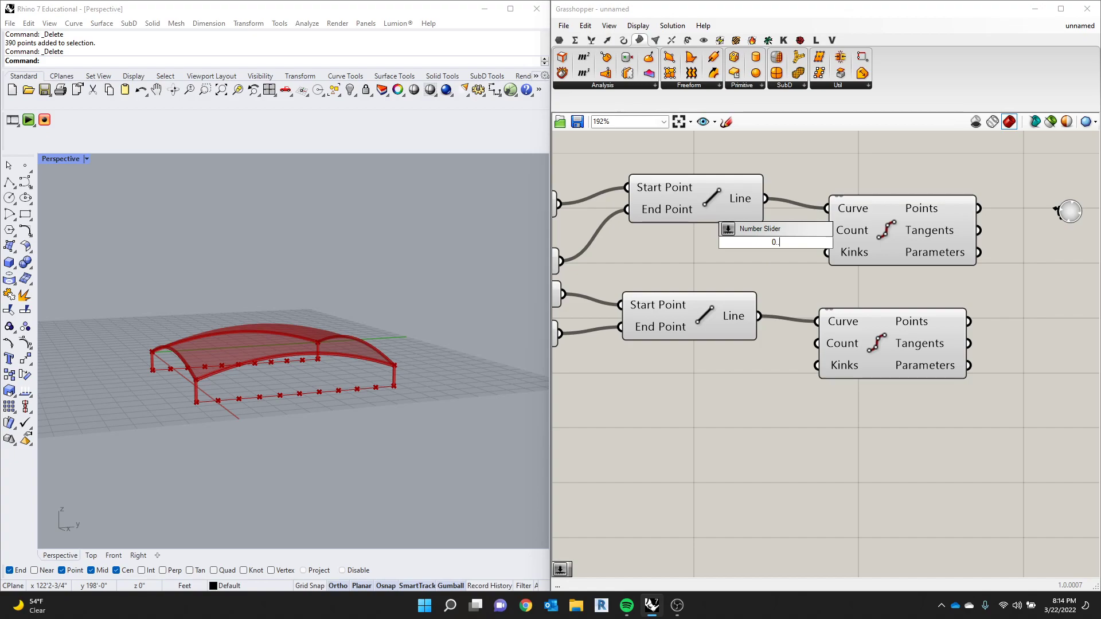
pyautogui.write('10')
pyautogui.press('Return')
pyautogui.moveTo(743, 245); pyautogui.dragTo(712, 261)
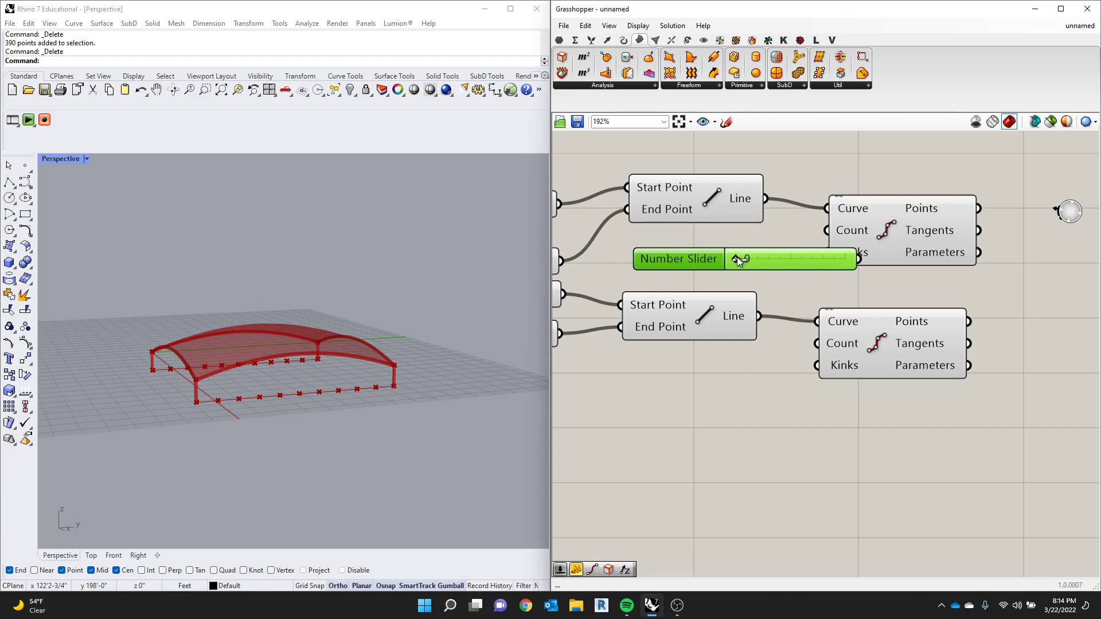
pyautogui.moveTo(902, 251); pyautogui.dragTo(1014, 252)
pyautogui.moveTo(932, 239); pyautogui.dragTo(940, 232)
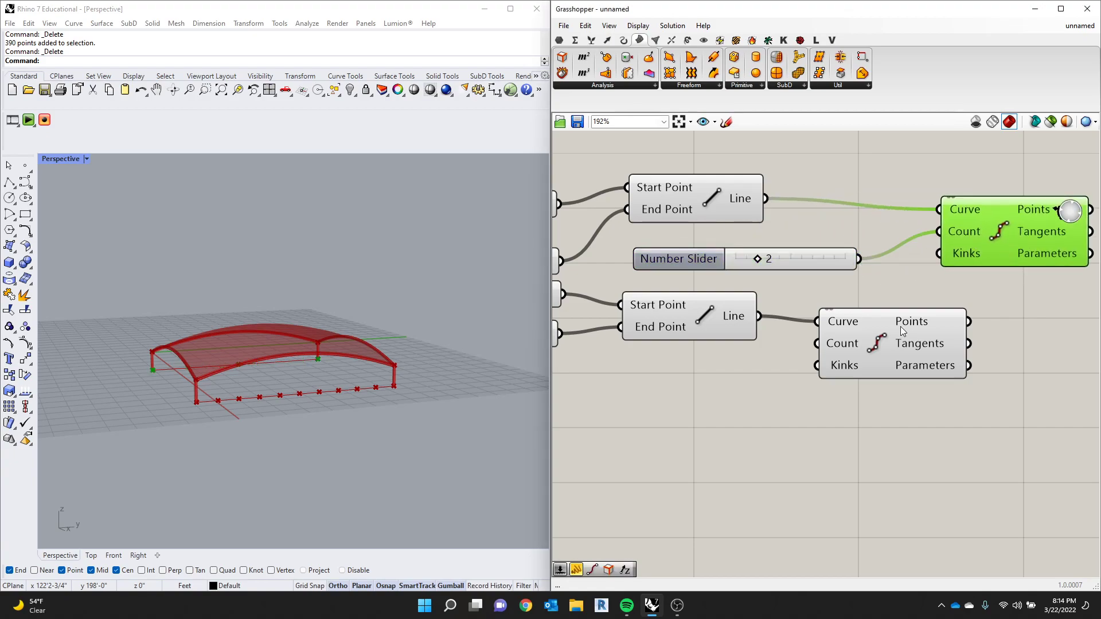
# - Connect the slider to the second Divide Curve's Count as well and set the division count to 8
pyautogui.moveTo(901, 326); pyautogui.dragTo(1061, 315)
pyautogui.moveTo(862, 263); pyautogui.dragTo(980, 328)
pyautogui.scroll(-1, 886, 329)
pyautogui.scroll(2, 886, 291)
pyautogui.moveTo(735, 260); pyautogui.dragTo(786, 261)
pyautogui.scroll(5, 353, 344)
pyautogui.scroll(-5, 349, 373)
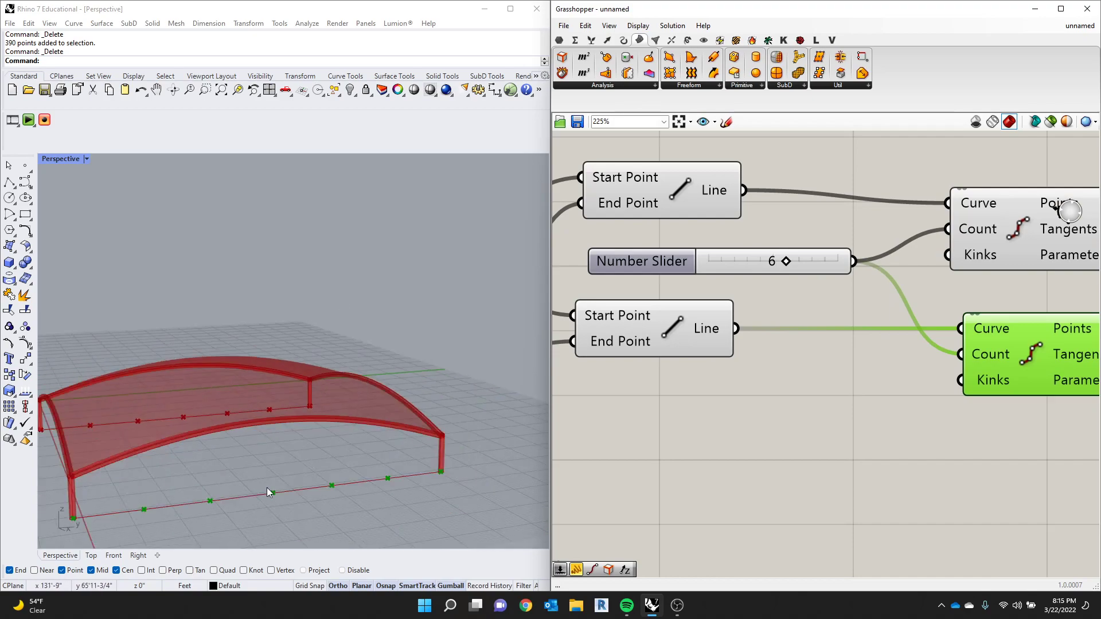
pyautogui.moveTo(786, 260); pyautogui.dragTo(807, 265)
pyautogui.scroll(-5, 859, 281)
pyautogui.scroll(4, 859, 275)
# - Add a Line component with the first Divide Curve's Points as Start Point and the second's Points as End Point
pyautogui.doubleClick(858, 265)
pyautogui.write('line')
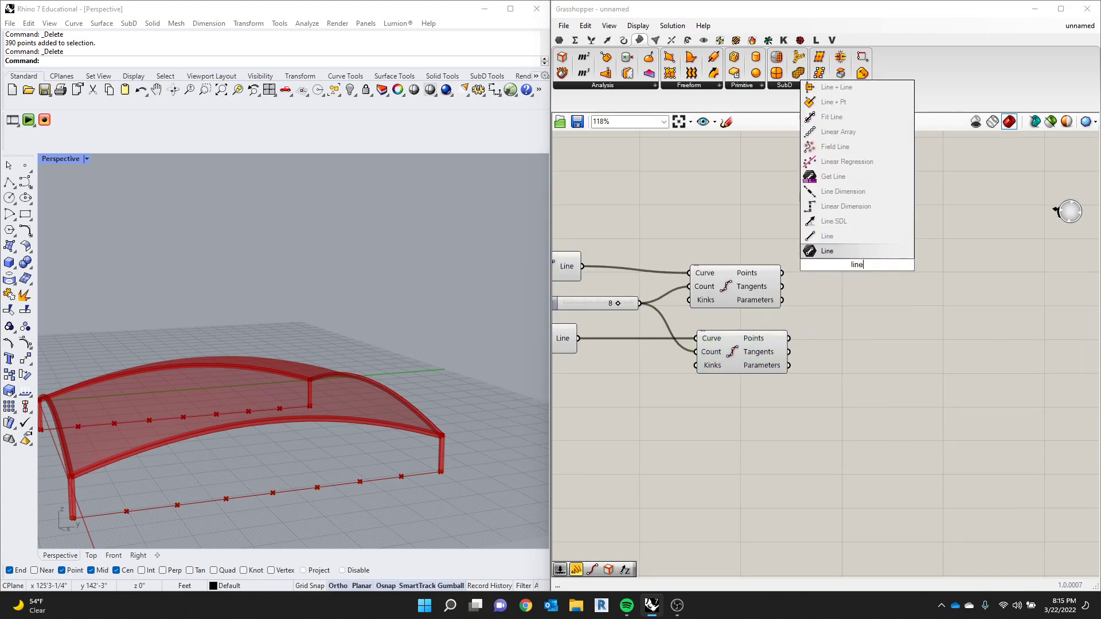
pyautogui.press('Return')
pyautogui.moveTo(858, 265); pyautogui.dragTo(829, 323)
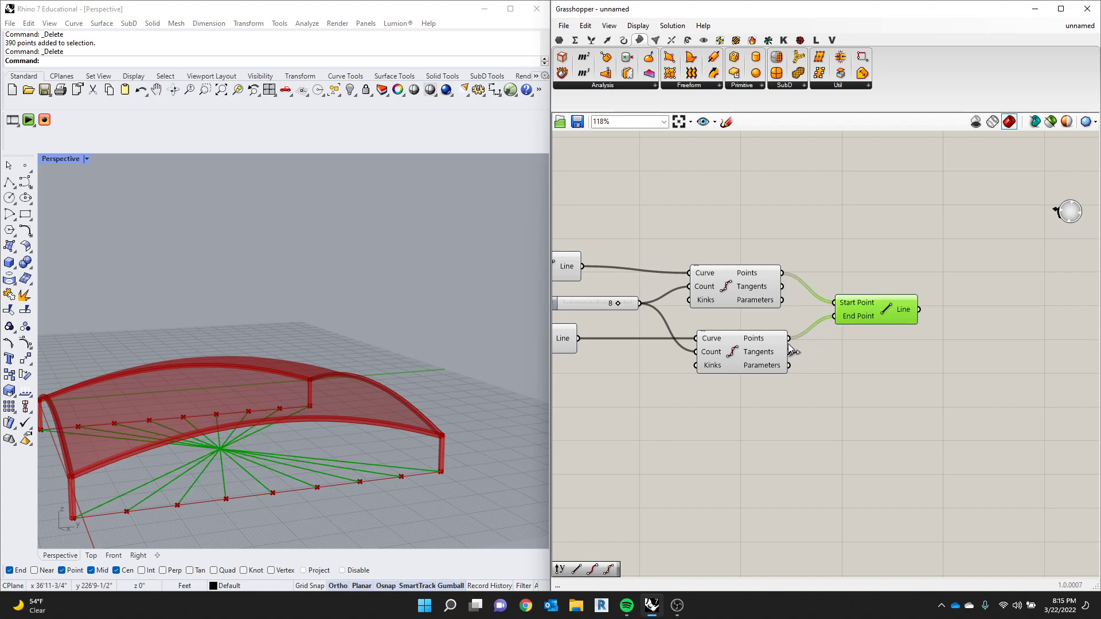
# - Try Reverse on the new Line's End Point input and remove it again to compare both line patterns
pyautogui.scroll(2, 856, 321)
pyautogui.rightClick(856, 316)
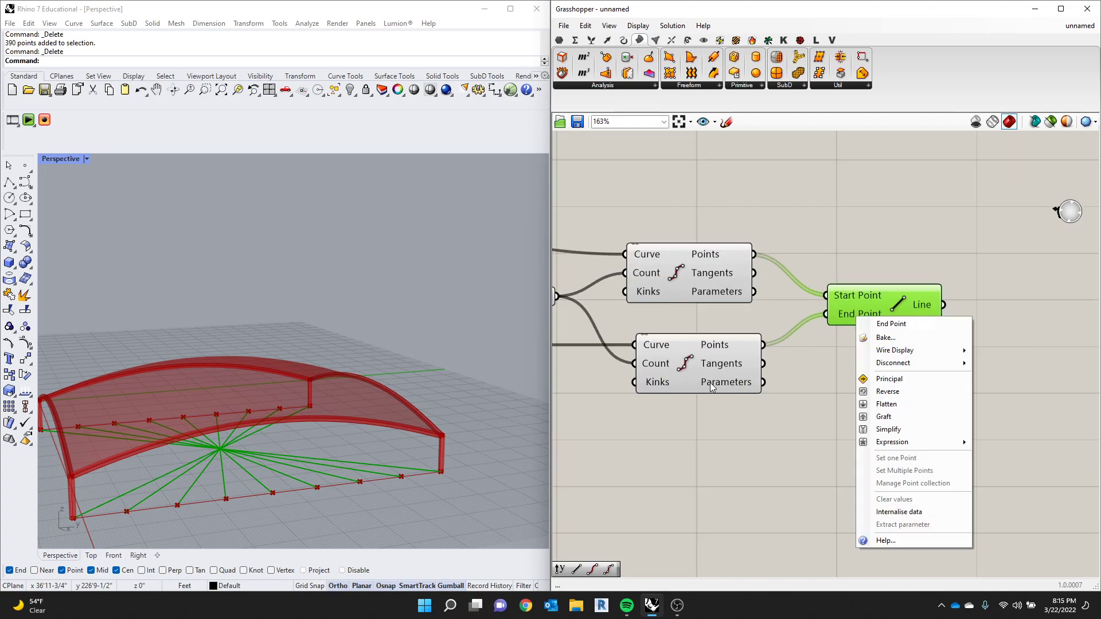
pyautogui.click(888, 392)
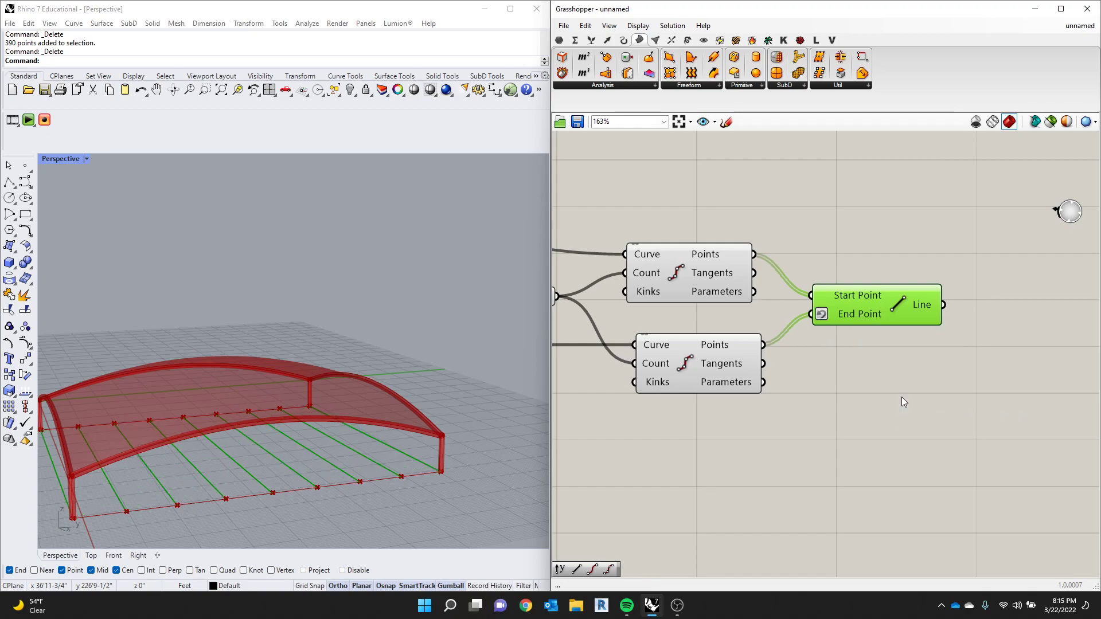
pyautogui.rightClick(858, 310)
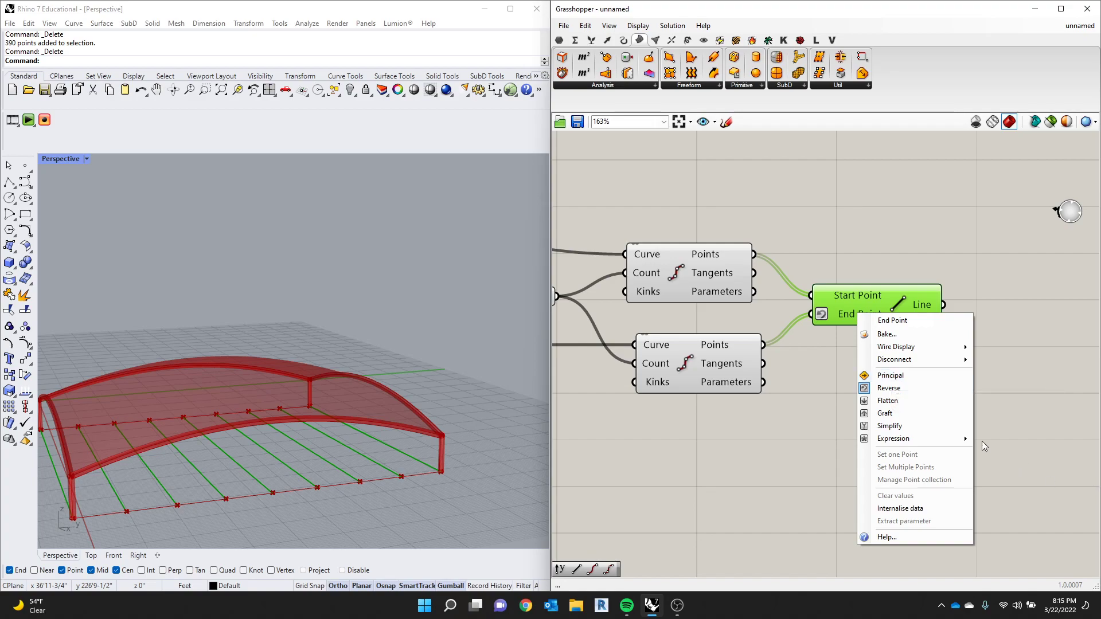
pyautogui.click(912, 389)
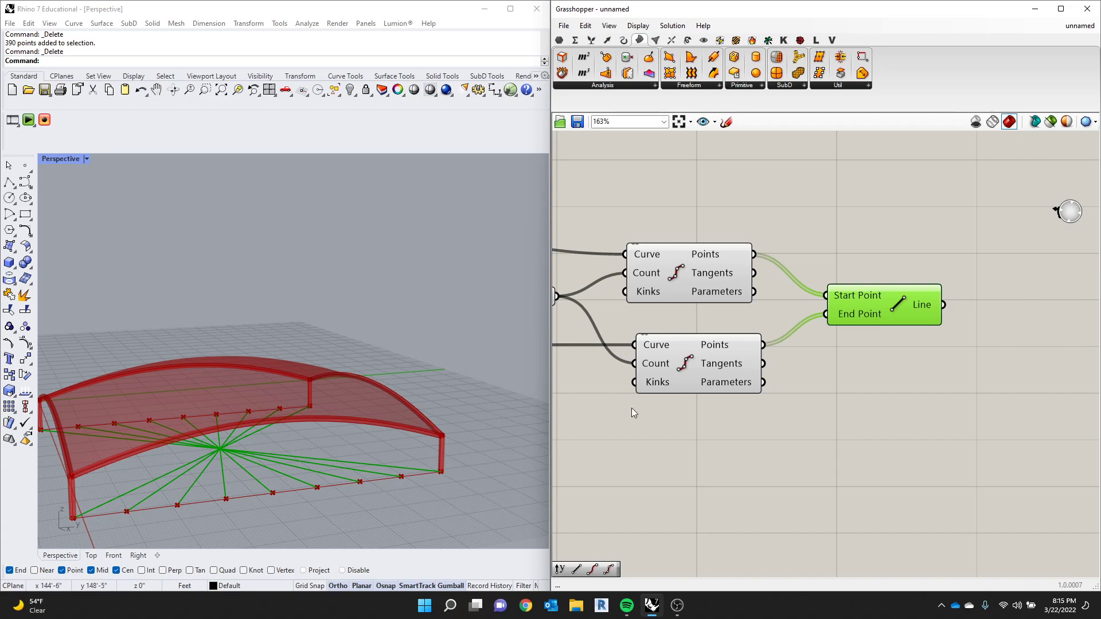
# - Reverse the End Point list of the Line component that joins the two sets of division points
pyautogui.rightClick(861, 315)
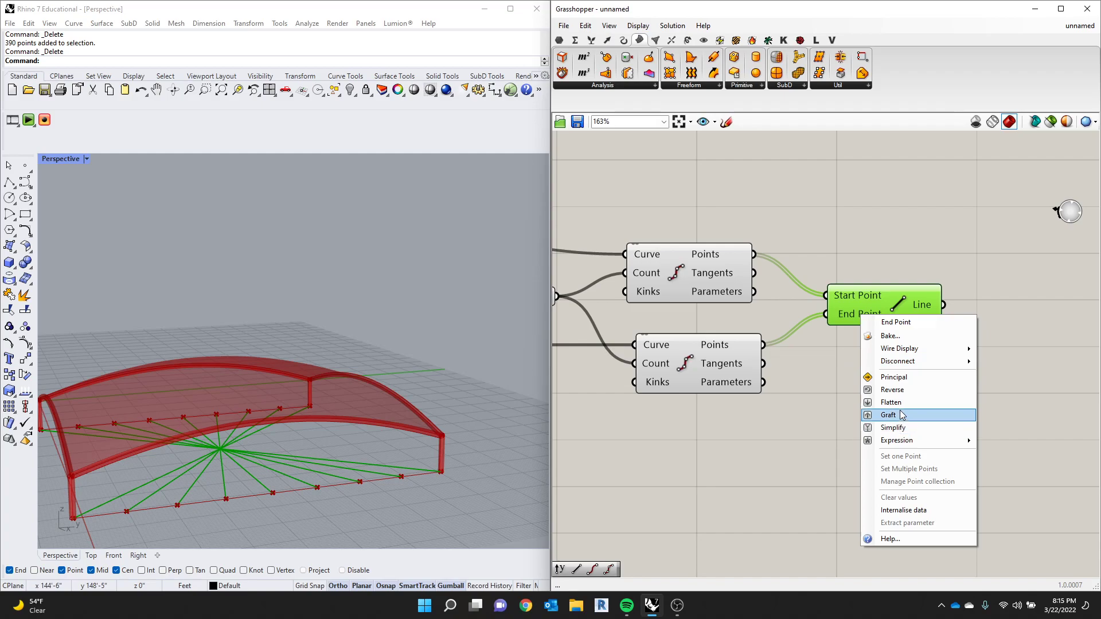
pyautogui.click(893, 390)
pyautogui.click(844, 235)
pyautogui.scroll(2, 844, 237)
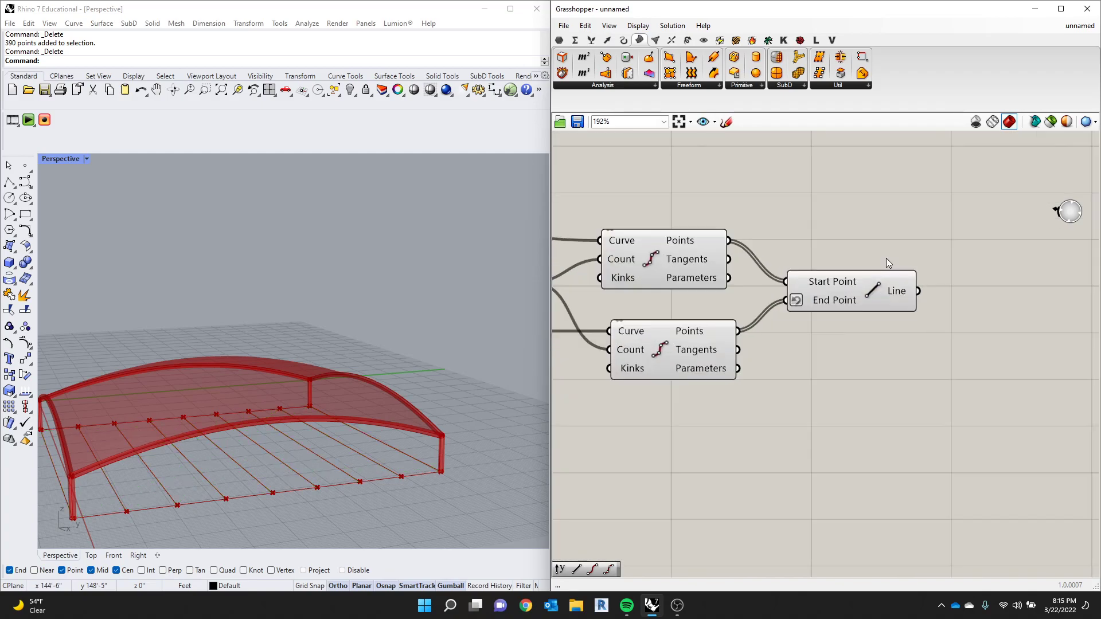
# - Add an Extrude component and connect the Line output to its Base input
pyautogui.doubleClick(893, 241)
pyautogui.write('extr')
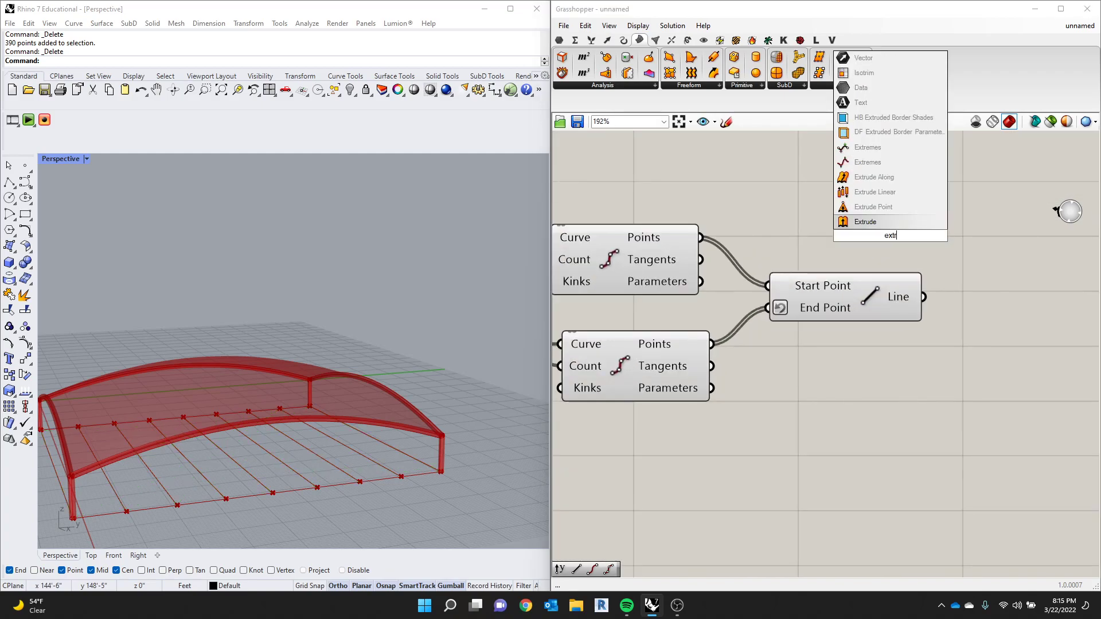
pyautogui.press('Return')
pyautogui.moveTo(890, 236); pyautogui.dragTo(1004, 313)
pyautogui.moveTo(923, 297); pyautogui.dragTo(952, 303)
pyautogui.scroll(2, 971, 366)
pyautogui.scroll(-3, 922, 411)
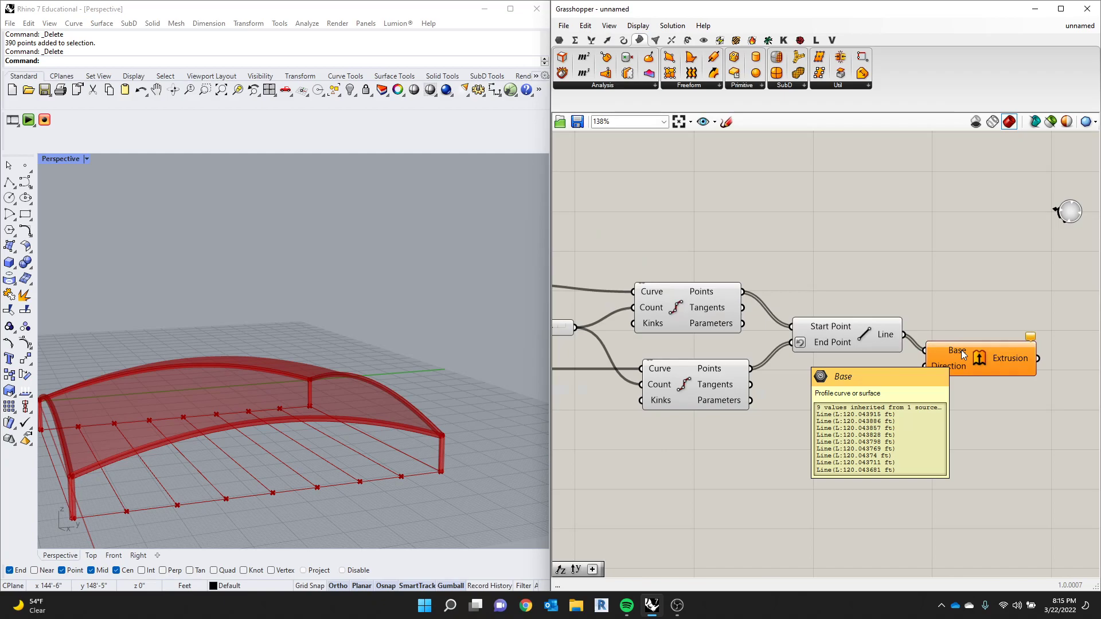
# - Add a Unit Z vector below the Line component and connect it to the Extrude's Direction input
pyautogui.scroll(3, 900, 430)
pyautogui.doubleClick(899, 432)
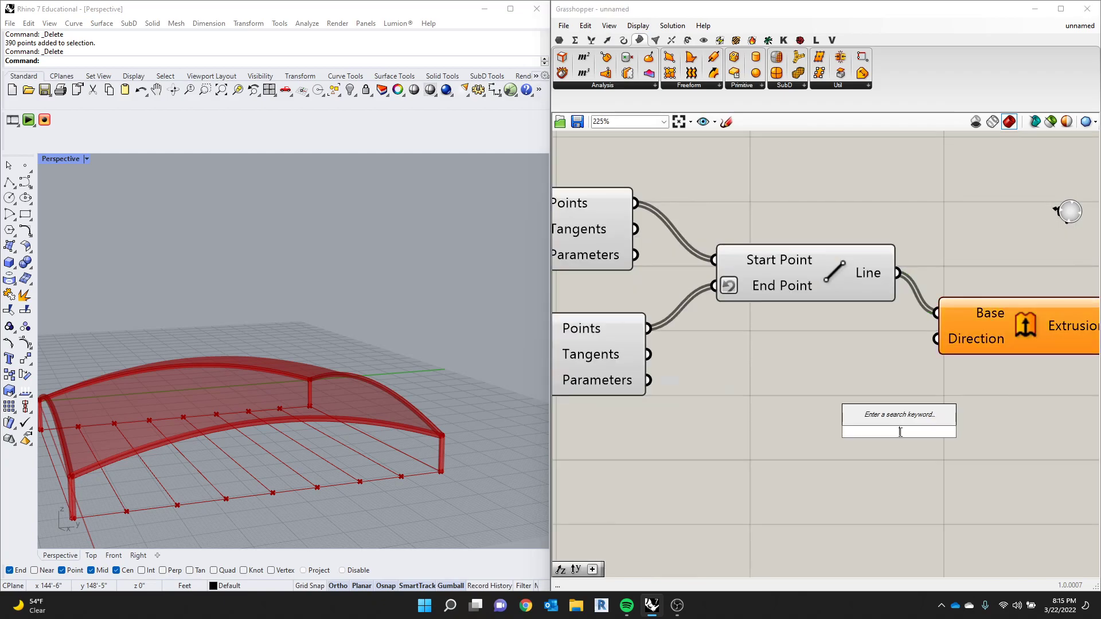
pyautogui.write('z')
pyautogui.click(885, 420)
pyautogui.moveTo(957, 432); pyautogui.dragTo(937, 338)
pyautogui.moveTo(996, 326); pyautogui.dragTo(1012, 339)
pyautogui.moveTo(868, 443); pyautogui.dragTo(864, 433)
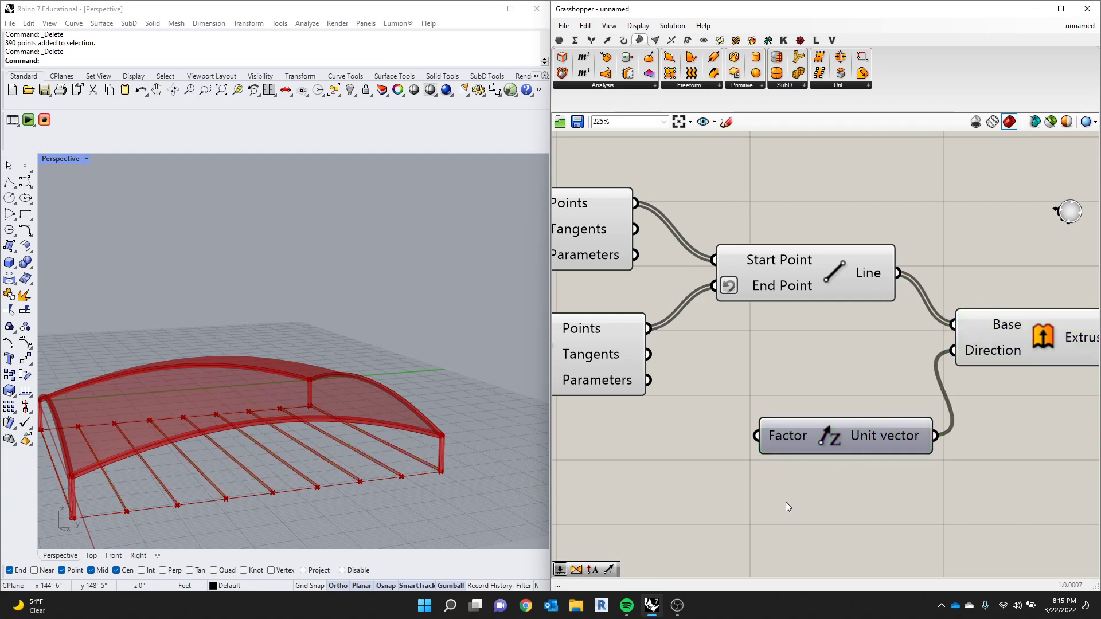
# - Drive the Unit Z Factor with a new Number Slider ranging from 0 to 50, set to 24
pyautogui.doubleClick(785, 503)
pyautogui.write('0')
pyautogui.press('Return')
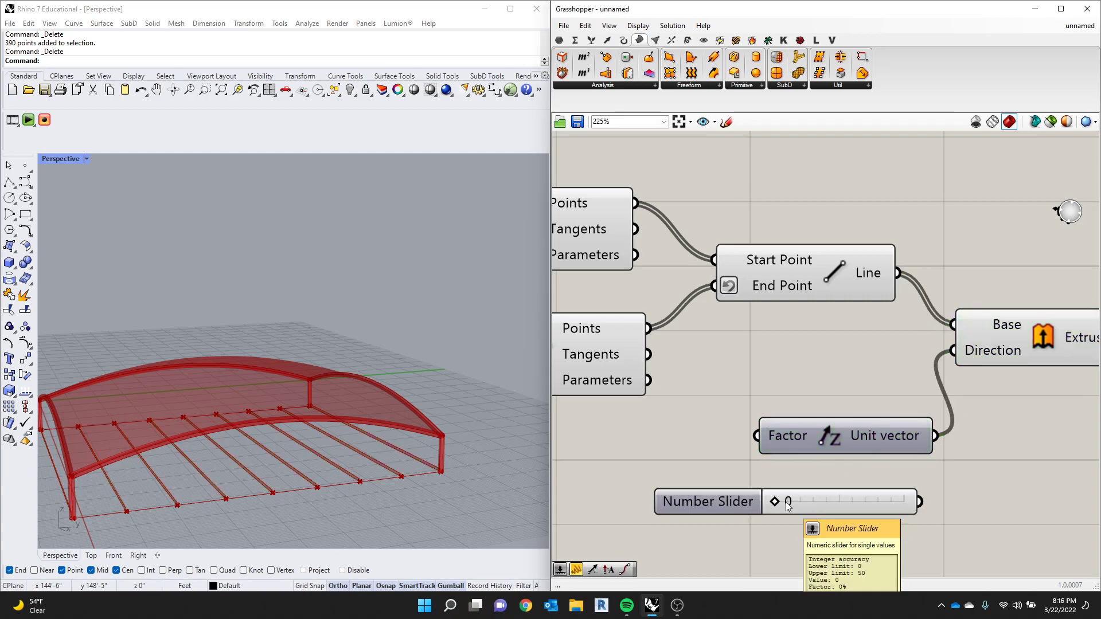
pyautogui.moveTo(778, 506); pyautogui.dragTo(818, 448)
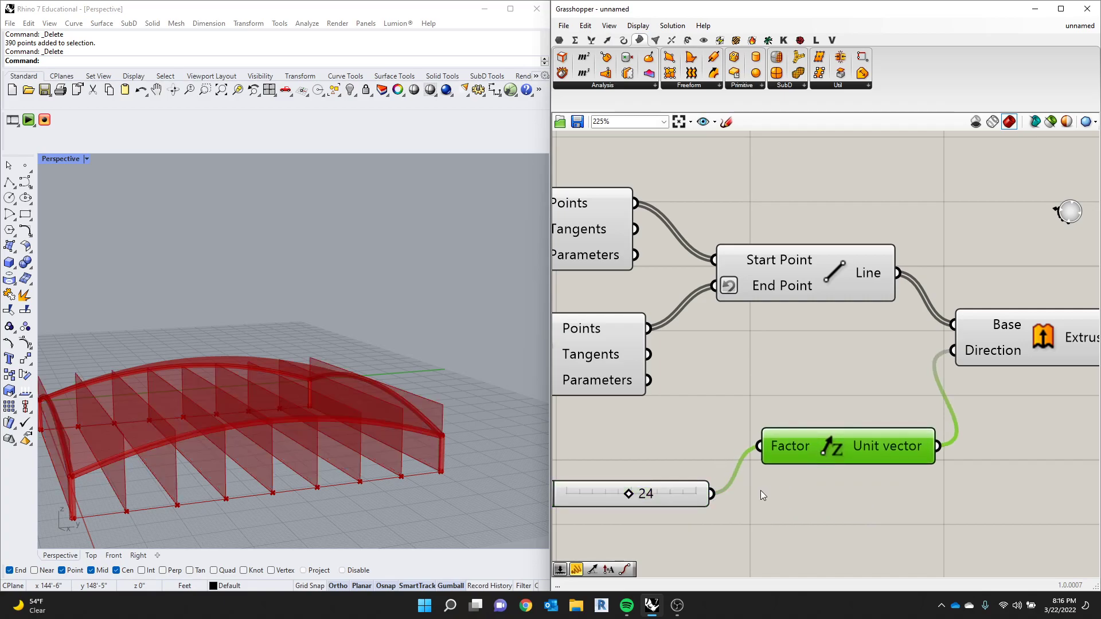
# - Set the extrusion factor slider to 43 and inspect how the vertical surfaces cross the canopy
pyautogui.moveTo(630, 494); pyautogui.dragTo(681, 494)
pyautogui.scroll(-6, 109, 436)
pyautogui.moveTo(108, 436); pyautogui.dragTo(103, 409, button='right')
pyautogui.scroll(8, 62, 398)
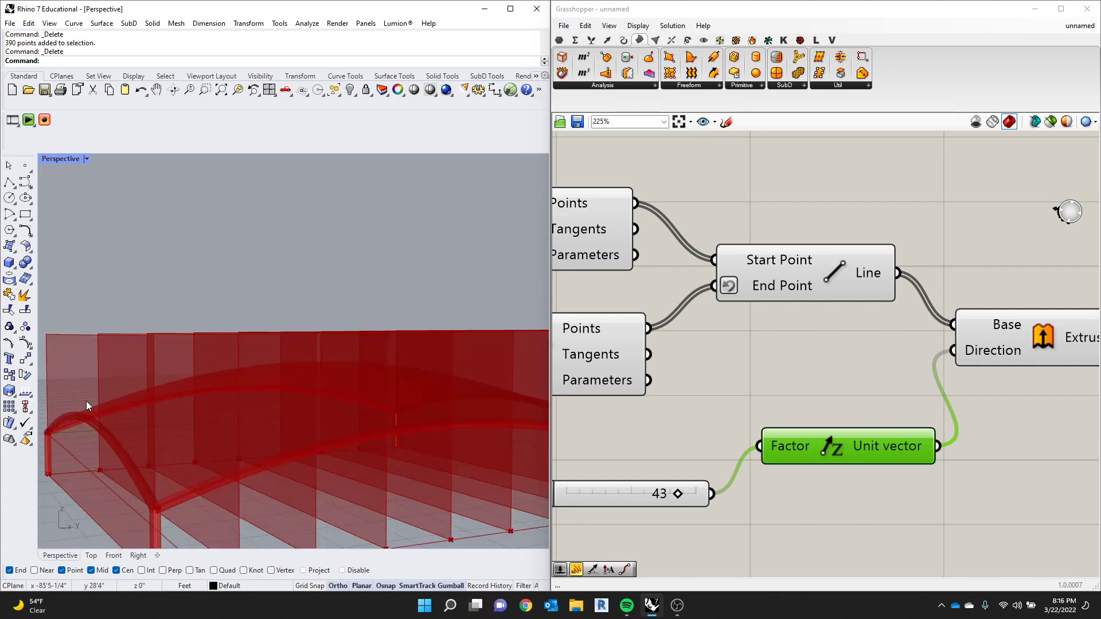
pyautogui.scroll(-6, 384, 400)
pyautogui.scroll(5, 266, 402)
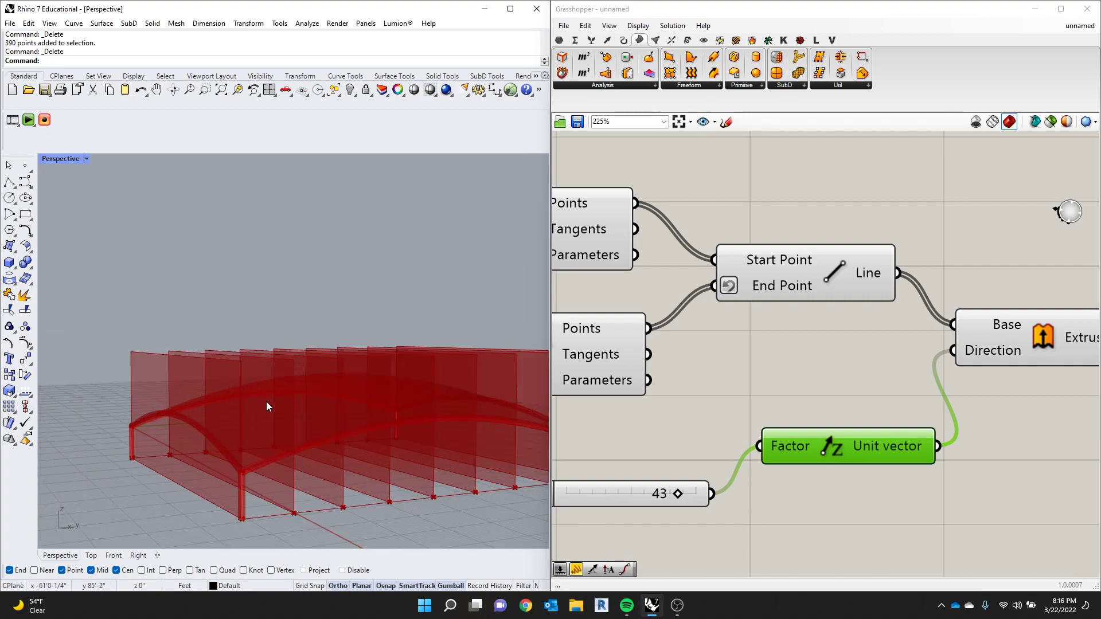
# - Add a Brep | Brep intersection component after the Extrude component
pyautogui.click(768, 208)
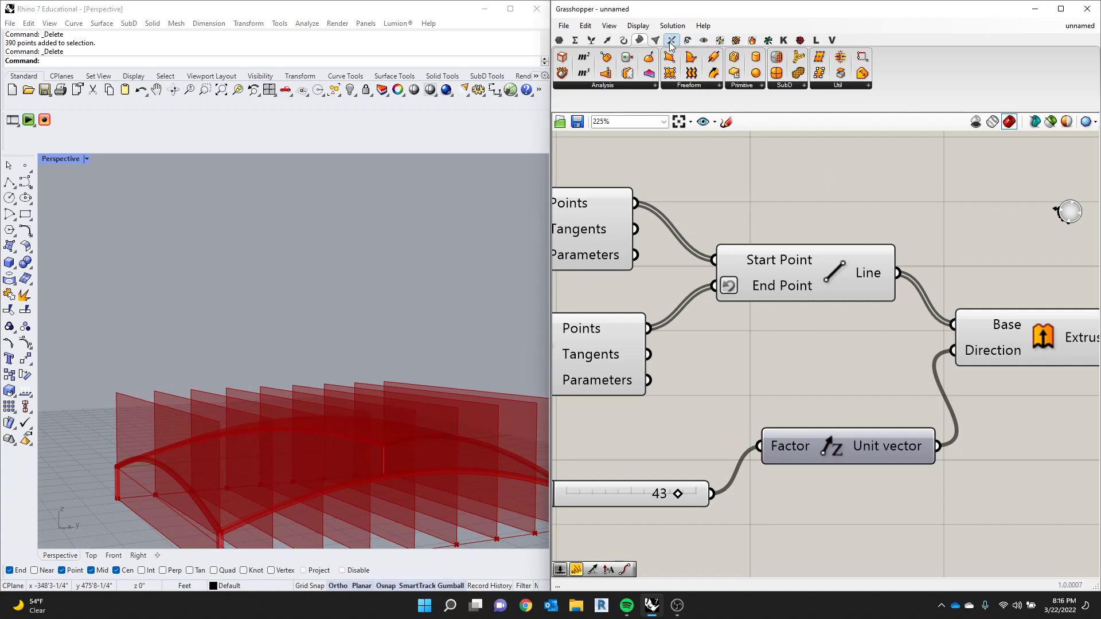
pyautogui.click(687, 40)
pyautogui.click(703, 40)
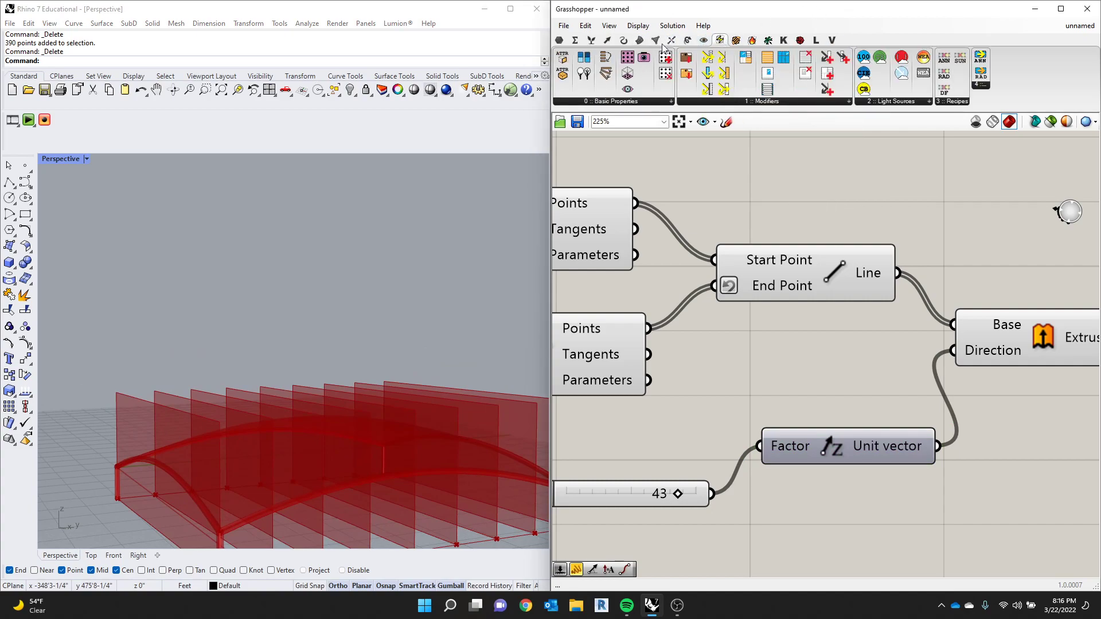
pyautogui.click(639, 40)
pyautogui.click(657, 41)
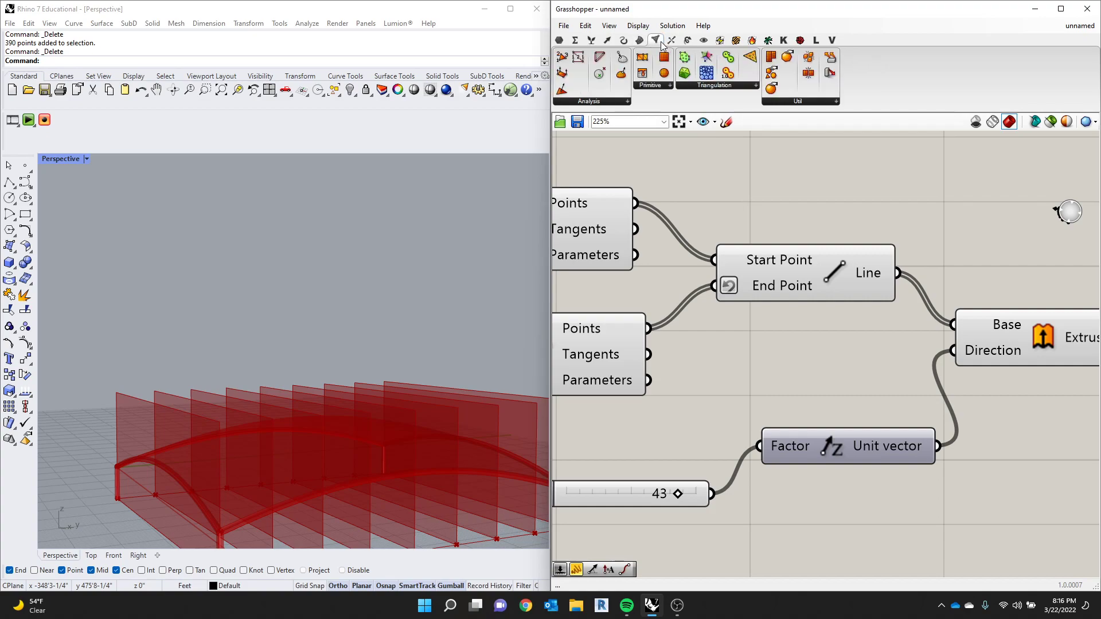
pyautogui.click(640, 41)
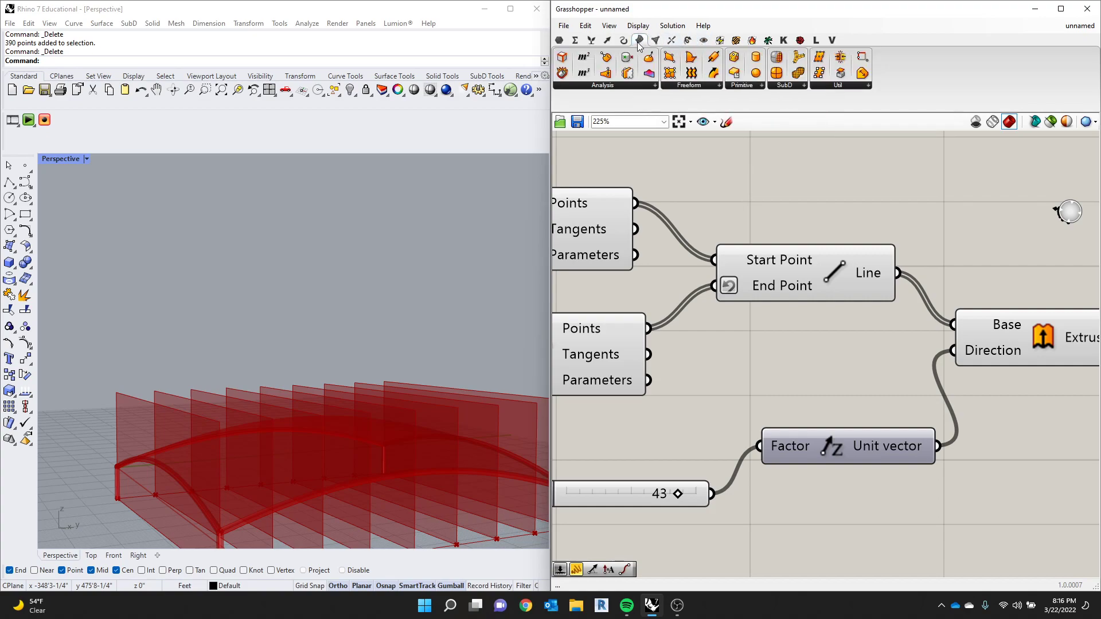
pyautogui.moveTo(687, 42)
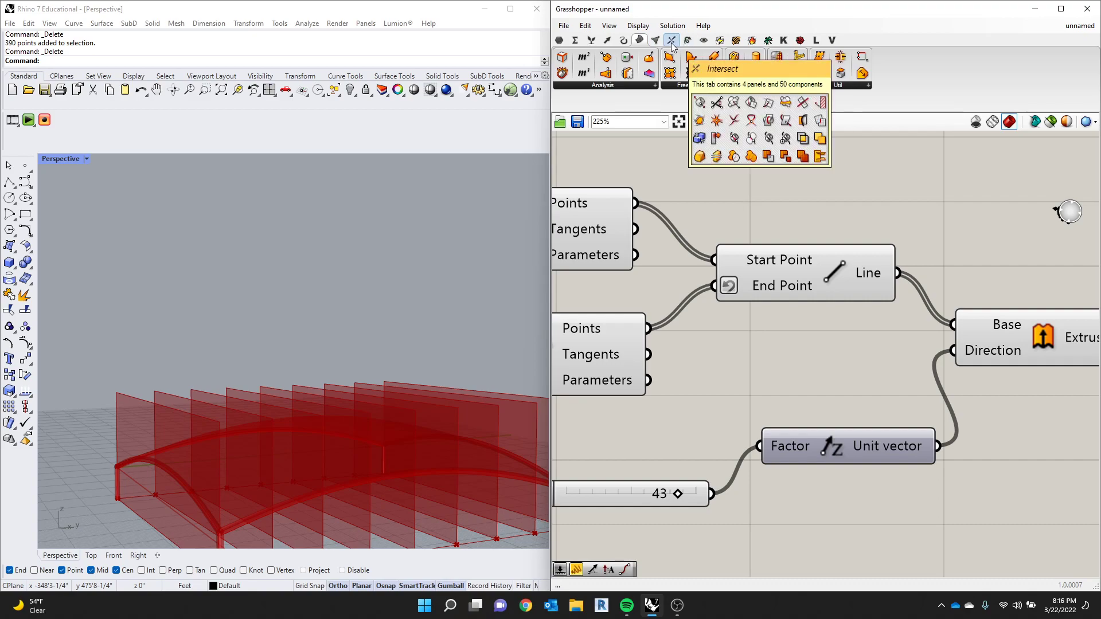
pyautogui.click(672, 42)
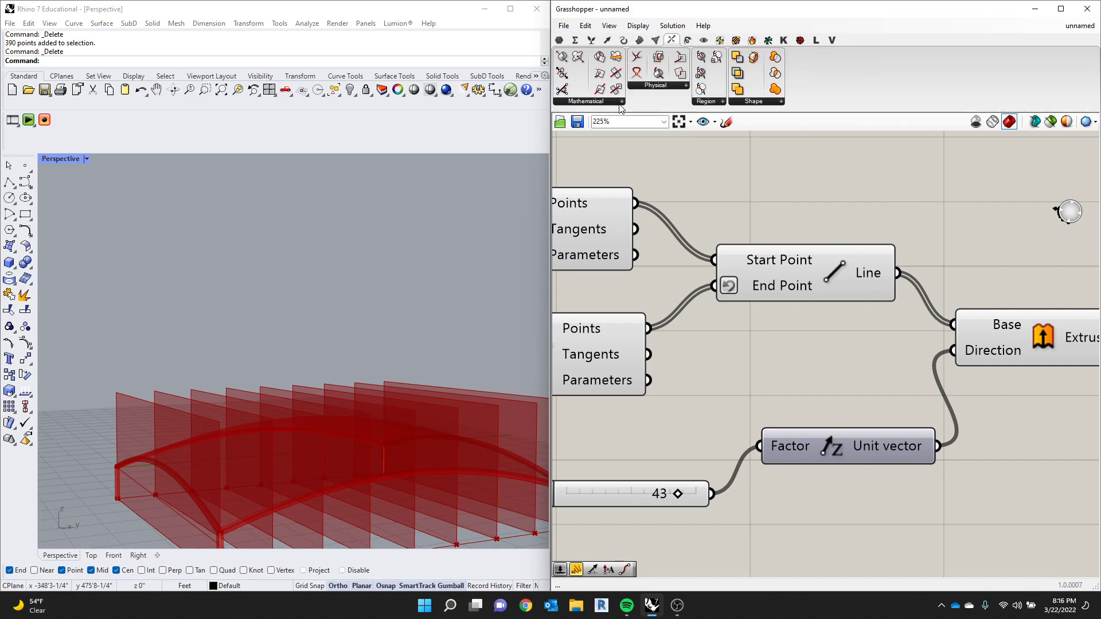
pyautogui.click(657, 86)
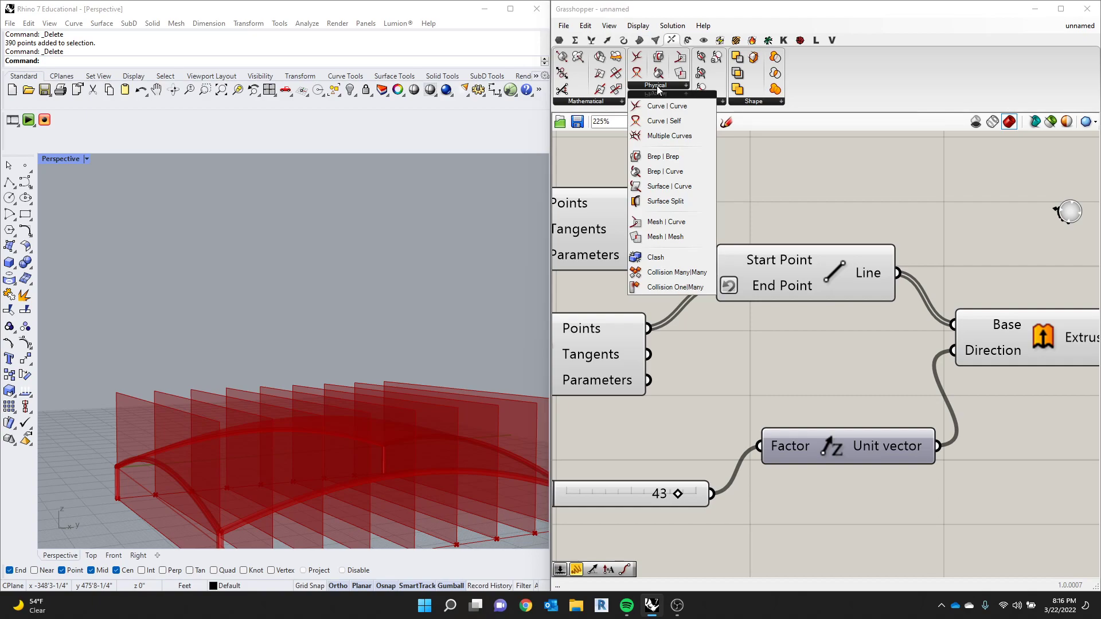
pyautogui.moveTo(662, 156); pyautogui.dragTo(996, 318)
# - Connect the Extrusion output to the intersection component's Brep A input
pyautogui.scroll(-6, 784, 190)
pyautogui.scroll(2, 789, 190)
pyautogui.scroll(3, 895, 269)
pyautogui.moveTo(908, 263)
pyautogui.mouseDown()
pyautogui.moveTo(927, 226)
pyautogui.moveTo(982, 331)
pyautogui.moveTo(1021, 333)
pyautogui.mouseUp()
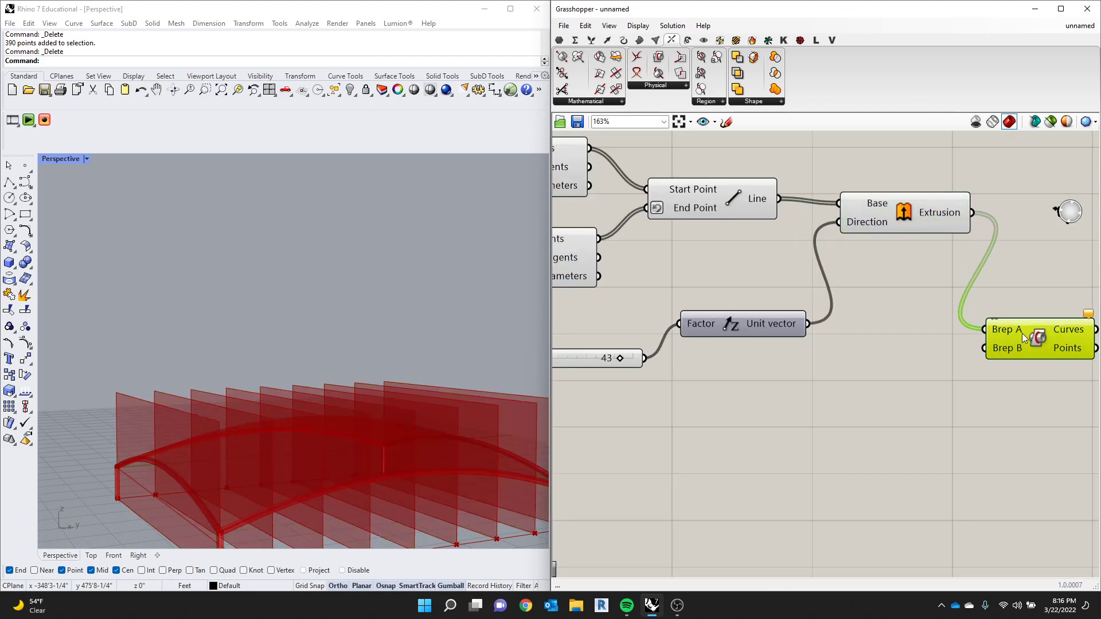
# - Connect the Surface output of the component labelled BAKE to the intersection's Brep B input and highlight the intersection curves
pyautogui.scroll(-5, 998, 328)
pyautogui.scroll(-3, 771, 257)
pyautogui.scroll(4, 573, 309)
pyautogui.scroll(2, 743, 238)
pyautogui.scroll(-2, 871, 245)
pyautogui.scroll(1, 747, 335)
pyautogui.scroll(-3, 740, 318)
pyautogui.scroll(3, 620, 197)
pyautogui.scroll(-3, 677, 212)
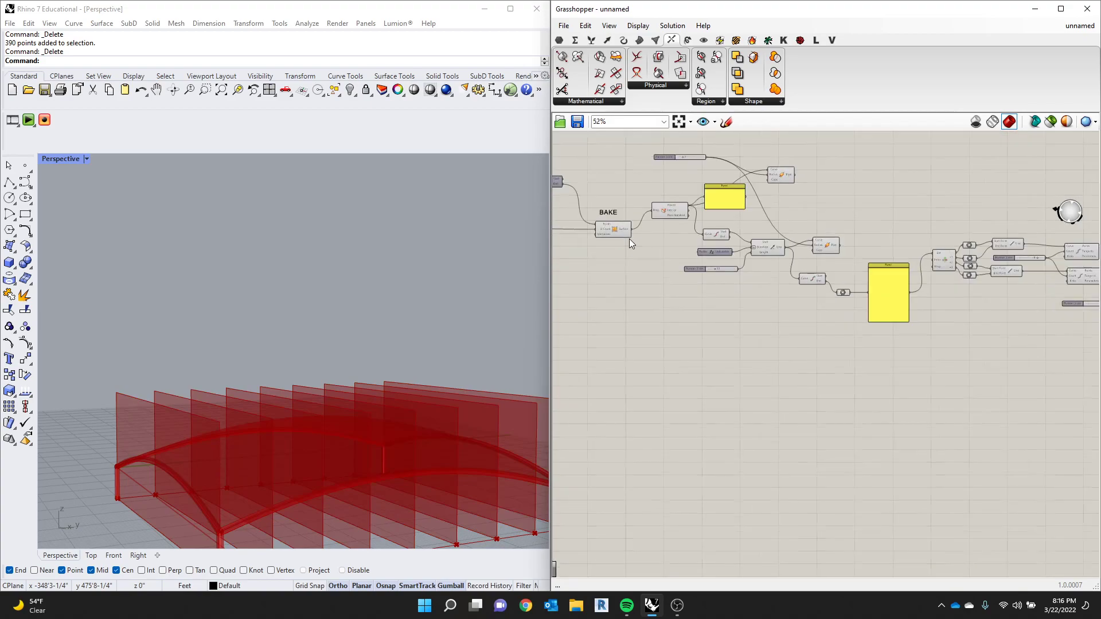
pyautogui.scroll(2, 625, 236)
pyautogui.click(611, 229)
pyautogui.scroll(-3, 615, 233)
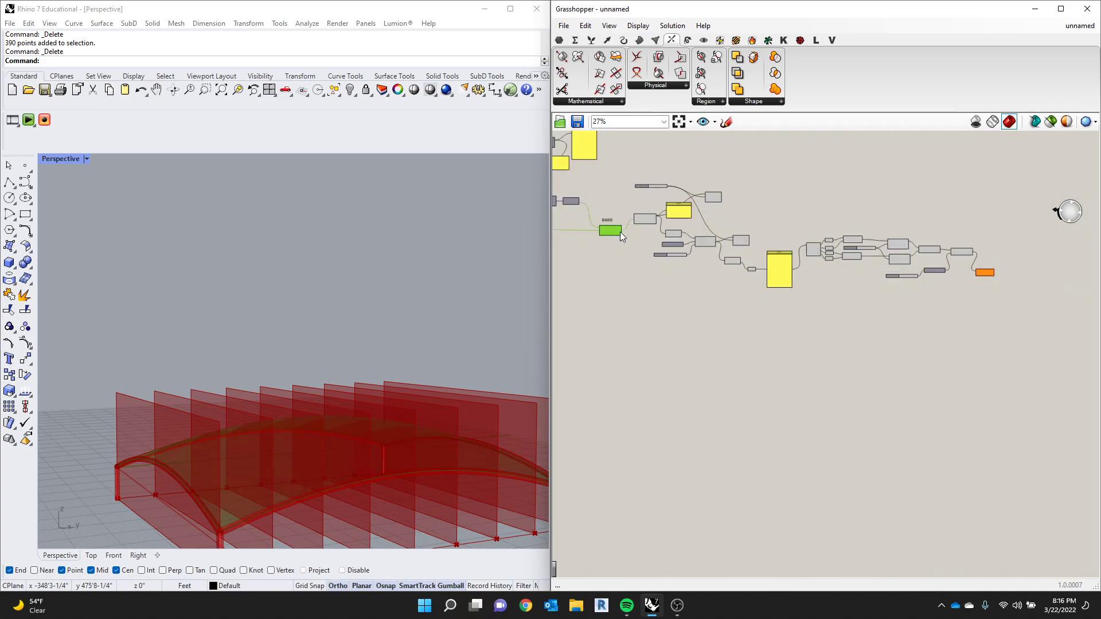
pyautogui.scroll(3, 990, 272)
pyautogui.scroll(3, 994, 269)
pyautogui.click(975, 276)
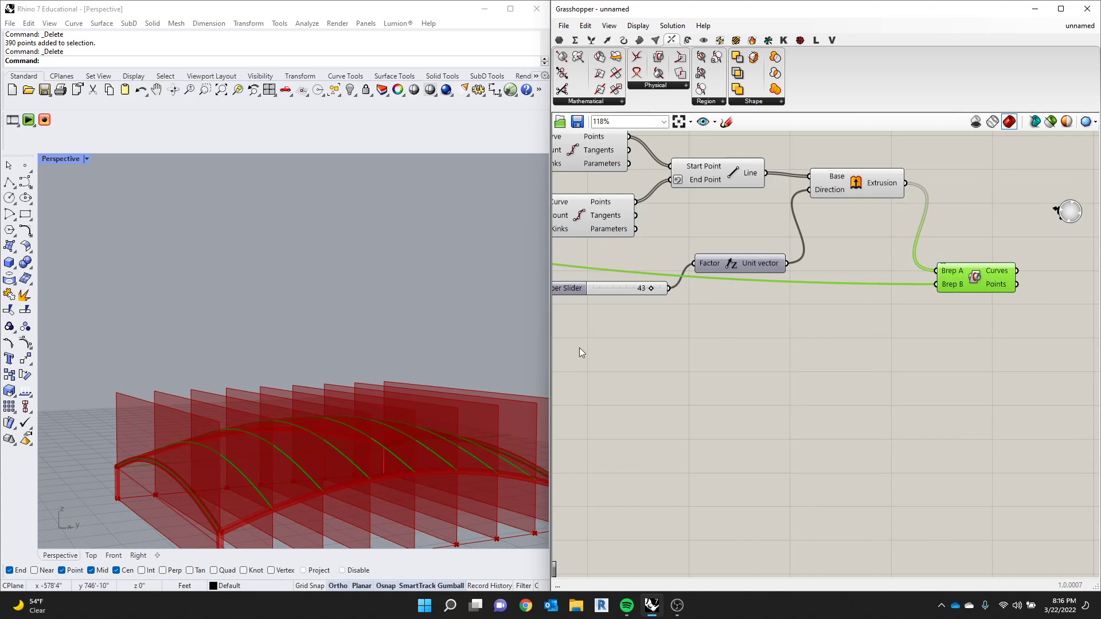
# - Hide the Extrude component's preview and highlight the Brep | Brep intersection curves on the canopy
pyautogui.click(871, 194)
pyautogui.middleClick(870, 193)
pyautogui.click(893, 174)
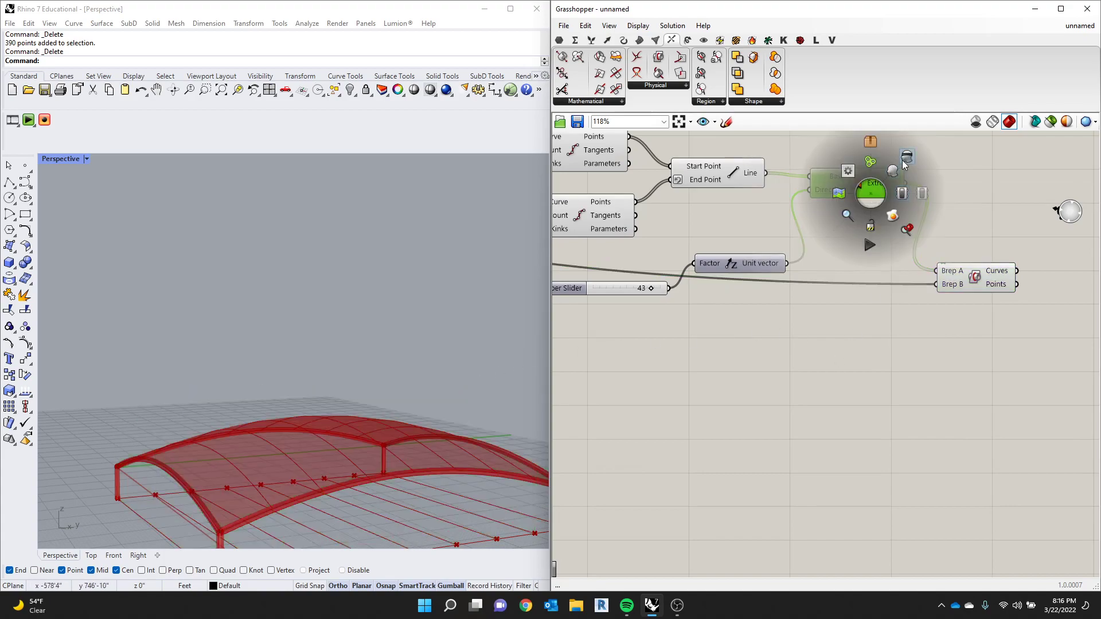
pyautogui.scroll(-1, 576, 335)
pyautogui.scroll(3, 304, 416)
pyautogui.moveTo(304, 416)
pyautogui.mouseDown(button='right')
pyautogui.moveTo(312, 428)
pyautogui.moveTo(300, 417)
pyautogui.mouseUp(button='right')
pyautogui.scroll(-3, 301, 418)
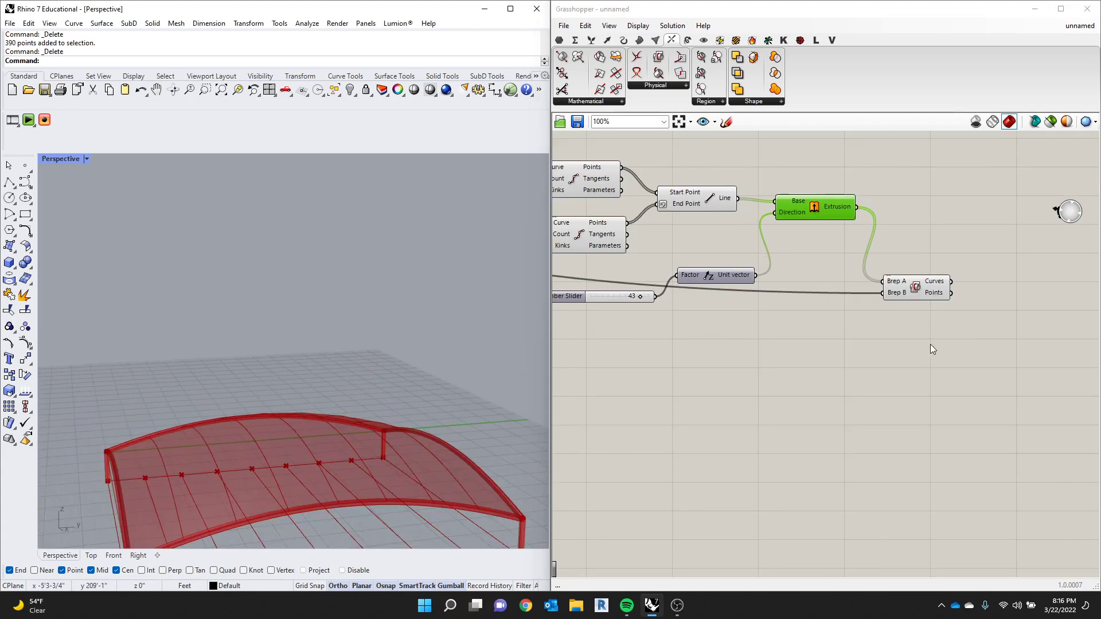
pyautogui.click(913, 290)
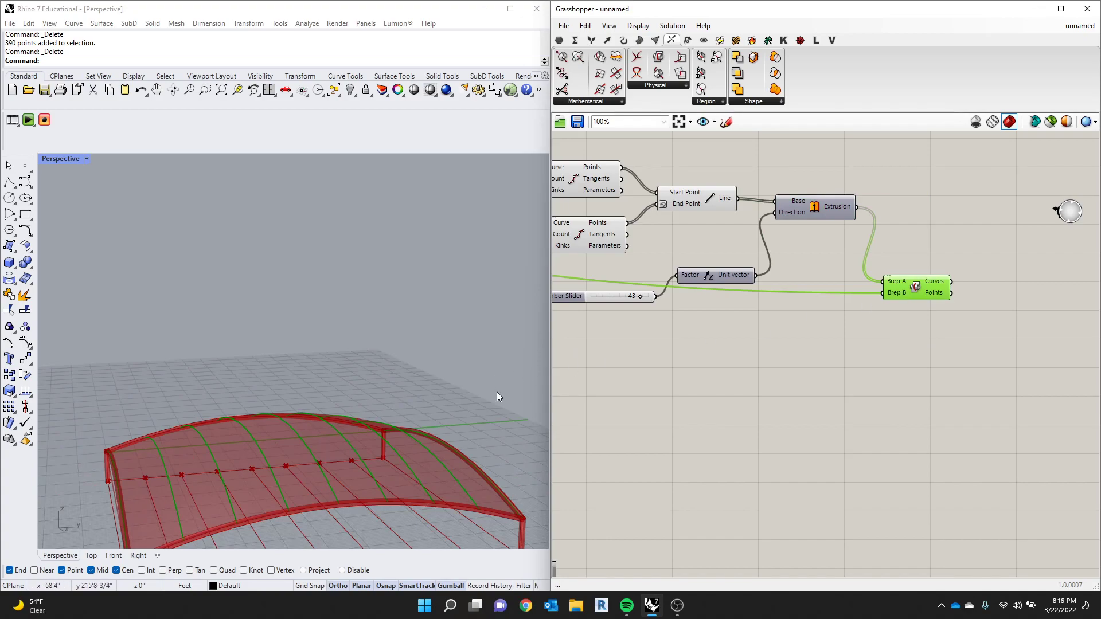
# - Add a Pipe component and connect the intersection's Curves output to its Curve input
pyautogui.doubleClick(736, 437)
pyautogui.write('i')
pyautogui.press('BackSpace')
pyautogui.write('piep')
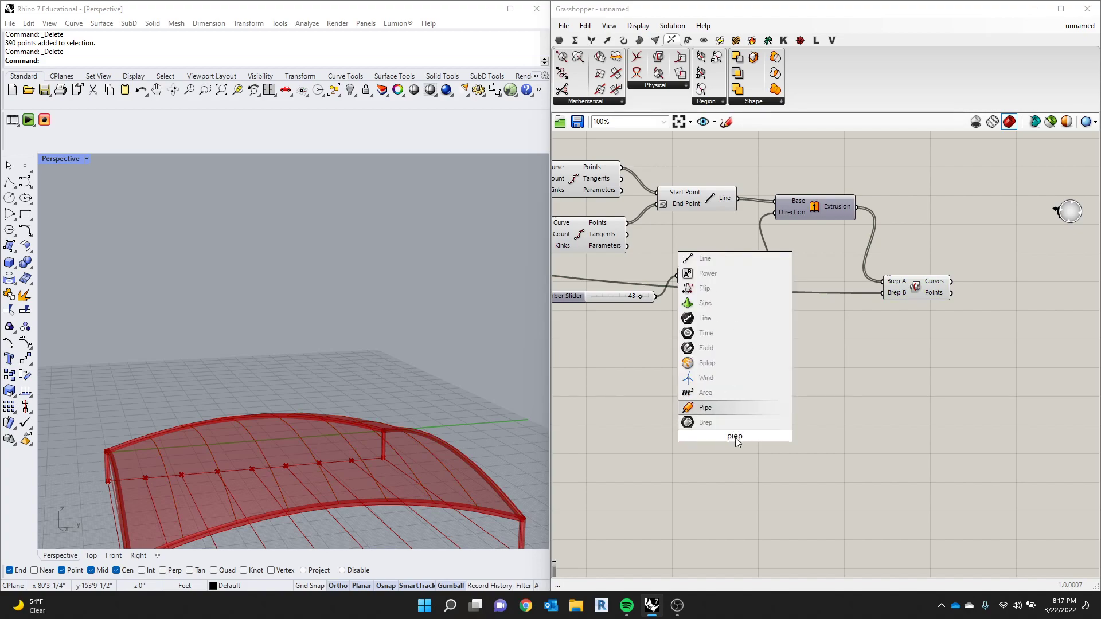
pyautogui.press('Return')
pyautogui.moveTo(731, 445); pyautogui.dragTo(1032, 327)
pyautogui.moveTo(952, 281); pyautogui.dragTo(1002, 318)
pyautogui.moveTo(322, 431); pyautogui.dragTo(347, 393, button='right')
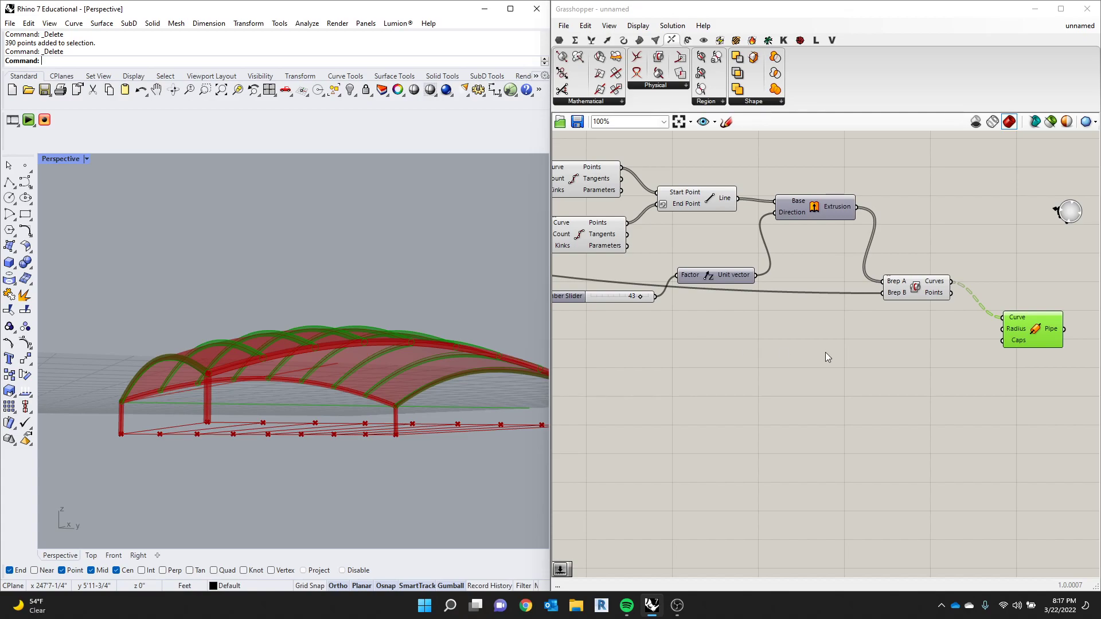
# - Set the attractor point's Z coordinate to 150 and its Y coordinate to 53
pyautogui.scroll(-10, 975, 343)
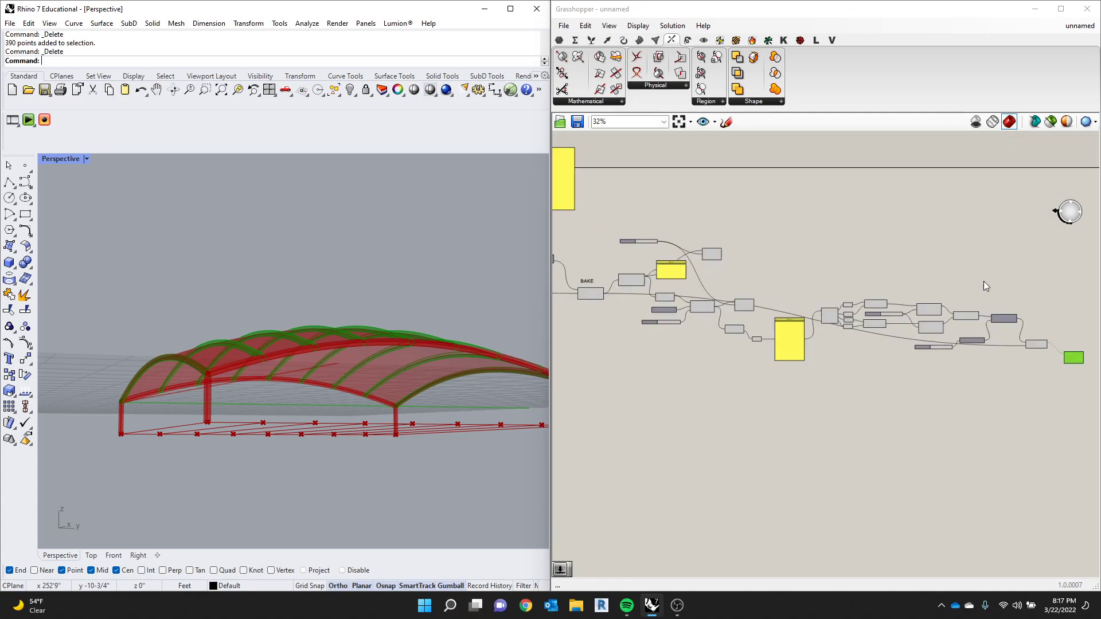
pyautogui.scroll(8, 918, 321)
pyautogui.scroll(-2, 861, 294)
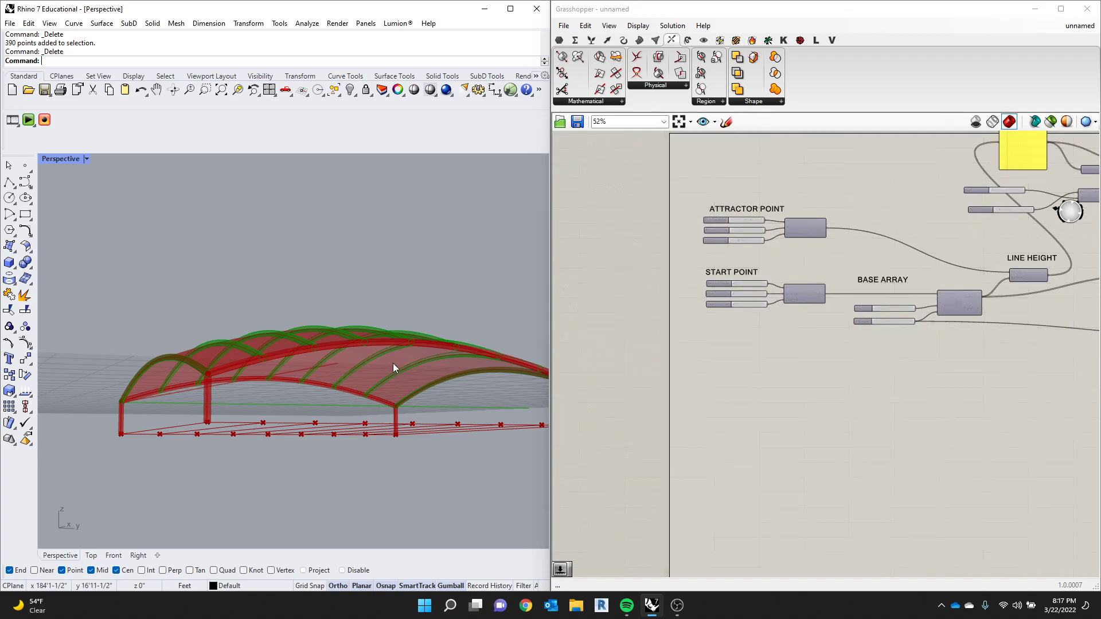
pyautogui.moveTo(446, 262); pyautogui.dragTo(385, 309, button='right')
pyautogui.keyDown('shift'); pyautogui.moveTo(230, 519); pyautogui.dragTo(258, 425, button='right'); pyautogui.keyUp('shift')
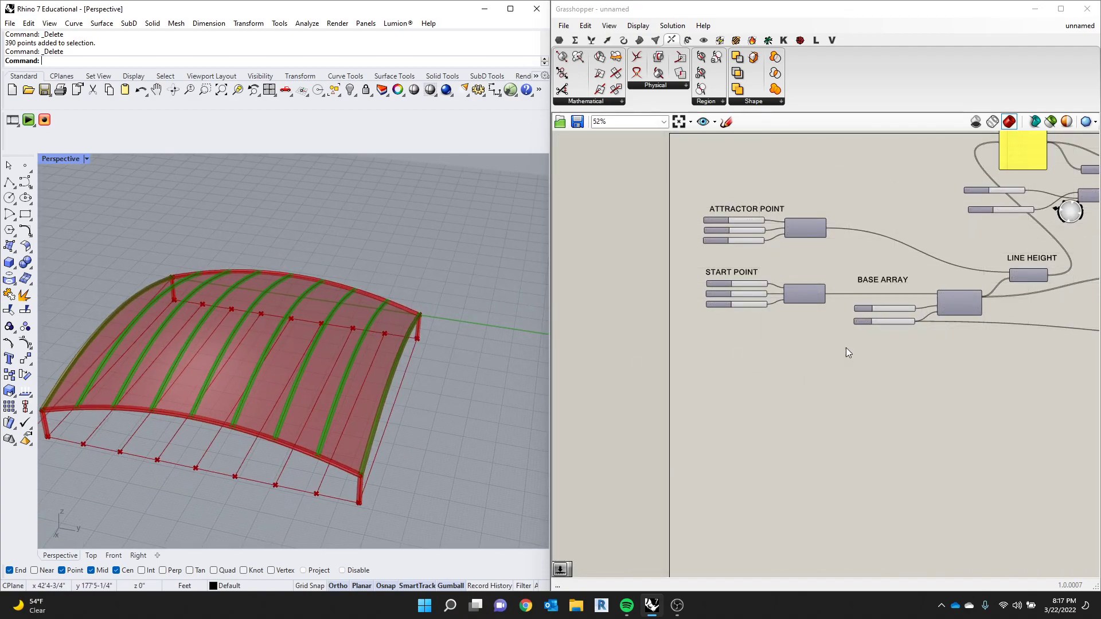
pyautogui.moveTo(784, 301); pyautogui.dragTo(829, 338, button='right')
pyautogui.scroll(2, 829, 338)
pyautogui.moveTo(779, 209); pyautogui.dragTo(773, 240)
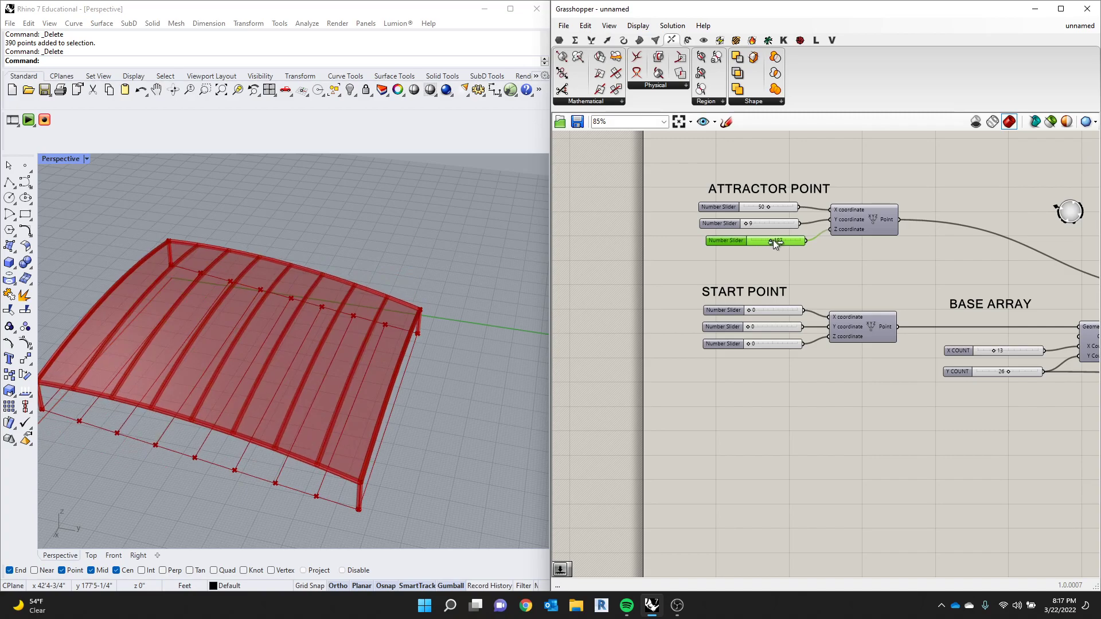
pyautogui.scroll(3, 737, 235)
pyautogui.scroll(3, 714, 246)
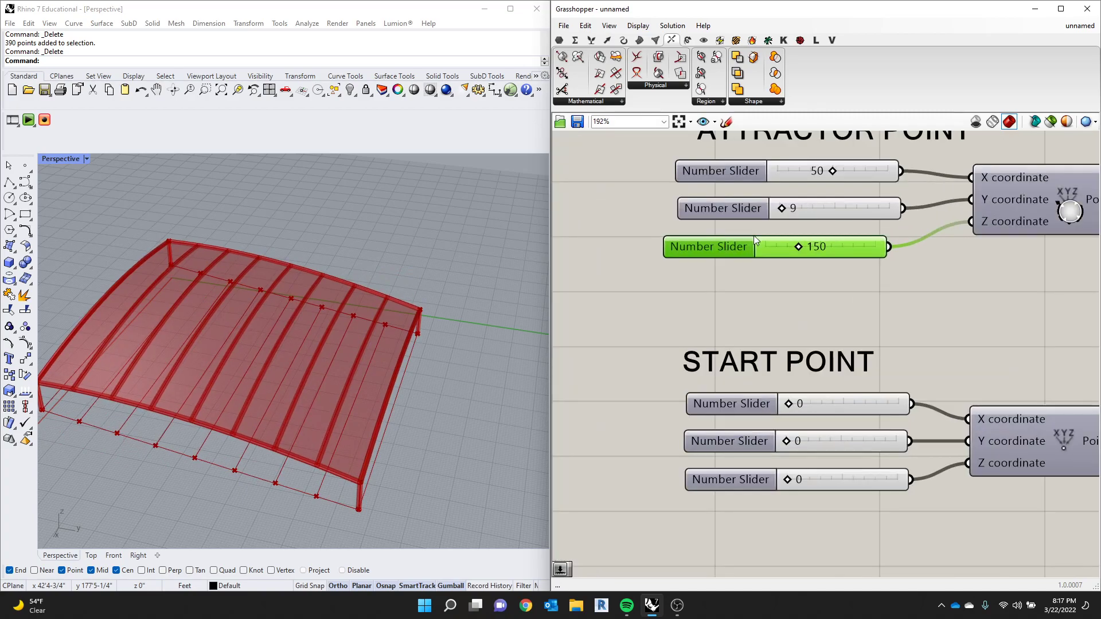
pyautogui.moveTo(780, 206); pyautogui.dragTo(793, 207)
pyautogui.moveTo(400, 321); pyautogui.dragTo(425, 281, button='right')
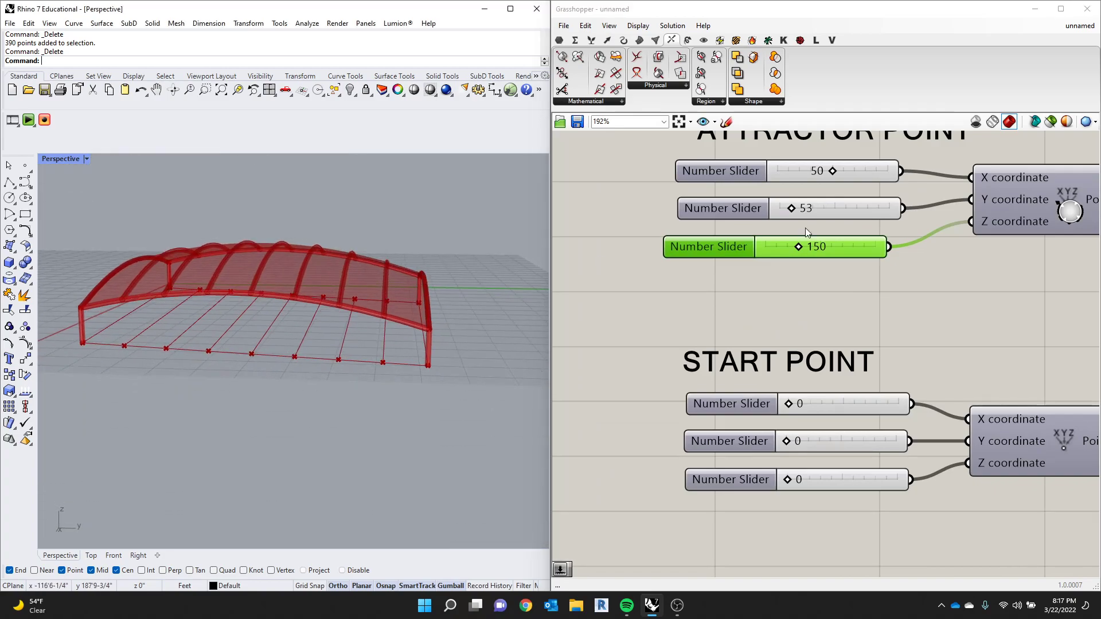
# - Set the height domain's start slider to 43 and inspect the piped ribs along the canopy
pyautogui.scroll(-7, 762, 236)
pyautogui.scroll(7, 884, 238)
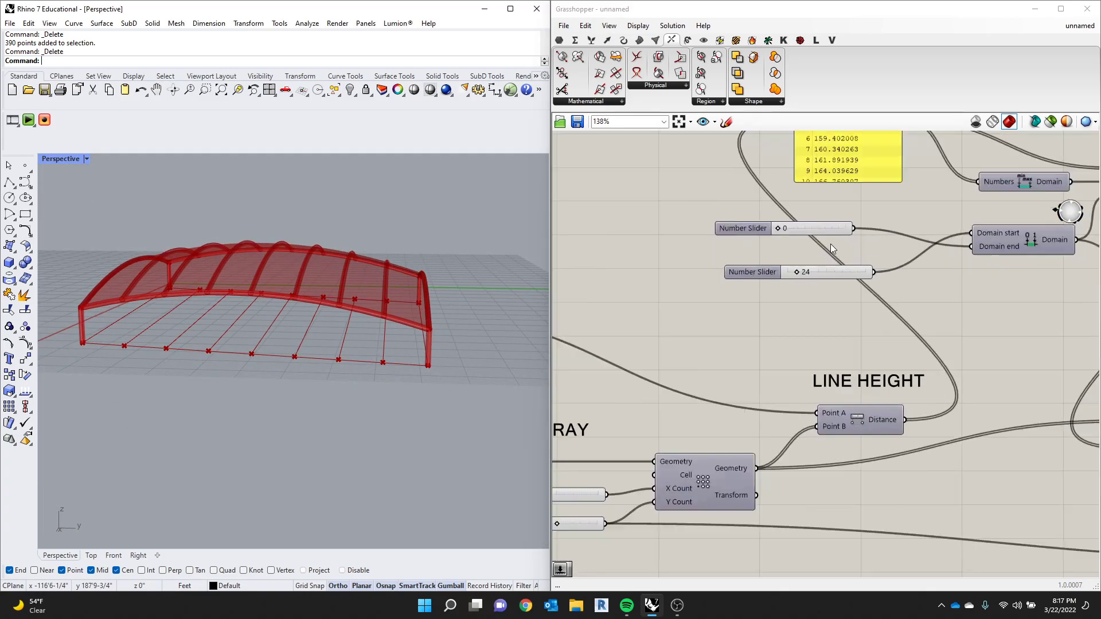
pyautogui.moveTo(774, 269)
pyautogui.mouseDown()
pyautogui.moveTo(796, 274)
pyautogui.moveTo(784, 275)
pyautogui.mouseUp()
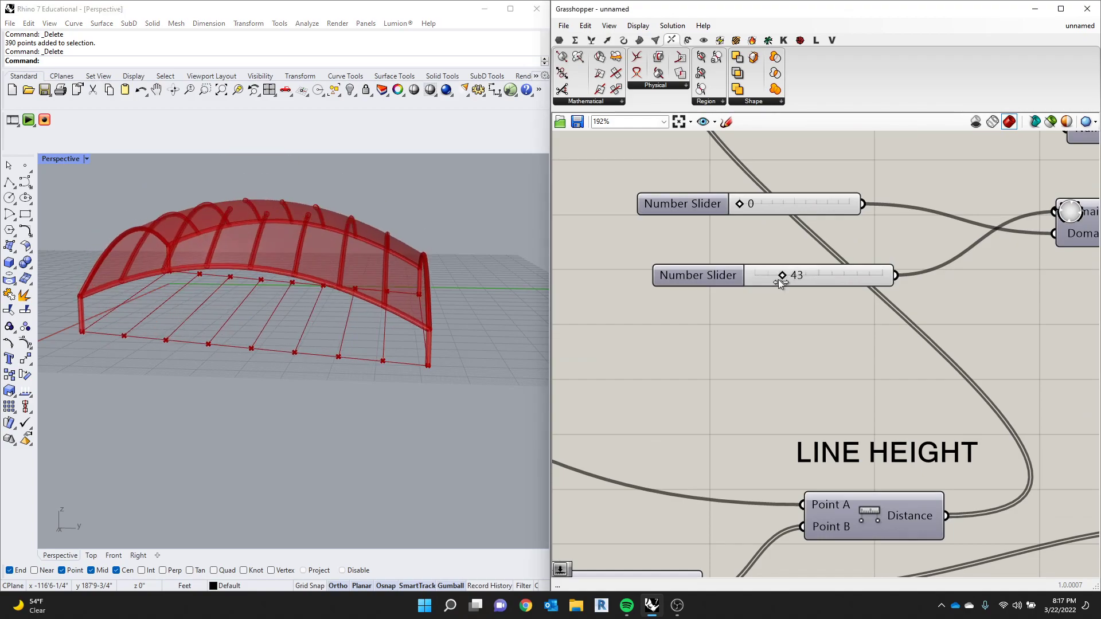
pyautogui.scroll(5, 294, 198)
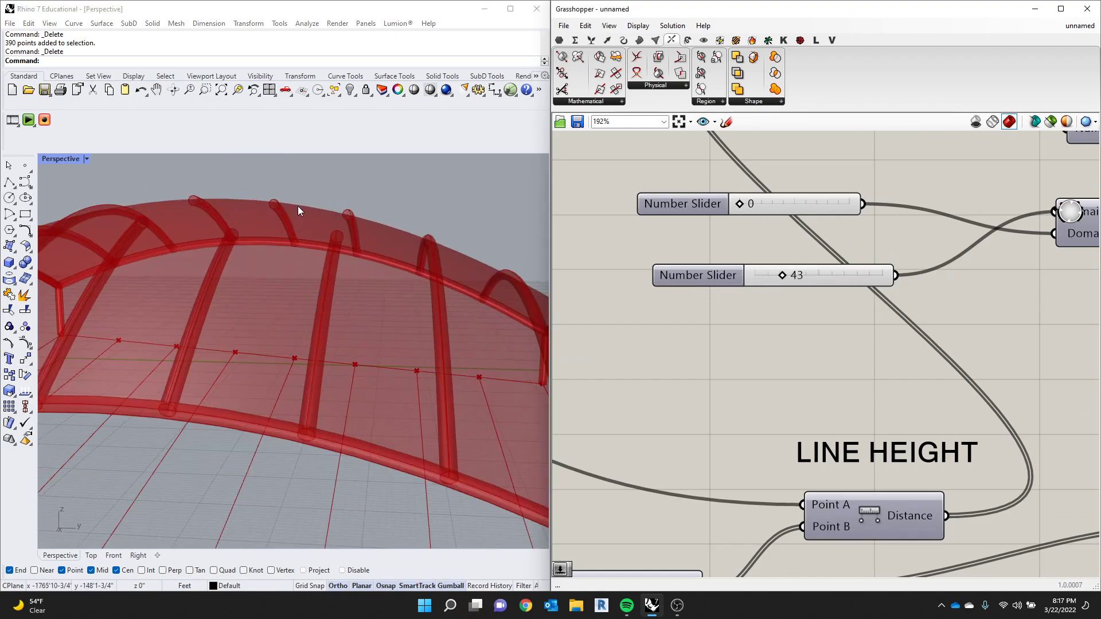
pyautogui.moveTo(359, 226); pyautogui.dragTo(347, 232, button='right')
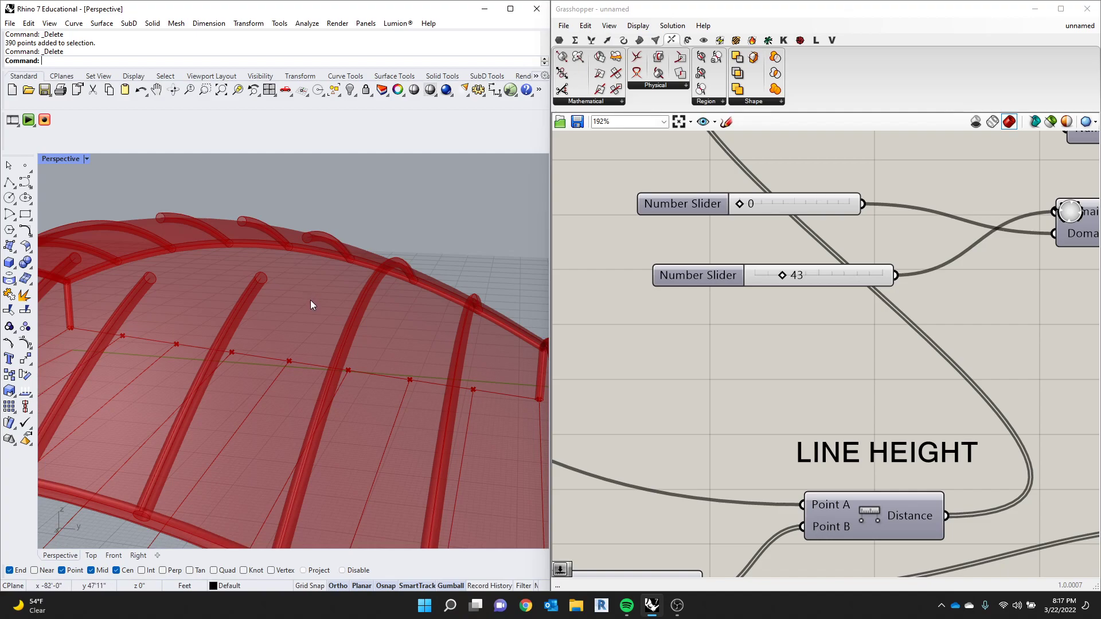
pyautogui.scroll(-5, 388, 327)
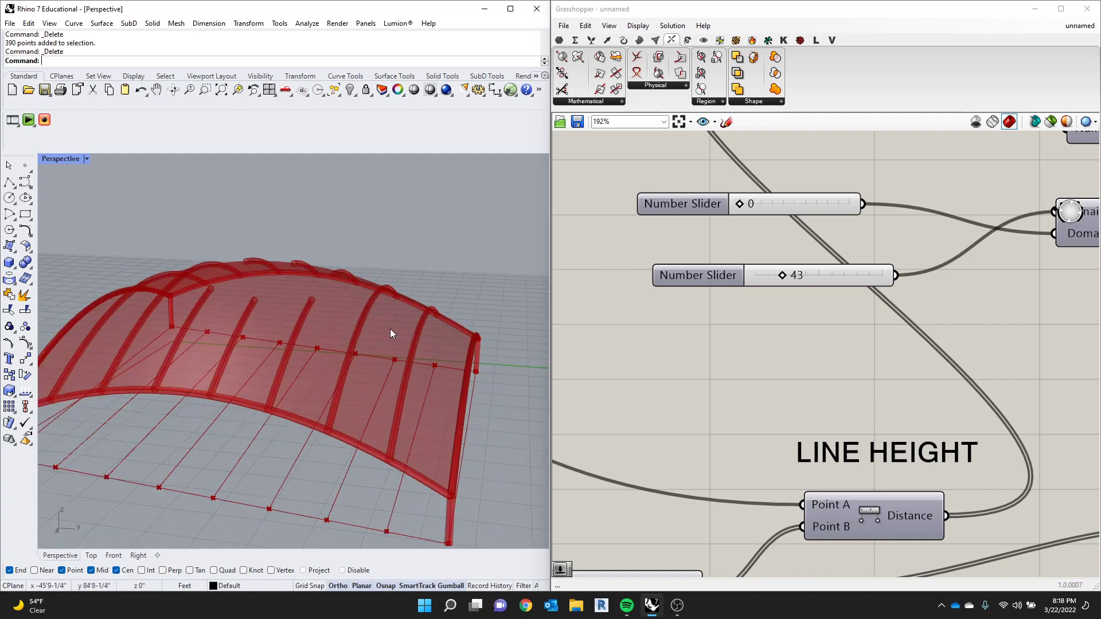
# - Set the height domain's start slider to 33 and view the whole canopy
pyautogui.moveTo(783, 275); pyautogui.dragTo(776, 276)
pyautogui.scroll(-3, 809, 376)
pyautogui.scroll(-6, 544, 357)
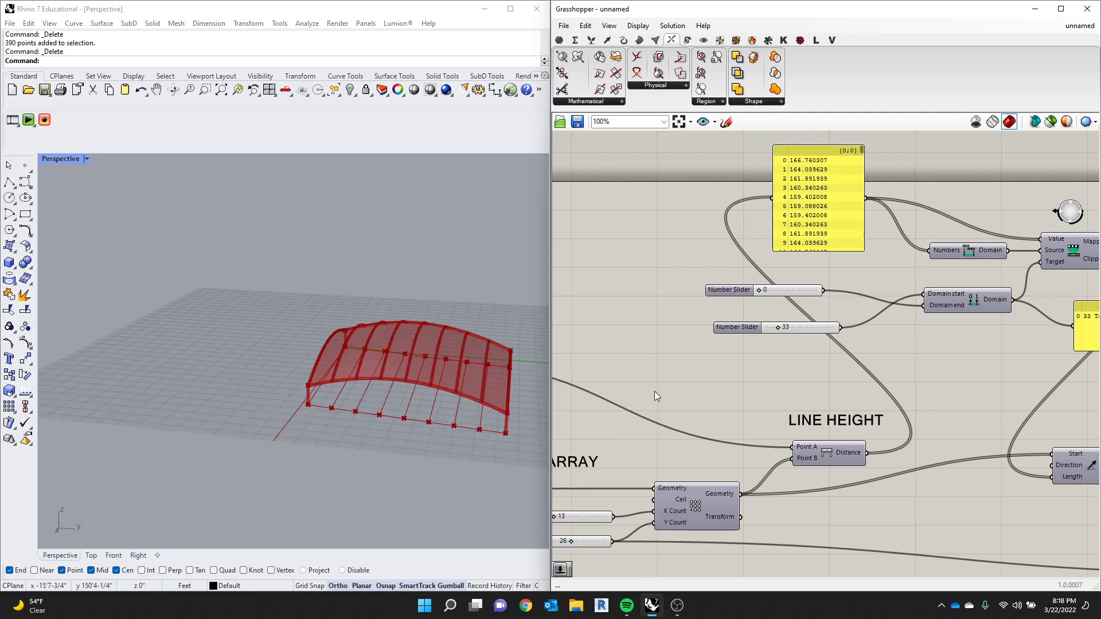
# - Move the surface component labelled BAKE lower so its wire to Brep B runs below the column components
pyautogui.scroll(-9, 864, 384)
pyautogui.scroll(4, 975, 412)
pyautogui.scroll(2, 929, 408)
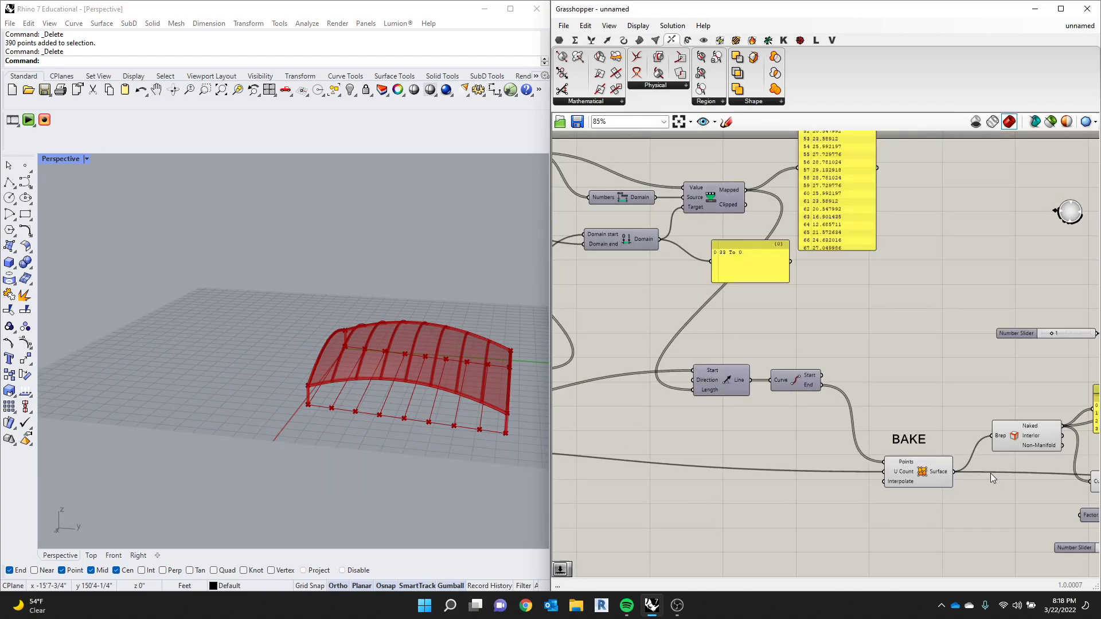
pyautogui.scroll(-4, 882, 407)
pyautogui.scroll(2, 881, 408)
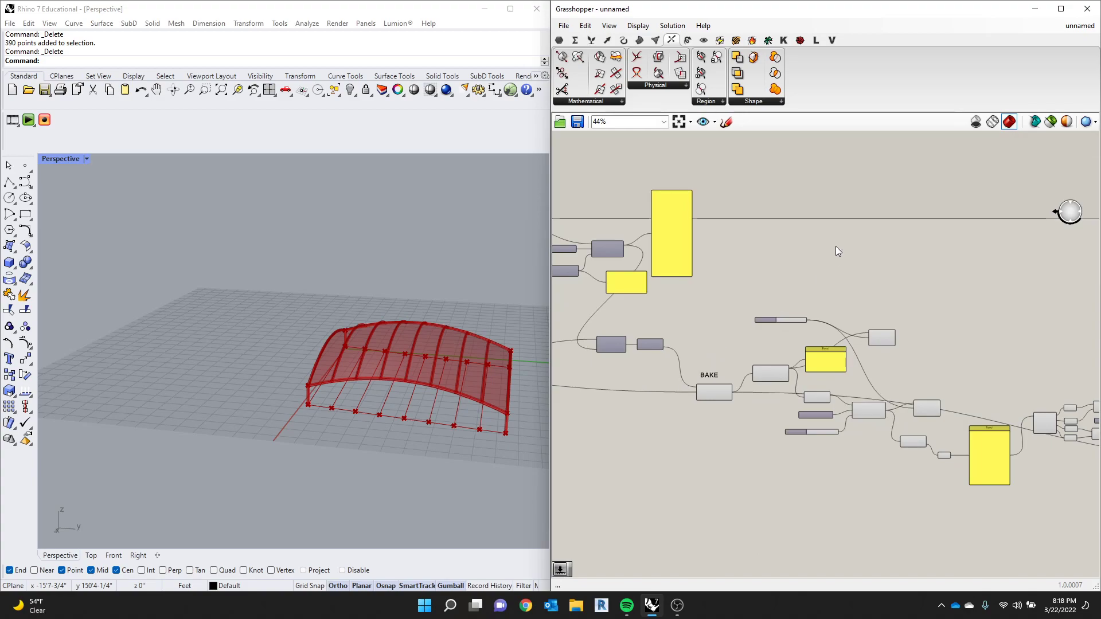
pyautogui.scroll(2, 774, 367)
pyautogui.moveTo(677, 394); pyautogui.dragTo(736, 569)
pyautogui.scroll(-3, 766, 434)
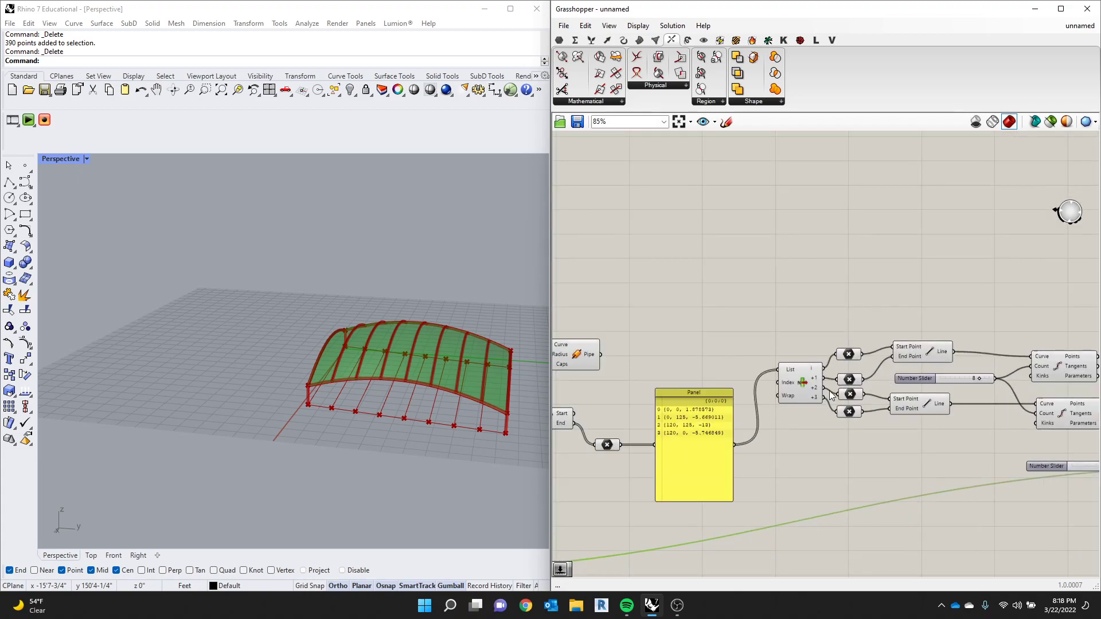
# - Move the Pipe component for the ribs below the extrusion factor slider and intersection component
pyautogui.moveTo(1062, 363); pyautogui.dragTo(893, 376, button='right')
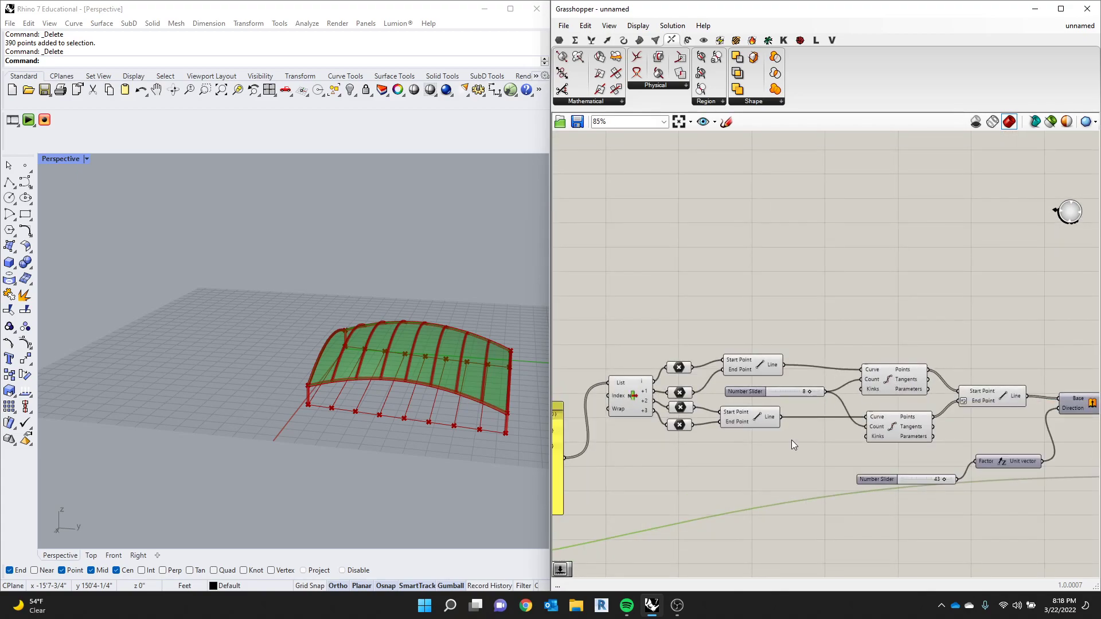
pyautogui.scroll(-2, 955, 462)
pyautogui.scroll(1, 955, 462)
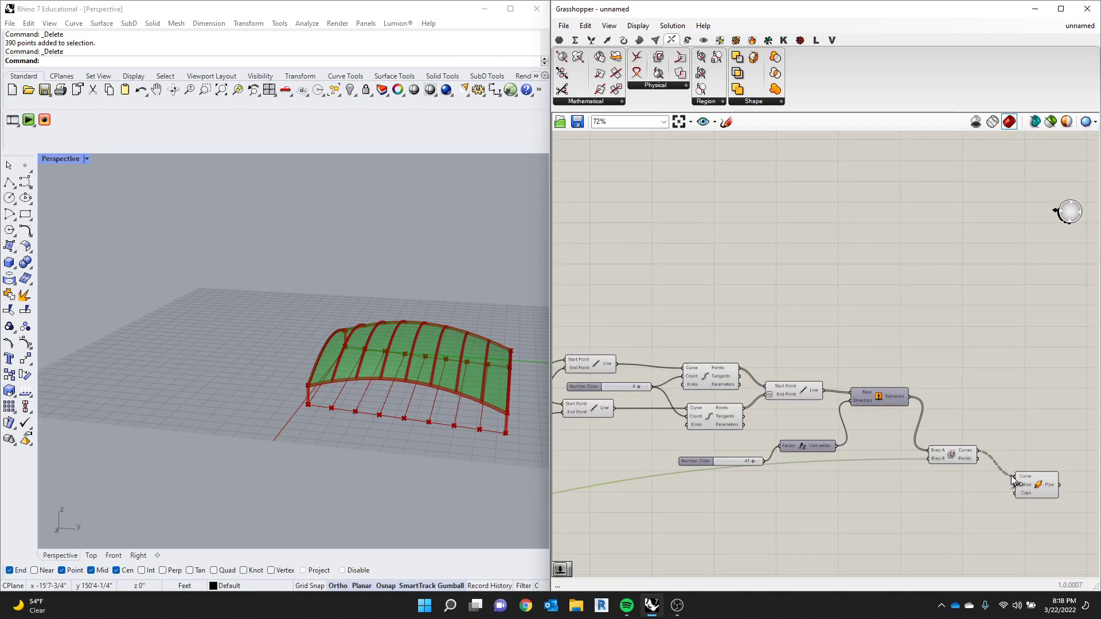
pyautogui.moveTo(1026, 489); pyautogui.dragTo(839, 559)
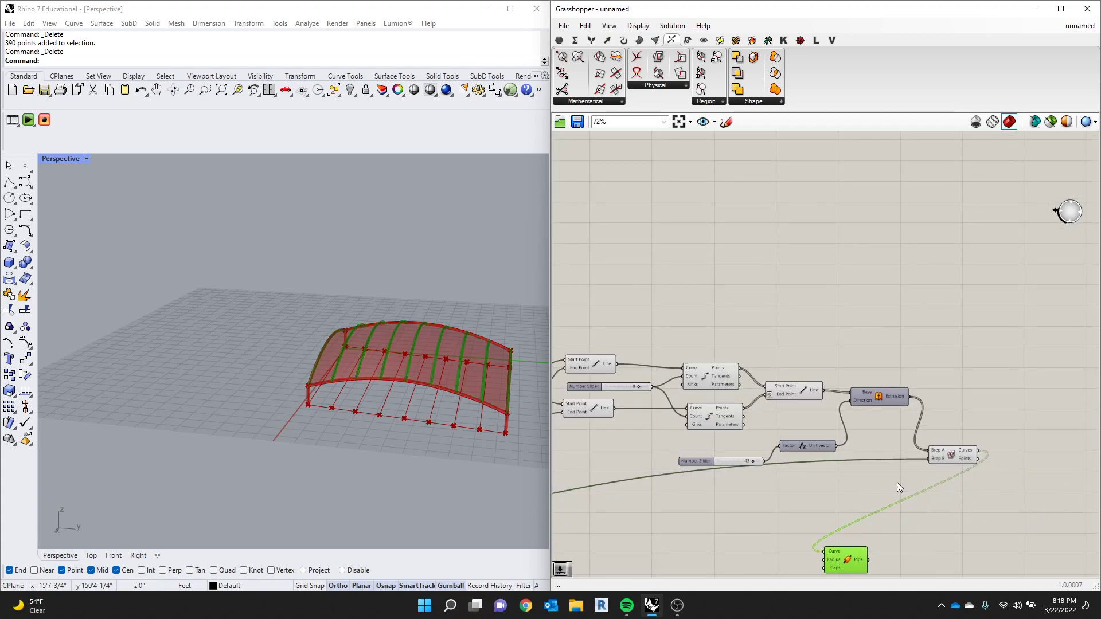
pyautogui.scroll(-2, 954, 460)
pyautogui.scroll(2, 775, 465)
pyautogui.scroll(-3, 906, 470)
pyautogui.scroll(3, 663, 445)
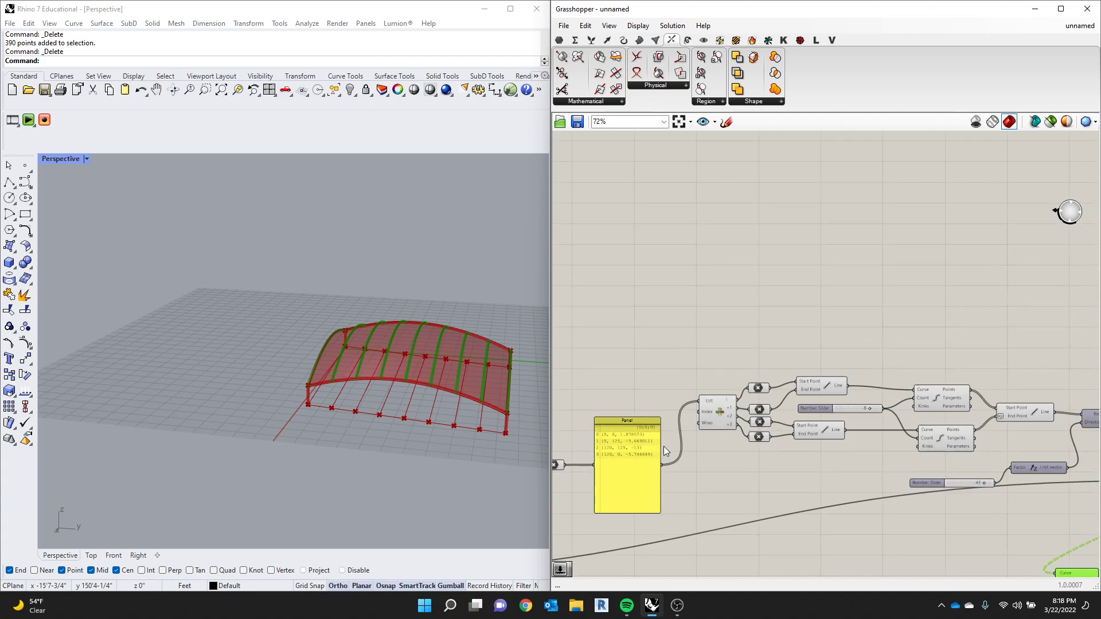
# - Move the Pipe components for the canopy edges and the columns below the column line components
pyautogui.scroll(-2, 946, 450)
pyautogui.scroll(2, 658, 463)
pyautogui.scroll(-3, 799, 450)
pyautogui.scroll(4, 636, 430)
pyautogui.moveTo(772, 397); pyautogui.dragTo(740, 532)
pyautogui.moveTo(694, 261); pyautogui.dragTo(685, 555)
pyautogui.scroll(-4, 705, 404)
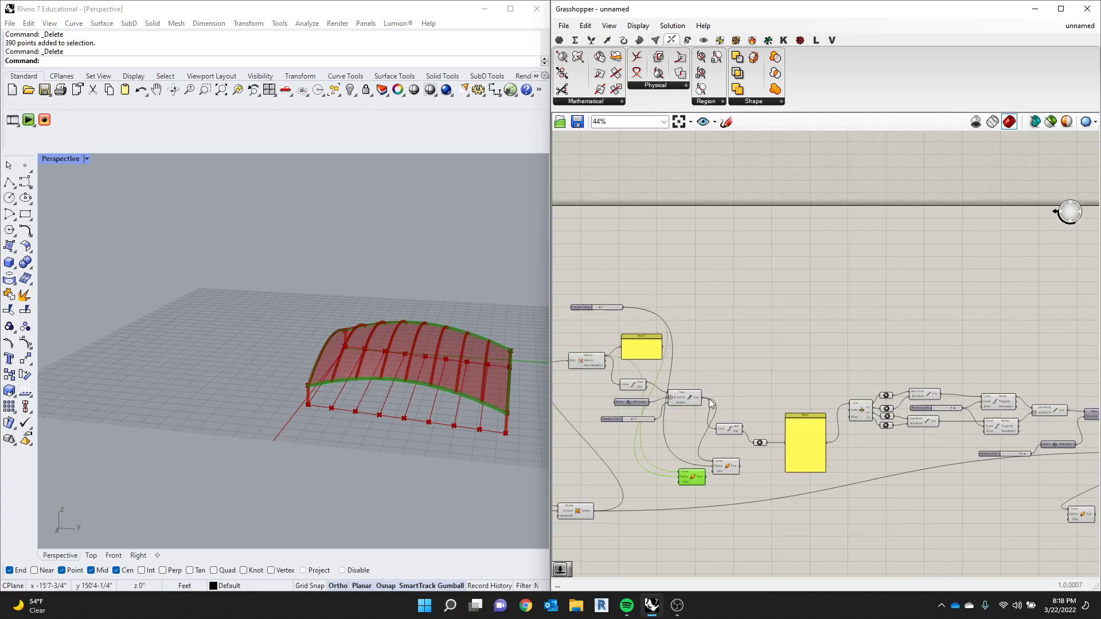
pyautogui.scroll(3, 741, 464)
pyautogui.moveTo(748, 500); pyautogui.dragTo(674, 466)
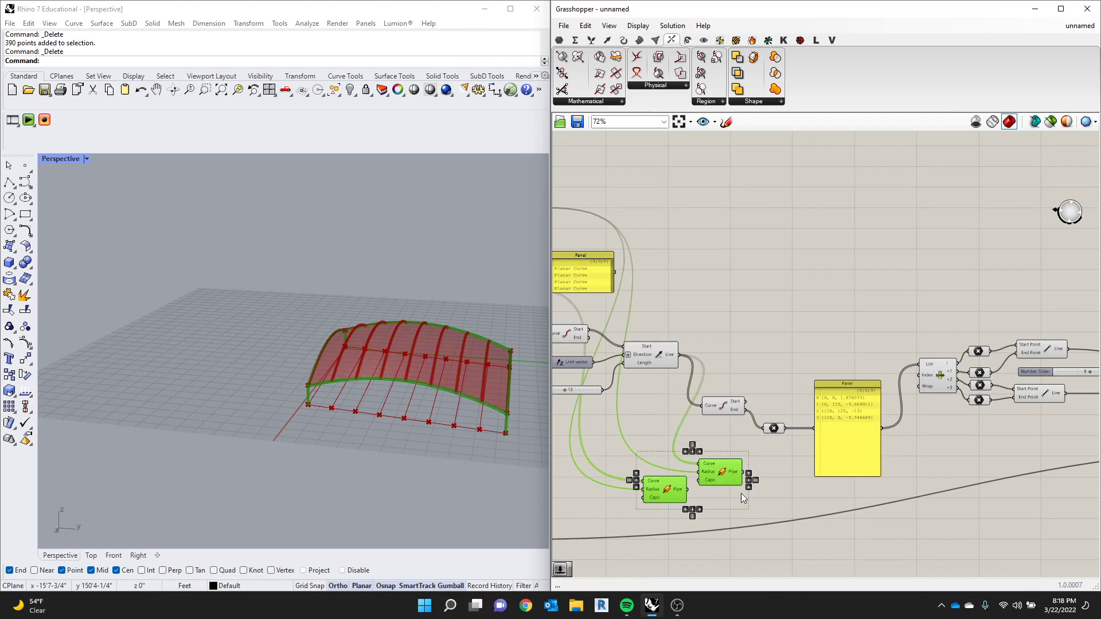
# - Line up the canopy surface component and the rib Pipe with the other two Pipe components, and select all four
pyautogui.scroll(-4, 746, 458)
pyautogui.click(881, 523)
pyautogui.moveTo(881, 523); pyautogui.dragTo(872, 520)
pyautogui.moveTo(599, 494); pyautogui.dragTo(667, 520)
pyautogui.moveTo(907, 545); pyautogui.dragTo(633, 488)
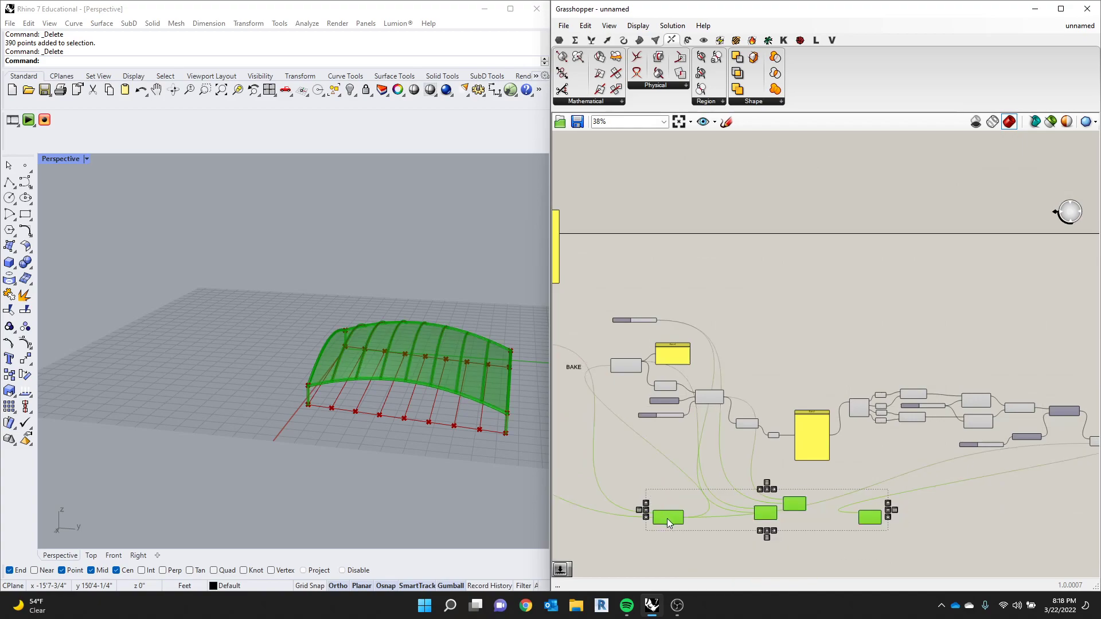
# - Bake the canopy surface component onto Layer 04
pyautogui.rightClick(668, 520)
pyautogui.click(708, 579)
pyautogui.click(696, 422)
pyautogui.click(711, 571)
# - Try moving the baked canopy surface away from the preview, and undo the move
pyautogui.scroll(-2, 263, 229)
pyautogui.moveTo(263, 230); pyautogui.dragTo(427, 367)
pyautogui.scroll(2, 360, 298)
pyautogui.moveTo(360, 298); pyautogui.dragTo(193, 289)
pyautogui.hotkey('ctrl', 'z')
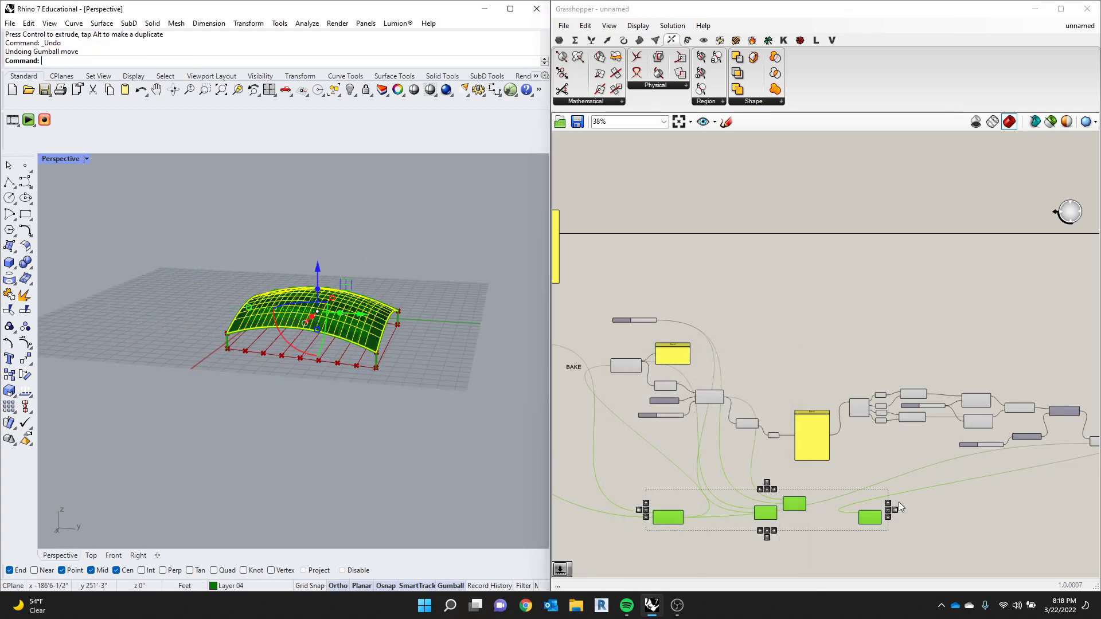
# - Bake the canopy edge Pipe component onto Layer 02
pyautogui.click(766, 512)
pyautogui.scroll(3, 768, 512)
pyautogui.rightClick(810, 506)
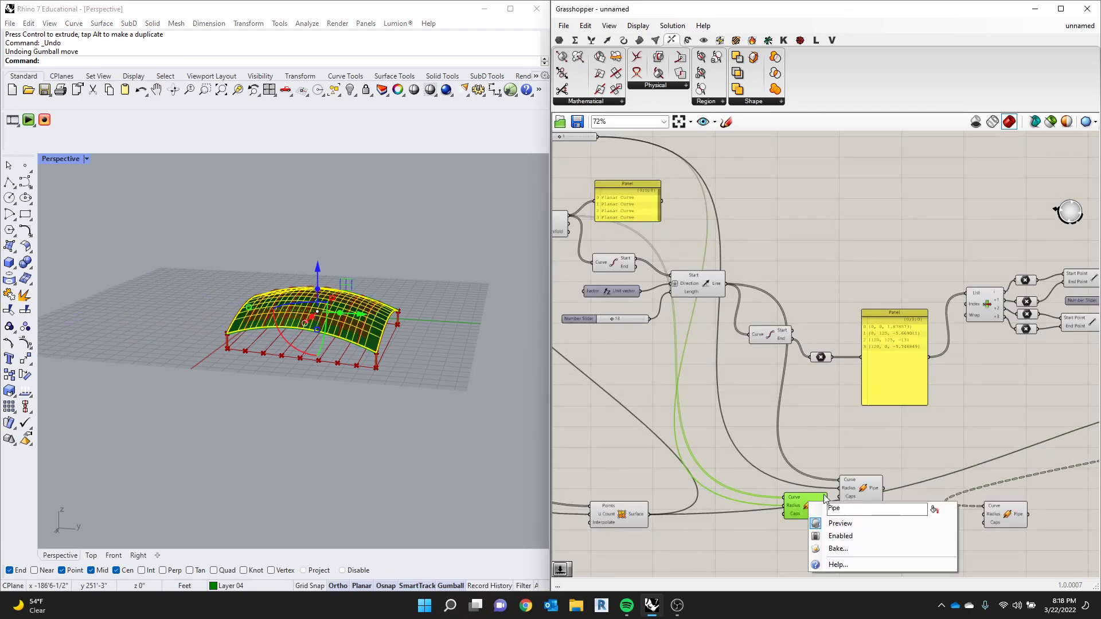
pyautogui.click(852, 549)
pyautogui.click(848, 402)
pyautogui.click(861, 578)
# - Bake the column Pipe component onto Layer 03
pyautogui.click(865, 488)
pyautogui.rightClick(866, 490)
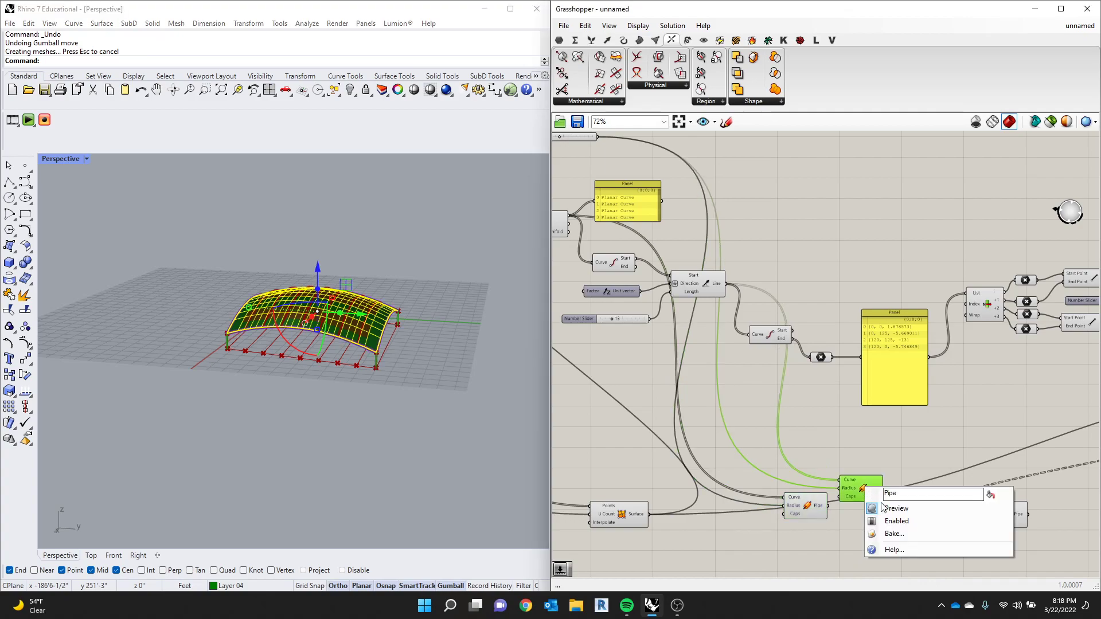
pyautogui.click(877, 531)
pyautogui.click(889, 413)
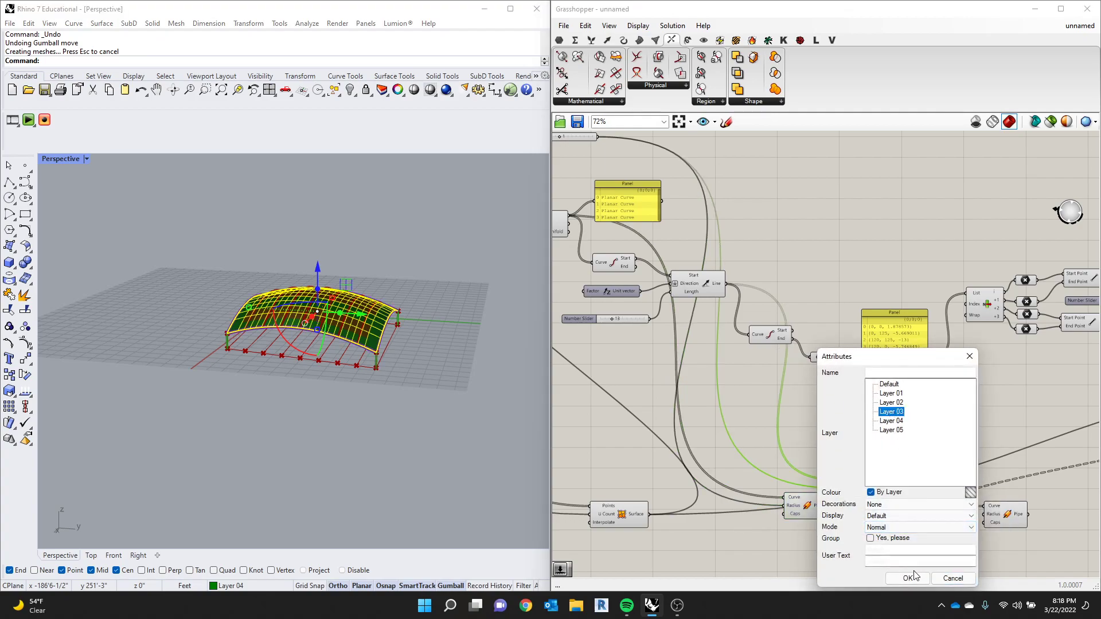
pyautogui.click(908, 578)
# - Bake the rib Pipe component onto Layer 03
pyautogui.rightClick(998, 525)
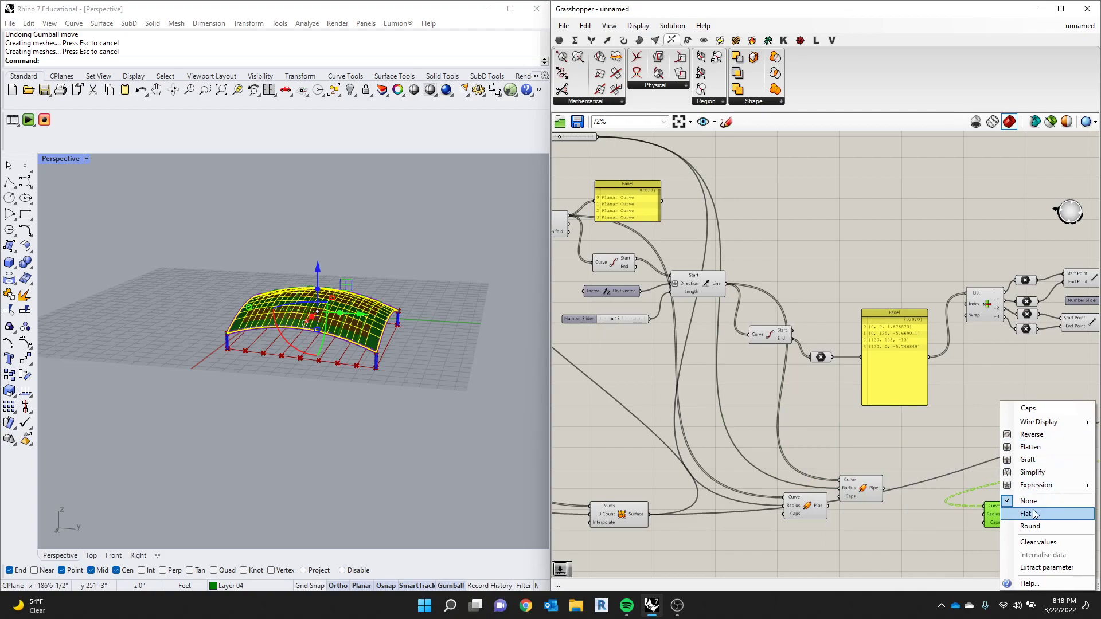
pyautogui.scroll(-3, 847, 432)
pyautogui.click(951, 492)
pyautogui.scroll(1, 950, 491)
pyautogui.scroll(1, 949, 492)
pyautogui.rightClick(947, 487)
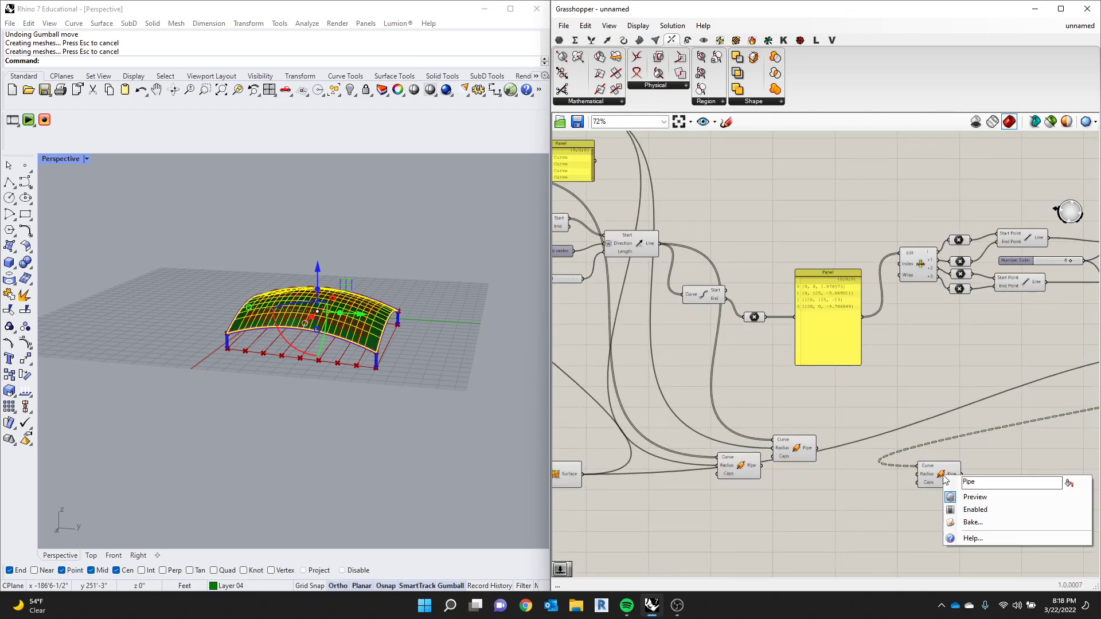
pyautogui.click(957, 516)
pyautogui.click(975, 420)
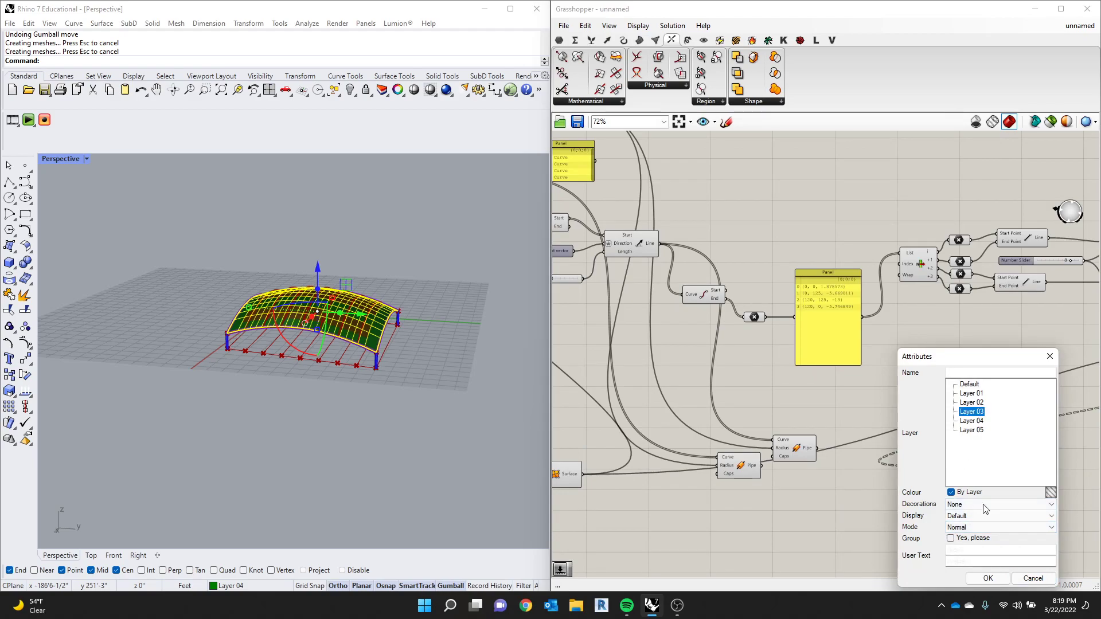
pyautogui.click(987, 578)
# - Select all the baked canopy geometry and move it sideways, clear of the red Grasshopper preview
pyautogui.scroll(-2, 453, 325)
pyautogui.moveTo(464, 258); pyautogui.dragTo(248, 387)
pyautogui.scroll(4, 418, 341)
pyautogui.moveTo(409, 342); pyautogui.dragTo(252, 311)
# - Set the Perspective viewport's display mode to Arctic
pyautogui.scroll(6, 251, 311)
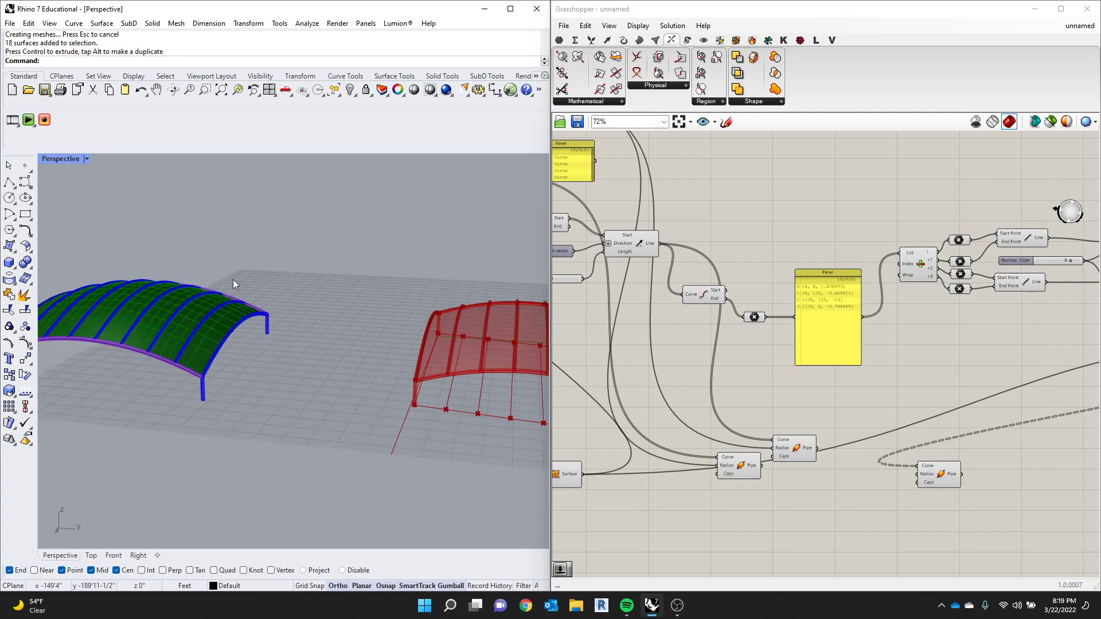
pyautogui.click(85, 160)
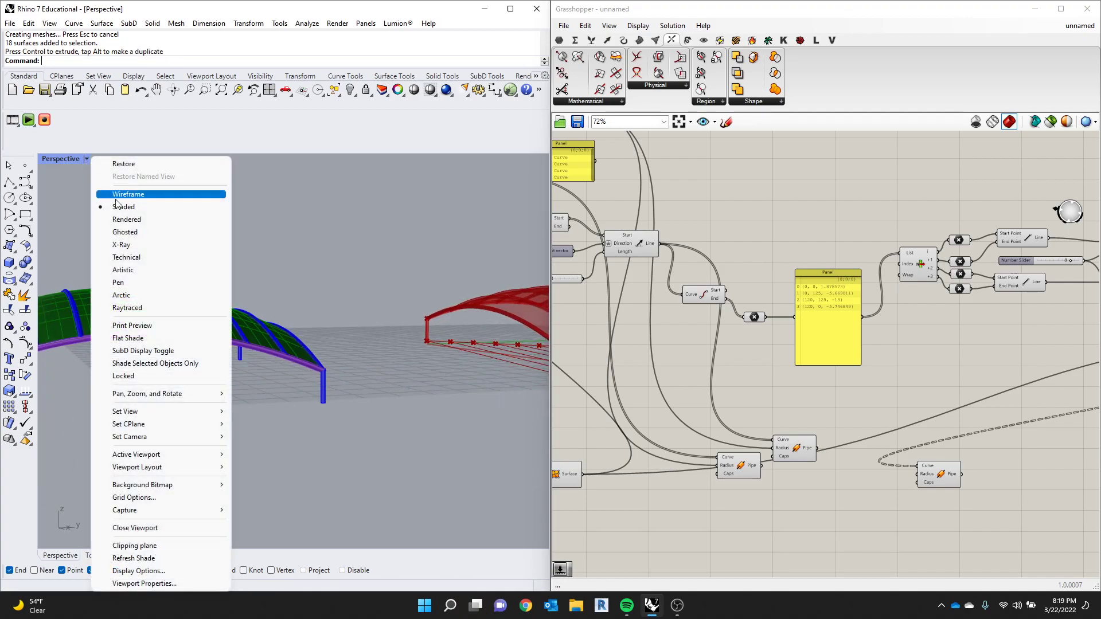
pyautogui.click(138, 295)
# - Examine the baked canopy with its ribs and columns from several angles and distances
pyautogui.moveTo(352, 319)
pyautogui.mouseDown(button='right')
pyautogui.moveTo(229, 320)
pyautogui.moveTo(334, 278)
pyautogui.moveTo(368, 305)
pyautogui.moveTo(363, 335)
pyautogui.mouseUp(button='right')
pyautogui.scroll(-8, 284, 335)
pyautogui.scroll(8, 443, 308)
pyautogui.scroll(-6, 446, 308)
pyautogui.scroll(4, 143, 298)
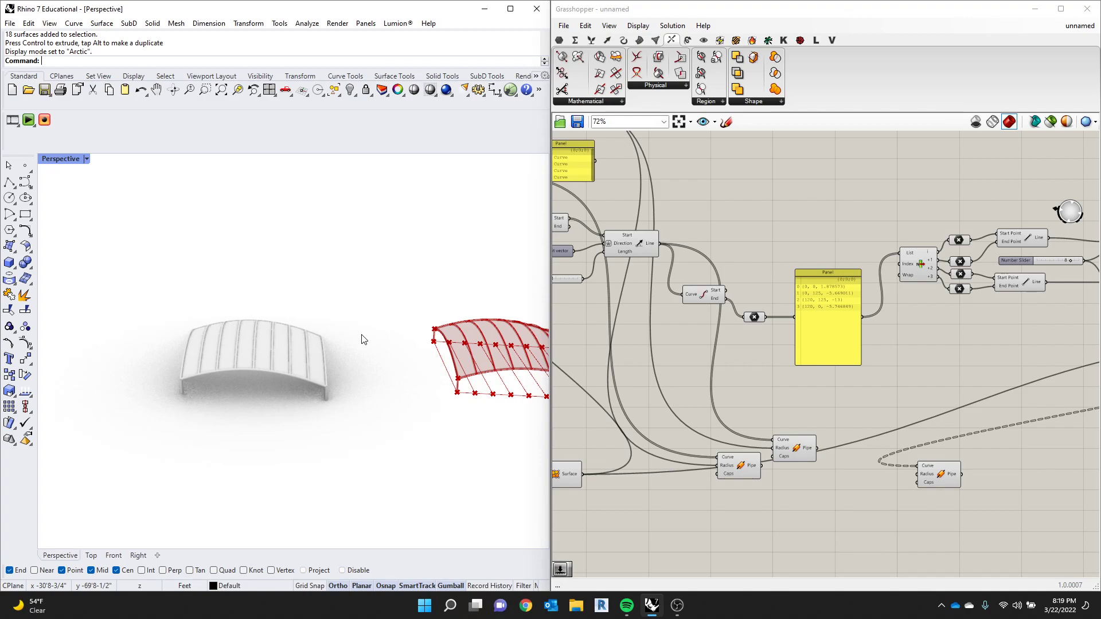
pyautogui.scroll(-1, 381, 296)
pyautogui.scroll(1, 391, 295)
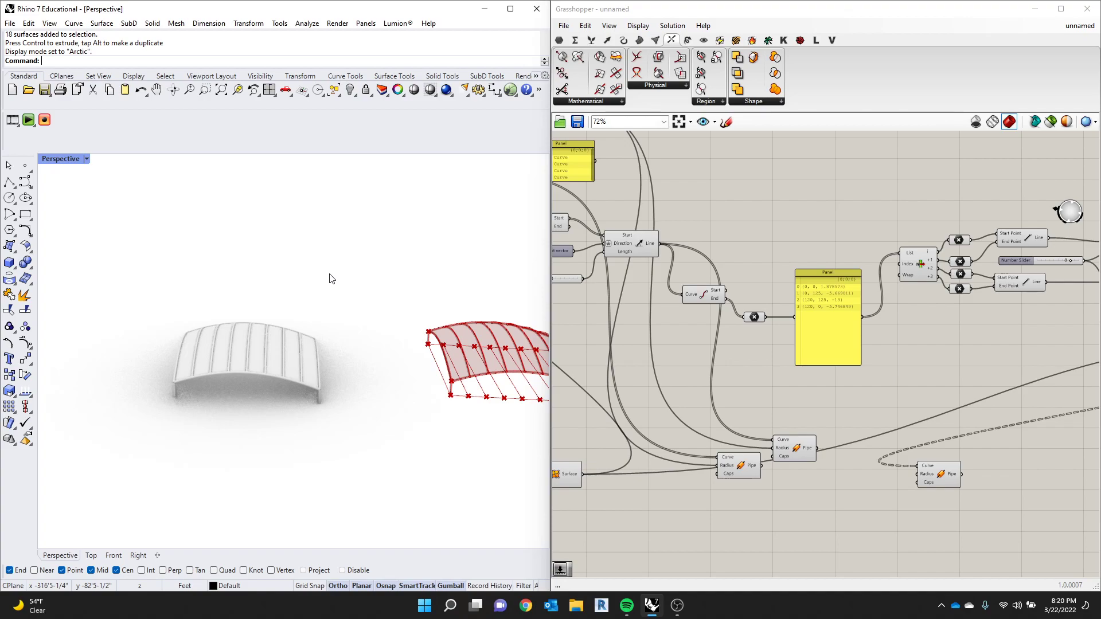
pyautogui.scroll(-3, 285, 270)
pyautogui.moveTo(285, 270); pyautogui.dragTo(222, 300, button='right')
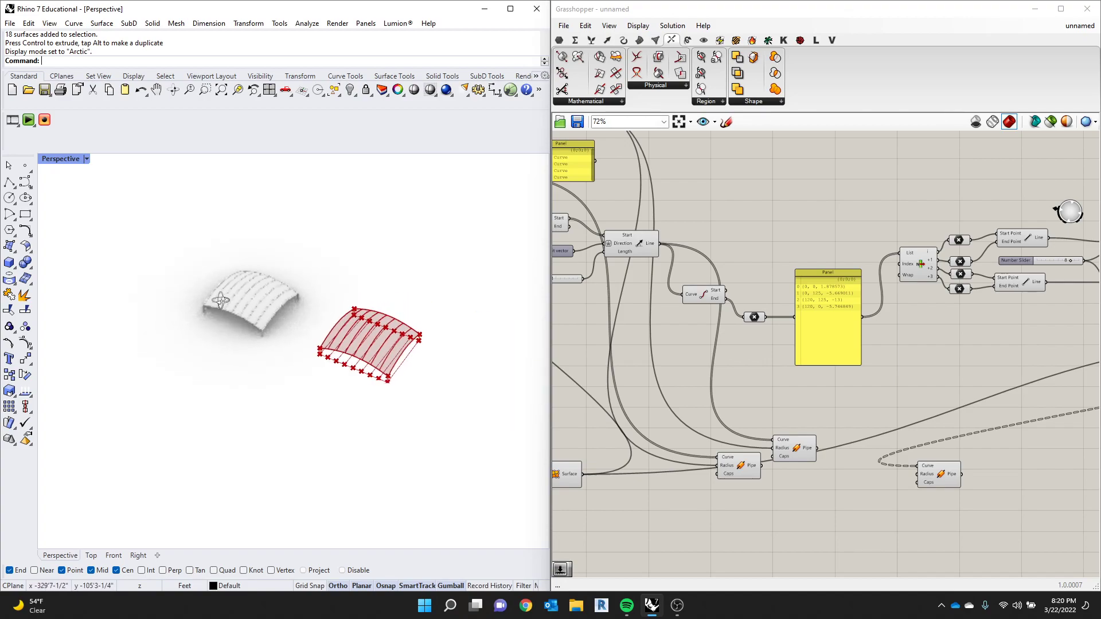
pyautogui.scroll(3, 270, 262)
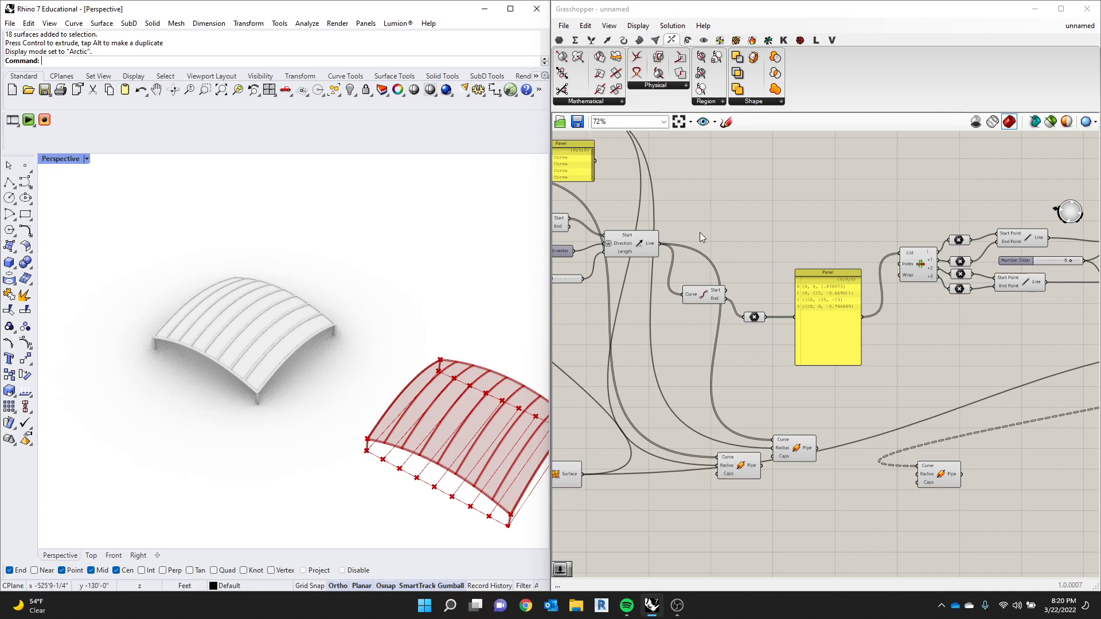
# - Select the entire Grasshopper definition, move it lower on the canvas and deselect it
pyautogui.scroll(-8, 770, 187)
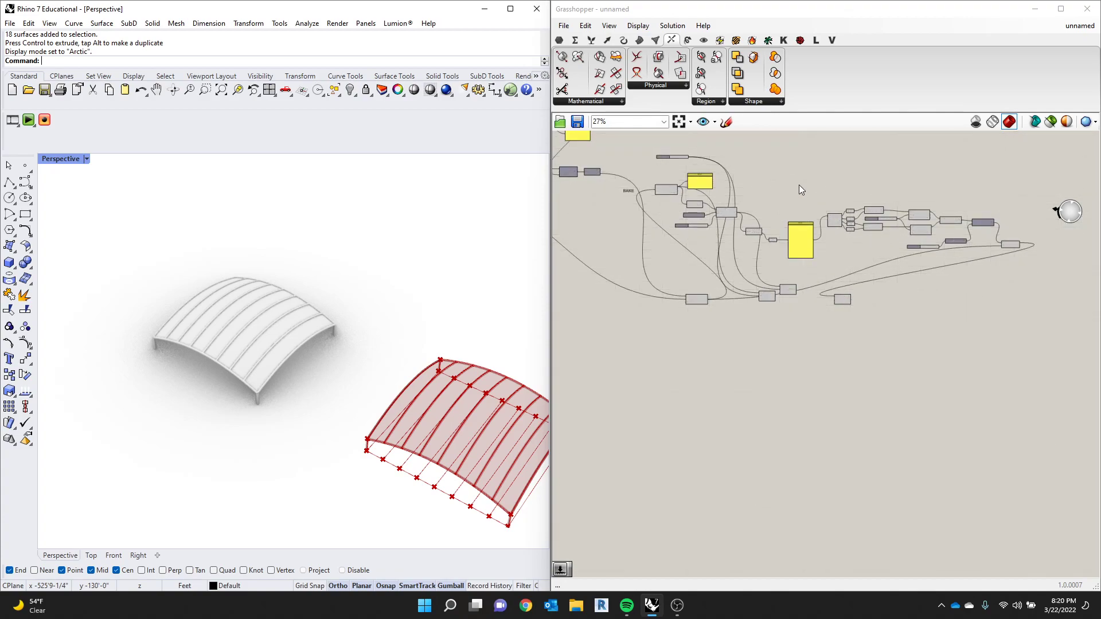
pyautogui.scroll(2, 868, 191)
pyautogui.moveTo(1010, 175); pyautogui.dragTo(567, 388)
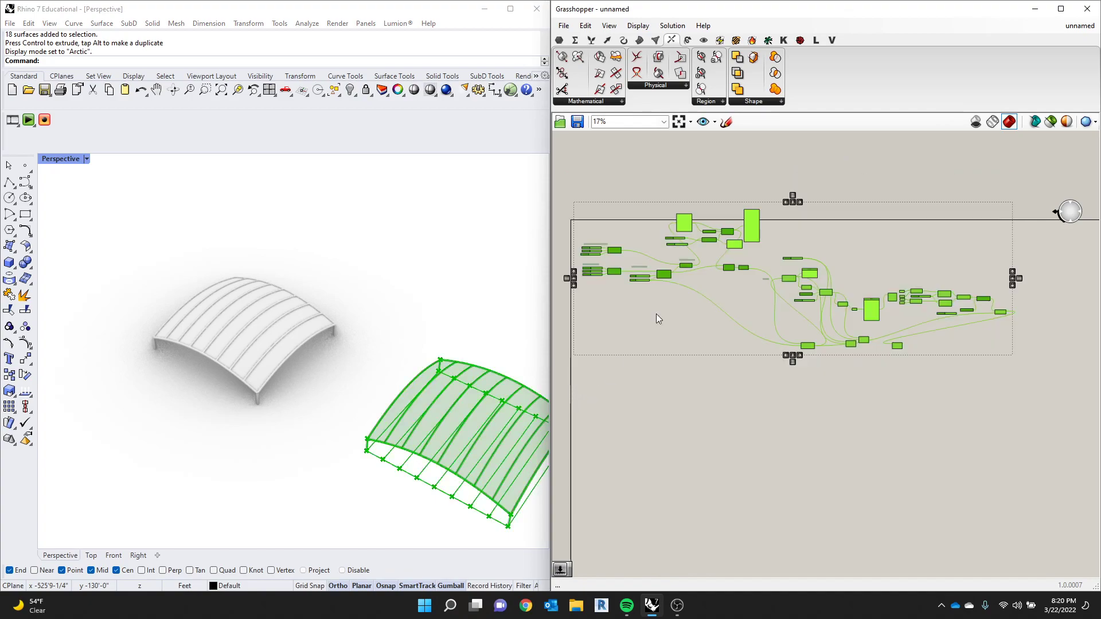
pyautogui.moveTo(684, 262); pyautogui.dragTo(696, 342)
pyautogui.click(707, 251)
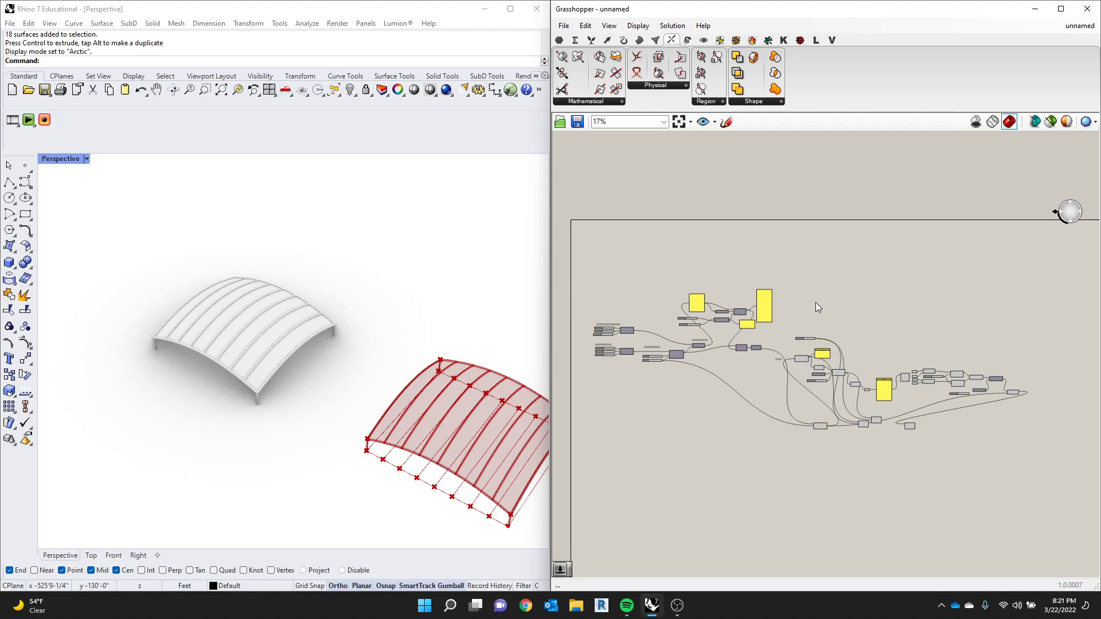
pyautogui.scroll(5, 817, 309)
pyautogui.scroll(-4, 943, 314)
pyautogui.scroll(6, 1037, 388)
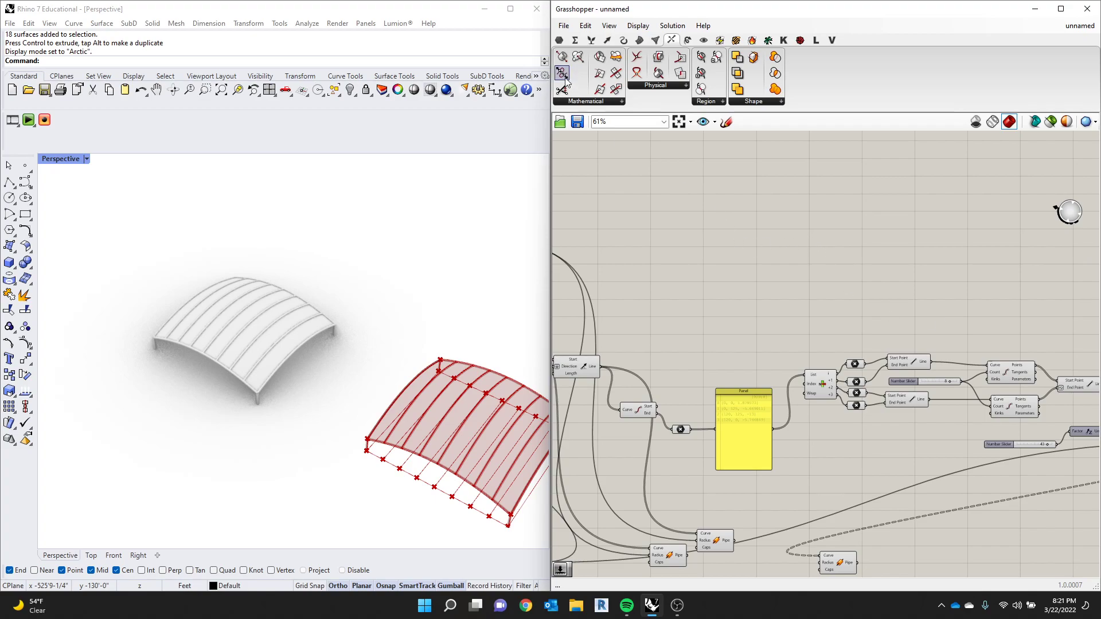
# - Save the Grasshopper definition as "attractor canopy" in the 2022.03.22_Lecture folder, in Grasshopper Binary (*.gh) format
pyautogui.click(564, 26)
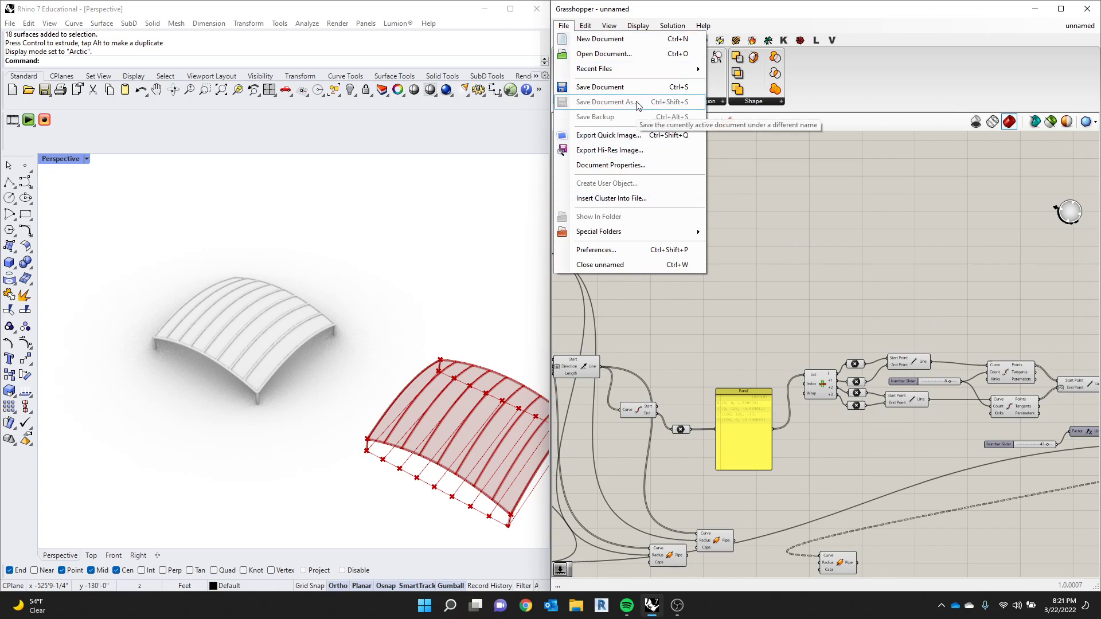
pyautogui.click(626, 87)
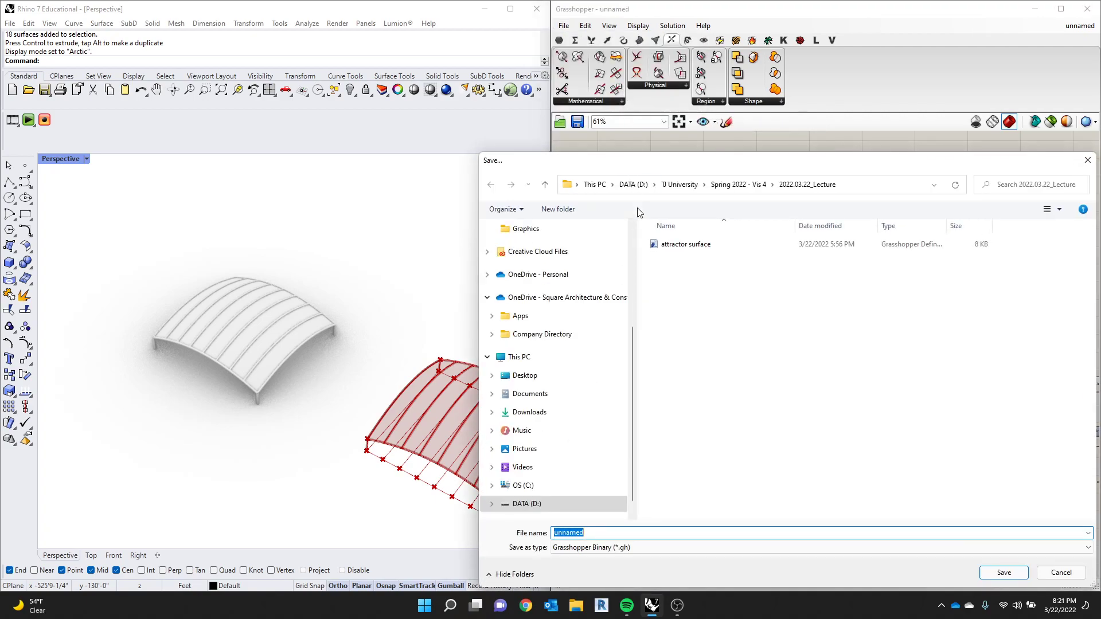
pyautogui.moveTo(682, 165); pyautogui.dragTo(655, 160)
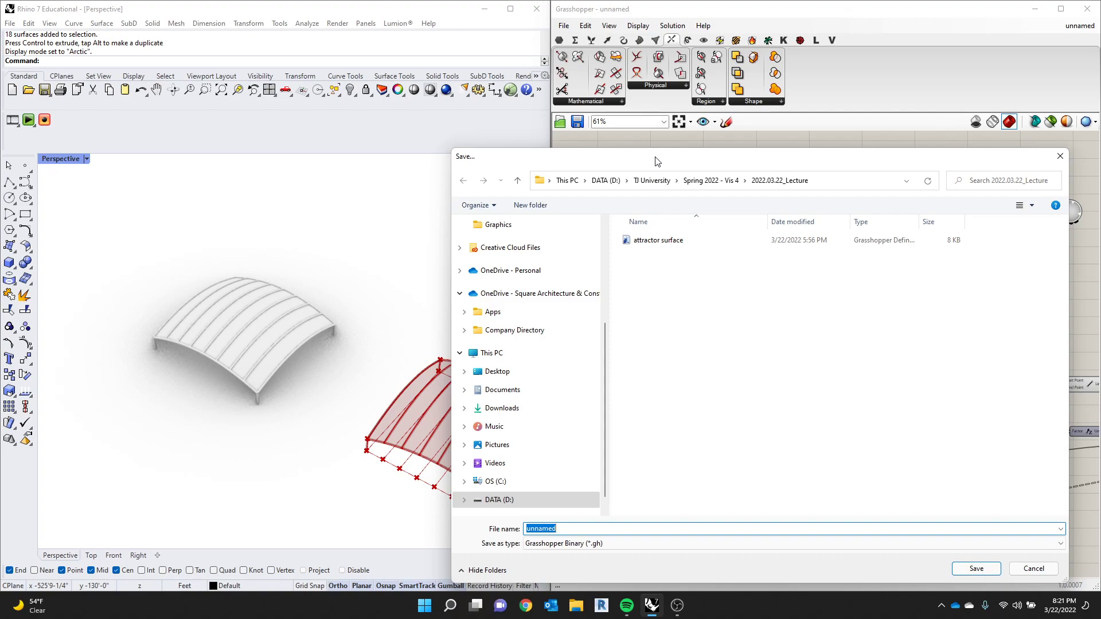
pyautogui.click(668, 245)
pyautogui.moveTo(628, 528); pyautogui.dragTo(553, 532)
pyautogui.write('ca')
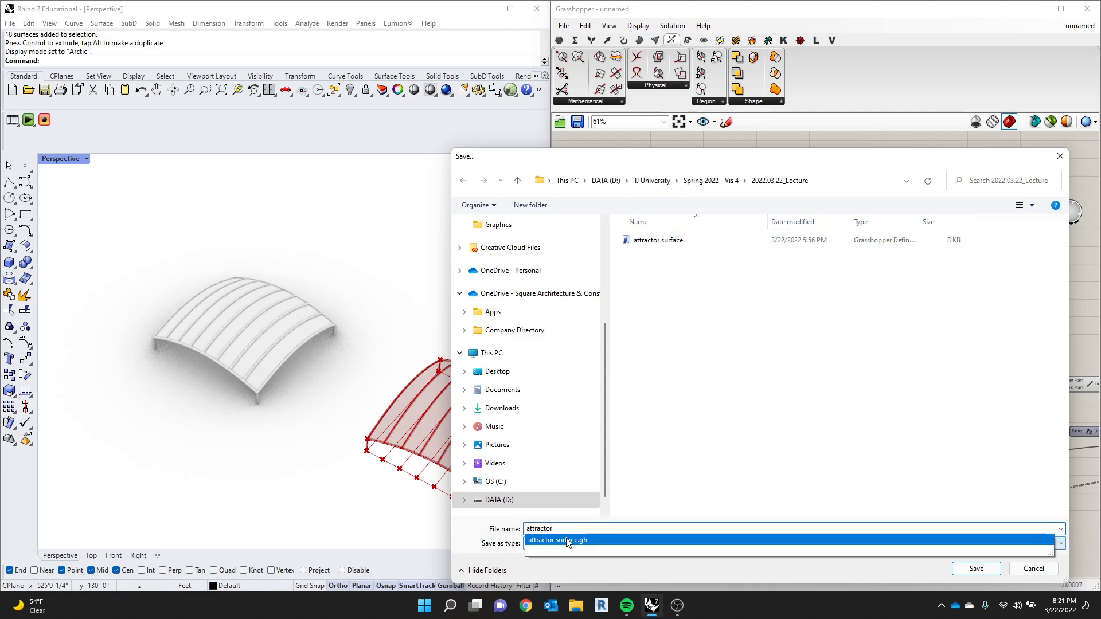
pyautogui.write('naopy')
pyautogui.click(978, 567)
pyautogui.scroll(5, 905, 361)
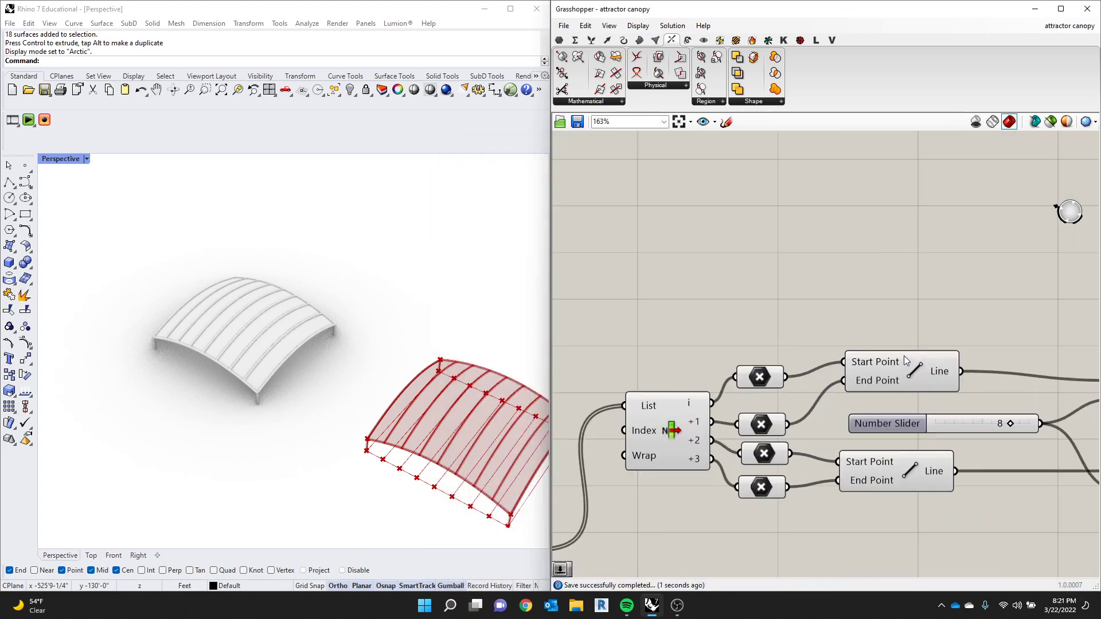
pyautogui.rightClick(893, 361)
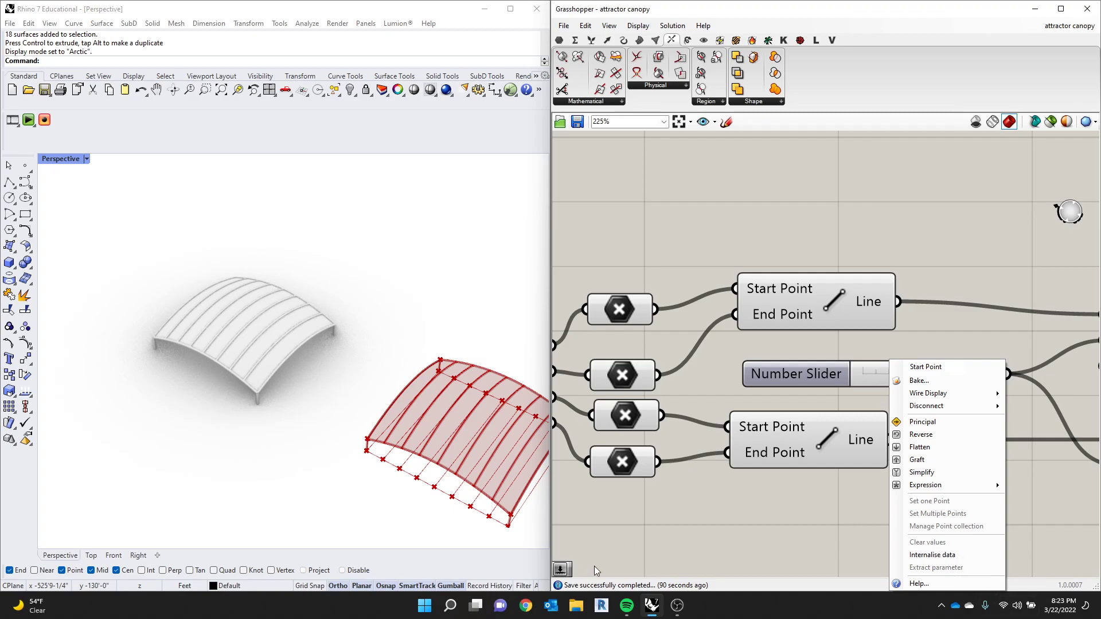
pyautogui.click(674, 609)
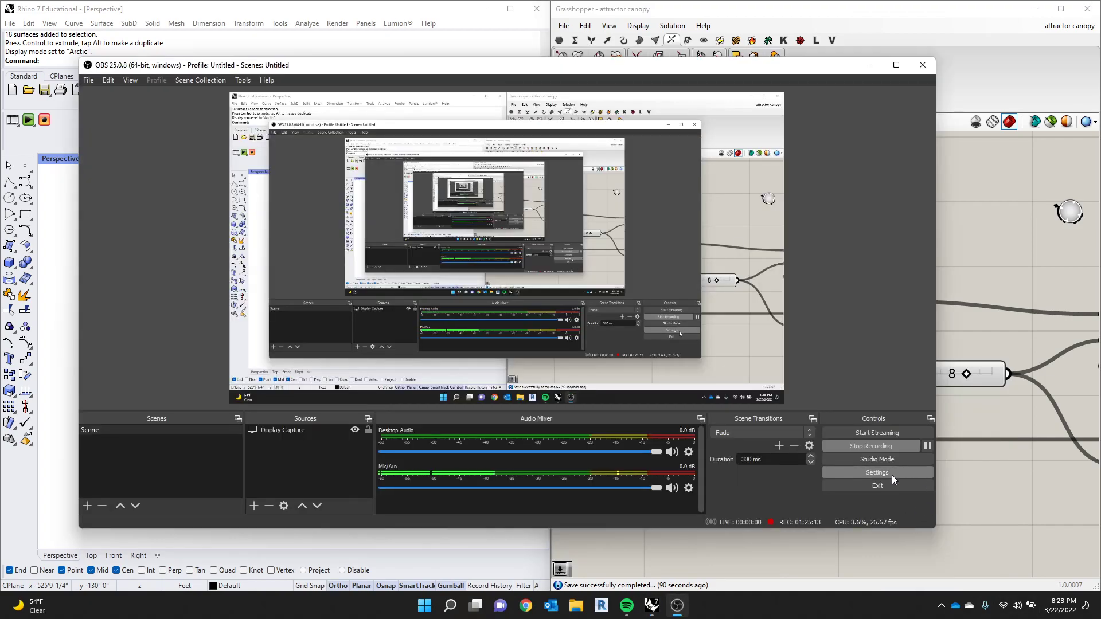